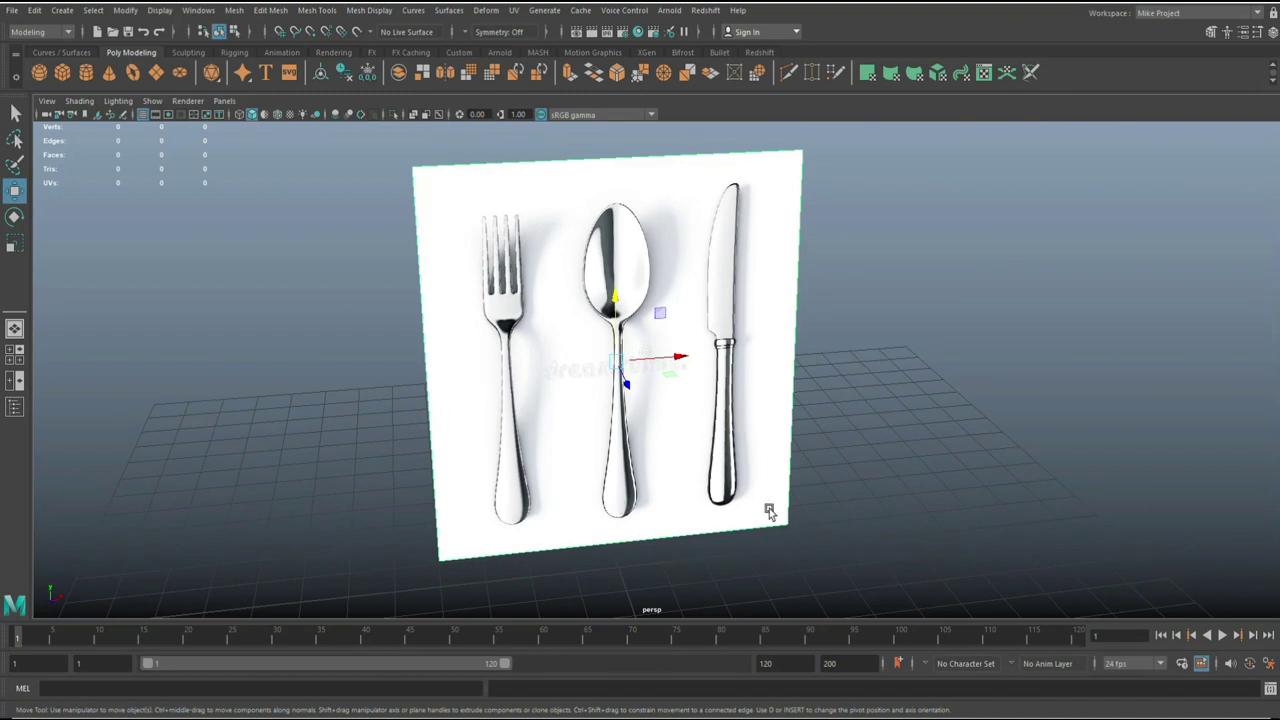
Step: Create a polygon cylinder and move it about 2.7 cm along X to just below the knife handle
{"action": "left_click", "coordinate": [87, 80]}
{"action": "left_click_drag", "start_coordinate": [683, 563], "coordinate": [792, 569]}
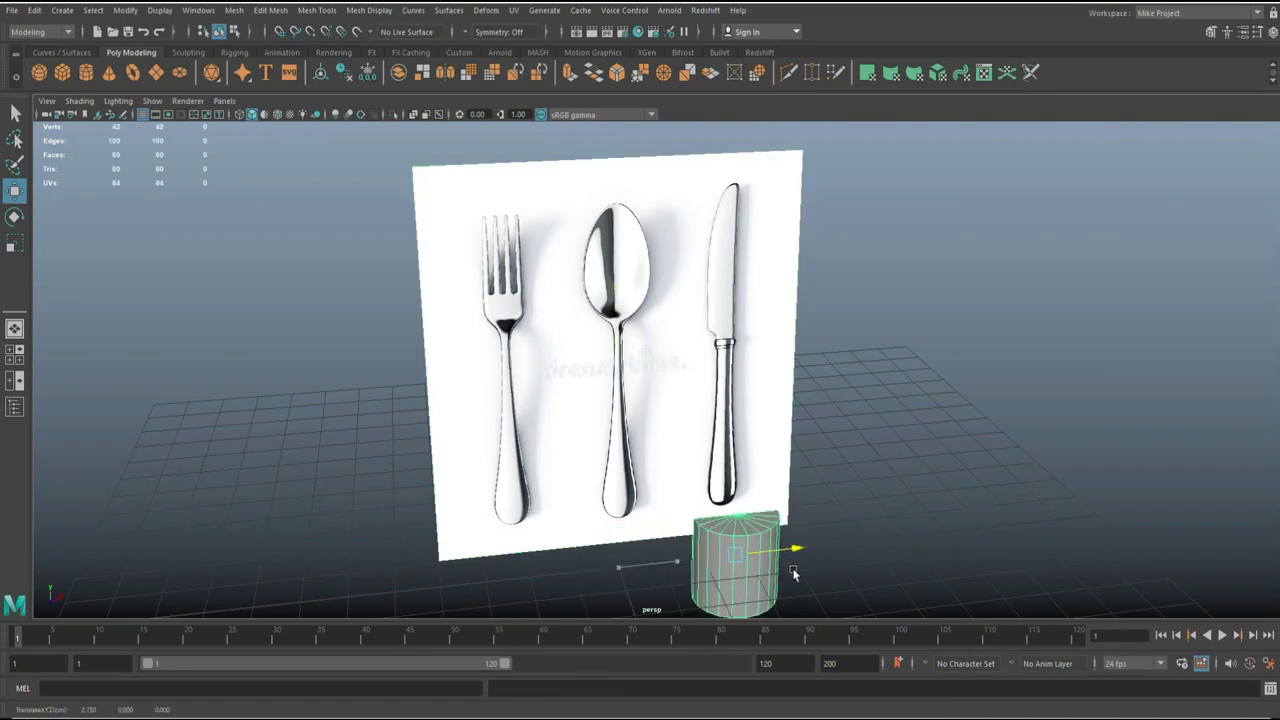
Step: Set the cylinder's axis subdivisions to 6
{"action": "key", "text": "ctrl+a"}
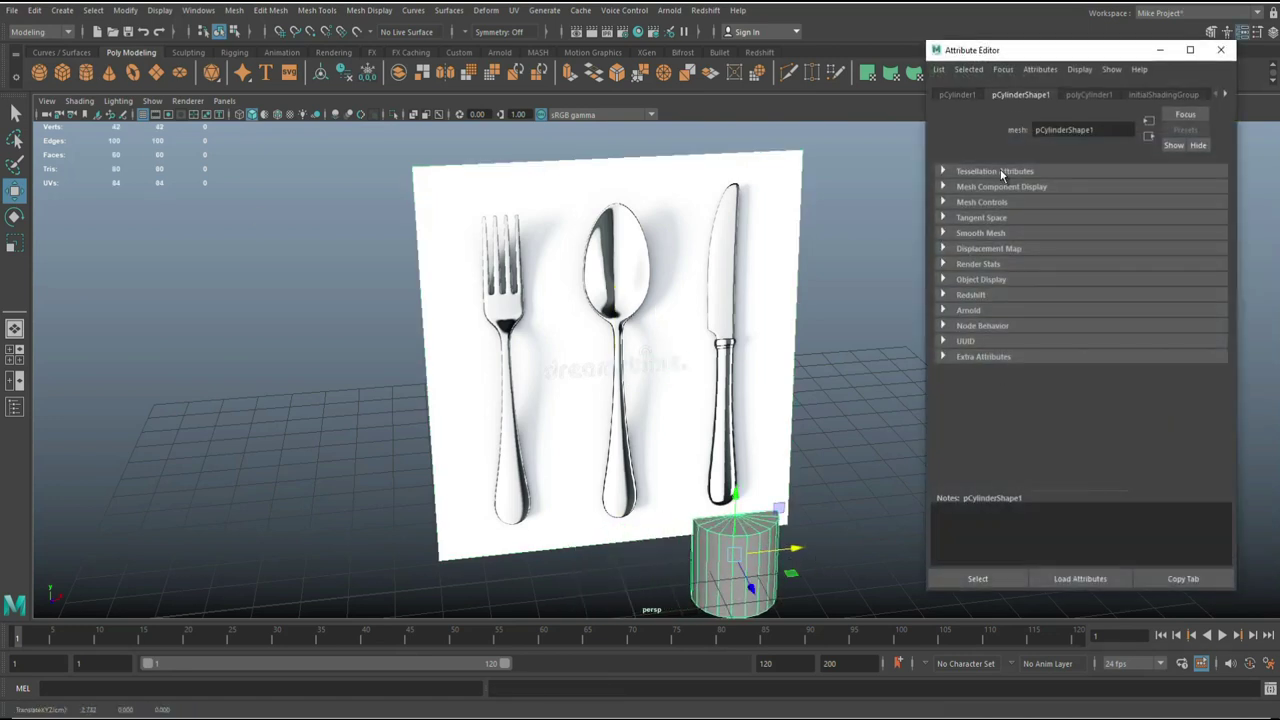
{"action": "left_click", "coordinate": [1090, 94]}
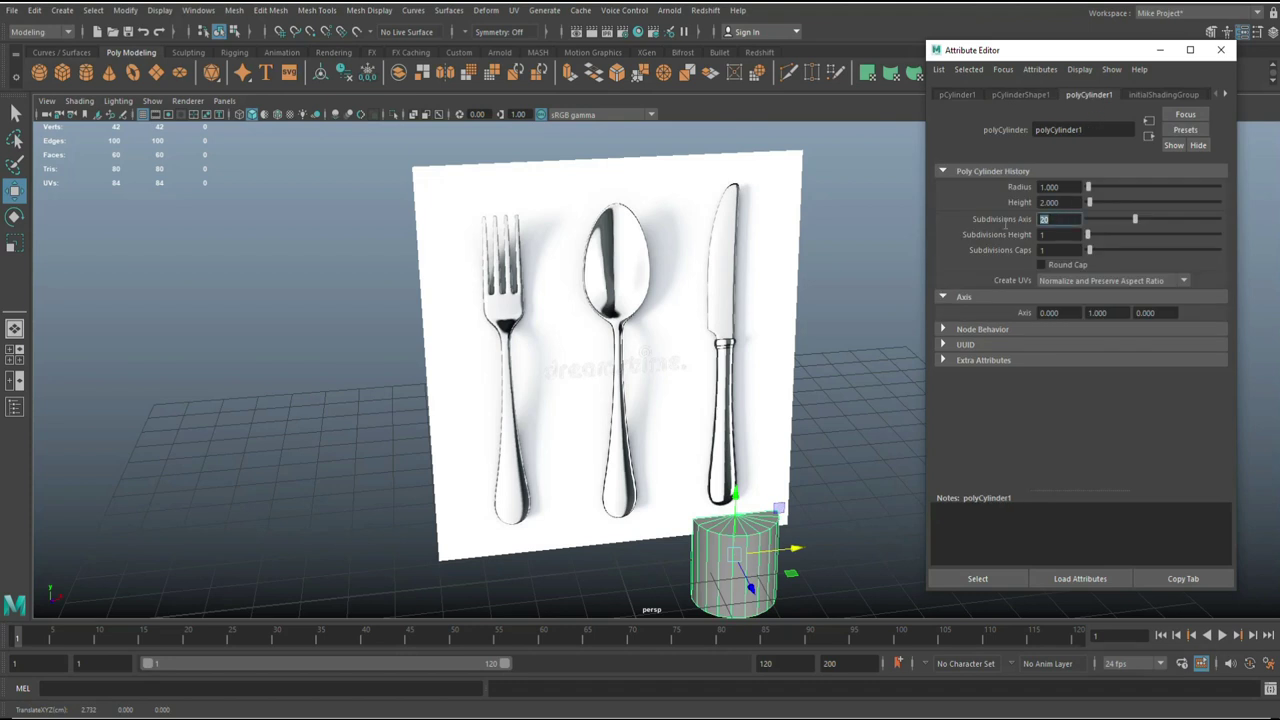
{"action": "type", "text": "6"}
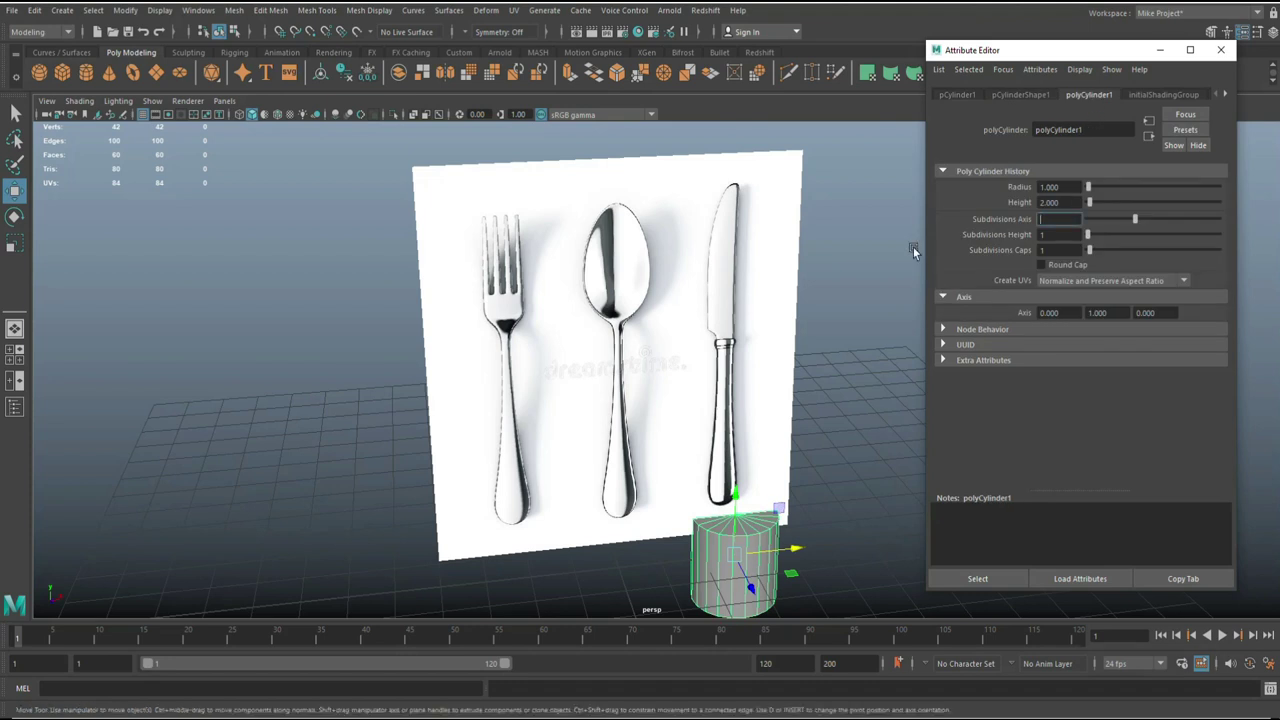
{"action": "key", "text": "Return"}
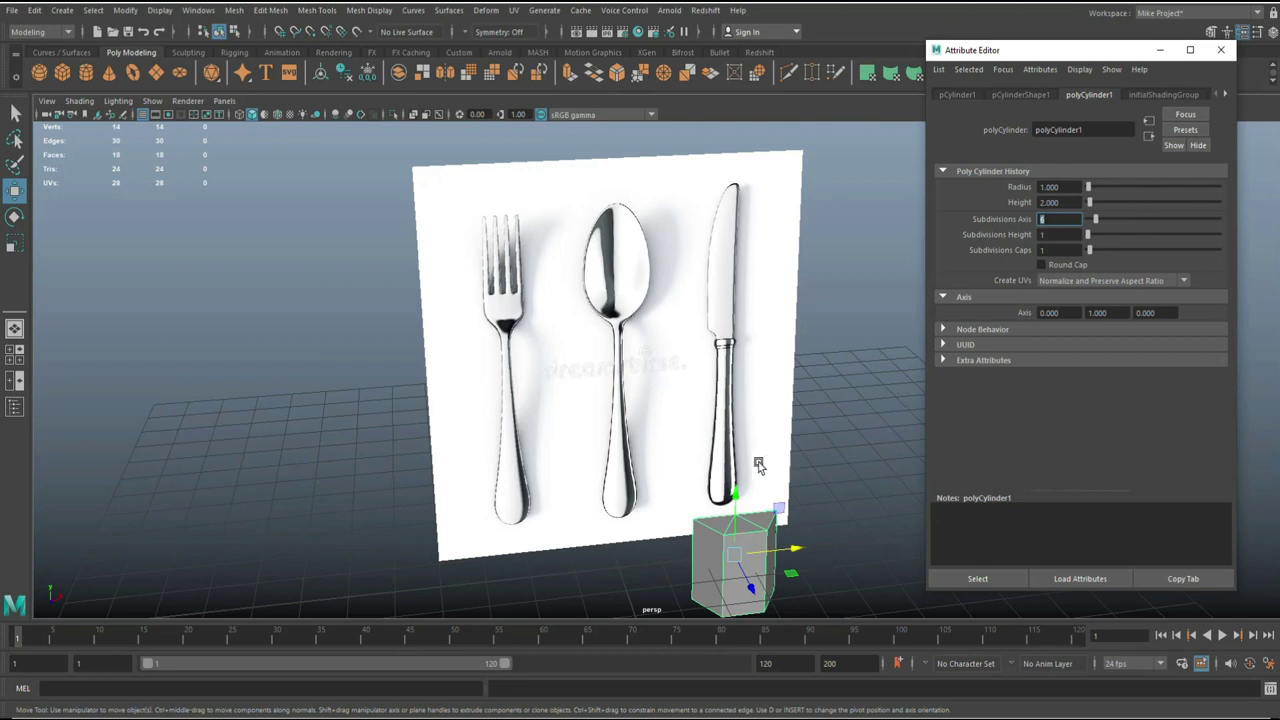
Step: In the front view, move the cylinder up over the end of the knife handle and turn on X-ray display
{"action": "left_click", "coordinate": [14, 353]}
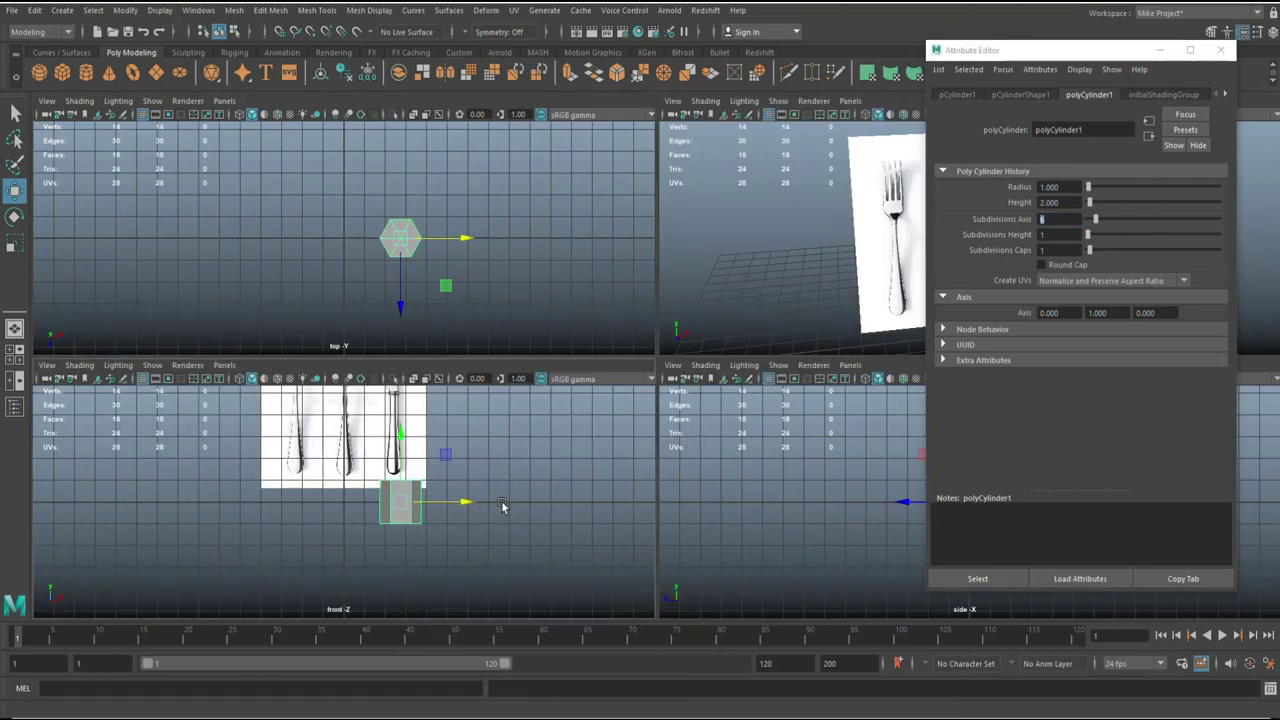
{"action": "key", "text": "space"}
{"action": "middle_click_drag", "start_coordinate": [692, 446], "coordinate": [551, 549], "text": "alt"}
{"action": "scroll", "coordinate": [545, 500], "scroll_direction": "up", "scroll_amount": 2}
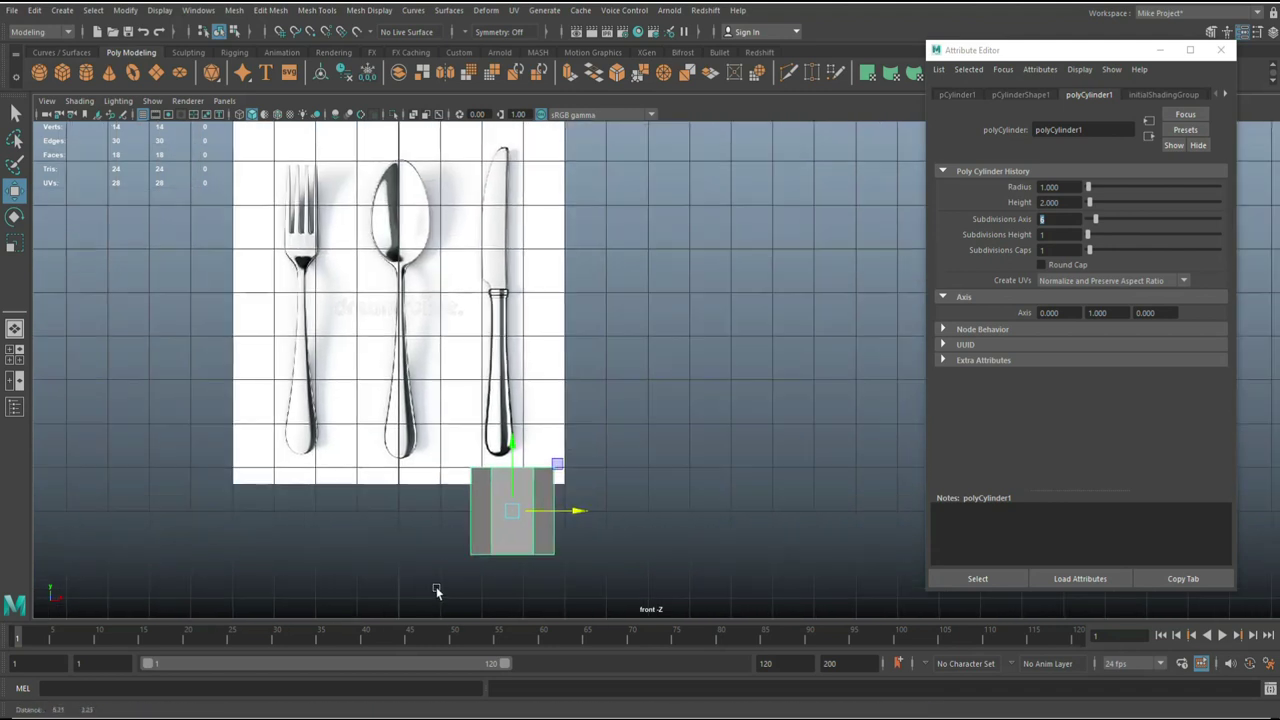
{"action": "left_click_drag", "start_coordinate": [534, 441], "coordinate": [534, 357]}
{"action": "left_click_drag", "start_coordinate": [595, 425], "coordinate": [583, 428]}
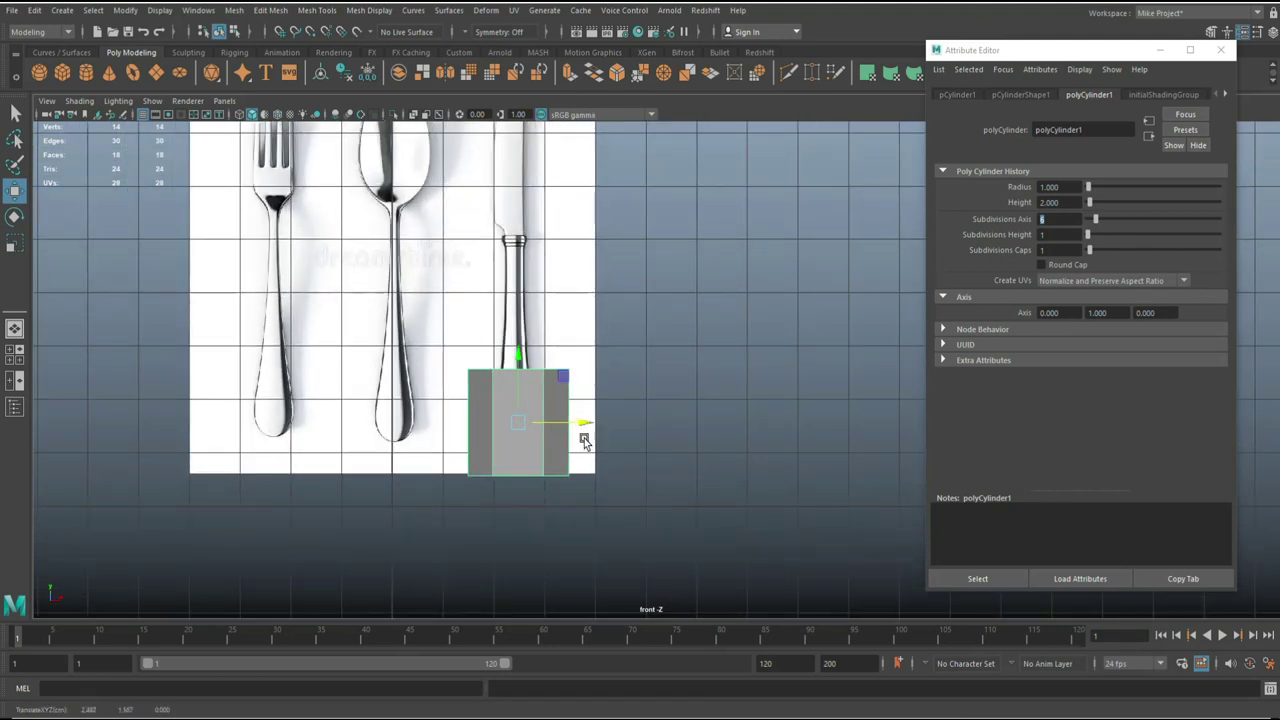
{"action": "left_click", "coordinate": [412, 114]}
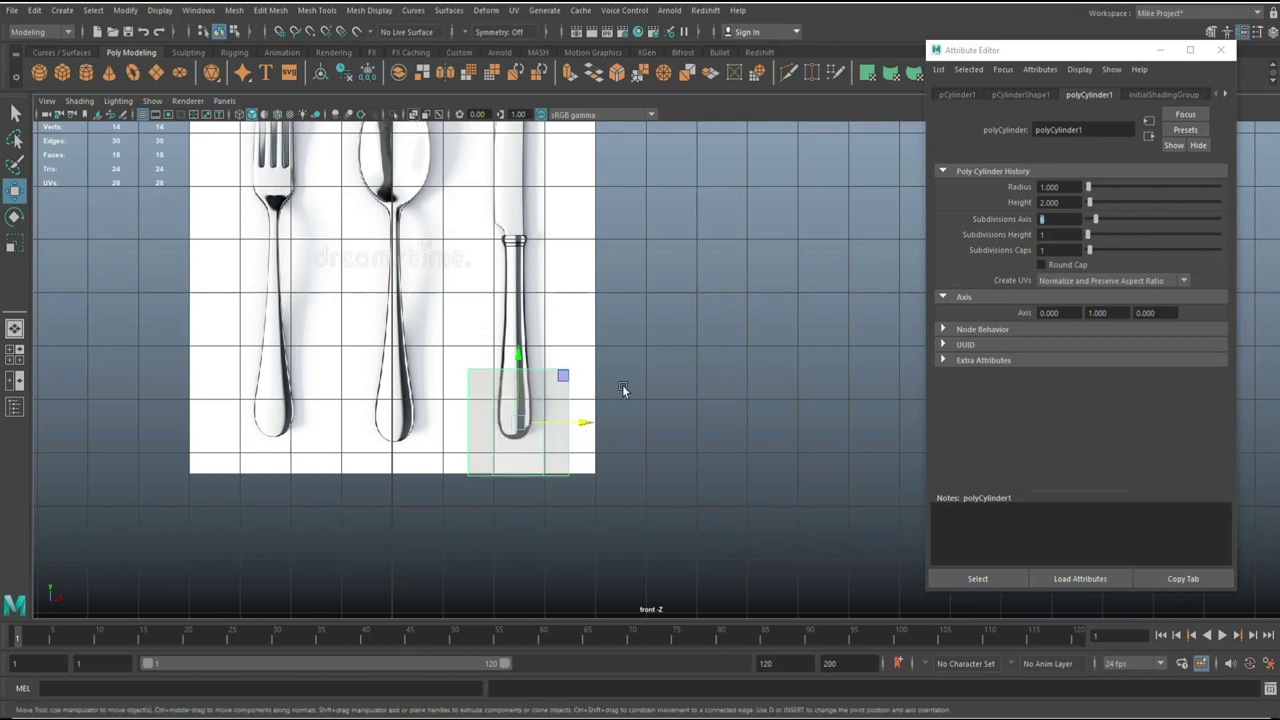
Step: Scale the cylinder down uniformly to about the knife handle's width and centre it horizontally on the handle's end
{"action": "scroll", "coordinate": [605, 395], "scroll_direction": "up", "scroll_amount": 5}
{"action": "middle_click_drag", "start_coordinate": [592, 404], "coordinate": [837, 305], "text": "alt"}
{"action": "scroll", "coordinate": [690, 362], "scroll_direction": "down", "scroll_amount": 5}
{"action": "key", "text": "r"}
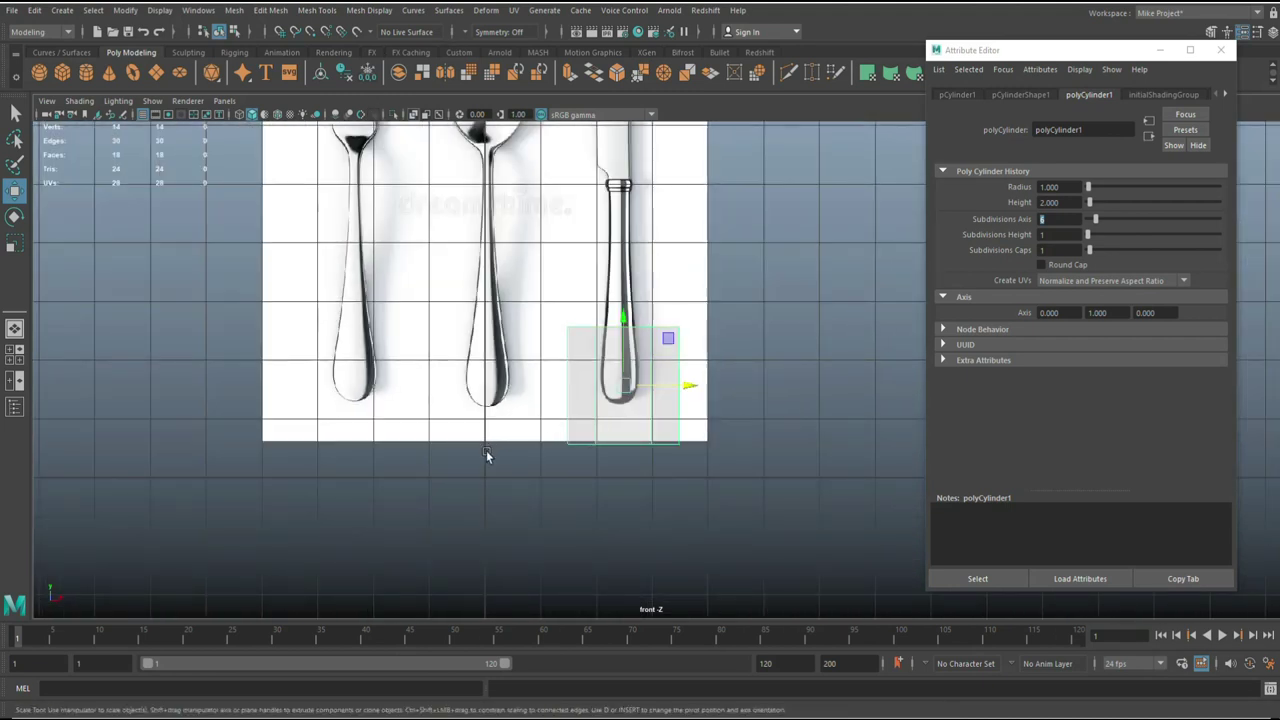
{"action": "left_click_drag", "start_coordinate": [622, 386], "coordinate": [566, 397]}
{"action": "scroll", "coordinate": [566, 400], "scroll_direction": "up", "scroll_amount": 5}
{"action": "scroll", "coordinate": [657, 435], "scroll_direction": "down", "scroll_amount": 6}
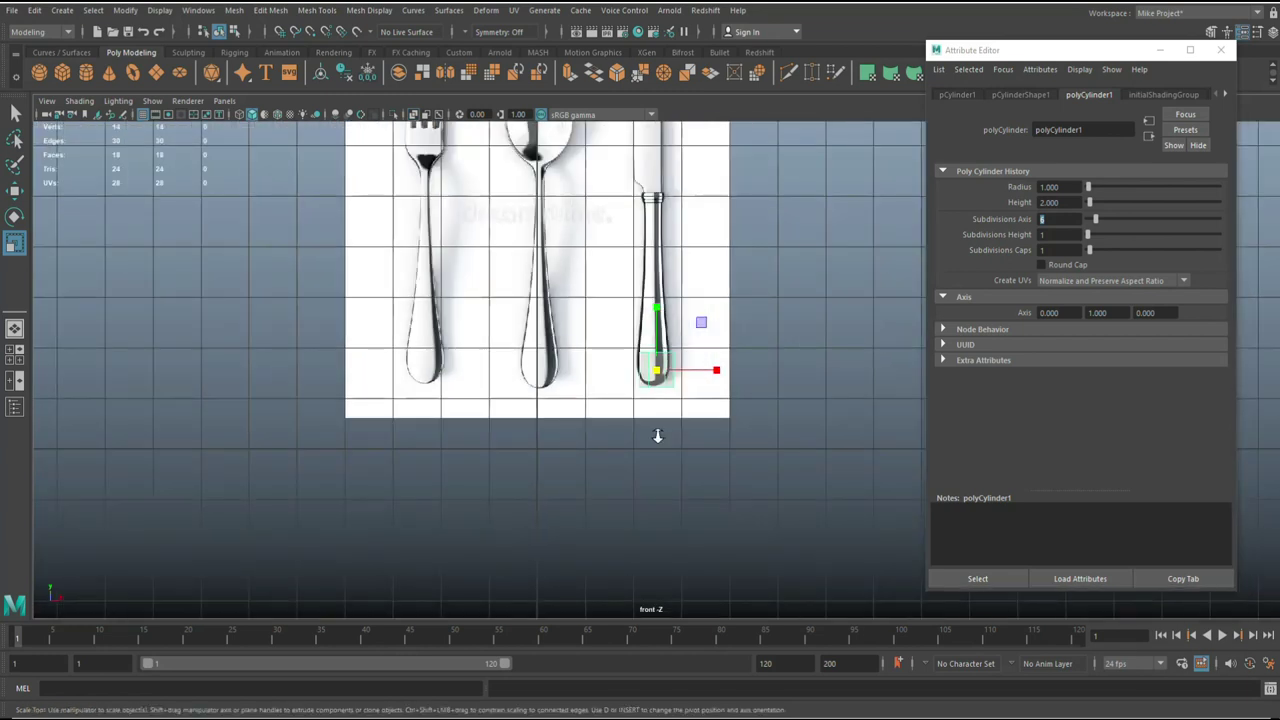
{"action": "scroll", "coordinate": [650, 442], "scroll_direction": "up", "scroll_amount": 4}
{"action": "key", "text": "w"}
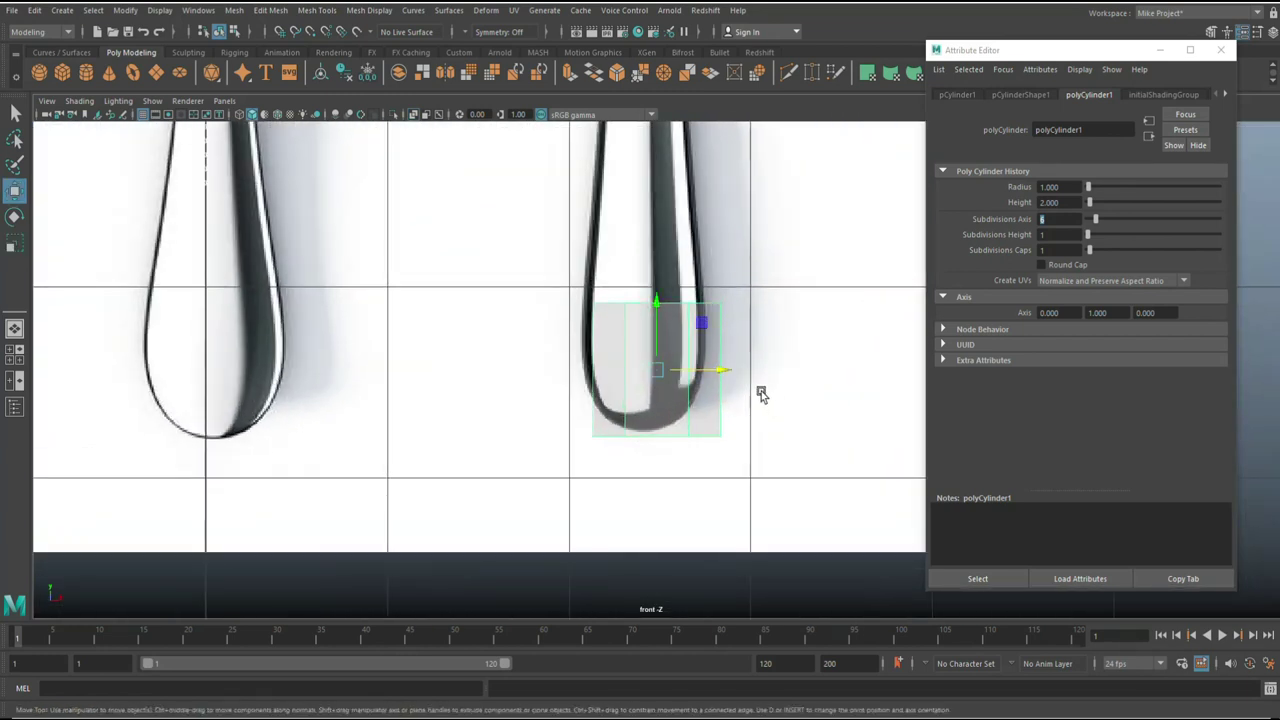
{"action": "left_click_drag", "start_coordinate": [723, 371], "coordinate": [708, 371]}
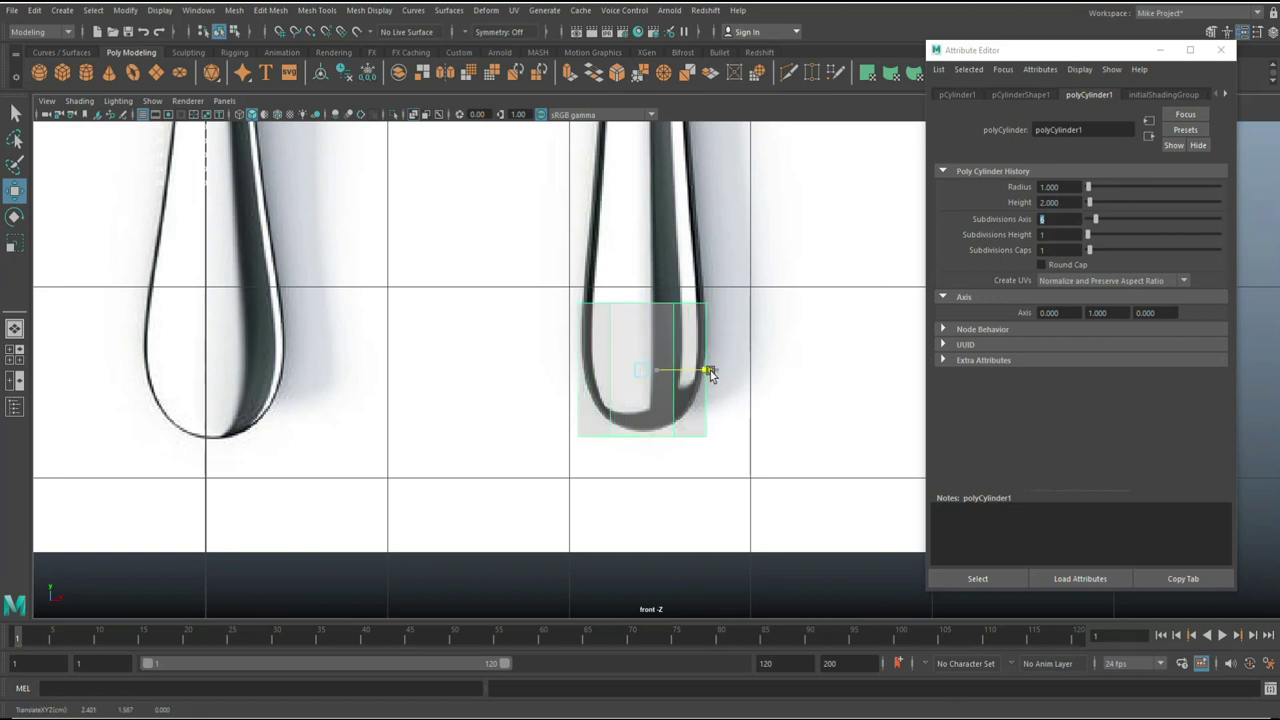
Step: Scale the cylinder's bottom ring of vertices inward to follow the rounded tip of the knife handle
{"action": "right_click", "coordinate": [610, 345]}
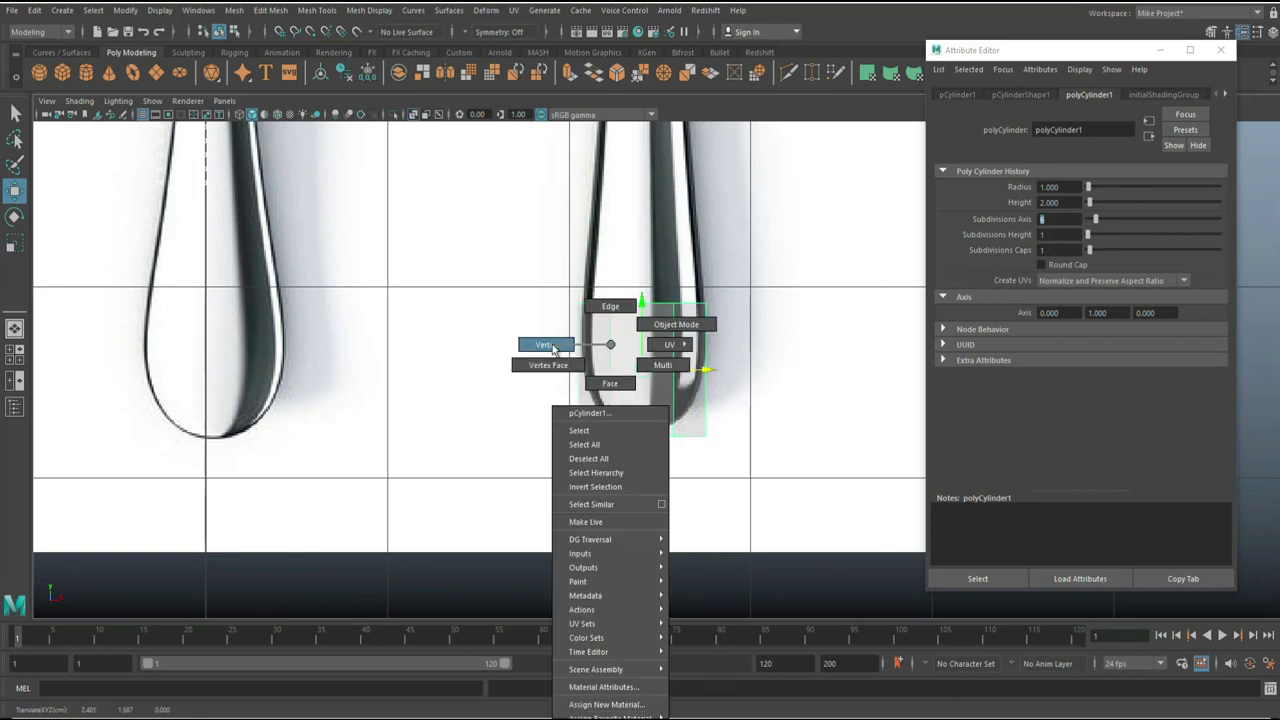
{"action": "left_click", "coordinate": [546, 345]}
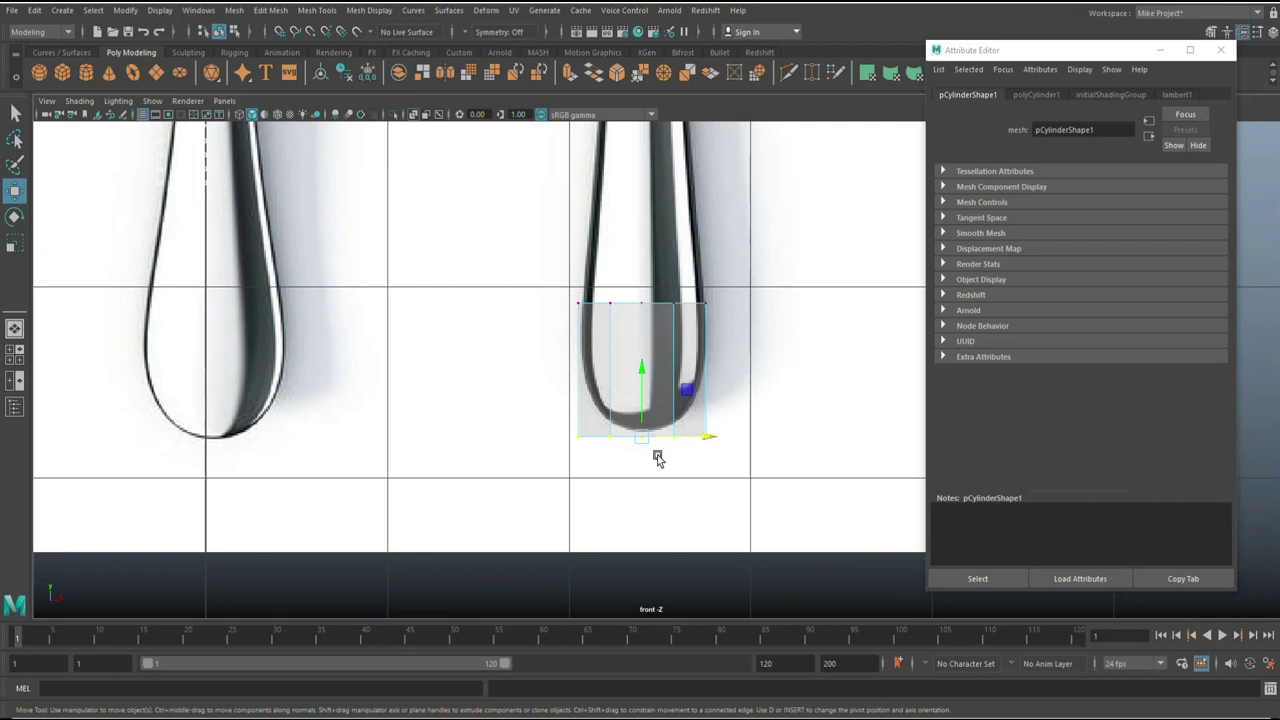
{"action": "key", "text": "r"}
{"action": "left_click_drag", "start_coordinate": [642, 442], "coordinate": [586, 434]}
Step: Lower the cylinder's top ring of vertices and raise the bottom ring slightly to fit the handle's rounded tip
{"action": "left_click_drag", "start_coordinate": [576, 284], "coordinate": [777, 345]}
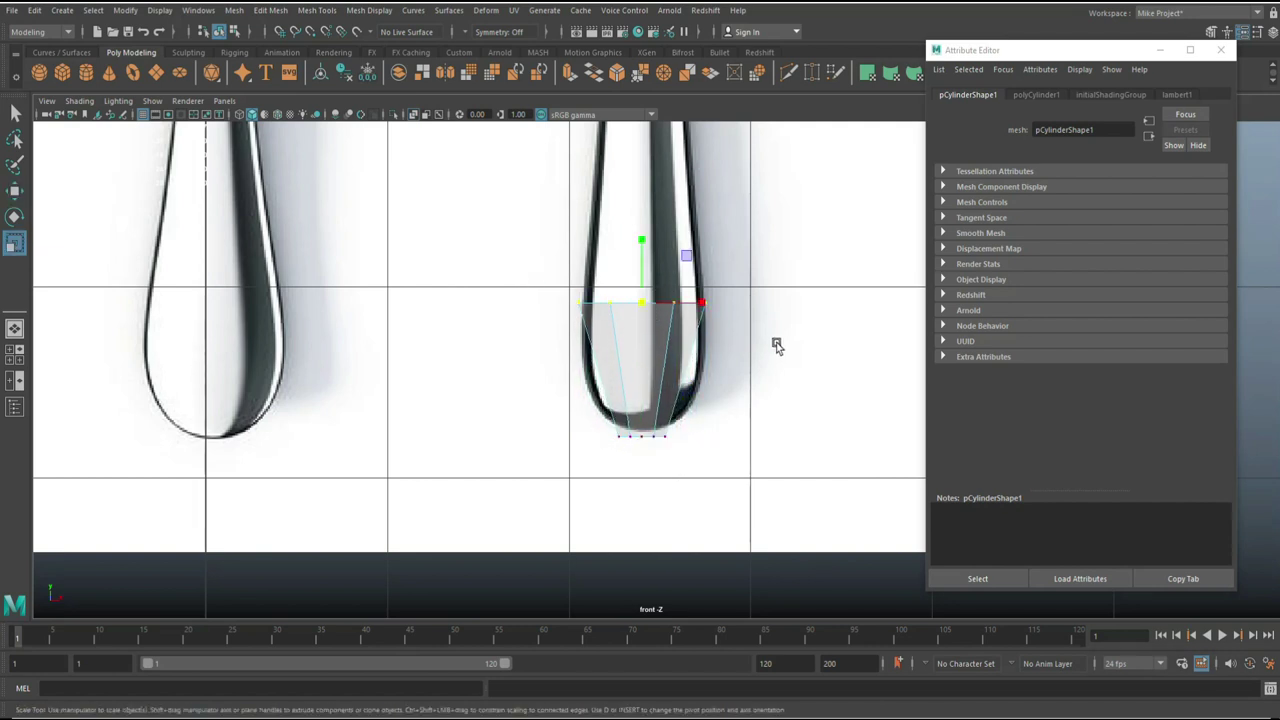
{"action": "key", "text": "w"}
{"action": "left_click_drag", "start_coordinate": [643, 234], "coordinate": [656, 287]}
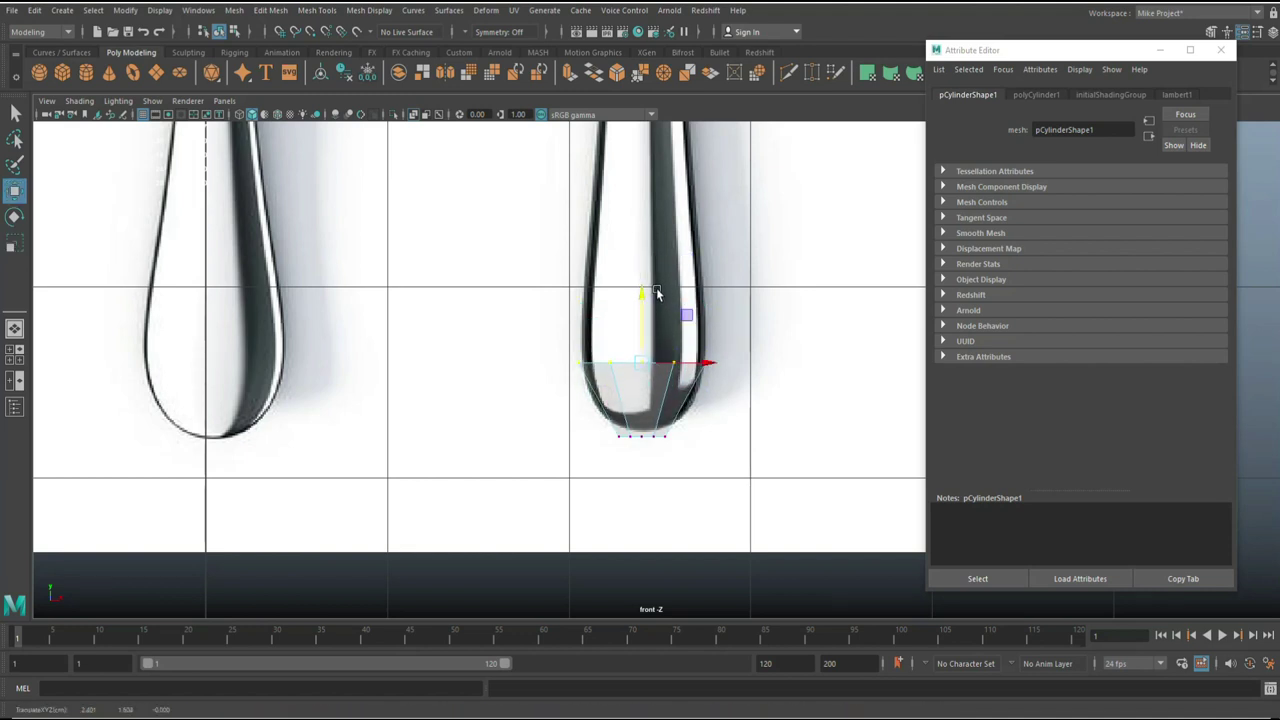
{"action": "left_click_drag", "start_coordinate": [585, 416], "coordinate": [680, 480]}
{"action": "left_click_drag", "start_coordinate": [648, 373], "coordinate": [646, 369]}
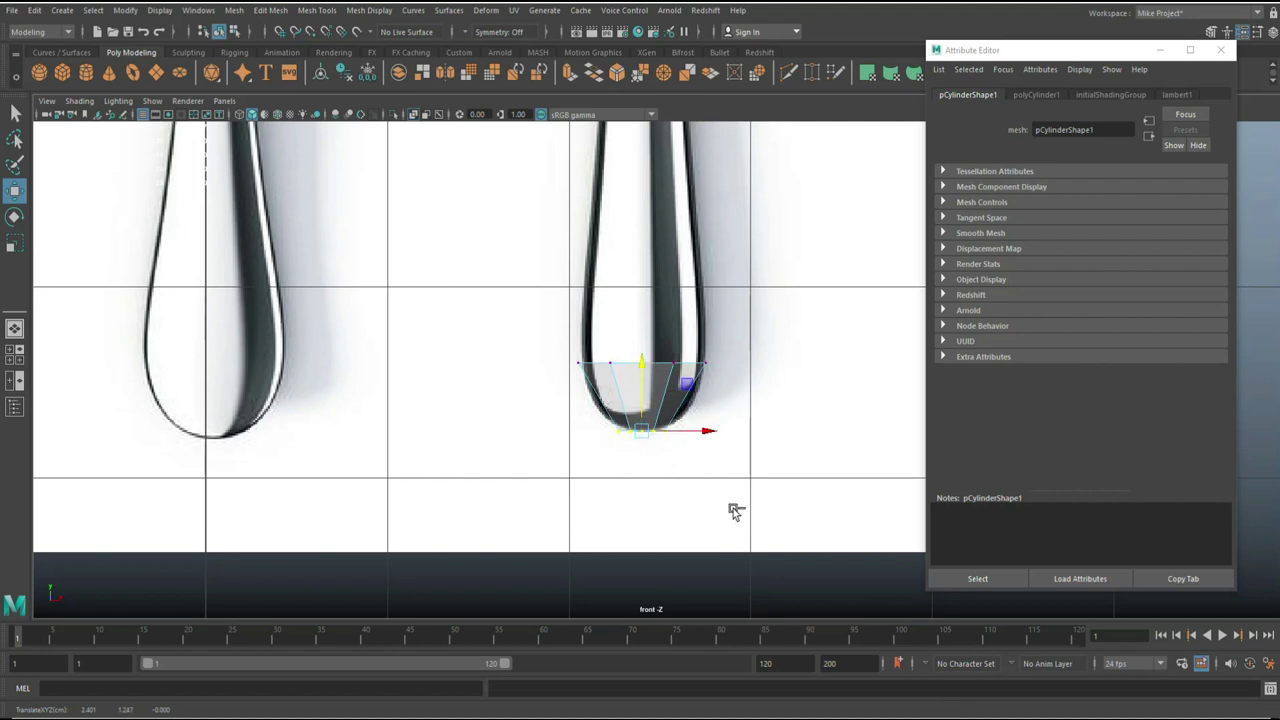
Step: Insert one edge loop midway around the handle mesh, using the Multiple edge loops option with the number set to 1
{"action": "key", "text": "g"}
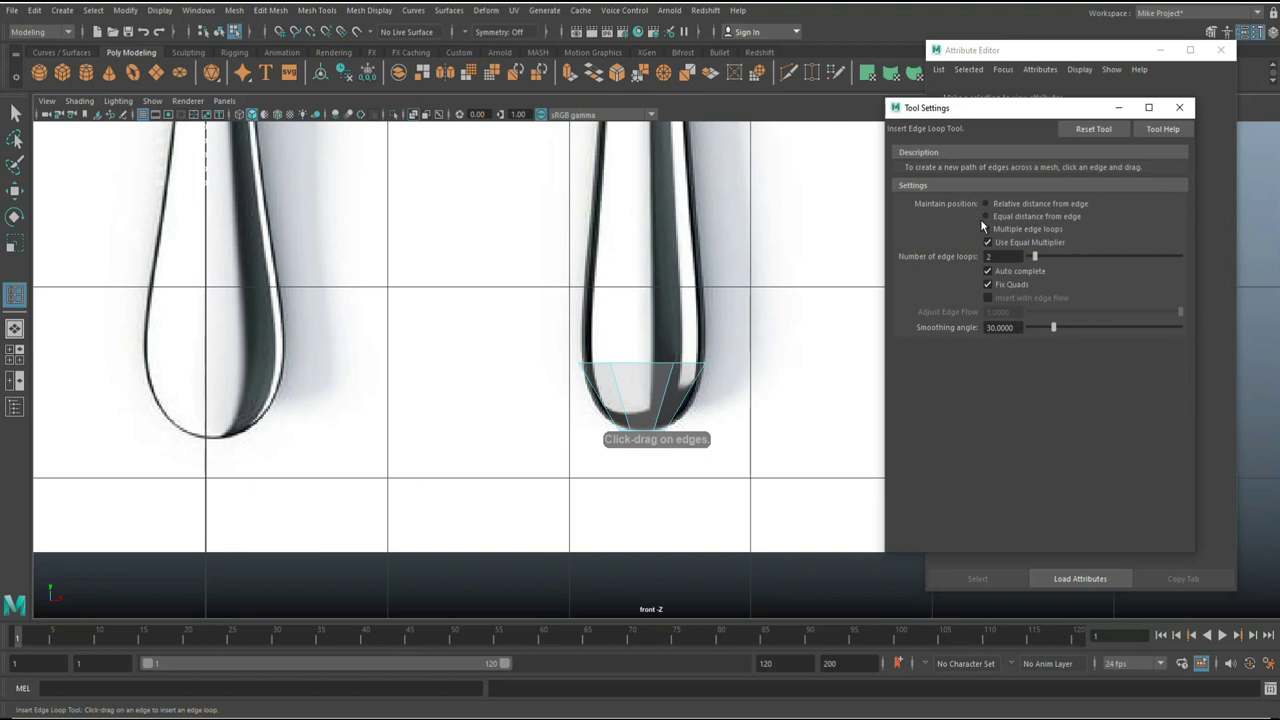
{"action": "double_click", "coordinate": [1004, 256]}
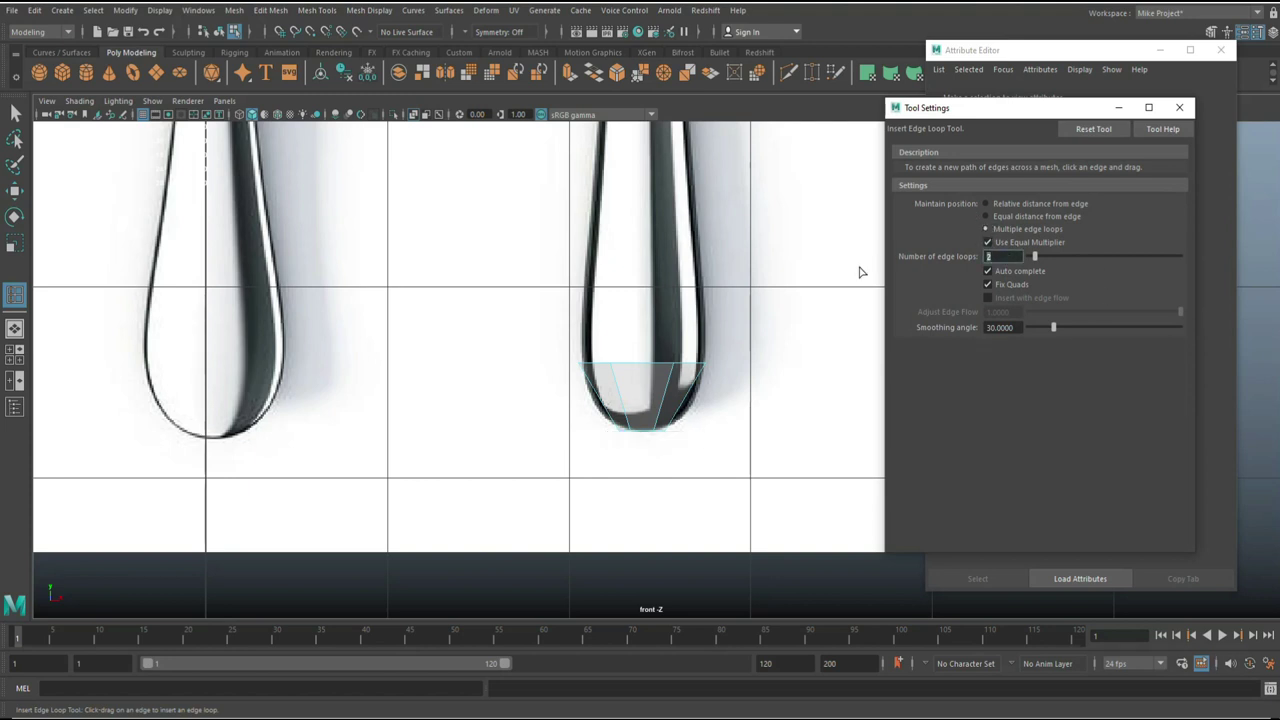
{"action": "type", "text": "1"}
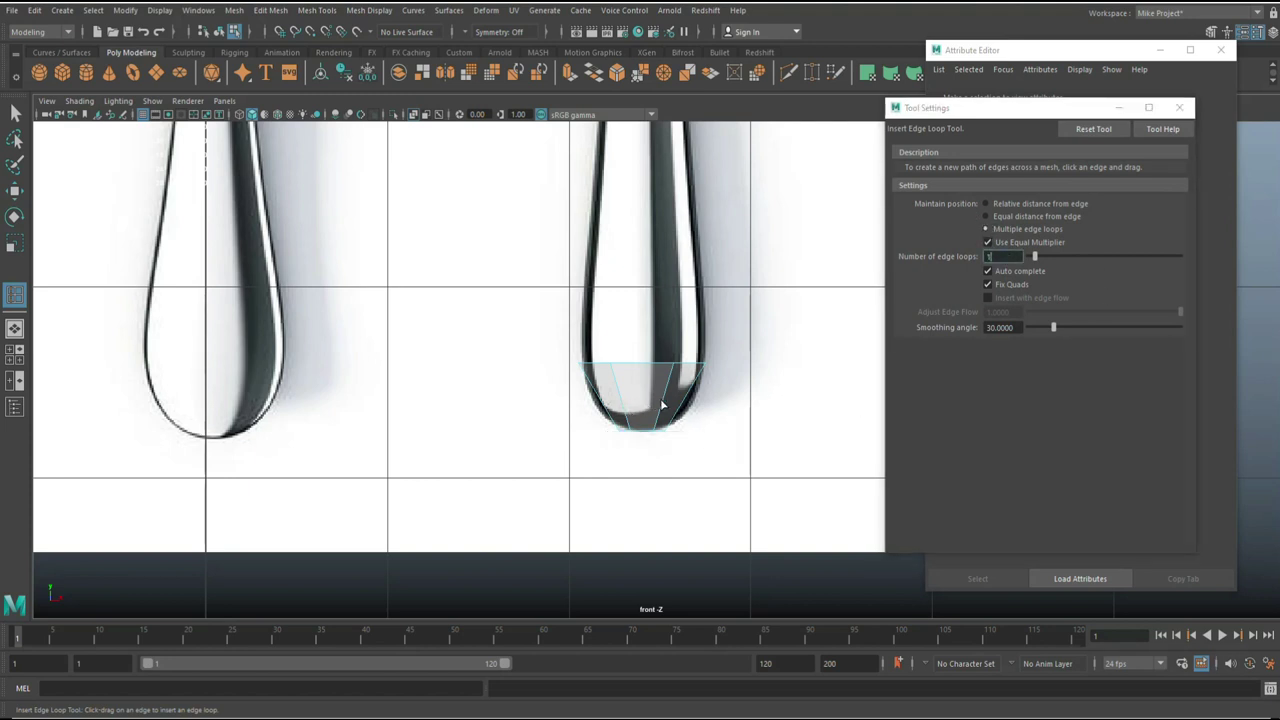
{"action": "left_click_drag", "start_coordinate": [660, 403], "coordinate": [688, 426]}
Step: Scale the middle ring of vertices outward by about 1.21 to match the curve of the handle tip
{"action": "key", "text": "q"}
{"action": "right_click_drag", "start_coordinate": [639, 348], "coordinate": [565, 370]}
{"action": "left_click_drag", "start_coordinate": [556, 384], "coordinate": [725, 412]}
{"action": "key", "text": "r"}
{"action": "left_click_drag", "start_coordinate": [641, 397], "coordinate": [655, 405]}
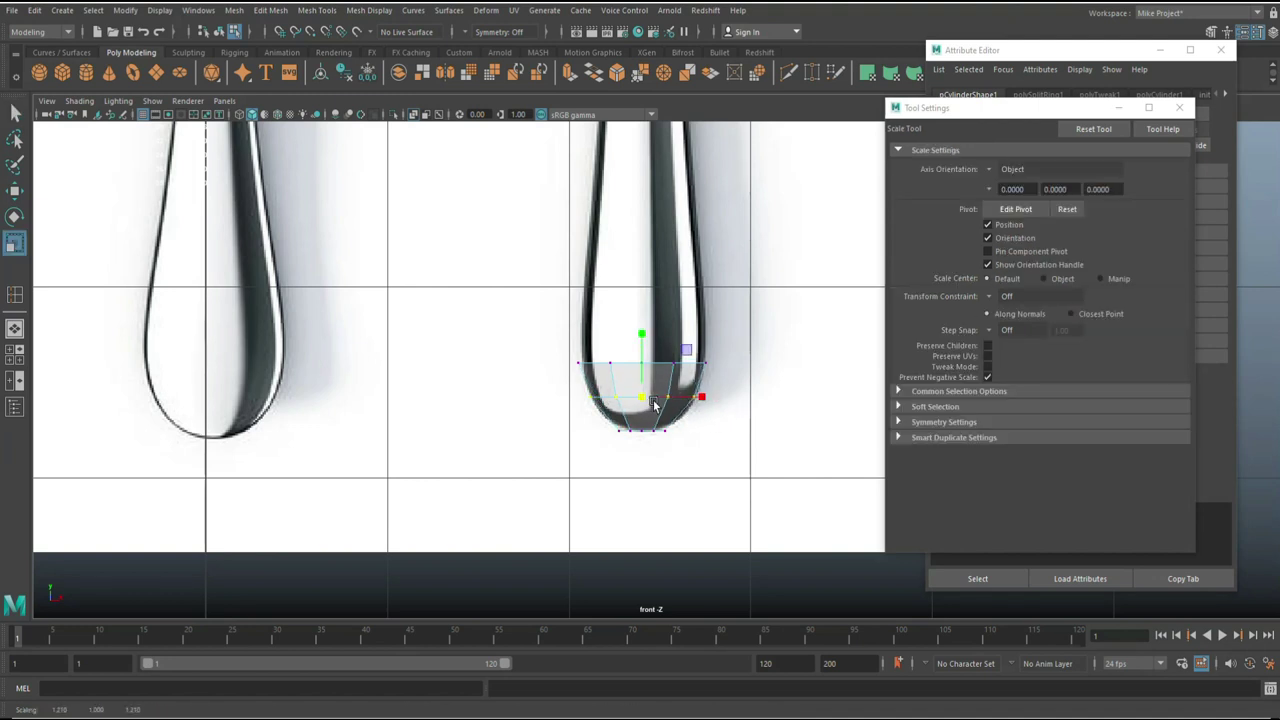
Step: Close the Tool Settings and Attribute Editor windows and frame the handle mesh in the perspective view
{"action": "left_click", "coordinate": [15, 362]}
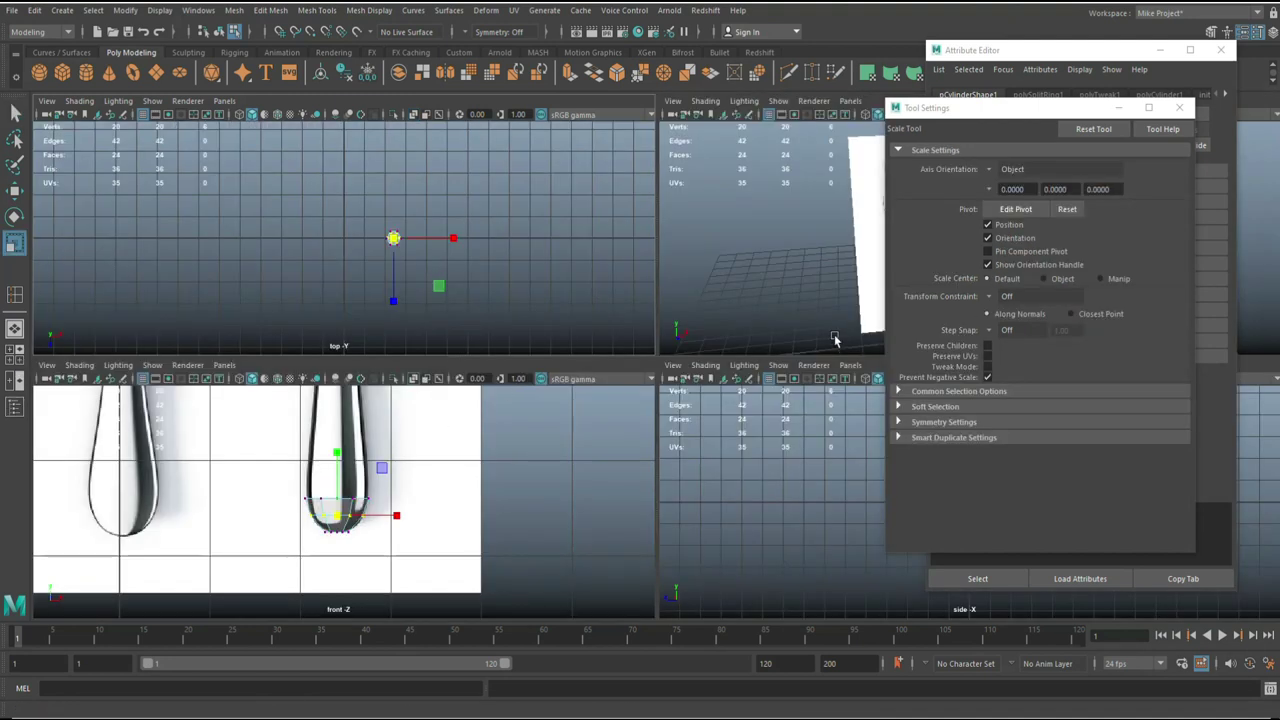
{"action": "left_click", "coordinate": [1180, 107]}
{"action": "left_click", "coordinate": [1221, 51]}
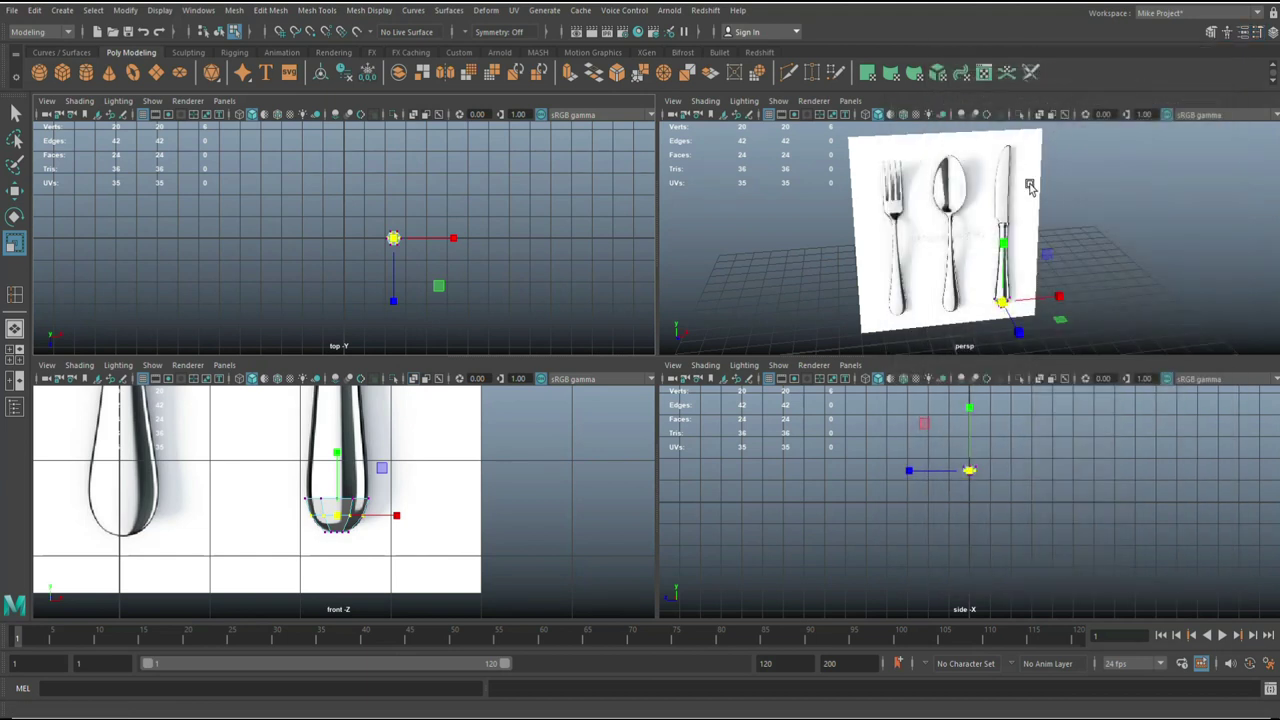
{"action": "key", "text": "space"}
{"action": "key", "text": "f"}
{"action": "scroll", "coordinate": [860, 398], "scroll_direction": "down", "scroll_amount": 5}
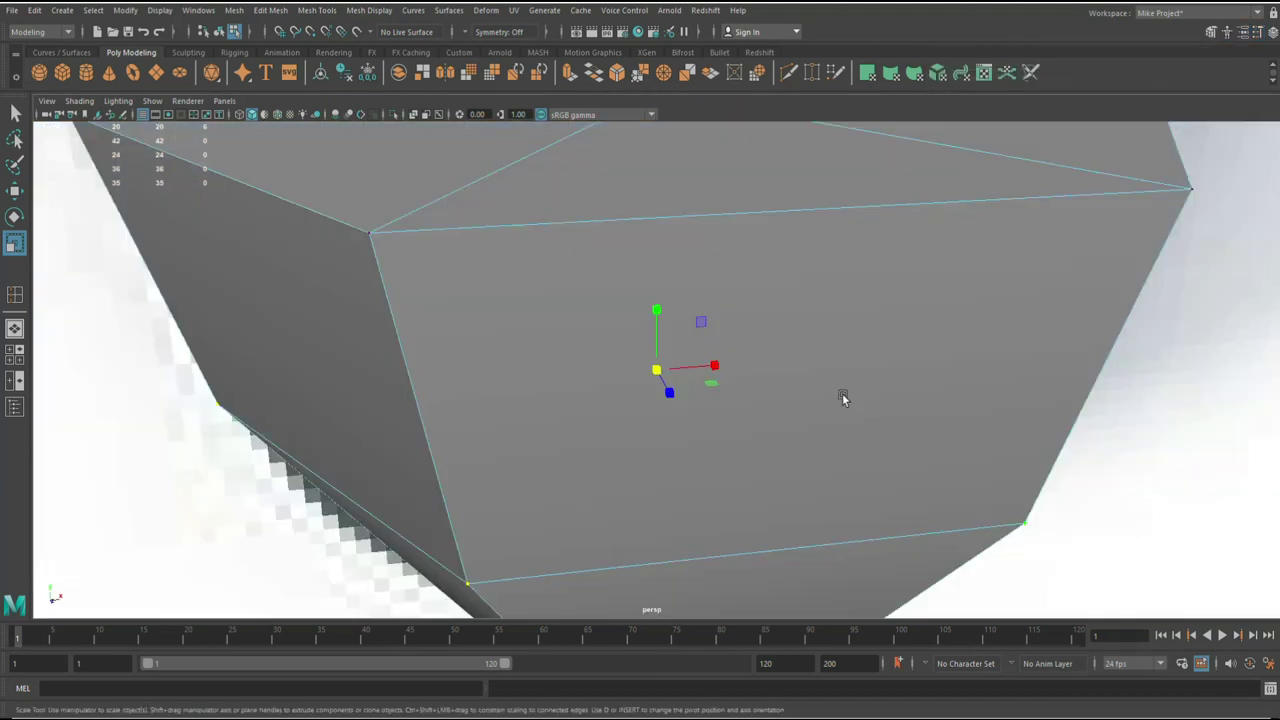
{"action": "left_click_drag", "start_coordinate": [674, 357], "coordinate": [795, 370], "text": "alt"}
Step: Return the mesh to object mode and move the reference image plane back along Z, clear of the mesh
{"action": "right_click", "coordinate": [828, 210]}
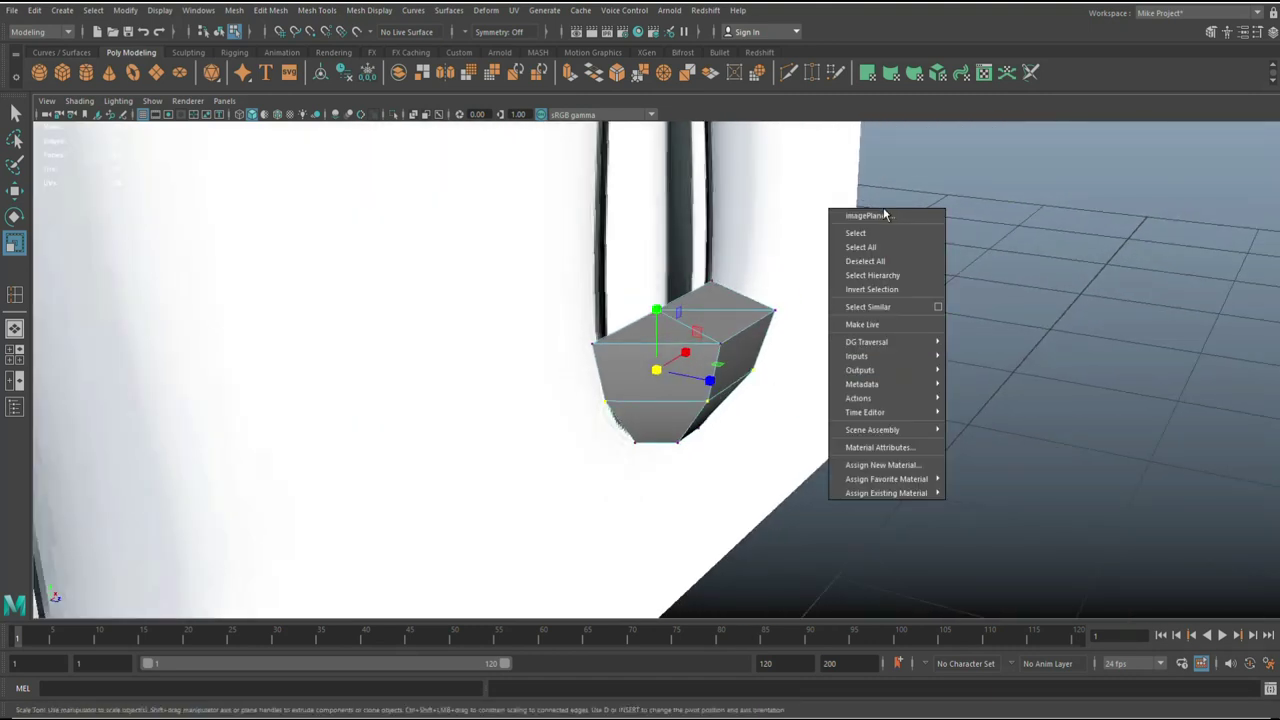
{"action": "left_click", "coordinate": [886, 215]}
{"action": "left_click", "coordinate": [904, 465]}
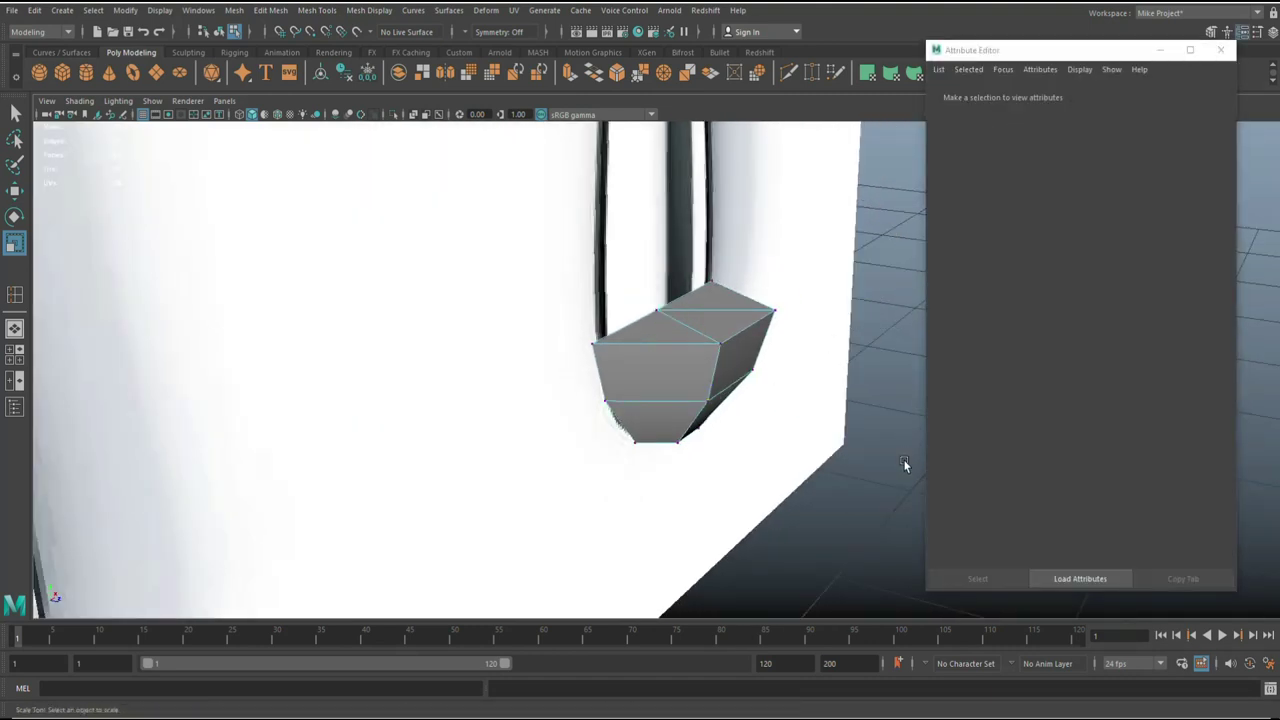
{"action": "scroll", "coordinate": [904, 465], "scroll_direction": "down", "scroll_amount": 5}
{"action": "left_click_drag", "start_coordinate": [749, 480], "coordinate": [680, 350], "text": "alt"}
{"action": "right_click", "coordinate": [673, 346]}
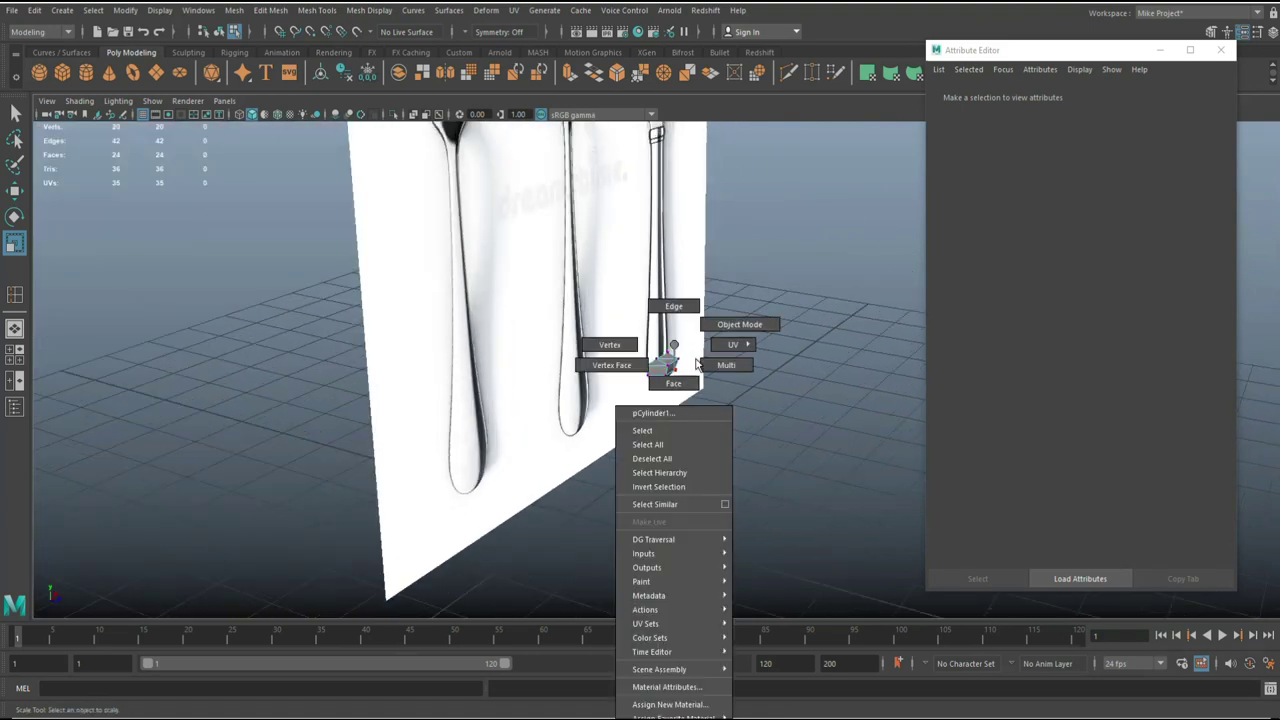
{"action": "right_click_drag", "start_coordinate": [697, 366], "coordinate": [739, 324]}
{"action": "left_click_drag", "start_coordinate": [633, 477], "coordinate": [664, 516]}
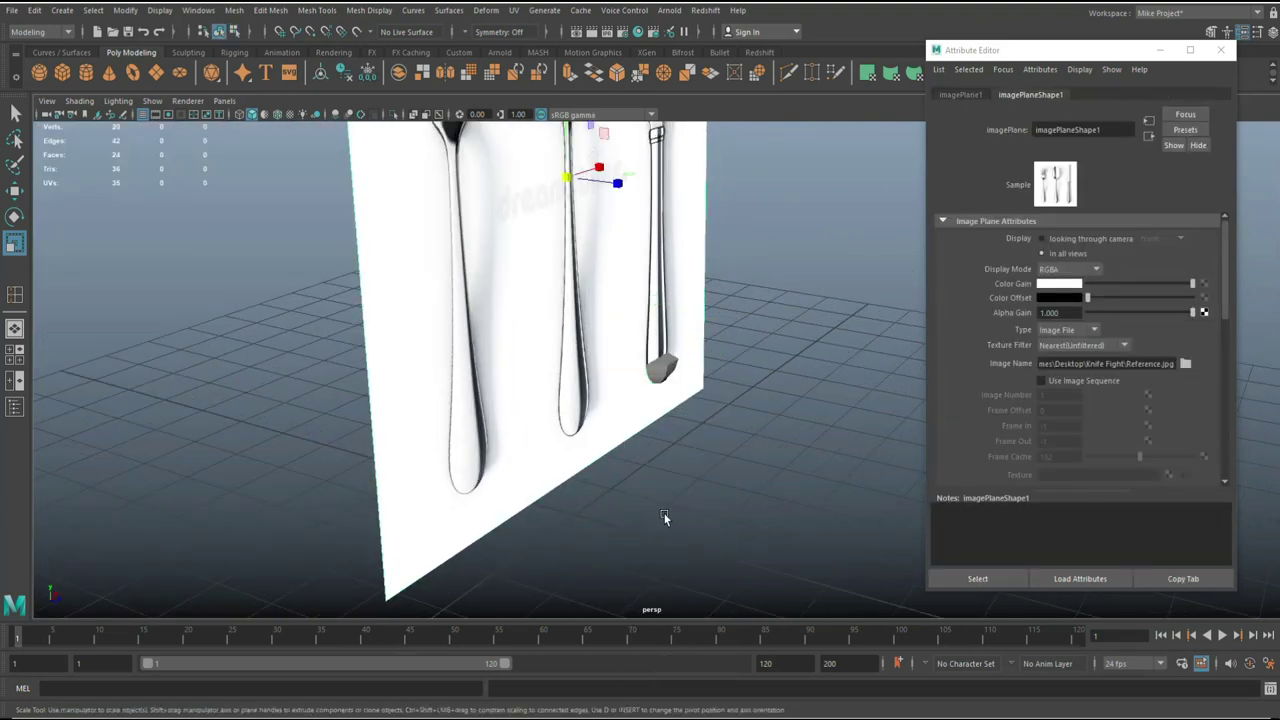
{"action": "key", "text": "w"}
{"action": "left_click_drag", "start_coordinate": [630, 193], "coordinate": [528, 163]}
Step: Delete the cap faces on top of the handle mesh, leaving that end open
{"action": "scroll", "coordinate": [629, 357], "scroll_direction": "up", "scroll_amount": 3}
{"action": "left_click", "coordinate": [654, 358]}
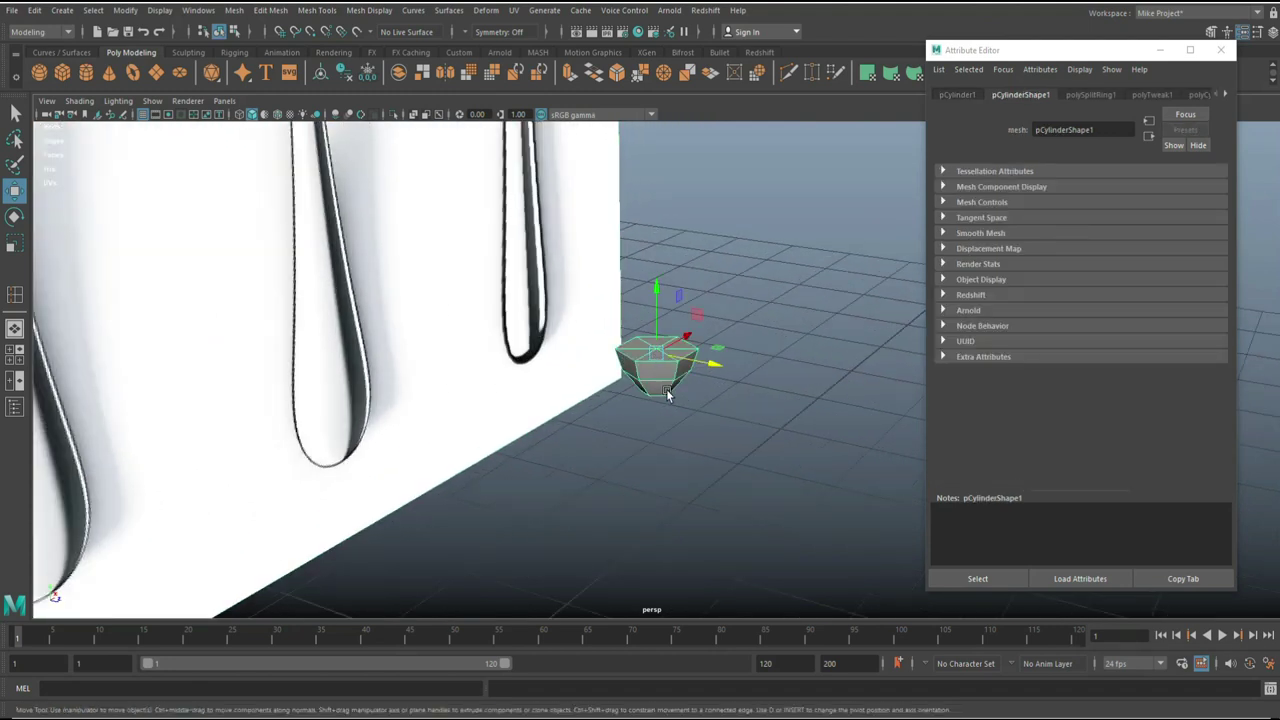
{"action": "scroll", "coordinate": [588, 384], "scroll_direction": "down", "scroll_amount": 5}
{"action": "right_click_drag", "start_coordinate": [658, 331], "coordinate": [660, 376]}
{"action": "scroll", "coordinate": [732, 409], "scroll_direction": "up", "scroll_amount": 6}
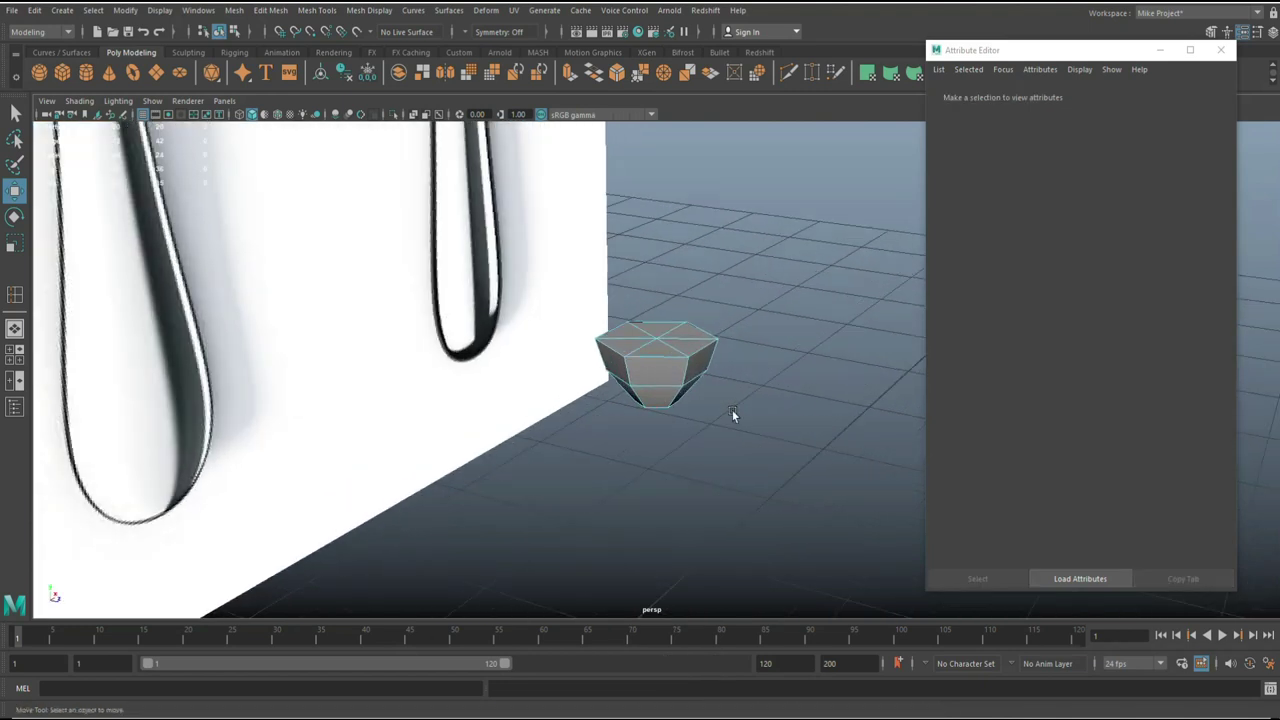
{"action": "scroll", "coordinate": [732, 409], "scroll_direction": "up", "scroll_amount": 4}
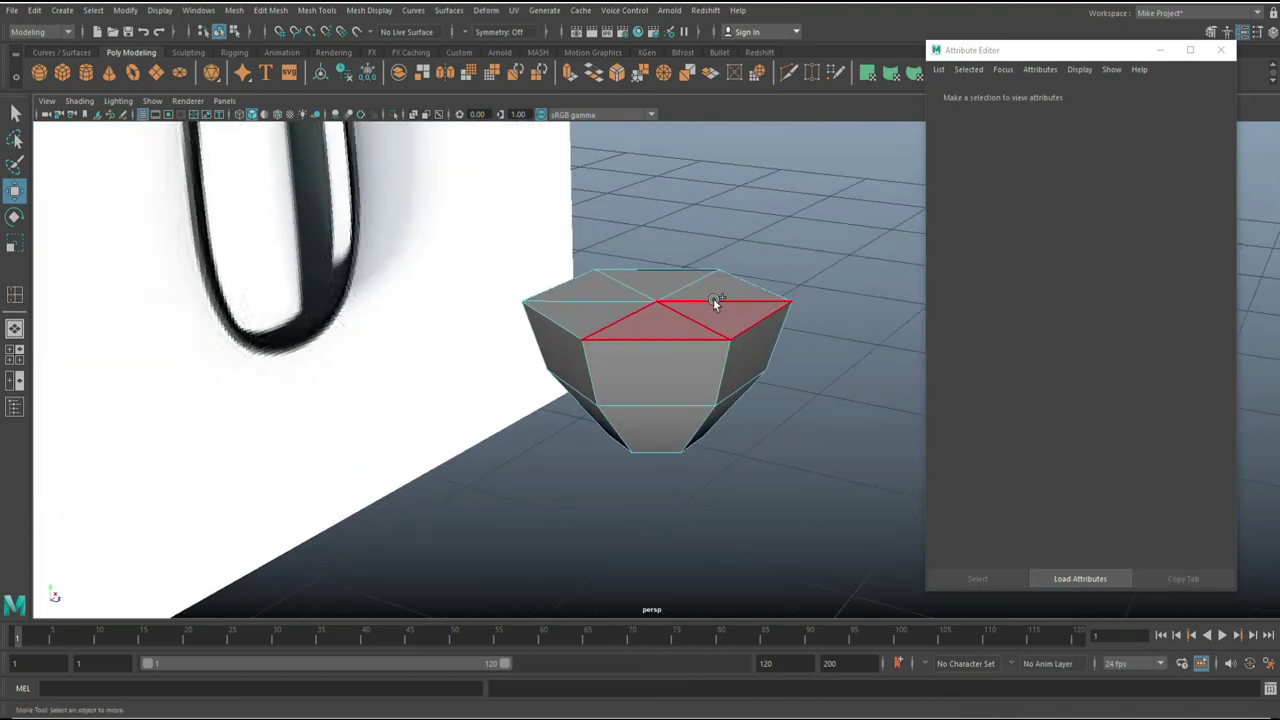
{"action": "left_click", "coordinate": [612, 304]}
{"action": "key", "text": "Delete"}
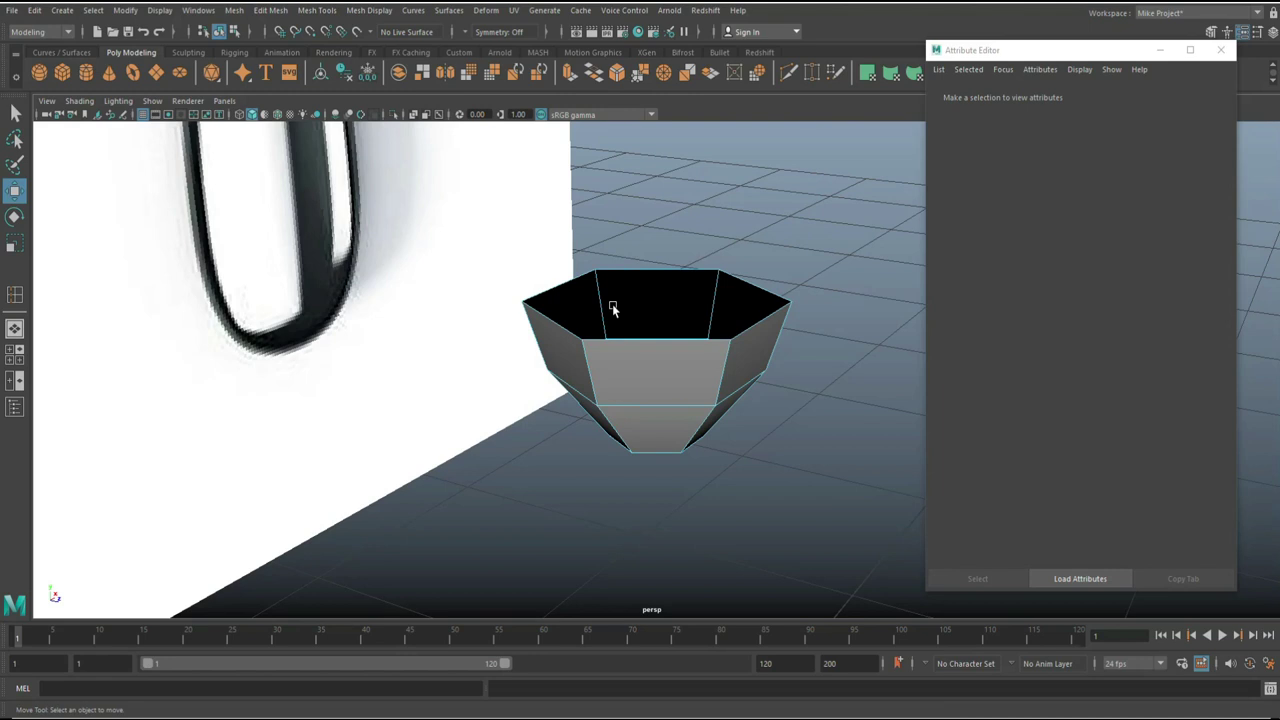
Step: Extrude the open border edges at the top of the handle mesh and raise them into a short new ring
{"action": "right_click_drag", "start_coordinate": [633, 308], "coordinate": [646, 282]}
{"action": "left_click", "coordinate": [655, 276]}
{"action": "key", "text": "ctrl+e"}
{"action": "left_click_drag", "start_coordinate": [655, 233], "coordinate": [660, 202]}
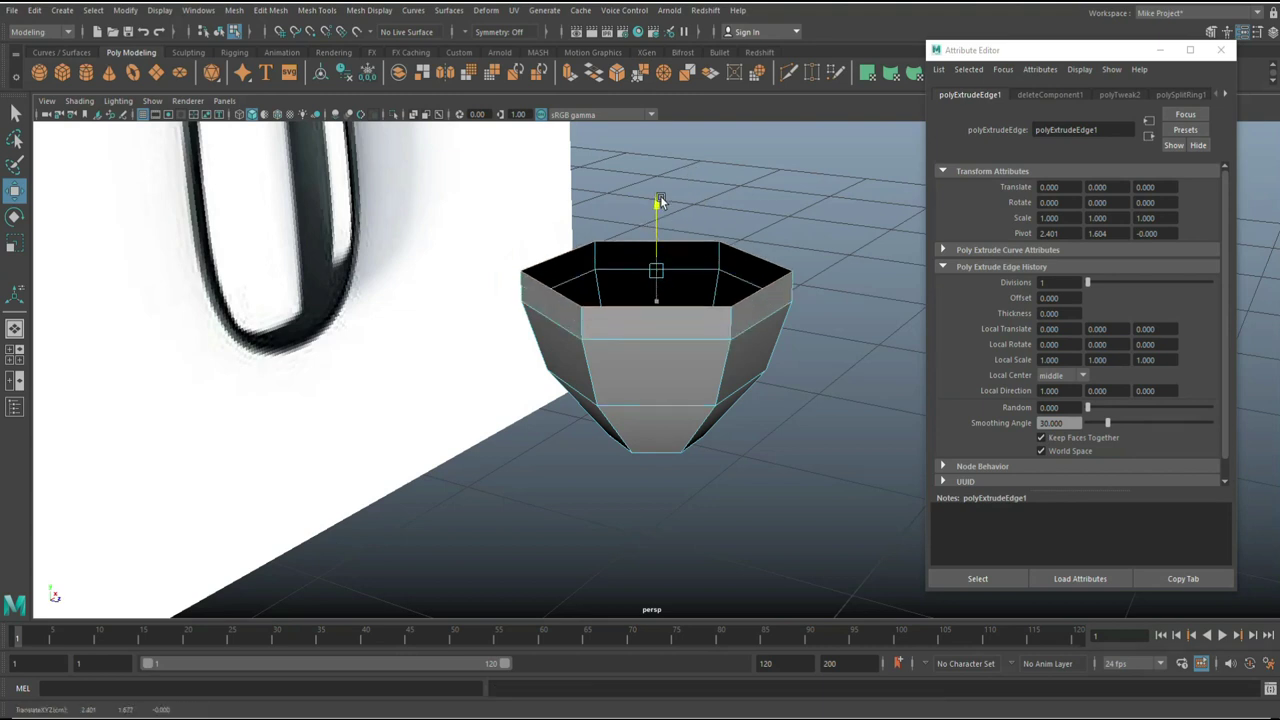
Step: Close the Attribute Editor and raise the newly extruded border edges further up the reference handle in the front view
{"action": "key", "text": "space"}
{"action": "key", "text": "space"}
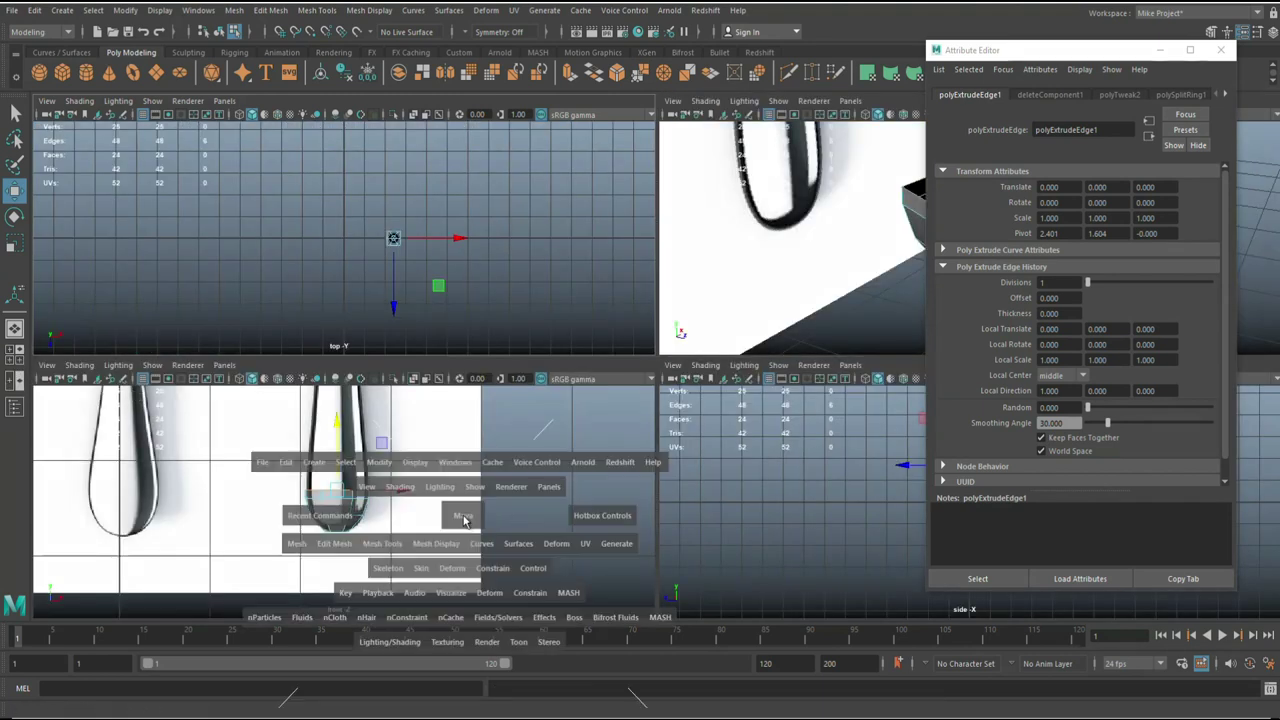
{"action": "key", "text": "f"}
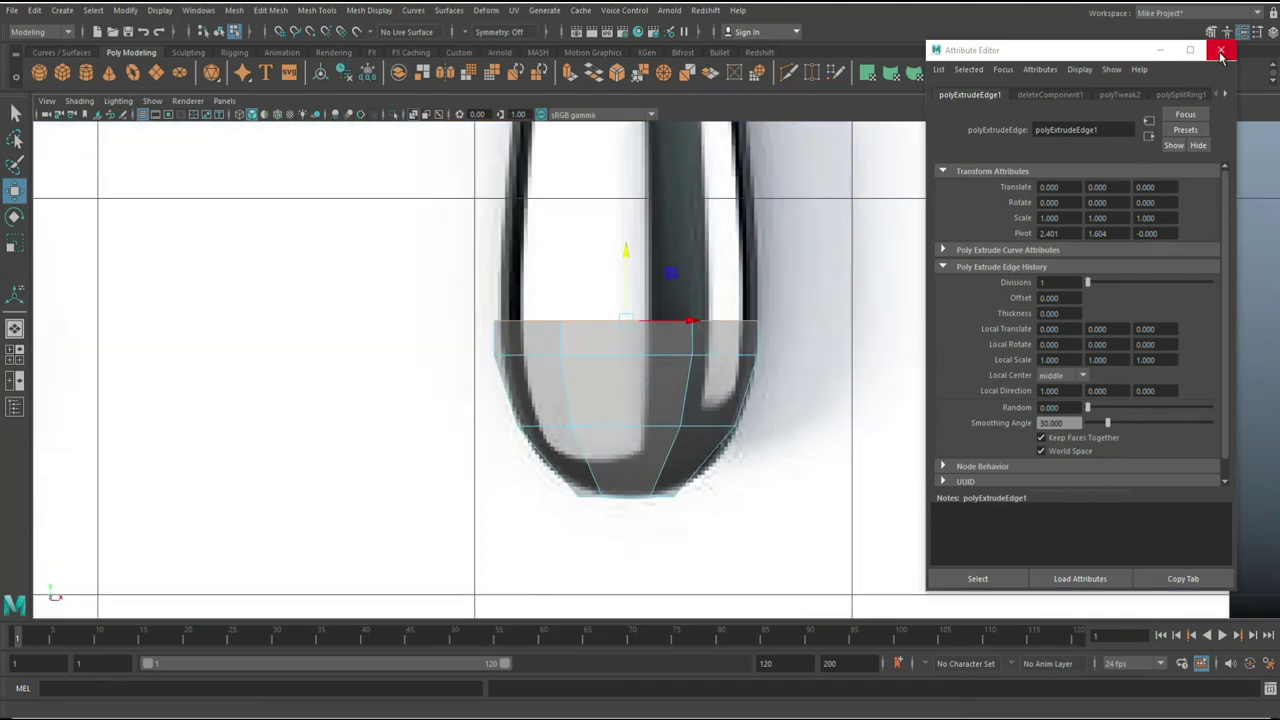
{"action": "left_click", "coordinate": [1221, 50]}
{"action": "middle_click_drag", "start_coordinate": [807, 361], "coordinate": [777, 469], "text": "alt"}
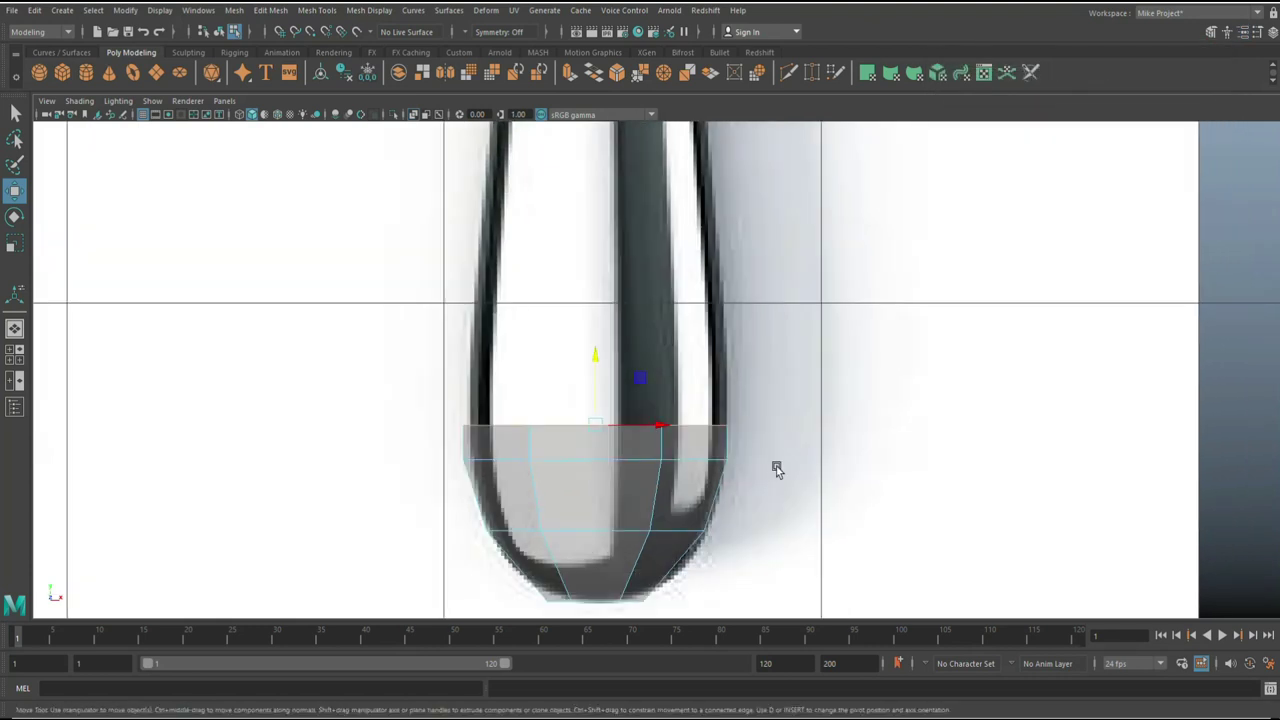
{"action": "left_click_drag", "start_coordinate": [594, 360], "coordinate": [597, 322]}
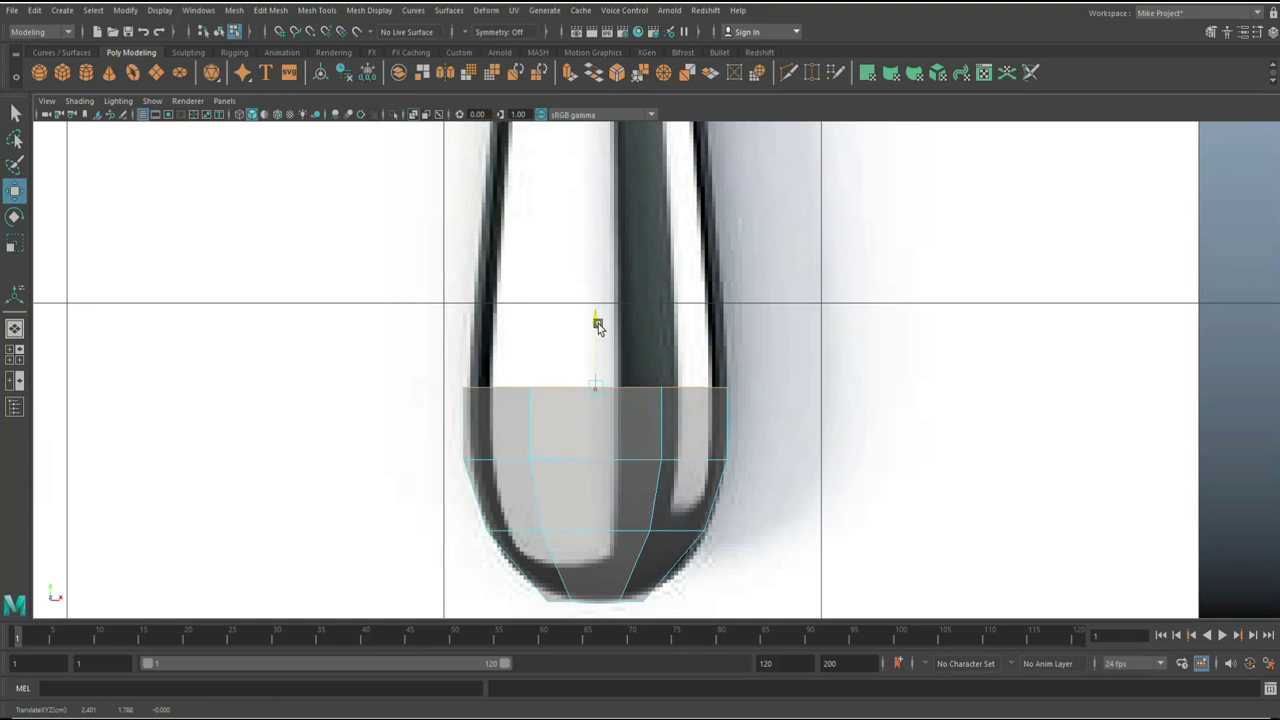
Step: Extrude the top border edges again and raise them to the top of the knife's collar, at about 5.1 cm in Y
{"action": "key", "text": "ctrl+e"}
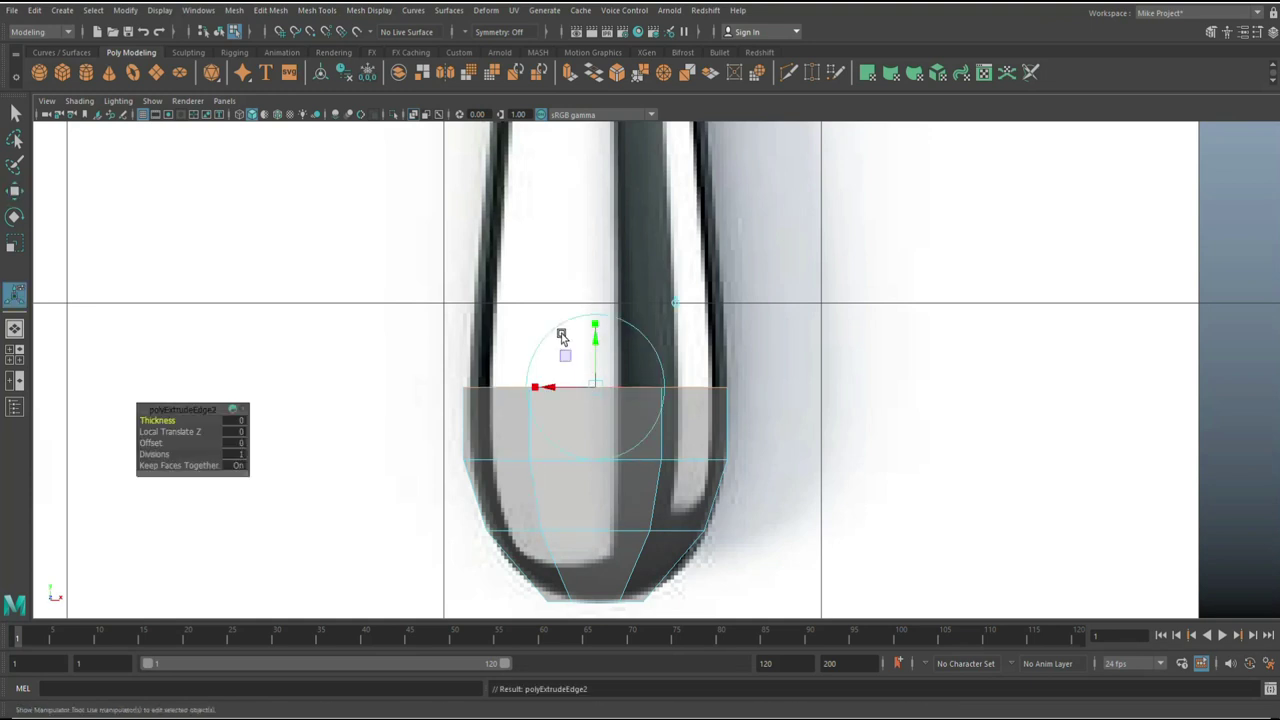
{"action": "scroll", "coordinate": [583, 334], "scroll_direction": "down", "scroll_amount": 10}
{"action": "scroll", "coordinate": [737, 386], "scroll_direction": "up", "scroll_amount": 3}
{"action": "scroll", "coordinate": [755, 390], "scroll_direction": "down", "scroll_amount": 3}
{"action": "key", "text": "w"}
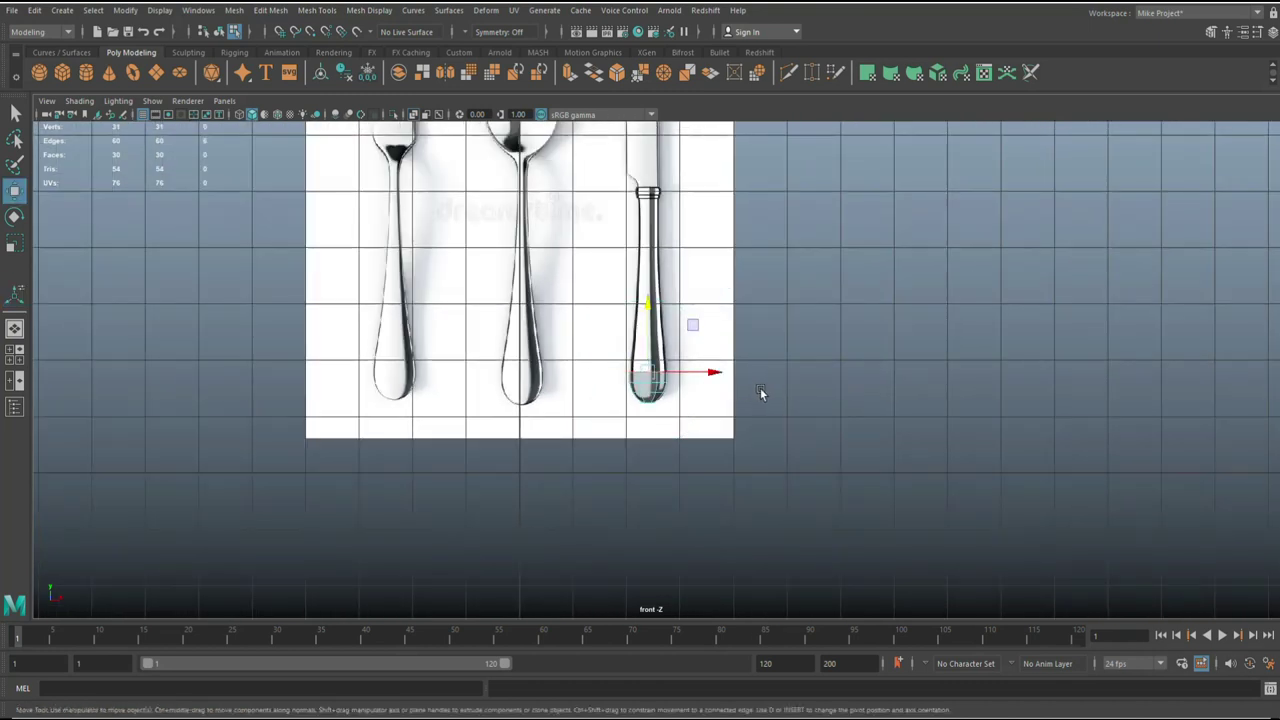
{"action": "left_click_drag", "start_coordinate": [652, 311], "coordinate": [677, 134]}
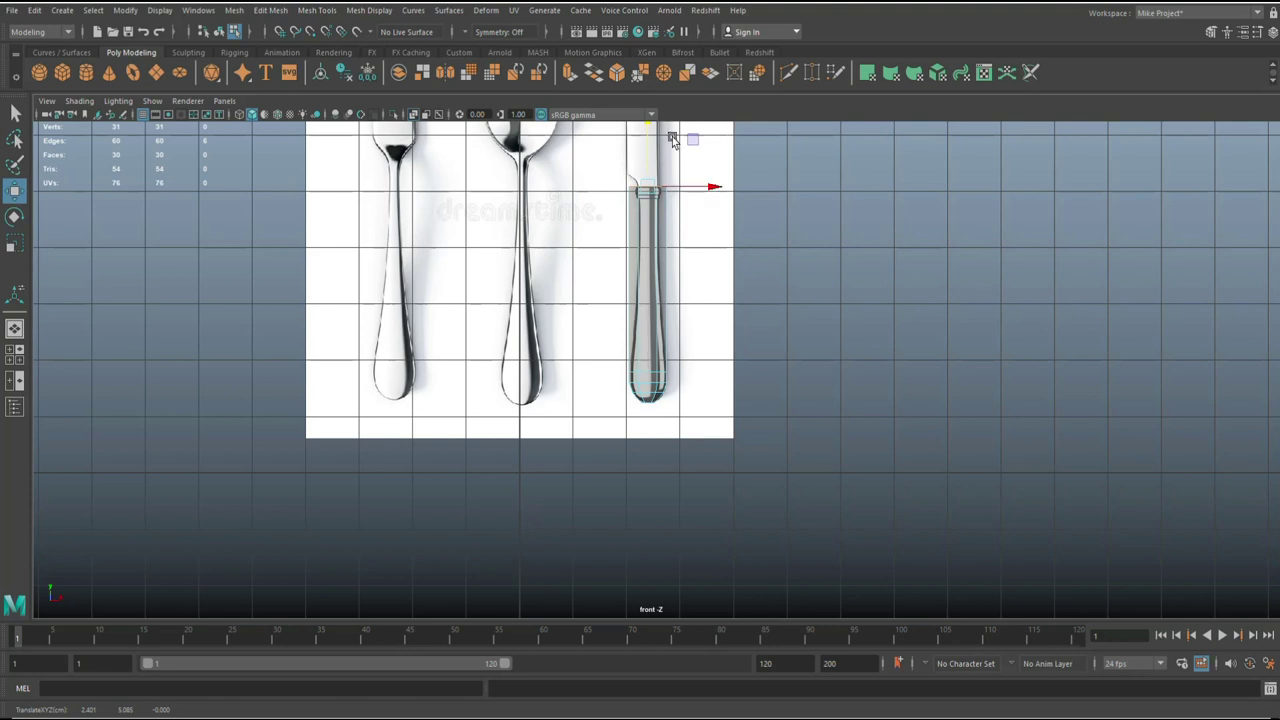
{"action": "scroll", "coordinate": [803, 387], "scroll_direction": "up", "scroll_amount": 8}
{"action": "scroll", "coordinate": [811, 437], "scroll_direction": "down", "scroll_amount": 8}
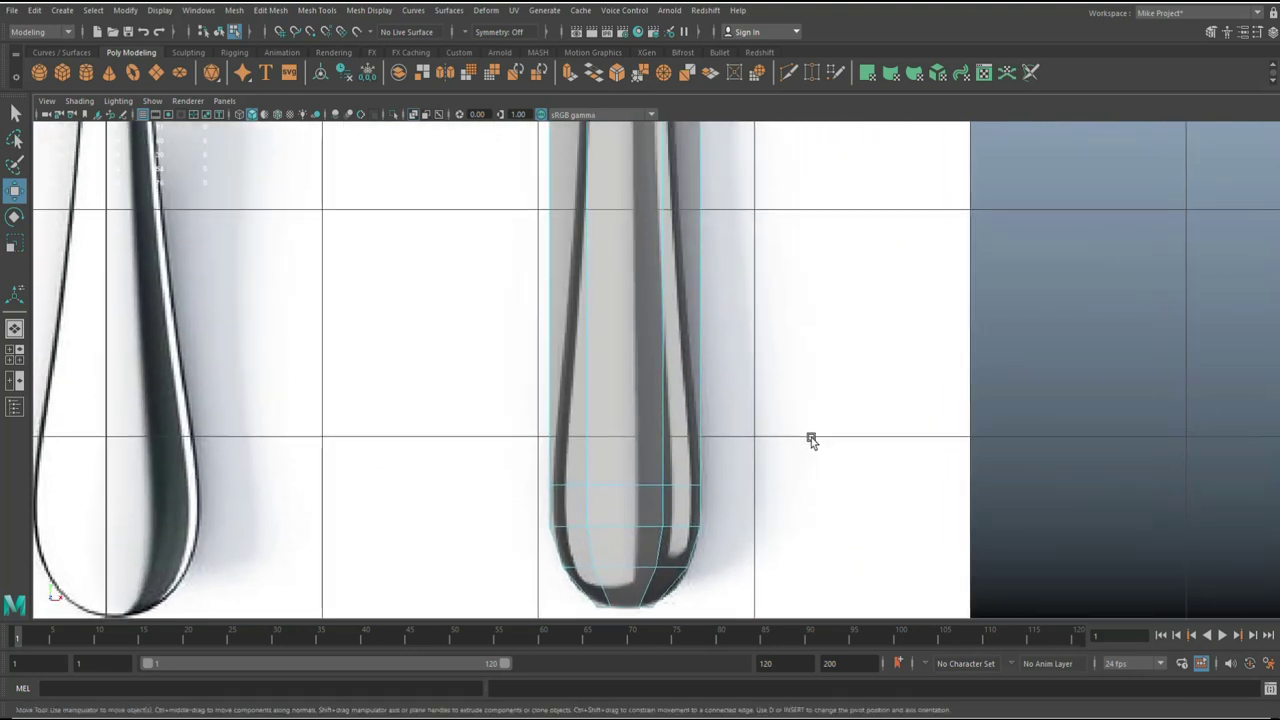
Step: Divide the long handle section evenly with 15 horizontal edge loops using the Insert Edge Loop tool
{"action": "key", "text": "g"}
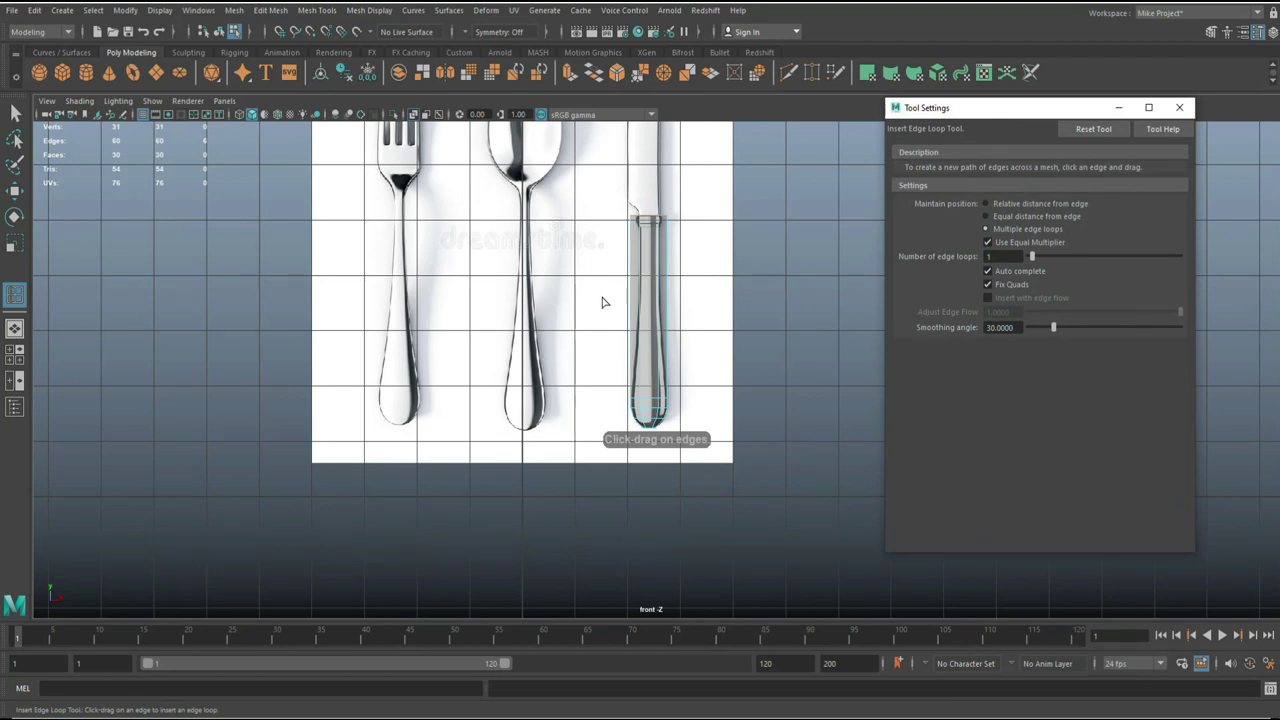
{"action": "left_click", "coordinate": [632, 315]}
{"action": "scroll", "coordinate": [663, 336], "scroll_direction": "up", "scroll_amount": 3}
{"action": "left_click", "coordinate": [636, 242]}
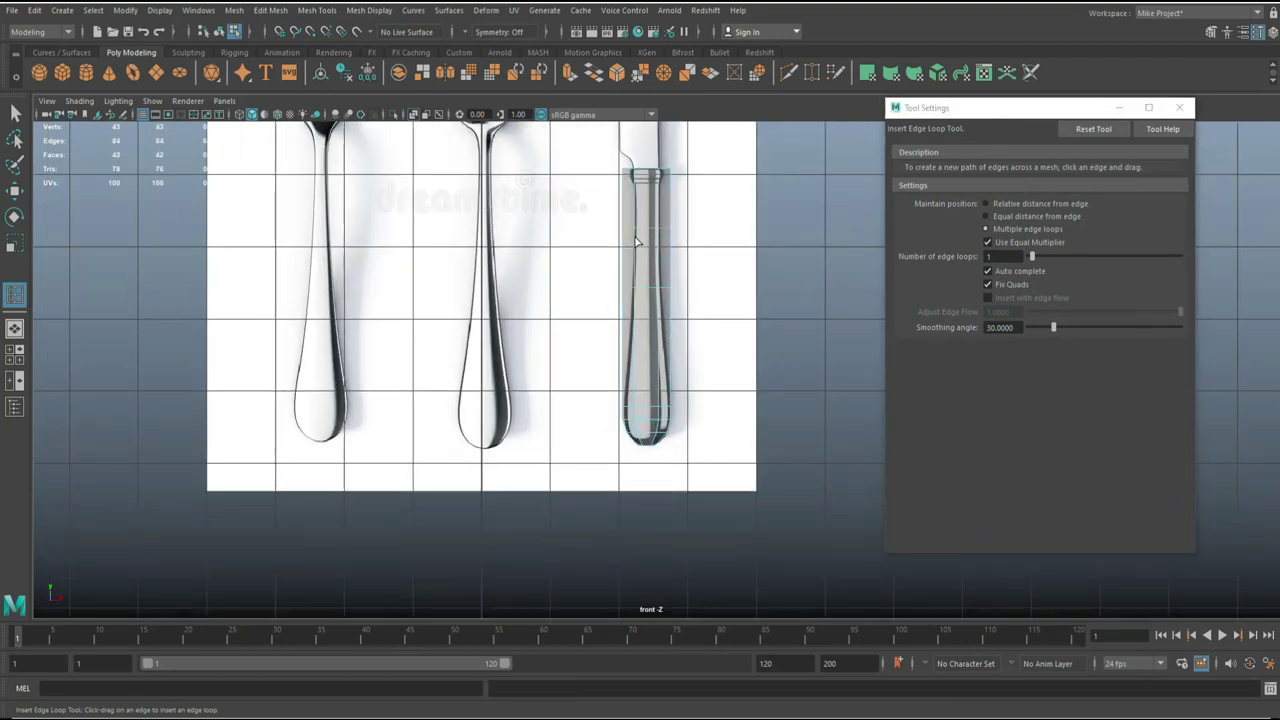
{"action": "left_click", "coordinate": [632, 340]}
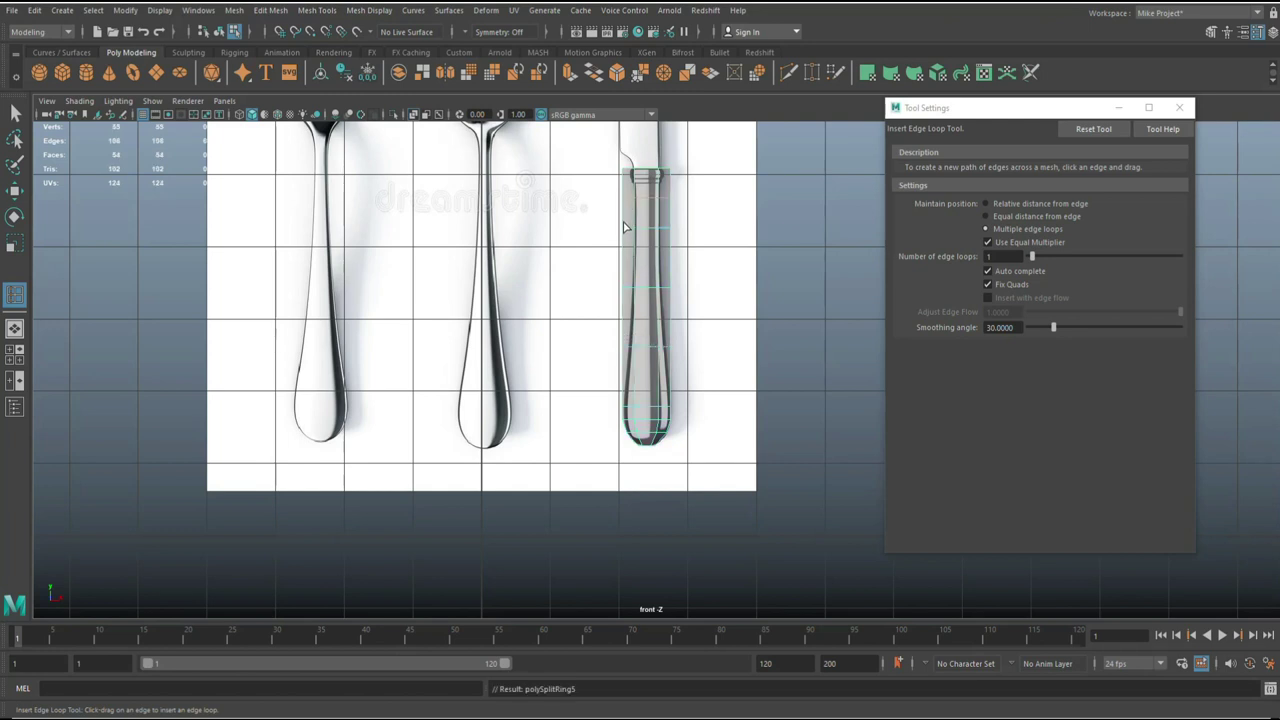
{"action": "left_click", "coordinate": [626, 262]}
{"action": "left_click", "coordinate": [624, 314]}
{"action": "left_click", "coordinate": [622, 245]}
{"action": "left_click", "coordinate": [622, 218]}
{"action": "left_click", "coordinate": [622, 190]}
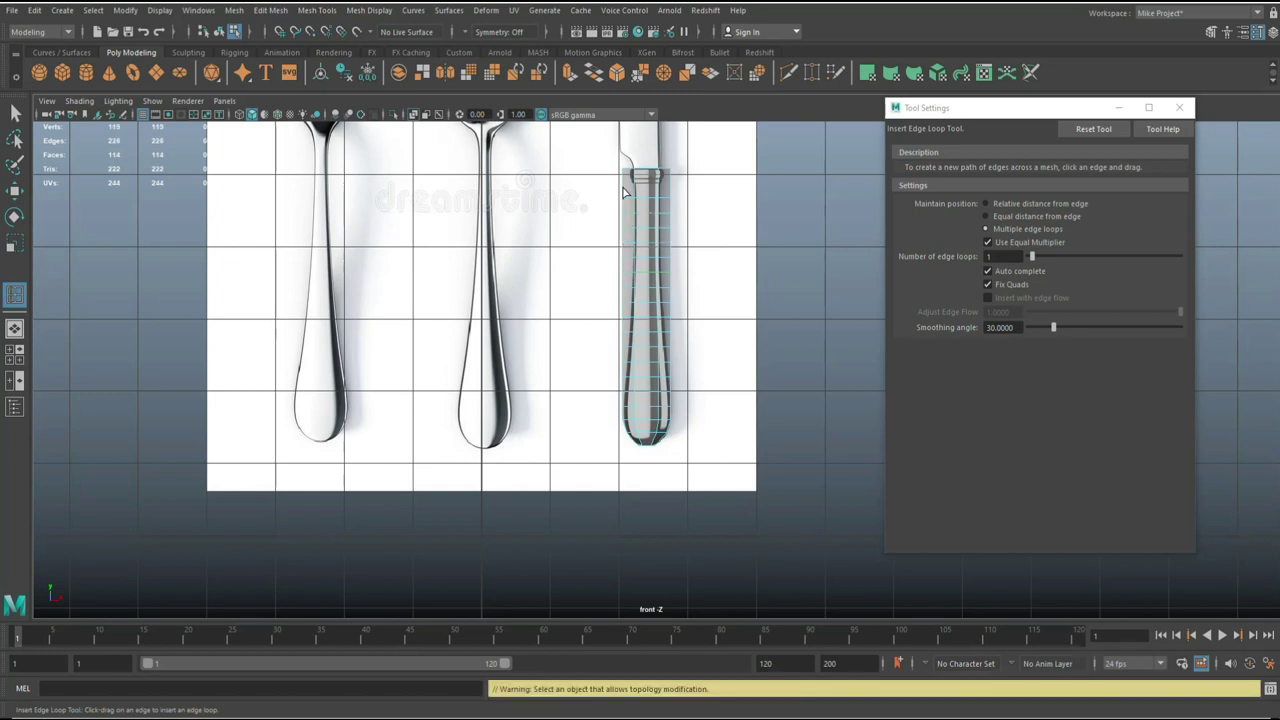
{"action": "key", "text": "q"}
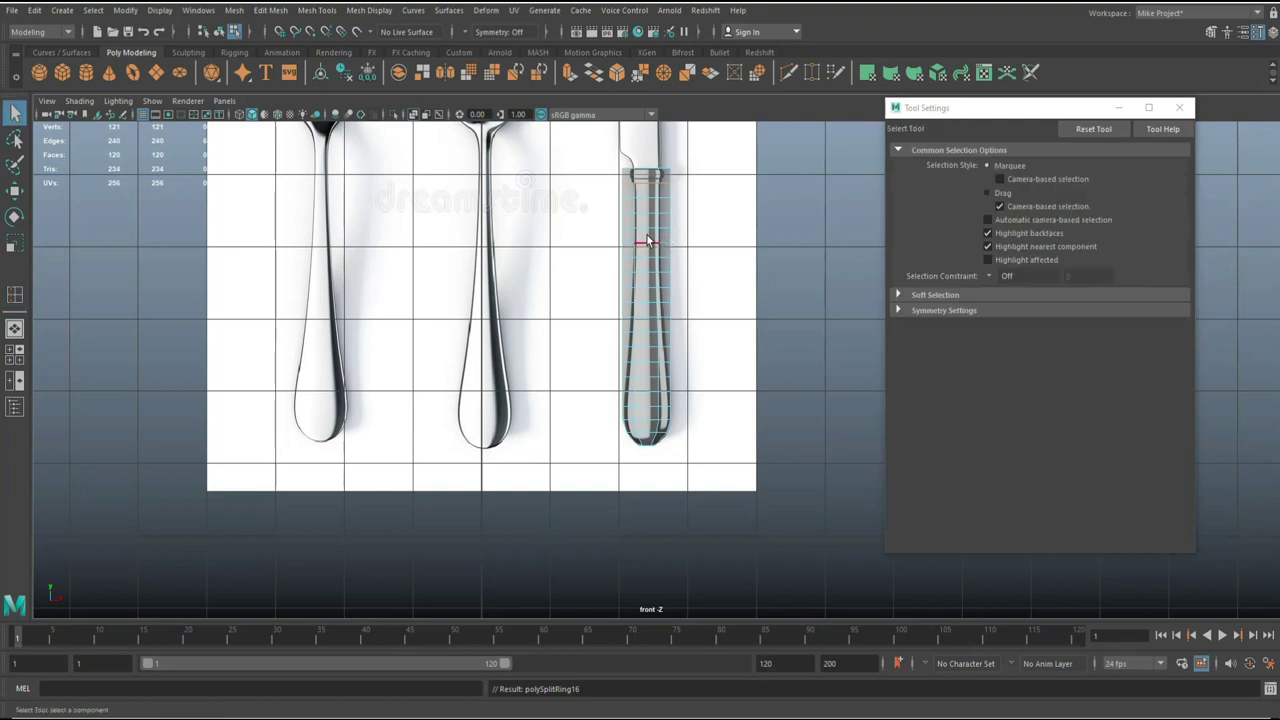
Step: Switch the handle mesh to vertex selection and close the Tool Settings window
{"action": "scroll", "coordinate": [666, 443], "scroll_direction": "up", "scroll_amount": 2}
{"action": "scroll", "coordinate": [666, 443], "scroll_direction": "down", "scroll_amount": 3}
{"action": "right_click_drag", "start_coordinate": [645, 326], "coordinate": [595, 321]}
{"action": "scroll", "coordinate": [656, 370], "scroll_direction": "up", "scroll_amount": 5}
{"action": "scroll", "coordinate": [687, 479], "scroll_direction": "up", "scroll_amount": 3}
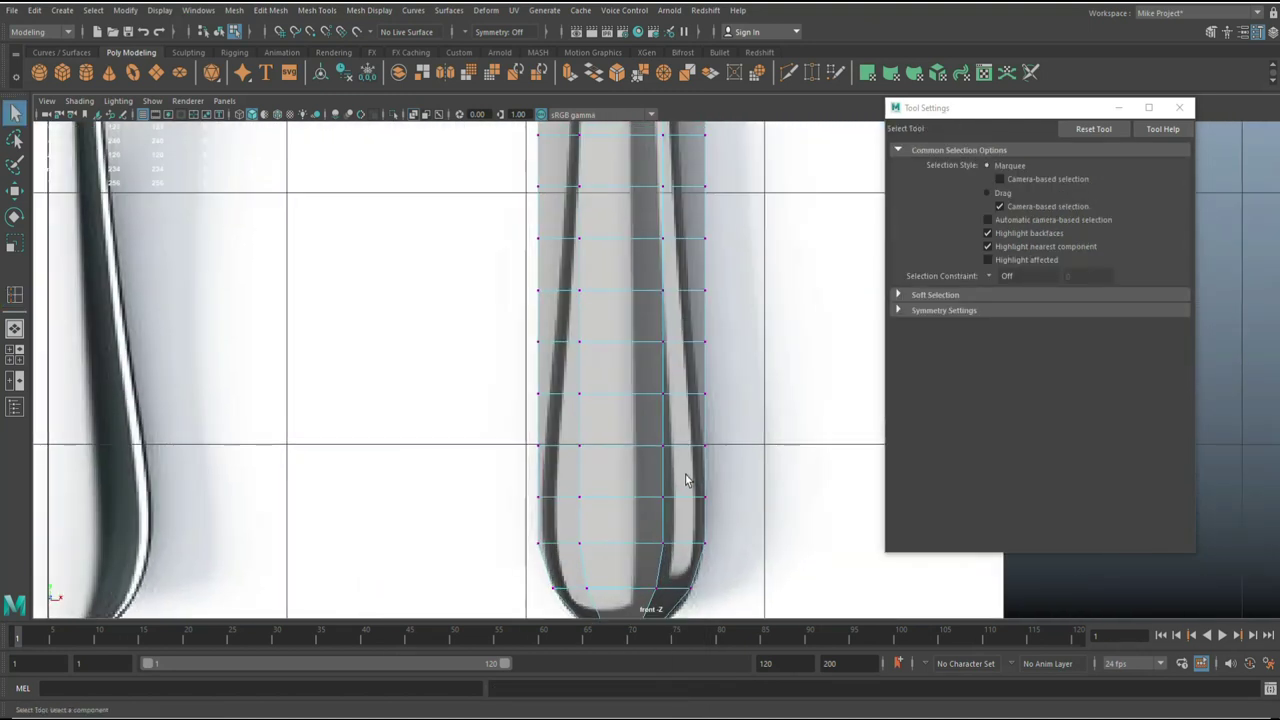
{"action": "scroll", "coordinate": [687, 479], "scroll_direction": "down", "scroll_amount": 7}
{"action": "scroll", "coordinate": [626, 411], "scroll_direction": "up", "scroll_amount": 3}
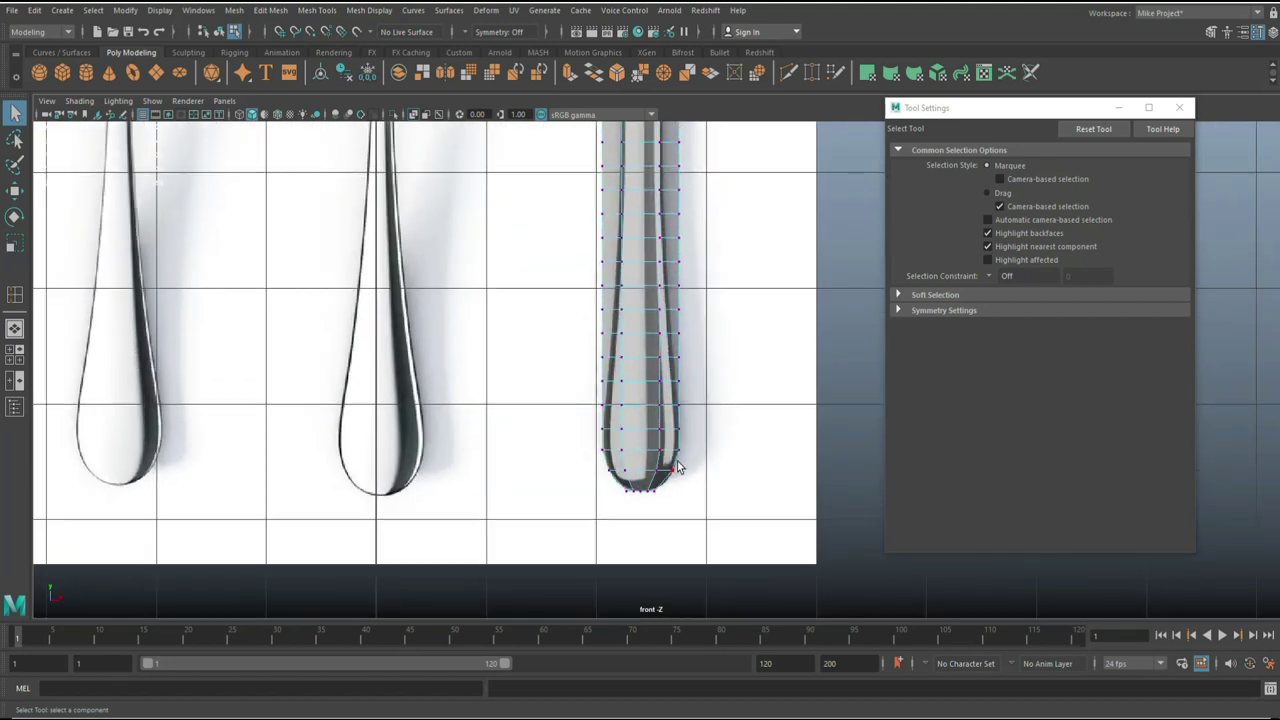
{"action": "left_click", "coordinate": [1179, 107]}
{"action": "scroll", "coordinate": [844, 349], "scroll_direction": "up", "scroll_amount": 3}
{"action": "scroll", "coordinate": [780, 375], "scroll_direction": "down", "scroll_amount": 6}
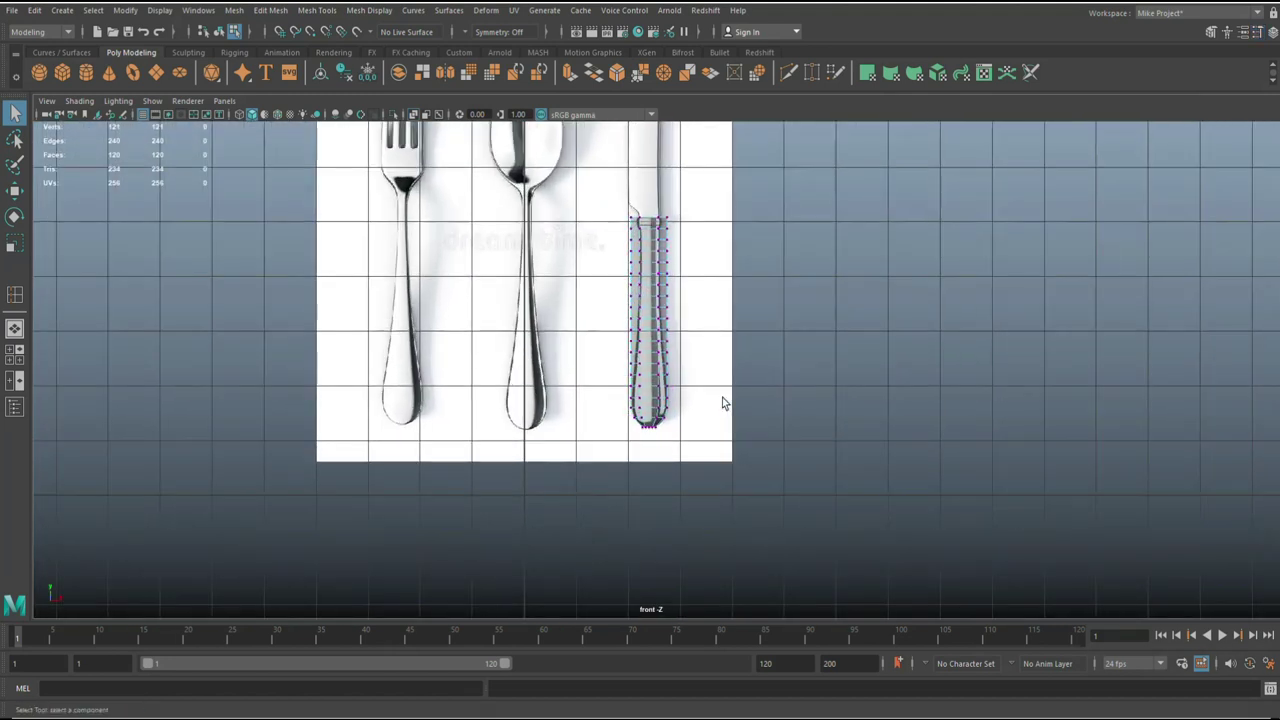
Step: Scale the first two vertex rings above the handle's widest part inward to match the reference outline
{"action": "scroll", "coordinate": [722, 397], "scroll_direction": "up", "scroll_amount": 4}
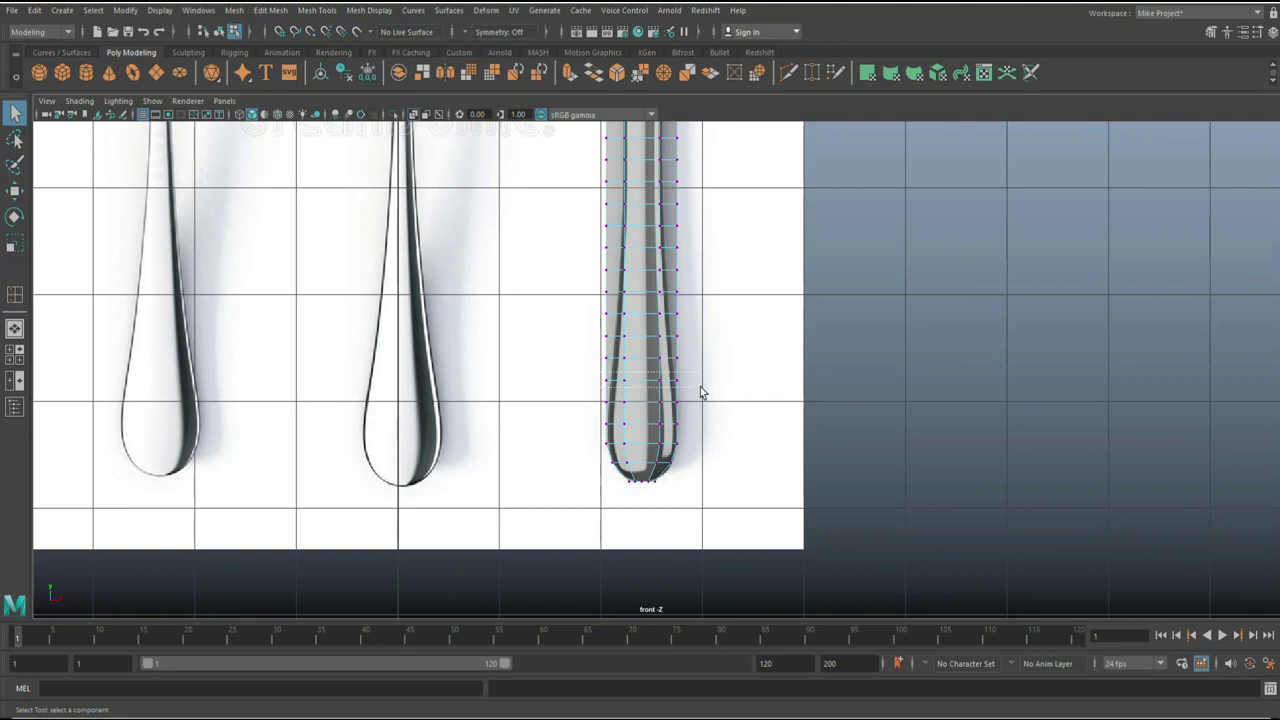
{"action": "scroll", "coordinate": [742, 394], "scroll_direction": "down", "scroll_amount": 4}
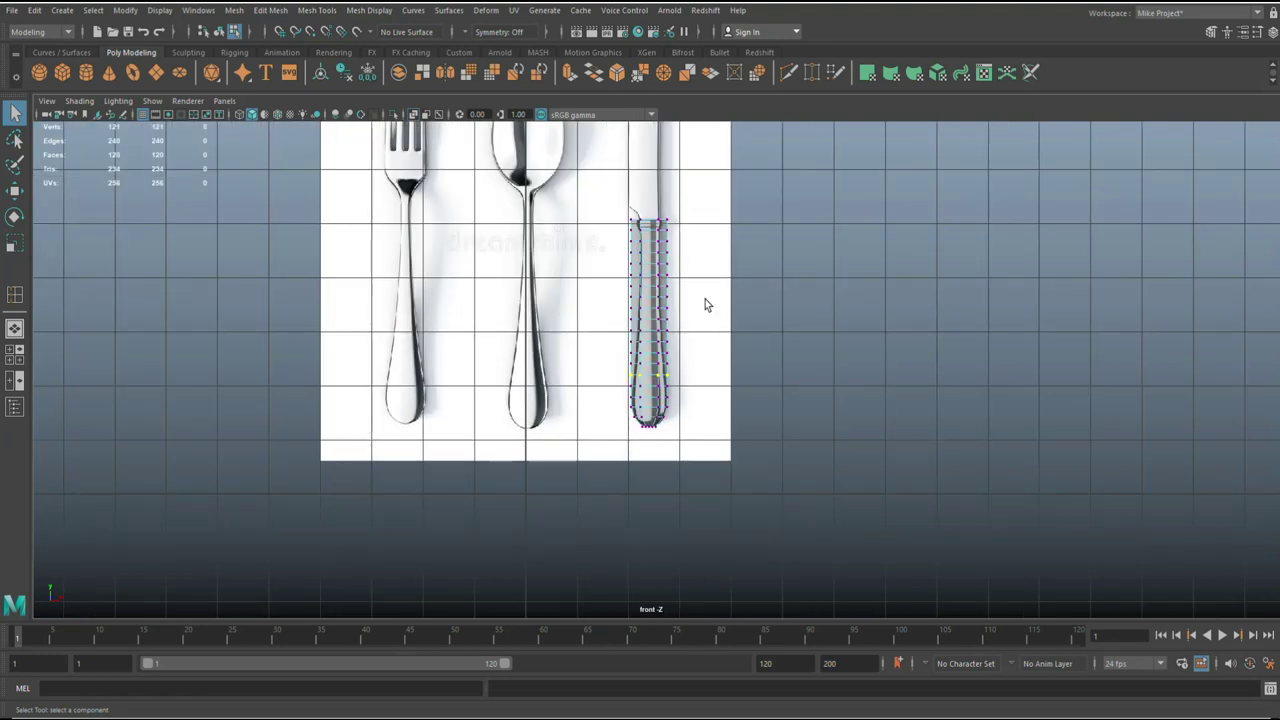
{"action": "left_click_drag", "start_coordinate": [713, 372], "coordinate": [714, 382]}
{"action": "left_click", "coordinate": [810, 371]}
{"action": "scroll", "coordinate": [810, 376], "scroll_direction": "up", "scroll_amount": 5}
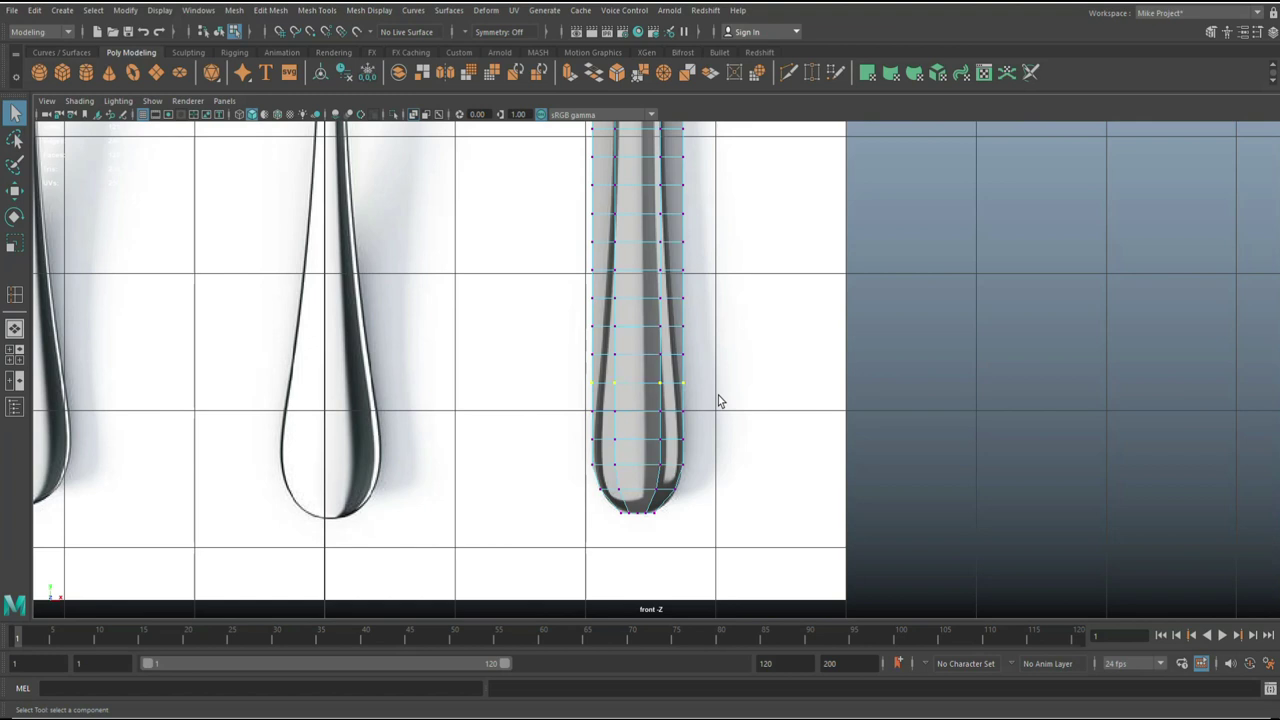
{"action": "key", "text": "r"}
{"action": "left_click_drag", "start_coordinate": [639, 391], "coordinate": [631, 398]}
{"action": "left_click_drag", "start_coordinate": [571, 345], "coordinate": [733, 362]}
{"action": "left_click_drag", "start_coordinate": [639, 355], "coordinate": [636, 357]}
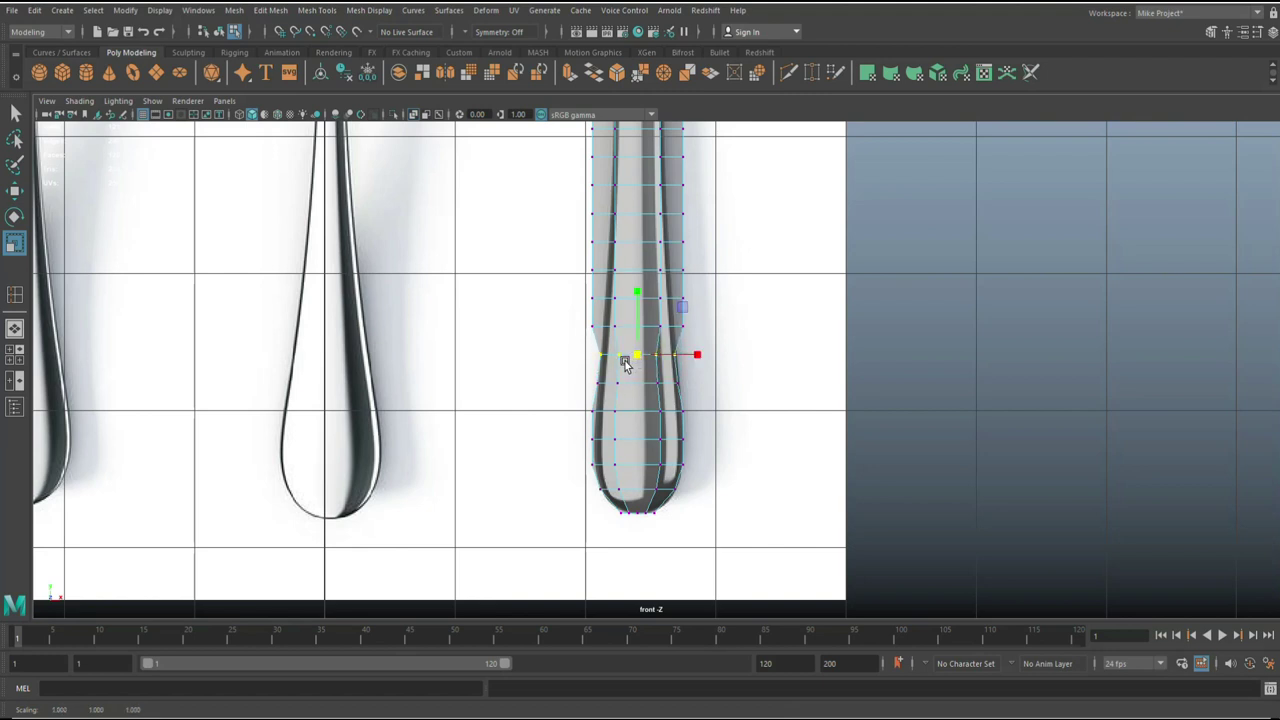
Step: Scale the next three vertex rings up the handle inward, continuing the taper of the reference
{"action": "left_click_drag", "start_coordinate": [719, 337], "coordinate": [719, 337]}
{"action": "mouse_move", "coordinate": [640, 327]}
{"action": "left_mouse_down"}
{"action": "mouse_move", "coordinate": [627, 338]}
{"action": "mouse_move", "coordinate": [632, 303]}
{"action": "mouse_move", "coordinate": [621, 316]}
{"action": "left_mouse_up"}
{"action": "key", "text": "Up"}
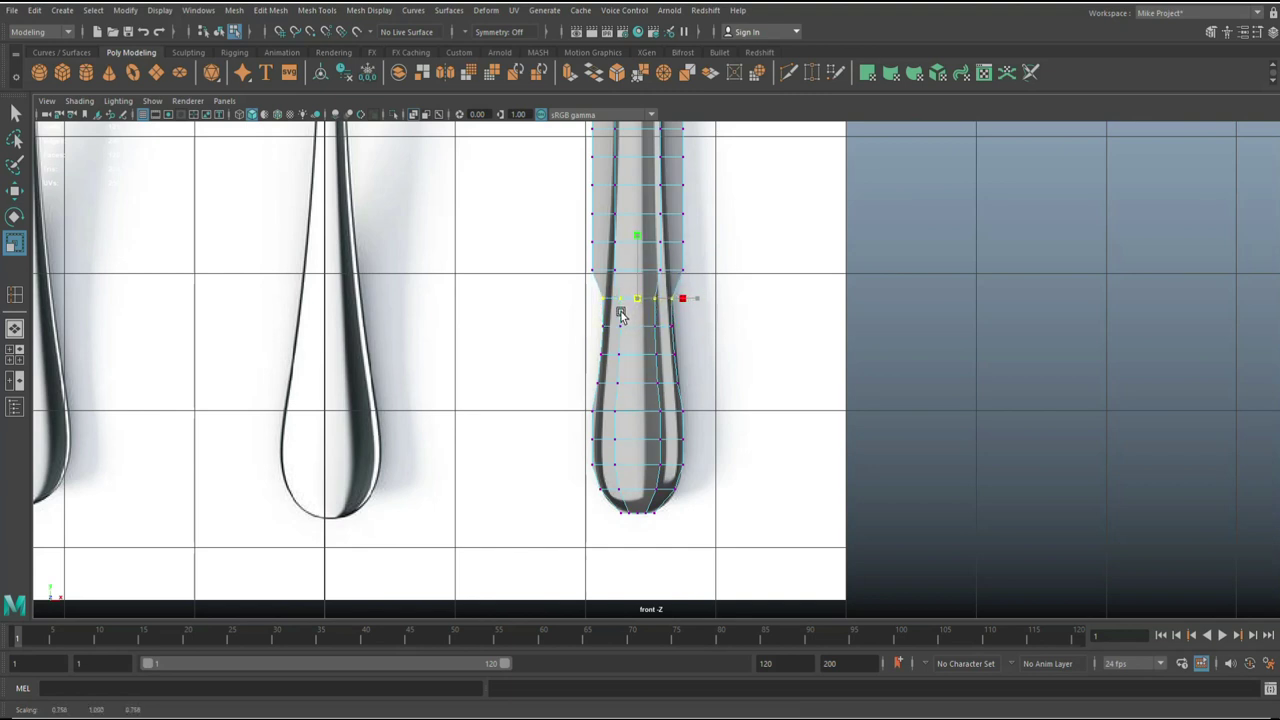
{"action": "key", "text": "Up"}
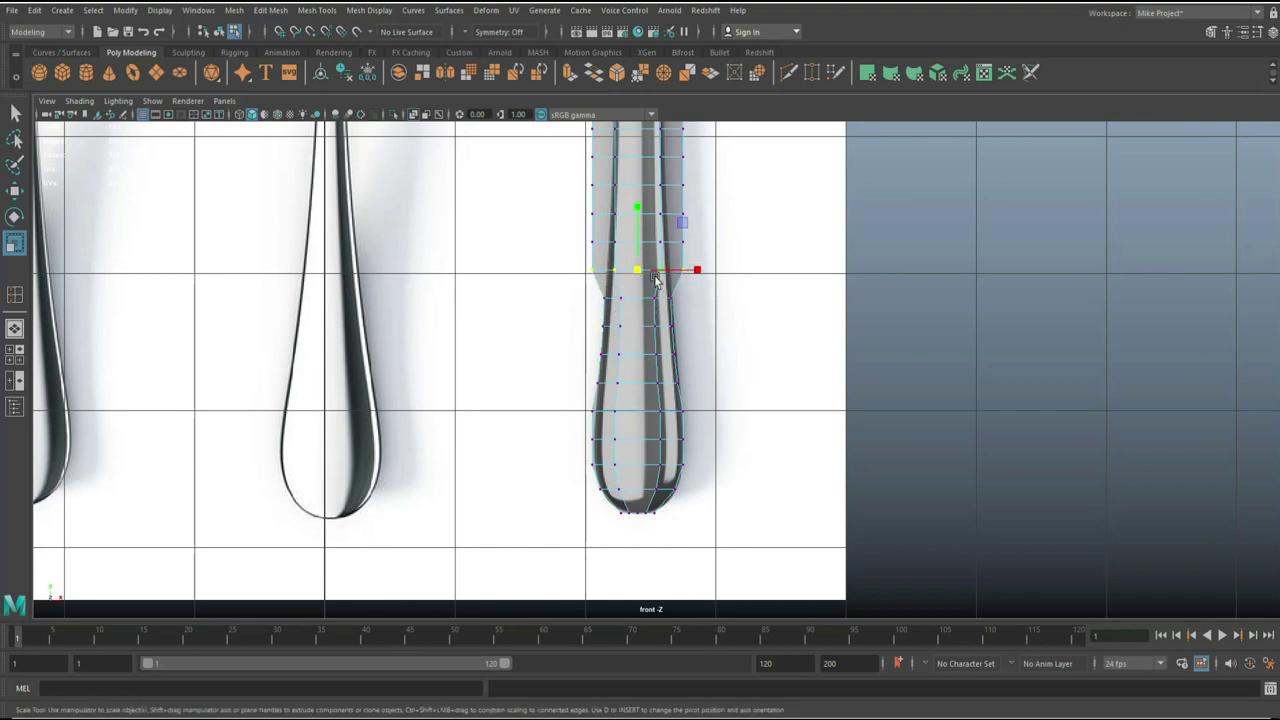
{"action": "left_click_drag", "start_coordinate": [639, 273], "coordinate": [614, 294]}
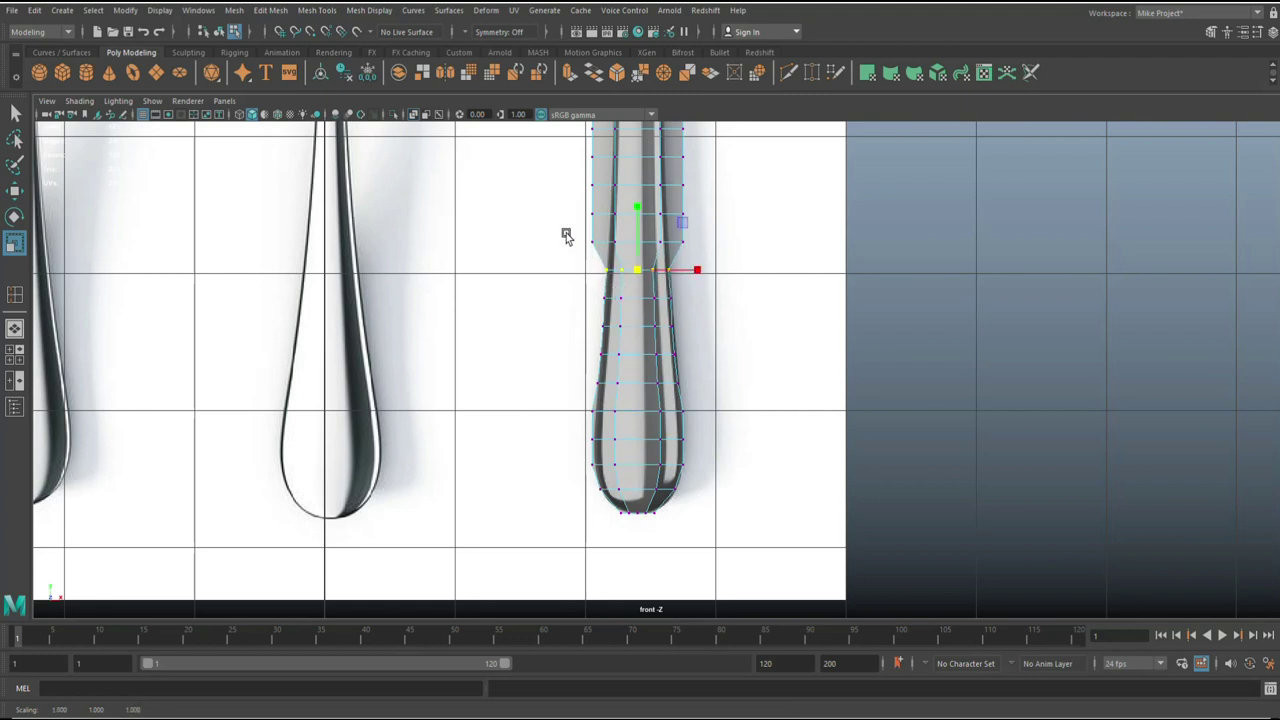
Step: Scale three more vertex rings inward along the middle of the handle to follow the reference outline
{"action": "key", "text": "Up"}
{"action": "left_click_drag", "start_coordinate": [646, 241], "coordinate": [616, 260]}
{"action": "key", "text": "Up"}
{"action": "left_click_drag", "start_coordinate": [645, 208], "coordinate": [619, 216]}
{"action": "left_click_drag", "start_coordinate": [640, 187], "coordinate": [615, 199]}
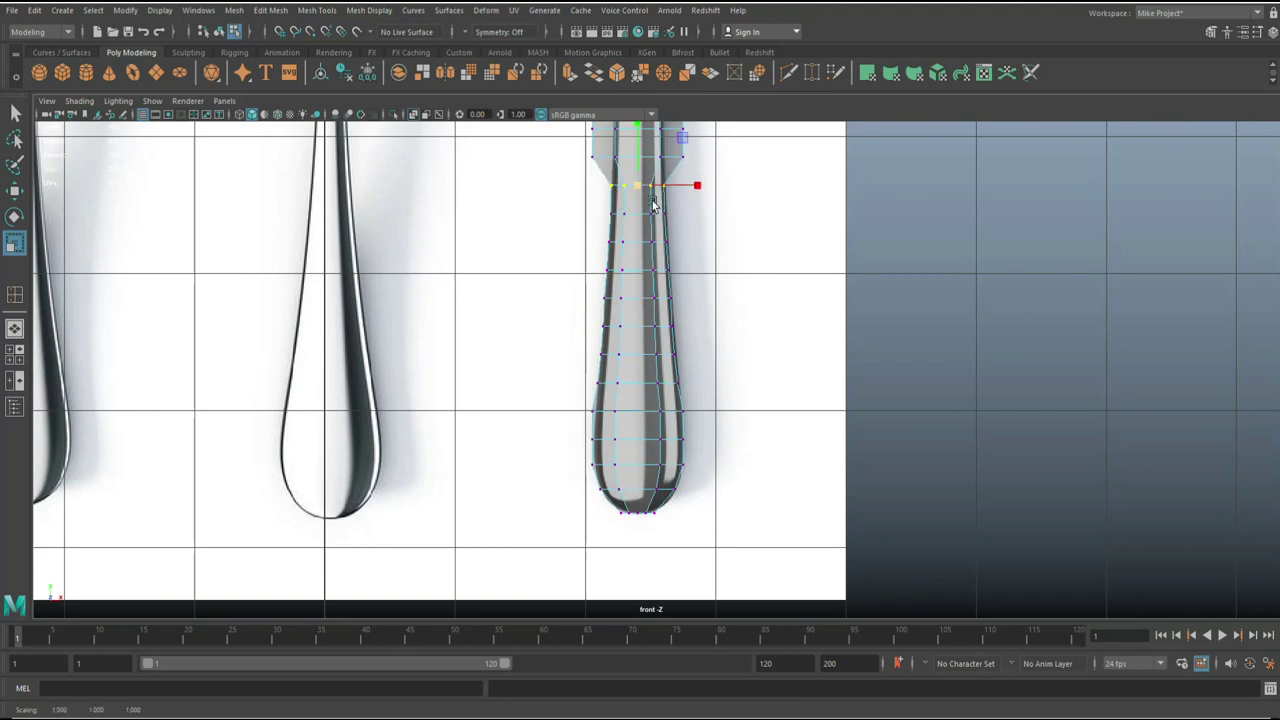
Step: Scale the five remaining vertex rings below the collar inward to fit the narrow neck of the handle
{"action": "middle_click_drag", "start_coordinate": [757, 237], "coordinate": [764, 457], "text": "alt"}
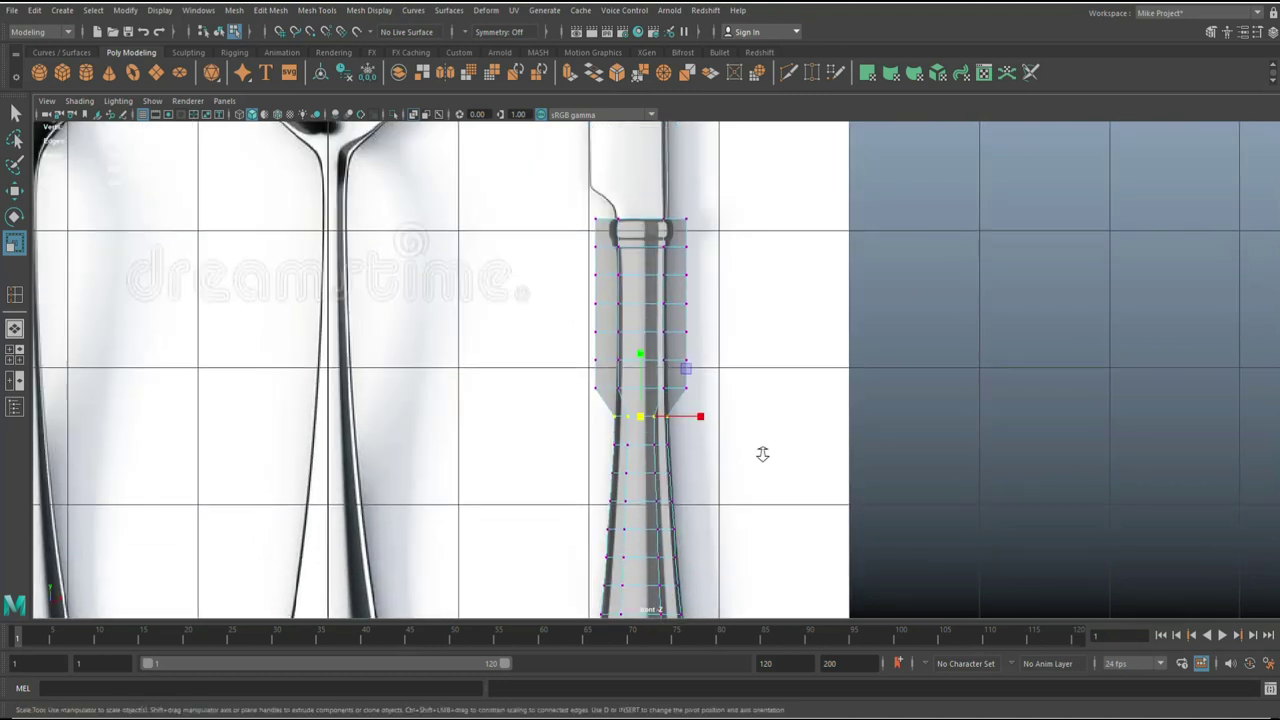
{"action": "scroll", "coordinate": [762, 454], "scroll_direction": "up", "scroll_amount": 2}
{"action": "left_click_drag", "start_coordinate": [636, 402], "coordinate": [600, 408]}
{"action": "left_click_drag", "start_coordinate": [557, 348], "coordinate": [737, 371]}
{"action": "left_click_drag", "start_coordinate": [637, 360], "coordinate": [599, 380]}
{"action": "left_click_drag", "start_coordinate": [564, 312], "coordinate": [749, 333]}
{"action": "left_click_drag", "start_coordinate": [645, 328], "coordinate": [756, 306]}
{"action": "left_click_drag", "start_coordinate": [637, 290], "coordinate": [603, 310]}
{"action": "left_click_drag", "start_coordinate": [567, 248], "coordinate": [754, 269]}
{"action": "left_click_drag", "start_coordinate": [646, 254], "coordinate": [608, 275]}
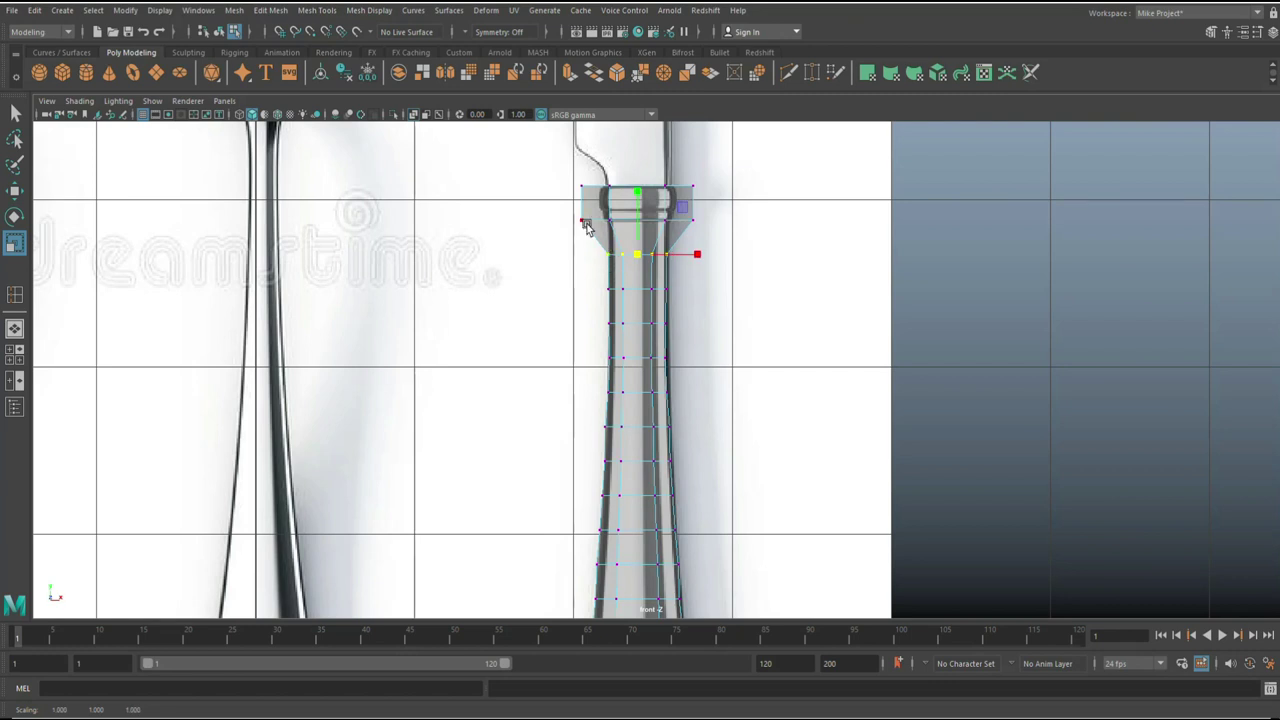
Step: Scale the top two vertex rings inward to fit the collar of the reference knife
{"action": "left_click_drag", "start_coordinate": [762, 235], "coordinate": [606, 241]}
{"action": "left_click_drag", "start_coordinate": [560, 170], "coordinate": [765, 210]}
{"action": "left_click_drag", "start_coordinate": [643, 190], "coordinate": [606, 208]}
Step: Insert an edge loop in the collar section, lower it to the collar's dividing line, and close Tool Settings
{"action": "key", "text": "g"}
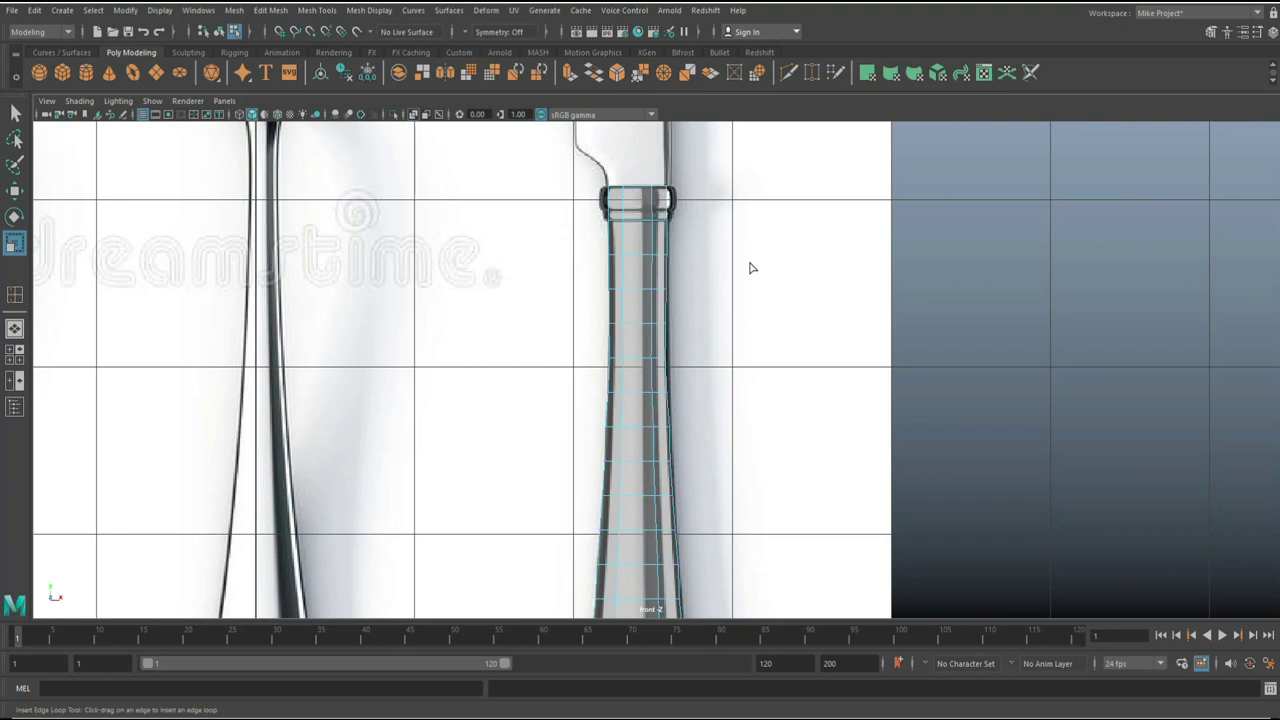
{"action": "left_click", "coordinate": [620, 203]}
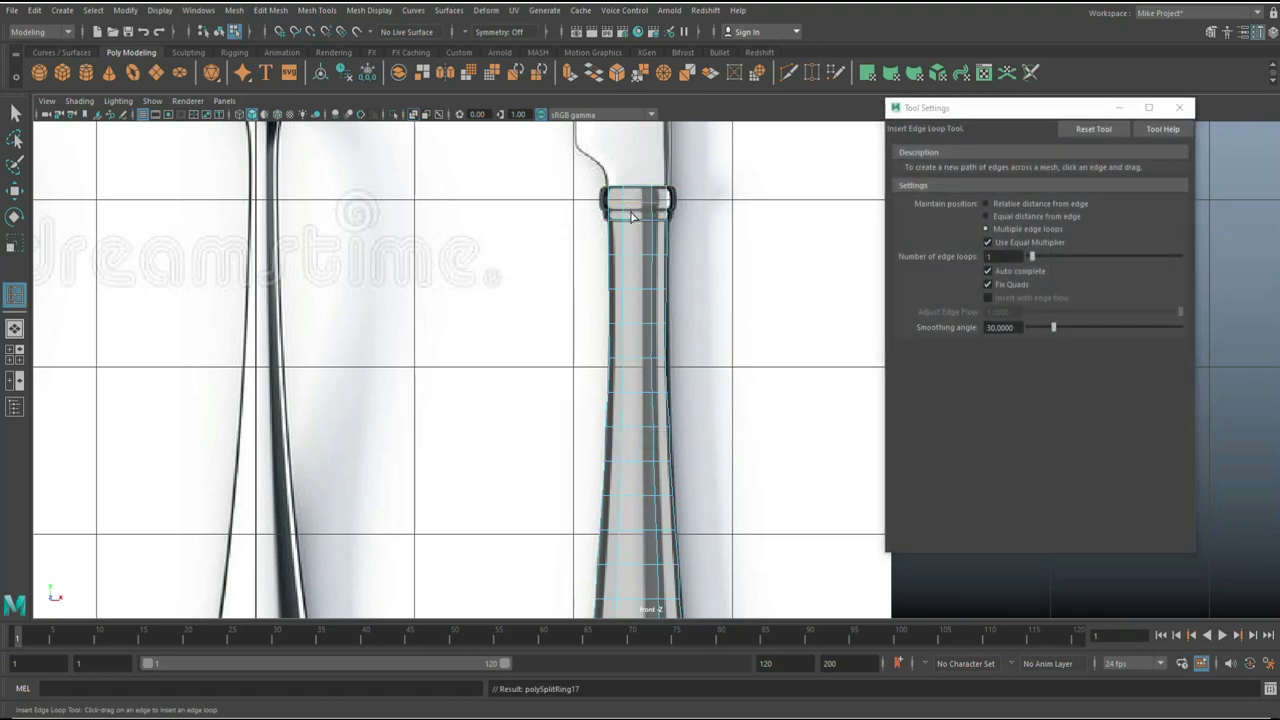
{"action": "key", "text": "w"}
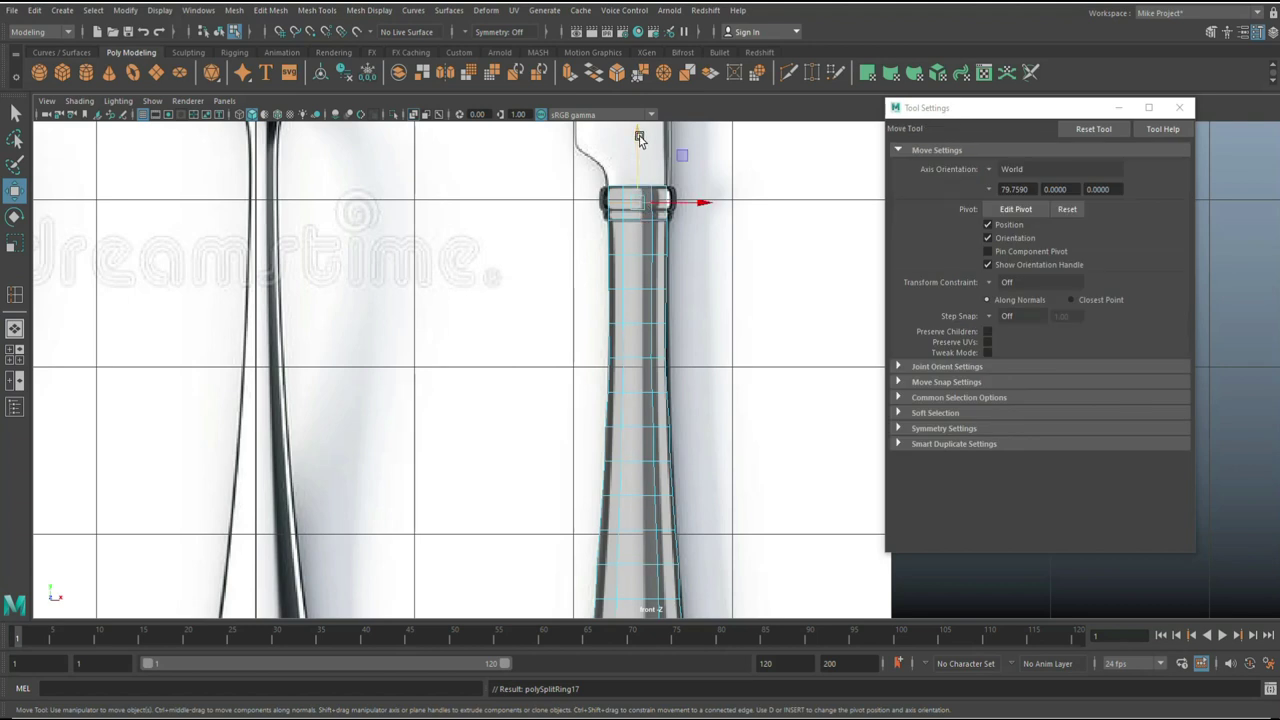
{"action": "left_click_drag", "start_coordinate": [638, 137], "coordinate": [640, 144]}
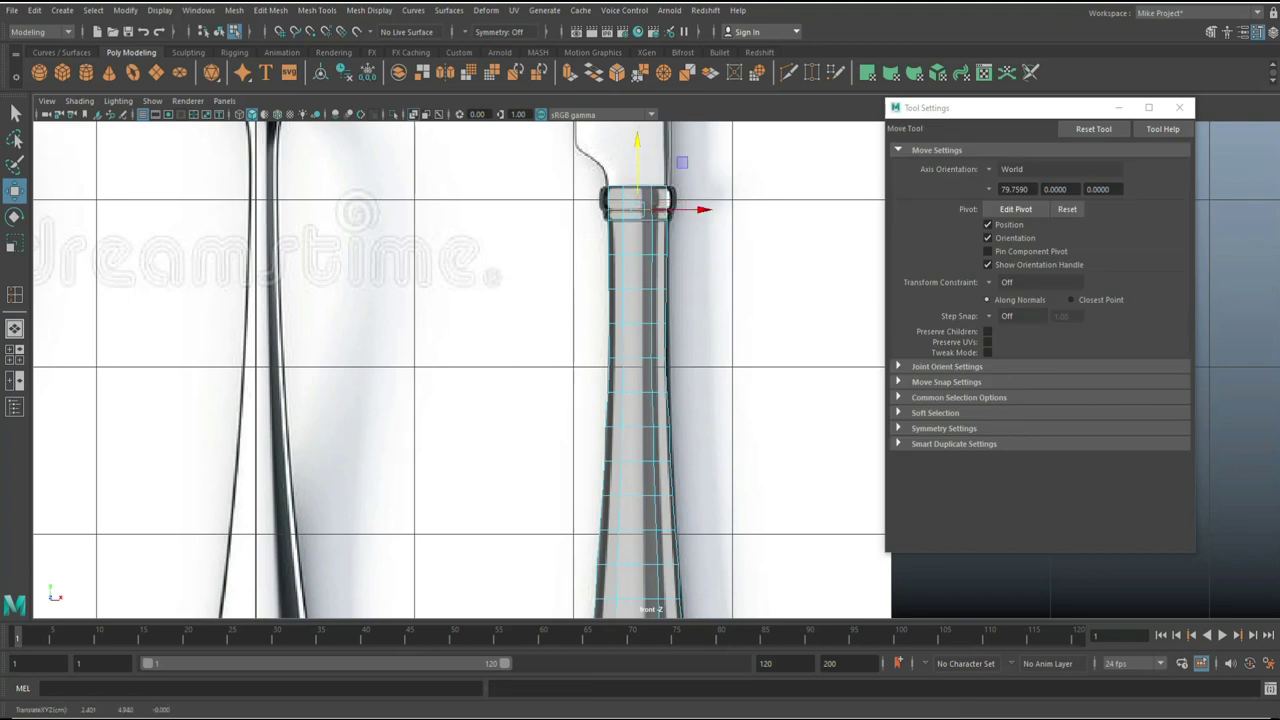
{"action": "left_click", "coordinate": [14, 357]}
{"action": "left_click", "coordinate": [1180, 107]}
Step: Select the two full face rings that form the collar at the upper end of the handle
{"action": "key", "text": "space"}
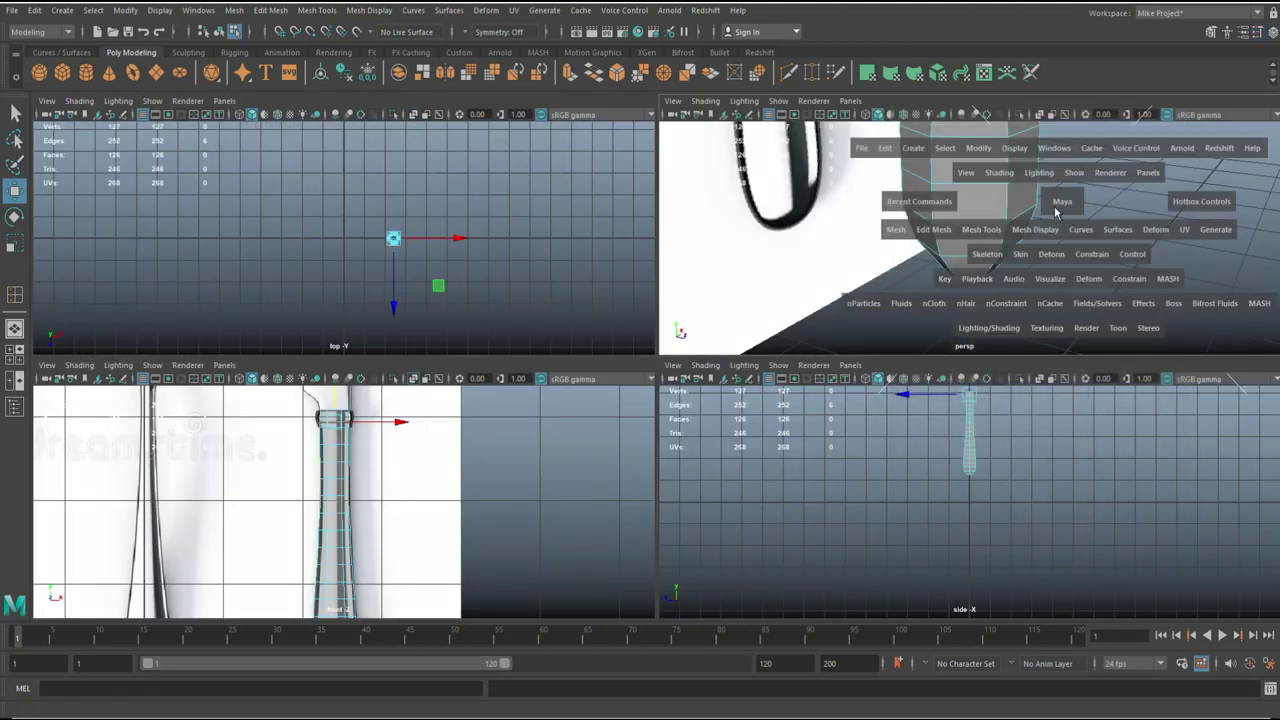
{"action": "scroll", "coordinate": [741, 347], "scroll_direction": "down", "scroll_amount": 5}
{"action": "right_click_drag", "start_coordinate": [603, 349], "coordinate": [603, 386]}
{"action": "left_click", "coordinate": [613, 357]}
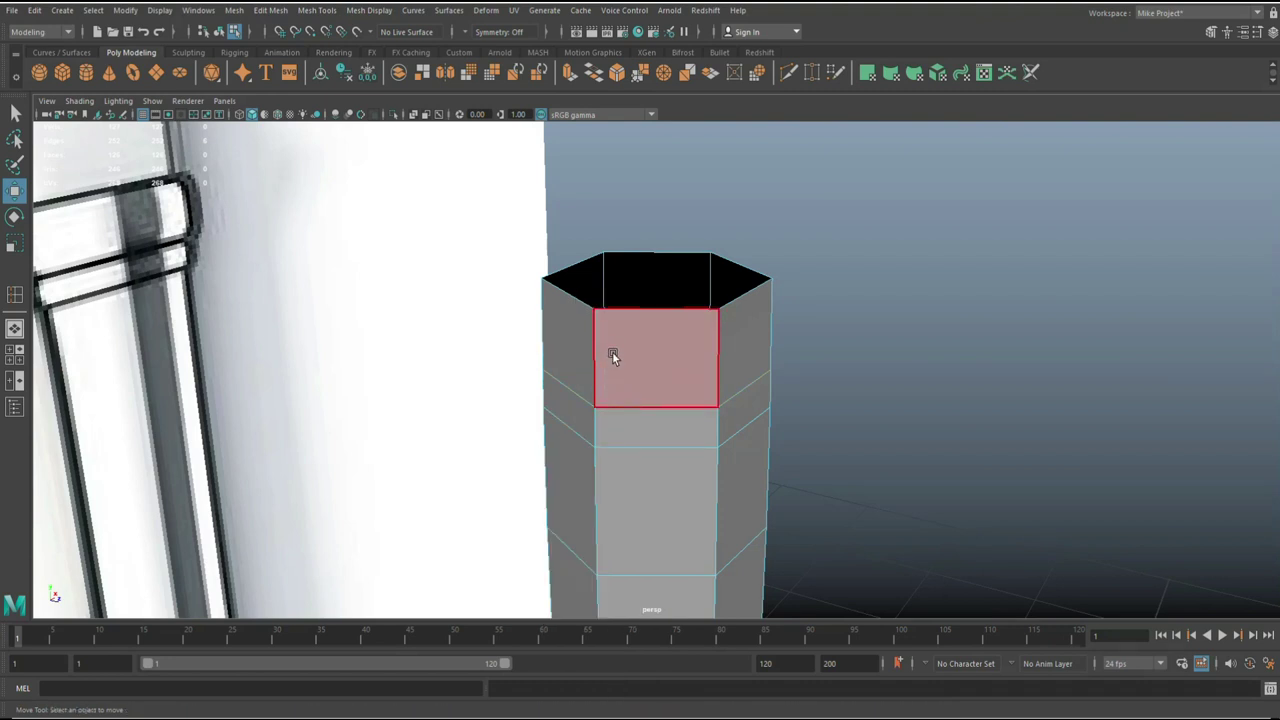
{"action": "left_click", "coordinate": [623, 424]}
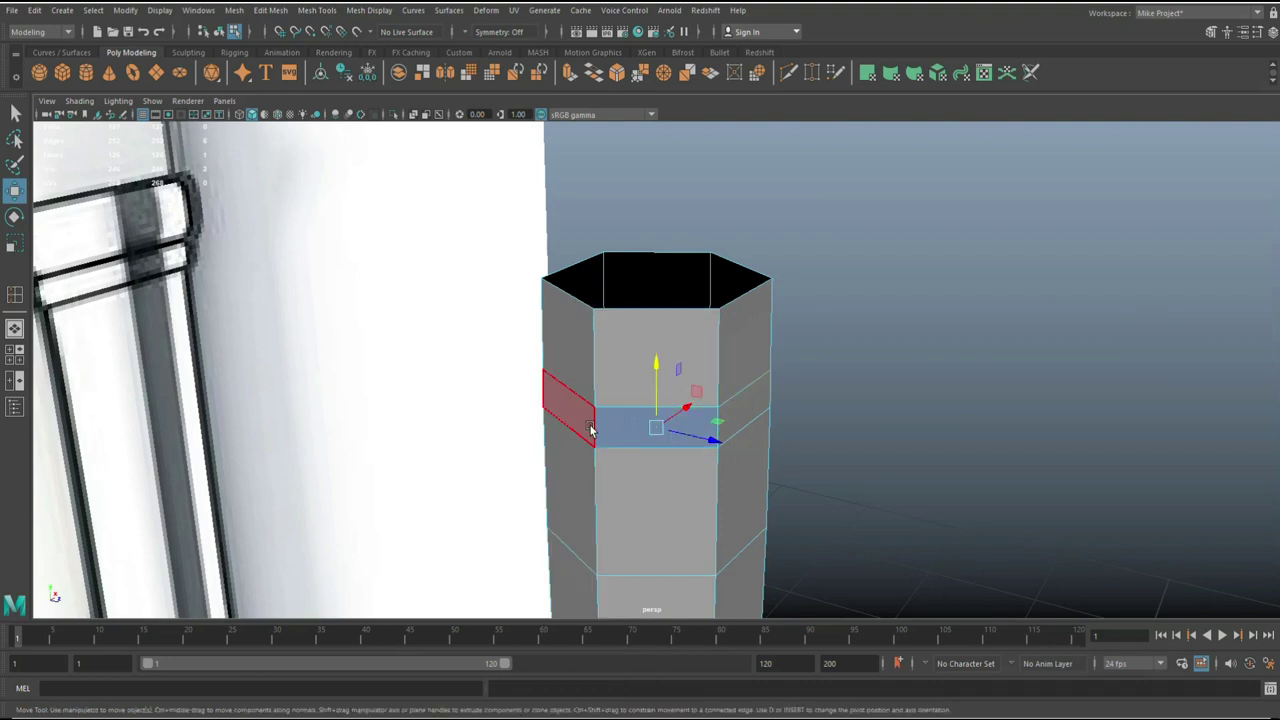
{"action": "double_click", "coordinate": [587, 424], "text": "shift"}
{"action": "left_click", "coordinate": [612, 362], "text": "shift"}
{"action": "double_click", "coordinate": [575, 353], "text": "shift"}
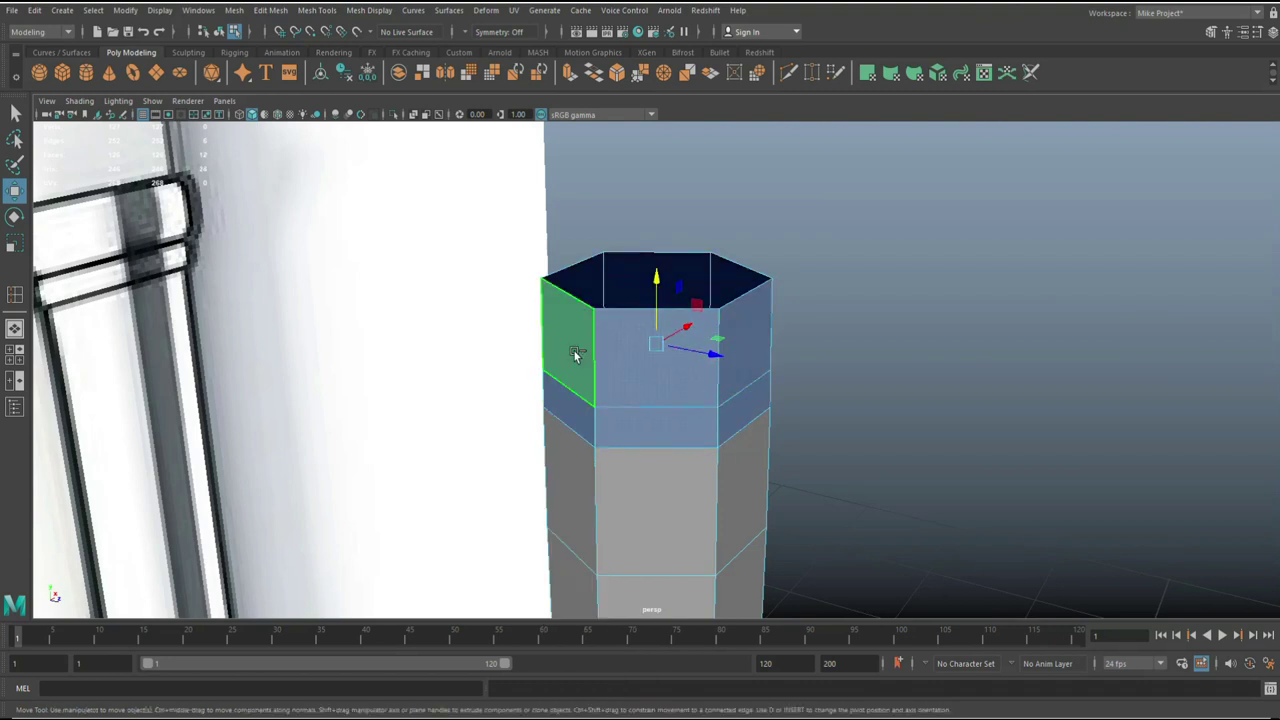
Step: Extrude both collar face rings outward with a thickness of 0.03 to approach the collar outline in the reference
{"action": "key", "text": "ctrl+e"}
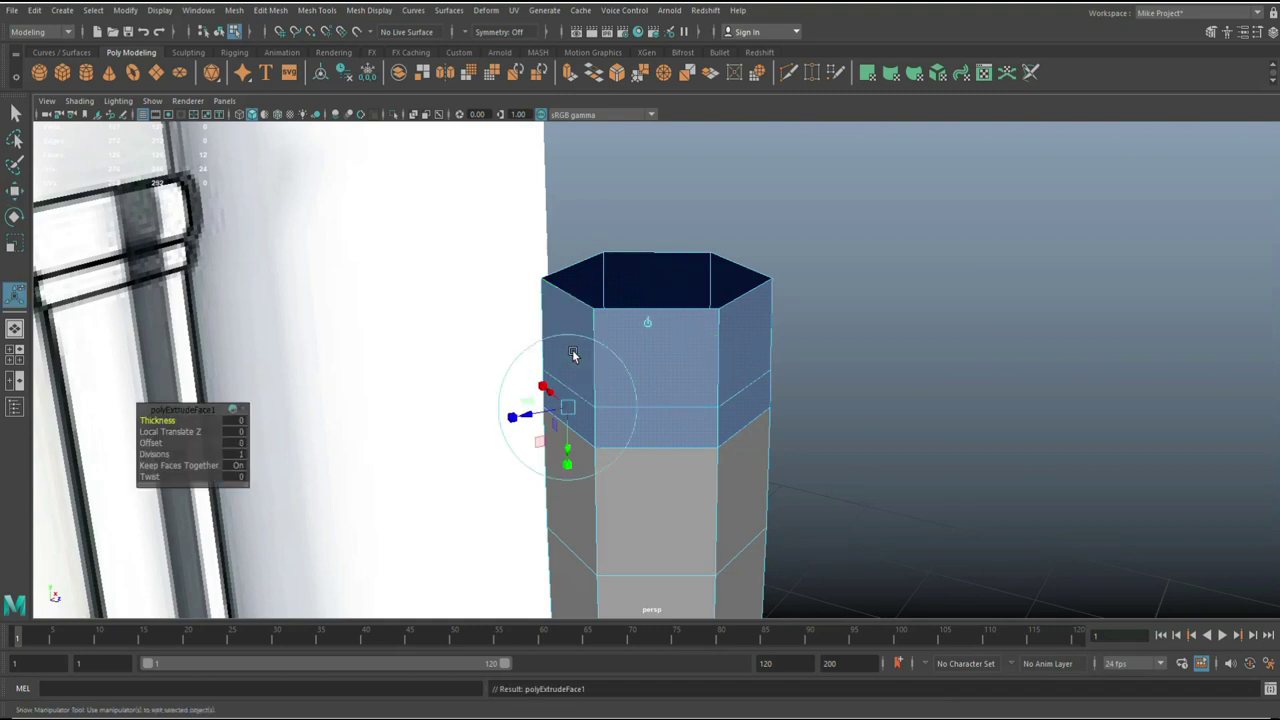
{"action": "left_click", "coordinate": [10, 360]}
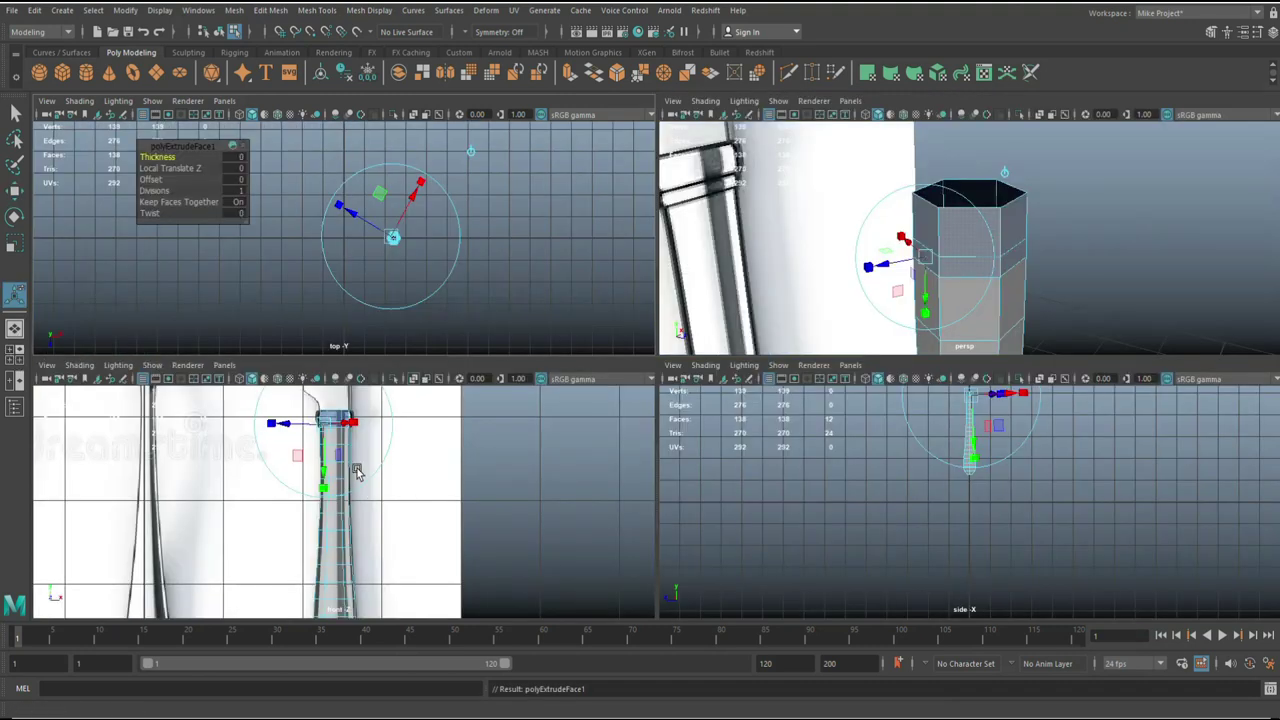
{"action": "scroll", "coordinate": [359, 470], "scroll_direction": "up", "scroll_amount": 3}
{"action": "scroll", "coordinate": [364, 456], "scroll_direction": "up", "scroll_amount": 4}
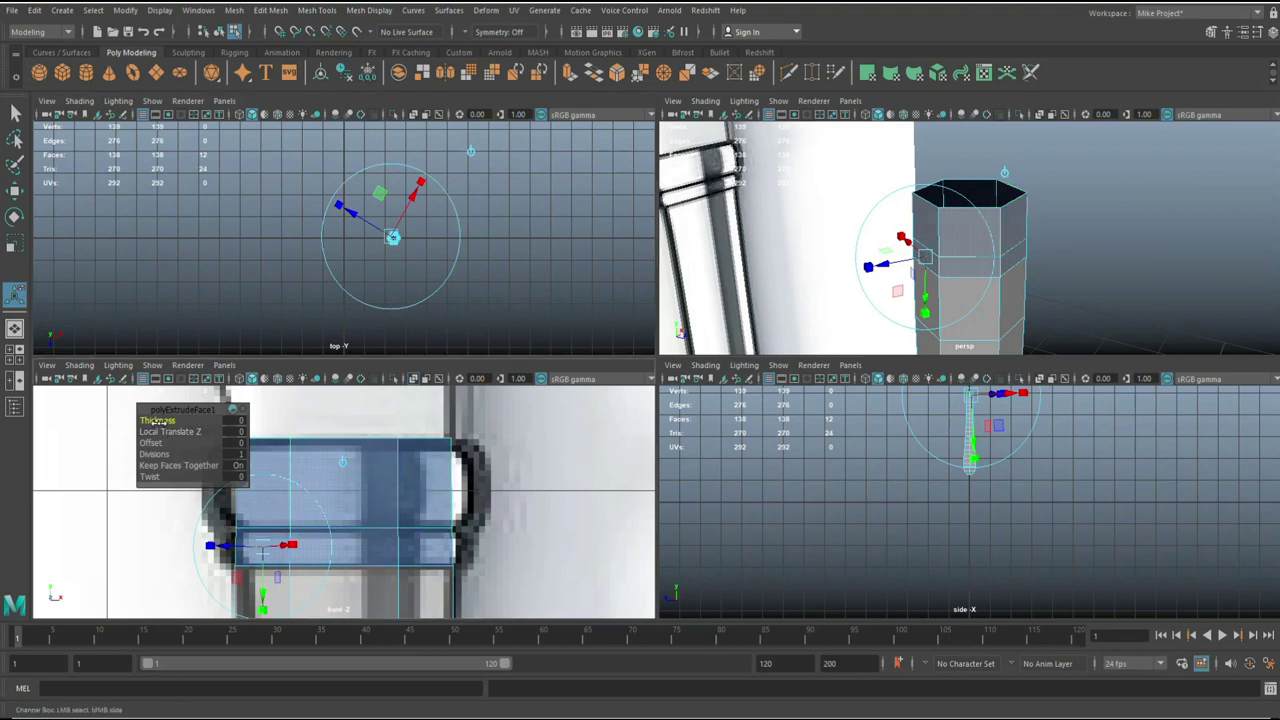
{"action": "middle_click_drag", "start_coordinate": [158, 421], "coordinate": [163, 423]}
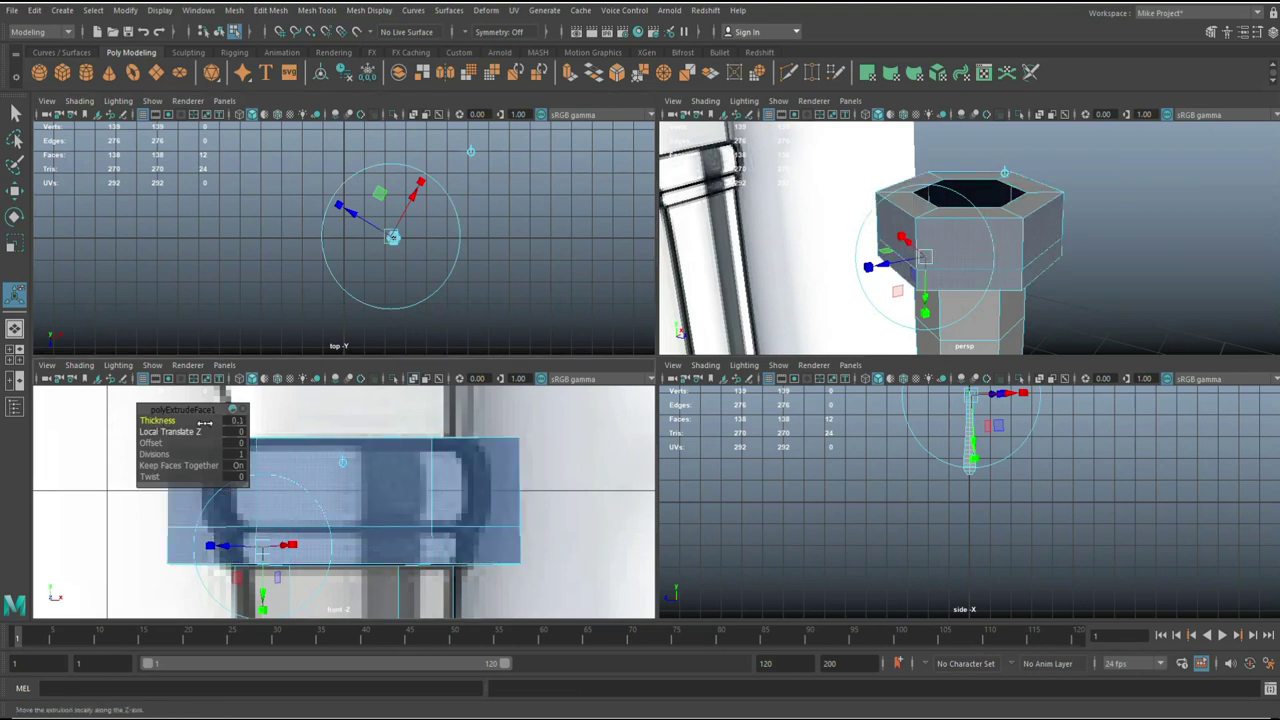
{"action": "left_click", "coordinate": [235, 421]}
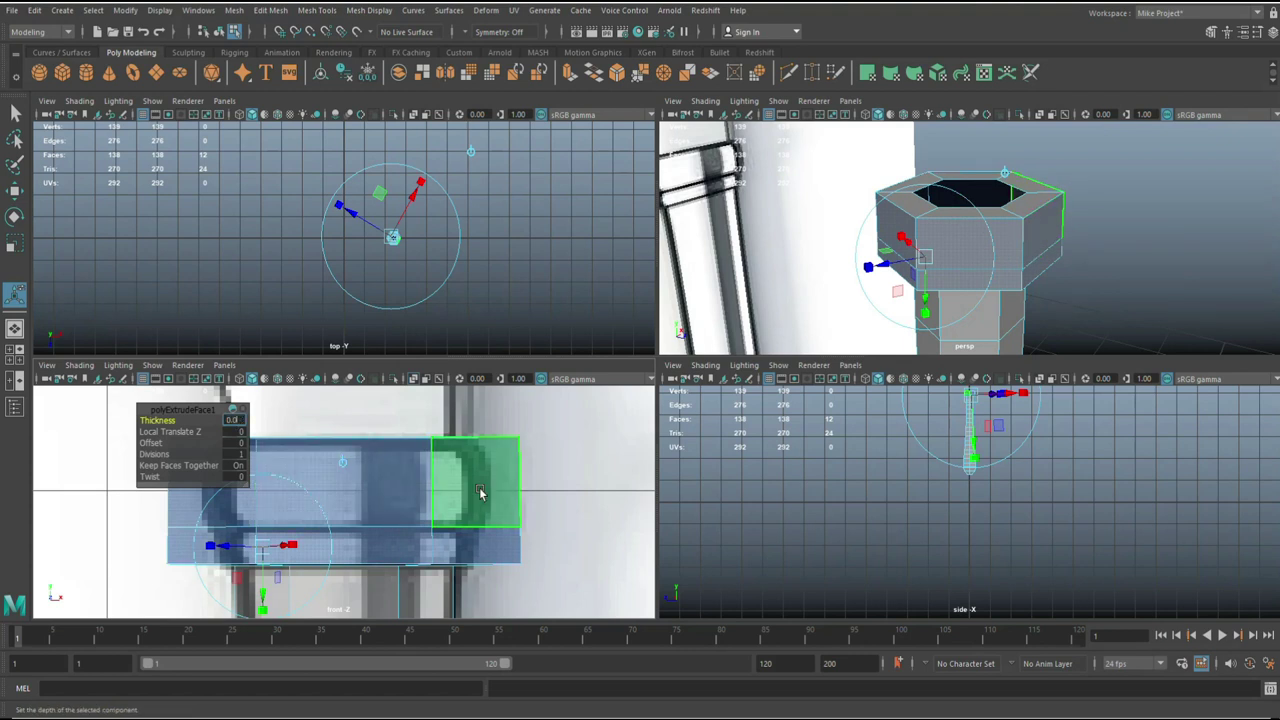
{"action": "key", "text": "Return"}
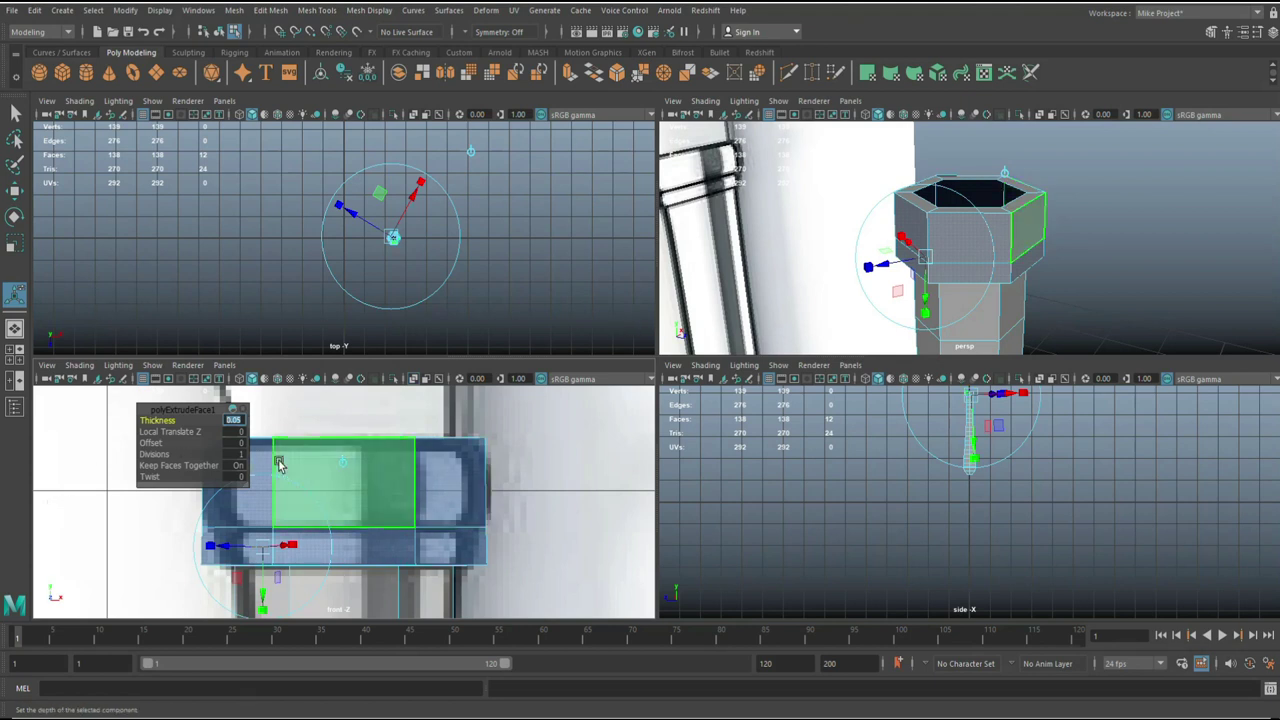
{"action": "key", "text": "Return"}
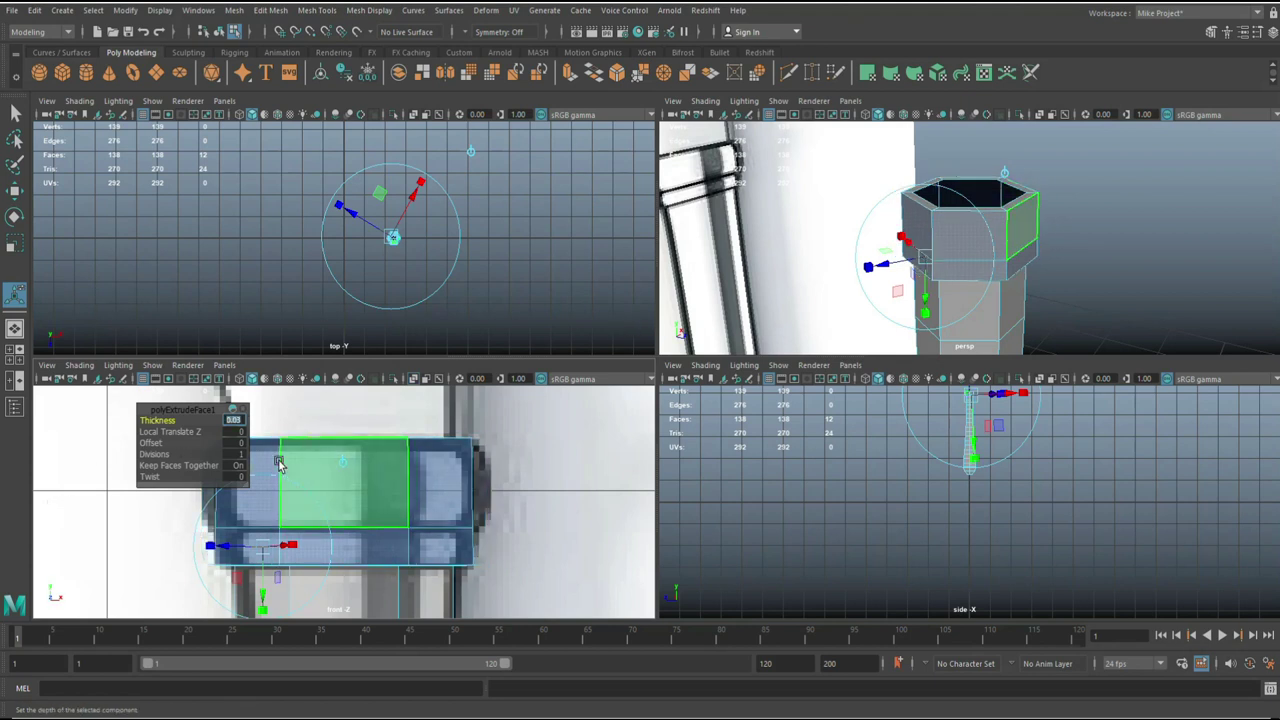
Step: Extrude only the upper collar face ring outward with a thickness of 0.03 to match the wider reference band
{"action": "left_click", "coordinate": [366, 480]}
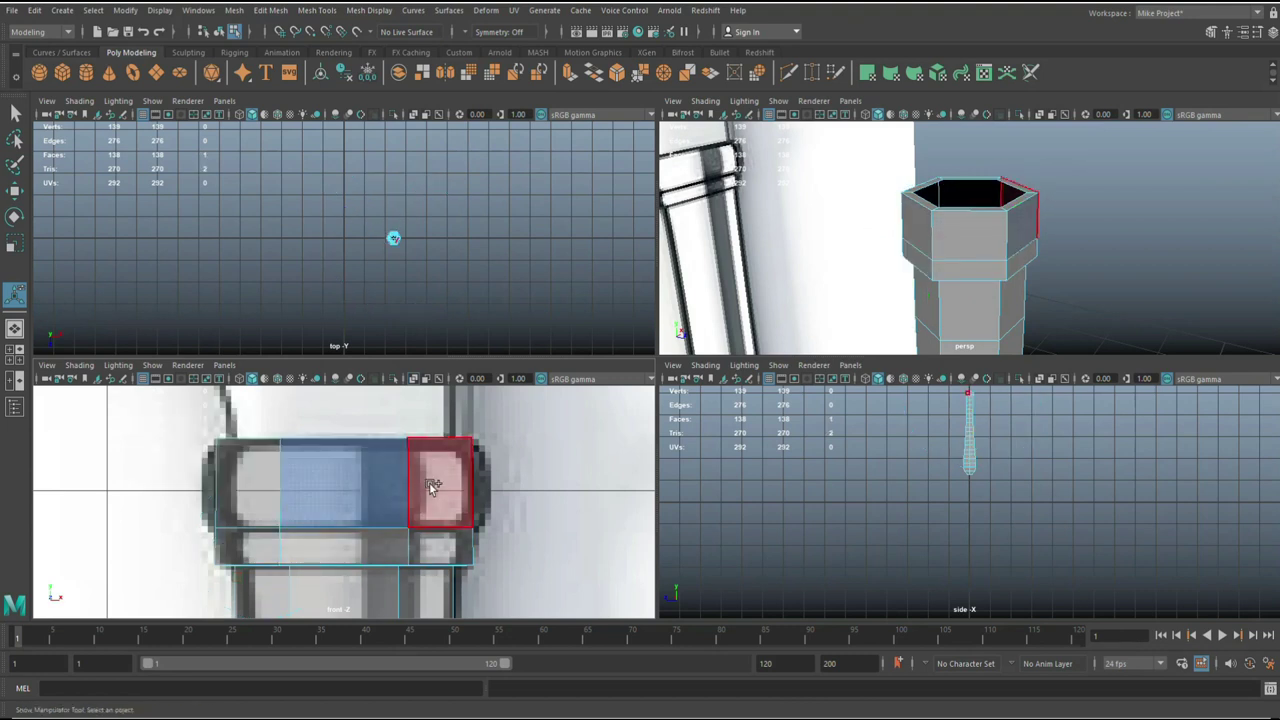
{"action": "double_click", "coordinate": [431, 485], "text": "shift"}
{"action": "key", "text": "ctrl+e"}
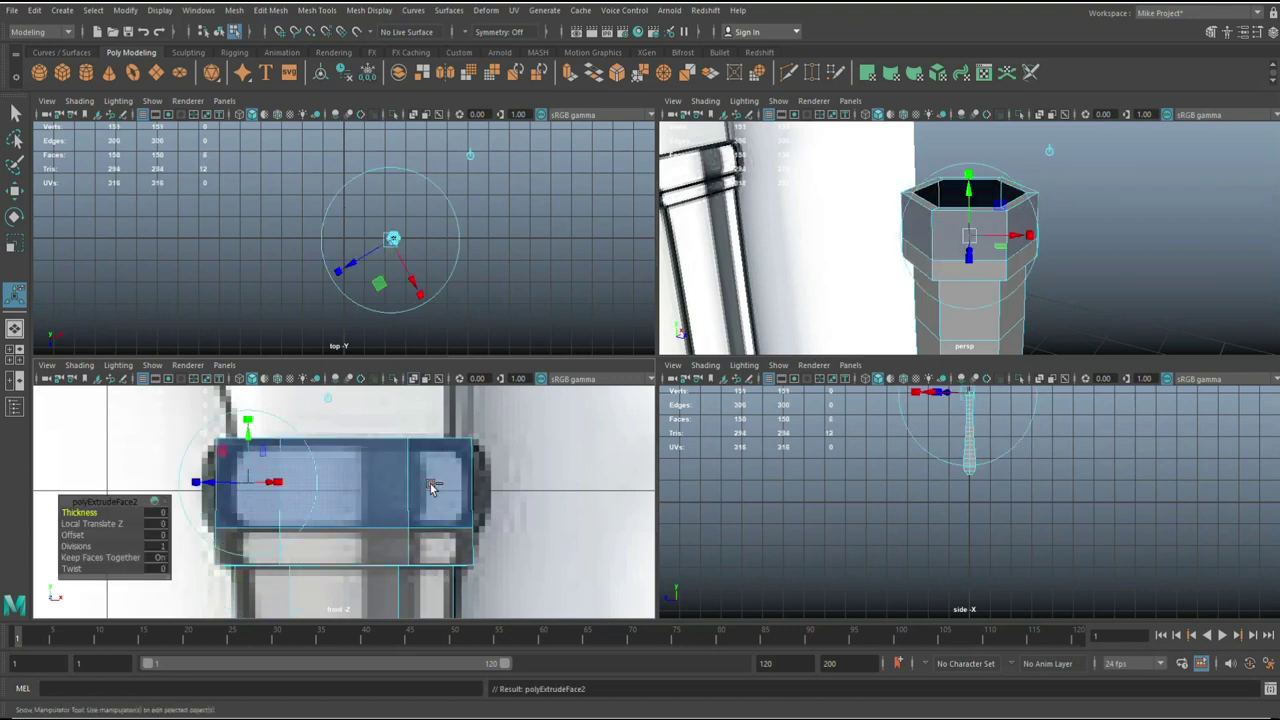
{"action": "left_click", "coordinate": [147, 514]}
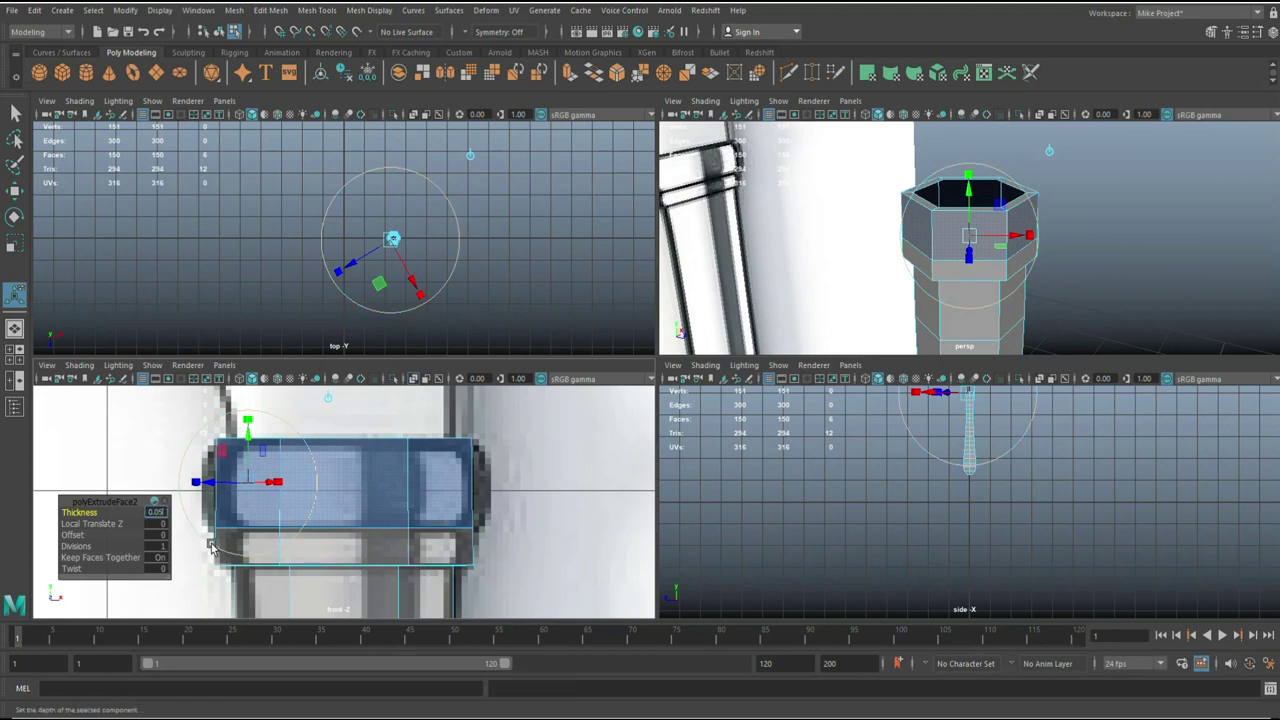
{"action": "key", "text": "Return"}
{"action": "type", "text": "0.0"}
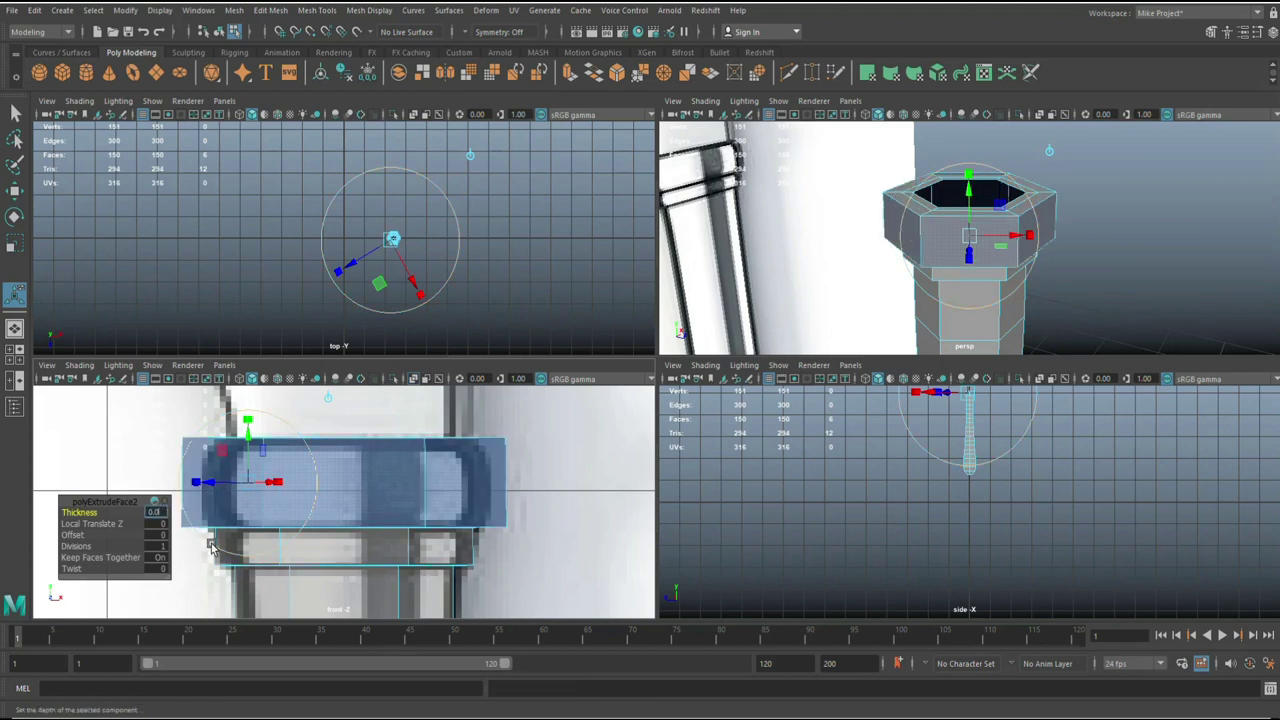
{"action": "type", "text": "3"}
{"action": "key", "text": "Return"}
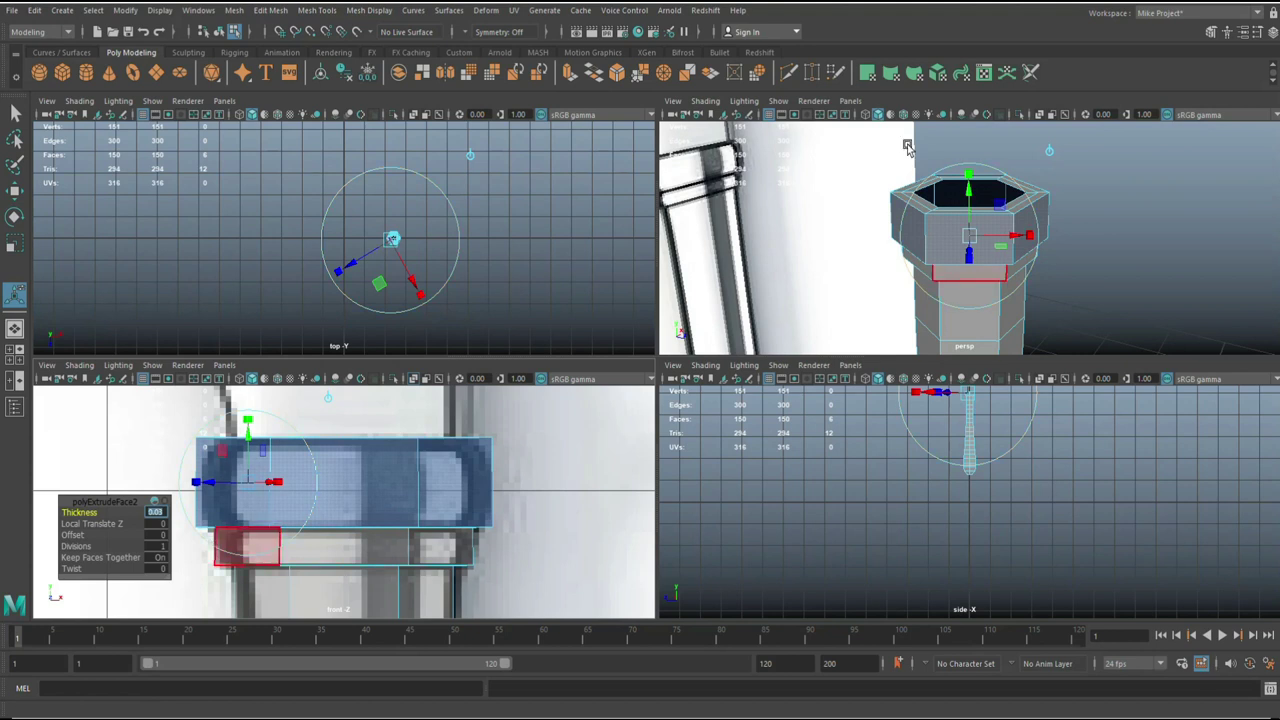
Step: Check the whole handle against the reference in smooth mesh preview and return it to the unsmoothed display
{"action": "left_click", "coordinate": [212, 548]}
{"action": "key", "text": "space"}
{"action": "scroll", "coordinate": [996, 257], "scroll_direction": "down", "scroll_amount": 5}
{"action": "right_click_drag", "start_coordinate": [660, 343], "coordinate": [698, 365]}
{"action": "scroll", "coordinate": [780, 380], "scroll_direction": "down", "scroll_amount": 2}
{"action": "left_click", "coordinate": [813, 368]}
{"action": "scroll", "coordinate": [812, 372], "scroll_direction": "down", "scroll_amount": 5}
{"action": "left_click_drag", "start_coordinate": [810, 382], "coordinate": [721, 453], "text": "alt"}
{"action": "scroll", "coordinate": [742, 456], "scroll_direction": "up", "scroll_amount": 5}
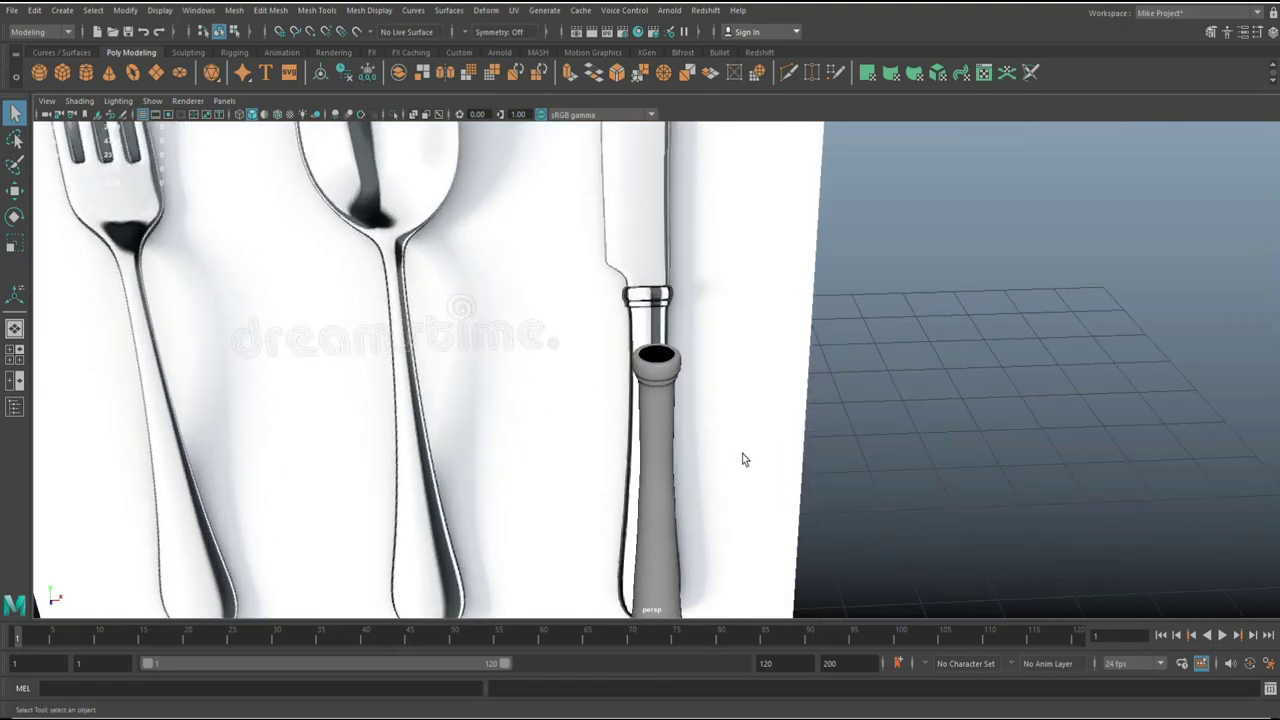
{"action": "scroll", "coordinate": [740, 453], "scroll_direction": "up", "scroll_amount": 2}
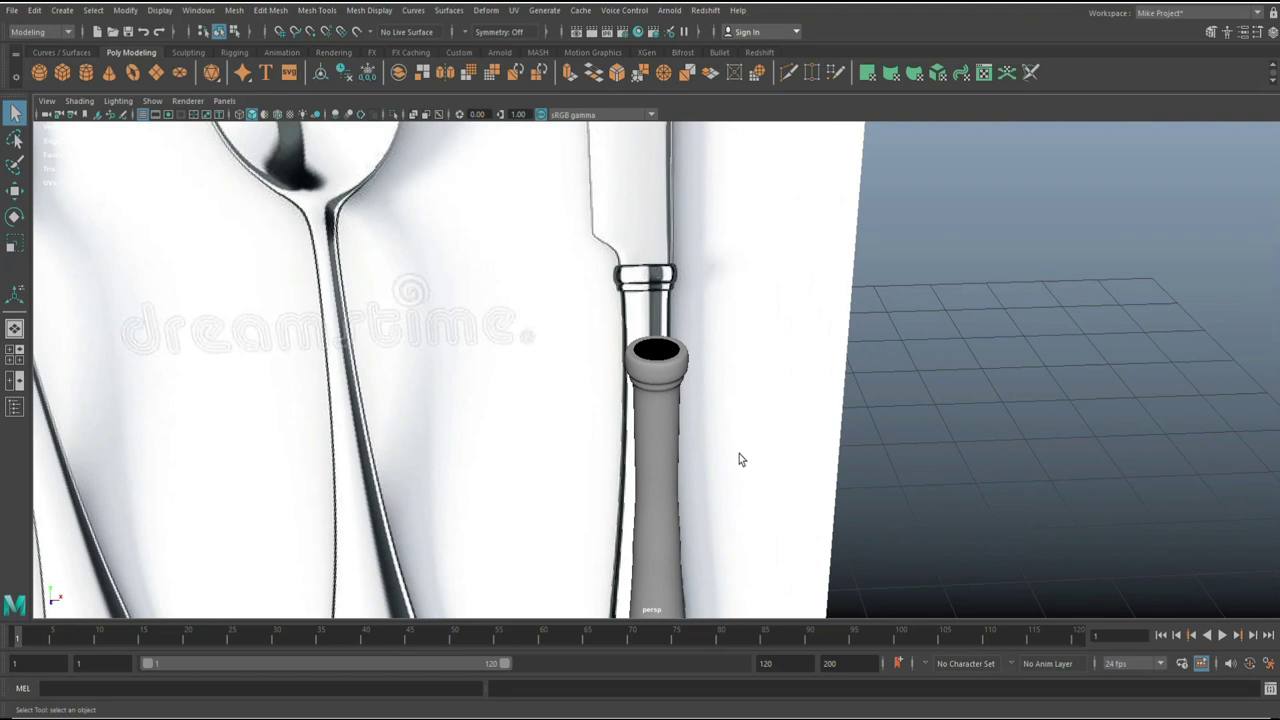
{"action": "left_click", "coordinate": [652, 434]}
{"action": "key", "text": "1"}
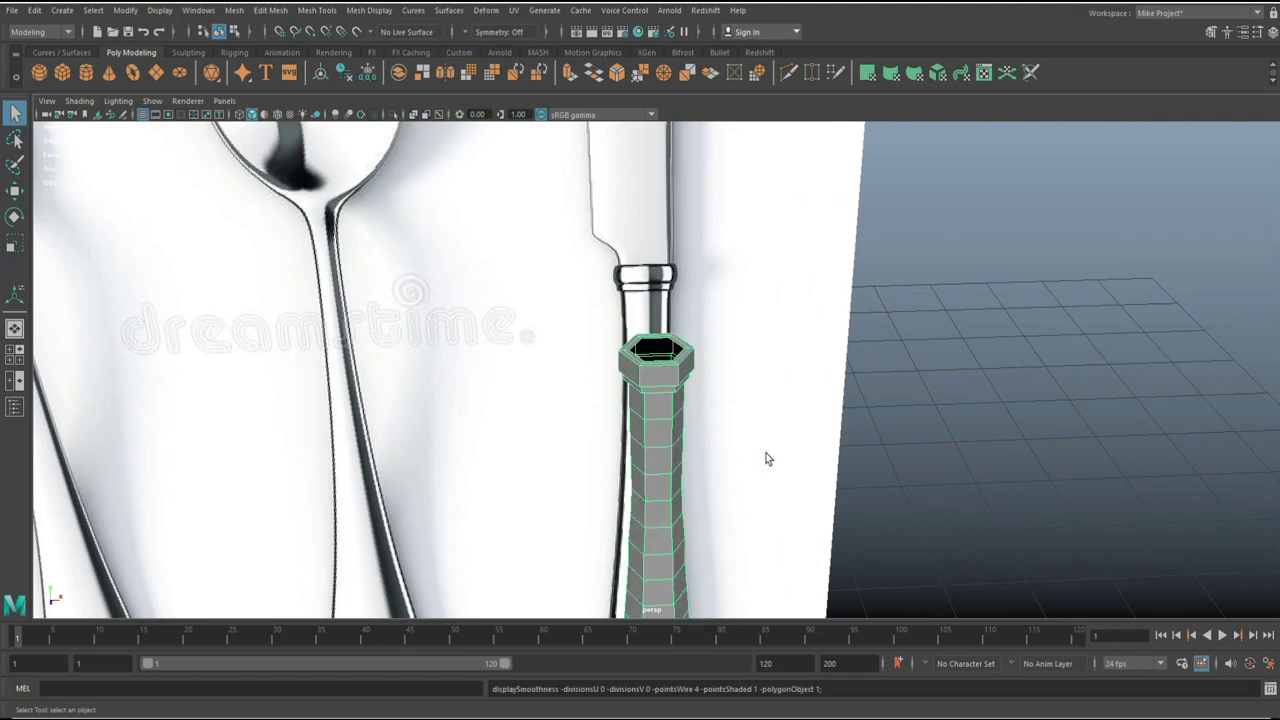
Step: Select the border edges of the opening inside the collar and close it with Fill Hole
{"action": "scroll", "coordinate": [788, 438], "scroll_direction": "up", "scroll_amount": 1}
{"action": "mouse_move", "coordinate": [786, 433]}
{"action": "left_mouse_down", "text": "alt"}
{"action": "mouse_move", "coordinate": [781, 473]}
{"action": "mouse_move", "coordinate": [803, 440]}
{"action": "left_mouse_up", "text": "alt"}
{"action": "right_click_drag", "start_coordinate": [655, 300], "coordinate": [664, 258]}
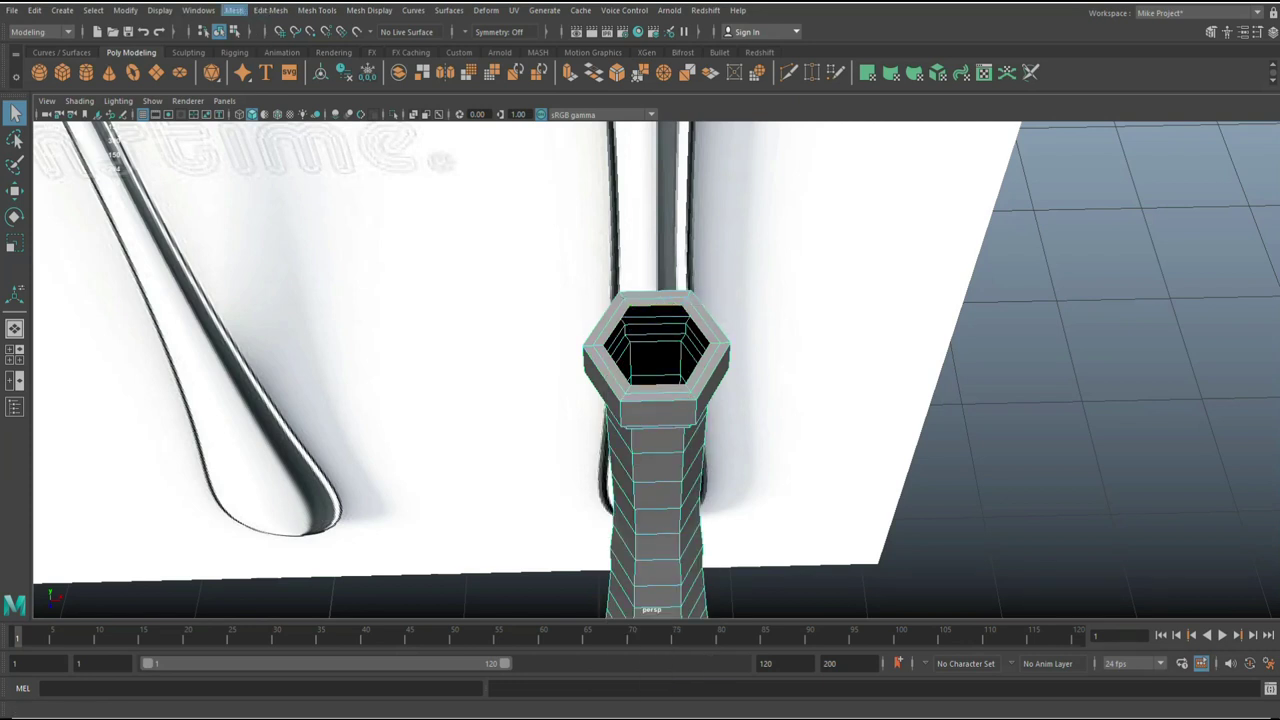
{"action": "left_click", "coordinate": [233, 10]}
{"action": "left_click", "coordinate": [260, 112]}
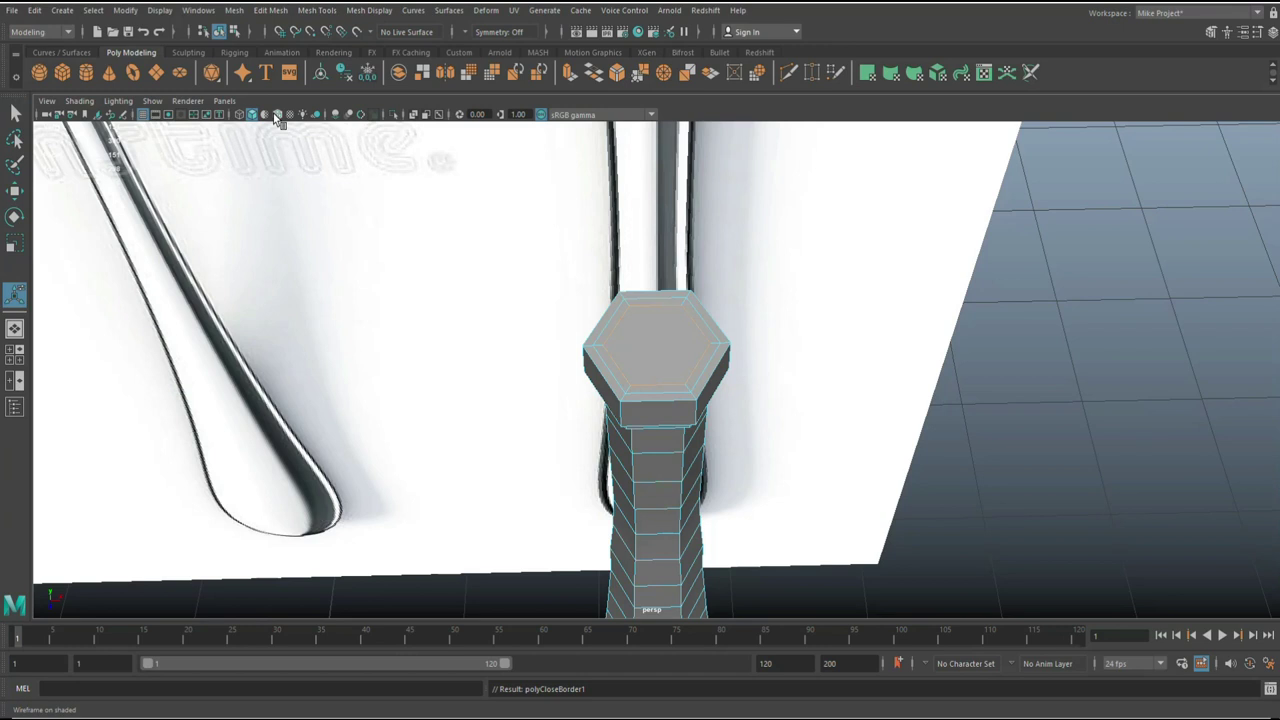
Step: Use Multi-Cut to cut an edge across the hexagonal cap between its two opposite side corners
{"action": "scroll", "coordinate": [671, 334], "scroll_direction": "up", "scroll_amount": 5}
{"action": "scroll", "coordinate": [650, 360], "scroll_direction": "up", "scroll_amount": 2}
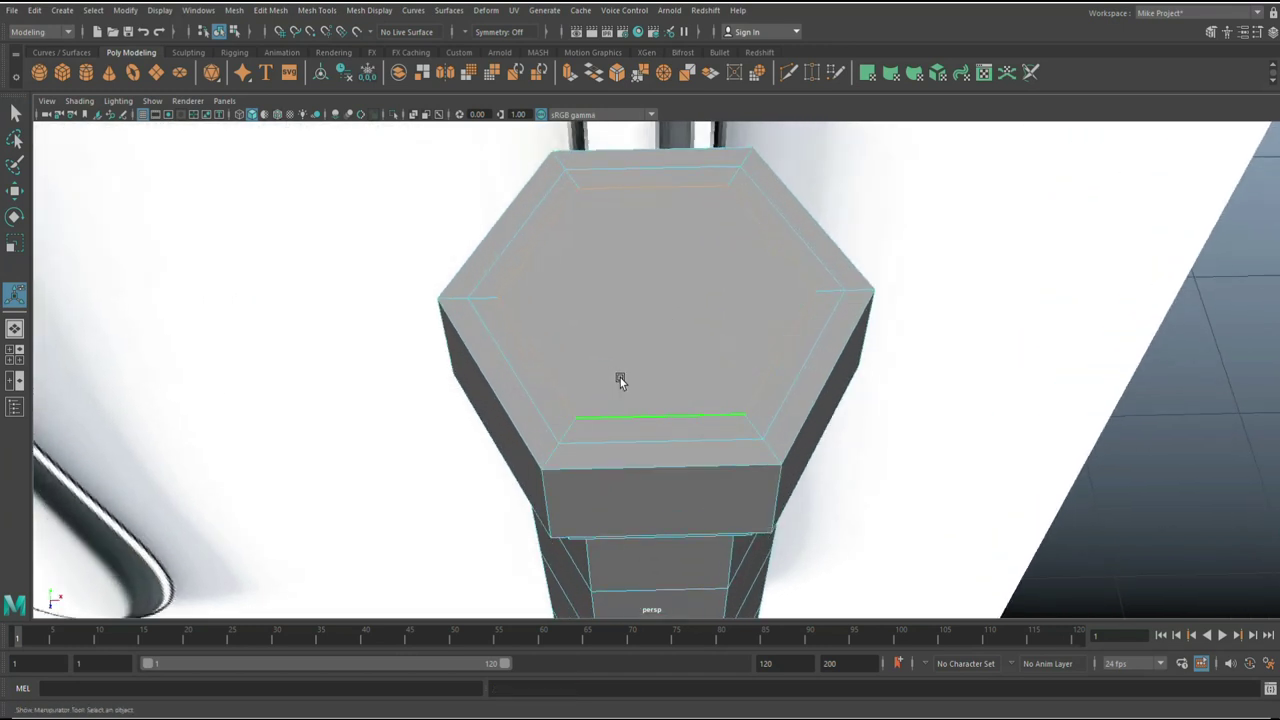
{"action": "left_click", "coordinate": [1211, 31]}
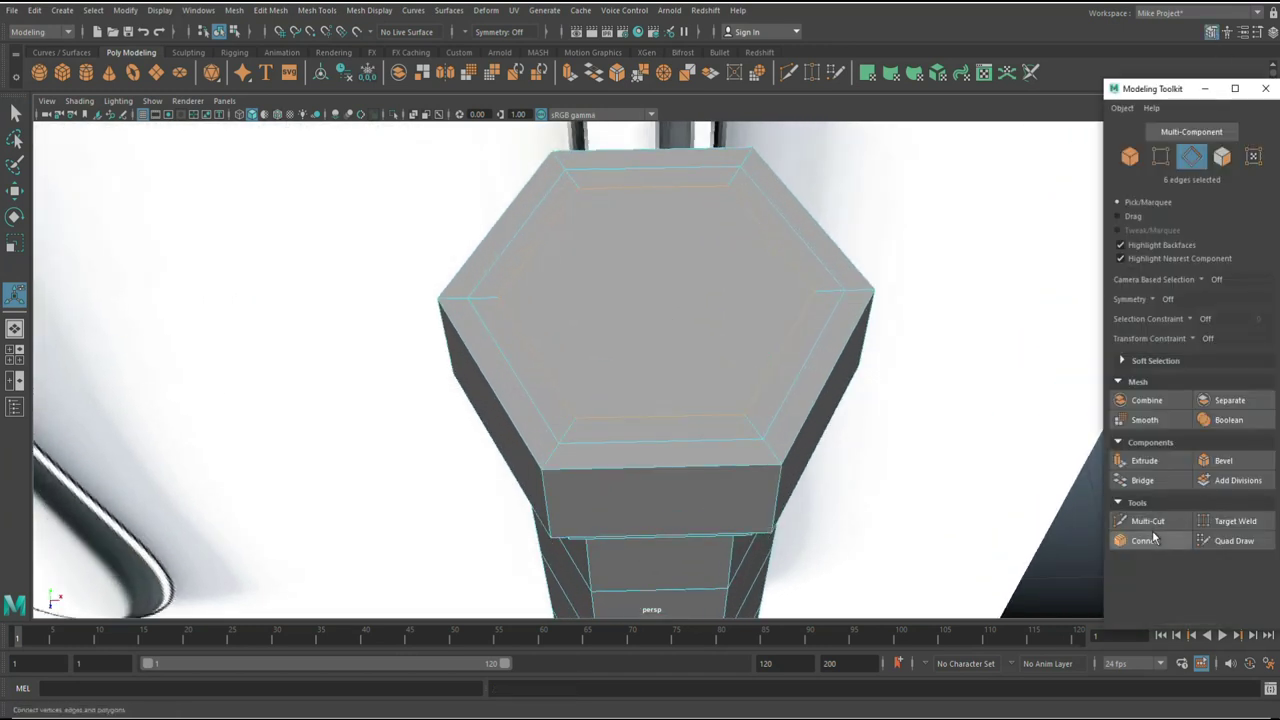
{"action": "left_click", "coordinate": [1148, 521]}
{"action": "left_click", "coordinate": [498, 298]}
{"action": "left_click", "coordinate": [816, 294]}
{"action": "key", "text": "Return"}
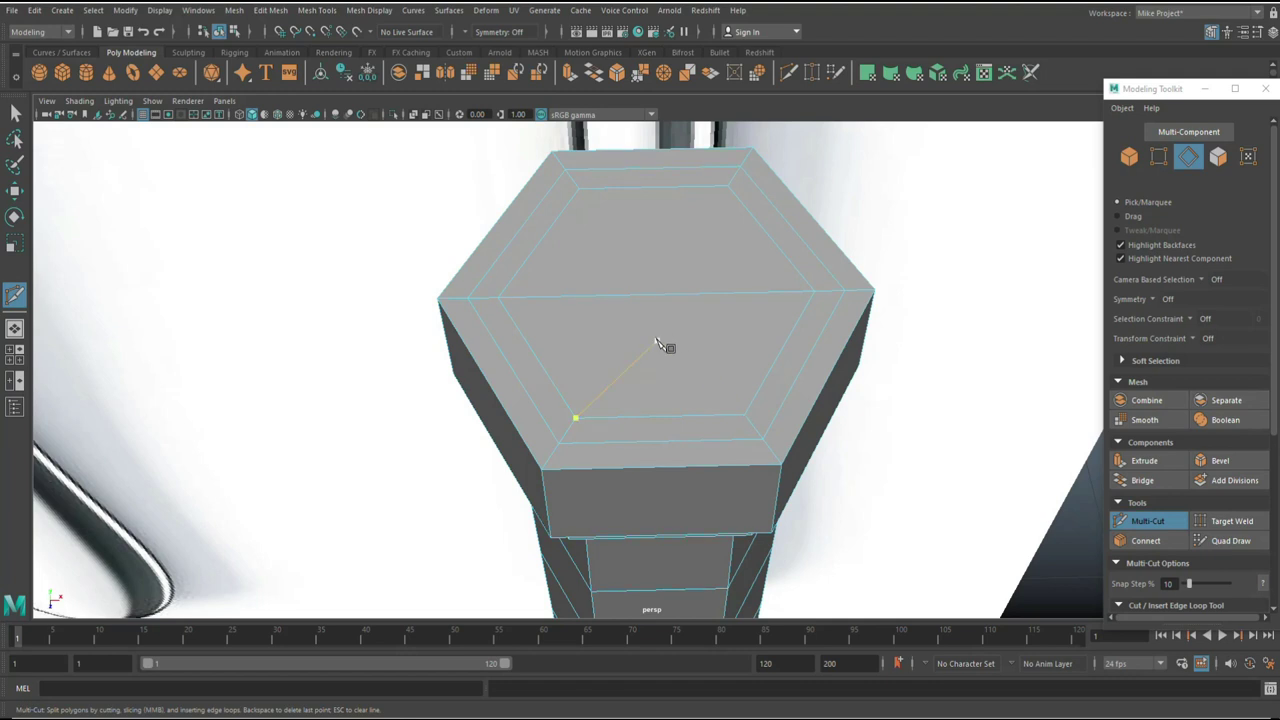
Step: Bevel the edge across the cap with a fraction of 0.5 and select the narrow face between the resulting edges
{"action": "key", "text": "q"}
{"action": "left_click", "coordinate": [603, 297]}
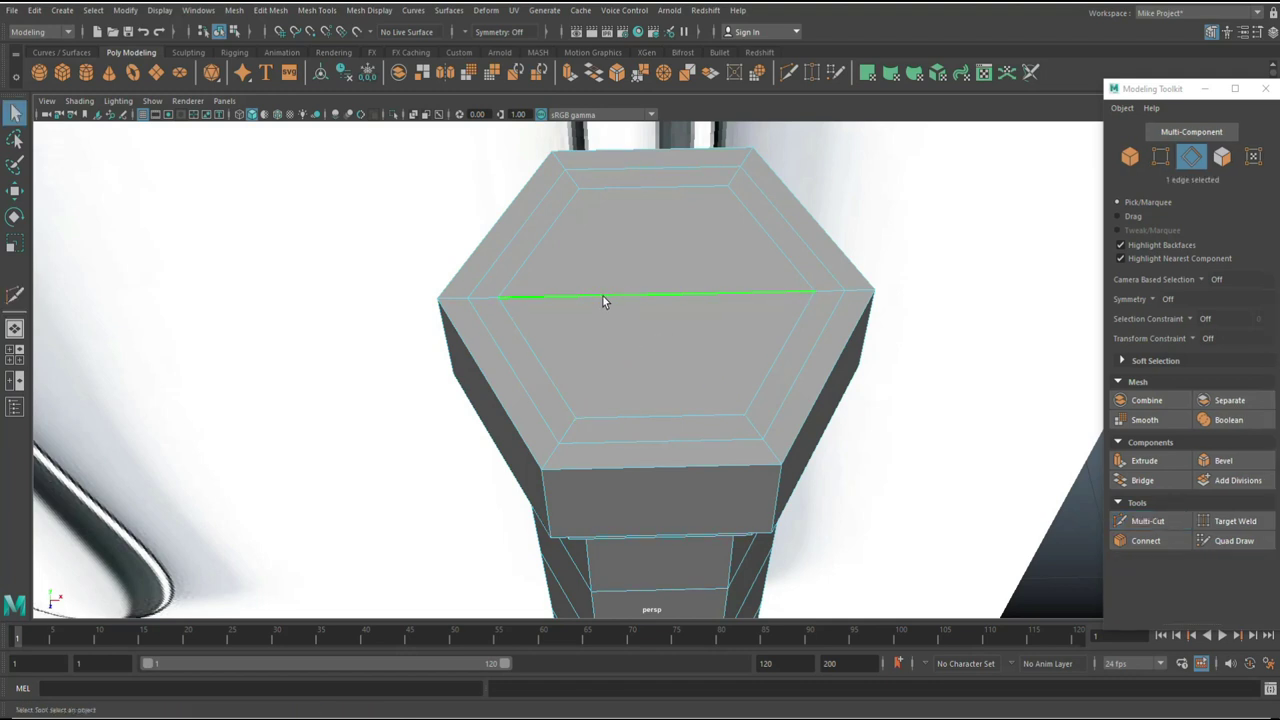
{"action": "key", "text": "ctrl+b"}
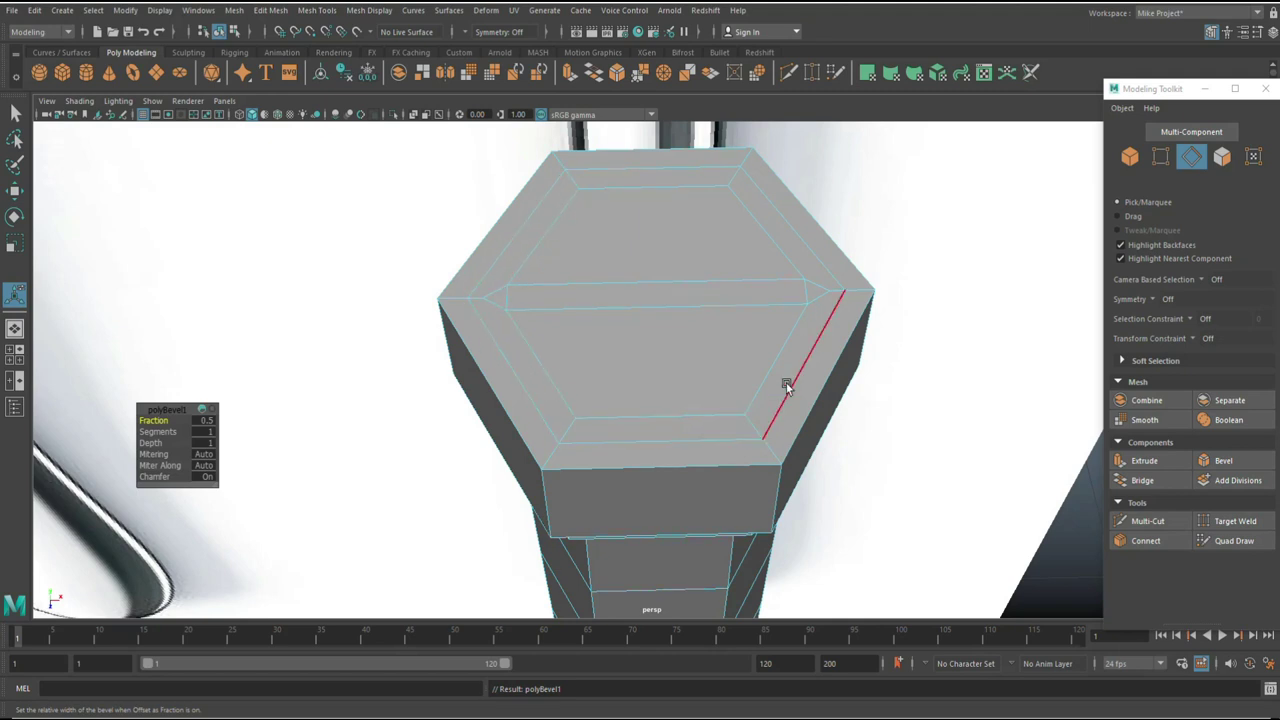
{"action": "right_click_drag", "start_coordinate": [635, 300], "coordinate": [640, 340]}
{"action": "left_click", "coordinate": [635, 288]}
{"action": "scroll", "coordinate": [704, 373], "scroll_direction": "down", "scroll_amount": 6}
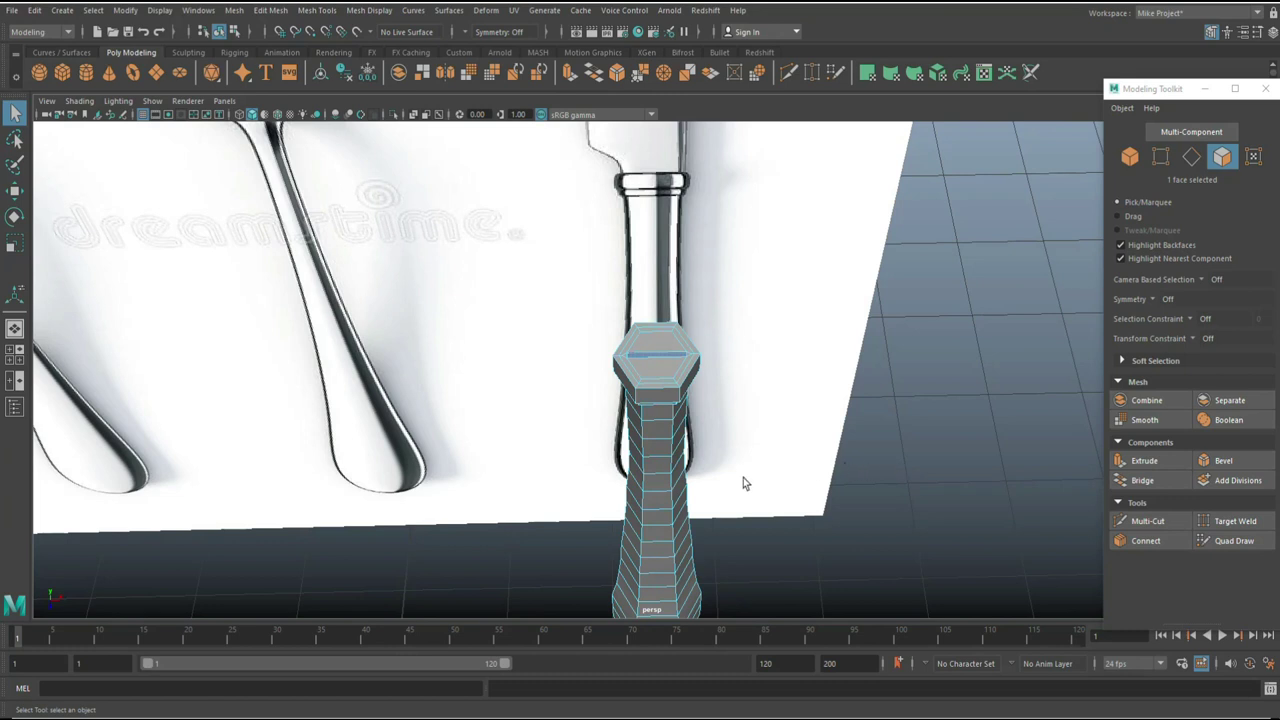
{"action": "scroll", "coordinate": [743, 483], "scroll_direction": "up", "scroll_amount": 3}
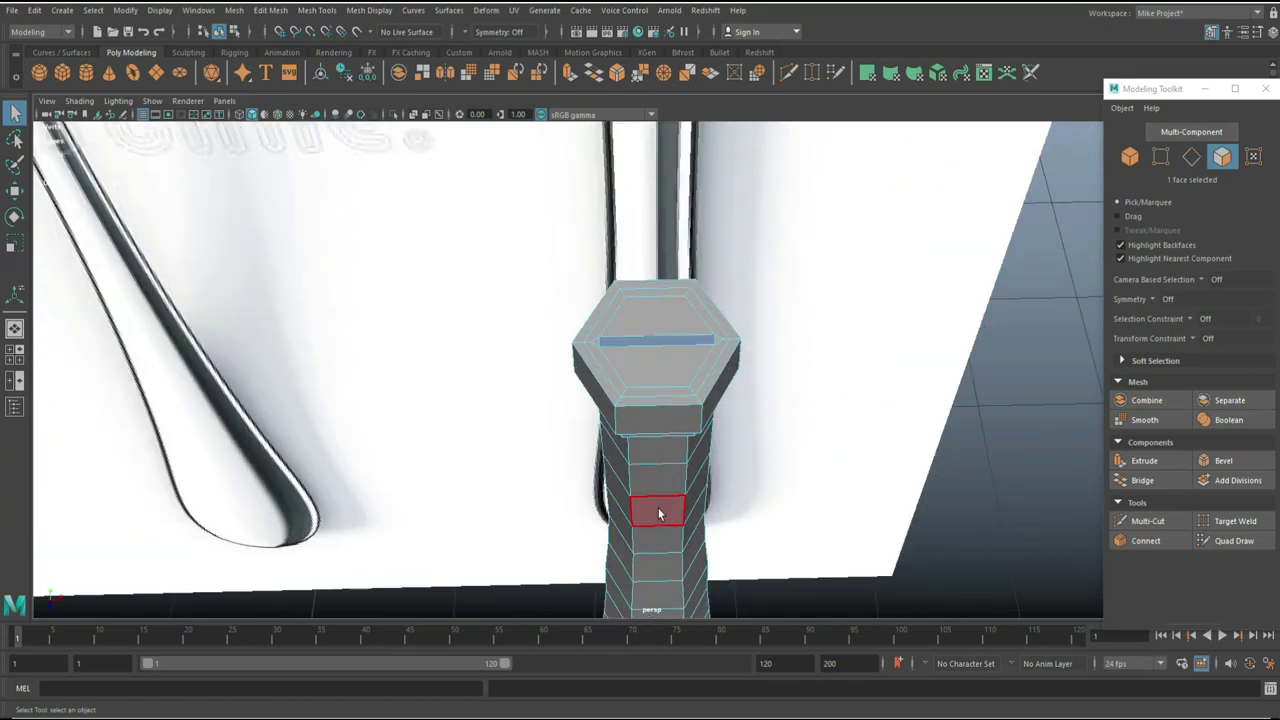
Step: Switch the handle to object mode and scale it down along the Z axis to flatten its depth
{"action": "right_click_drag", "start_coordinate": [669, 403], "coordinate": [740, 325]}
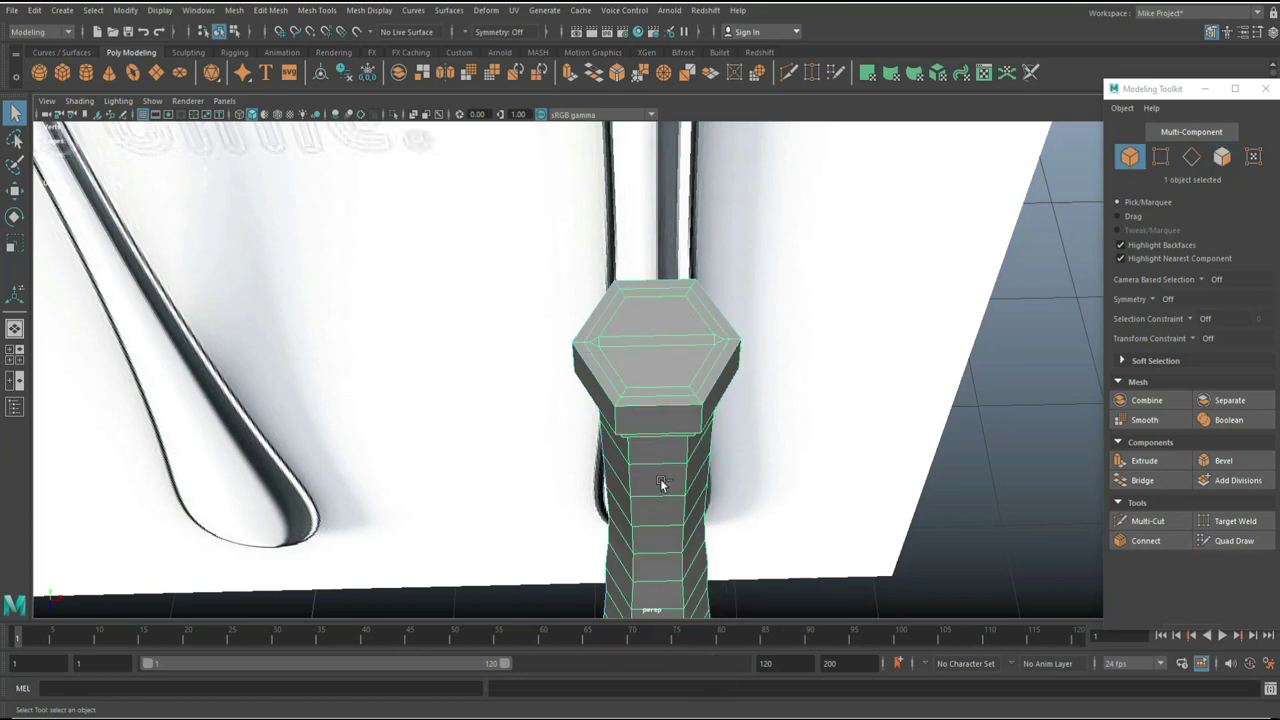
{"action": "key", "text": "r"}
{"action": "scroll", "coordinate": [662, 483], "scroll_direction": "down", "scroll_amount": 6}
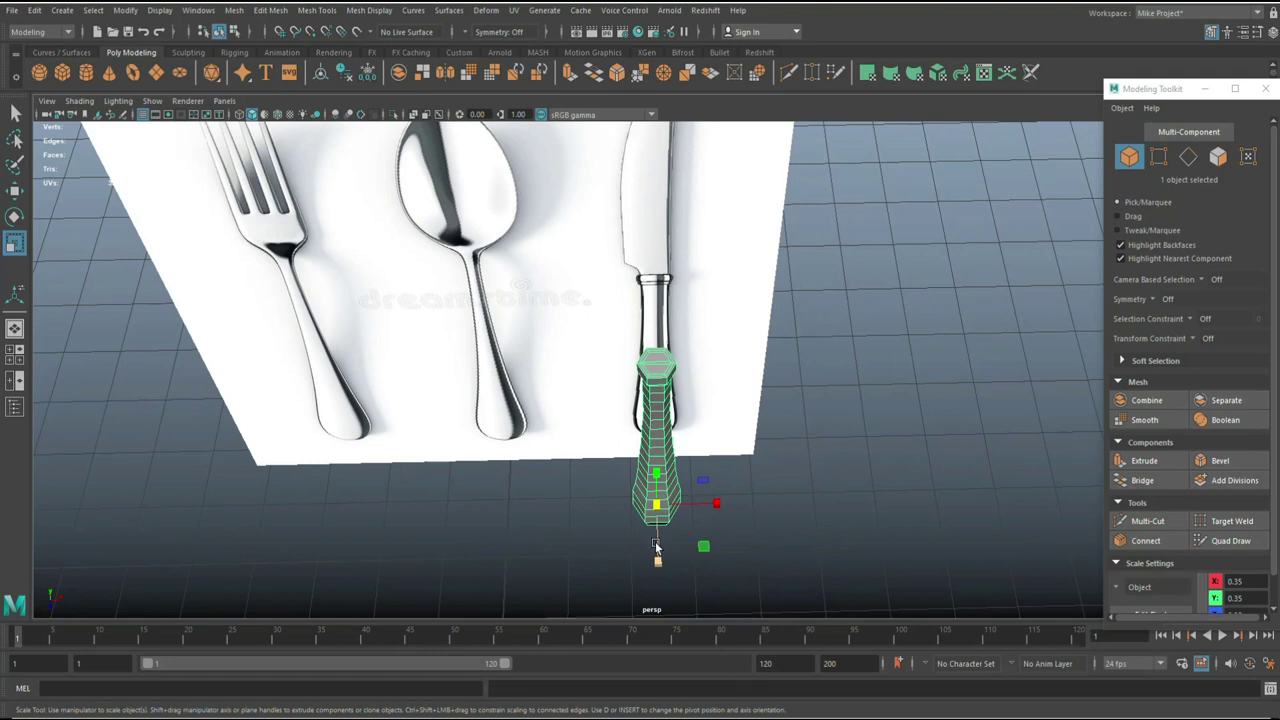
{"action": "left_click_drag", "start_coordinate": [658, 566], "coordinate": [659, 542]}
Step: Inspect the flattened handle in smooth mesh preview and restore its unsmoothed display
{"action": "right_click_drag", "start_coordinate": [655, 346], "coordinate": [722, 320]}
{"action": "left_click", "coordinate": [818, 446]}
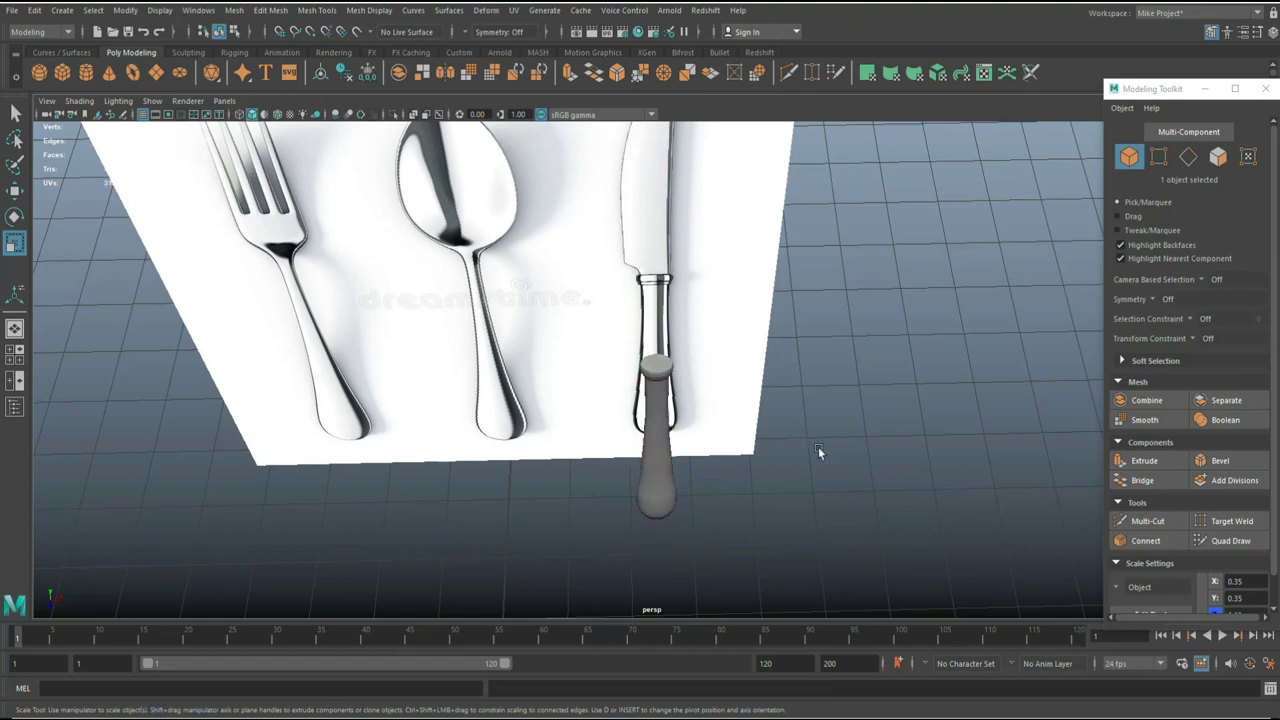
{"action": "scroll", "coordinate": [813, 452], "scroll_direction": "up", "scroll_amount": 5}
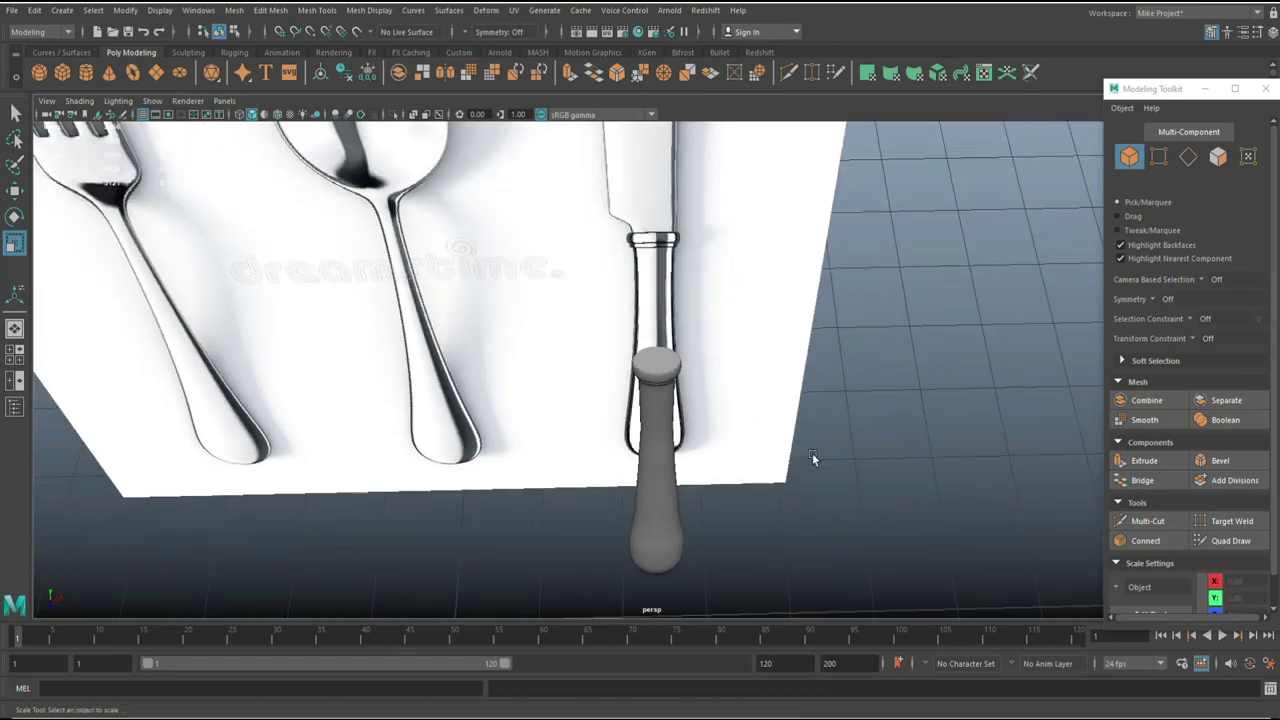
{"action": "left_click_drag", "start_coordinate": [812, 453], "coordinate": [767, 481], "text": "alt"}
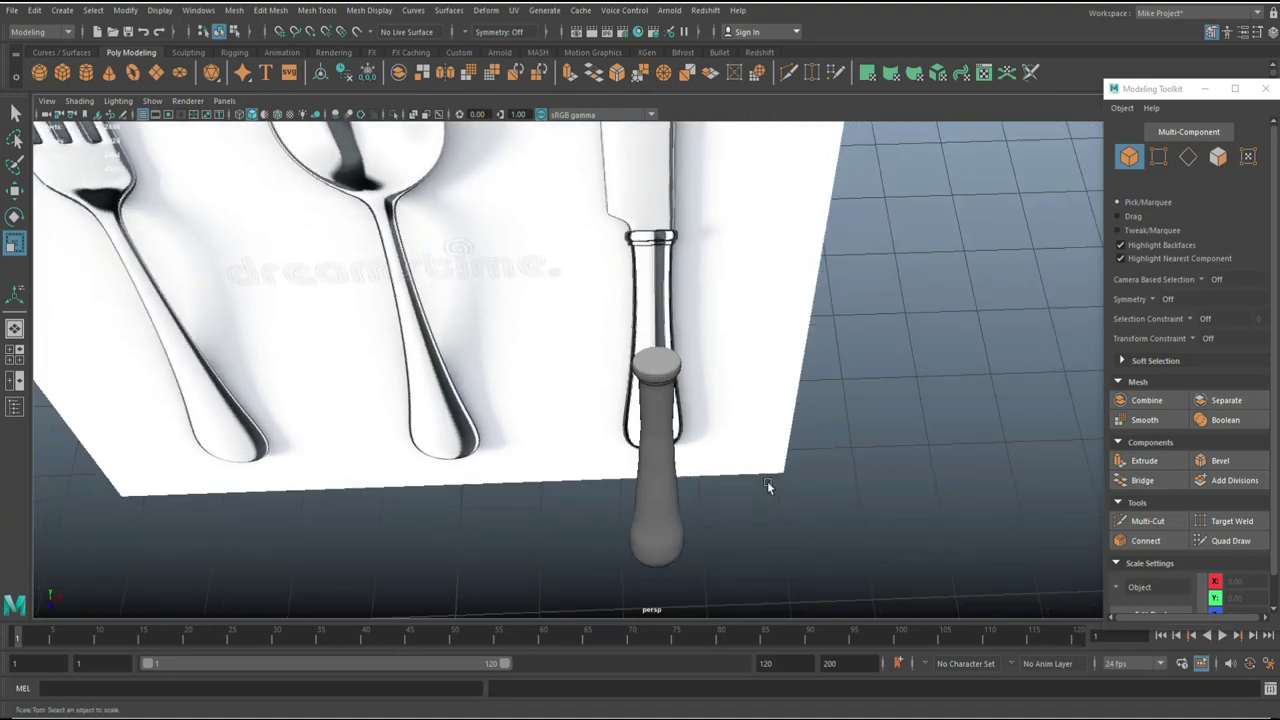
{"action": "left_click", "coordinate": [666, 454]}
{"action": "key", "text": "1"}
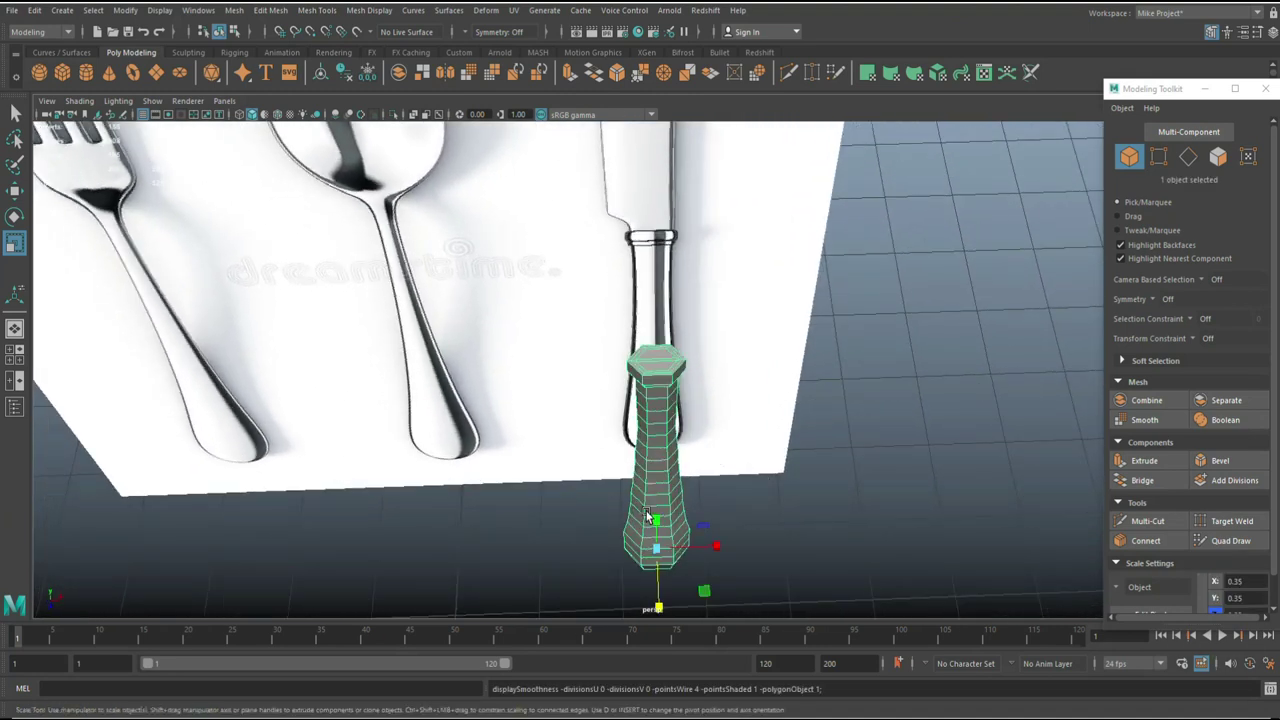
{"action": "scroll", "coordinate": [642, 444], "scroll_direction": "up", "scroll_amount": 5}
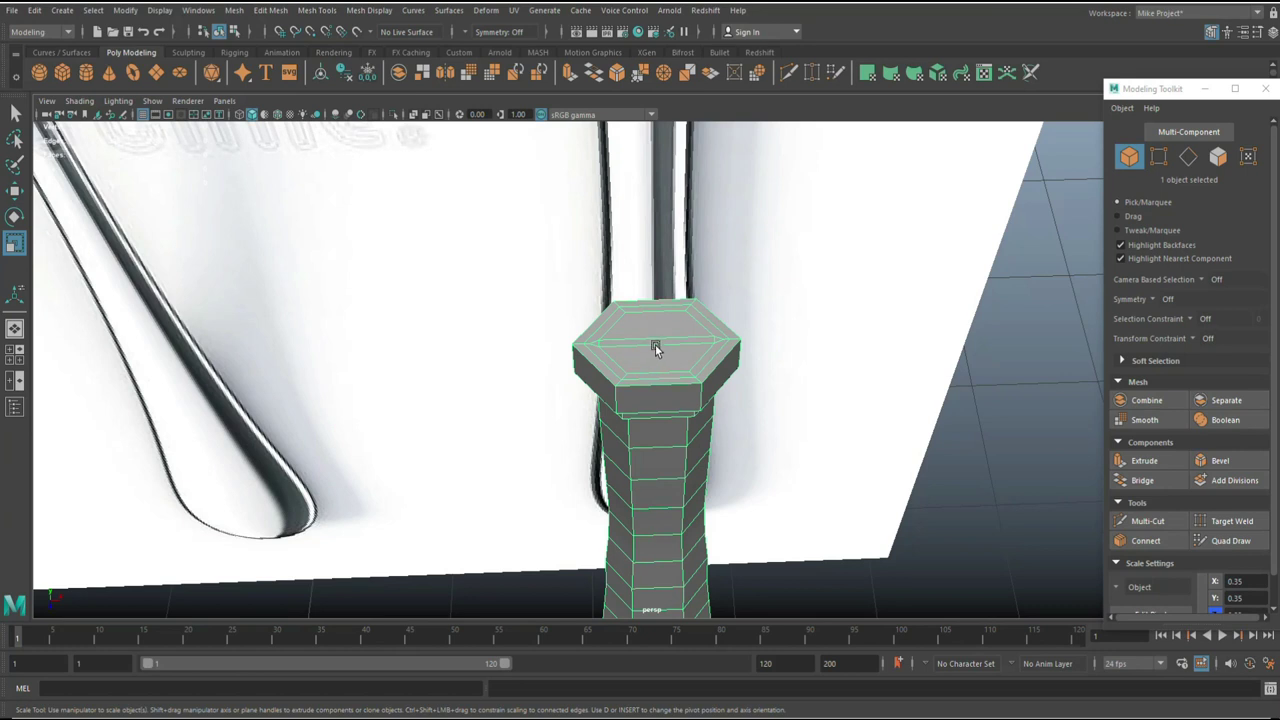
Step: Select the two parallel edges across the hexagonal cap and scale them apart along Z to widen the strip between them
{"action": "left_click_drag", "start_coordinate": [655, 347], "coordinate": [661, 370], "text": "alt"}
{"action": "right_click_drag", "start_coordinate": [661, 354], "coordinate": [657, 305]}
{"action": "left_click", "coordinate": [657, 353]}
{"action": "left_click", "coordinate": [653, 418], "text": "shift"}
{"action": "left_click_drag", "start_coordinate": [656, 410], "coordinate": [658, 417]}
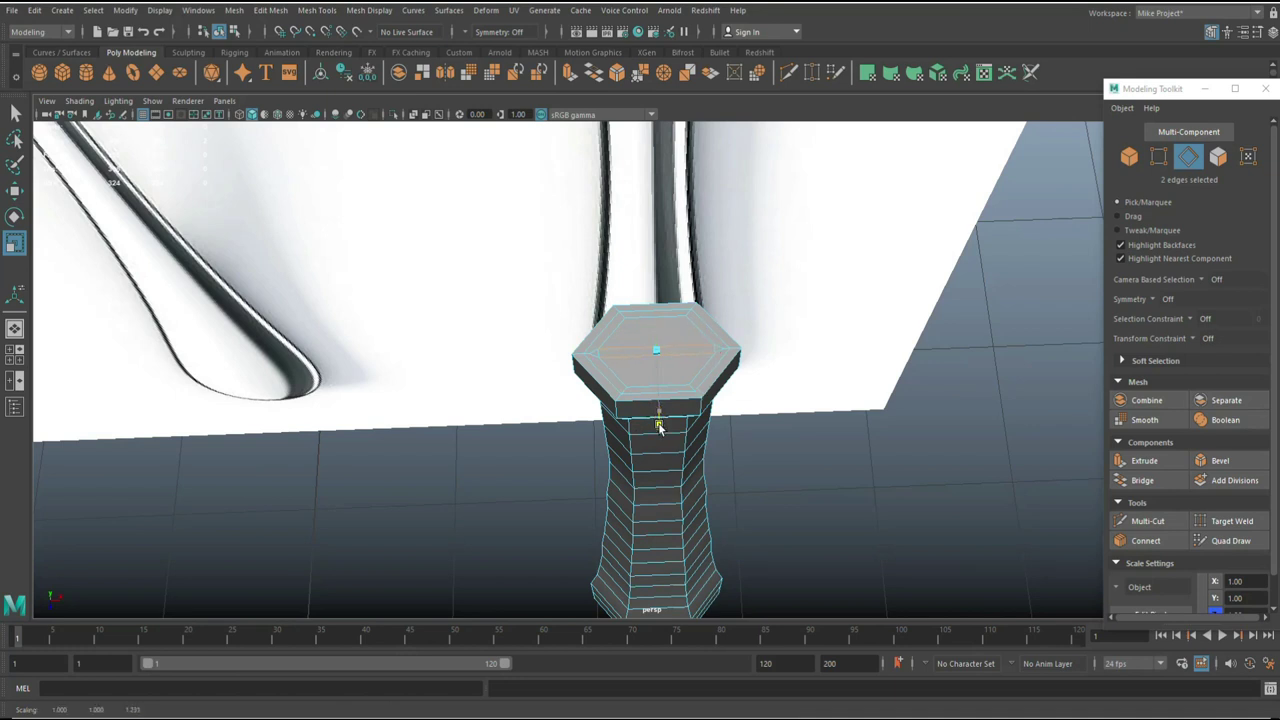
{"action": "left_click_drag", "start_coordinate": [671, 462], "coordinate": [671, 465]}
Step: Extrude the narrow face across the cap and move it upward to form the start of the blade
{"action": "scroll", "coordinate": [842, 365], "scroll_direction": "up", "scroll_amount": 3}
{"action": "middle_click_drag", "start_coordinate": [842, 362], "coordinate": [831, 452], "text": "alt"}
{"action": "right_click_drag", "start_coordinate": [621, 426], "coordinate": [626, 418]}
{"action": "left_click", "coordinate": [626, 430]}
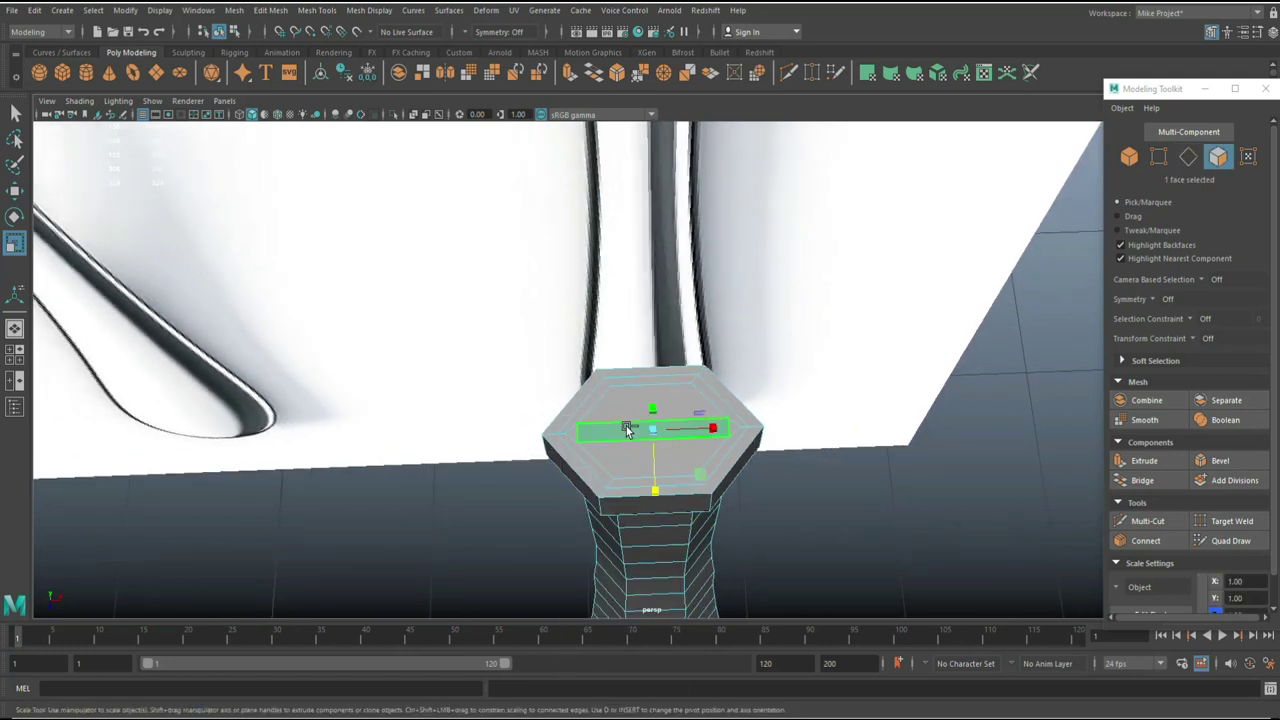
{"action": "key", "text": "ctrl+e"}
{"action": "key", "text": "w"}
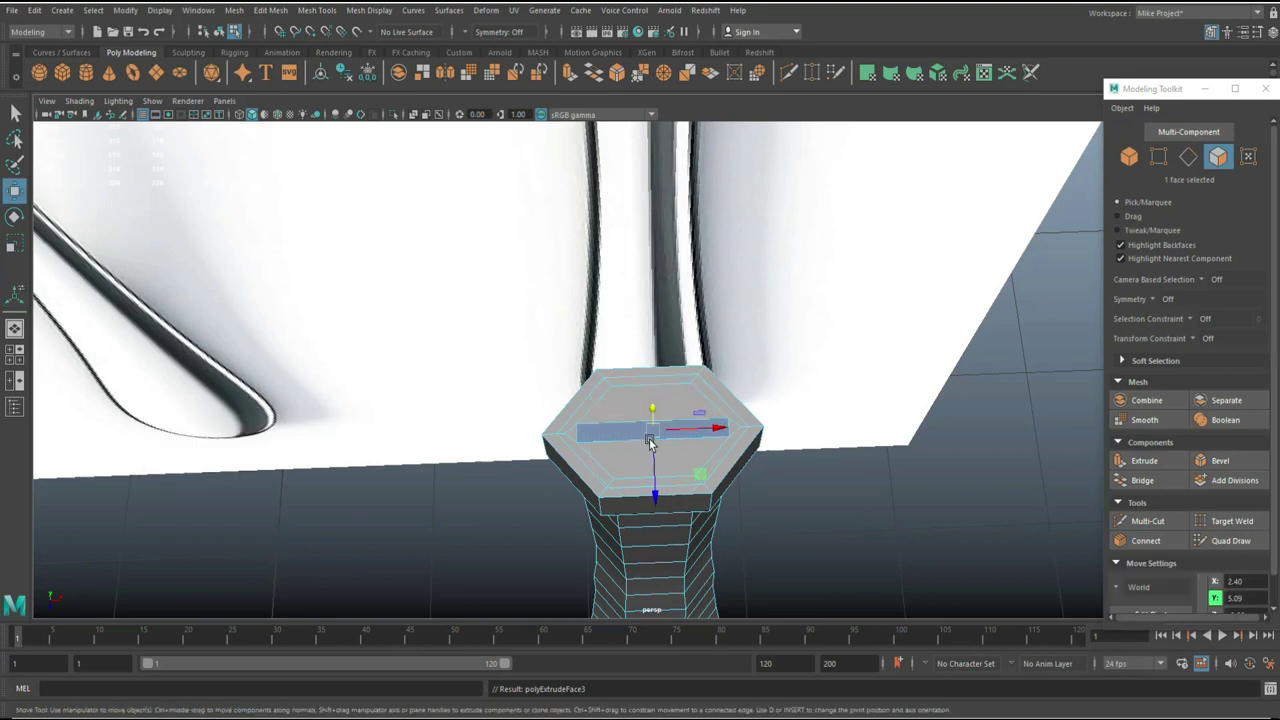
{"action": "left_click_drag", "start_coordinate": [745, 445], "coordinate": [710, 396], "text": "alt"}
{"action": "left_click_drag", "start_coordinate": [690, 330], "coordinate": [686, 262]}
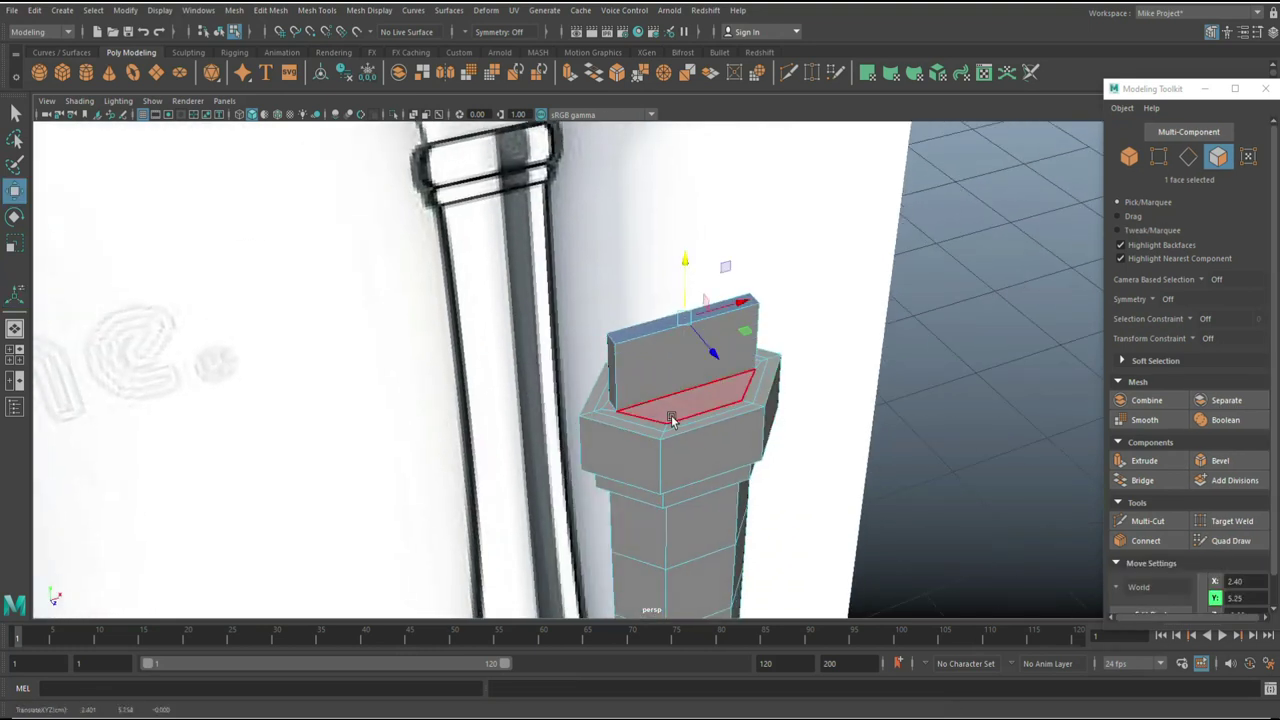
Step: In the front view, raise the extruded face along Y to the height of the blade tip in the reference image
{"action": "left_click", "coordinate": [14, 355]}
{"action": "key", "text": "space"}
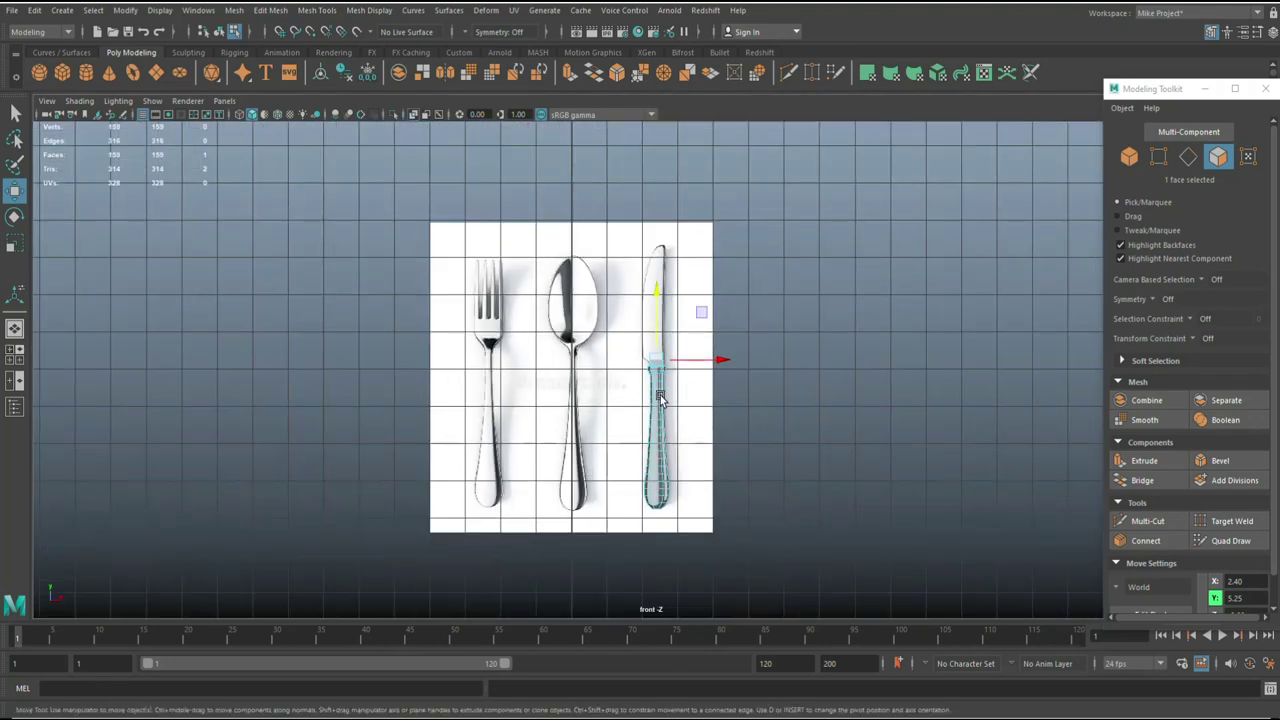
{"action": "scroll", "coordinate": [660, 398], "scroll_direction": "up", "scroll_amount": 6}
{"action": "scroll", "coordinate": [634, 551], "scroll_direction": "down", "scroll_amount": 5}
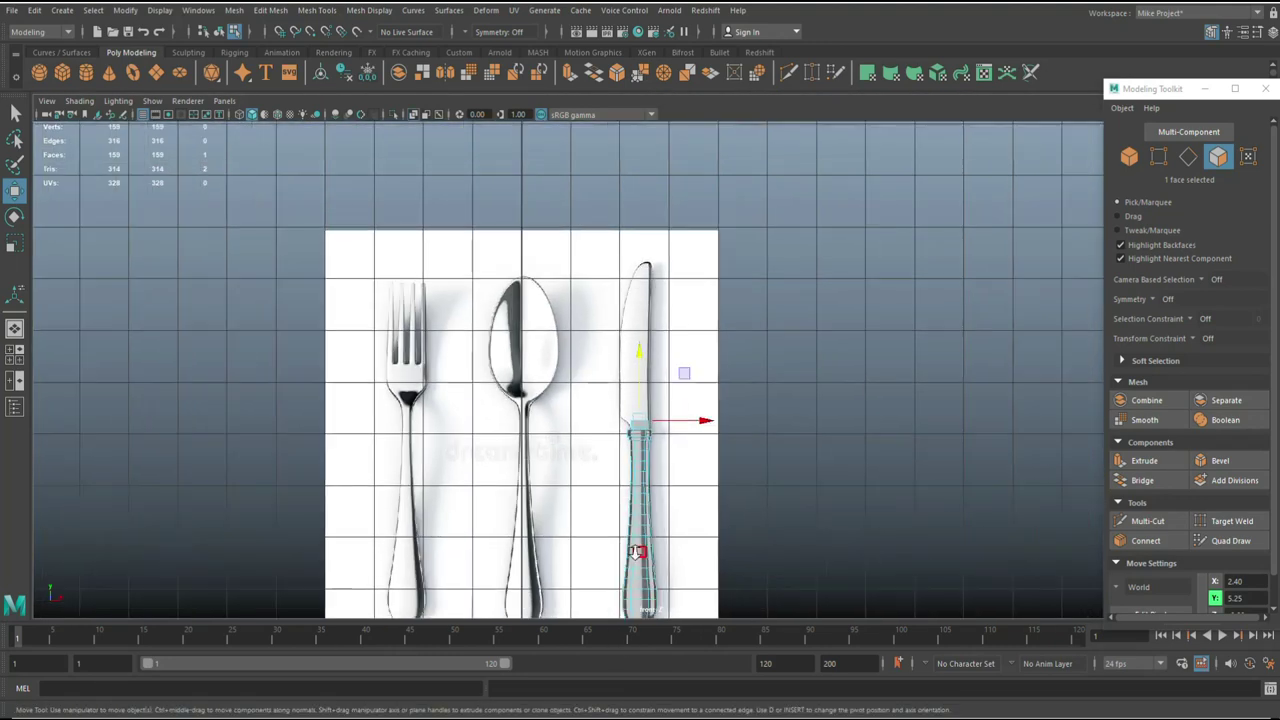
{"action": "scroll", "coordinate": [636, 551], "scroll_direction": "up", "scroll_amount": 2}
{"action": "left_click_drag", "start_coordinate": [653, 228], "coordinate": [660, 190]}
{"action": "scroll", "coordinate": [725, 444], "scroll_direction": "up", "scroll_amount": 1}
{"action": "scroll", "coordinate": [725, 444], "scroll_direction": "up", "scroll_amount": 2}
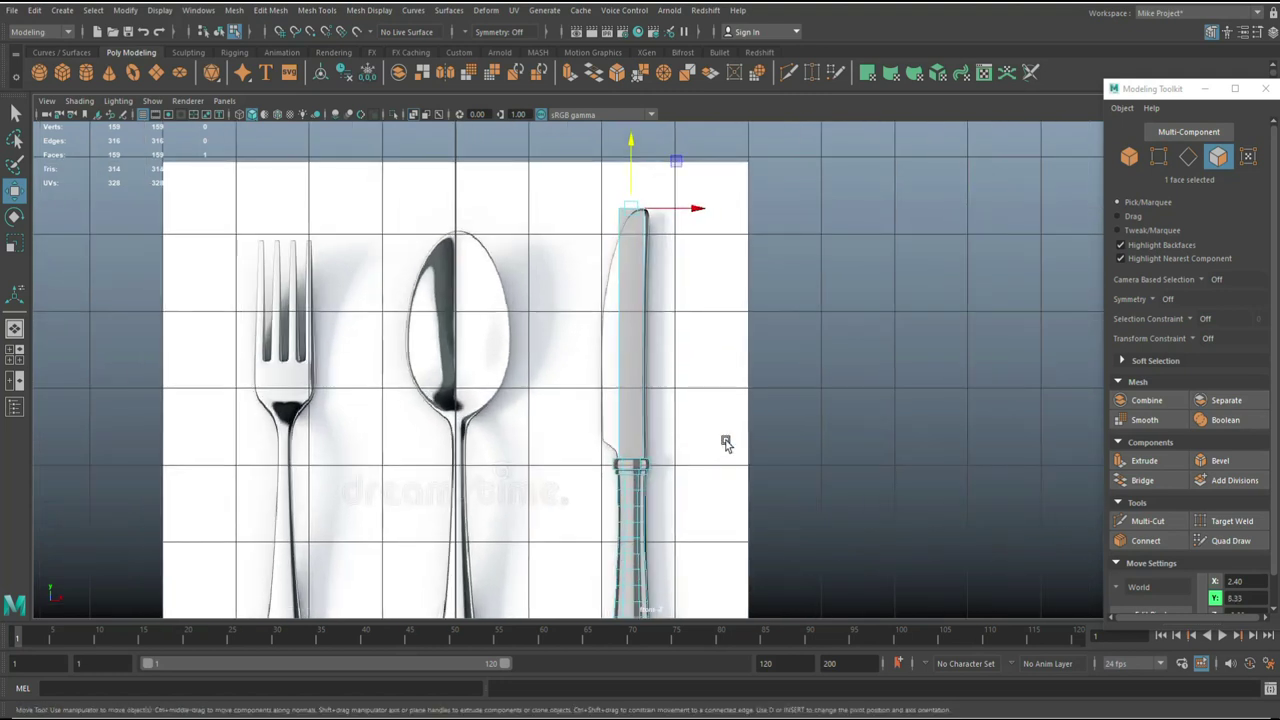
Step: Insert the first horizontal edge loops along the blade with the Insert Edge Loop tool and check their spacing in wireframe
{"action": "key", "text": "g"}
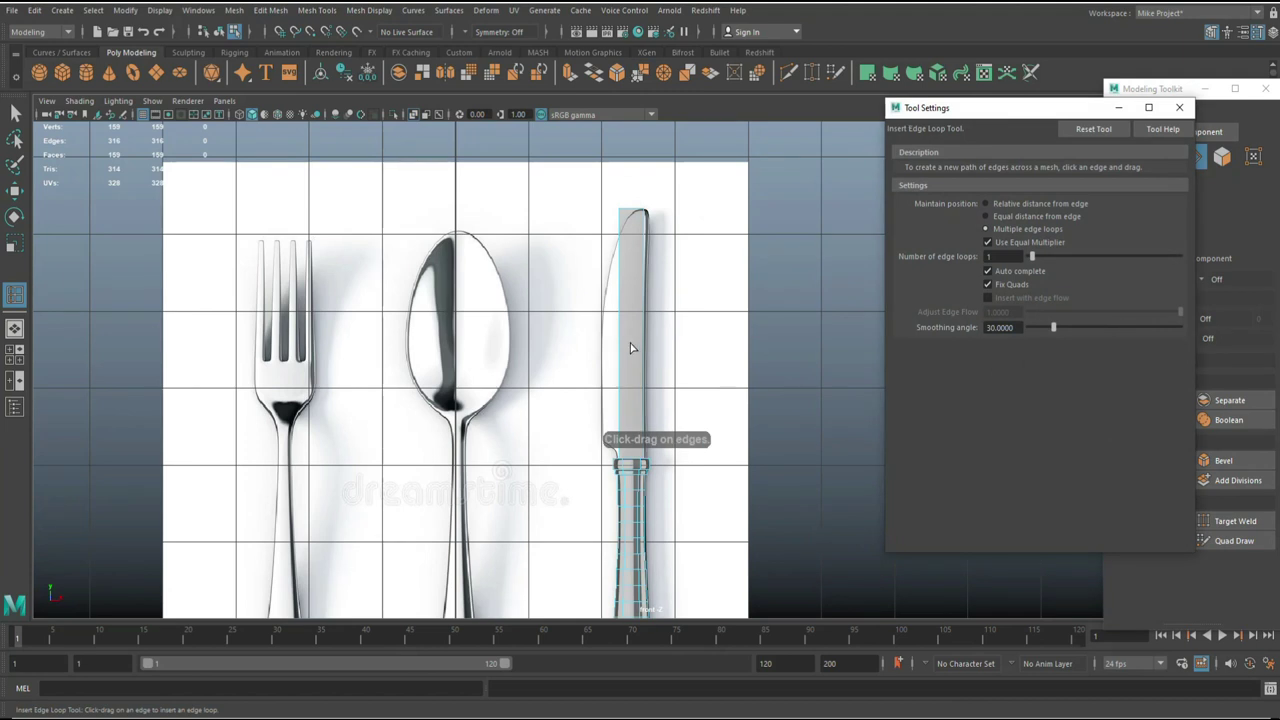
{"action": "left_click_drag", "start_coordinate": [620, 349], "coordinate": [623, 357]}
{"action": "left_click", "coordinate": [618, 304]}
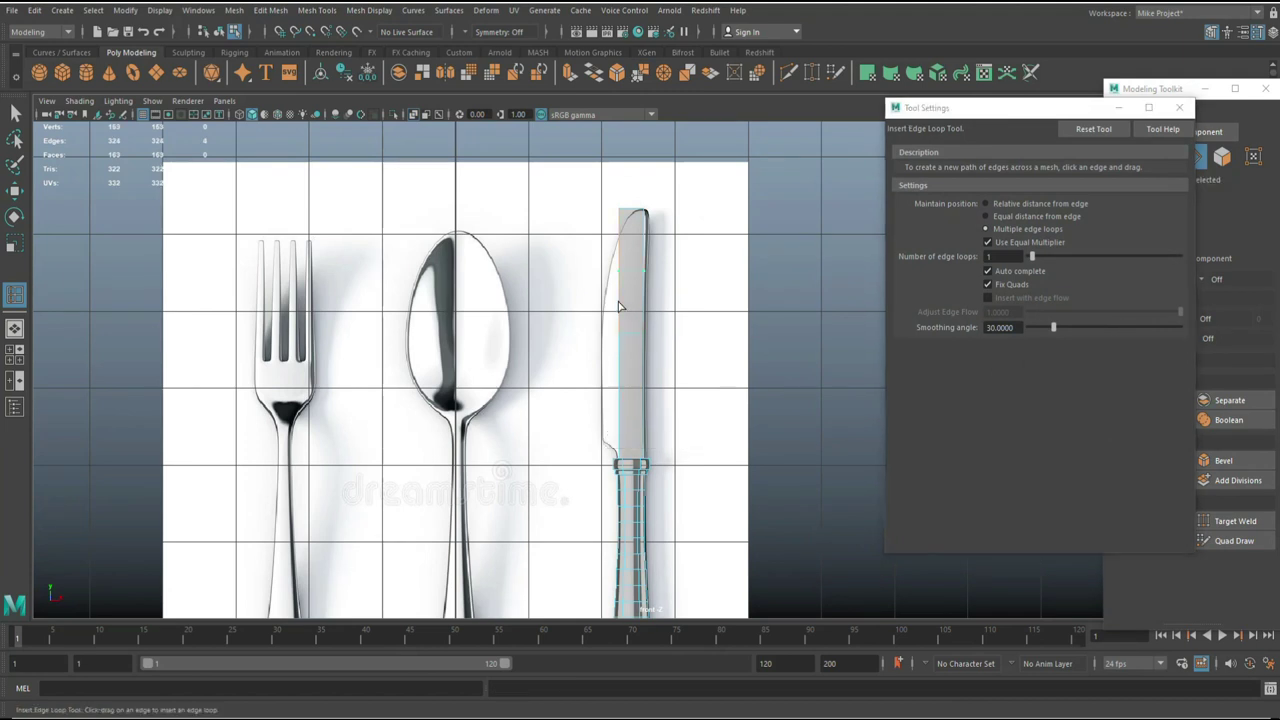
{"action": "left_click", "coordinate": [618, 355]}
{"action": "left_click", "coordinate": [621, 306]}
{"action": "right_click_drag", "start_coordinate": [620, 247], "coordinate": [614, 433], "text": "alt"}
{"action": "left_click", "coordinate": [603, 455]}
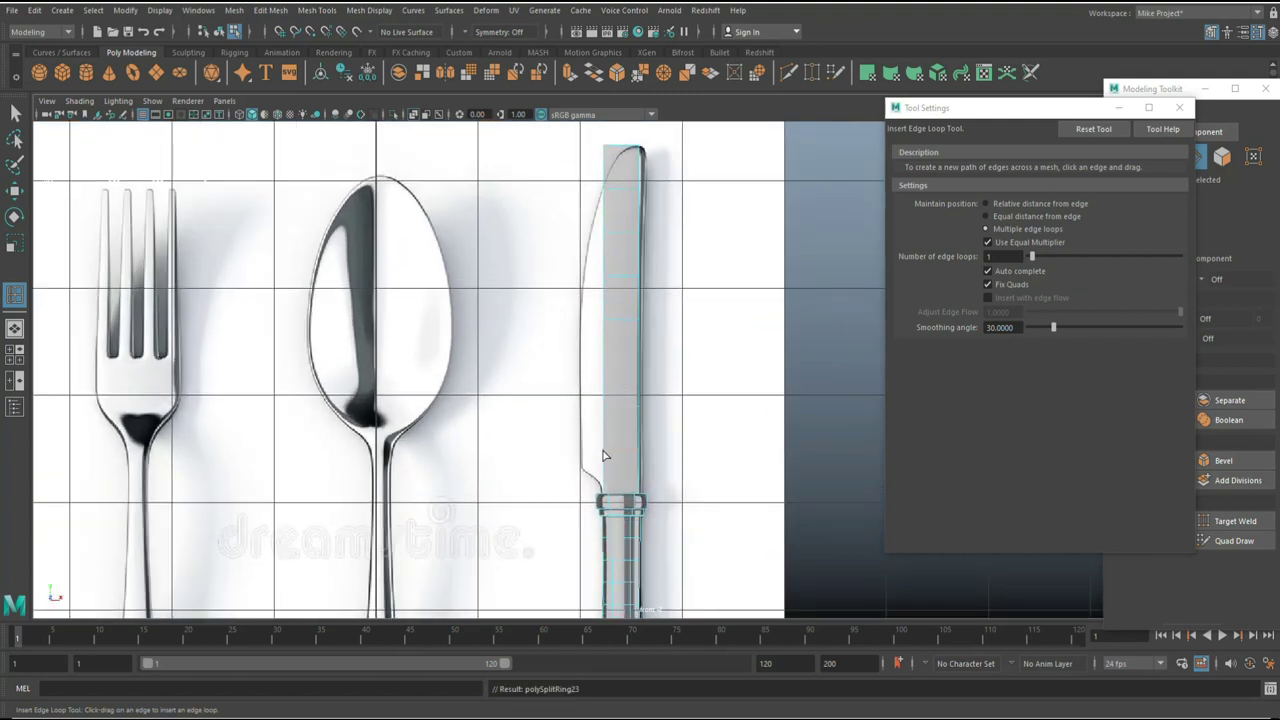
{"action": "key", "text": "4"}
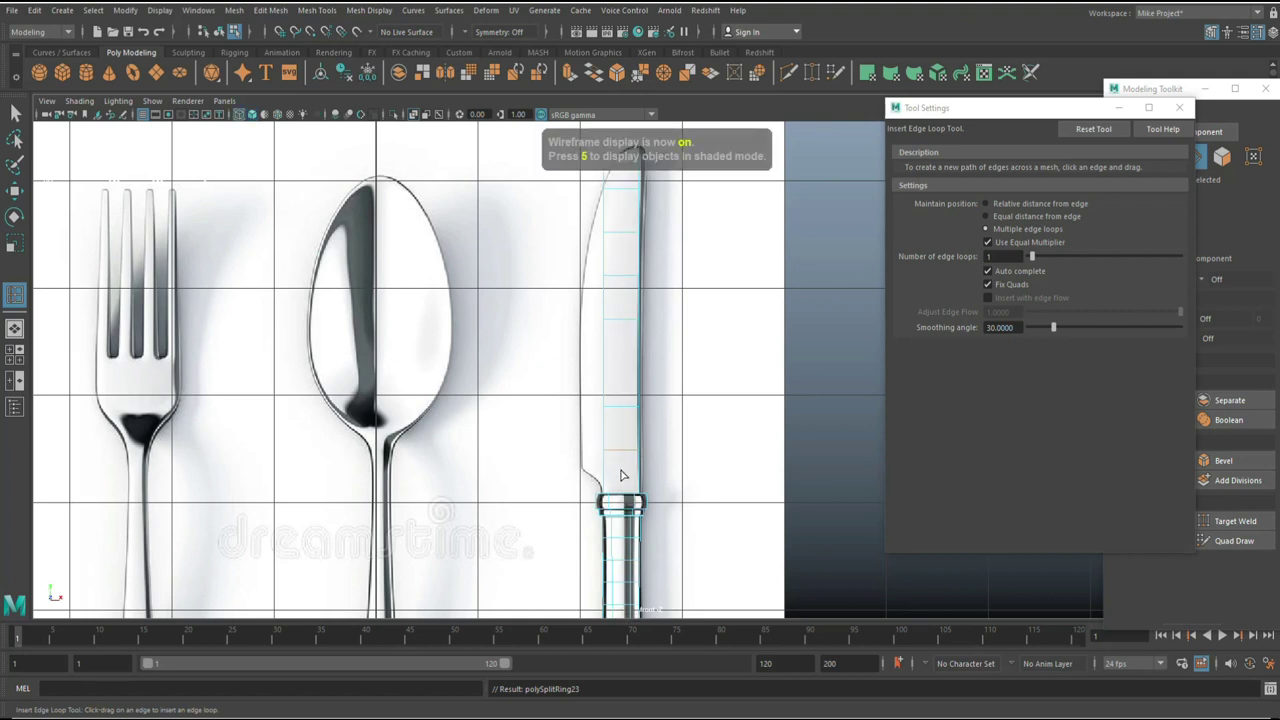
{"action": "key", "text": "5"}
{"action": "scroll", "coordinate": [612, 466], "scroll_direction": "up", "scroll_amount": 3}
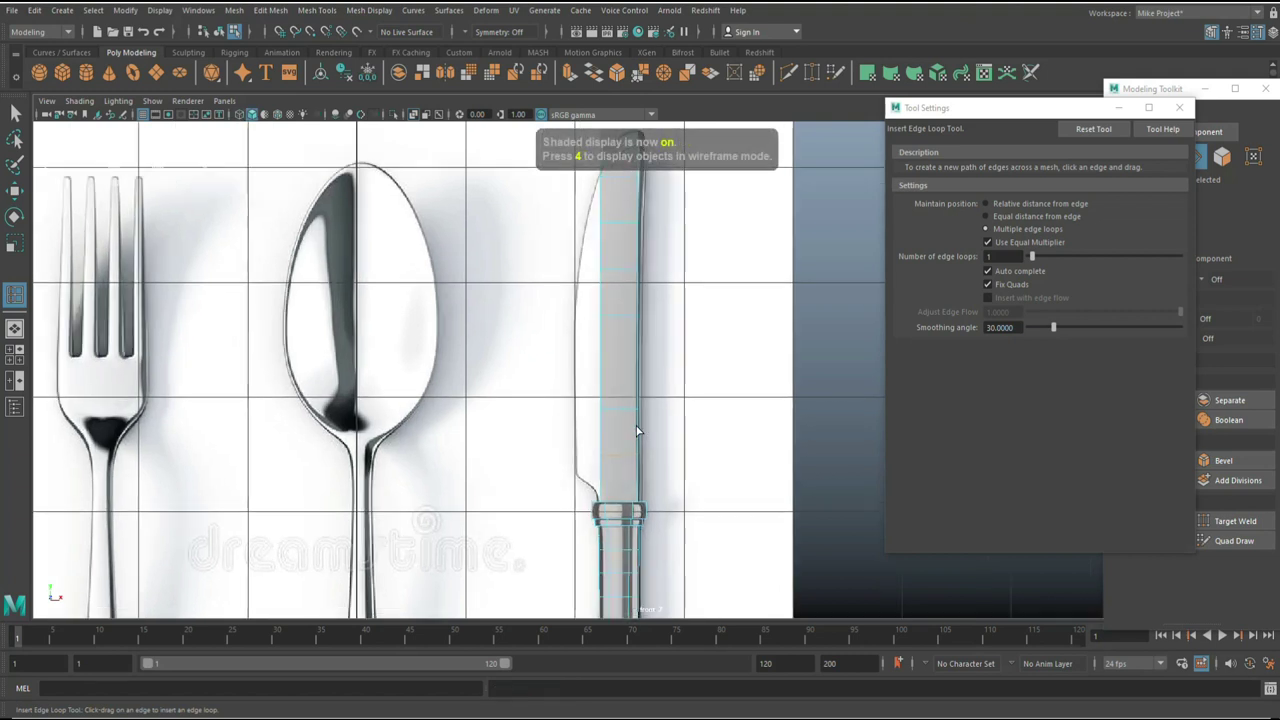
Step: Insert more edge loops between the existing ones to divide the blade evenly from the collar to the tip
{"action": "left_click", "coordinate": [597, 449]}
{"action": "left_click", "coordinate": [596, 483]}
{"action": "left_click", "coordinate": [597, 389]}
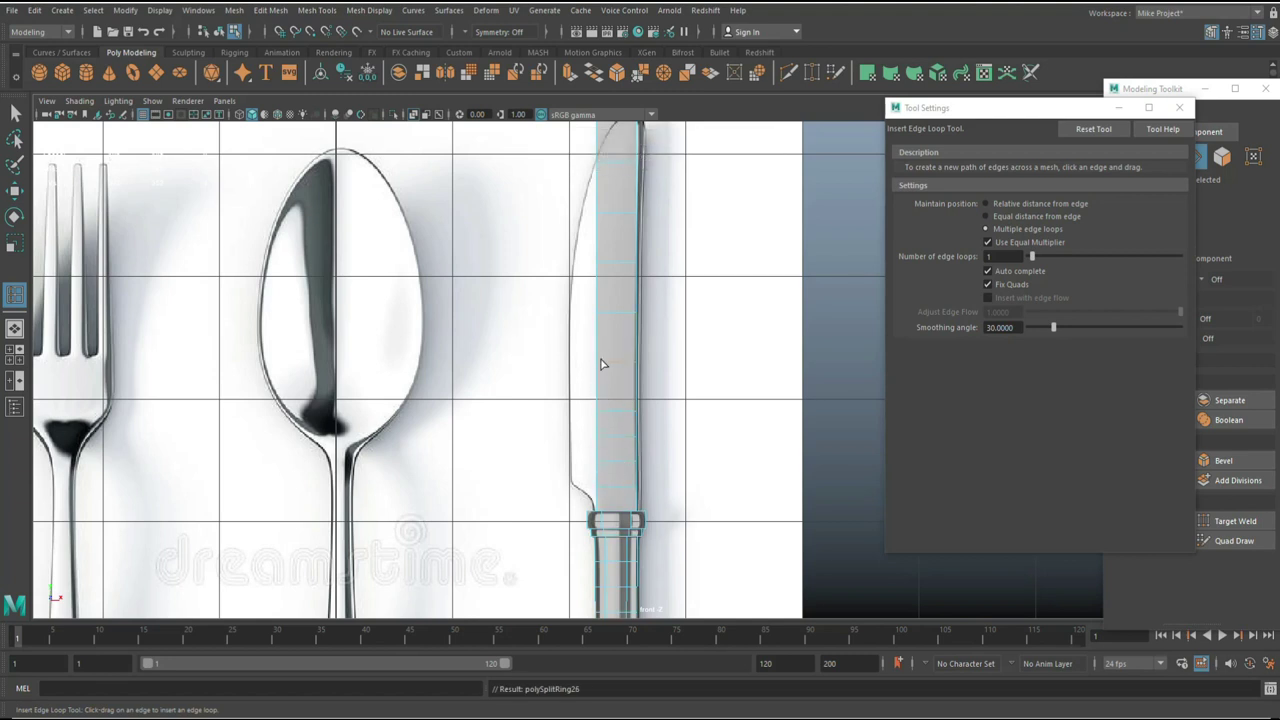
{"action": "left_click", "coordinate": [597, 391]}
{"action": "left_click", "coordinate": [600, 244]}
{"action": "left_click", "coordinate": [598, 192]}
{"action": "middle_click_drag", "start_coordinate": [638, 253], "coordinate": [657, 422], "text": "alt"}
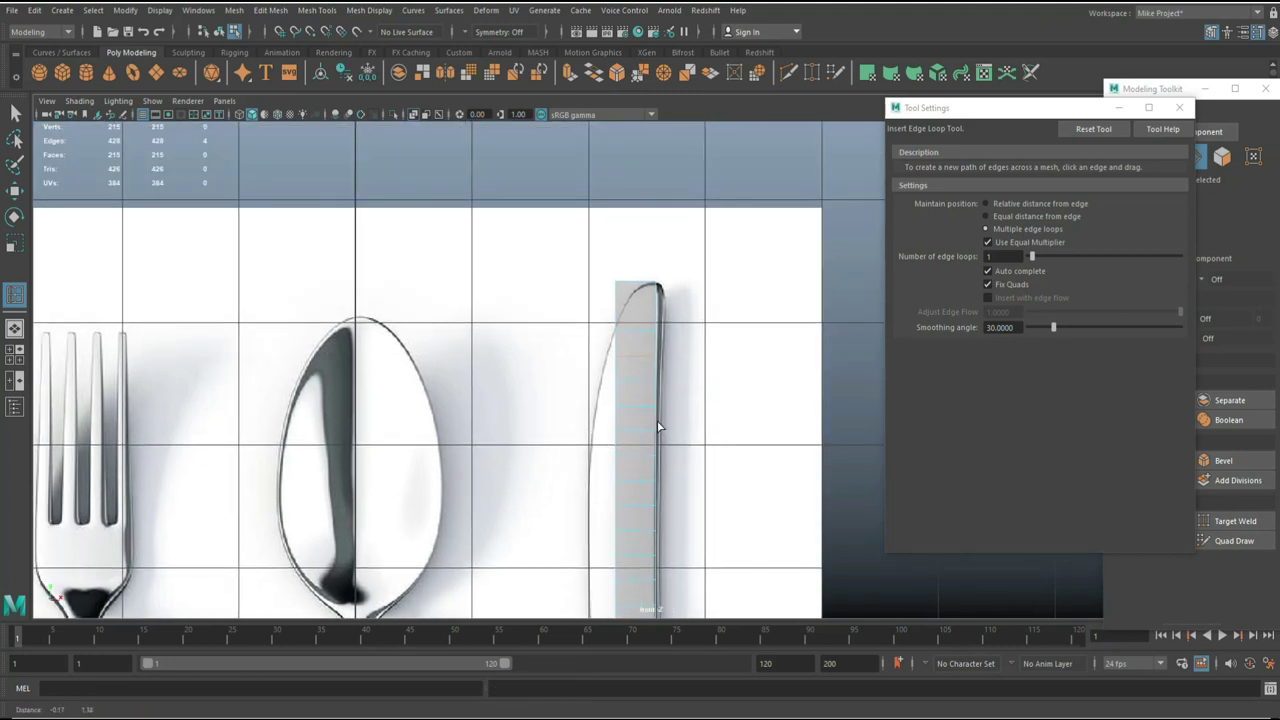
{"action": "left_click", "coordinate": [617, 313]}
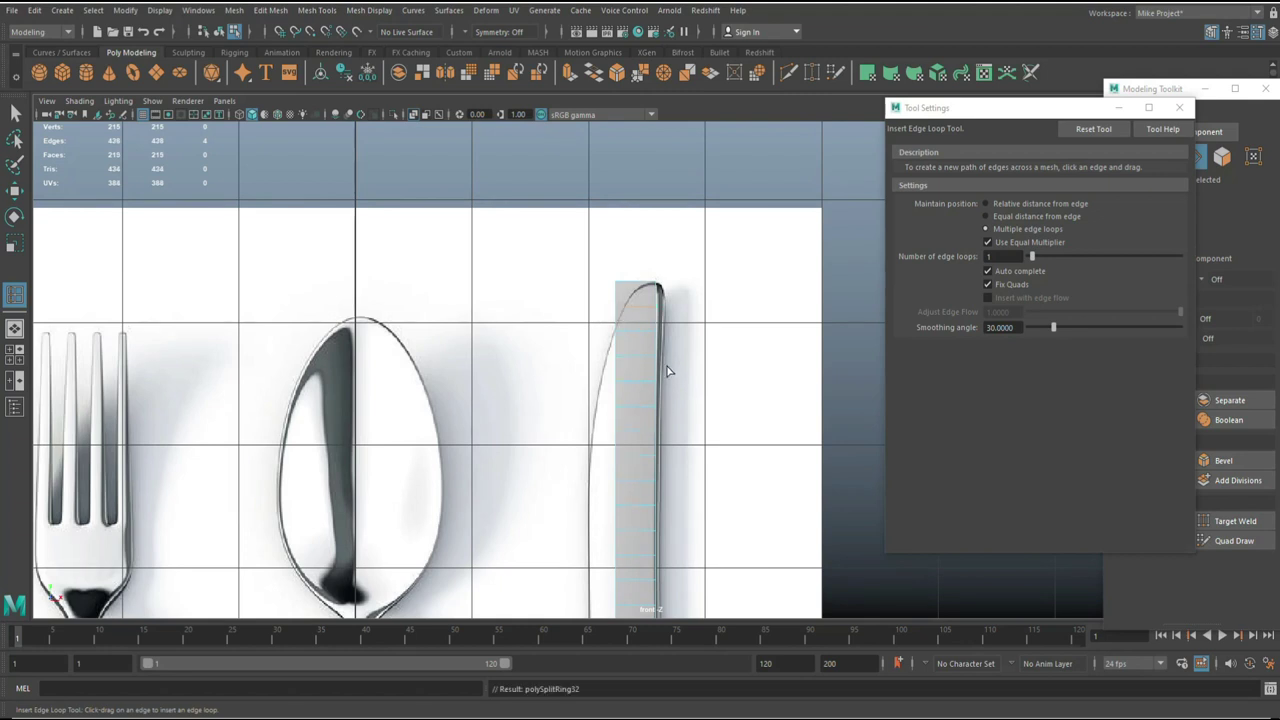
Step: Switch to vertex mode and move the cutting-side vertices at the tip inward along X to follow the reference curve
{"action": "key", "text": "q"}
{"action": "right_click_drag", "start_coordinate": [622, 305], "coordinate": [575, 298]}
{"action": "left_click_drag", "start_coordinate": [598, 268], "coordinate": [714, 289]}
{"action": "key", "text": "w"}
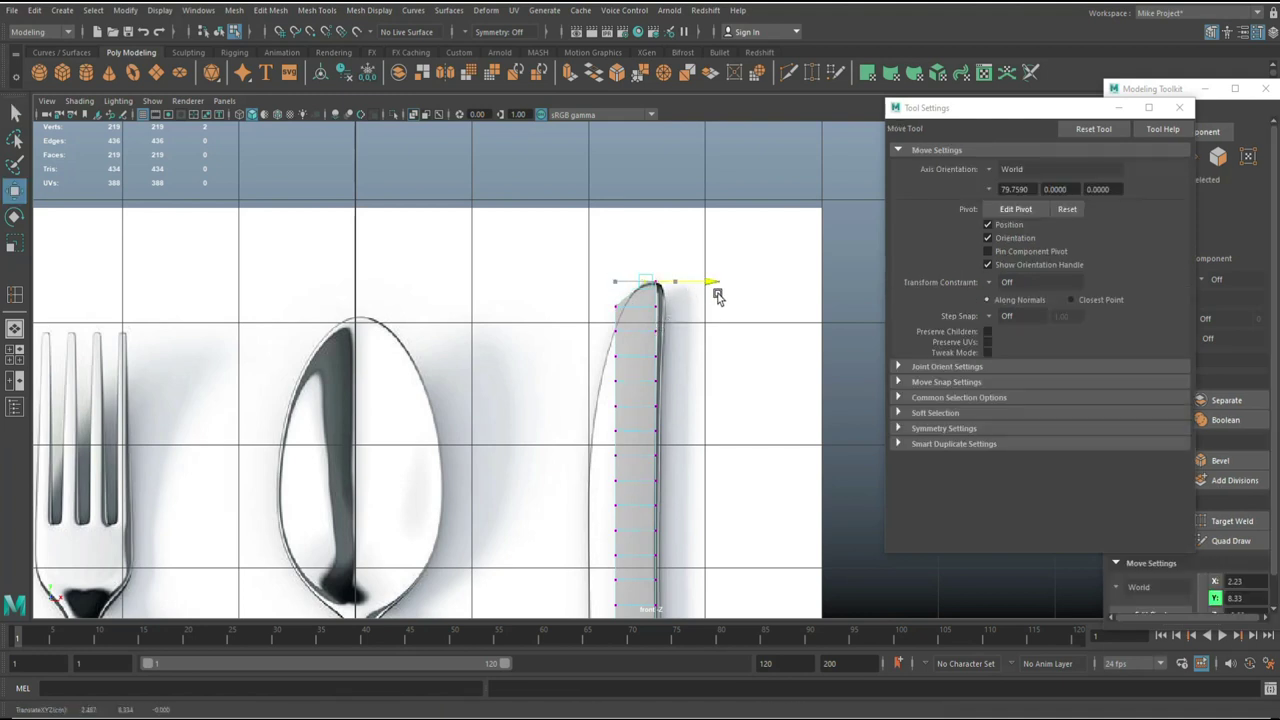
{"action": "left_click_drag", "start_coordinate": [589, 297], "coordinate": [690, 308]}
{"action": "left_click", "coordinate": [609, 354]}
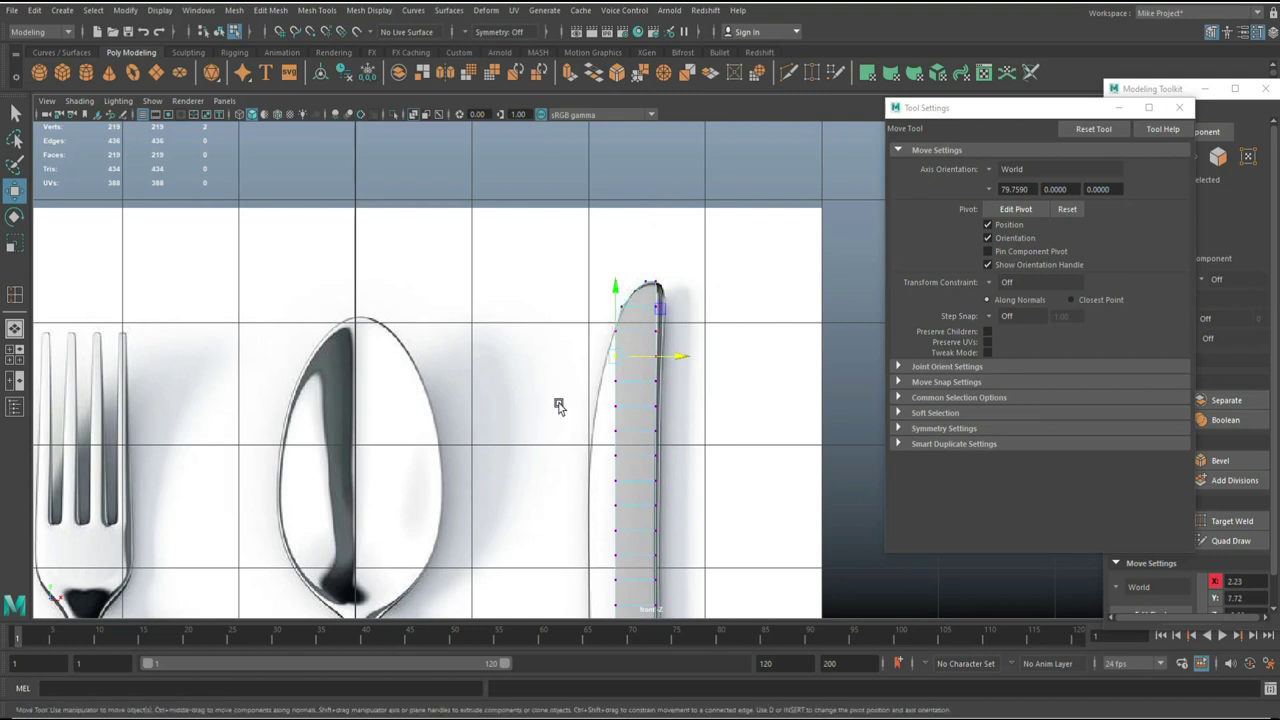
Step: Select the cutting-side vertices below the tip and move them outward along X in successively smaller groups toward the reference outline
{"action": "scroll", "coordinate": [558, 405], "scroll_direction": "down", "scroll_amount": 2}
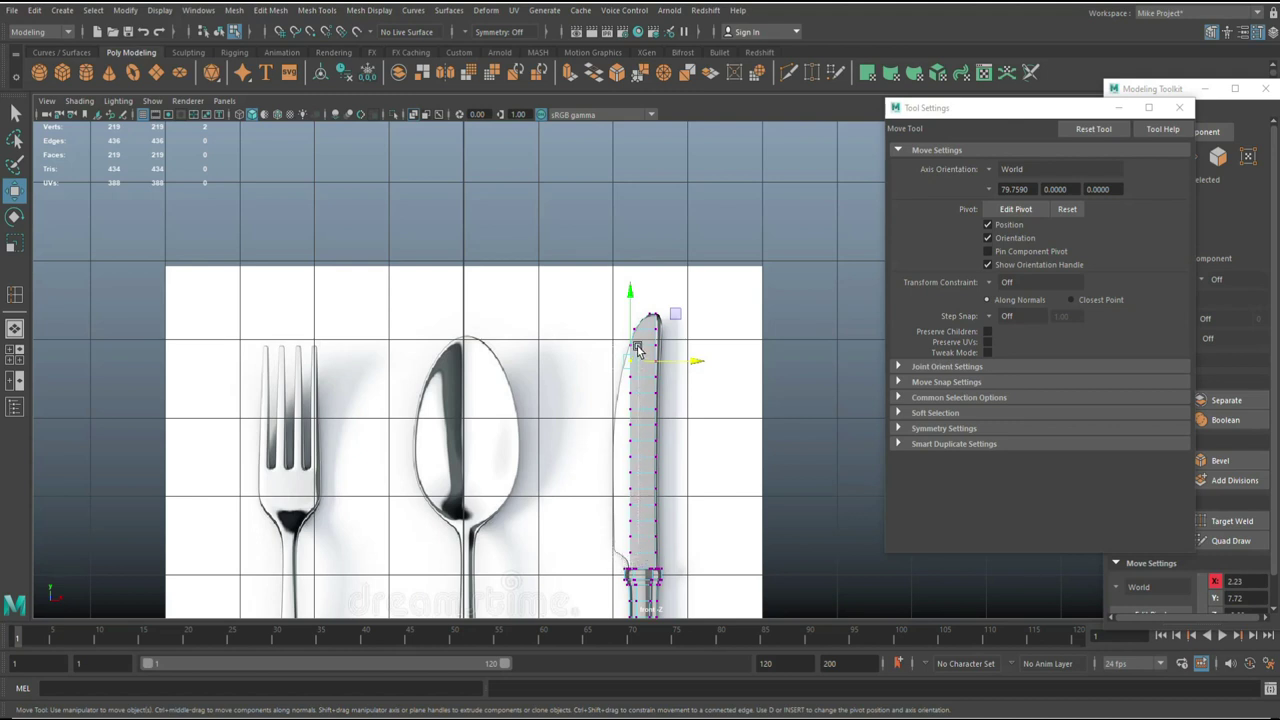
{"action": "left_click_drag", "start_coordinate": [639, 350], "coordinate": [639, 350]}
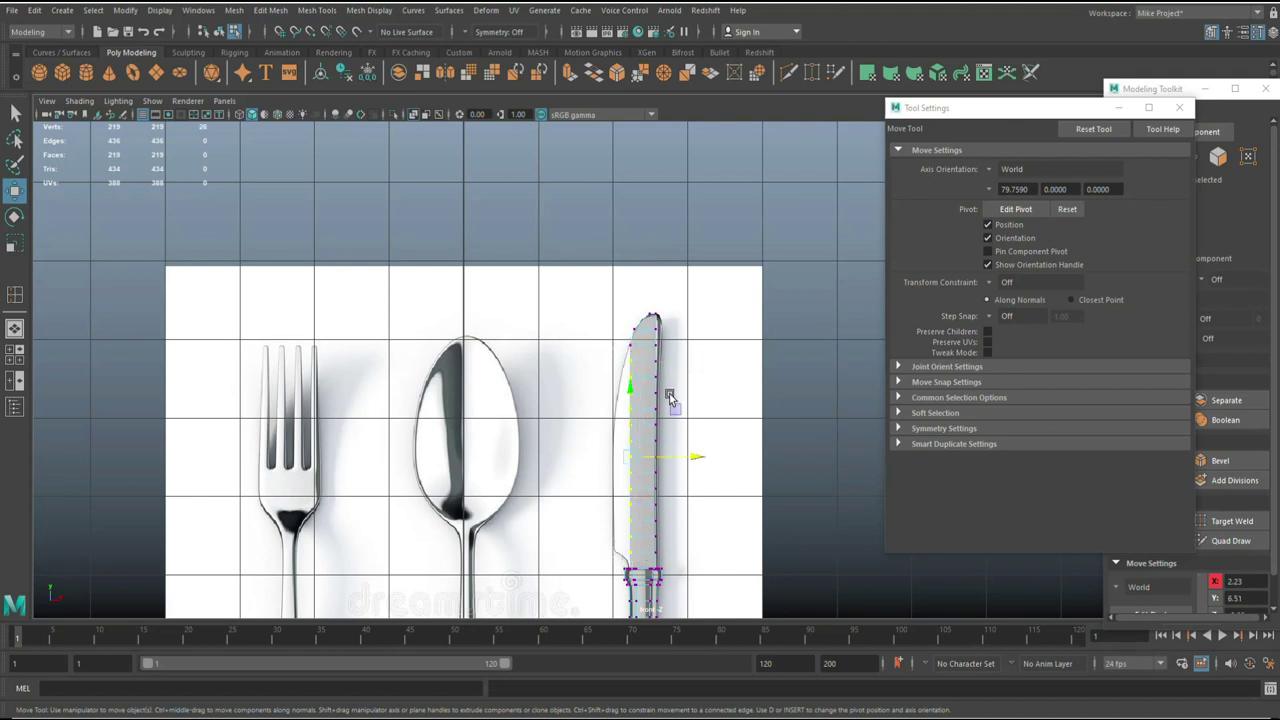
{"action": "left_click_drag", "start_coordinate": [698, 462], "coordinate": [693, 465]}
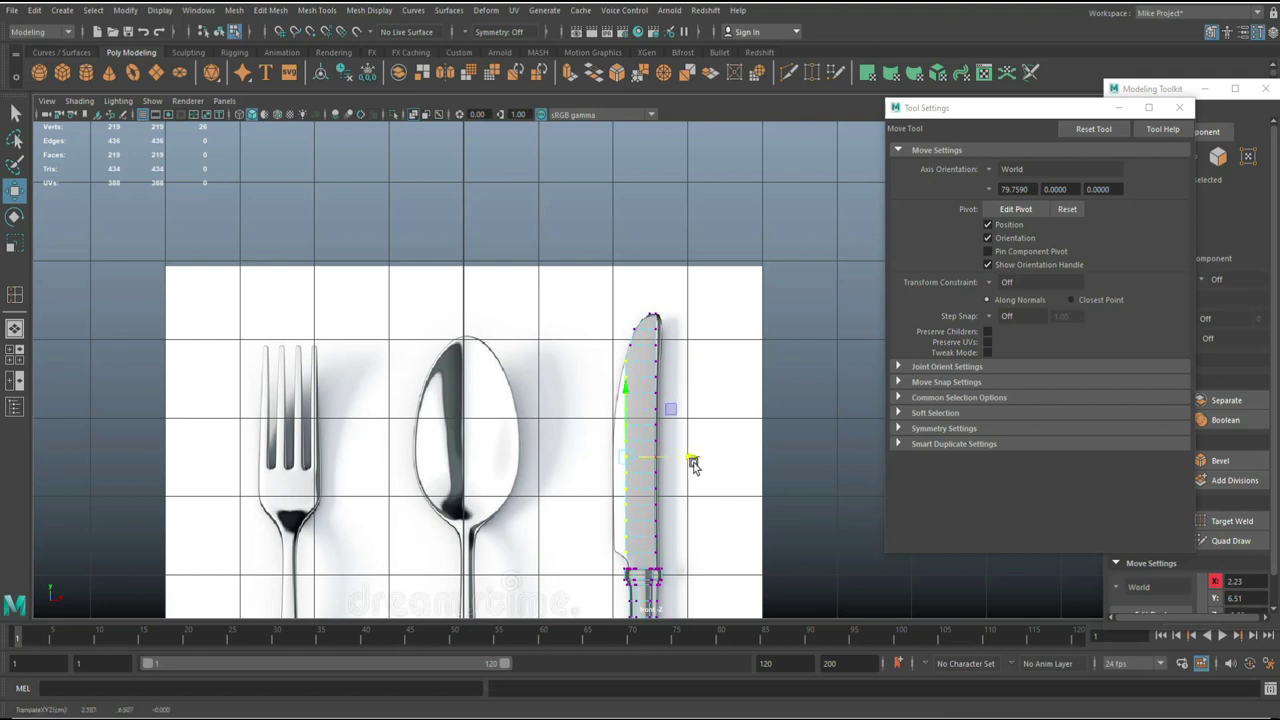
{"action": "left_click_drag", "start_coordinate": [606, 367], "coordinate": [634, 558]}
{"action": "left_click_drag", "start_coordinate": [694, 468], "coordinate": [685, 471]}
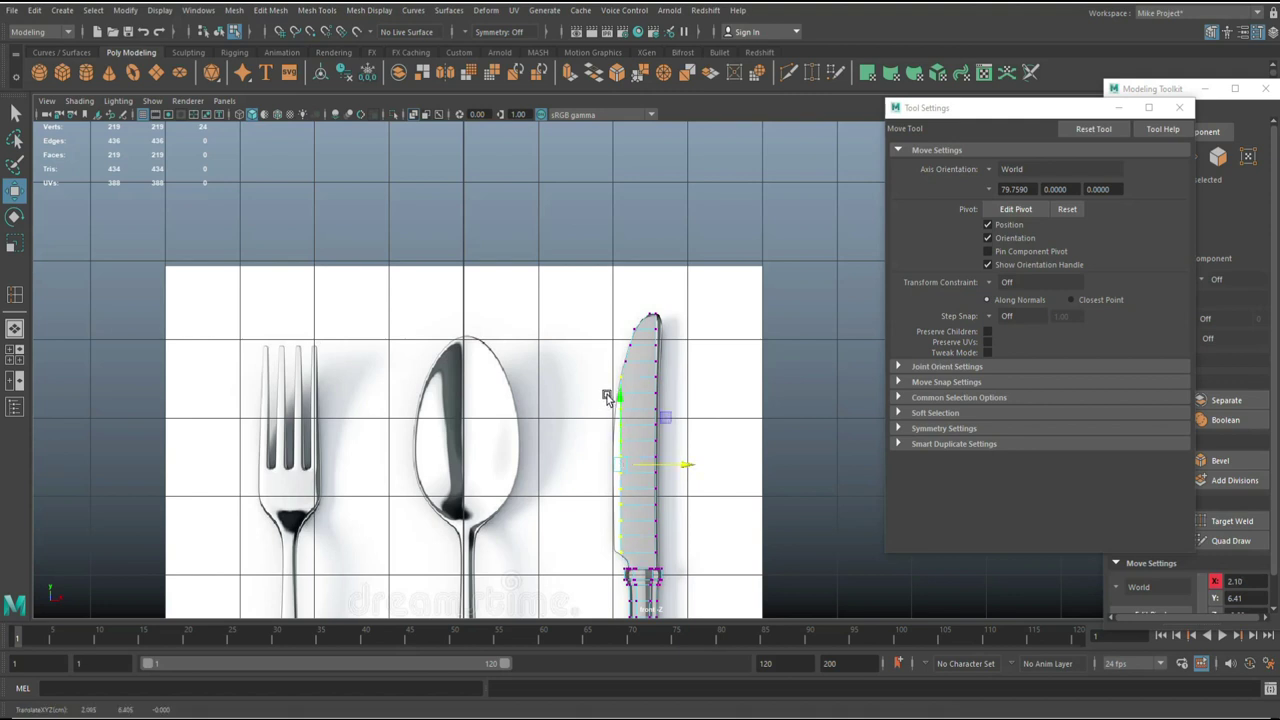
Step: Remove the upper rows from the vertex selection and move the remaining cutting-side vertices out to the blade's widest outline
{"action": "left_click", "coordinate": [641, 548], "text": "ctrl"}
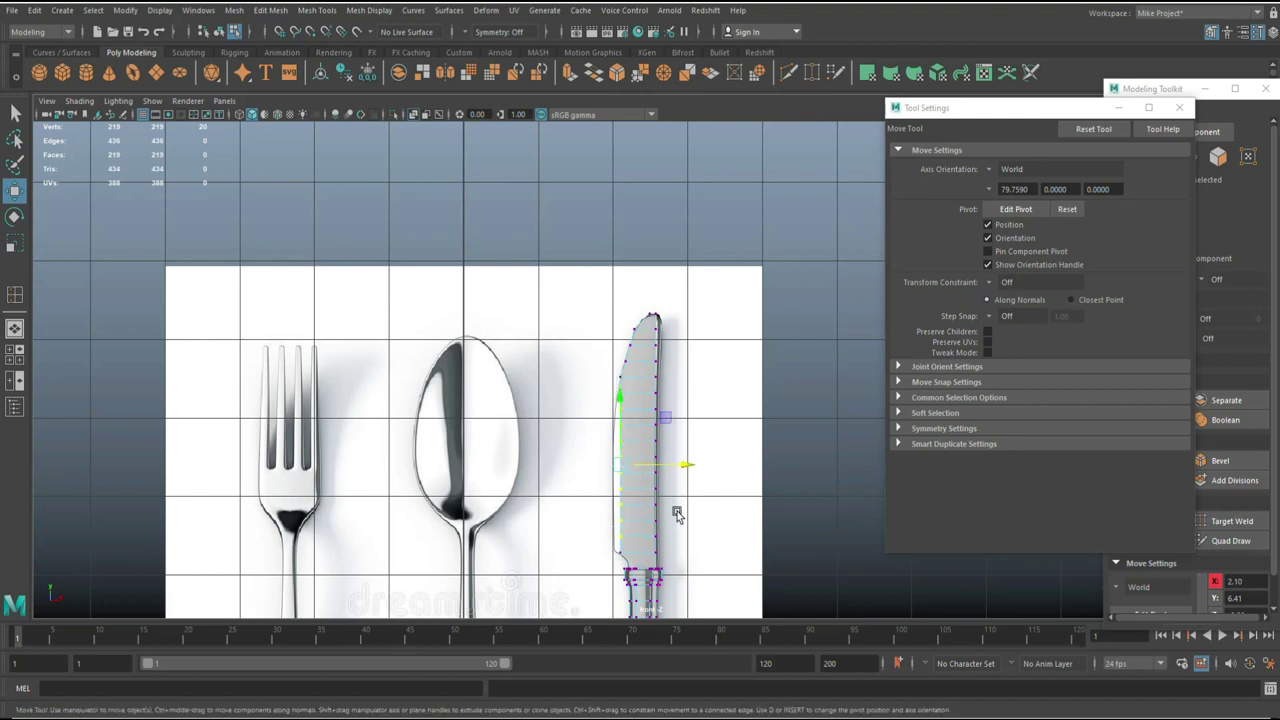
{"action": "left_click_drag", "start_coordinate": [688, 466], "coordinate": [682, 470]}
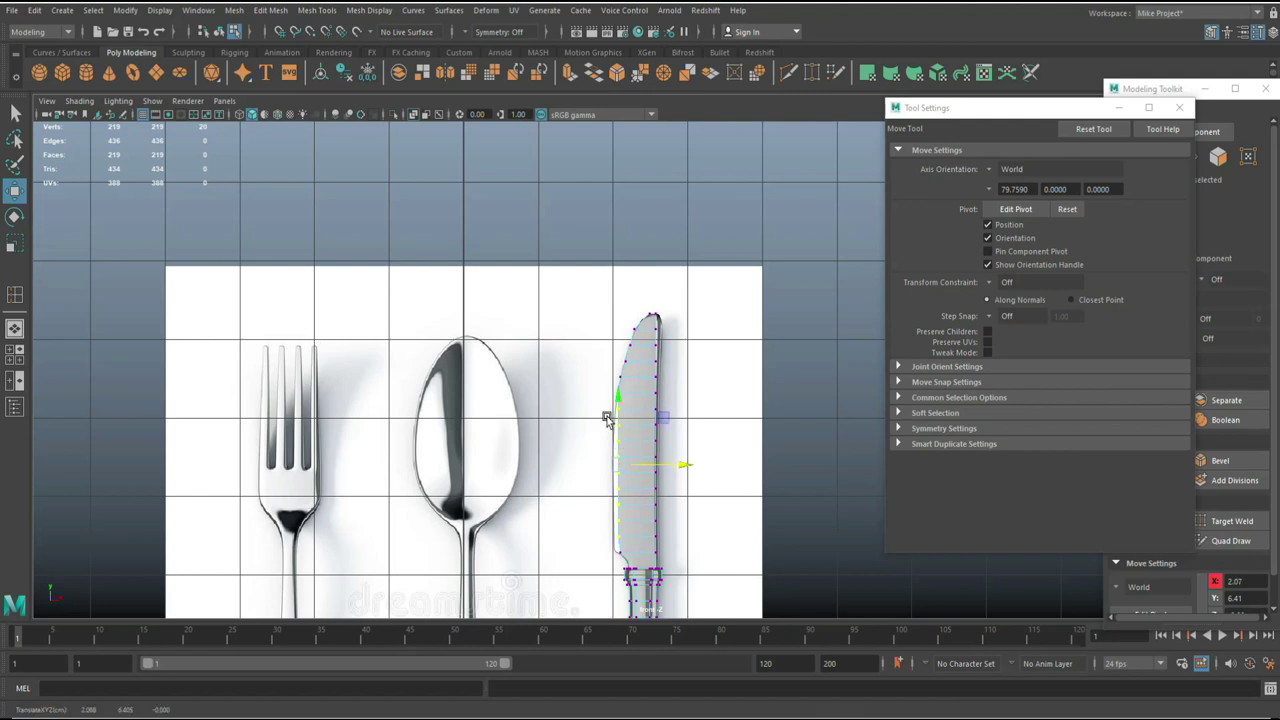
{"action": "left_click_drag", "start_coordinate": [604, 407], "coordinate": [634, 546]}
{"action": "left_click_drag", "start_coordinate": [683, 478], "coordinate": [679, 482]}
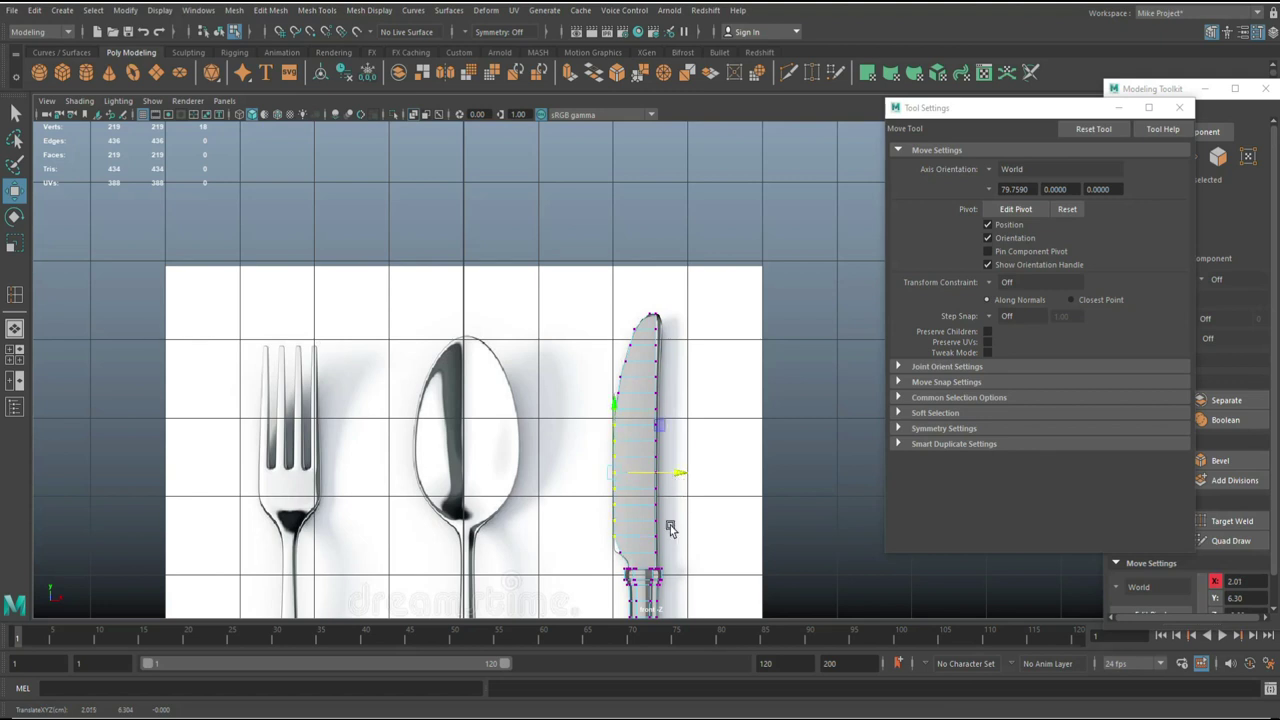
Step: Move the lowest cutting-side vertices above the collar outward along X to the heel corner of the blade
{"action": "scroll", "coordinate": [697, 537], "scroll_direction": "up", "scroll_amount": 6}
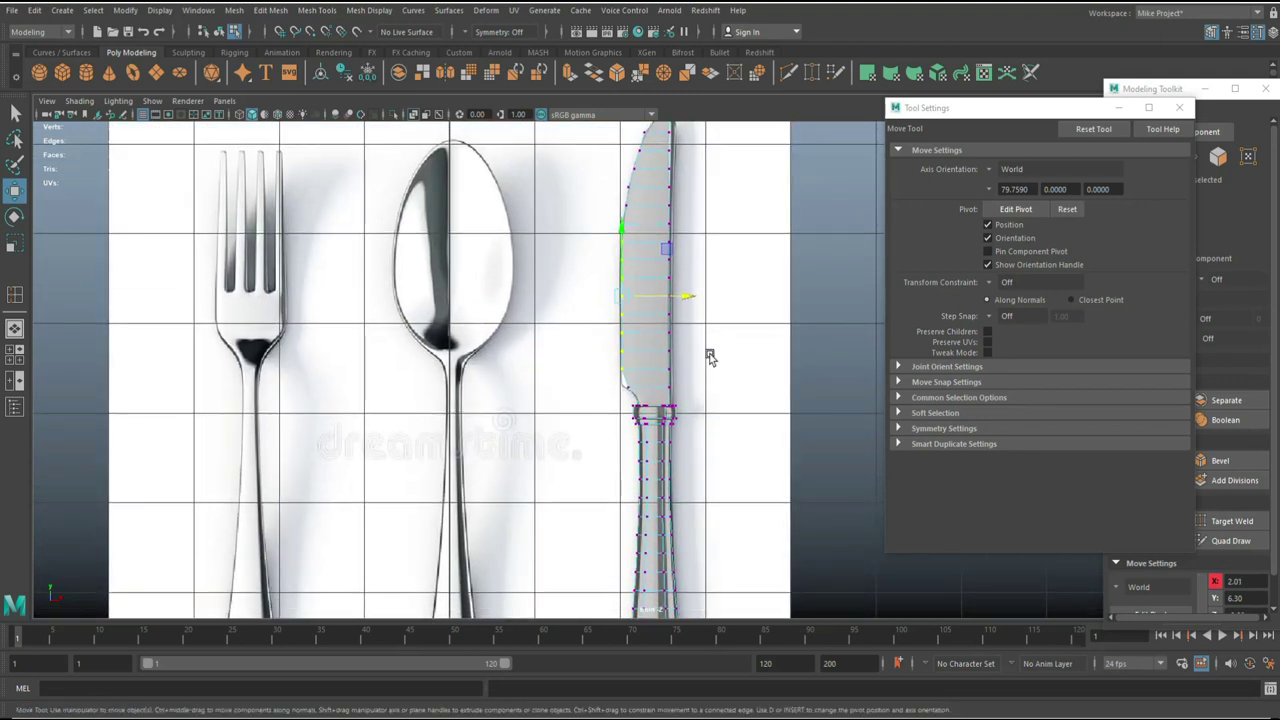
{"action": "scroll", "coordinate": [697, 390], "scroll_direction": "up", "scroll_amount": 2}
{"action": "left_click_drag", "start_coordinate": [594, 393], "coordinate": [657, 404]}
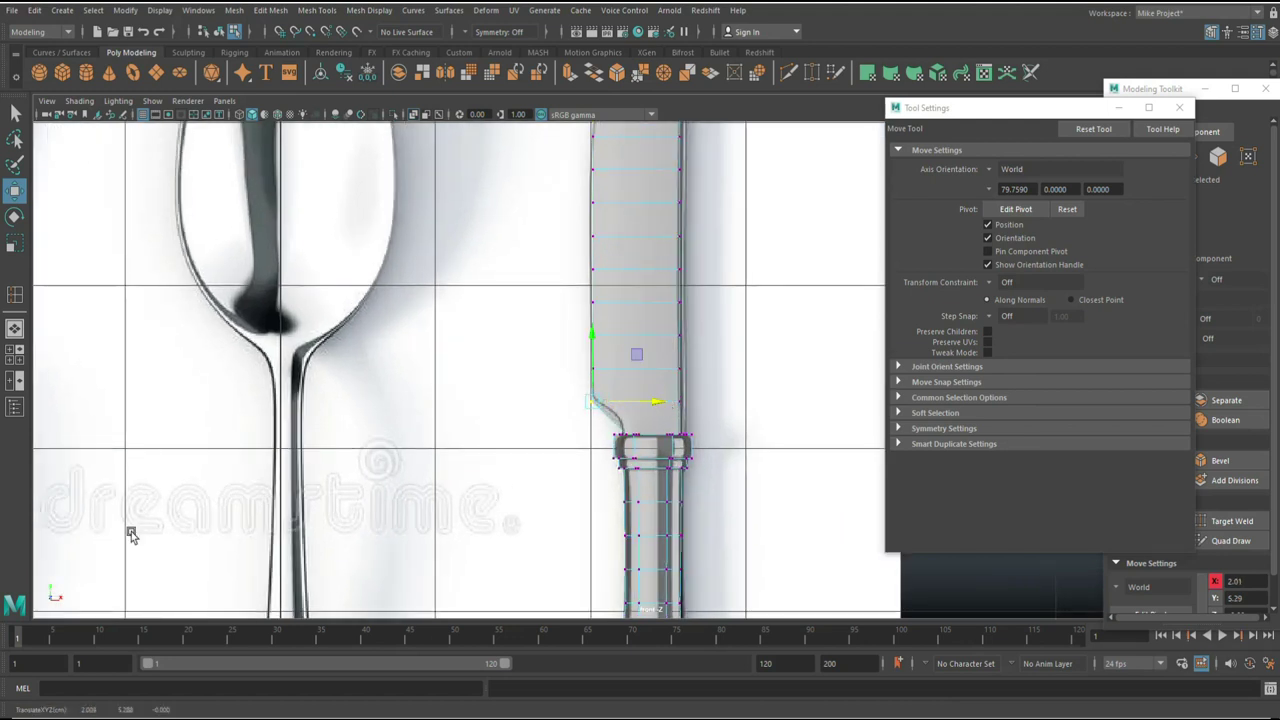
Step: Return to the perspective view, close the Tool Settings and Modeling Toolkit windows, and switch the knife to object mode
{"action": "left_click", "coordinate": [15, 355]}
{"action": "key", "text": "space"}
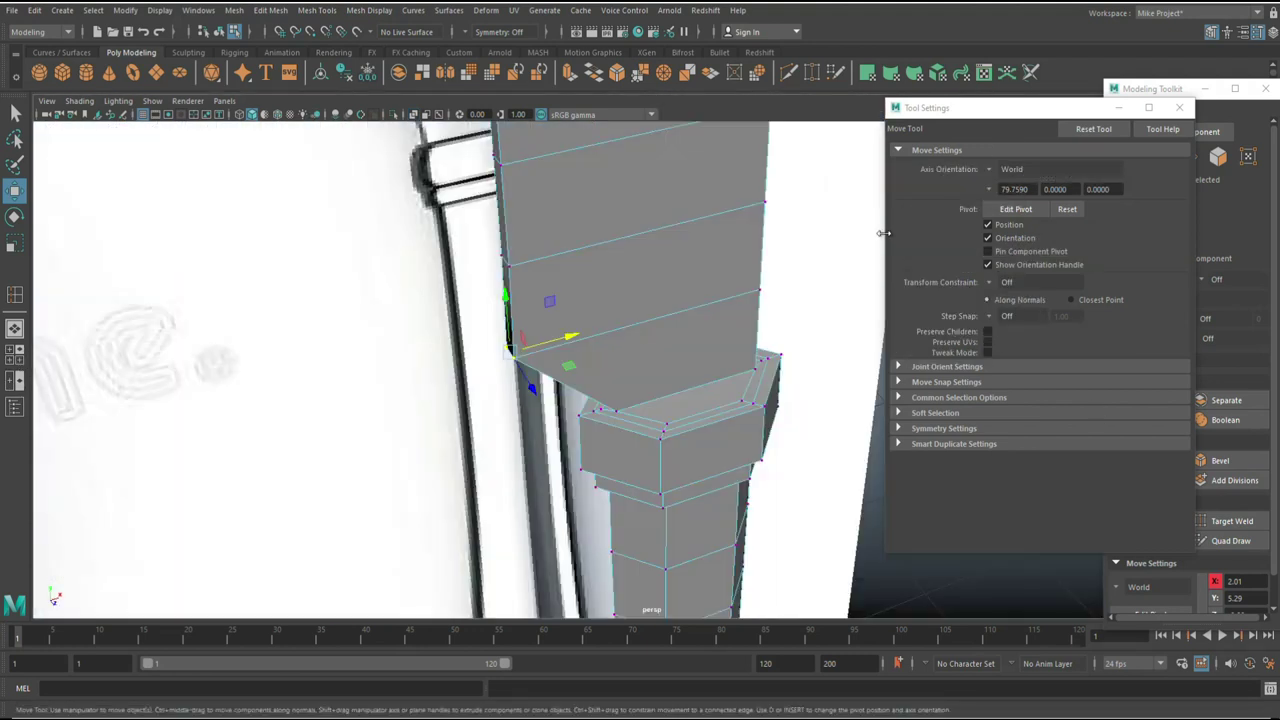
{"action": "left_click", "coordinate": [1180, 107]}
{"action": "left_click", "coordinate": [1265, 89]}
{"action": "scroll", "coordinate": [940, 277], "scroll_direction": "down", "scroll_amount": 5}
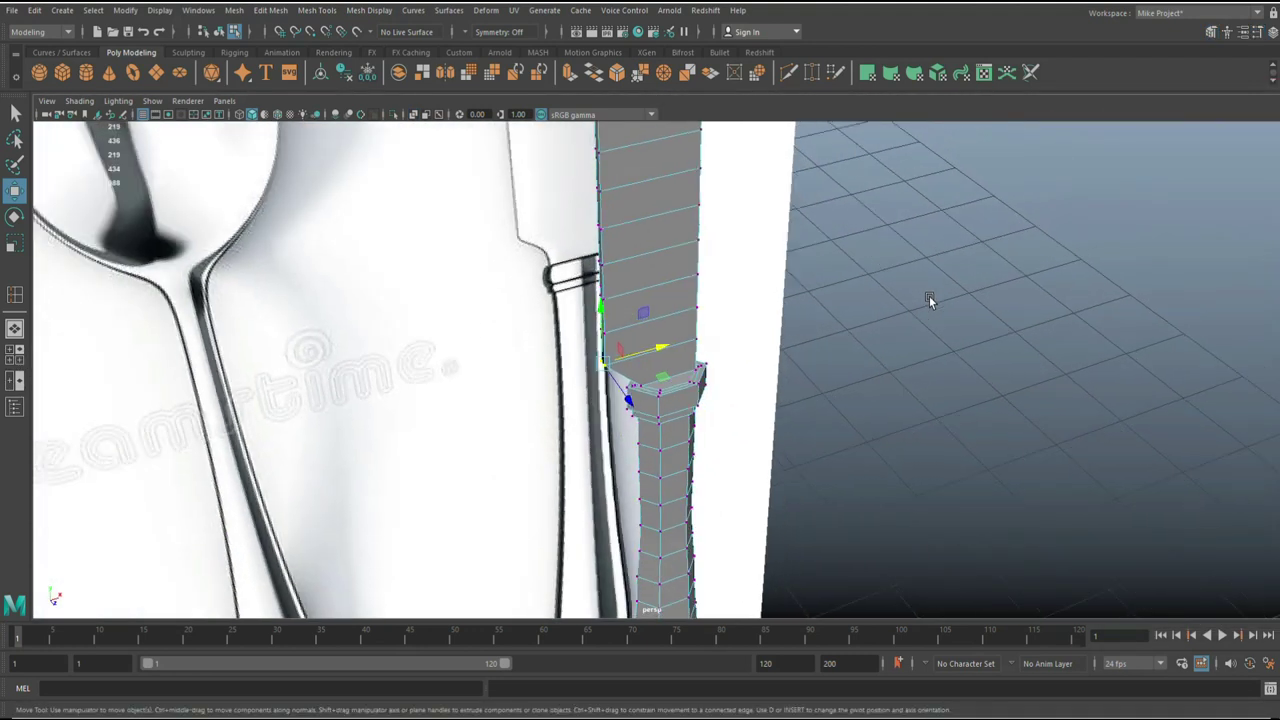
{"action": "left_click_drag", "start_coordinate": [912, 316], "coordinate": [709, 409], "text": "alt"}
{"action": "right_click_drag", "start_coordinate": [678, 322], "coordinate": [731, 298]}
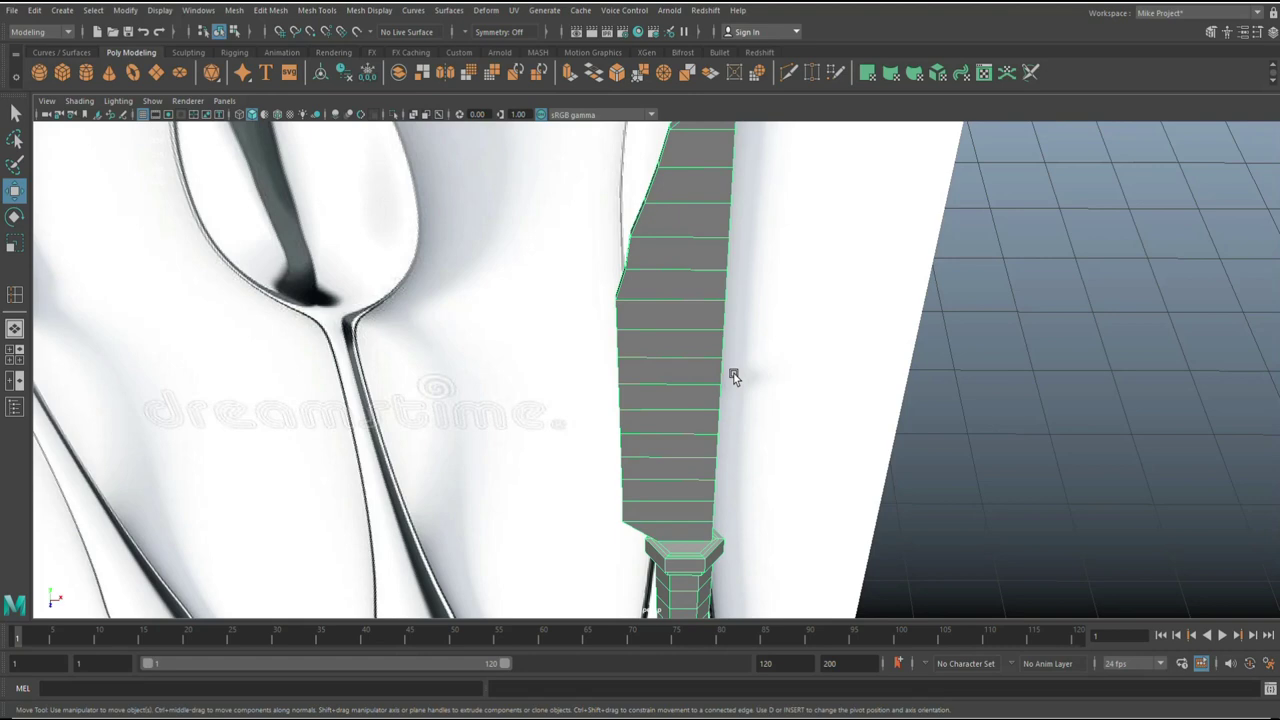
Step: Turn on smooth mesh preview for the knife, inspect the blade's shape, and reselect the knife
{"action": "key", "text": "3"}
{"action": "left_click", "coordinate": [963, 385]}
{"action": "scroll", "coordinate": [966, 386], "scroll_direction": "down", "scroll_amount": 5}
{"action": "left_click_drag", "start_coordinate": [957, 400], "coordinate": [903, 367], "text": "alt"}
{"action": "scroll", "coordinate": [886, 355], "scroll_direction": "up", "scroll_amount": 4}
{"action": "middle_click_drag", "start_coordinate": [871, 340], "coordinate": [868, 470], "text": "alt"}
{"action": "left_click", "coordinate": [673, 365]}
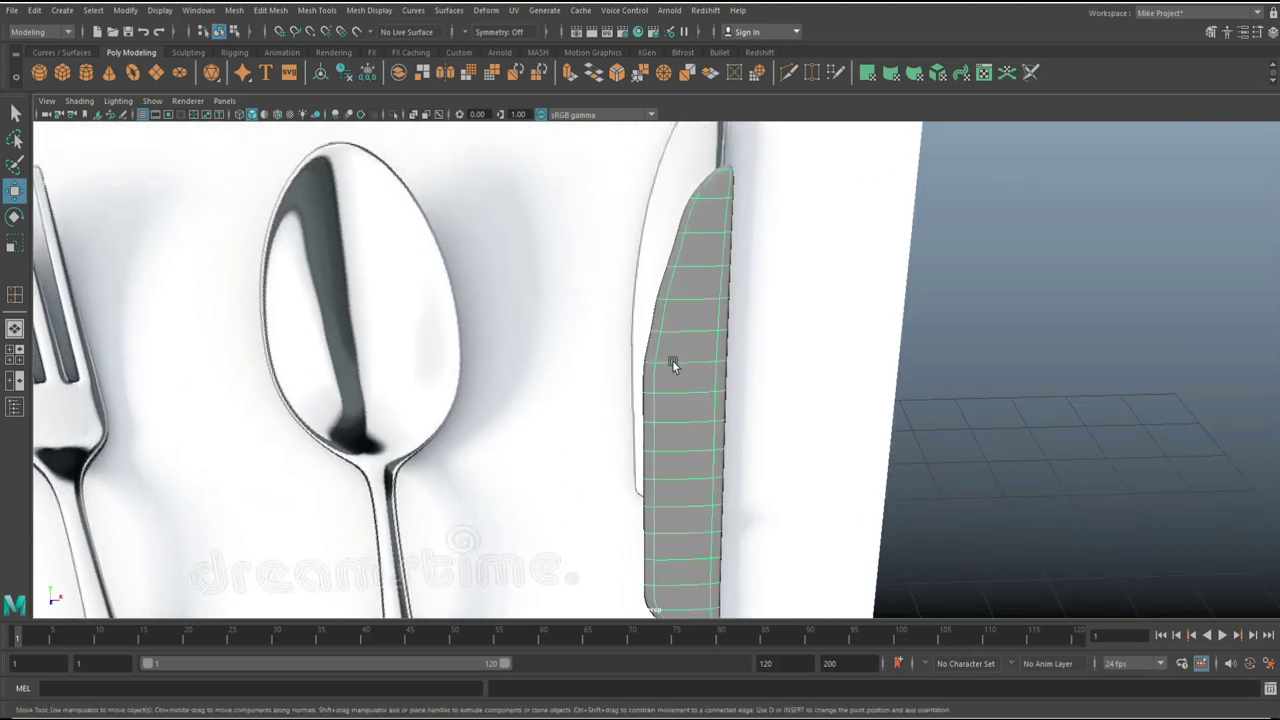
Step: Switch to the front view and display the smoothed knife opaque over the reference image
{"action": "left_click", "coordinate": [18, 355]}
{"action": "key", "text": "space"}
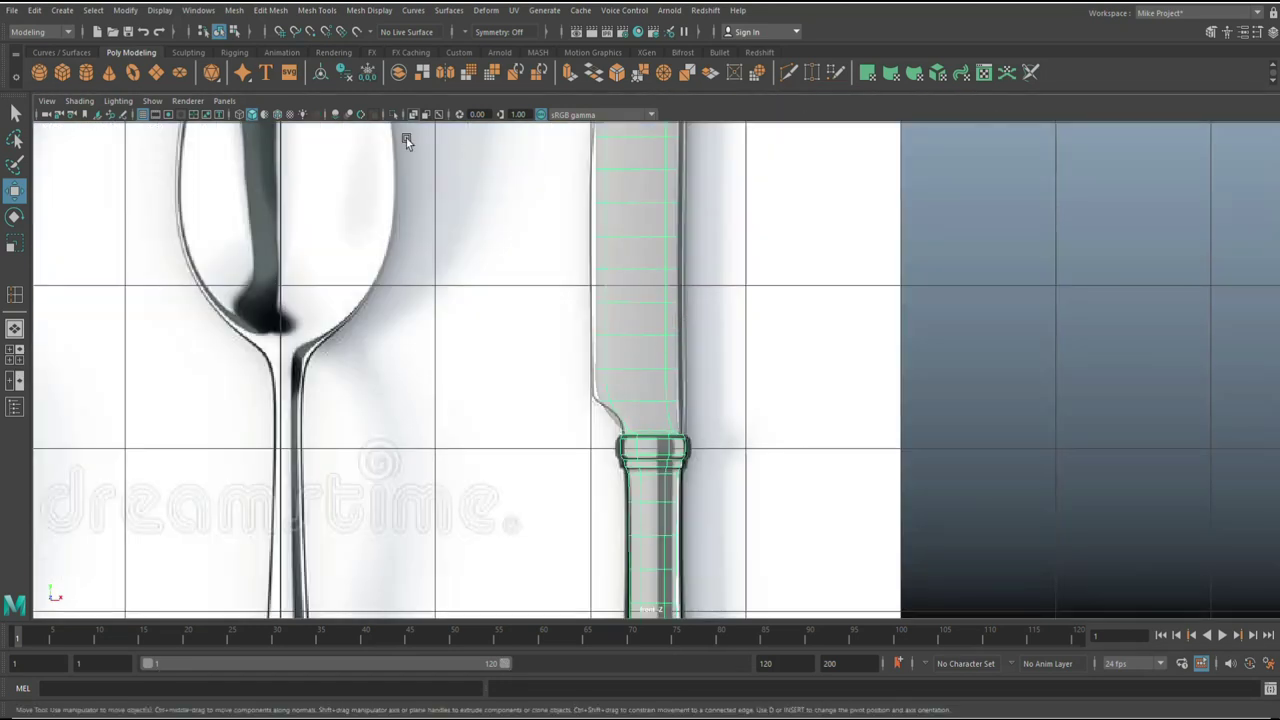
{"action": "key", "text": "5"}
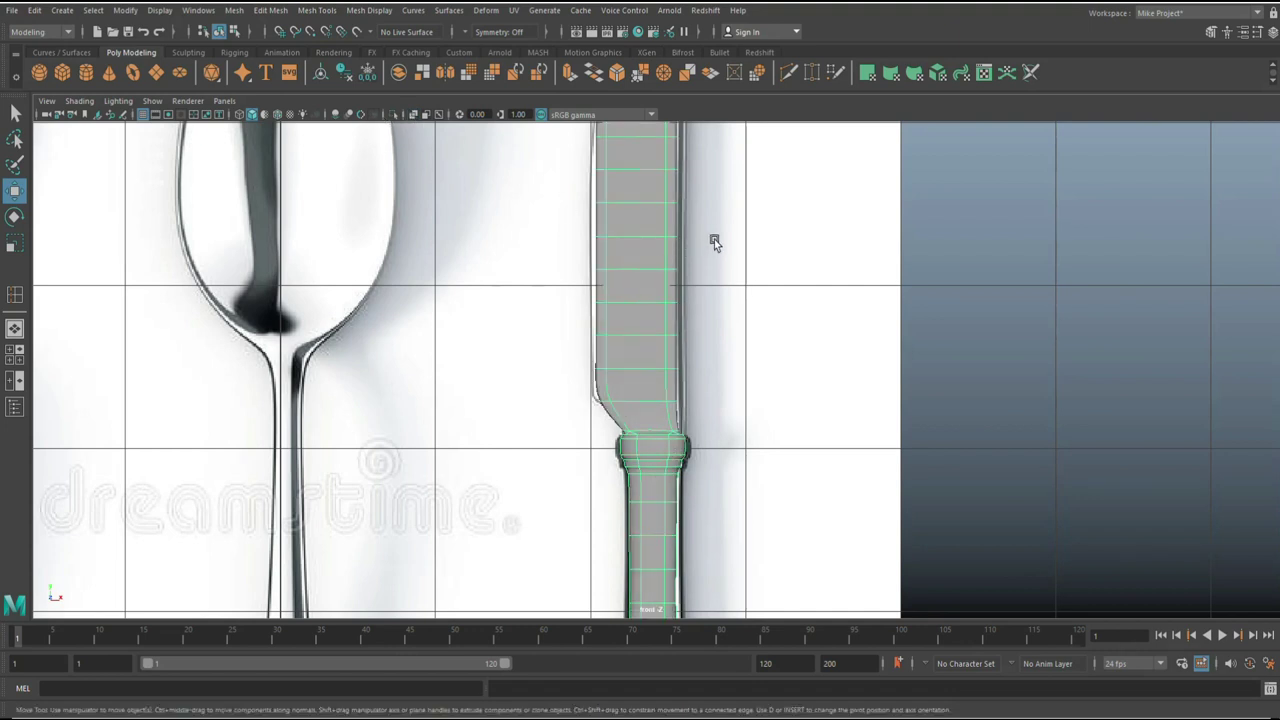
{"action": "scroll", "coordinate": [723, 466], "scroll_direction": "down", "scroll_amount": 3}
{"action": "scroll", "coordinate": [740, 490], "scroll_direction": "up", "scroll_amount": 6}
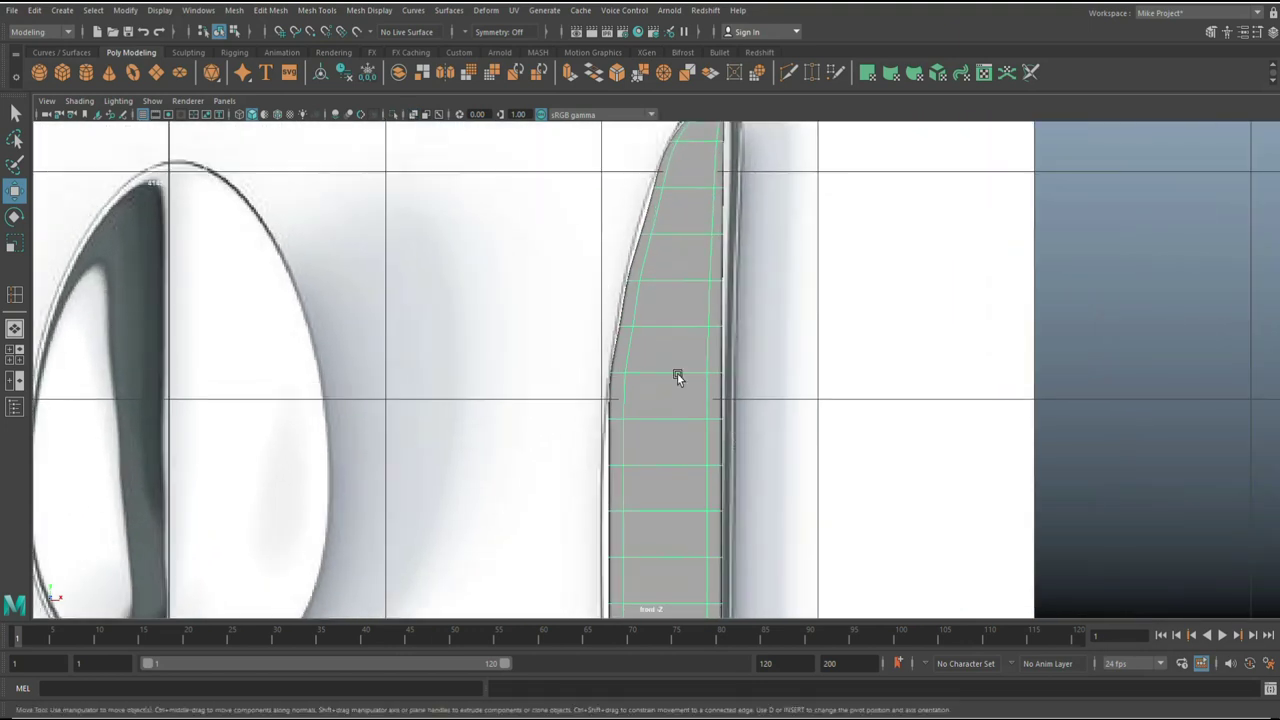
Step: Switch the knife to vertex mode and adjust the upper cutting-side vertices along X to fit the blade's curved outline
{"action": "right_click_drag", "start_coordinate": [633, 327], "coordinate": [563, 331]}
{"action": "left_click_drag", "start_coordinate": [609, 318], "coordinate": [676, 332]}
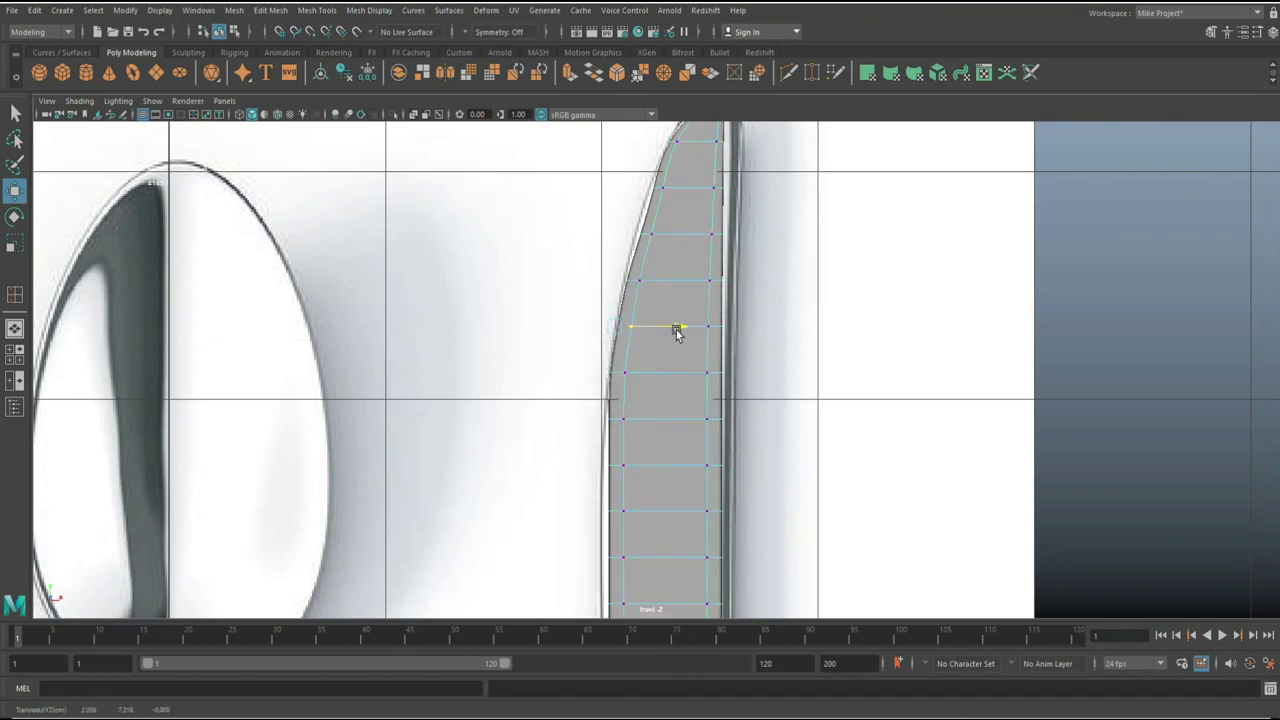
{"action": "left_click", "coordinate": [651, 234]}
{"action": "left_click_drag", "start_coordinate": [696, 237], "coordinate": [694, 238]}
{"action": "left_click_drag", "start_coordinate": [634, 176], "coordinate": [715, 188]}
{"action": "key", "text": "ctrl+z"}
Step: Move the run of vertices along the blade's straight cutting side along X to the reference outline
{"action": "middle_click_drag", "start_coordinate": [801, 391], "coordinate": [848, 237], "text": "alt"}
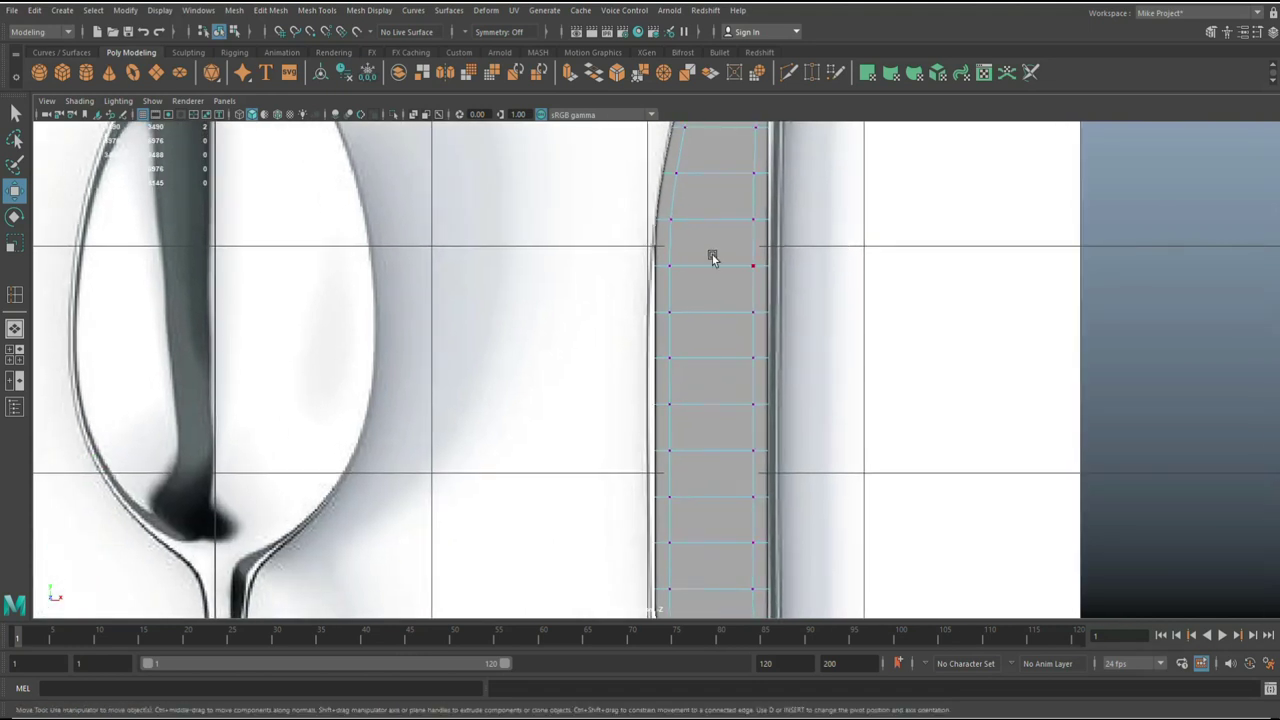
{"action": "scroll", "coordinate": [622, 256], "scroll_direction": "down", "scroll_amount": 6}
{"action": "scroll", "coordinate": [660, 343], "scroll_direction": "up", "scroll_amount": 4}
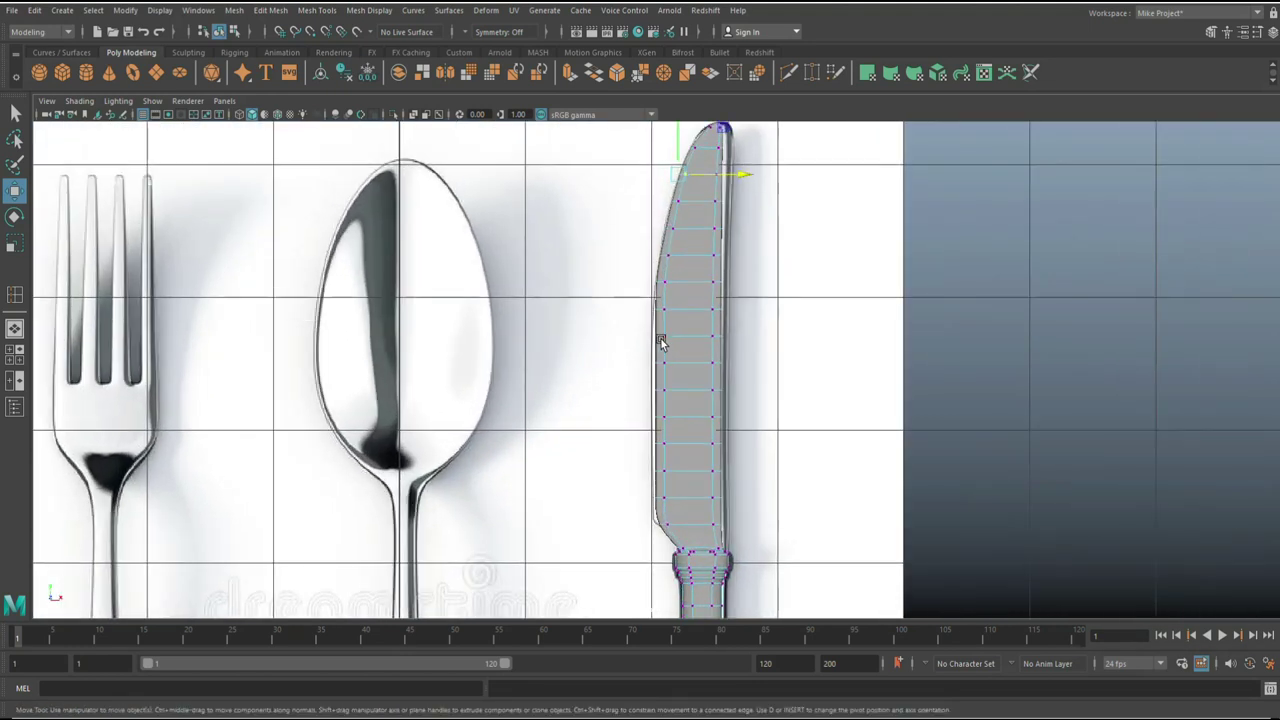
{"action": "scroll", "coordinate": [660, 343], "scroll_direction": "up", "scroll_amount": 1}
{"action": "left_click_drag", "start_coordinate": [662, 328], "coordinate": [678, 519]}
{"action": "left_click_drag", "start_coordinate": [721, 408], "coordinate": [716, 410]}
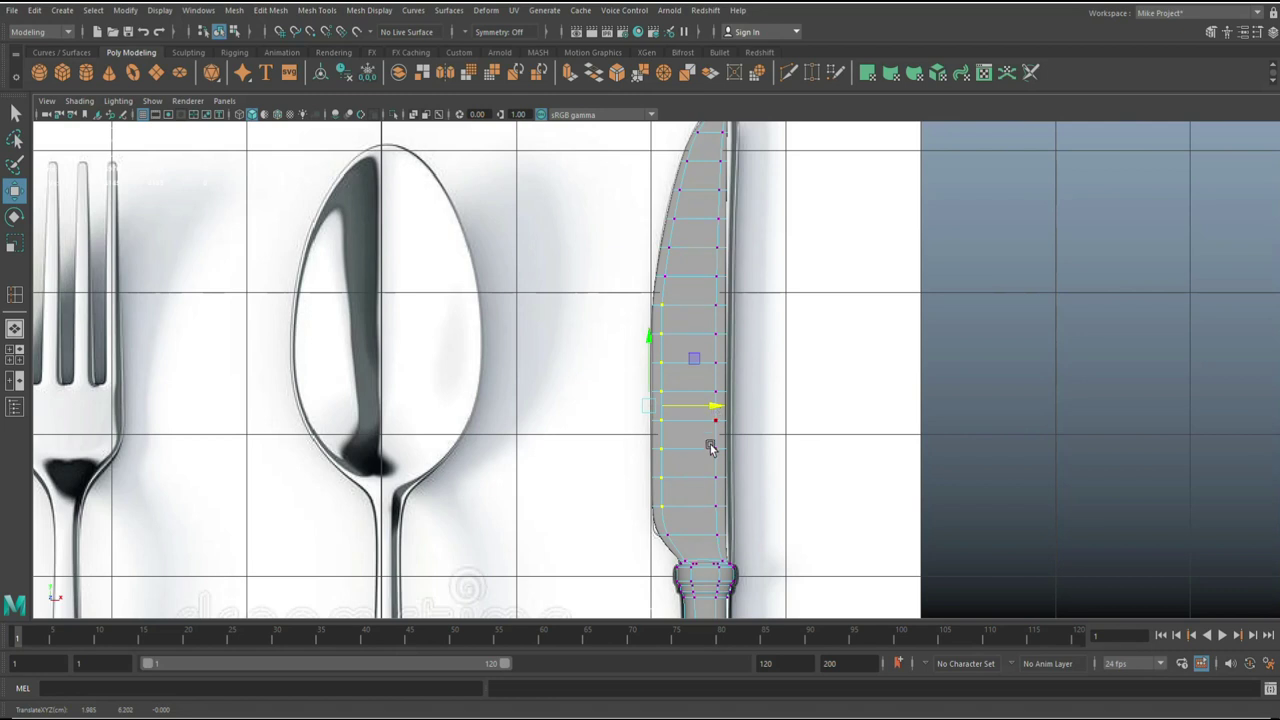
Step: Move the upper spine vertices outward along X, row by row from the blade tip, to match the reference's back edge
{"action": "middle_click_drag", "start_coordinate": [797, 315], "coordinate": [797, 458], "text": "alt"}
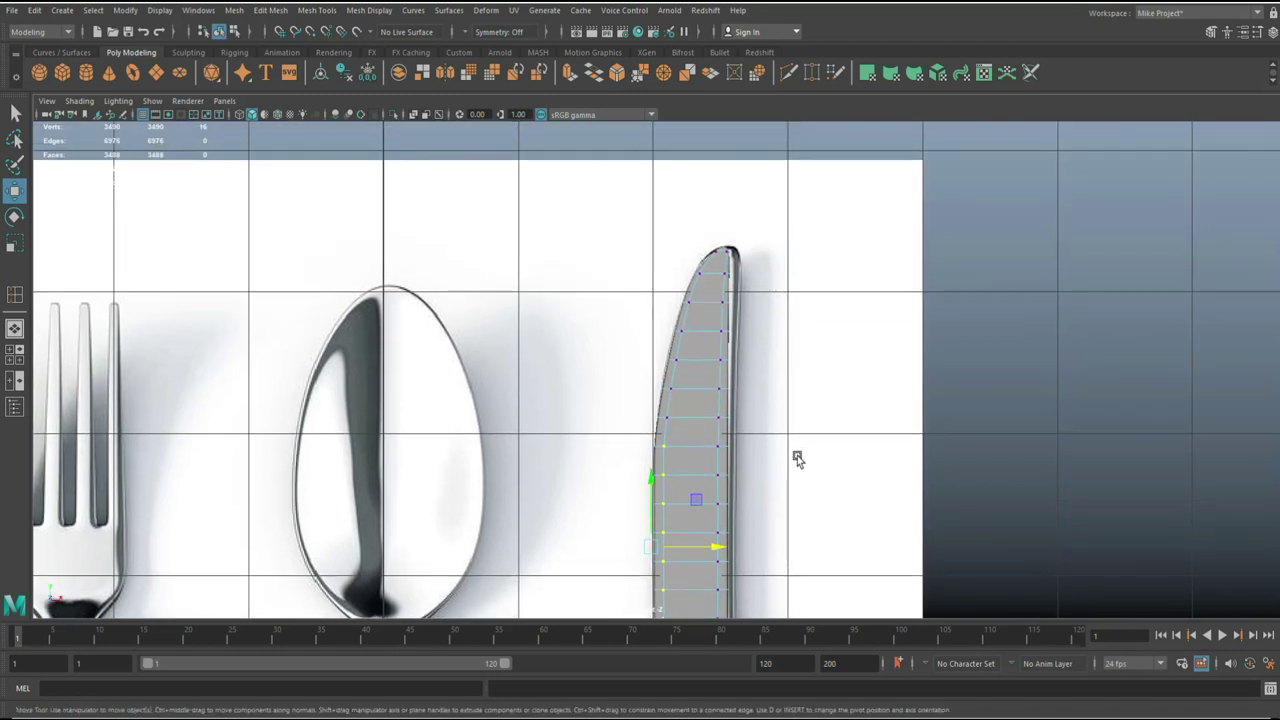
{"action": "scroll", "coordinate": [745, 258], "scroll_direction": "up", "scroll_amount": 2}
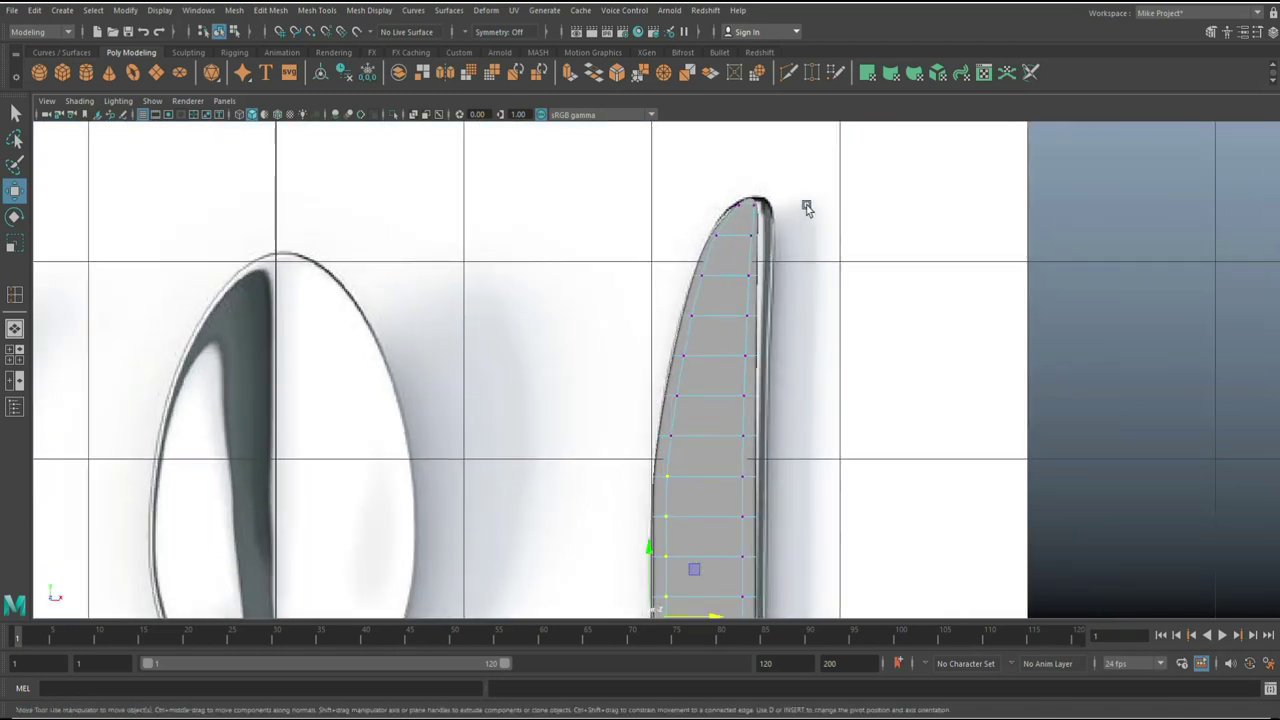
{"action": "left_click", "coordinate": [755, 203]}
{"action": "left_click_drag", "start_coordinate": [830, 197], "coordinate": [830, 358]}
{"action": "left_click", "coordinate": [750, 230]}
{"action": "left_click", "coordinate": [752, 265]}
{"action": "left_click", "coordinate": [748, 316]}
{"action": "left_click", "coordinate": [746, 355]}
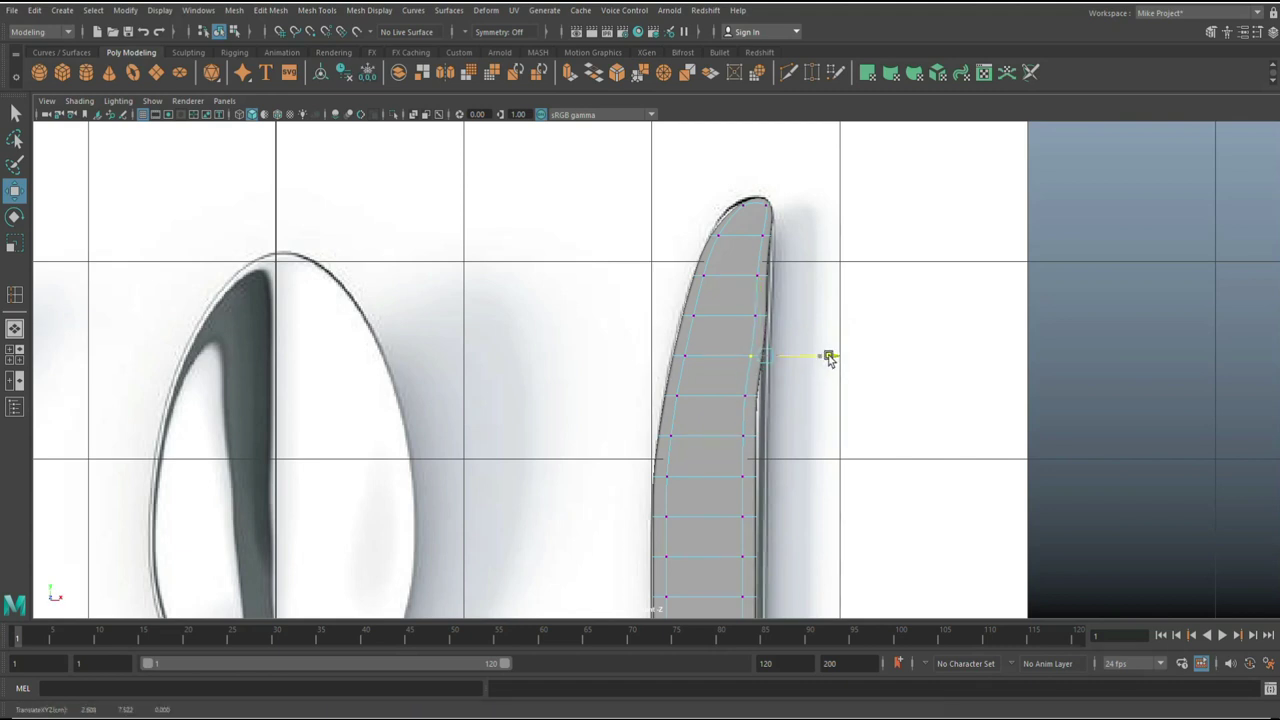
Step: Move the next three rows of spine vertices below outward along X toward the reference's back edge
{"action": "left_click", "coordinate": [745, 396]}
{"action": "left_click_drag", "start_coordinate": [826, 397], "coordinate": [829, 397]}
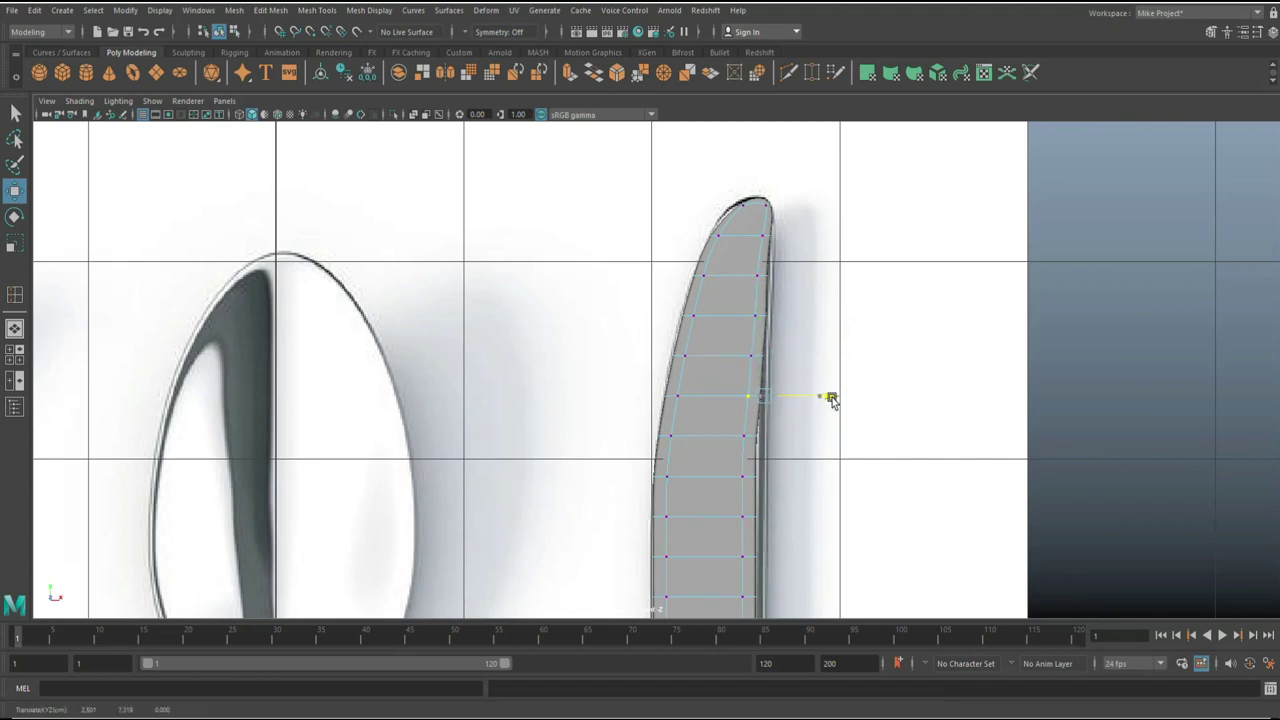
{"action": "left_click", "coordinate": [745, 436]}
{"action": "left_click", "coordinate": [743, 476]}
{"action": "left_click_drag", "start_coordinate": [821, 478], "coordinate": [826, 483]}
Step: Move the remaining lower spine vertices outward along X, and align the row directly above them with the blade's back edge
{"action": "middle_click_drag", "start_coordinate": [851, 486], "coordinate": [826, 272], "text": "alt"}
{"action": "left_click_drag", "start_coordinate": [705, 280], "coordinate": [738, 588]}
{"action": "left_click_drag", "start_coordinate": [789, 430], "coordinate": [796, 437]}
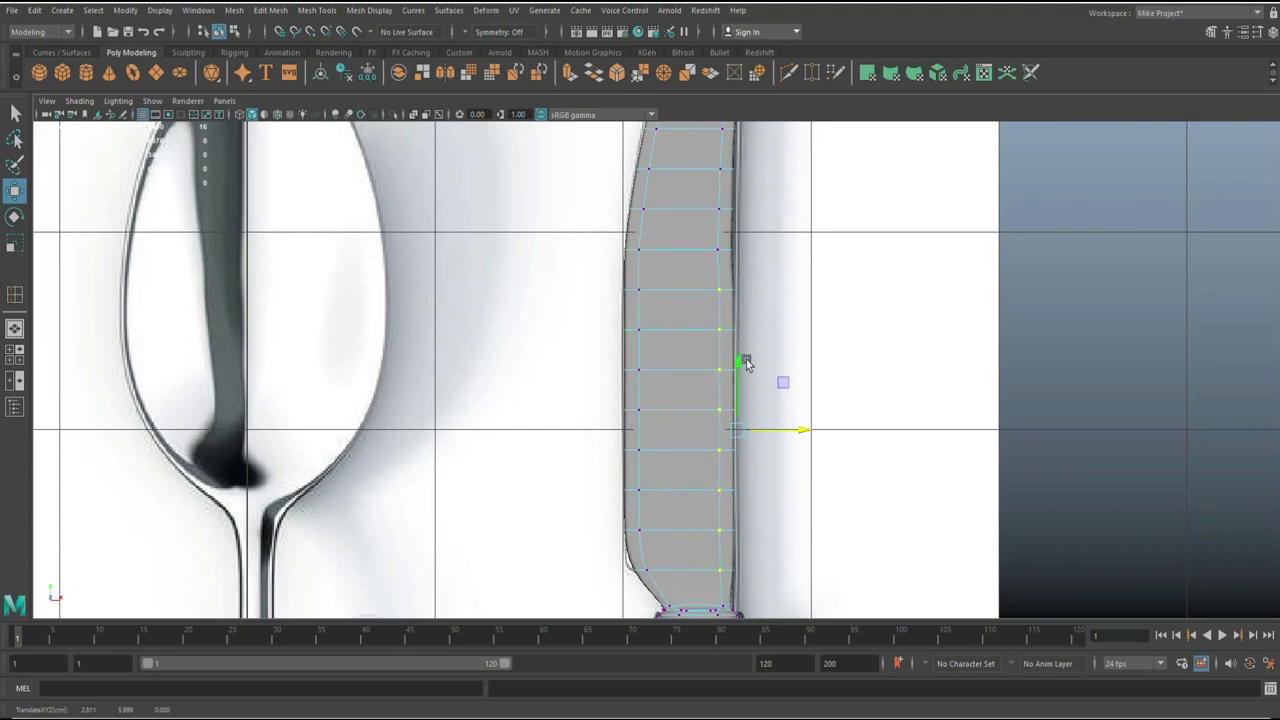
{"action": "left_click", "coordinate": [704, 248]}
{"action": "left_click_drag", "start_coordinate": [801, 249], "coordinate": [800, 253]}
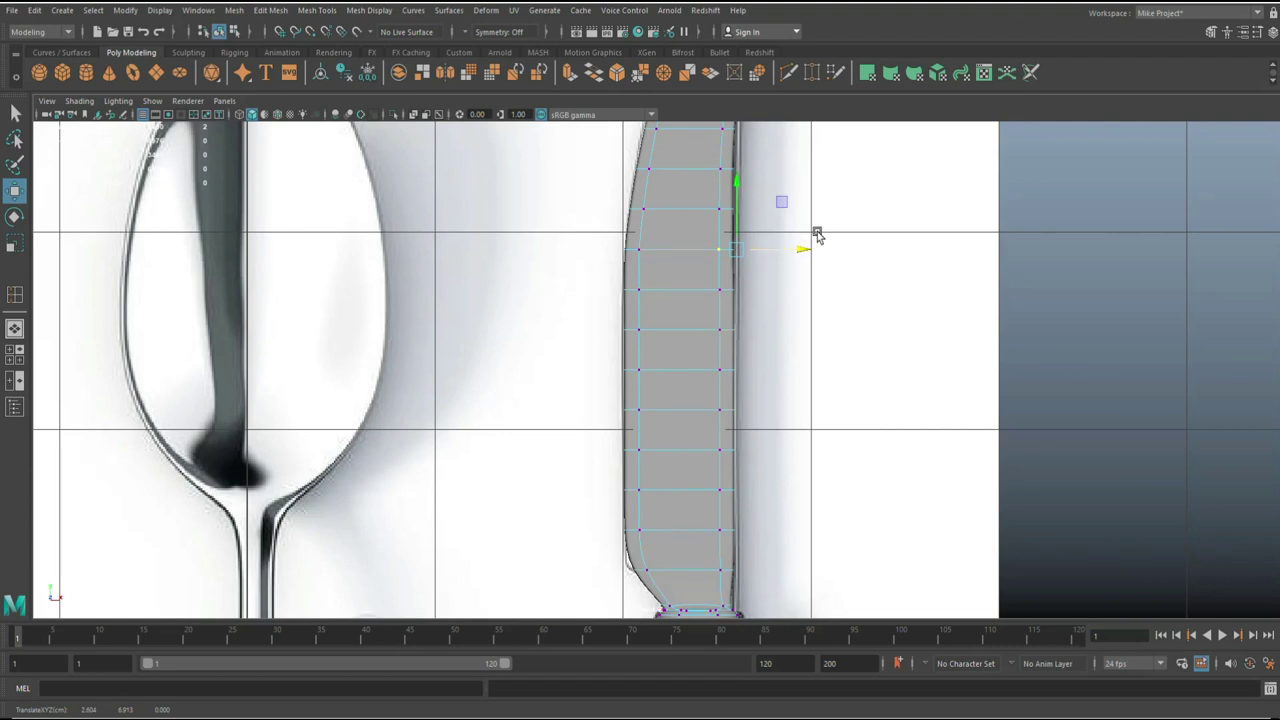
Step: Fine-tune the spine vertices midway up the curved upper blade along X to smooth the back edge
{"action": "middle_click_drag", "start_coordinate": [820, 234], "coordinate": [826, 429], "text": "alt"}
{"action": "scroll", "coordinate": [826, 429], "scroll_direction": "up", "scroll_amount": 1}
{"action": "left_click", "coordinate": [757, 405]}
{"action": "left_click", "coordinate": [808, 398]}
{"action": "key", "text": "Up"}
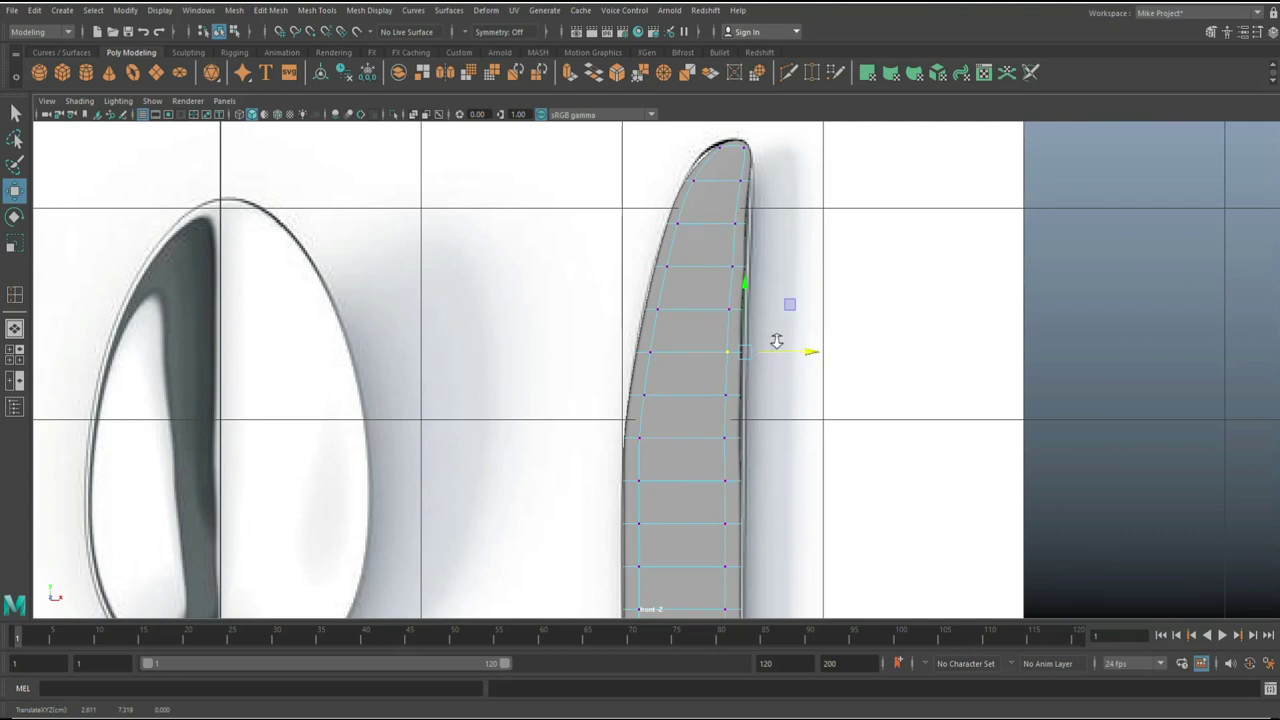
Step: Scale up the vertex row where the lower handle starts to widen to match the reference outline
{"action": "scroll", "coordinate": [777, 341], "scroll_direction": "down", "scroll_amount": 8}
{"action": "middle_click_drag", "start_coordinate": [779, 435], "coordinate": [766, 177], "text": "alt"}
{"action": "scroll", "coordinate": [736, 298], "scroll_direction": "up", "scroll_amount": 4}
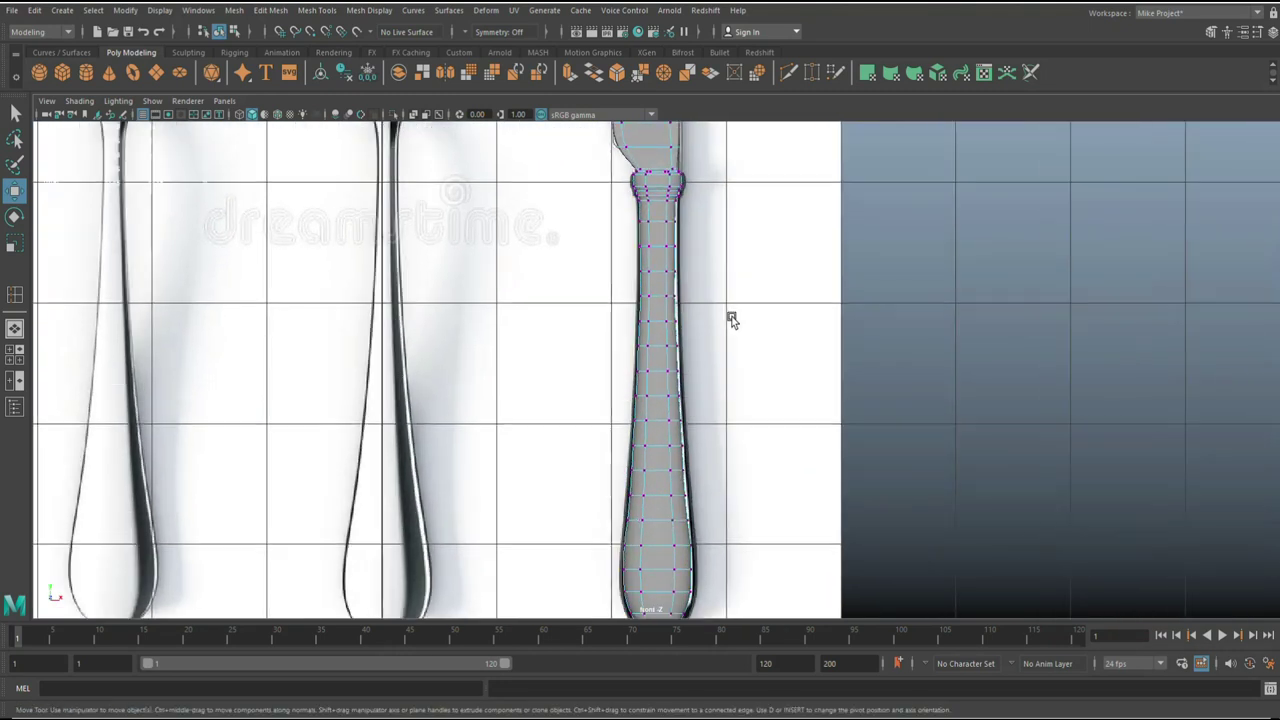
{"action": "scroll", "coordinate": [731, 318], "scroll_direction": "up", "scroll_amount": 1}
{"action": "middle_click_drag", "start_coordinate": [766, 420], "coordinate": [785, 265], "text": "alt"}
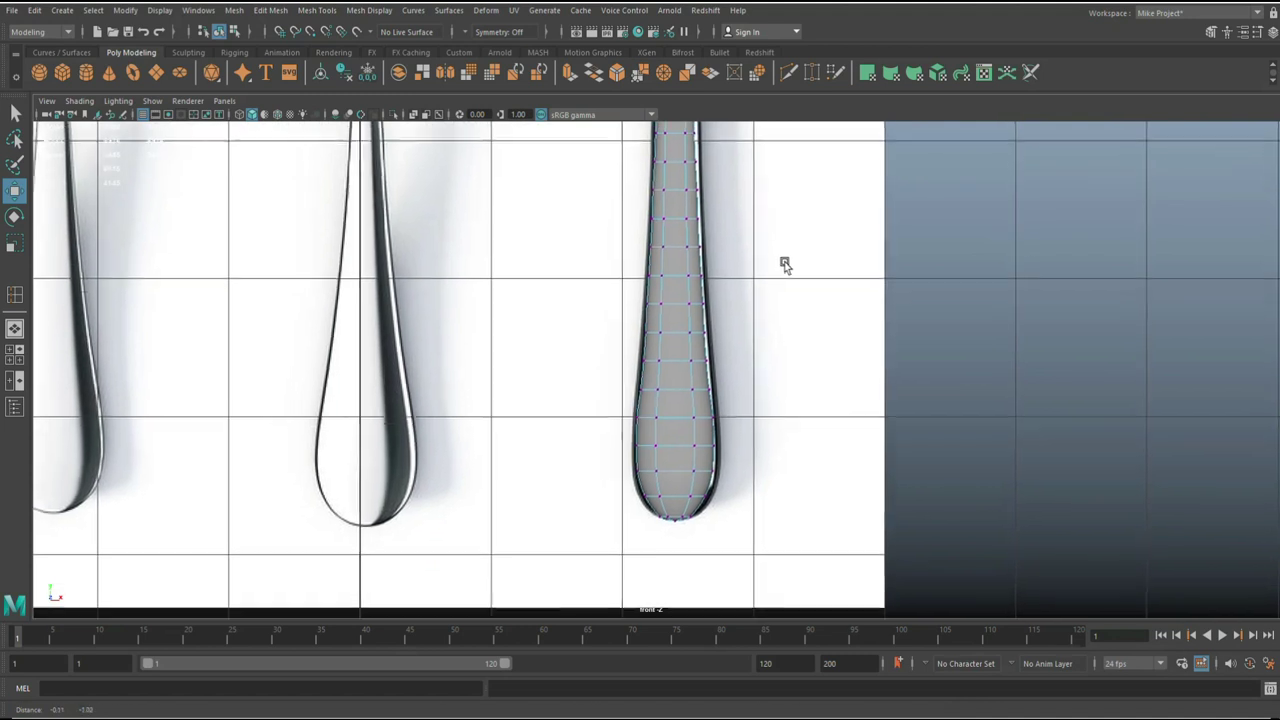
{"action": "scroll", "coordinate": [786, 351], "scroll_direction": "up", "scroll_amount": 1}
{"action": "scroll", "coordinate": [651, 363], "scroll_direction": "up", "scroll_amount": 2}
{"action": "double_click", "coordinate": [719, 360]}
{"action": "key", "text": "r"}
{"action": "left_click_drag", "start_coordinate": [686, 363], "coordinate": [683, 366]}
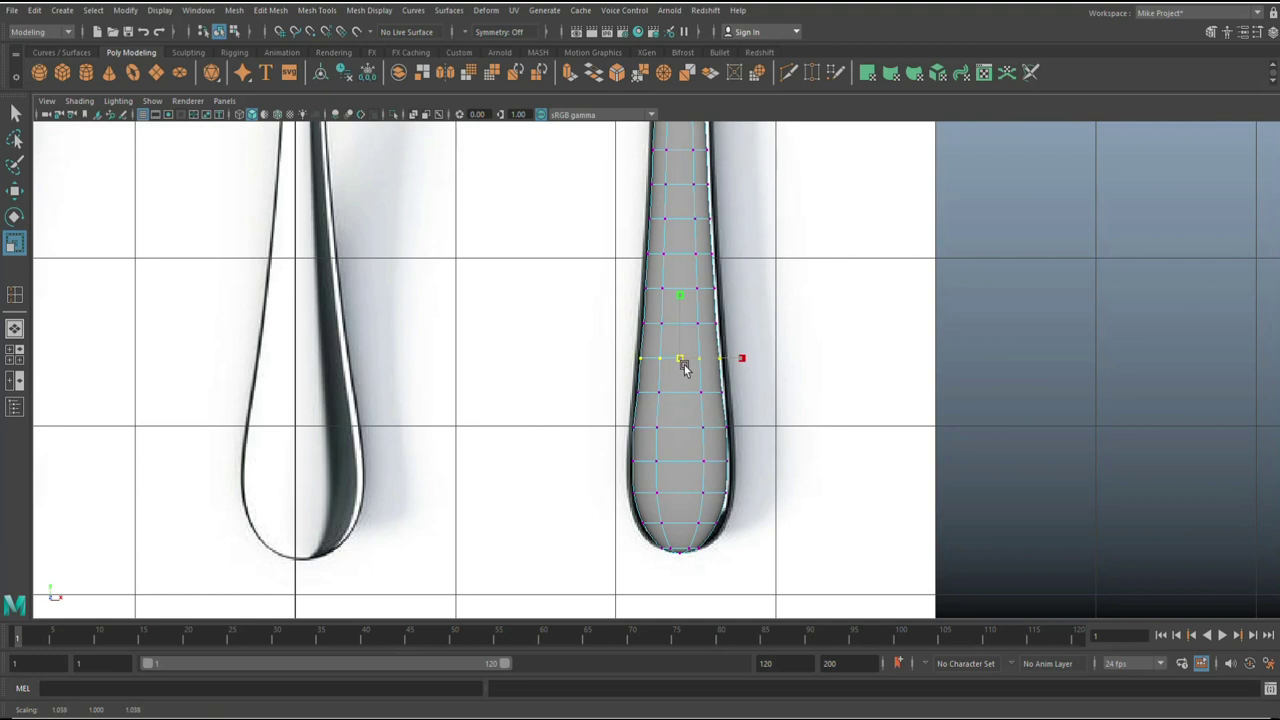
Step: Scale the next vertex row below and the row at the handle's widest part to fit the reference outline
{"action": "left_click_drag", "start_coordinate": [580, 382], "coordinate": [784, 397]}
{"action": "left_click_drag", "start_coordinate": [680, 393], "coordinate": [681, 394]}
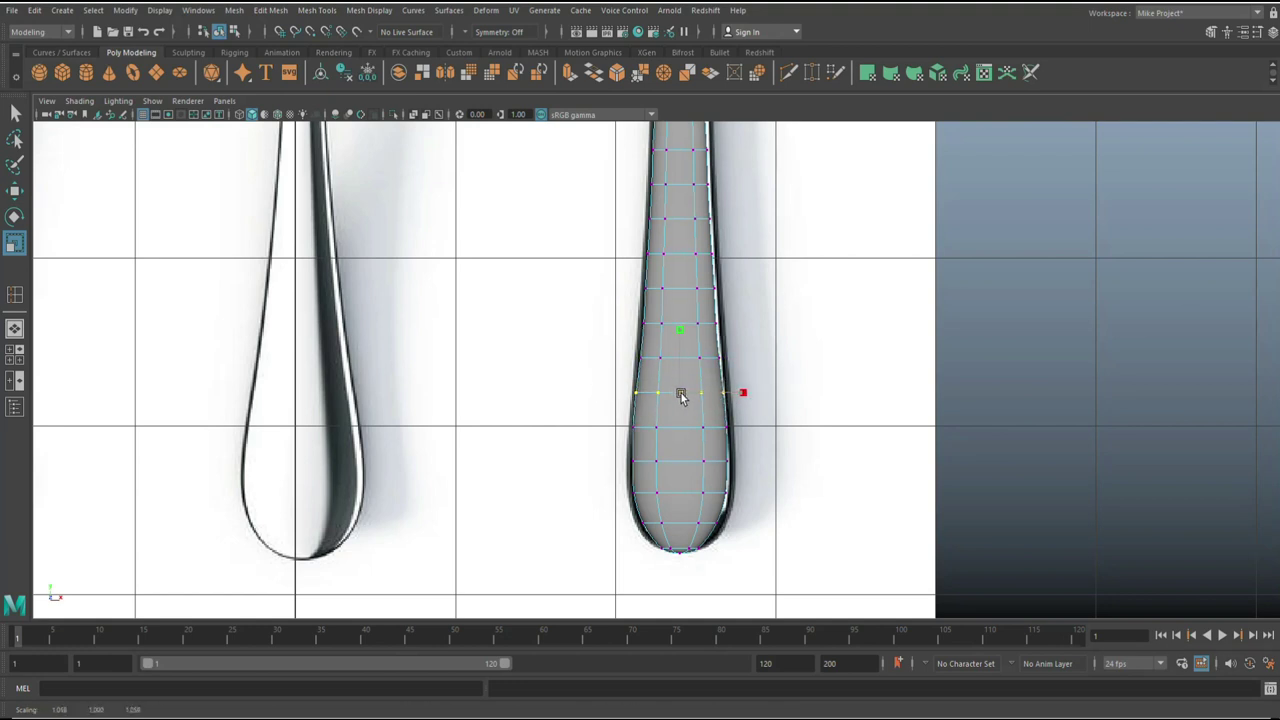
{"action": "double_click", "coordinate": [652, 462]}
{"action": "left_click_drag", "start_coordinate": [682, 461], "coordinate": [684, 465]}
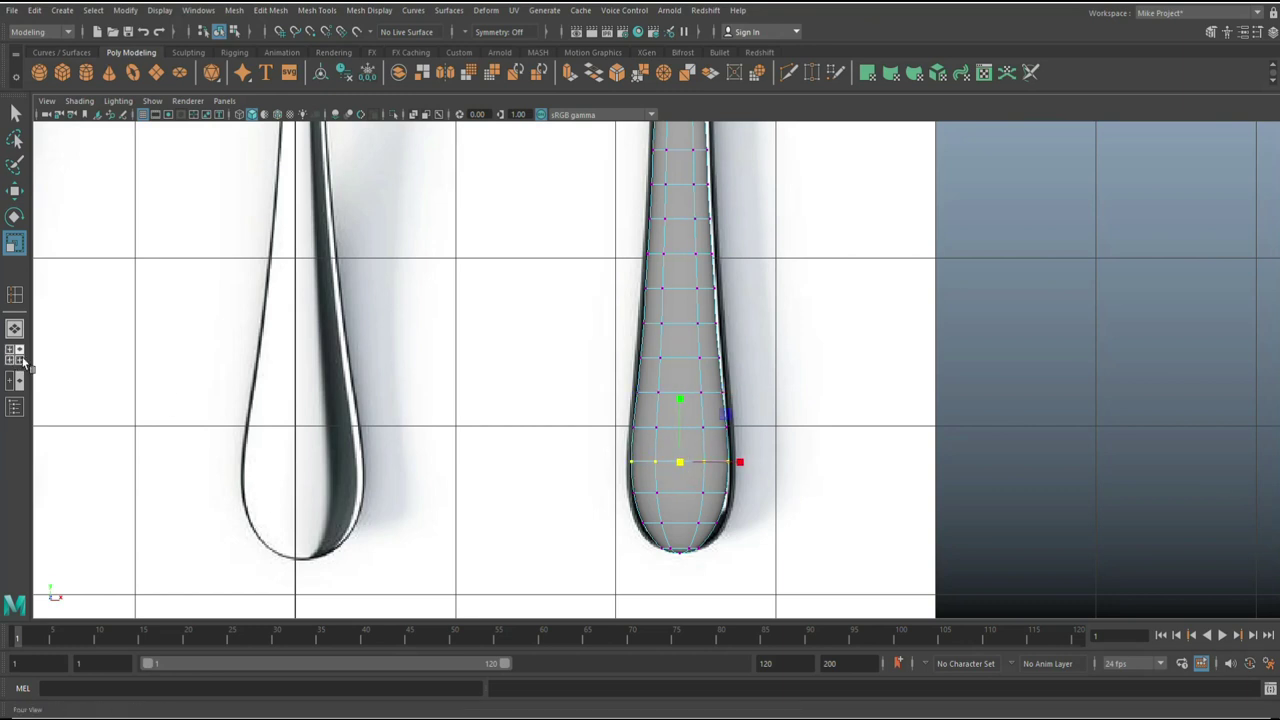
Step: Inspect the knife in the perspective view with smooth mesh preview turned off
{"action": "key", "text": "space"}
{"action": "key", "text": "space"}
{"action": "mouse_move", "coordinate": [917, 353]}
{"action": "left_mouse_down", "text": "alt"}
{"action": "mouse_move", "coordinate": [1010, 381]}
{"action": "mouse_move", "coordinate": [1014, 334]}
{"action": "mouse_move", "coordinate": [986, 311]}
{"action": "mouse_move", "coordinate": [932, 368]}
{"action": "left_mouse_up", "text": "alt"}
{"action": "key", "text": "1"}
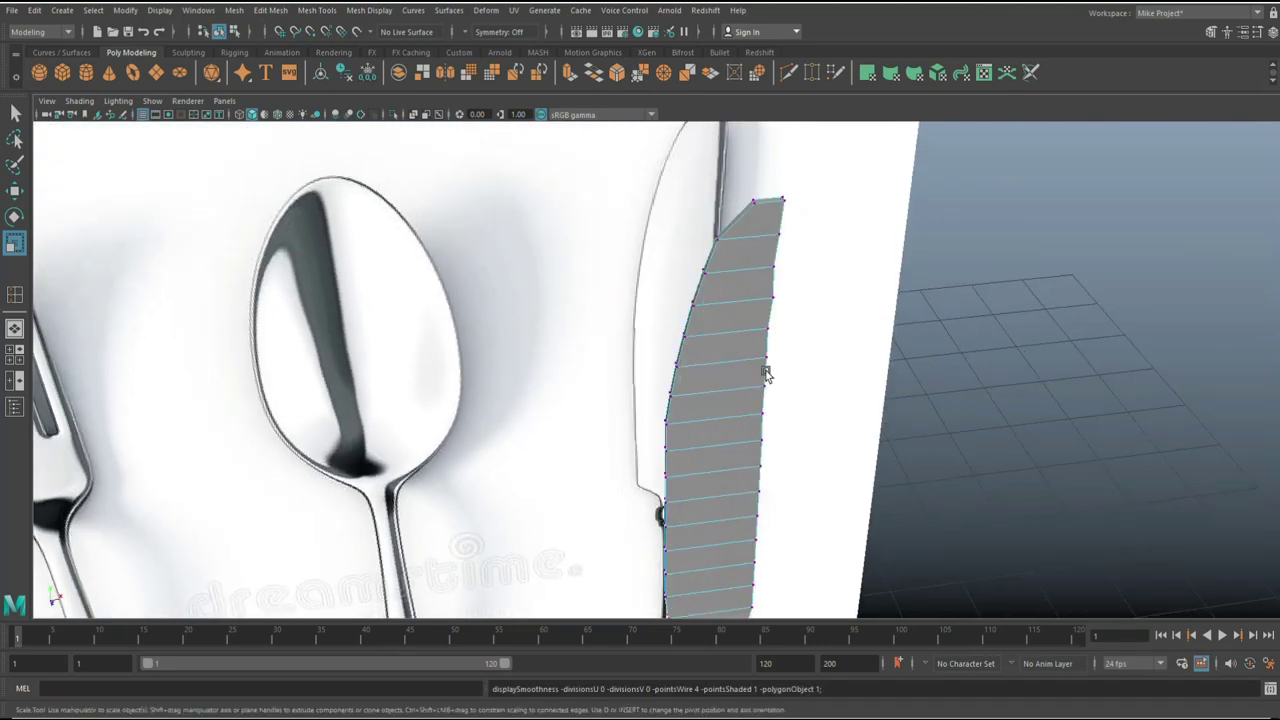
{"action": "left_click_drag", "start_coordinate": [860, 387], "coordinate": [884, 430], "text": "alt"}
{"action": "scroll", "coordinate": [955, 464], "scroll_direction": "up", "scroll_amount": 4}
{"action": "scroll", "coordinate": [736, 312], "scroll_direction": "up", "scroll_amount": 3}
Step: Switch the knife to object mode, turn on smooth mesh preview, and view it against the whole cutlery reference
{"action": "right_click_drag", "start_coordinate": [736, 312], "coordinate": [800, 283]}
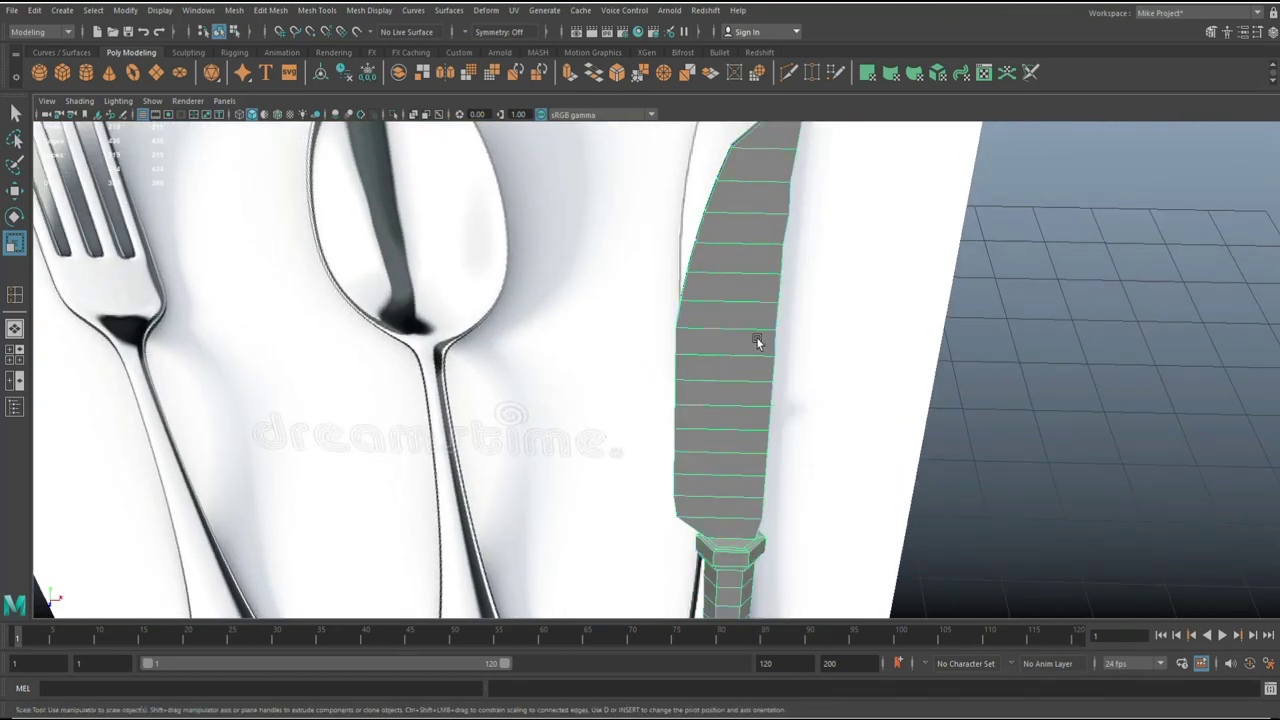
{"action": "key", "text": "3"}
{"action": "left_click_drag", "start_coordinate": [985, 338], "coordinate": [913, 341], "text": "alt"}
{"action": "right_click_drag", "start_coordinate": [913, 341], "coordinate": [972, 316], "text": "alt"}
{"action": "middle_click_drag", "start_coordinate": [972, 316], "coordinate": [979, 301], "text": "alt"}
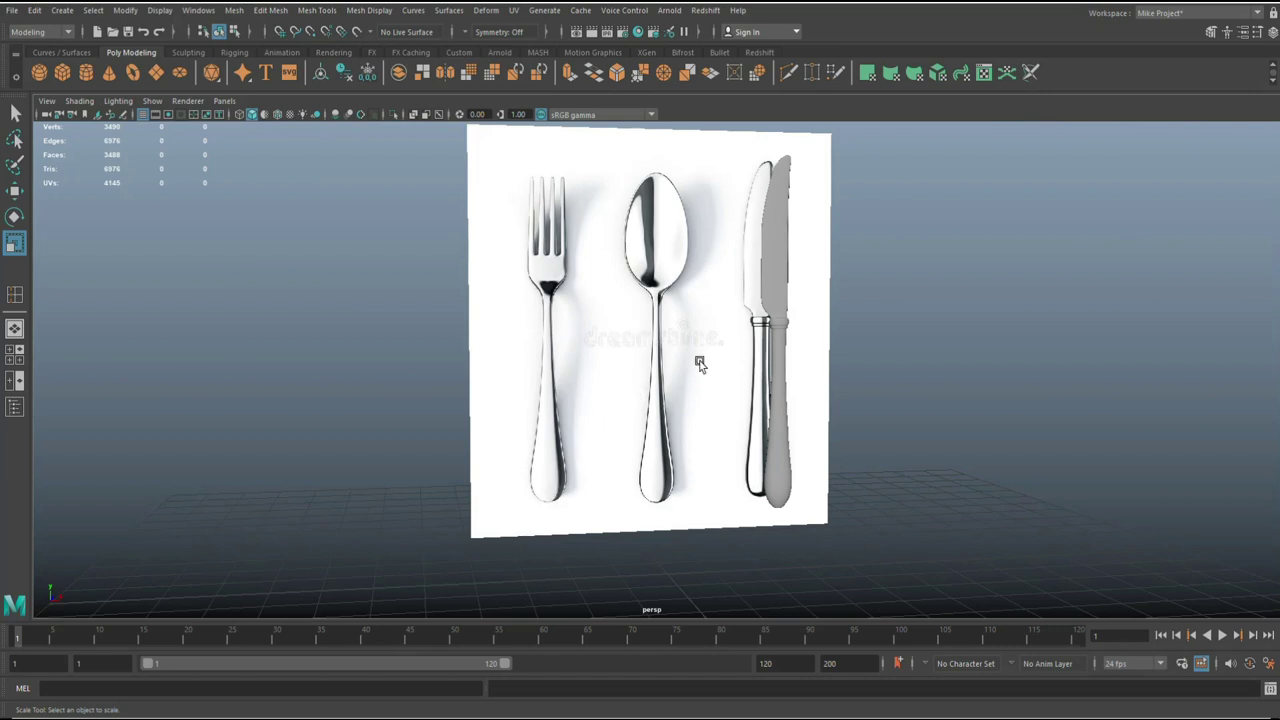
Step: Create a polygon cube and raise it along Y onto the lower end of the spoon's handle, checking it in the front view
{"action": "left_click", "coordinate": [64, 75]}
{"action": "key", "text": "w"}
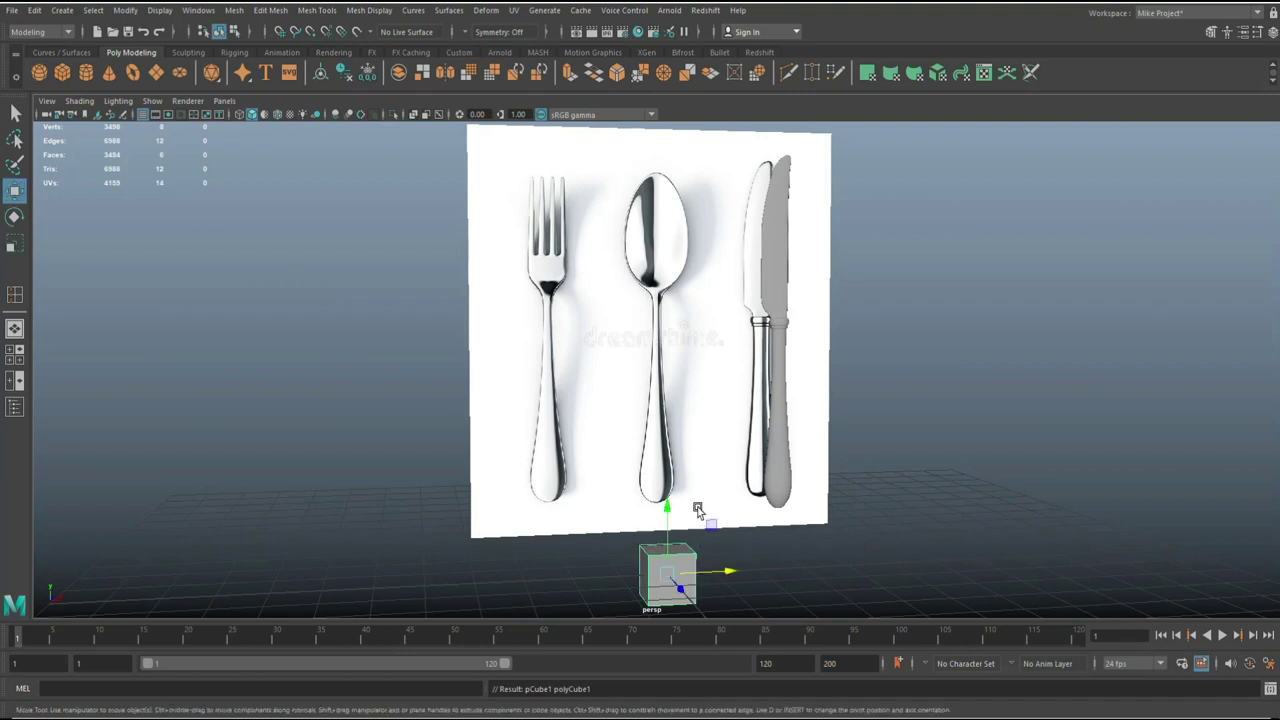
{"action": "left_click_drag", "start_coordinate": [670, 504], "coordinate": [670, 423]}
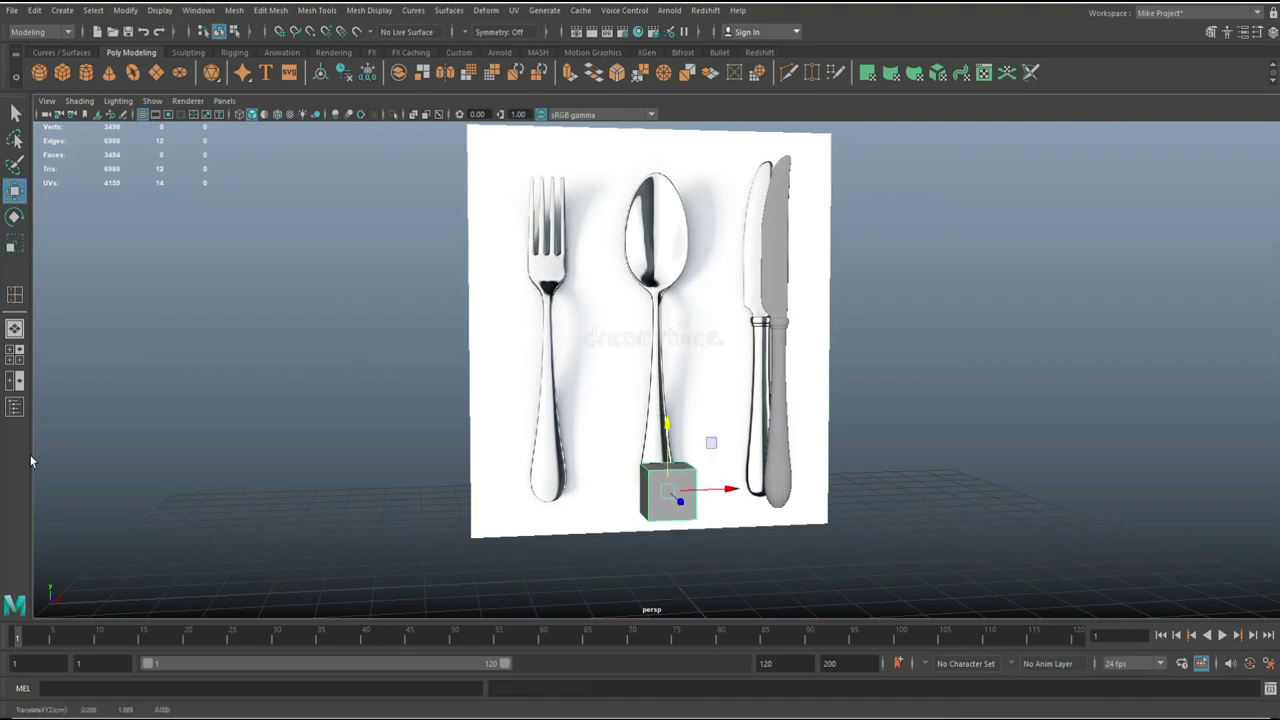
{"action": "left_click", "coordinate": [15, 354]}
{"action": "key", "text": "space"}
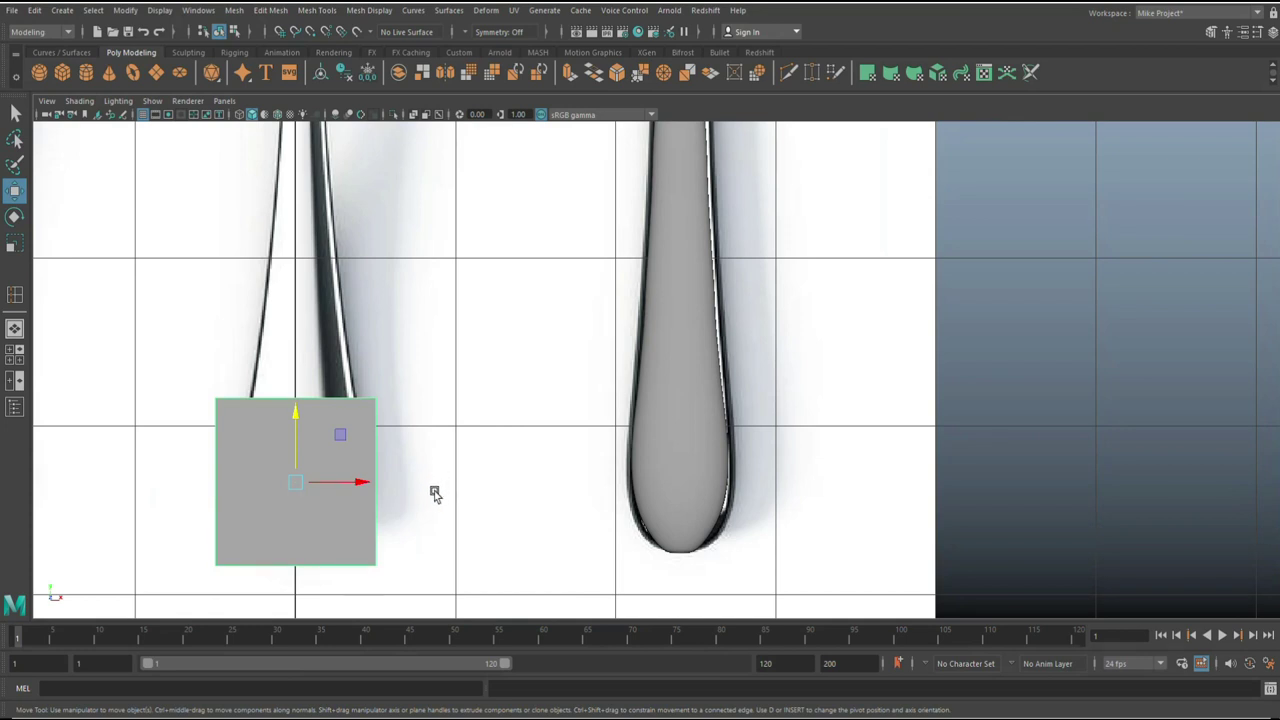
{"action": "scroll", "coordinate": [434, 494], "scroll_direction": "down", "scroll_amount": 8}
{"action": "left_click_drag", "start_coordinate": [620, 358], "coordinate": [632, 334]}
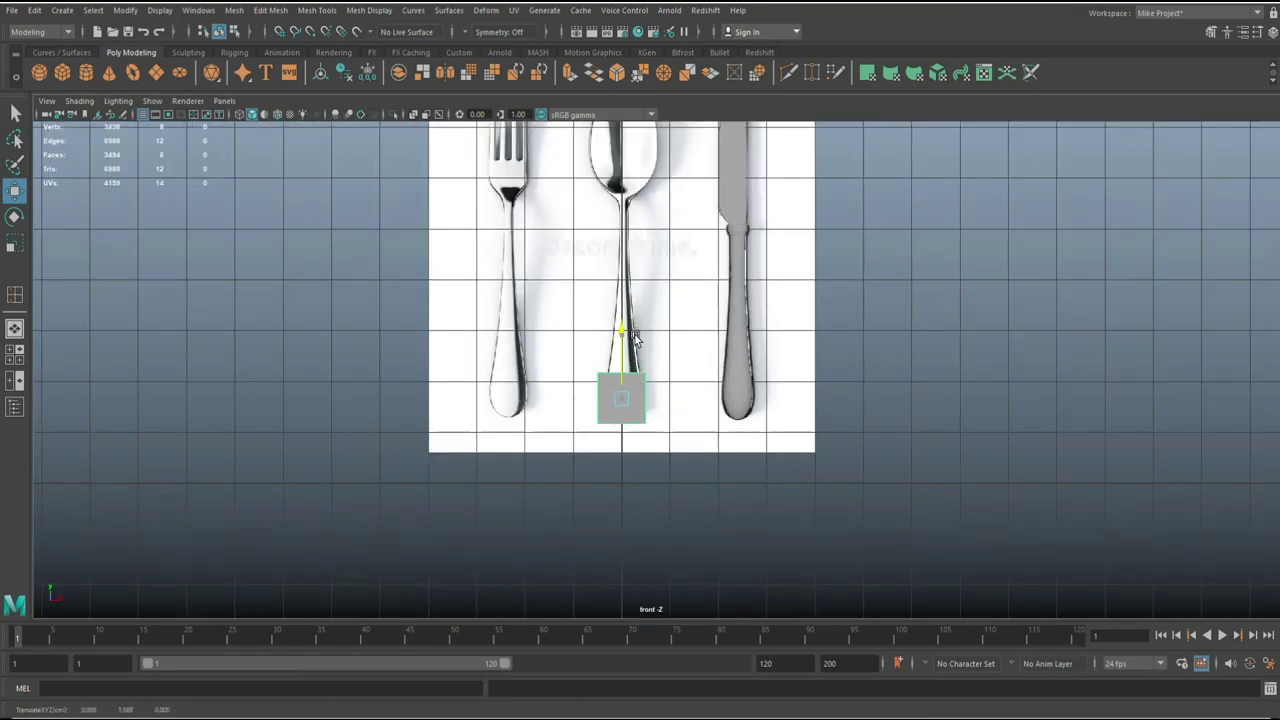
{"action": "scroll", "coordinate": [646, 351], "scroll_direction": "up", "scroll_amount": 4}
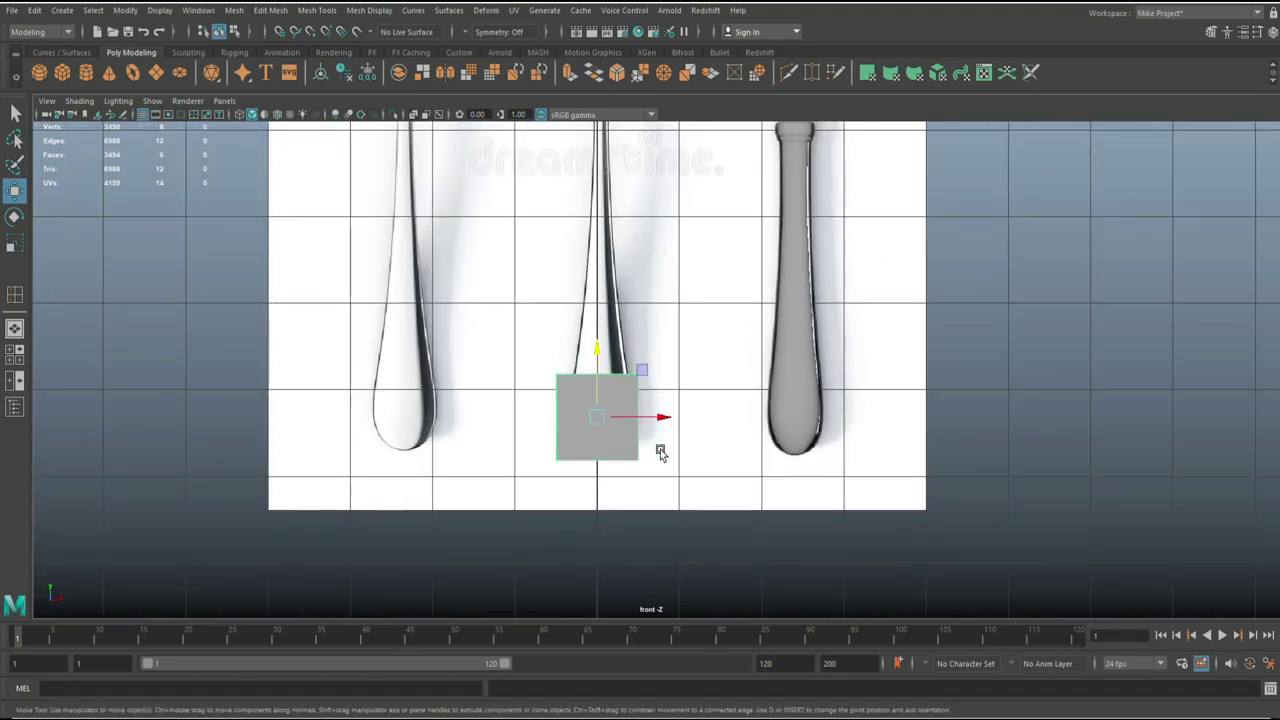
Step: Scale the cube uniformly to about 0.68 and position it over the lower end of the spoon's handle
{"action": "left_click_drag", "start_coordinate": [663, 421], "coordinate": [576, 428]}
{"action": "key", "text": "r"}
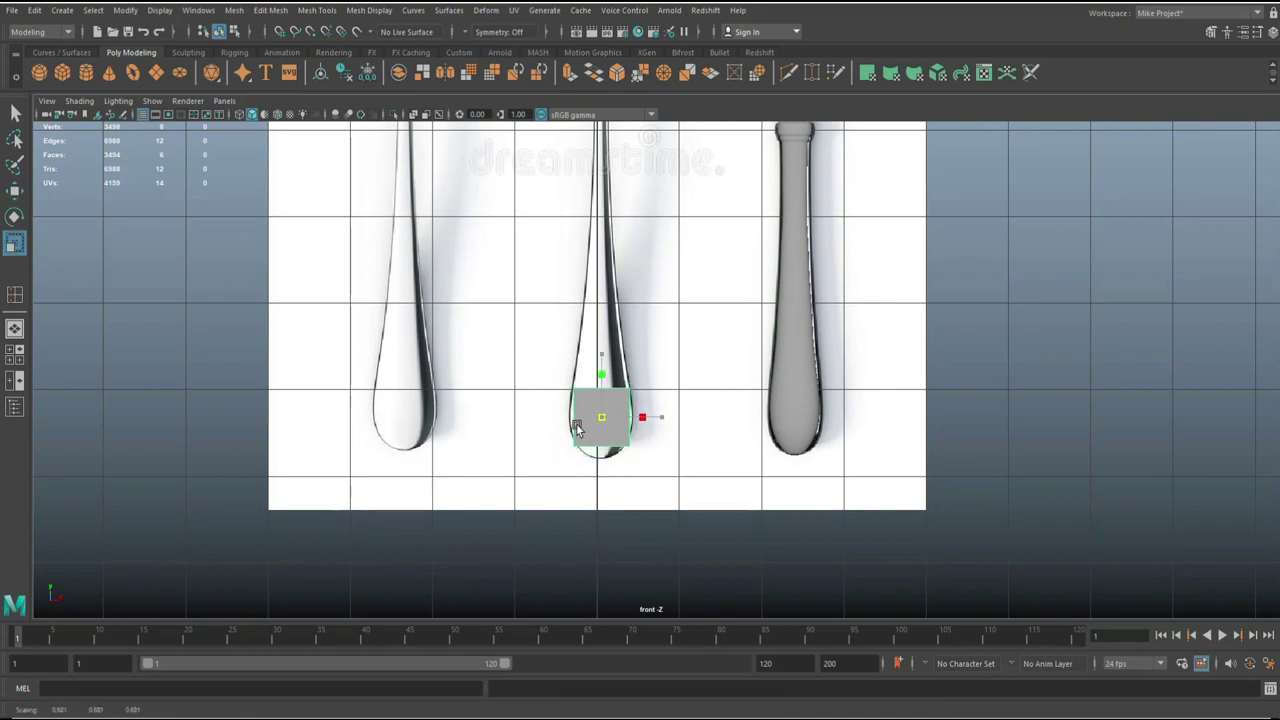
{"action": "key", "text": "f"}
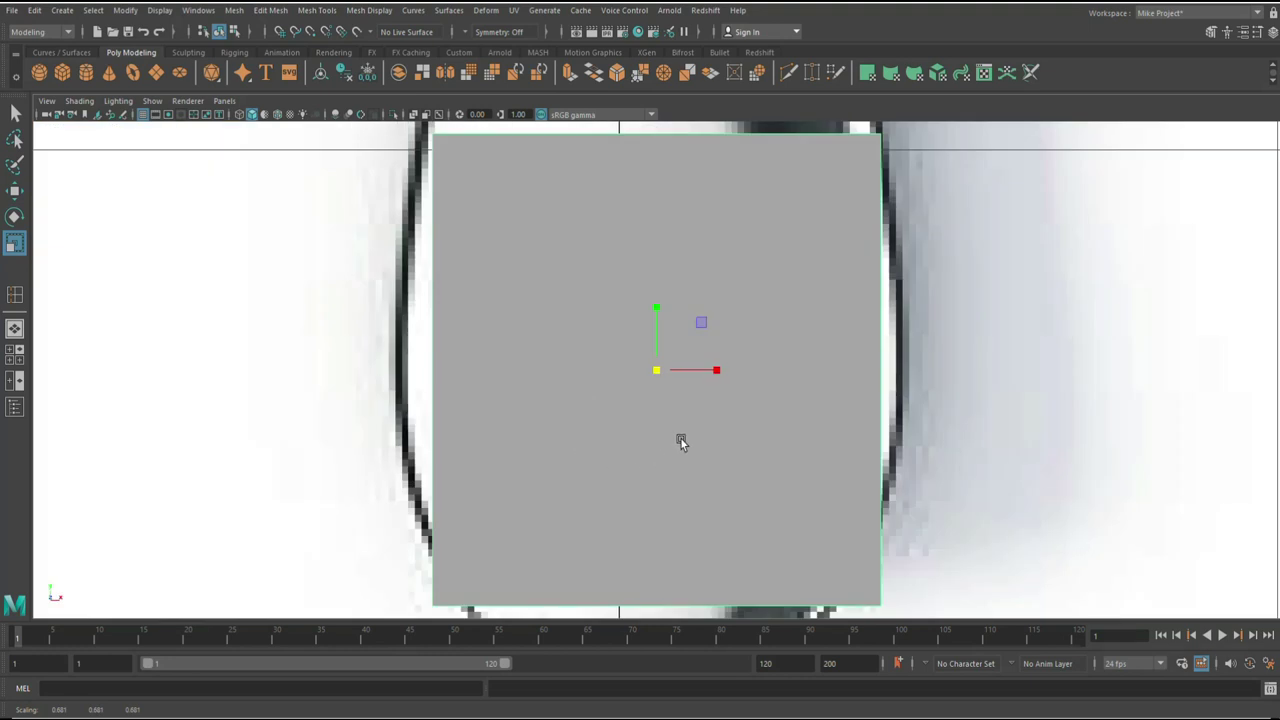
{"action": "key", "text": "w"}
{"action": "left_click_drag", "start_coordinate": [717, 368], "coordinate": [722, 377]}
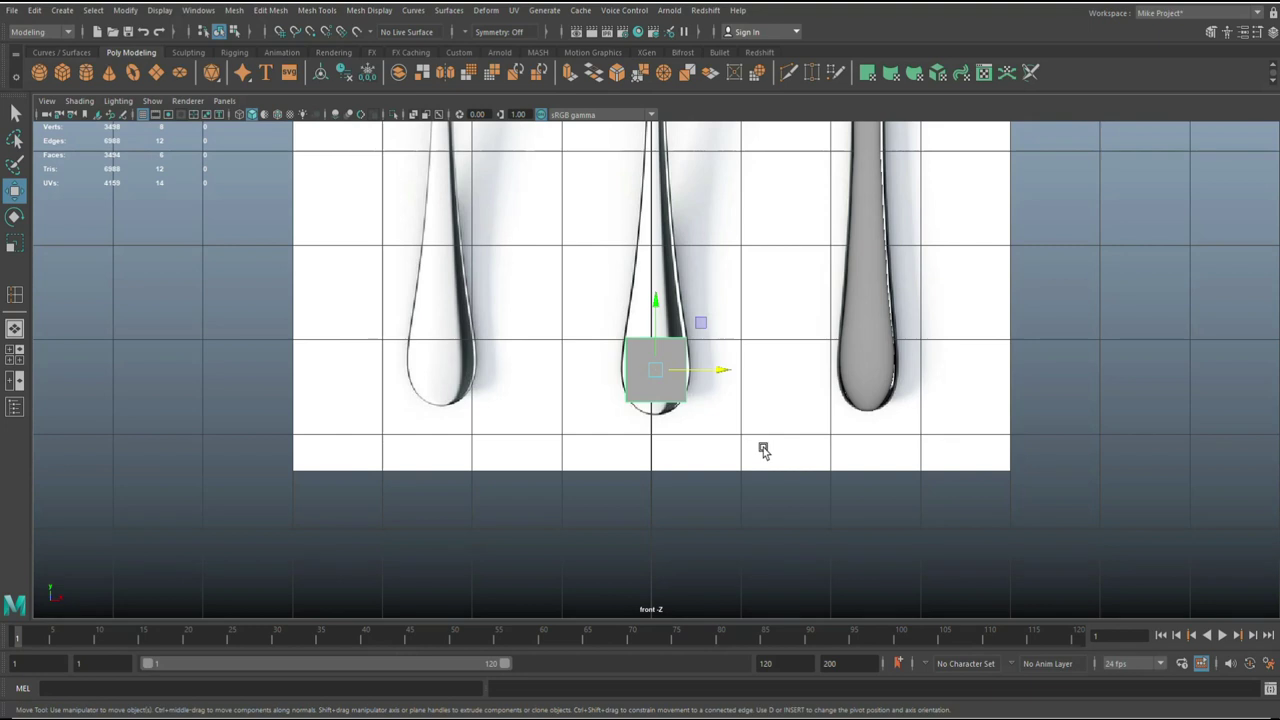
{"action": "scroll", "coordinate": [763, 447], "scroll_direction": "up", "scroll_amount": 1}
{"action": "left_click_drag", "start_coordinate": [663, 300], "coordinate": [660, 310]}
Step: Switch the cube to vertex mode and raise its bottom vertices along Y to the tip of the spoon's handle
{"action": "right_click_drag", "start_coordinate": [718, 358], "coordinate": [738, 364]}
{"action": "right_click_drag", "start_coordinate": [628, 375], "coordinate": [606, 351]}
{"action": "left_click", "coordinate": [1218, 53]}
{"action": "left_click", "coordinate": [727, 360]}
{"action": "left_click_drag", "start_coordinate": [728, 358], "coordinate": [728, 358]}
{"action": "middle_click_drag", "start_coordinate": [659, 283], "coordinate": [661, 308]}
{"action": "left_click_drag", "start_coordinate": [590, 416], "coordinate": [751, 462]}
{"action": "left_click_drag", "start_coordinate": [656, 349], "coordinate": [656, 349]}
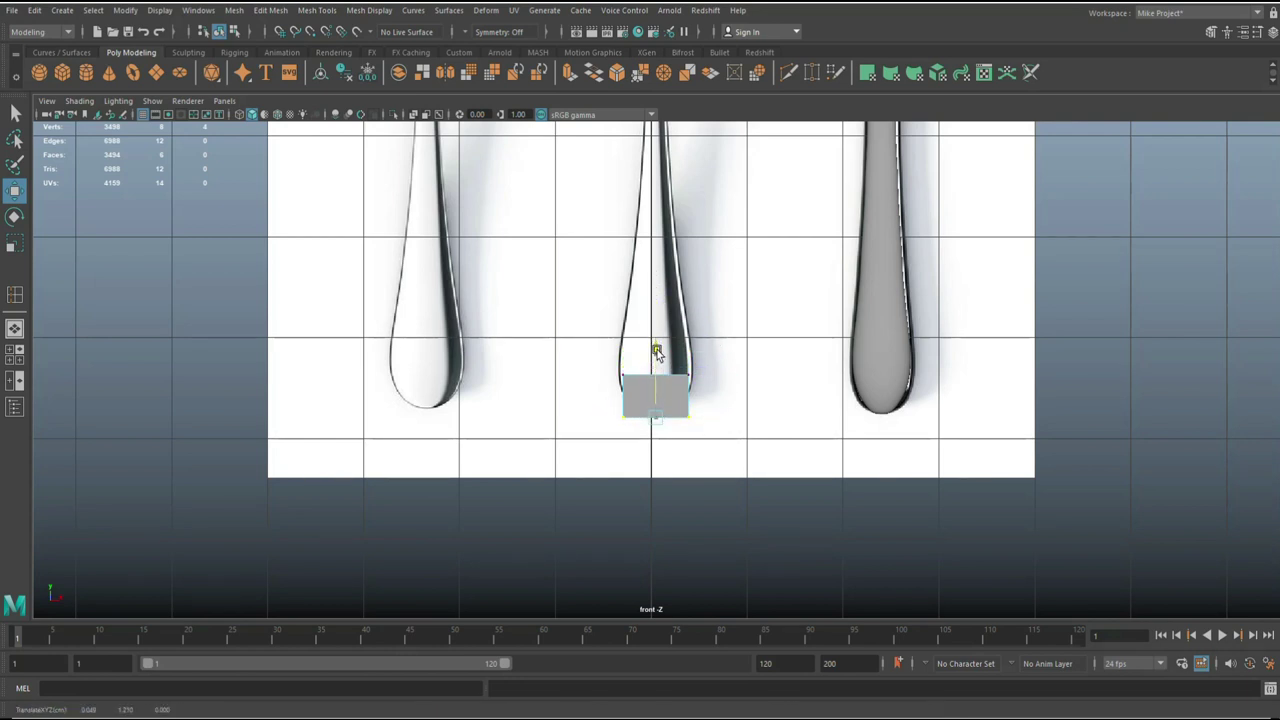
{"action": "key", "text": "r"}
{"action": "left_click_drag", "start_coordinate": [656, 421], "coordinate": [629, 423]}
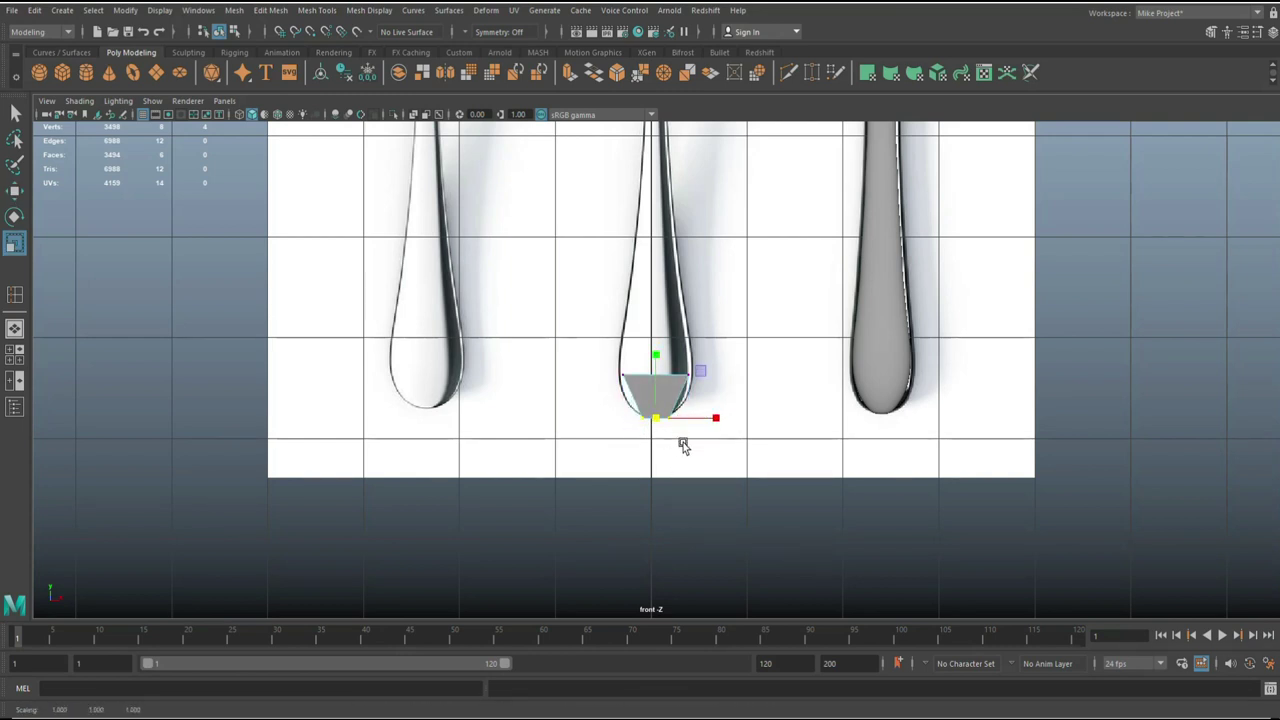
{"action": "scroll", "coordinate": [718, 482], "scroll_direction": "up", "scroll_amount": 3}
{"action": "key", "text": "ctrl+z"}
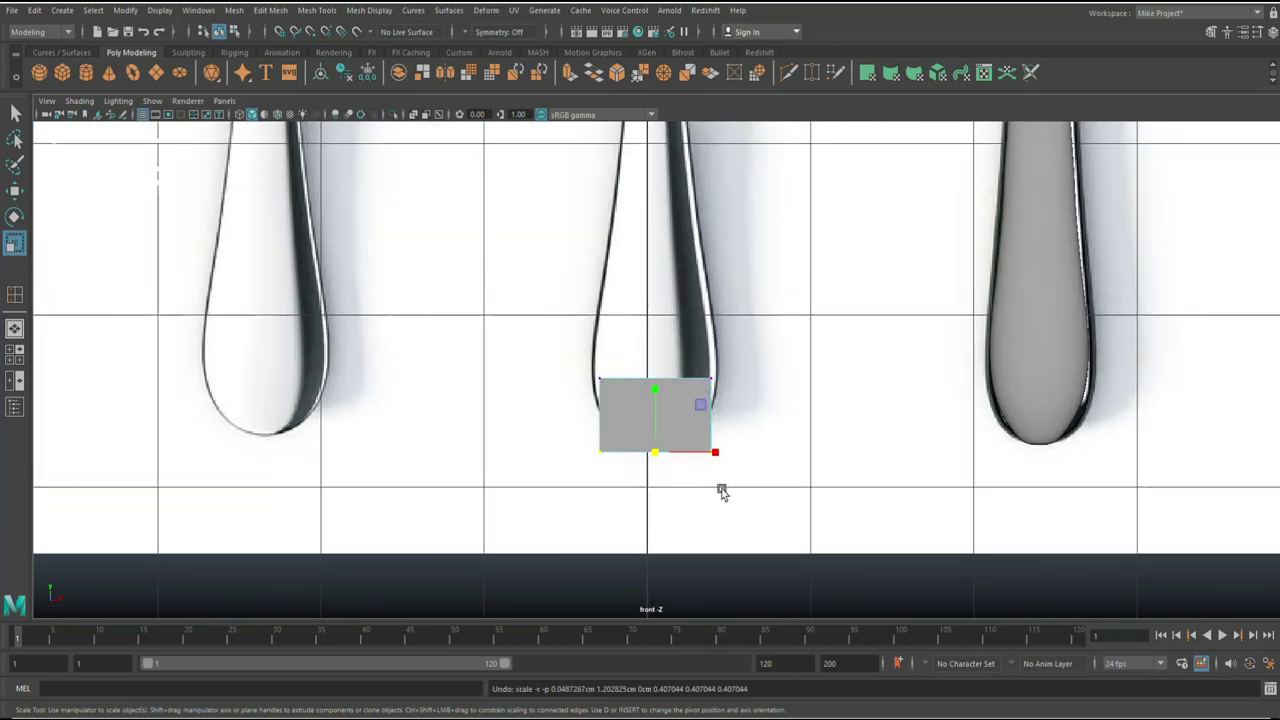
{"action": "key", "text": "w"}
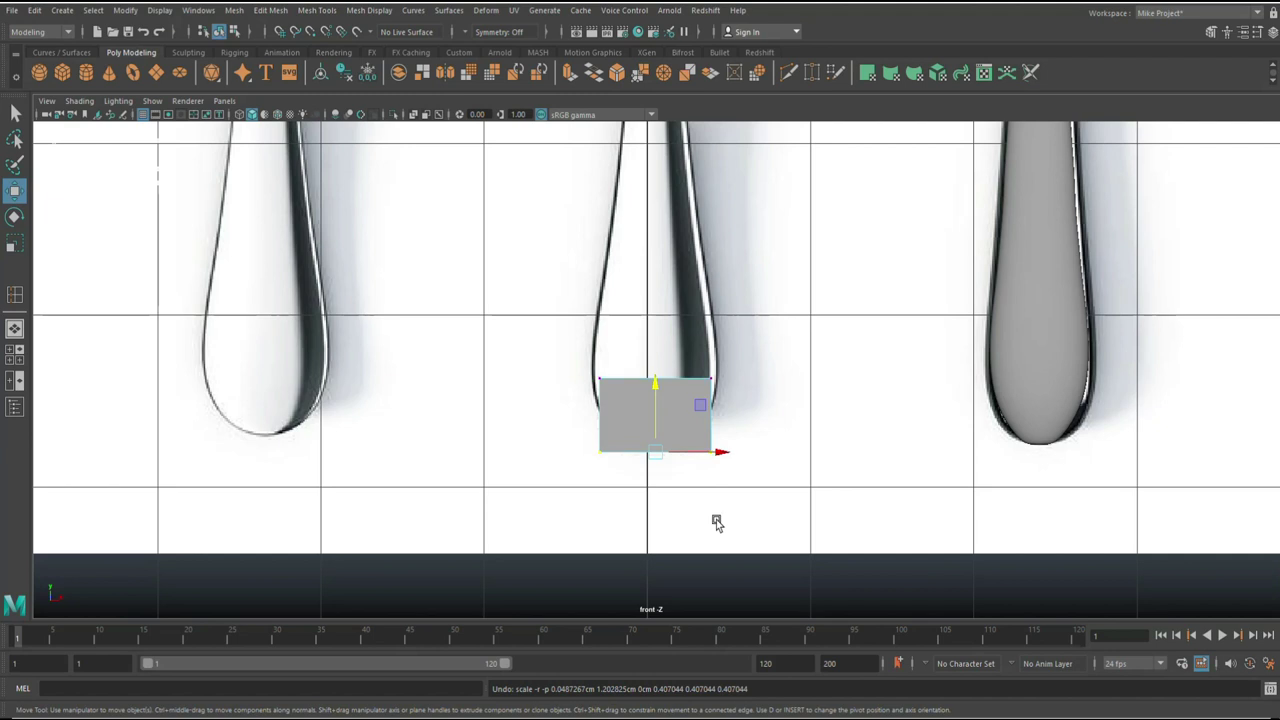
Step: Narrow the cube's bottom vertices along X to the handle's rounded tip, and lower the top vertices along Y to meet the outline
{"action": "key", "text": "r"}
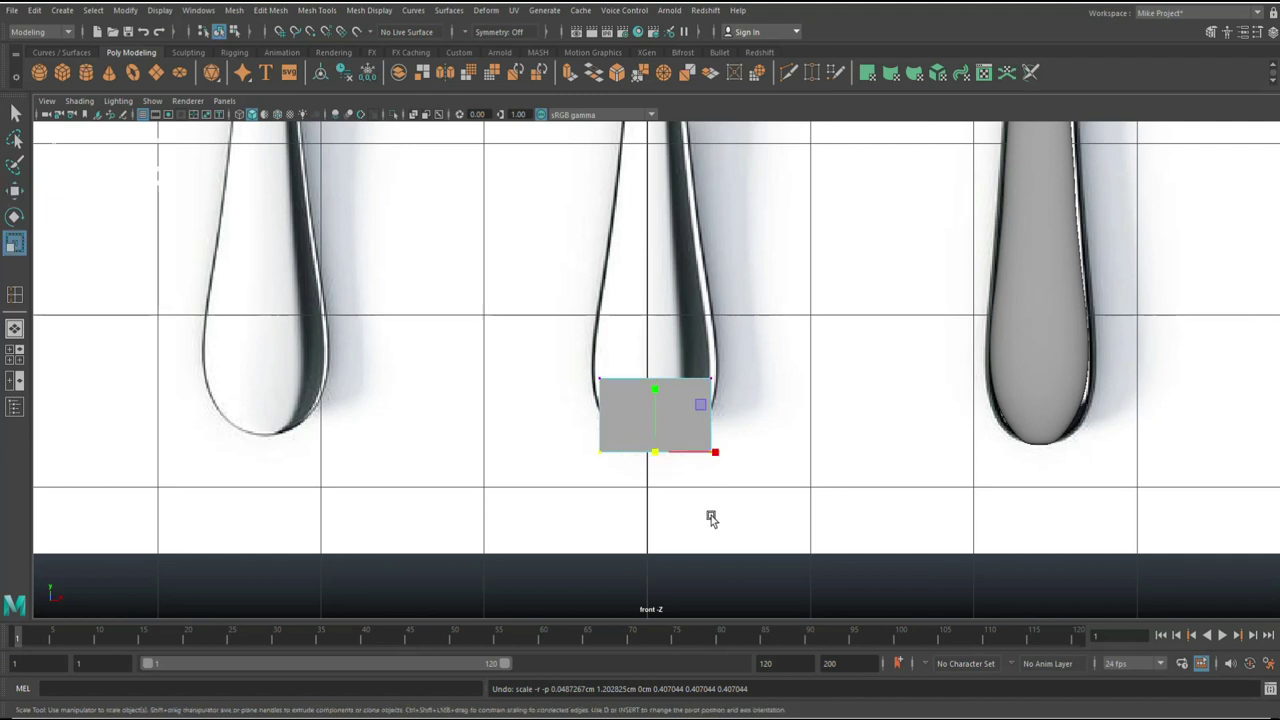
{"action": "left_click_drag", "start_coordinate": [710, 450], "coordinate": [669, 451]}
{"action": "left_click_drag", "start_coordinate": [761, 395], "coordinate": [762, 396]}
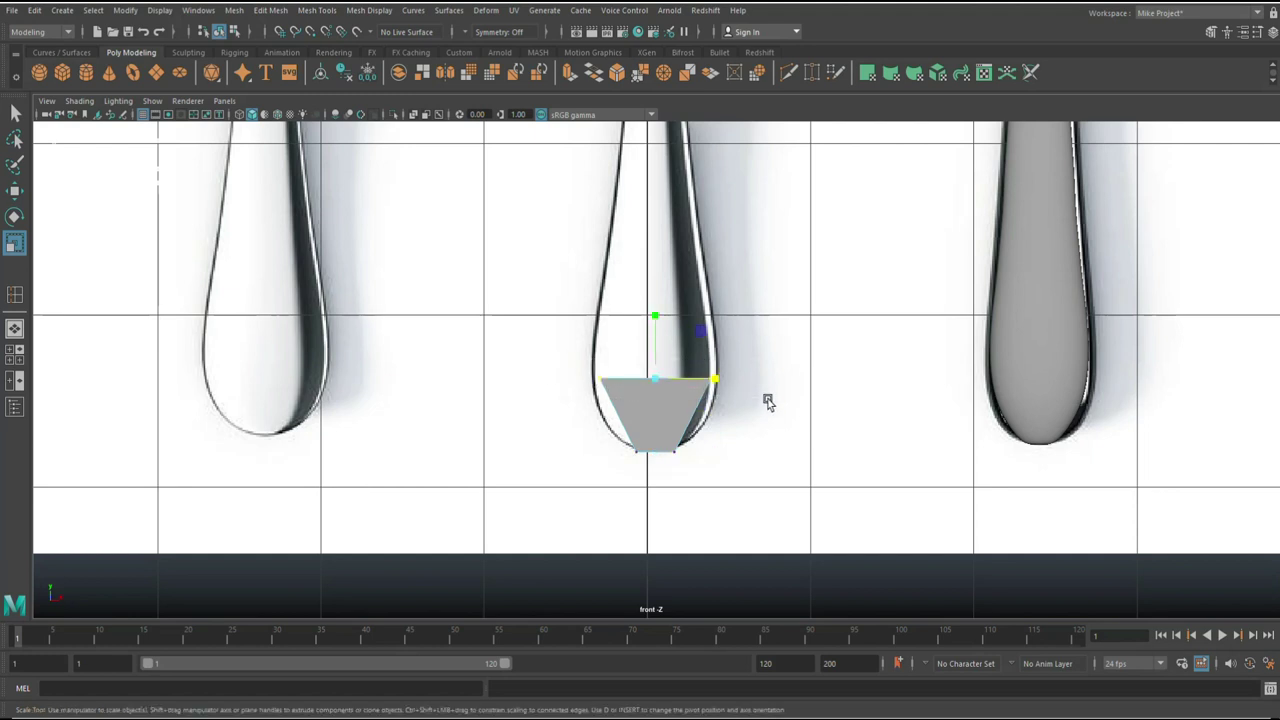
{"action": "key", "text": "w"}
{"action": "left_click_drag", "start_coordinate": [654, 314], "coordinate": [660, 356]}
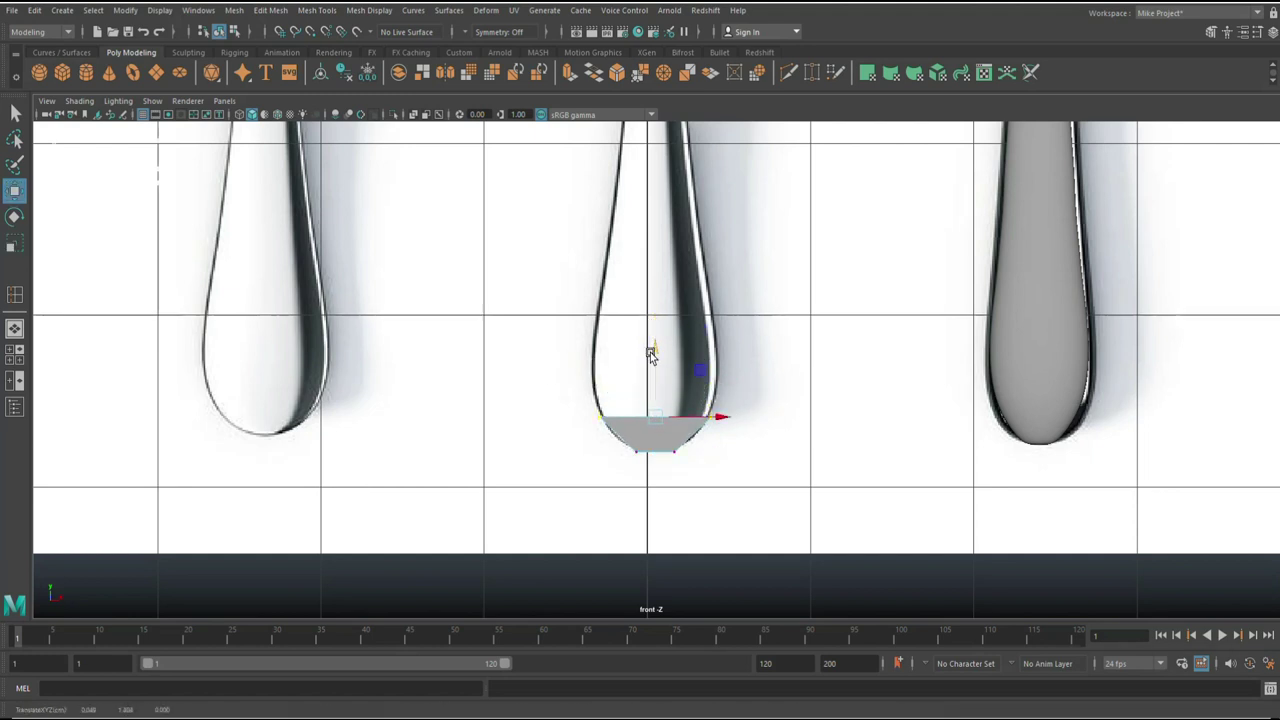
Step: Delete the top face of the cube at the lower end of the spoon's handle
{"action": "left_click", "coordinate": [19, 354]}
{"action": "key", "text": "space"}
{"action": "key", "text": "f"}
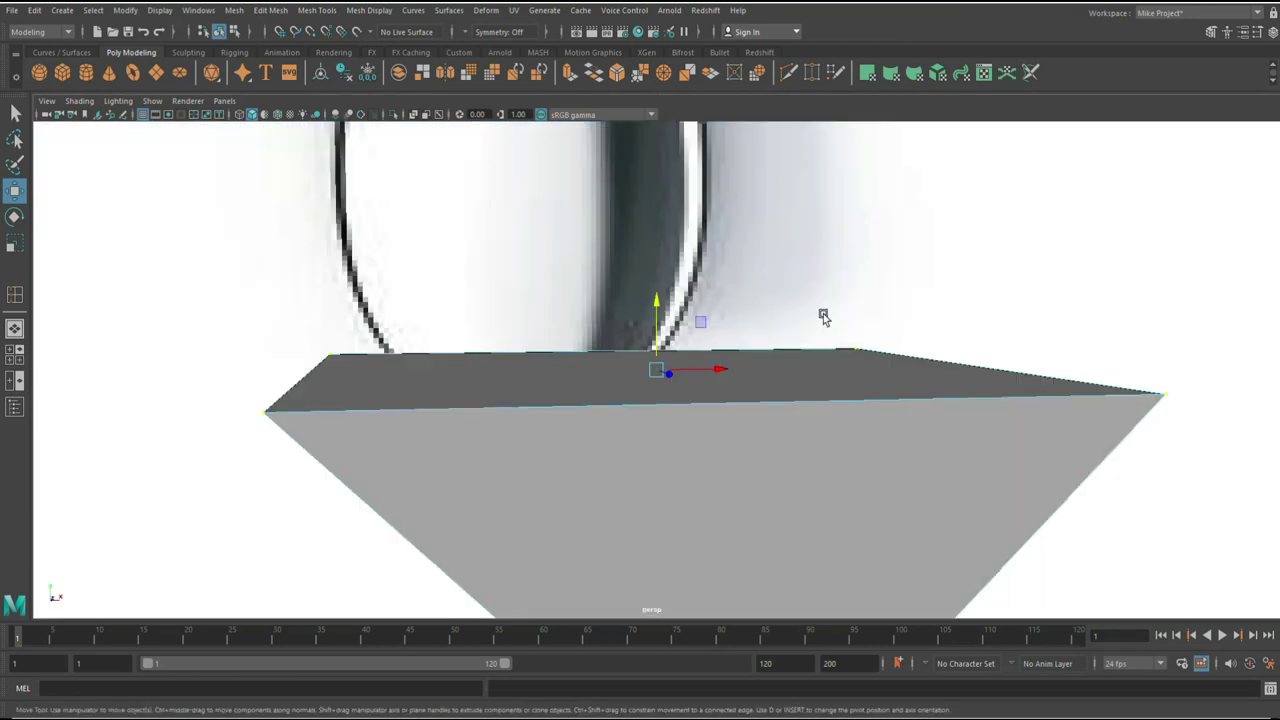
{"action": "scroll", "coordinate": [796, 331], "scroll_direction": "down", "scroll_amount": 4}
{"action": "left_click_drag", "start_coordinate": [797, 333], "coordinate": [737, 425], "text": "alt"}
{"action": "right_click_drag", "start_coordinate": [600, 345], "coordinate": [606, 378]}
{"action": "left_click", "coordinate": [606, 378]}
{"action": "key", "text": "Delete"}
Step: Extrude the open top border edges and raise them along Y to the neck just below the spoon's bowl
{"action": "right_click_drag", "start_coordinate": [605, 326], "coordinate": [606, 290]}
{"action": "left_click", "coordinate": [605, 316]}
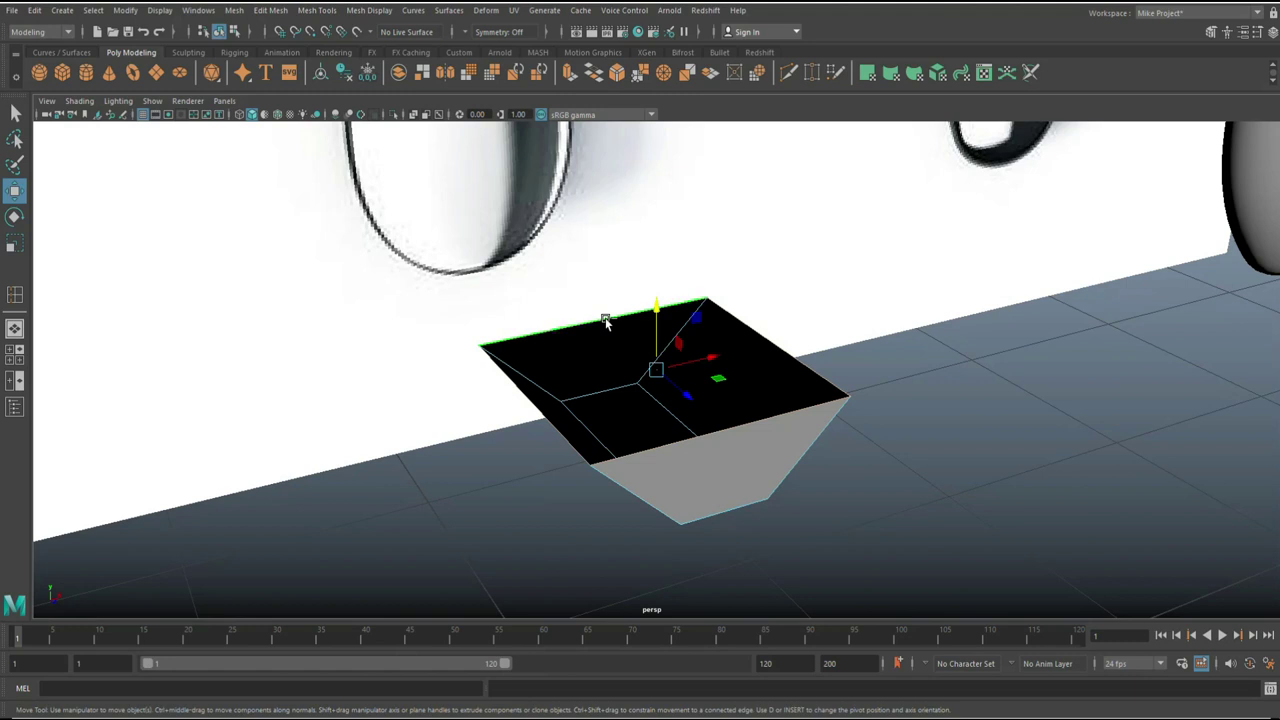
{"action": "key", "text": "ctrl+e"}
{"action": "key", "text": "w"}
{"action": "left_click_drag", "start_coordinate": [657, 335], "coordinate": [657, 290]}
{"action": "key", "text": "space"}
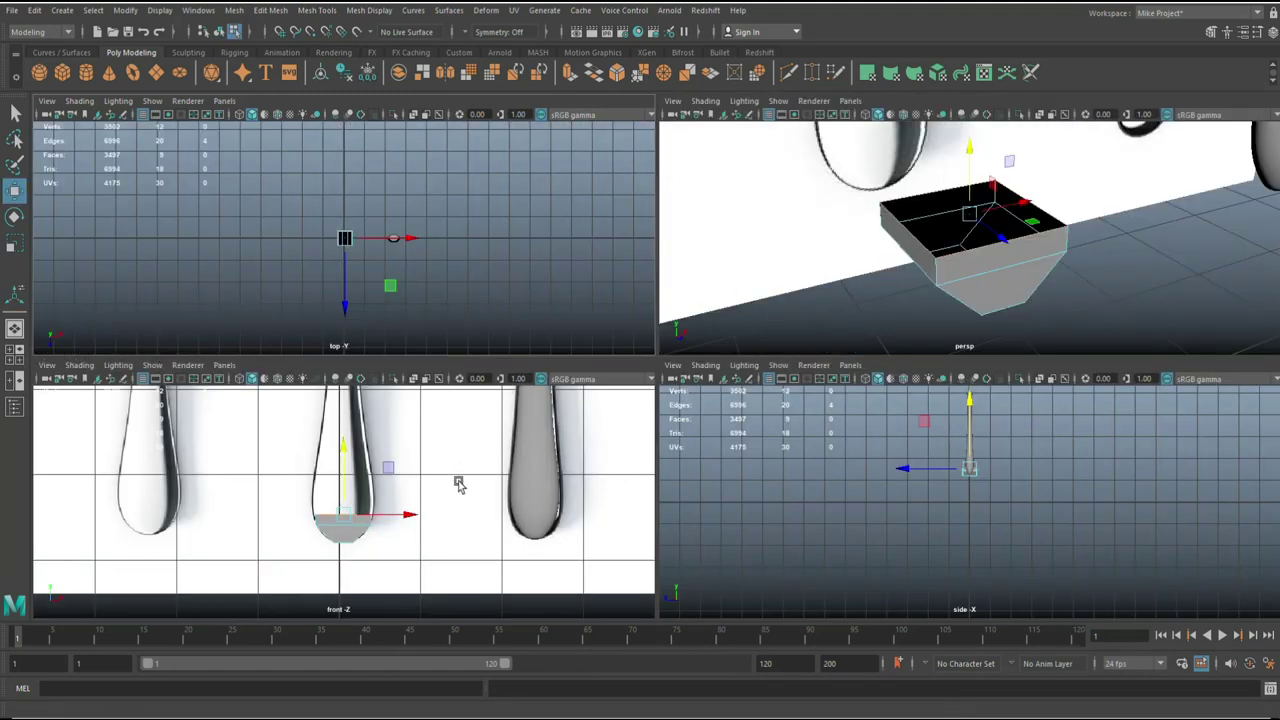
{"action": "key", "text": "space"}
{"action": "scroll", "coordinate": [660, 428], "scroll_direction": "down", "scroll_amount": 3}
{"action": "scroll", "coordinate": [663, 451], "scroll_direction": "up", "scroll_amount": 4}
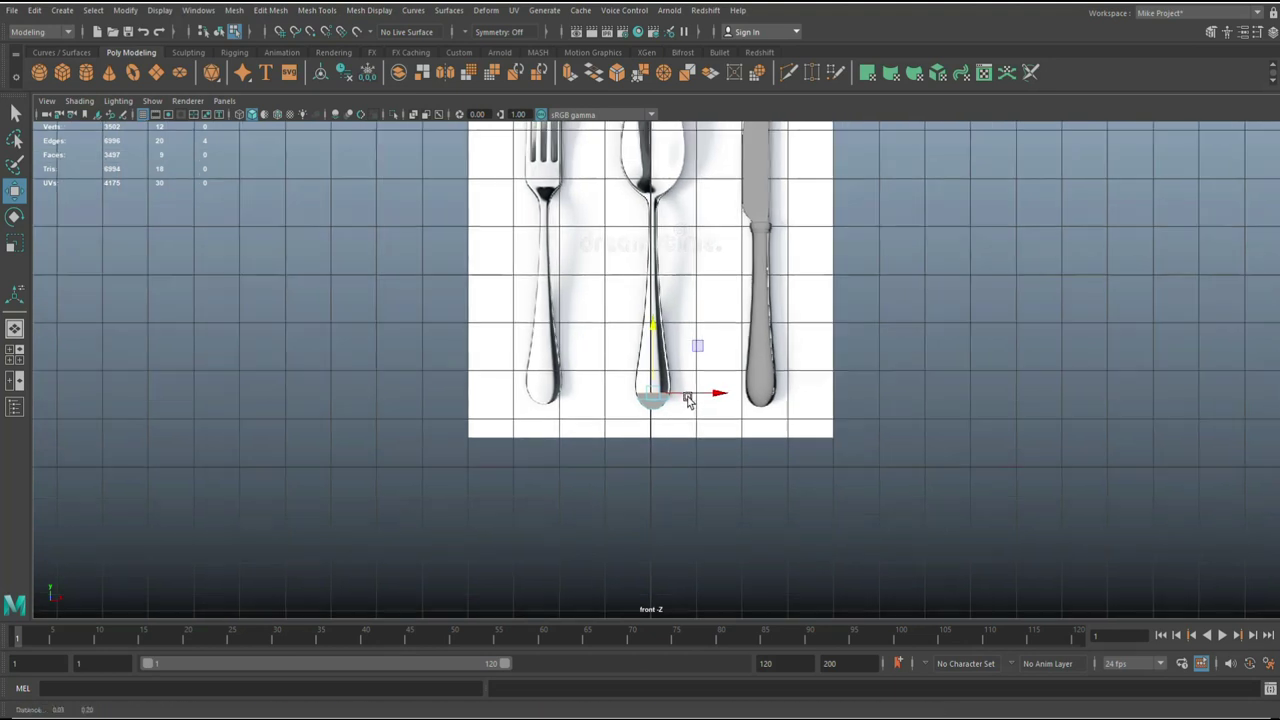
{"action": "scroll", "coordinate": [663, 451], "scroll_direction": "up", "scroll_amount": 3}
{"action": "scroll", "coordinate": [650, 435], "scroll_direction": "down", "scroll_amount": 5}
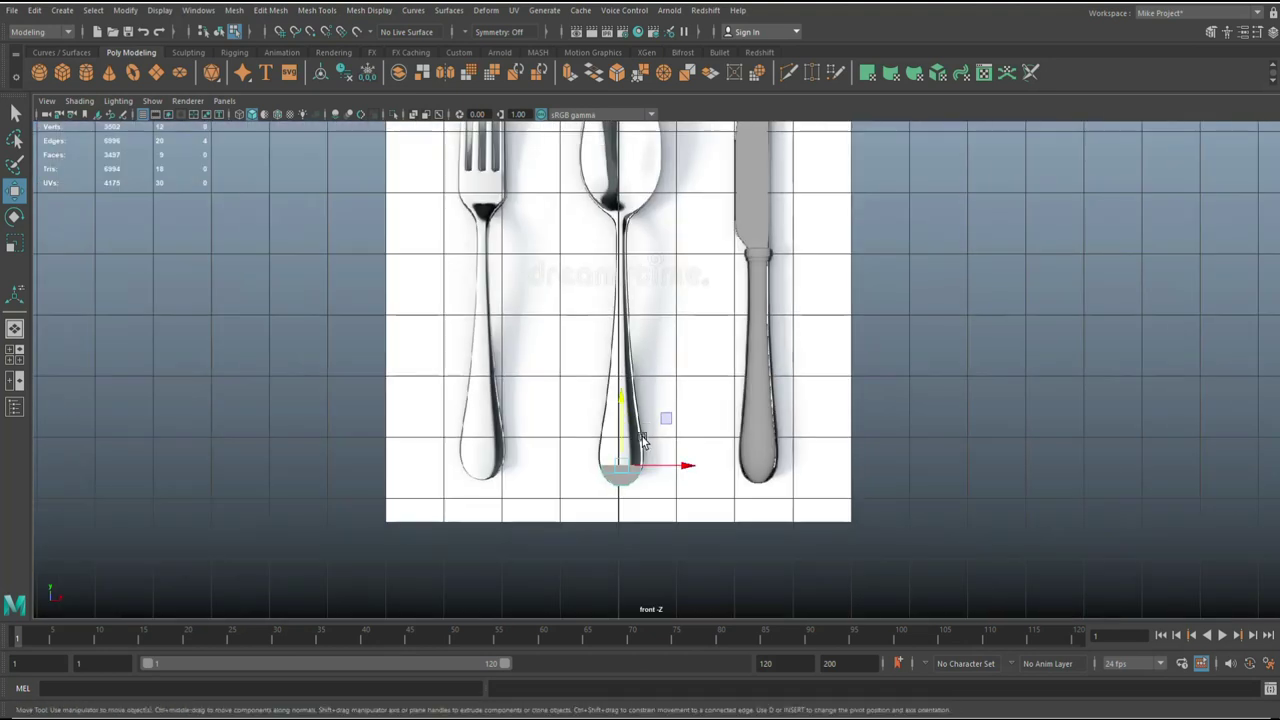
{"action": "left_click_drag", "start_coordinate": [619, 399], "coordinate": [641, 157]}
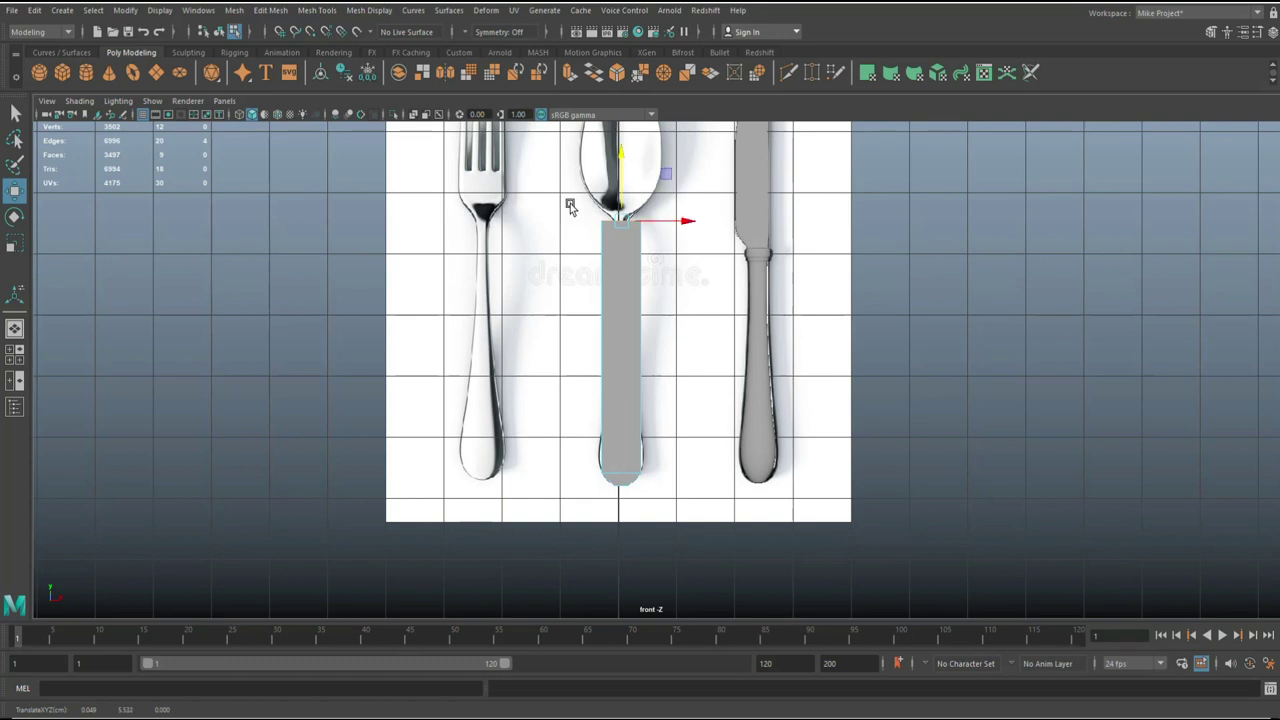
Step: Insert 15 evenly spaced edge loops along the extruded handle section, repeatedly halving each segment
{"action": "scroll", "coordinate": [692, 432], "scroll_direction": "up", "scroll_amount": 2}
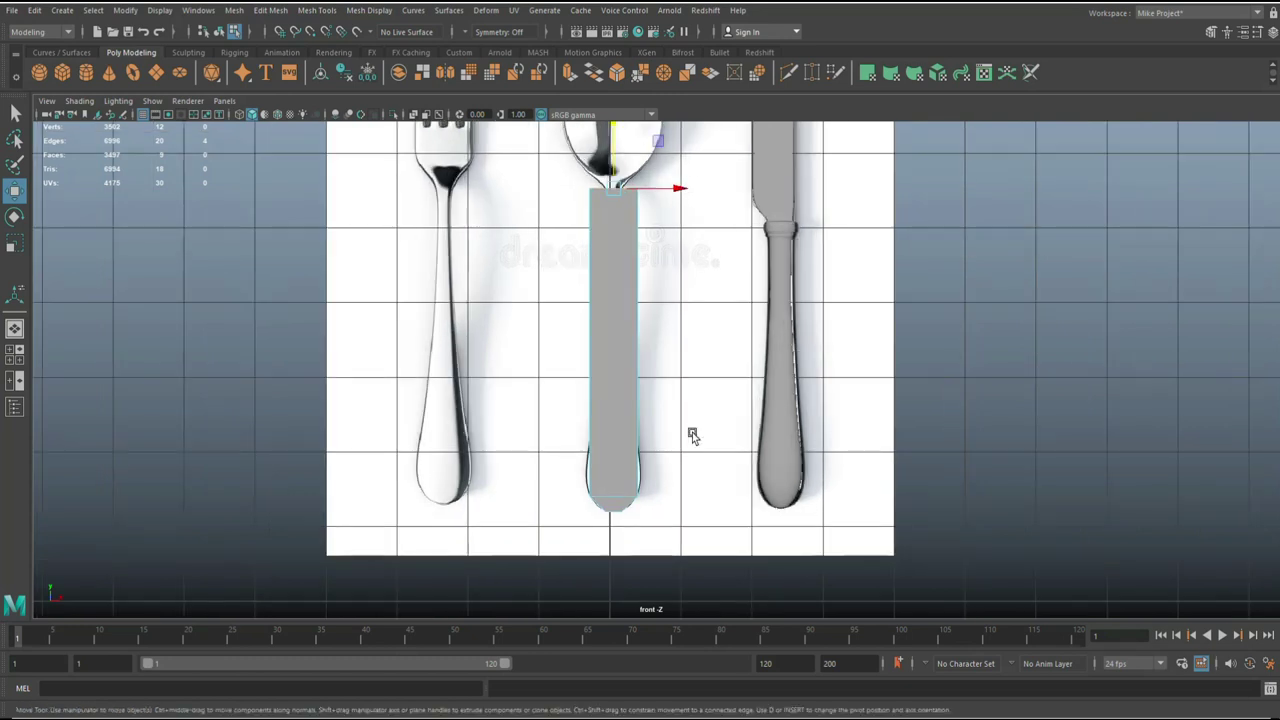
{"action": "key", "text": "g"}
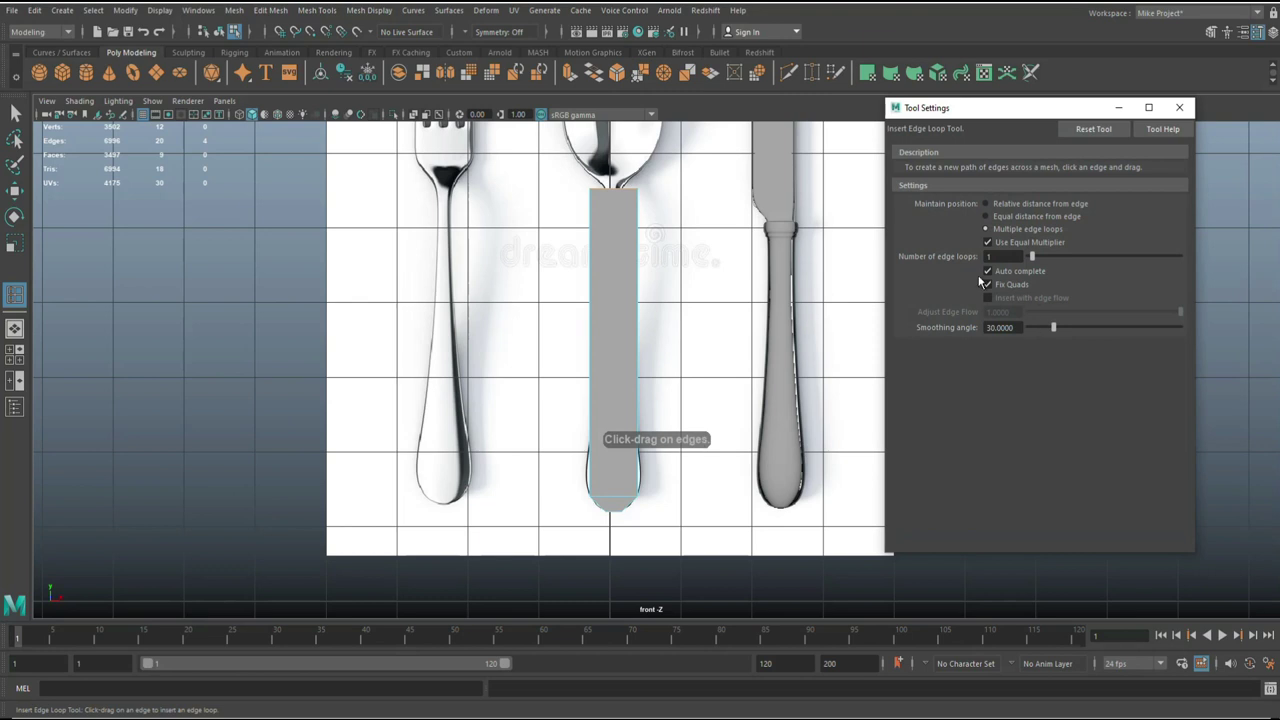
{"action": "left_click", "coordinate": [634, 318]}
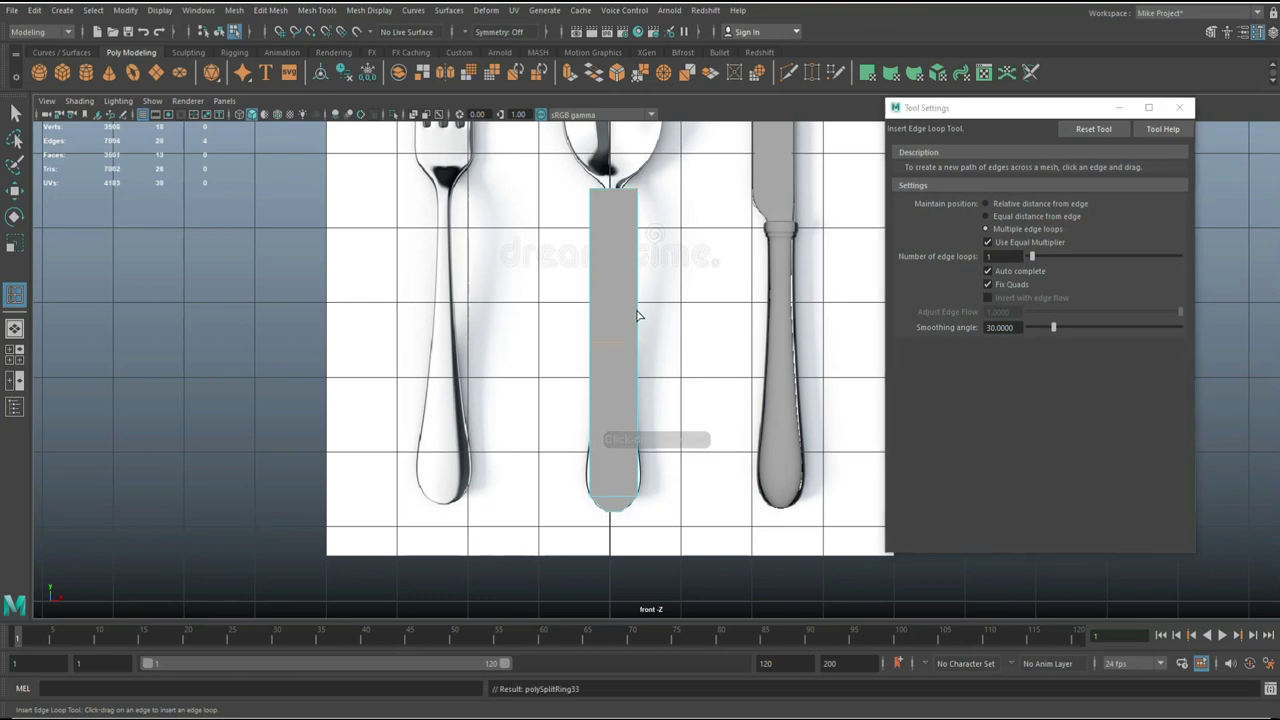
{"action": "left_click", "coordinate": [635, 368]}
{"action": "left_click", "coordinate": [636, 323]}
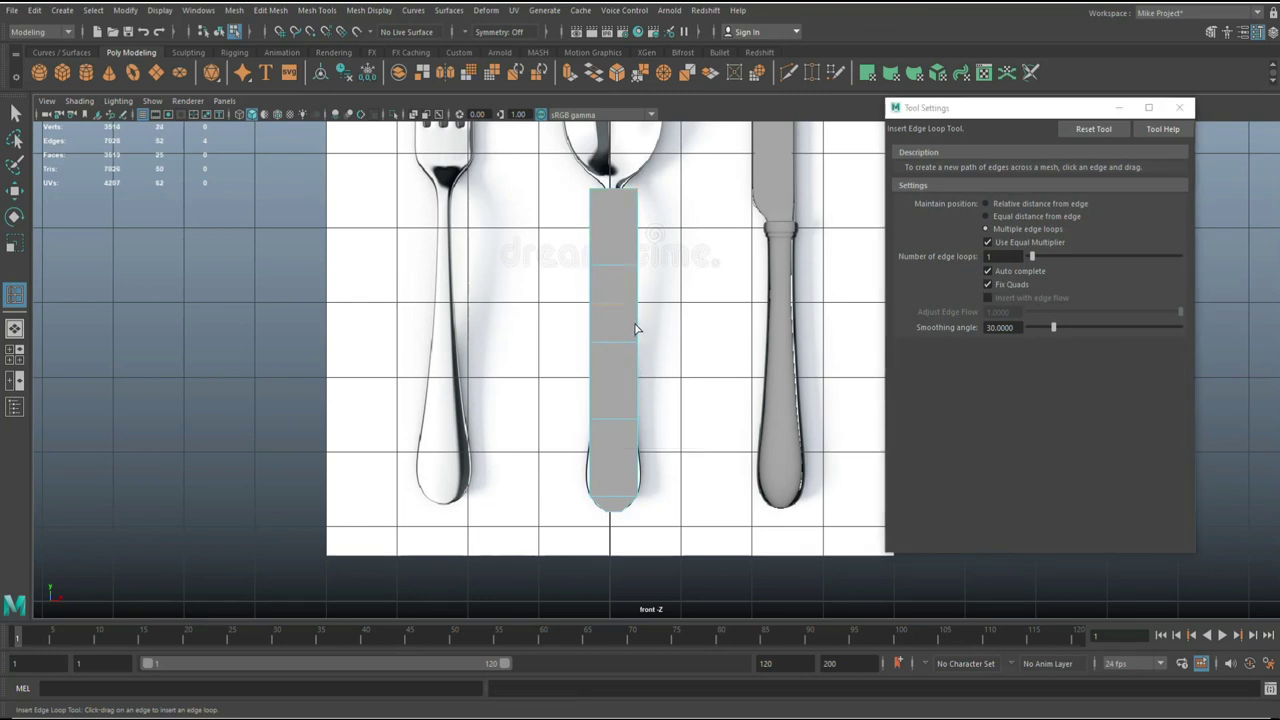
{"action": "left_click", "coordinate": [636, 242]}
{"action": "left_click", "coordinate": [638, 240]}
{"action": "left_click", "coordinate": [636, 379]}
{"action": "left_click", "coordinate": [637, 401]}
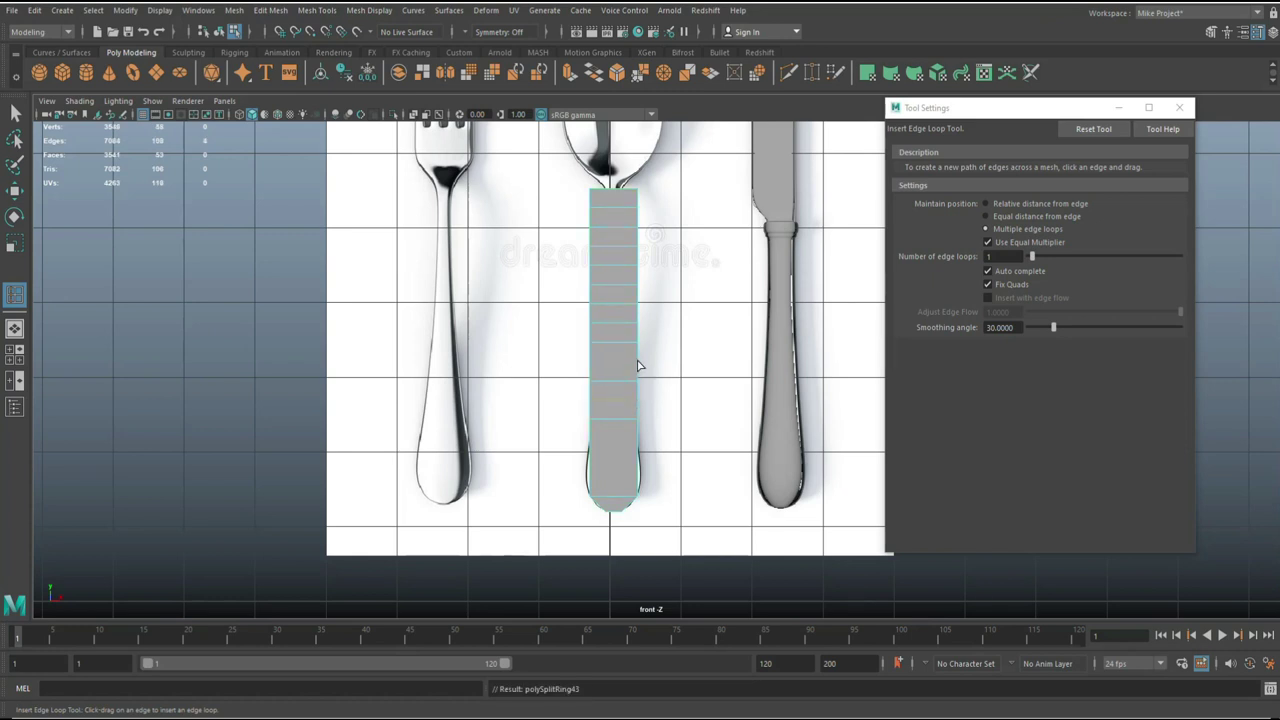
{"action": "left_click", "coordinate": [637, 361]}
{"action": "left_click", "coordinate": [633, 442]}
{"action": "left_click", "coordinate": [637, 441]}
Step: Scale the vertex row across the handle's widest part along X out to the reference outline
{"action": "key", "text": "q"}
{"action": "scroll", "coordinate": [628, 497], "scroll_direction": "up", "scroll_amount": 2}
{"action": "right_click_drag", "start_coordinate": [614, 342], "coordinate": [557, 346]}
{"action": "left_click_drag", "start_coordinate": [564, 486], "coordinate": [654, 505]}
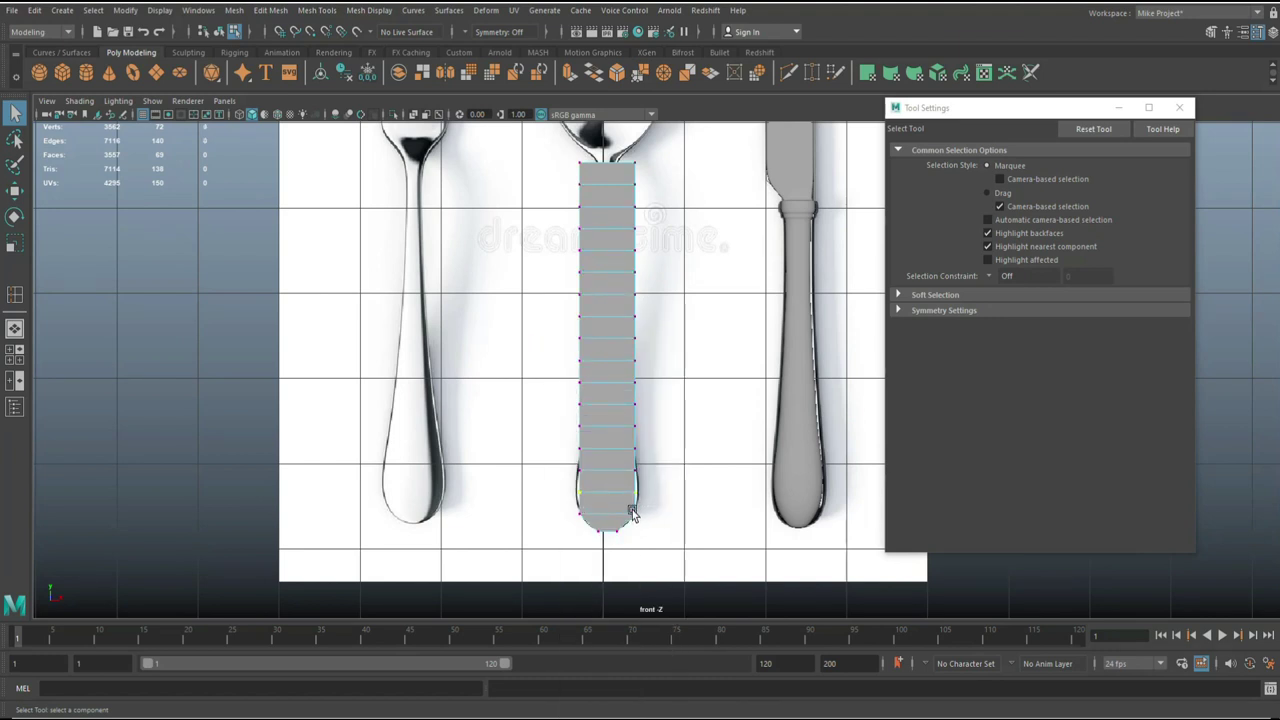
{"action": "key", "text": "r"}
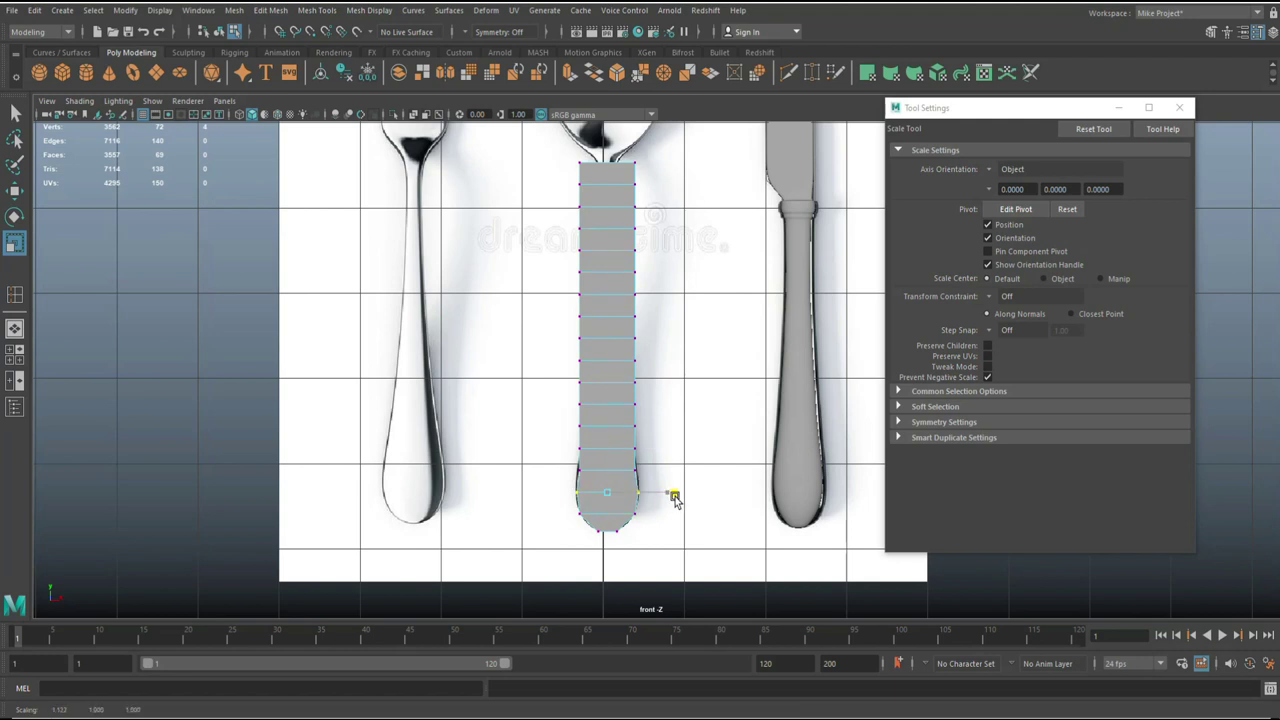
{"action": "left_click_drag", "start_coordinate": [675, 498], "coordinate": [675, 498]}
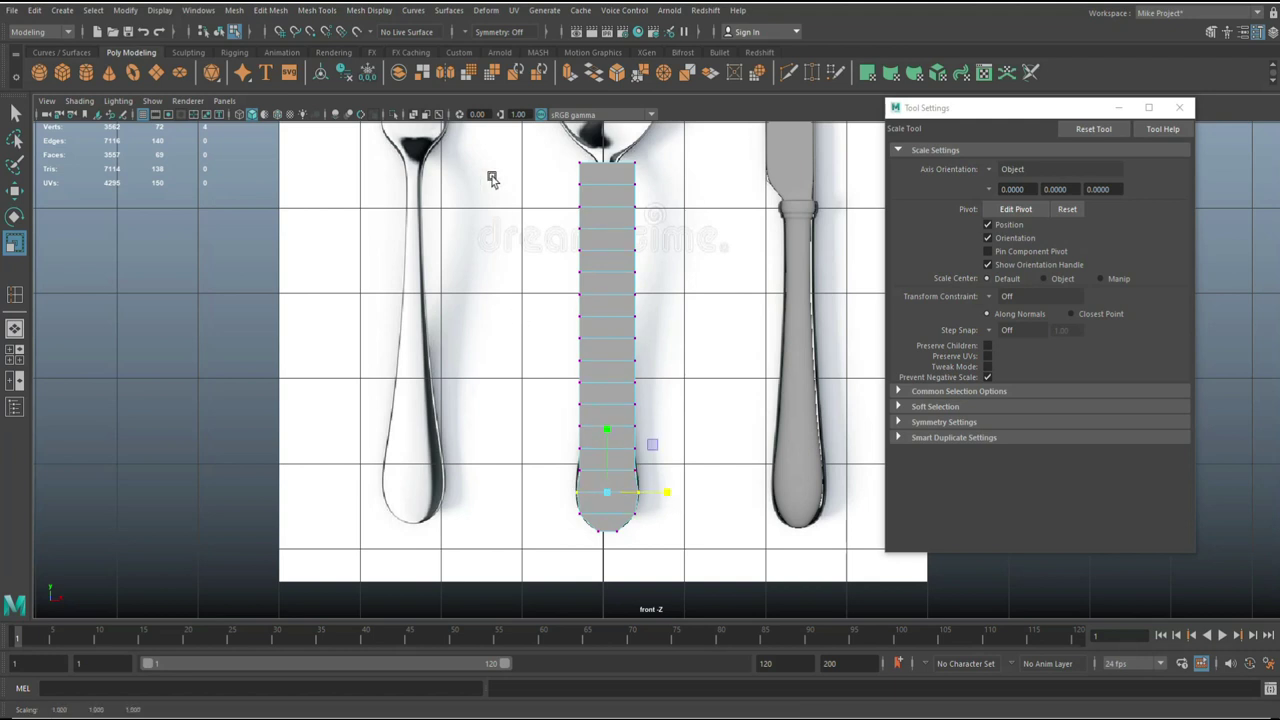
Step: Turn on X-ray shading and narrow the vertices above the handle's rounded end slightly along X to fit the outline
{"action": "left_click", "coordinate": [411, 116]}
{"action": "scroll", "coordinate": [540, 370], "scroll_direction": "up", "scroll_amount": 2}
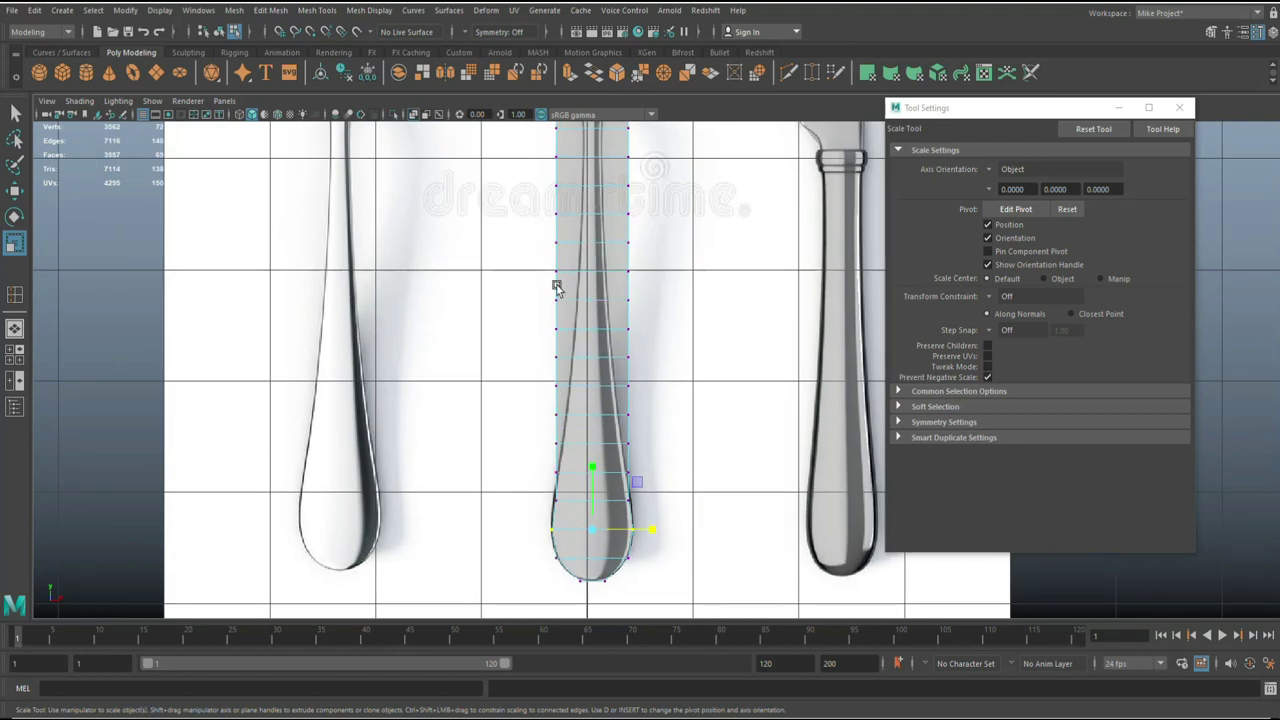
{"action": "scroll", "coordinate": [557, 288], "scroll_direction": "down", "scroll_amount": 4}
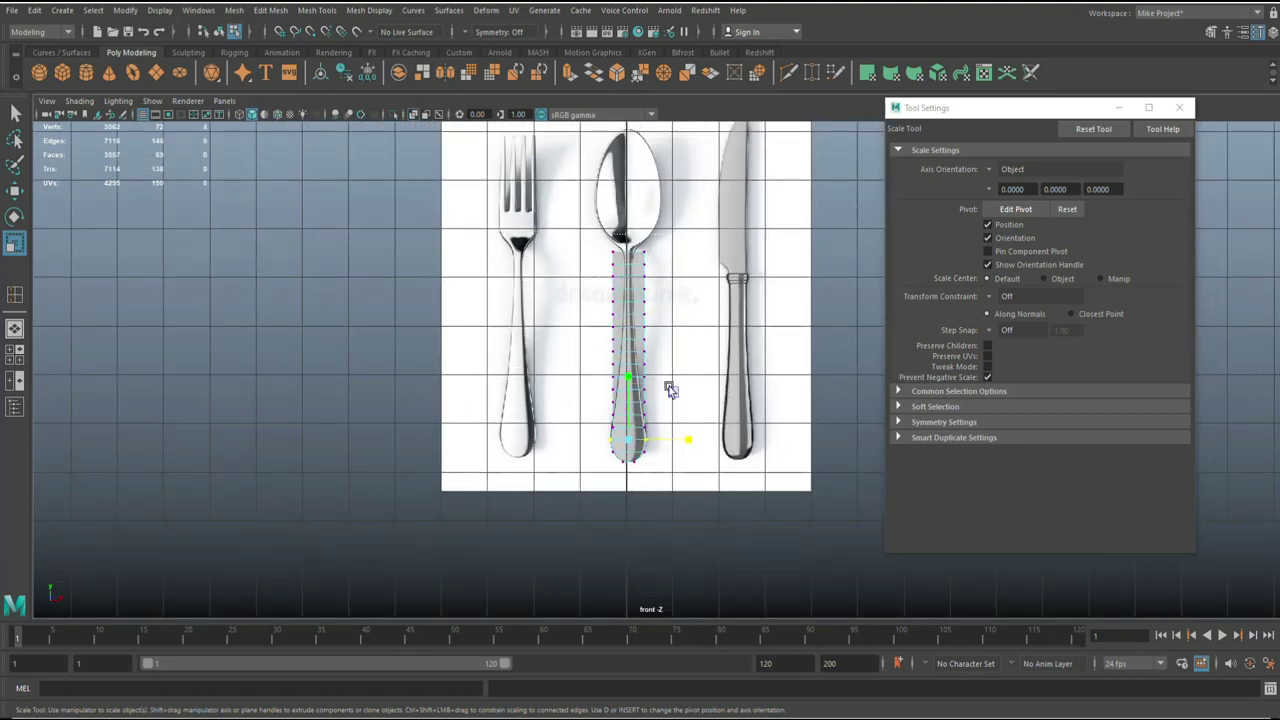
{"action": "scroll", "coordinate": [680, 440], "scroll_direction": "up", "scroll_amount": 3}
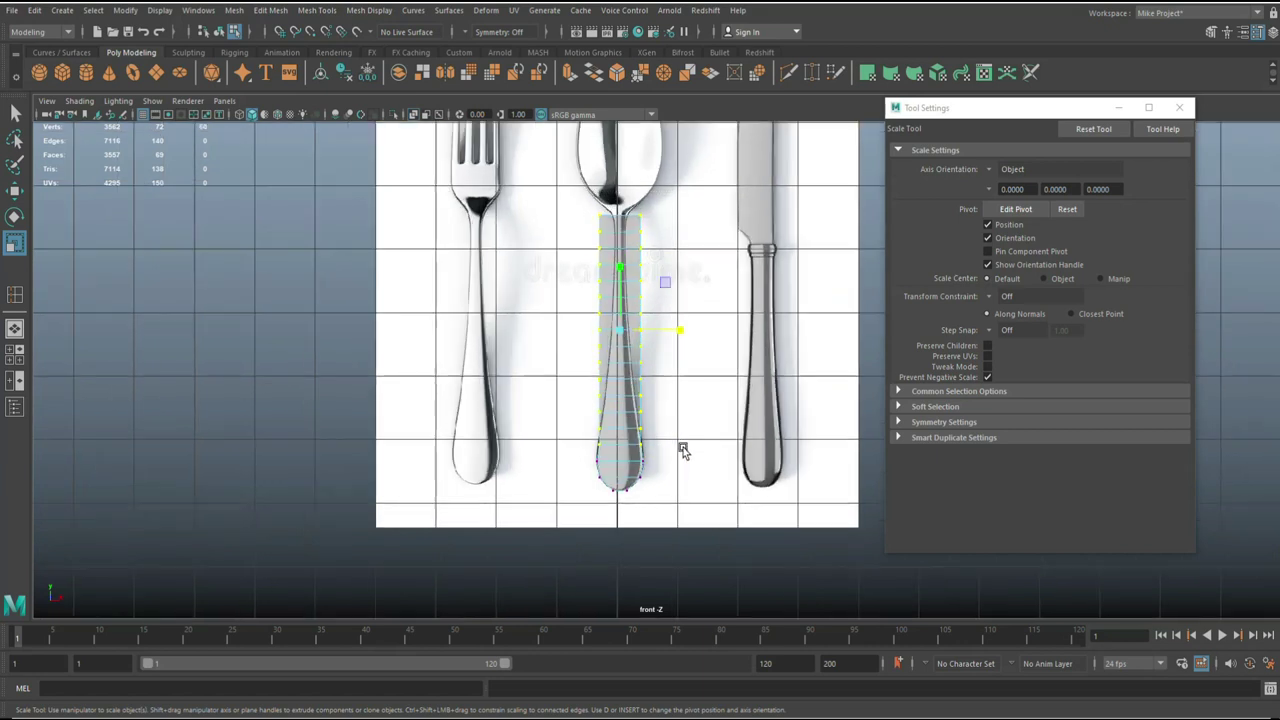
{"action": "scroll", "coordinate": [684, 445], "scroll_direction": "down", "scroll_amount": 2}
{"action": "scroll", "coordinate": [683, 452], "scroll_direction": "up", "scroll_amount": 1}
{"action": "scroll", "coordinate": [680, 458], "scroll_direction": "up", "scroll_amount": 2}
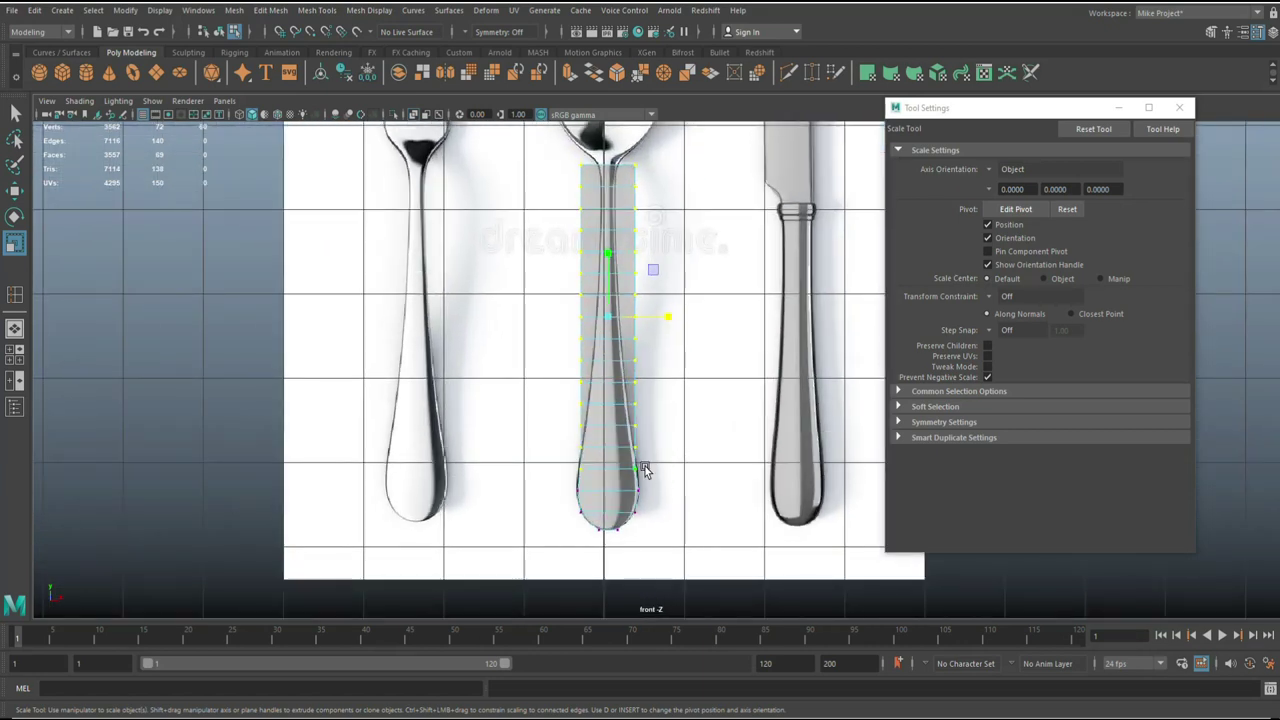
{"action": "left_click_drag", "start_coordinate": [560, 461], "coordinate": [661, 481], "text": "ctrl"}
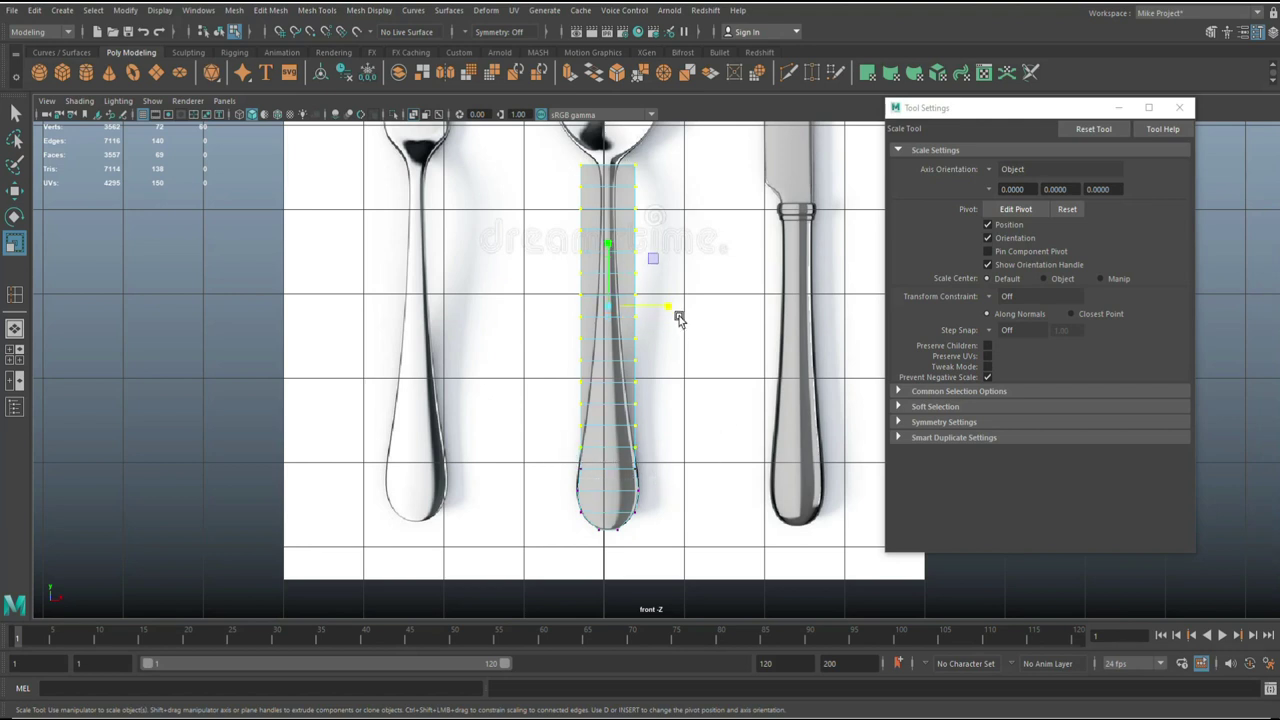
{"action": "left_click_drag", "start_coordinate": [668, 307], "coordinate": [666, 308]}
Step: Narrow the handle's lower and middle vertices along X to the outline, dropping the lowest row from the selection before each scale
{"action": "left_click_drag", "start_coordinate": [540, 446], "coordinate": [689, 458], "text": "ctrl"}
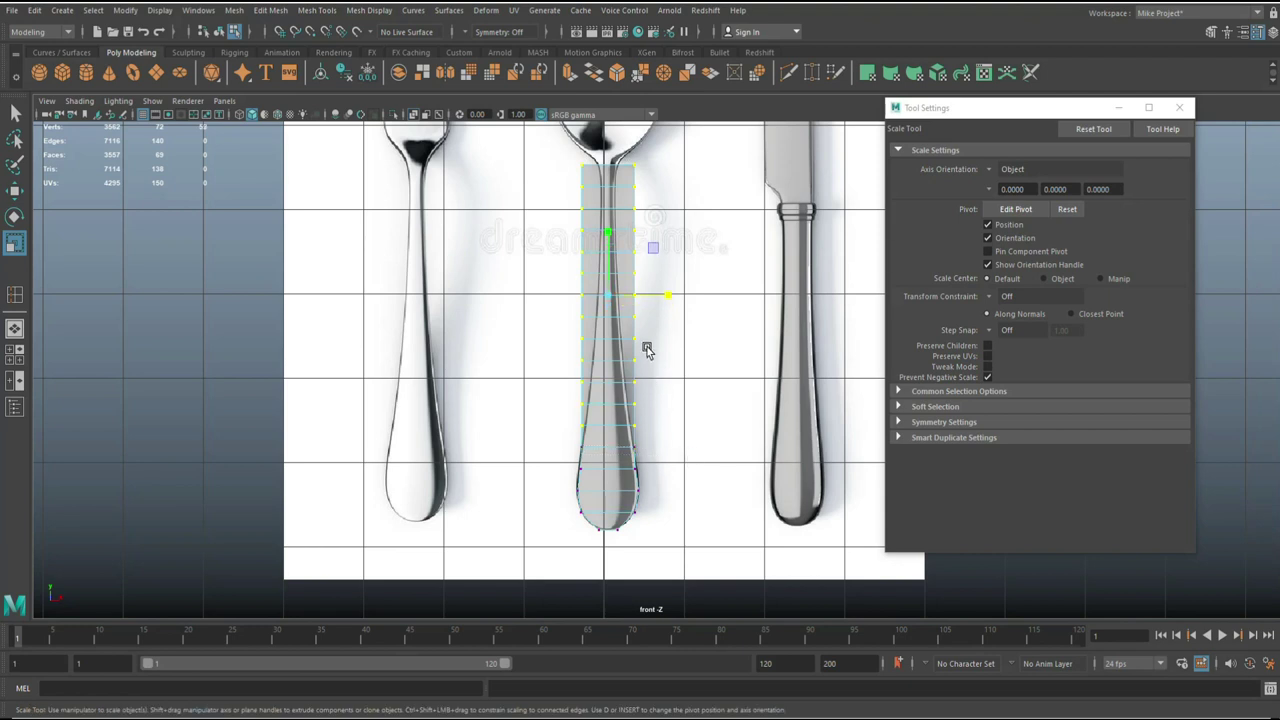
{"action": "left_click_drag", "start_coordinate": [667, 298], "coordinate": [662, 302]}
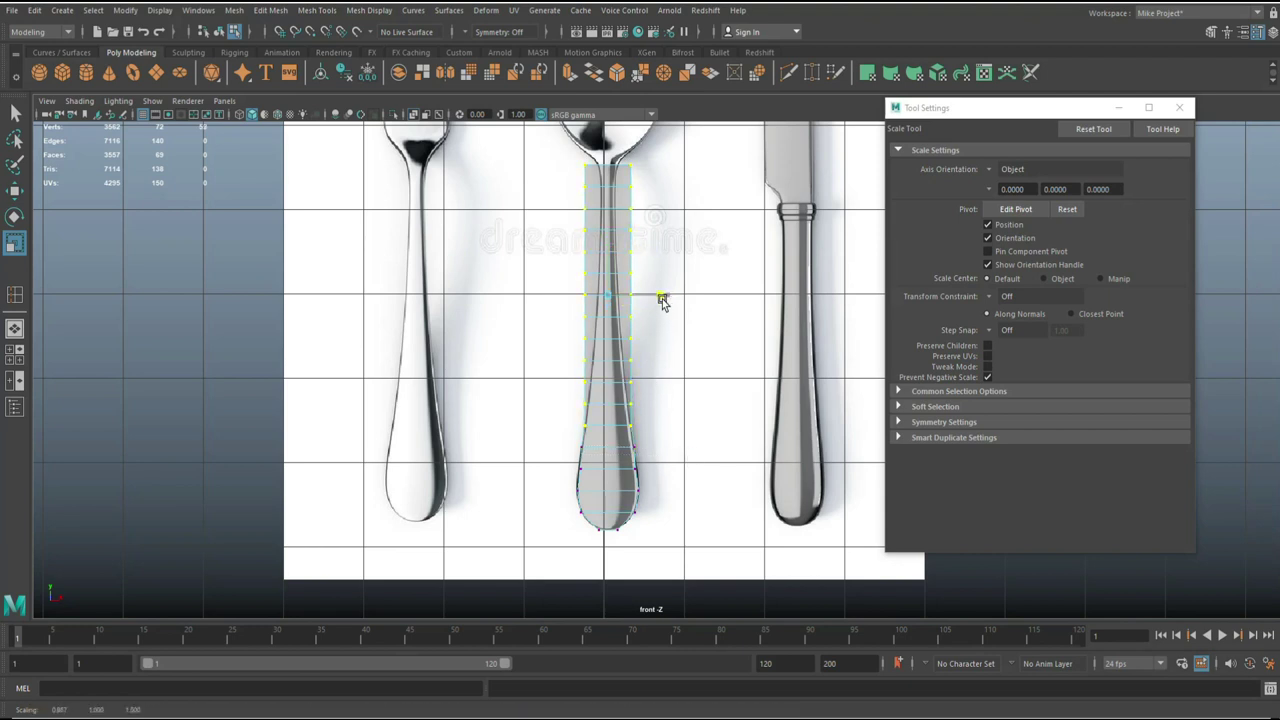
{"action": "left_click_drag", "start_coordinate": [564, 414], "coordinate": [674, 432], "text": "ctrl"}
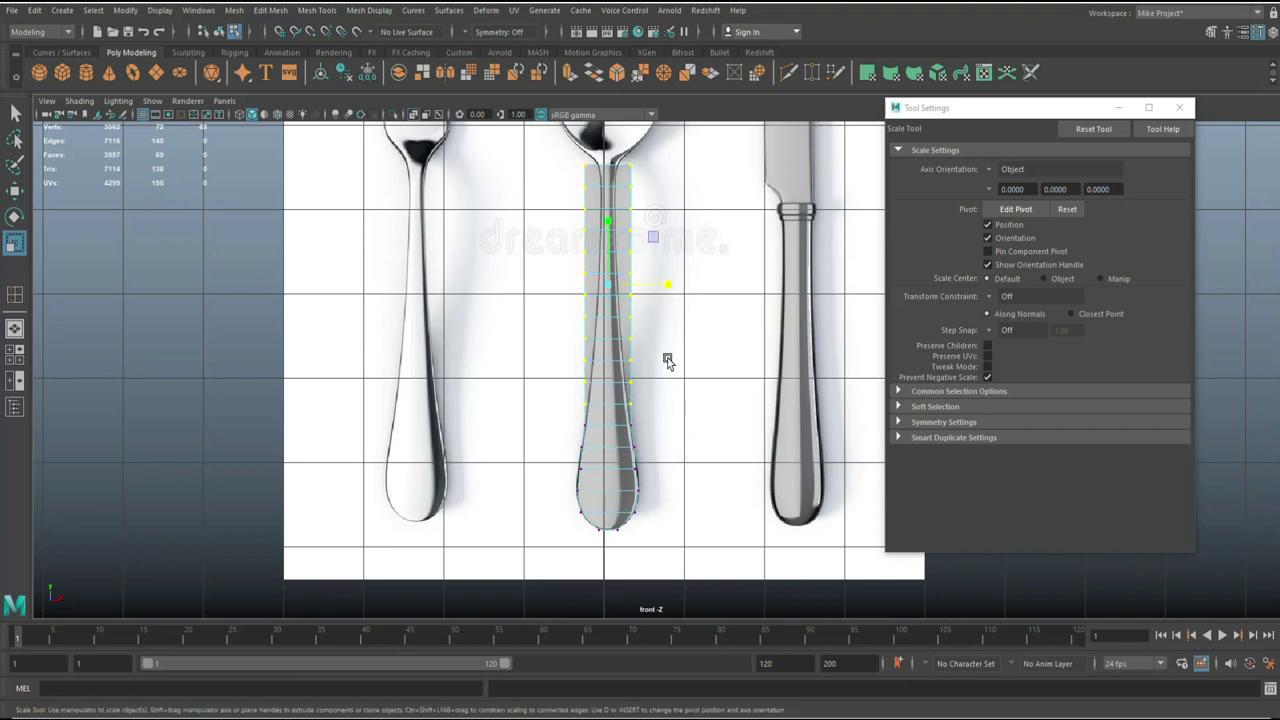
{"action": "left_click_drag", "start_coordinate": [669, 291], "coordinate": [660, 255]}
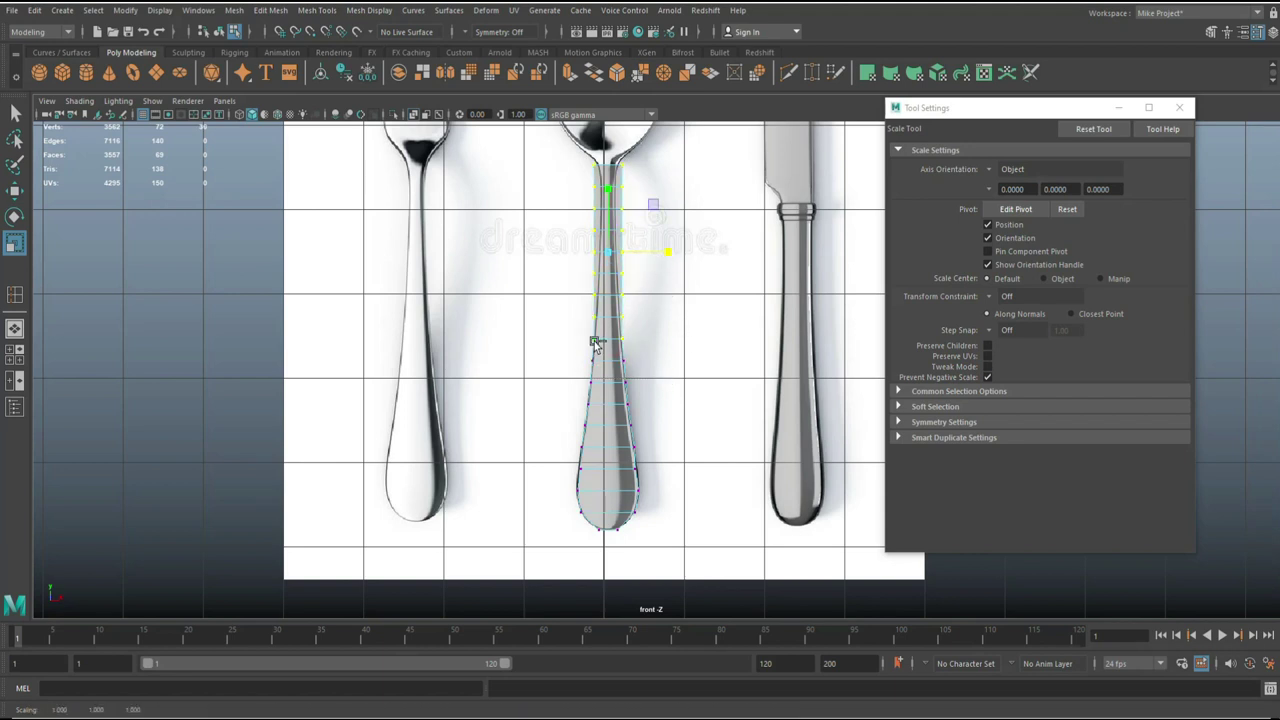
Step: Continue the taper above mid-handle, scaling the remaining vertices along X to the outline and deselecting each fitted row
{"action": "scroll", "coordinate": [668, 358], "scroll_direction": "up", "scroll_amount": 3}
{"action": "middle_click_drag", "start_coordinate": [681, 333], "coordinate": [686, 480], "text": "alt"}
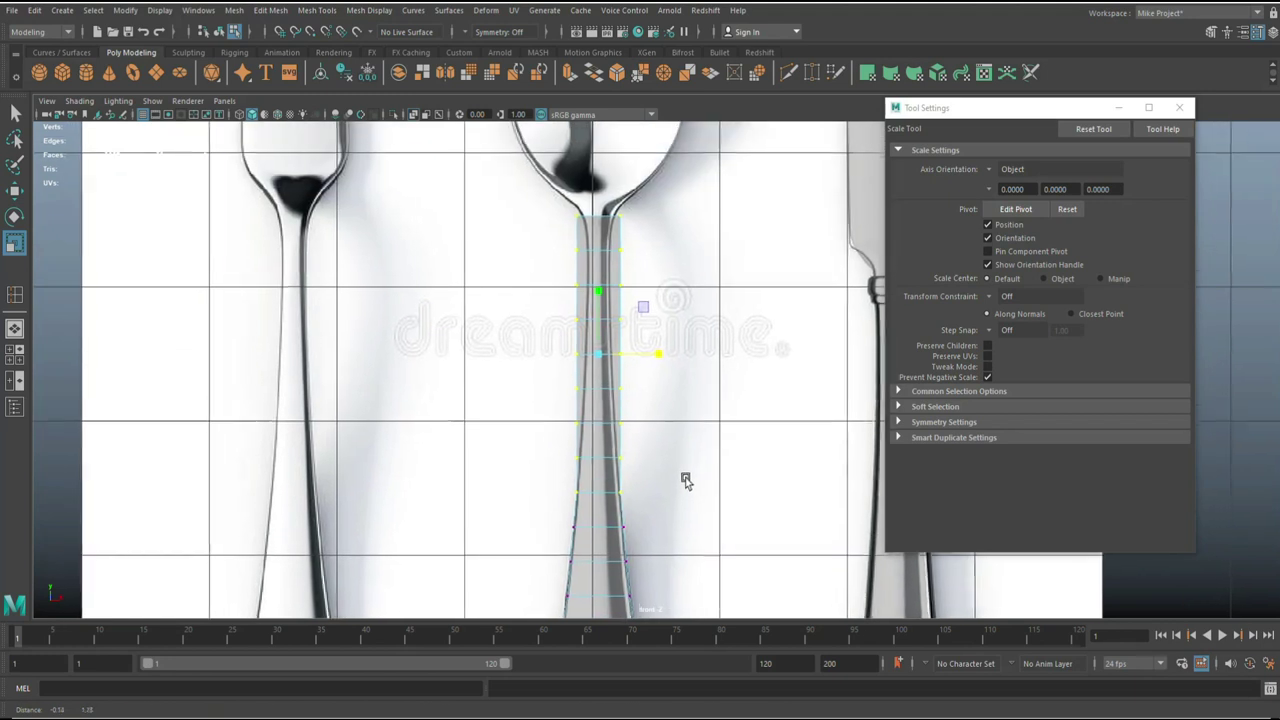
{"action": "scroll", "coordinate": [686, 486], "scroll_direction": "up", "scroll_amount": 4}
{"action": "left_click_drag", "start_coordinate": [588, 524], "coordinate": [661, 530], "text": "ctrl"}
{"action": "left_click", "coordinate": [646, 334]}
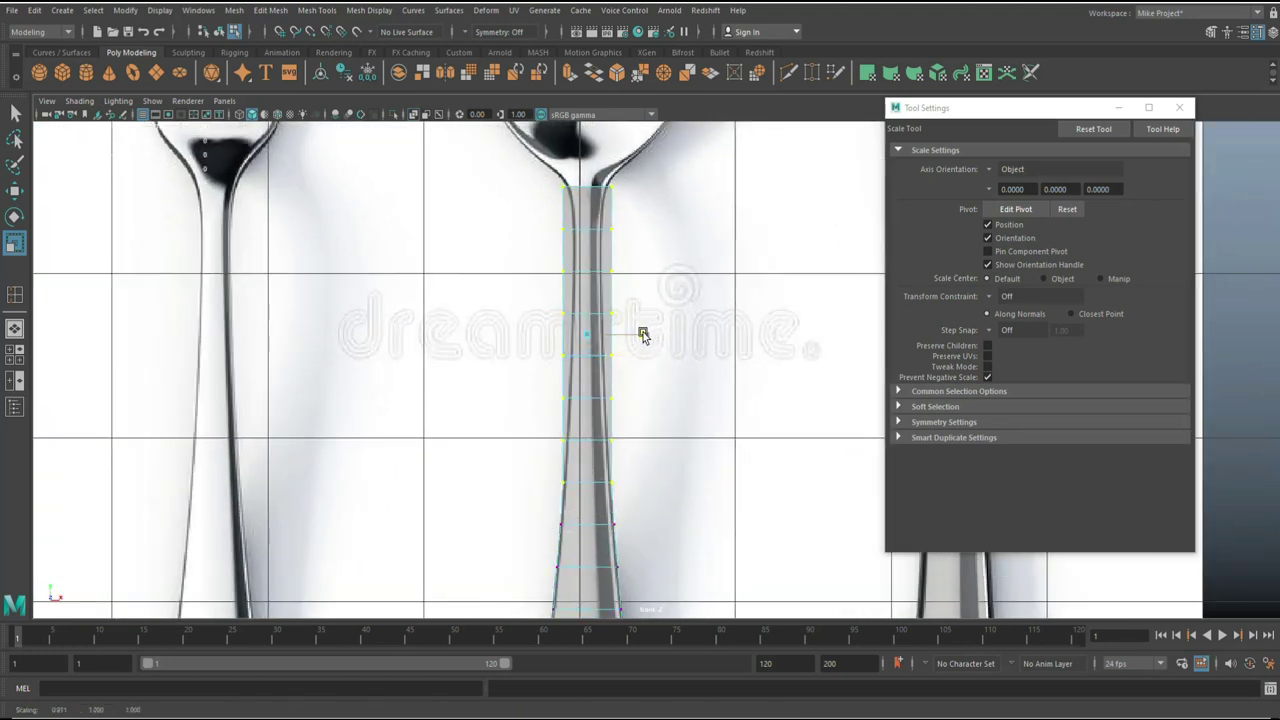
{"action": "left_click_drag", "start_coordinate": [538, 481], "coordinate": [678, 490], "text": "ctrl"}
{"action": "left_click_drag", "start_coordinate": [649, 316], "coordinate": [640, 318]}
Step: Fit the handle's upper vertex rows along X to the thin neck, finishing with the top row below the bowl
{"action": "left_click_drag", "start_coordinate": [533, 427], "coordinate": [664, 363], "text": "ctrl"}
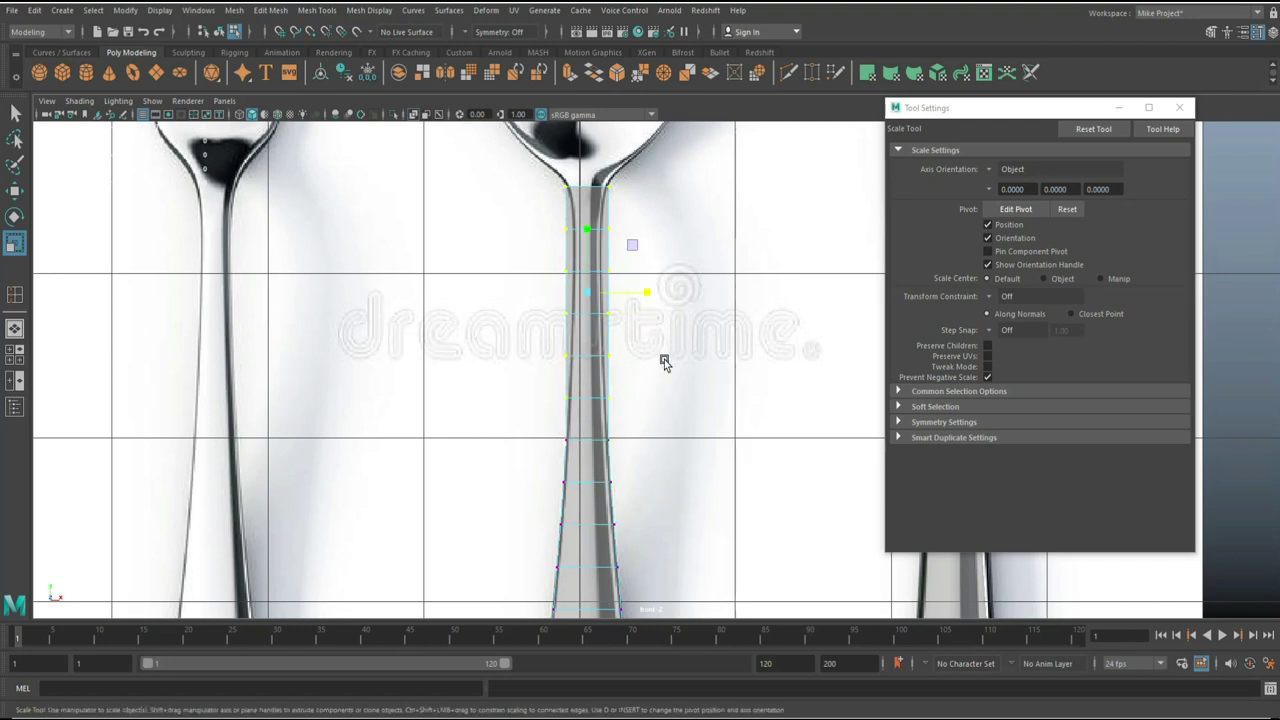
{"action": "left_click", "coordinate": [647, 292]}
{"action": "left_click_drag", "start_coordinate": [559, 389], "coordinate": [653, 416], "text": "ctrl"}
{"action": "left_click_drag", "start_coordinate": [645, 277], "coordinate": [641, 278]}
{"action": "left_click_drag", "start_coordinate": [545, 345], "coordinate": [646, 377], "text": "ctrl"}
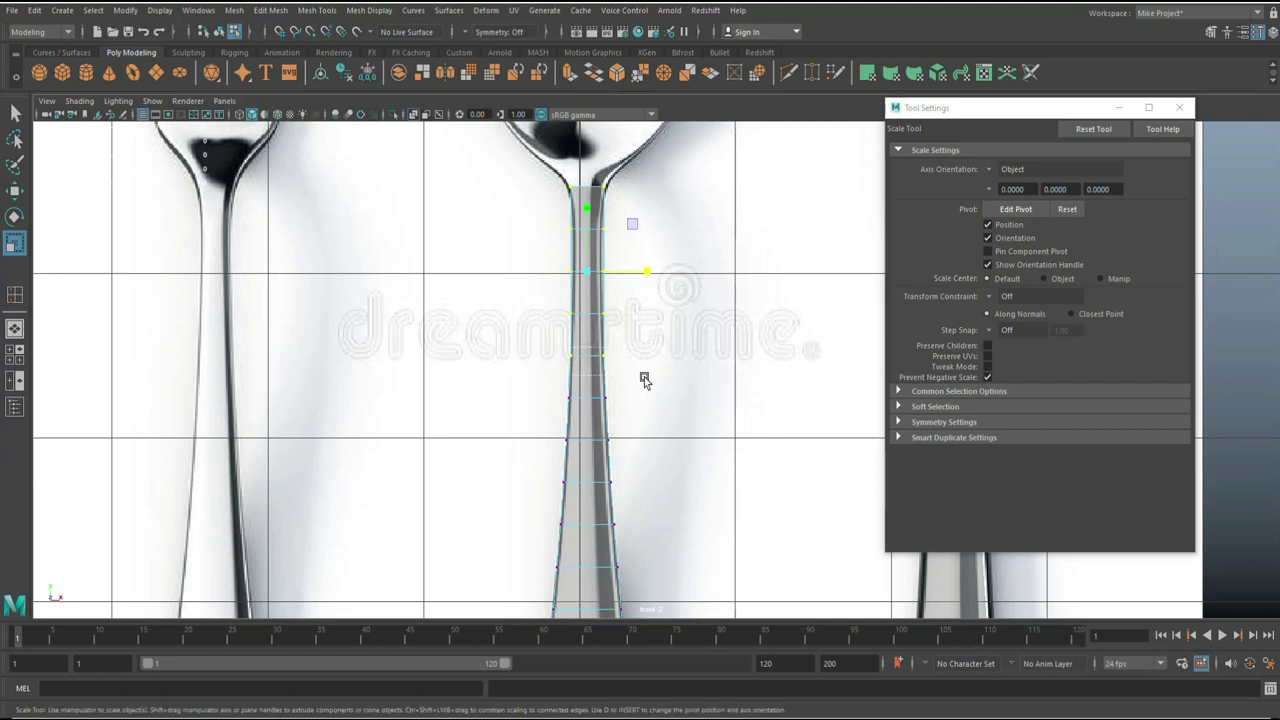
{"action": "left_click_drag", "start_coordinate": [651, 251], "coordinate": [676, 255]}
{"action": "left_click_drag", "start_coordinate": [545, 178], "coordinate": [634, 194]}
{"action": "left_click_drag", "start_coordinate": [650, 190], "coordinate": [651, 191]}
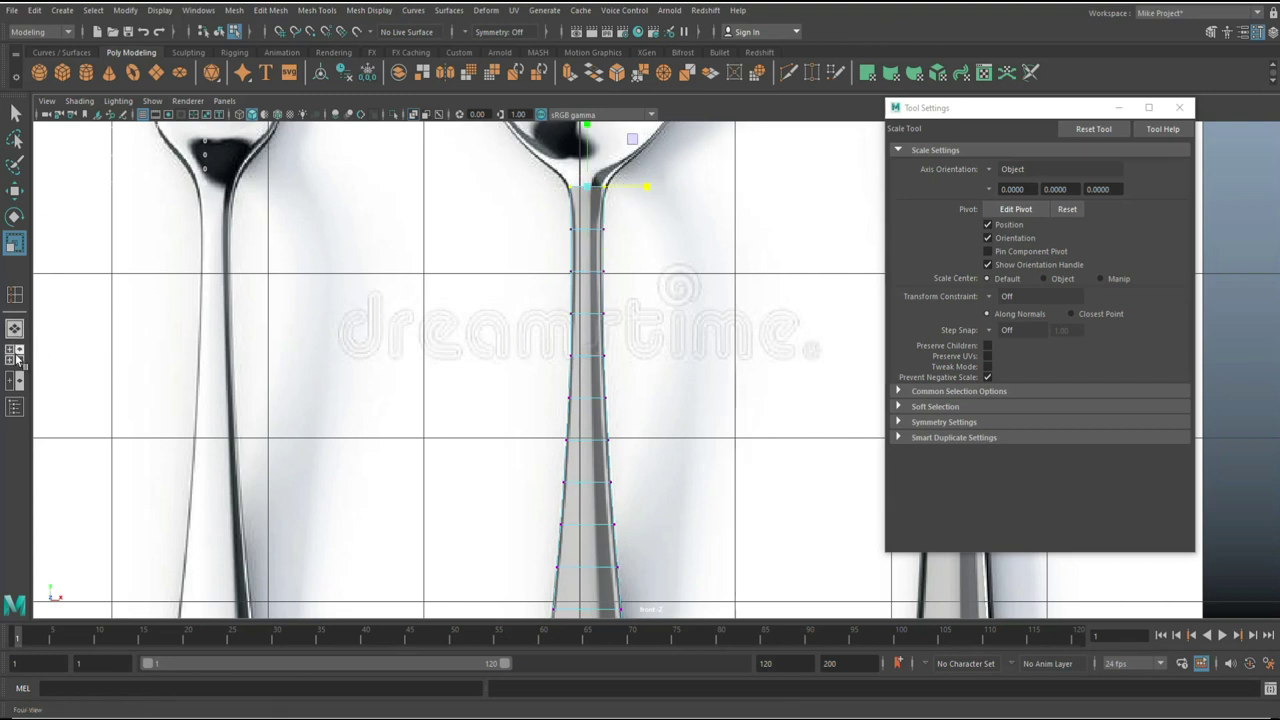
Step: Close the tool settings, return the spoon handle to object mode and flatten it along Z to a scale of about 0.135
{"action": "key", "text": "space"}
{"action": "key", "text": "space"}
{"action": "key", "text": "space"}
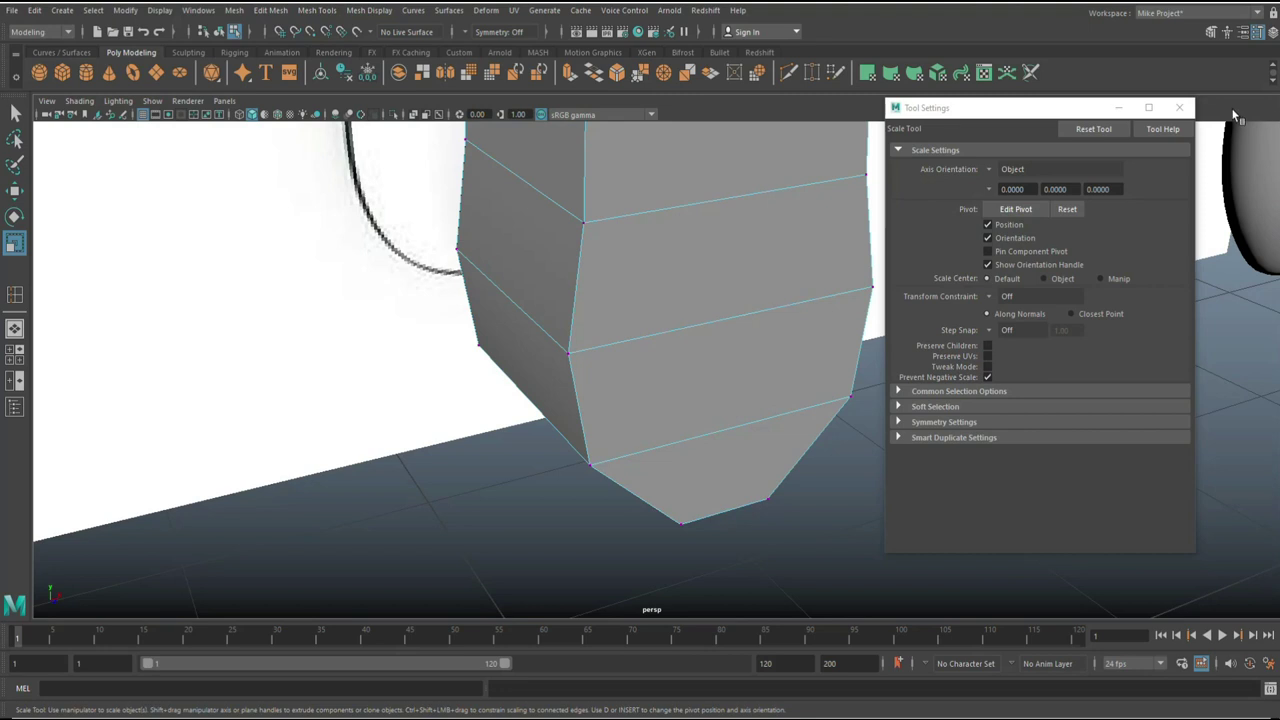
{"action": "left_click", "coordinate": [1180, 107]}
{"action": "scroll", "coordinate": [764, 397], "scroll_direction": "down", "scroll_amount": 5}
{"action": "left_click_drag", "start_coordinate": [764, 397], "coordinate": [809, 463], "text": "alt"}
{"action": "scroll", "coordinate": [809, 463], "scroll_direction": "up", "scroll_amount": 5}
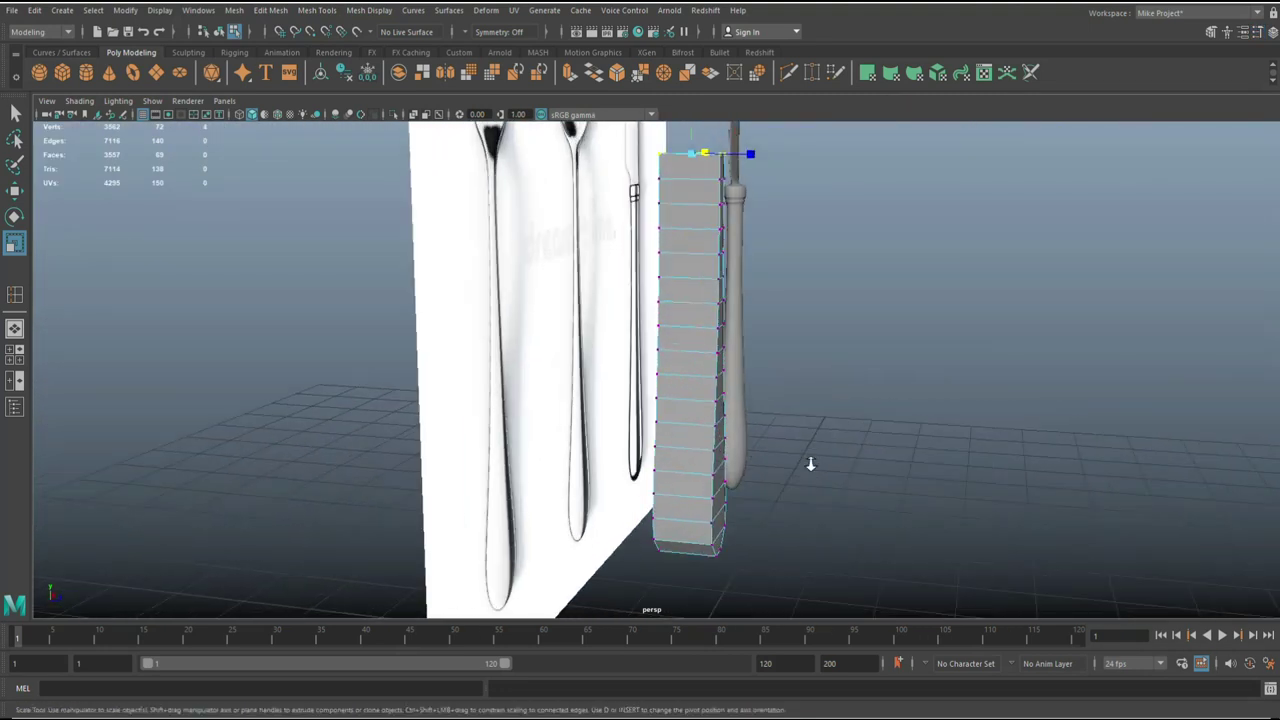
{"action": "right_click_drag", "start_coordinate": [718, 291], "coordinate": [770, 272]}
{"action": "left_click_drag", "start_coordinate": [770, 272], "coordinate": [735, 372], "text": "alt"}
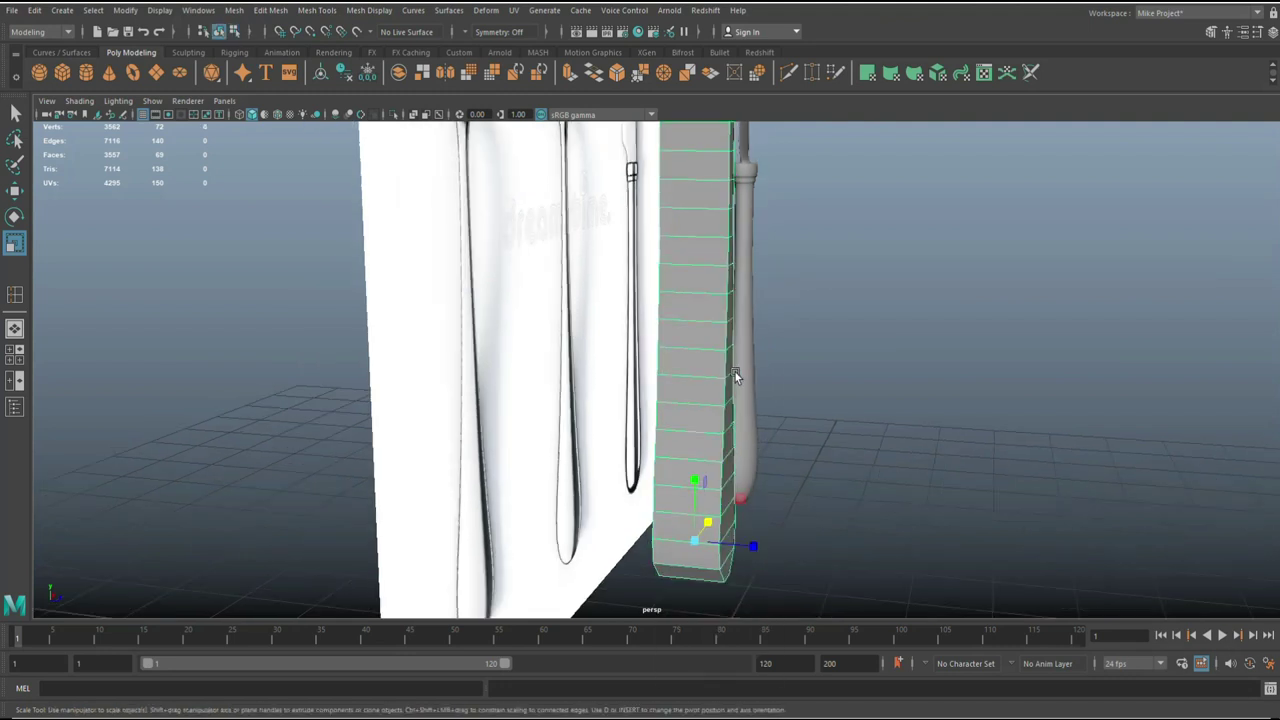
{"action": "left_click_drag", "start_coordinate": [751, 545], "coordinate": [697, 554]}
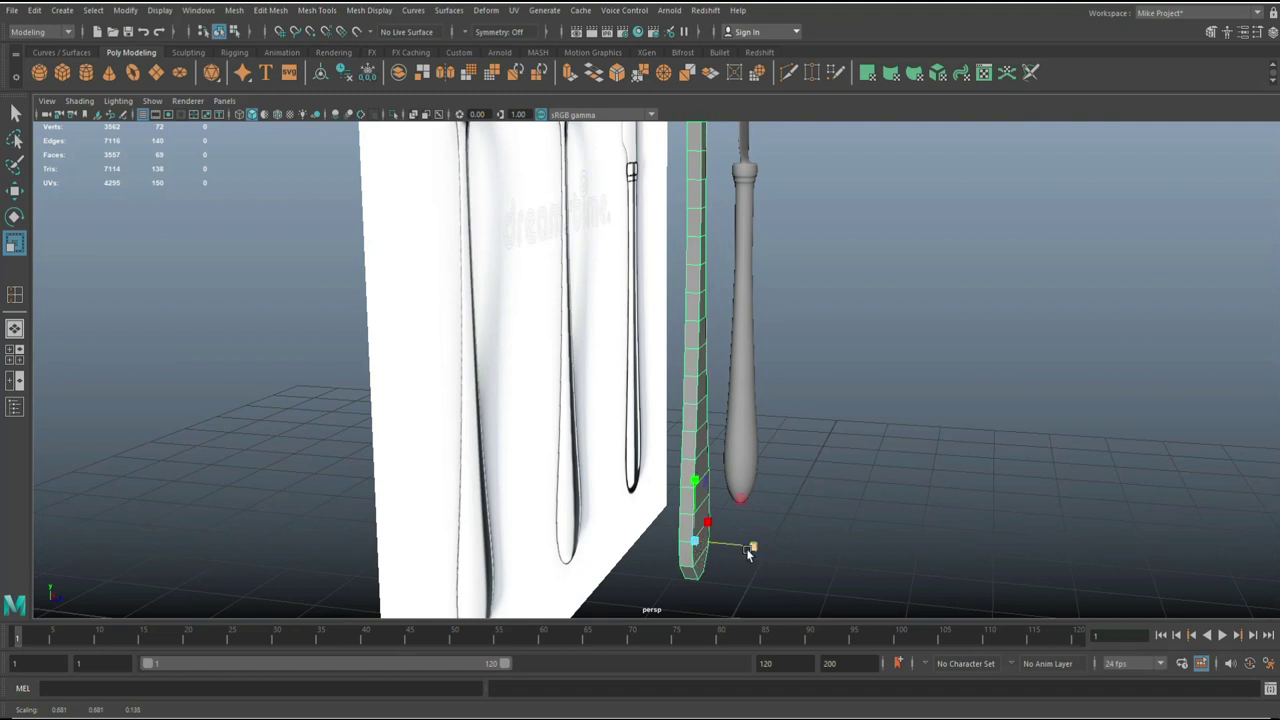
{"action": "left_click_drag", "start_coordinate": [893, 478], "coordinate": [820, 442], "text": "alt"}
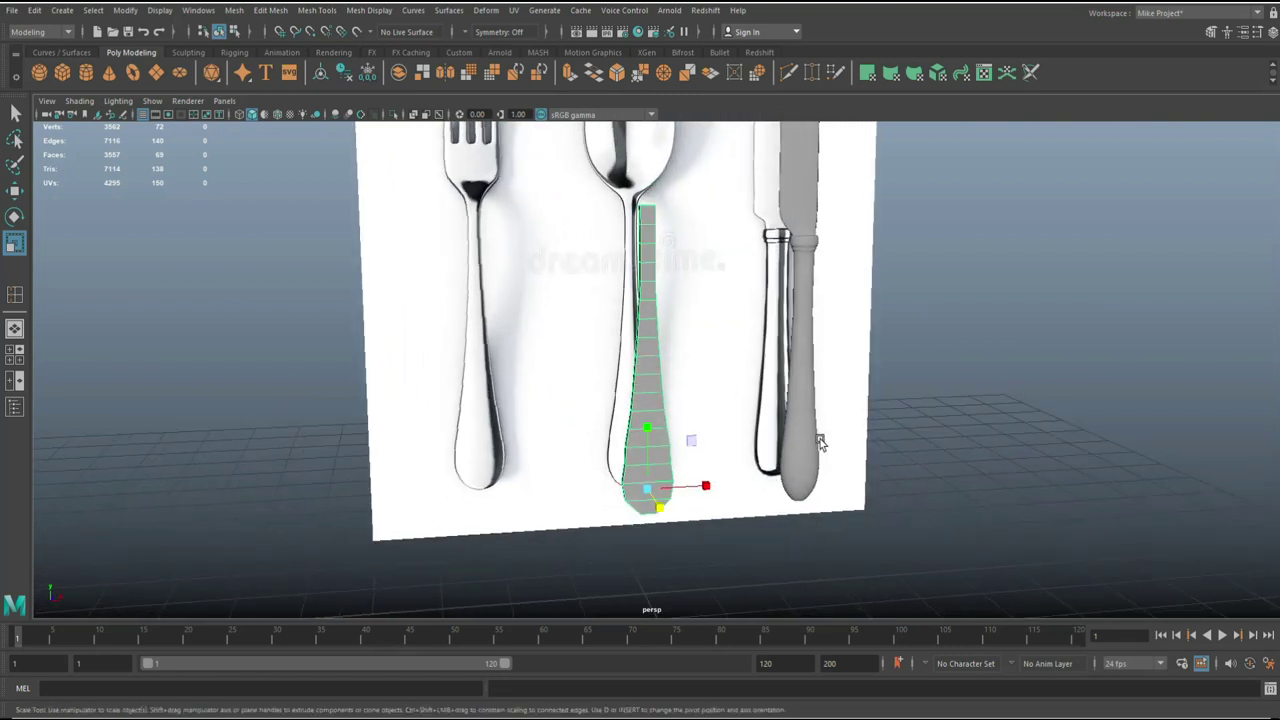
Step: Turn on the smoothed display of the spoon handle mesh
{"action": "left_click_drag", "start_coordinate": [920, 429], "coordinate": [638, 397], "text": "alt"}
{"action": "right_click_drag", "start_coordinate": [638, 397], "coordinate": [573, 411], "text": "alt"}
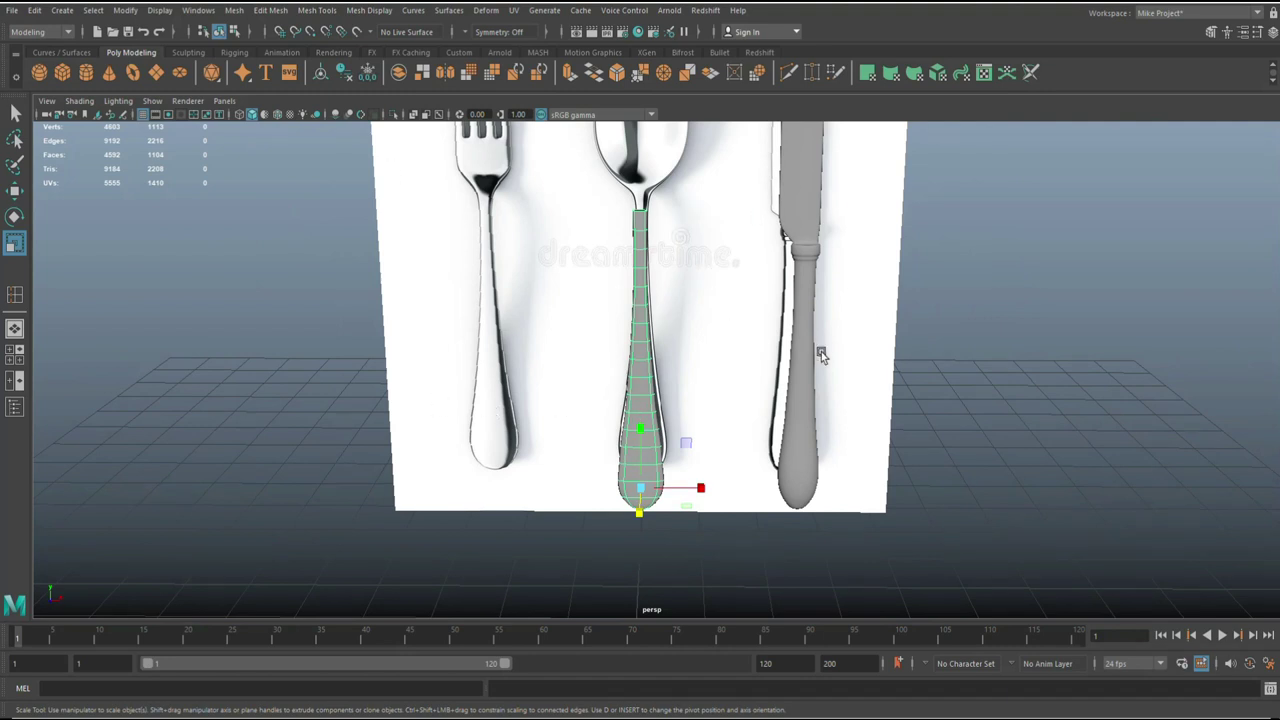
Step: Duplicate the spoon handle and move the copy along X onto the fork's handle, checking it in the front view
{"action": "key", "text": "ctrl+d"}
{"action": "key", "text": "w"}
{"action": "left_click_drag", "start_coordinate": [712, 489], "coordinate": [557, 491]}
{"action": "left_click", "coordinate": [15, 352]}
{"action": "key", "text": "space"}
{"action": "scroll", "coordinate": [583, 474], "scroll_direction": "down", "scroll_amount": 6}
{"action": "scroll", "coordinate": [539, 527], "scroll_direction": "up", "scroll_amount": 2}
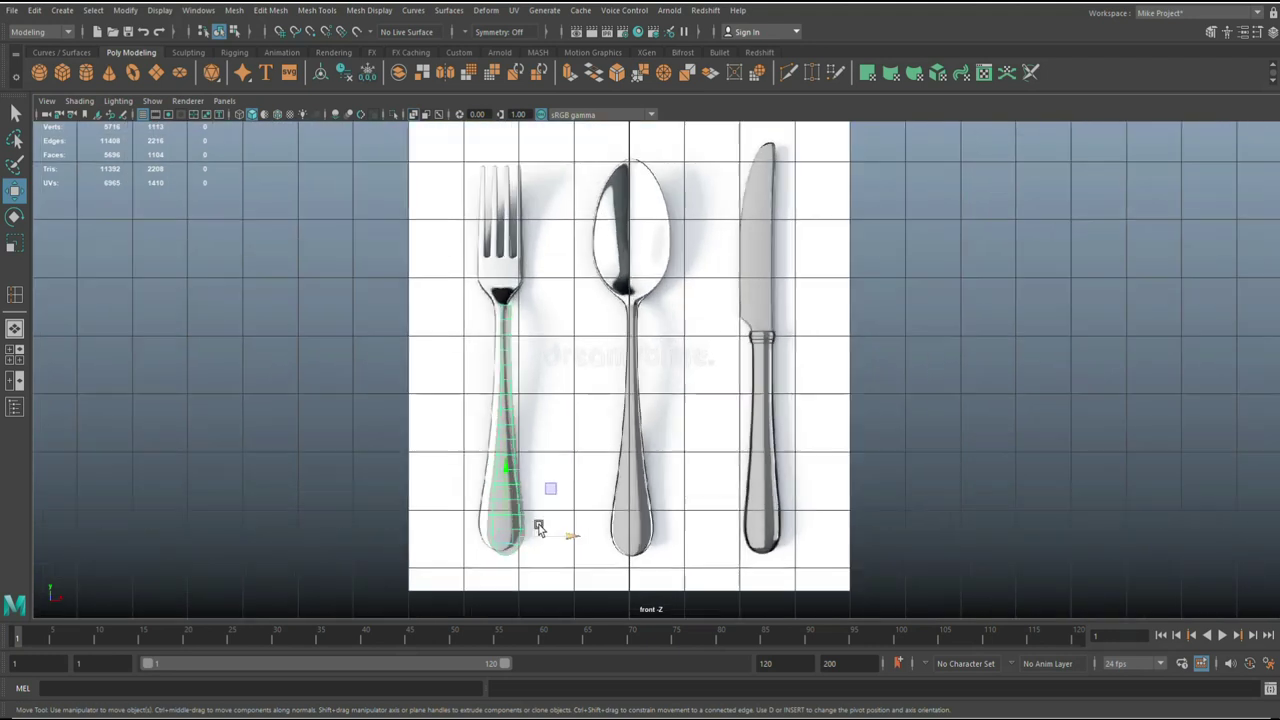
Step: Fine-tune the copied handle's position along X so it lines up with the fork's handle in the reference image
{"action": "scroll", "coordinate": [538, 527], "scroll_direction": "up", "scroll_amount": 1}
{"action": "left_click_drag", "start_coordinate": [563, 549], "coordinate": [560, 555]}
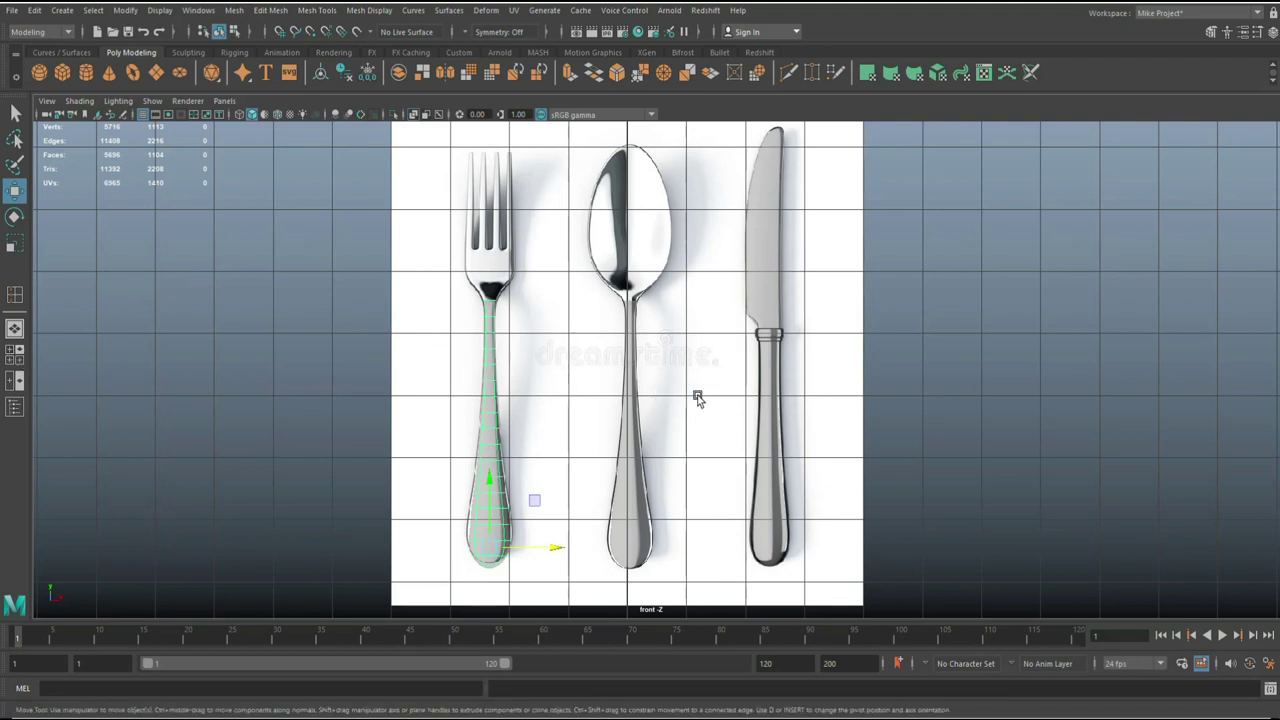
Step: Extrude the top border edges of the spoon's handle and move them up along Y to the tip of the bowl
{"action": "scroll", "coordinate": [697, 398], "scroll_direction": "up", "scroll_amount": 6}
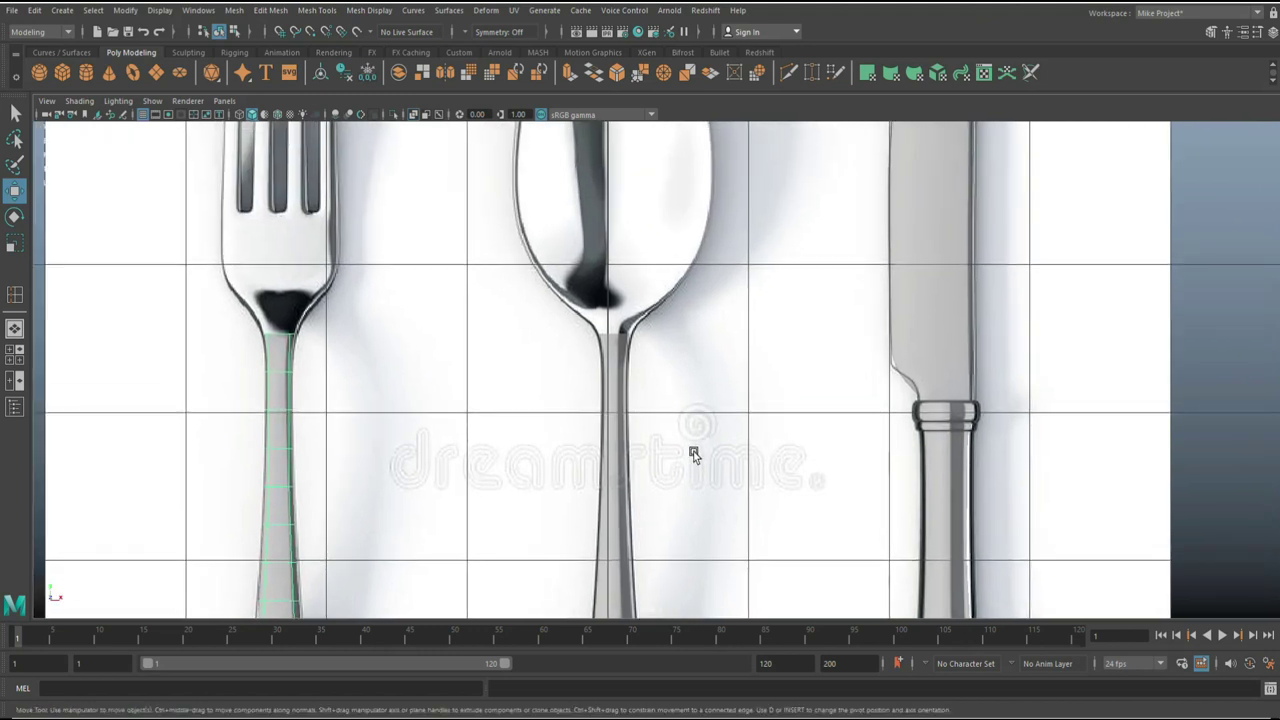
{"action": "scroll", "coordinate": [693, 453], "scroll_direction": "up", "scroll_amount": 4}
{"action": "right_click", "coordinate": [590, 318]}
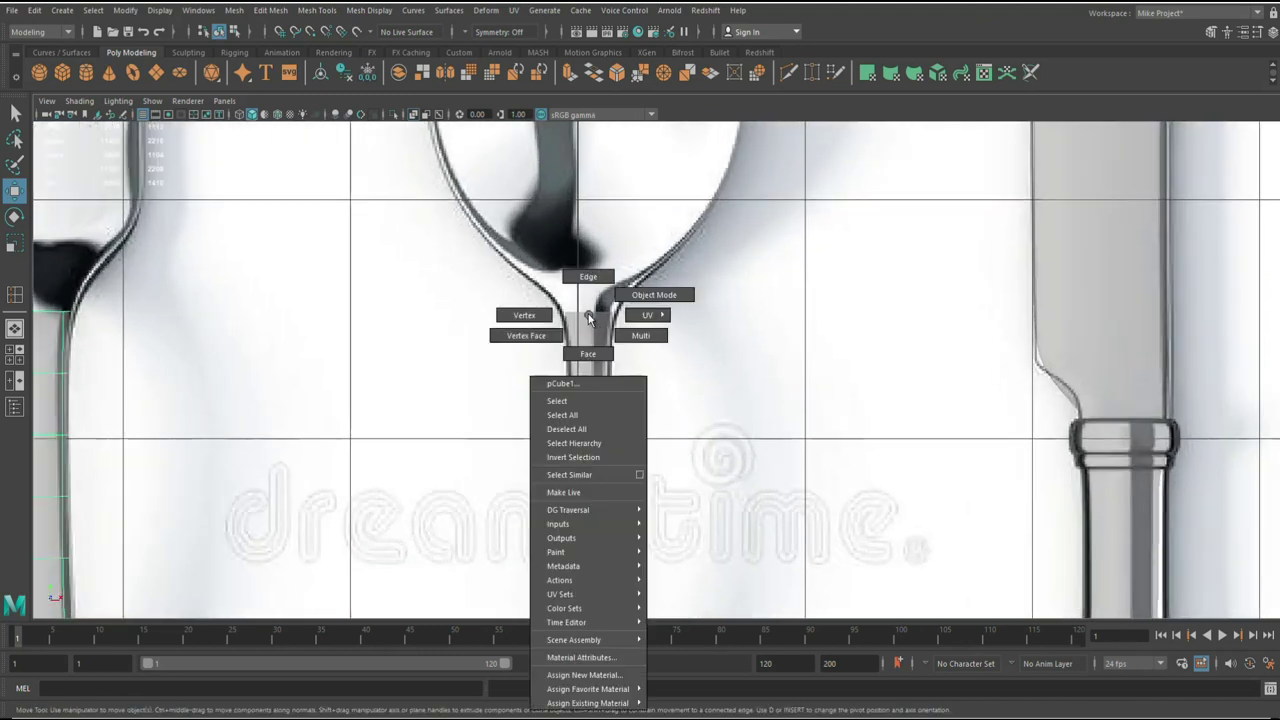
{"action": "left_click", "coordinate": [587, 277]}
{"action": "left_click", "coordinate": [590, 314]}
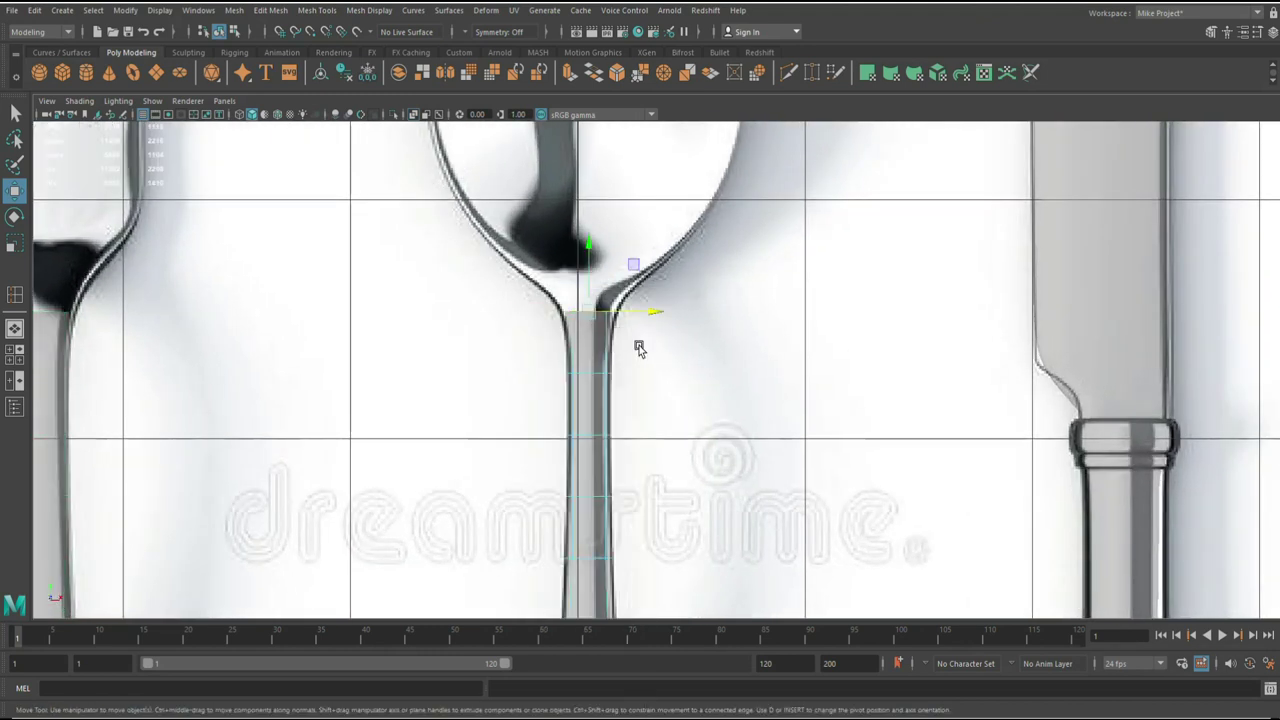
{"action": "key", "text": "a"}
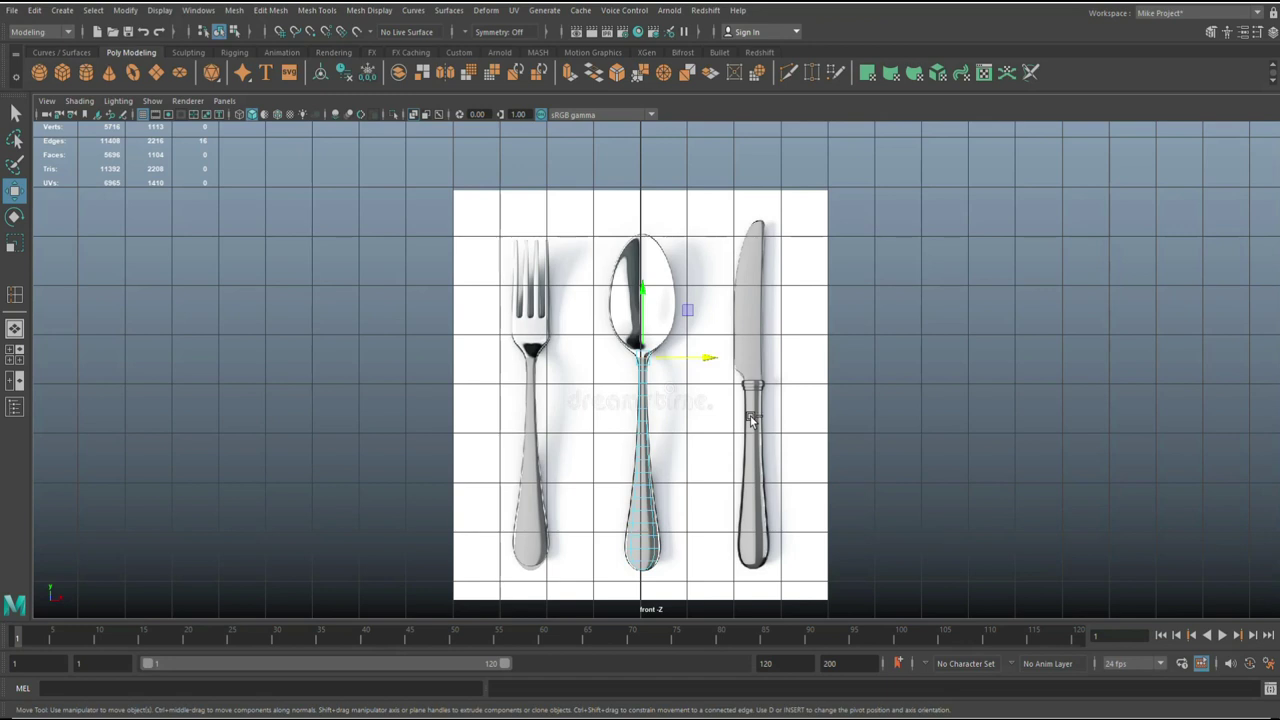
{"action": "key", "text": "ctrl+e"}
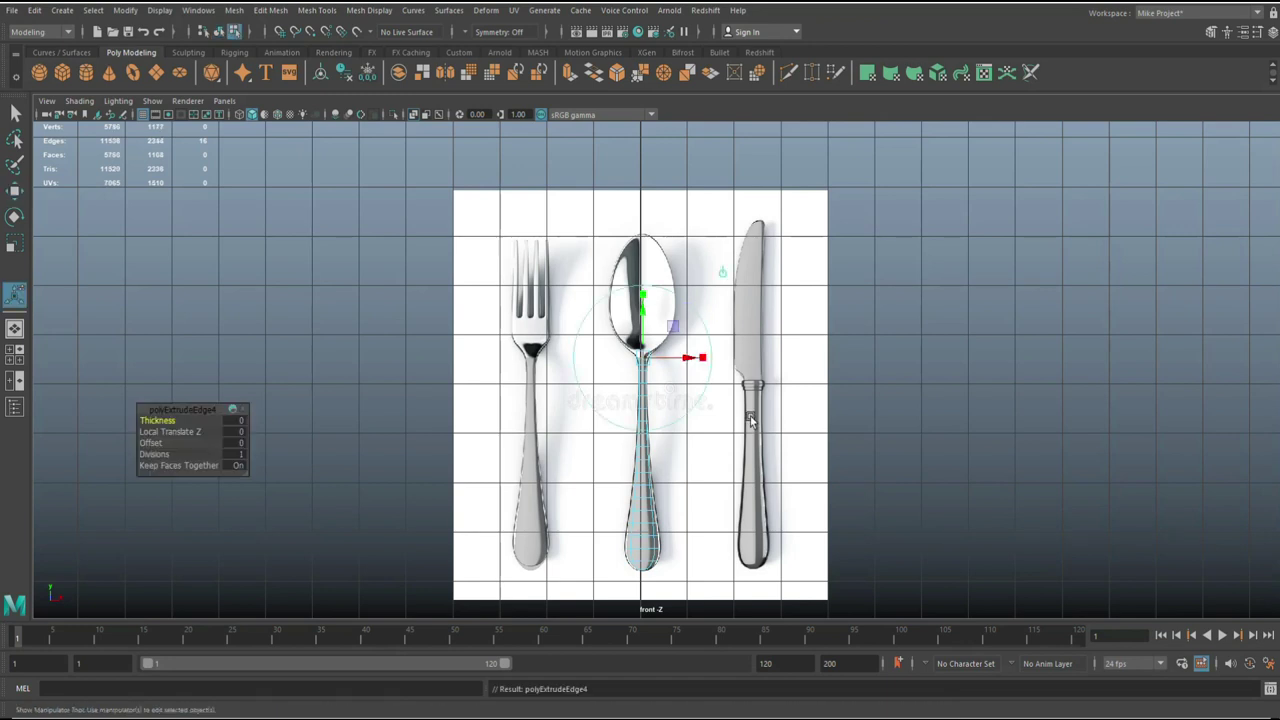
{"action": "key", "text": "w"}
{"action": "left_click_drag", "start_coordinate": [638, 290], "coordinate": [656, 170]}
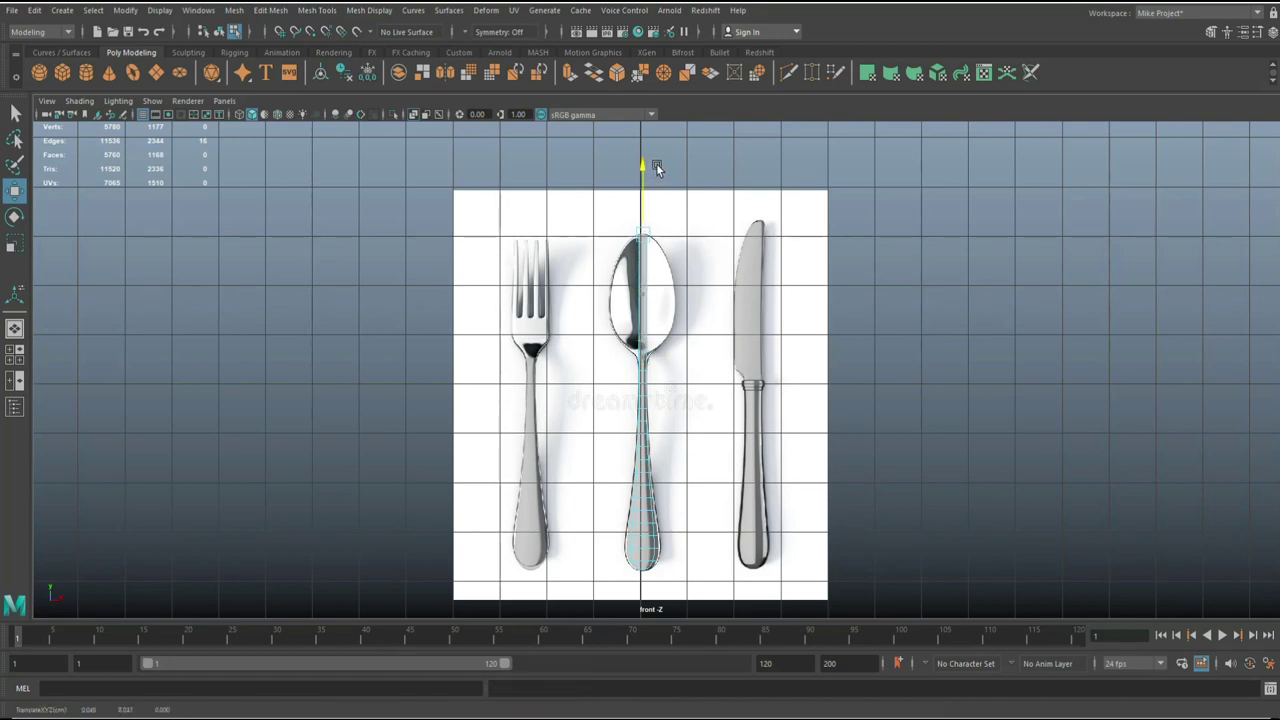
Step: Turn off the spoon's smoothed display and insert evenly spaced edge loops across the extruded bowl section
{"action": "scroll", "coordinate": [683, 395], "scroll_direction": "up", "scroll_amount": 3}
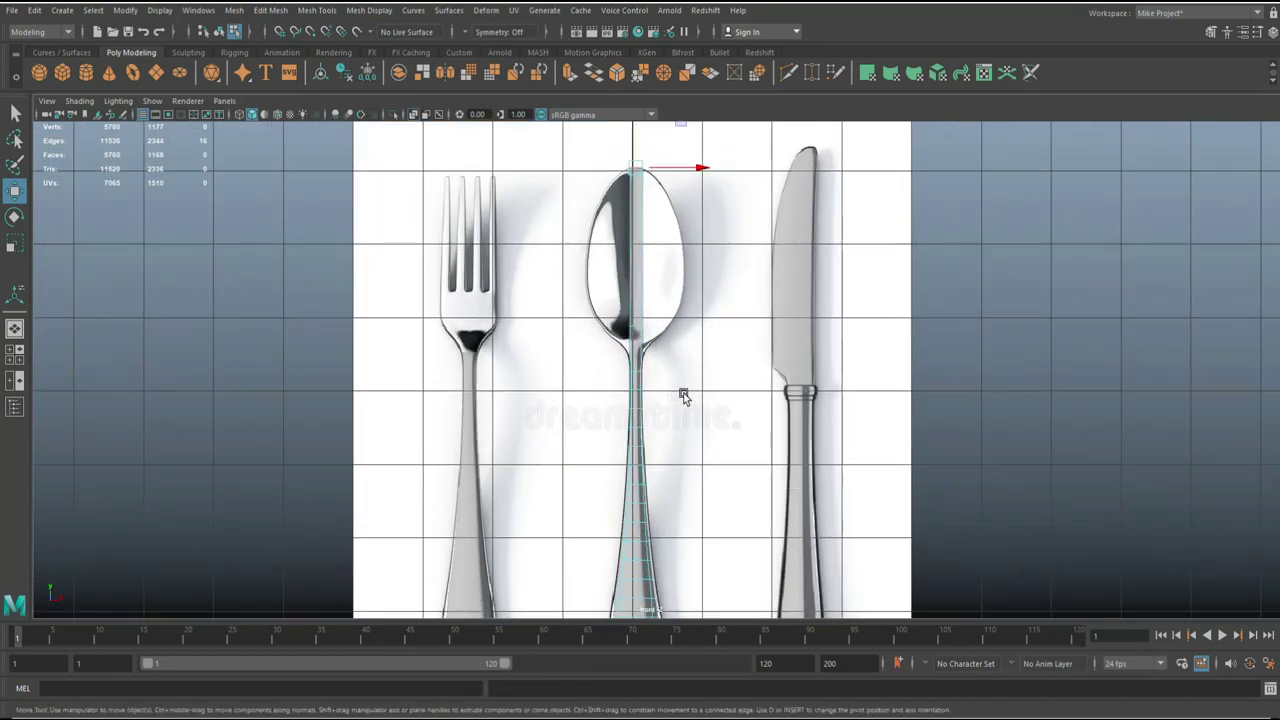
{"action": "key", "text": "g"}
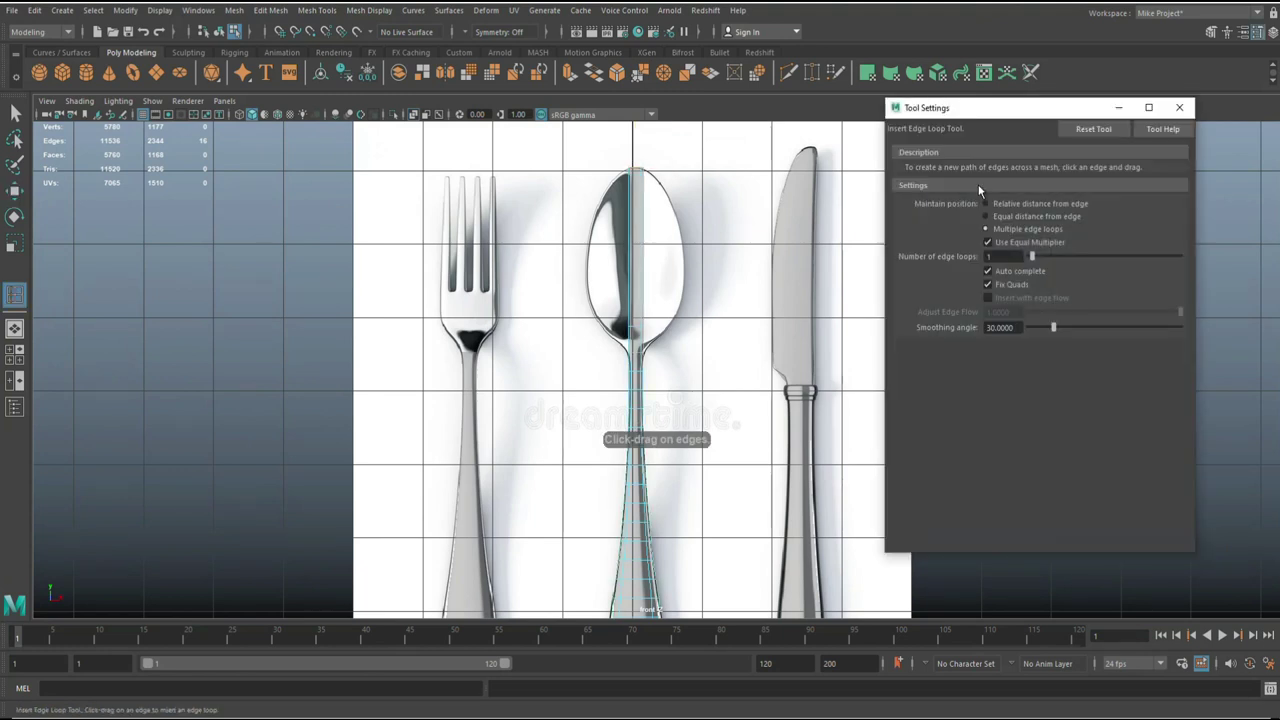
{"action": "left_click", "coordinate": [640, 300]}
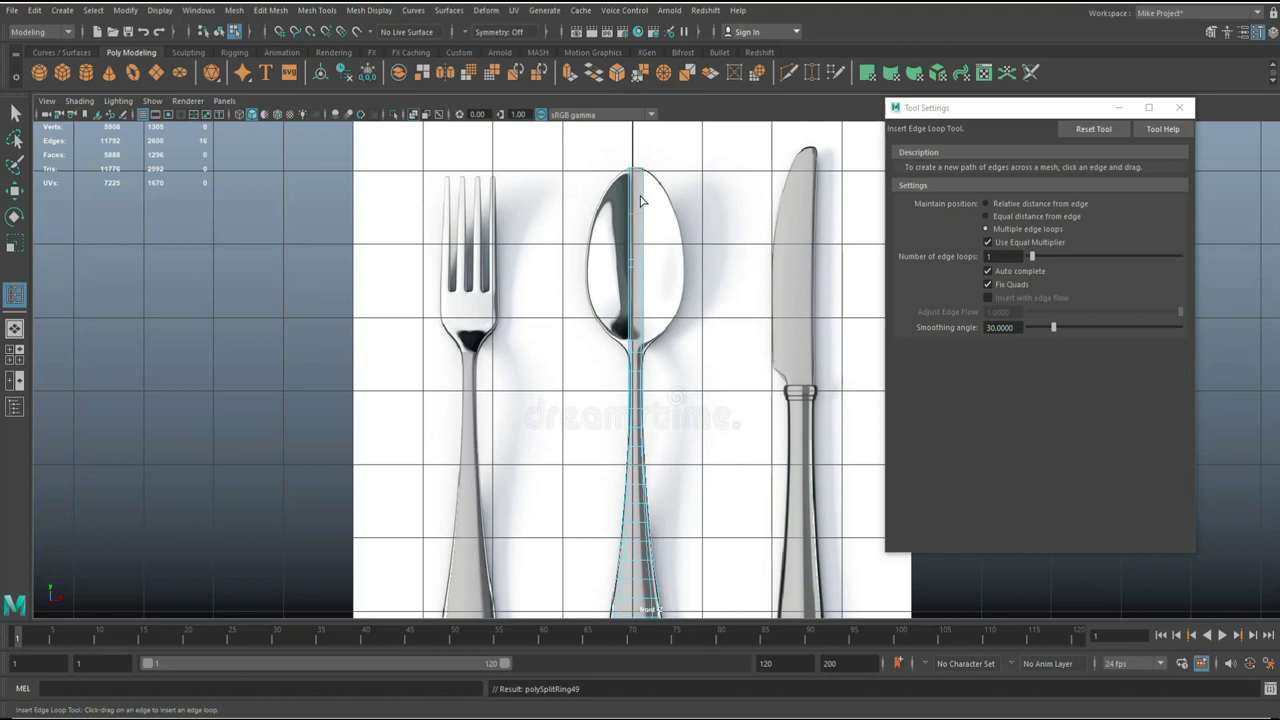
{"action": "left_click", "coordinate": [643, 302]}
{"action": "key", "text": "1"}
{"action": "scroll", "coordinate": [655, 355], "scroll_direction": "up", "scroll_amount": 2}
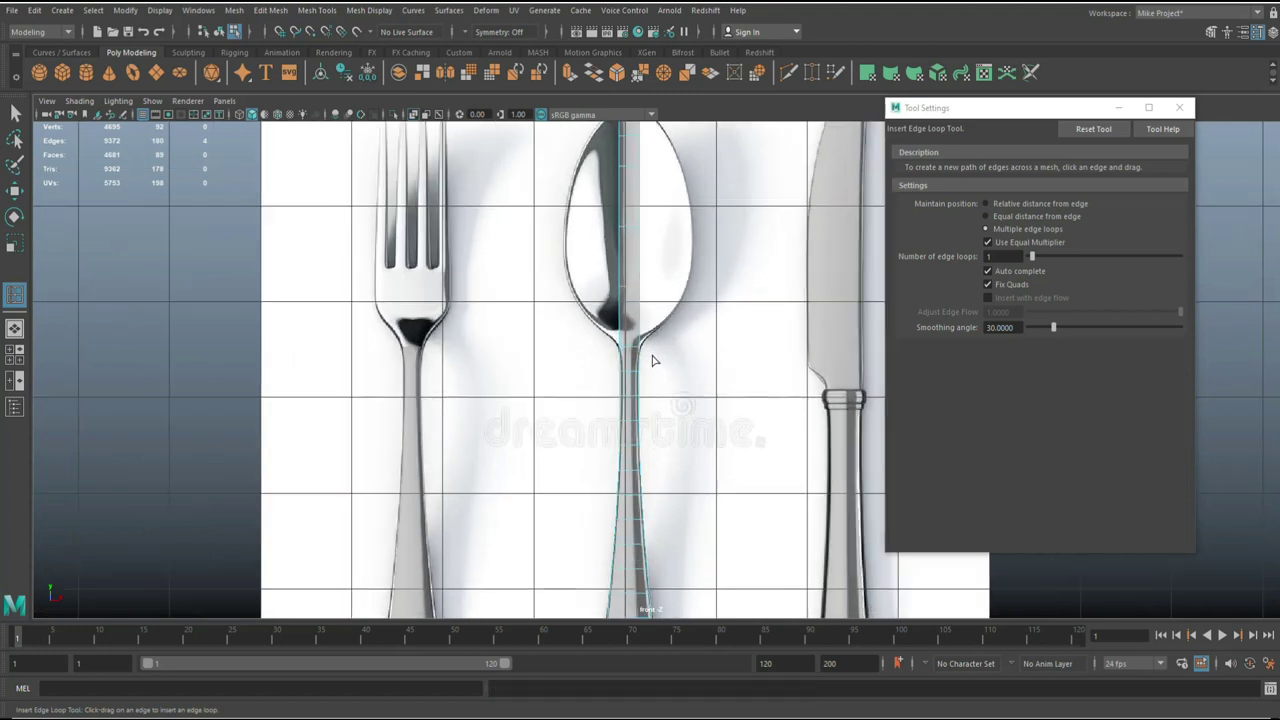
{"action": "middle_click_drag", "start_coordinate": [697, 310], "coordinate": [694, 463], "text": "alt"}
{"action": "scroll", "coordinate": [688, 463], "scroll_direction": "up", "scroll_amount": 1}
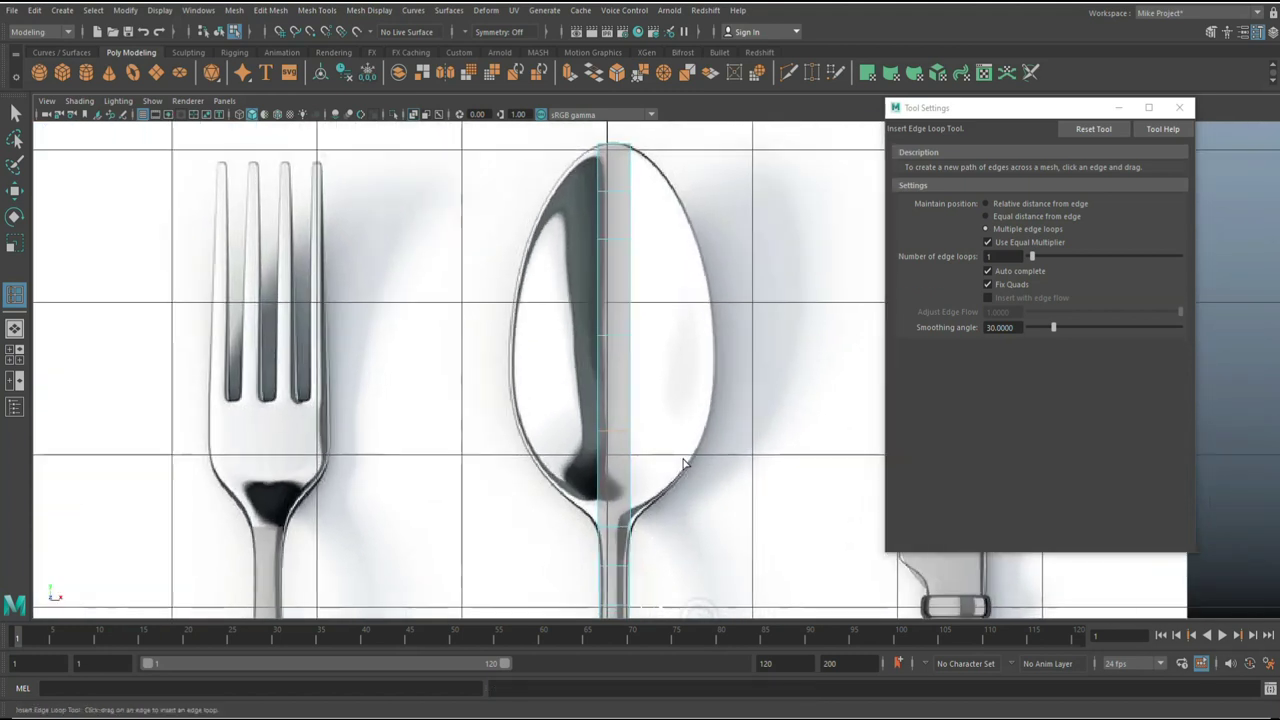
{"action": "left_click_drag", "start_coordinate": [631, 309], "coordinate": [629, 382]}
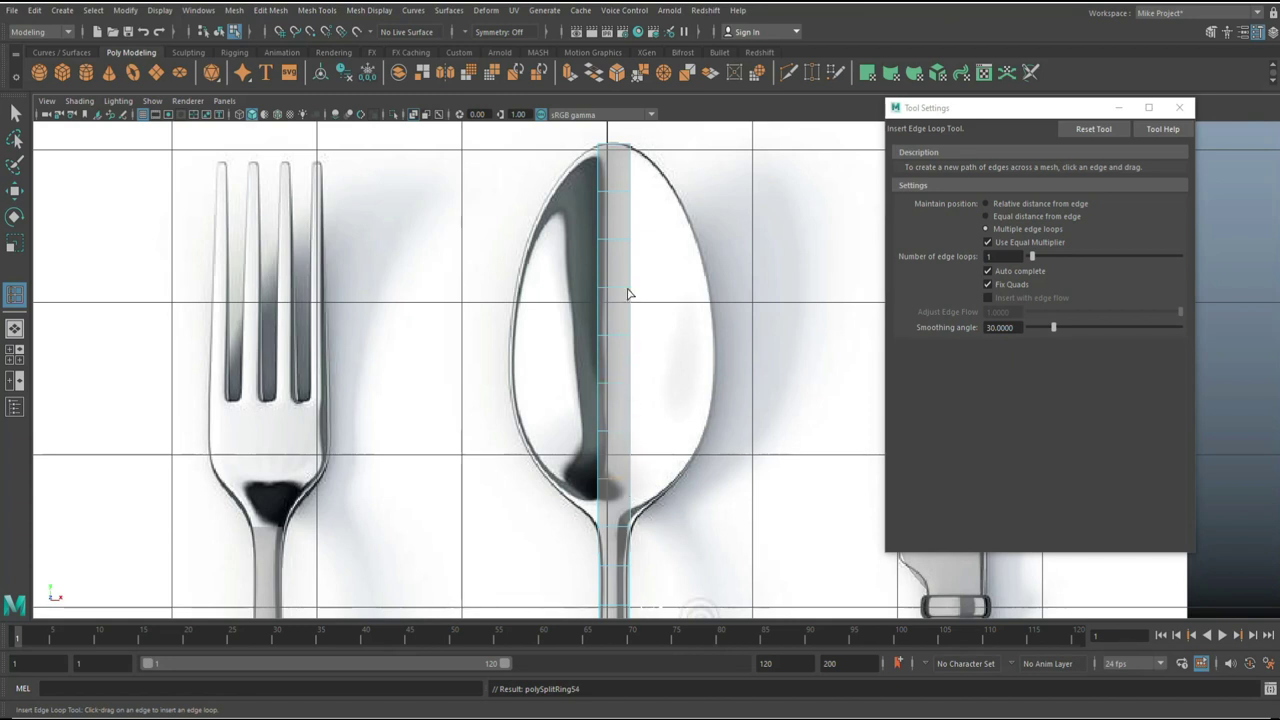
Step: Select the bowl's inner vertex rows between the tip and the neck and widen them along X to the reference outline
{"action": "key", "text": "q"}
{"action": "right_click_drag", "start_coordinate": [614, 191], "coordinate": [618, 204]}
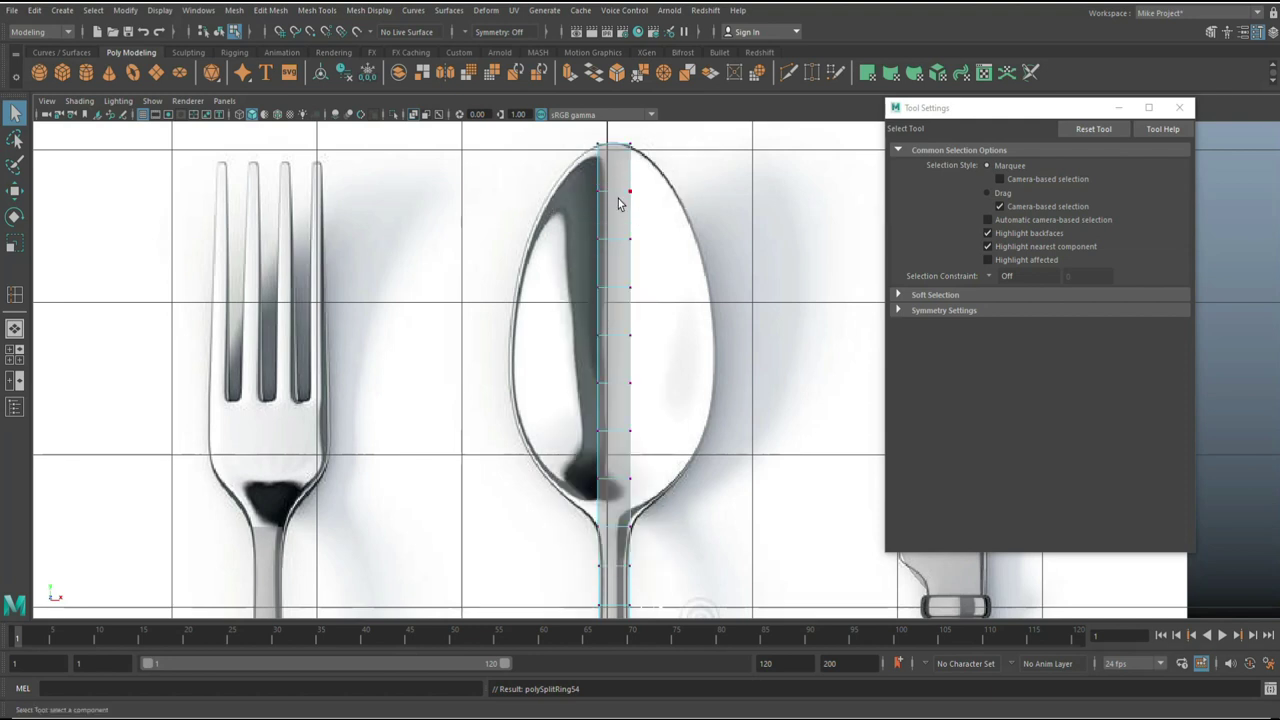
{"action": "left_click_drag", "start_coordinate": [566, 177], "coordinate": [651, 313]}
{"action": "left_click_drag", "start_coordinate": [669, 496], "coordinate": [669, 495]}
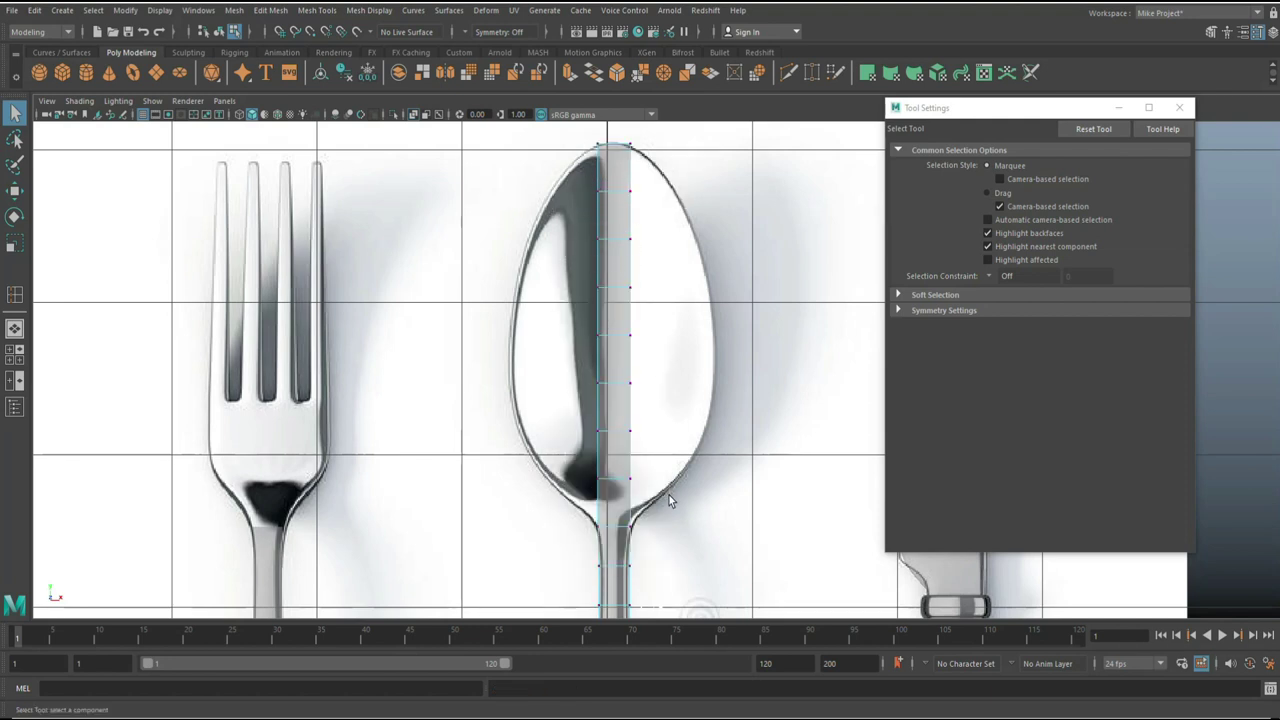
{"action": "key", "text": "r"}
{"action": "left_click_drag", "start_coordinate": [675, 336], "coordinate": [837, 380]}
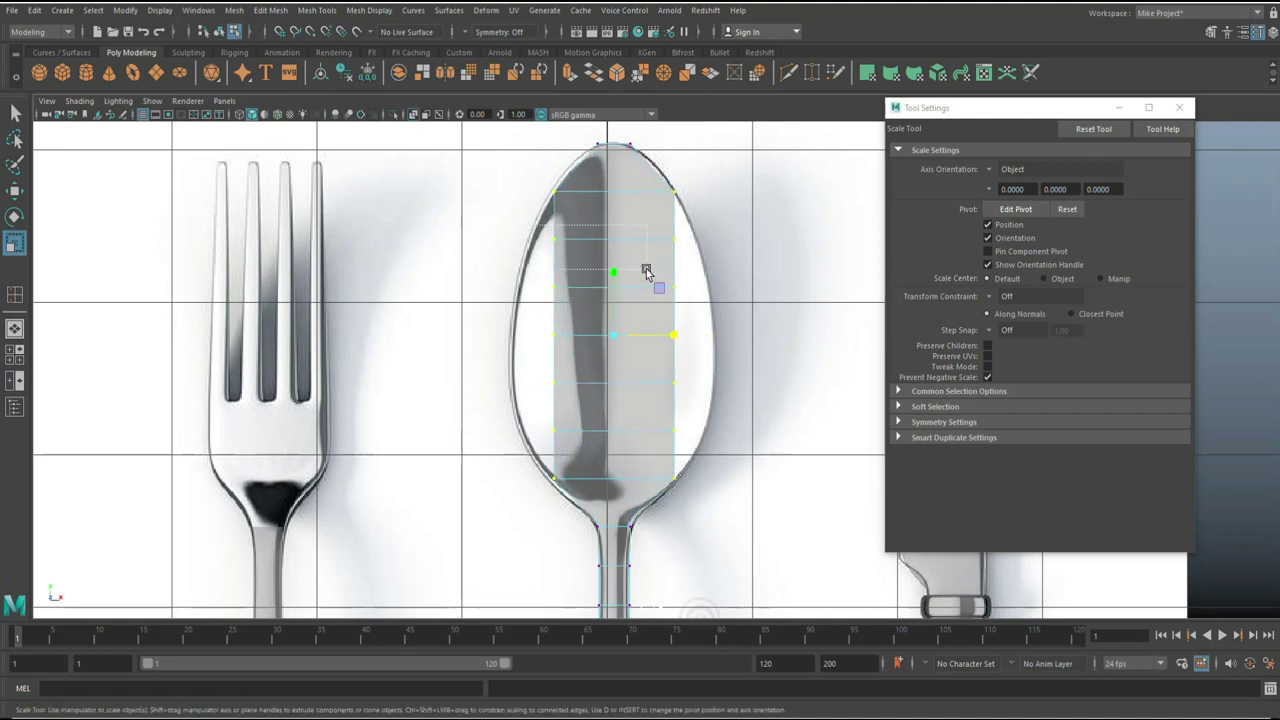
Step: Scale the bowl's middle and lower vertex rows along X, row by row, to follow the spoon's curved outline
{"action": "left_click_drag", "start_coordinate": [670, 340], "coordinate": [699, 349]}
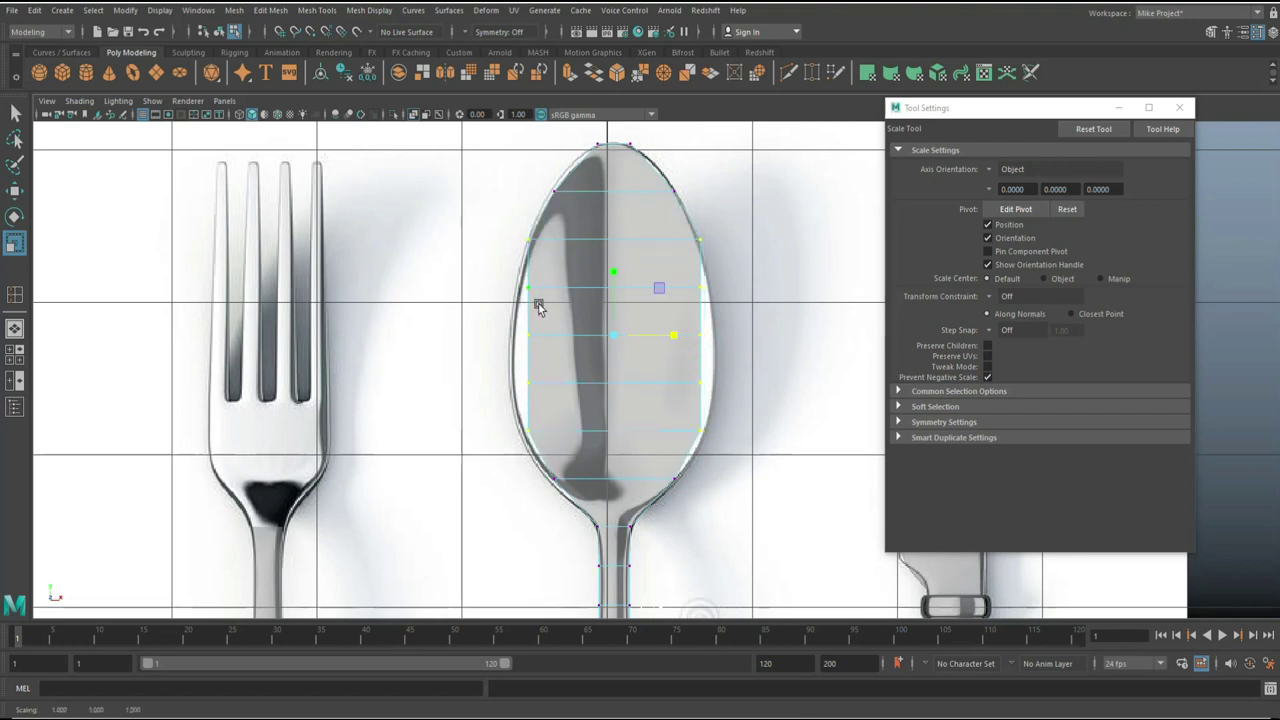
{"action": "left_click_drag", "start_coordinate": [496, 274], "coordinate": [720, 408]}
{"action": "left_click_drag", "start_coordinate": [676, 335], "coordinate": [686, 339]}
{"action": "left_click_drag", "start_coordinate": [488, 317], "coordinate": [620, 370]}
{"action": "left_click_drag", "start_coordinate": [762, 405], "coordinate": [760, 405]}
{"action": "left_click_drag", "start_coordinate": [674, 359], "coordinate": [679, 362]}
{"action": "left_click_drag", "start_coordinate": [497, 417], "coordinate": [677, 436]}
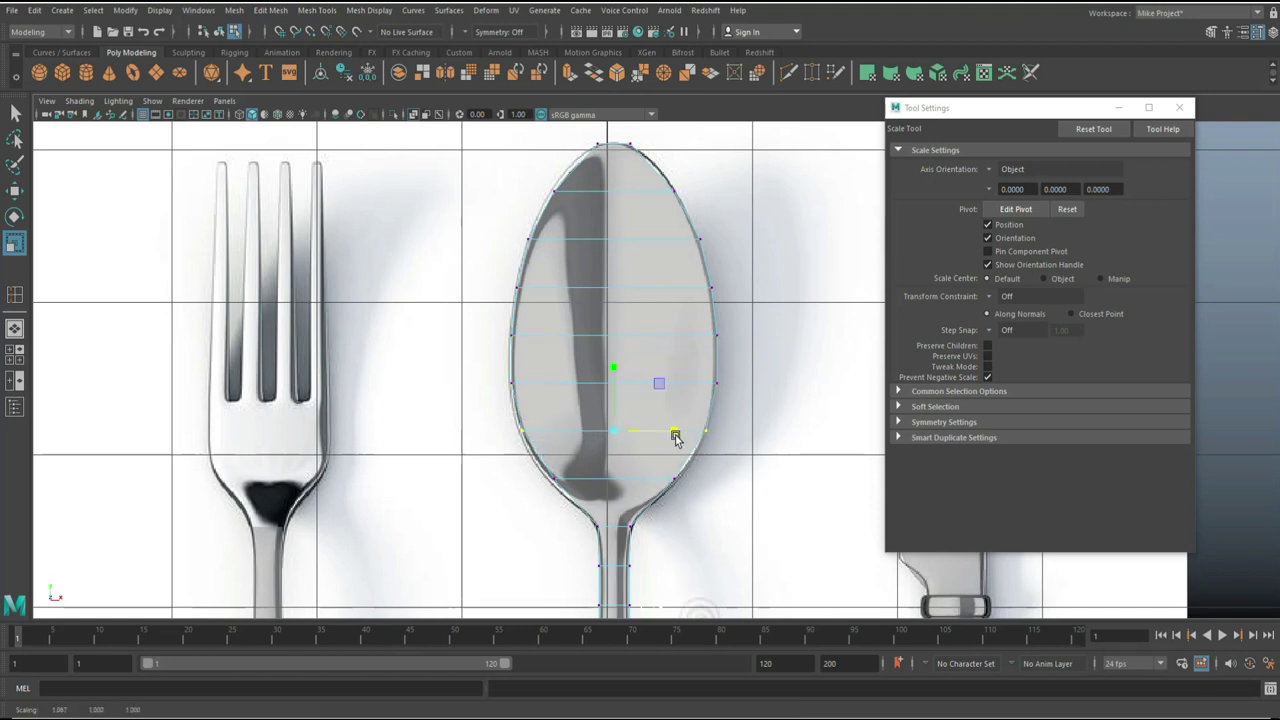
{"action": "left_click_drag", "start_coordinate": [518, 463], "coordinate": [738, 495]}
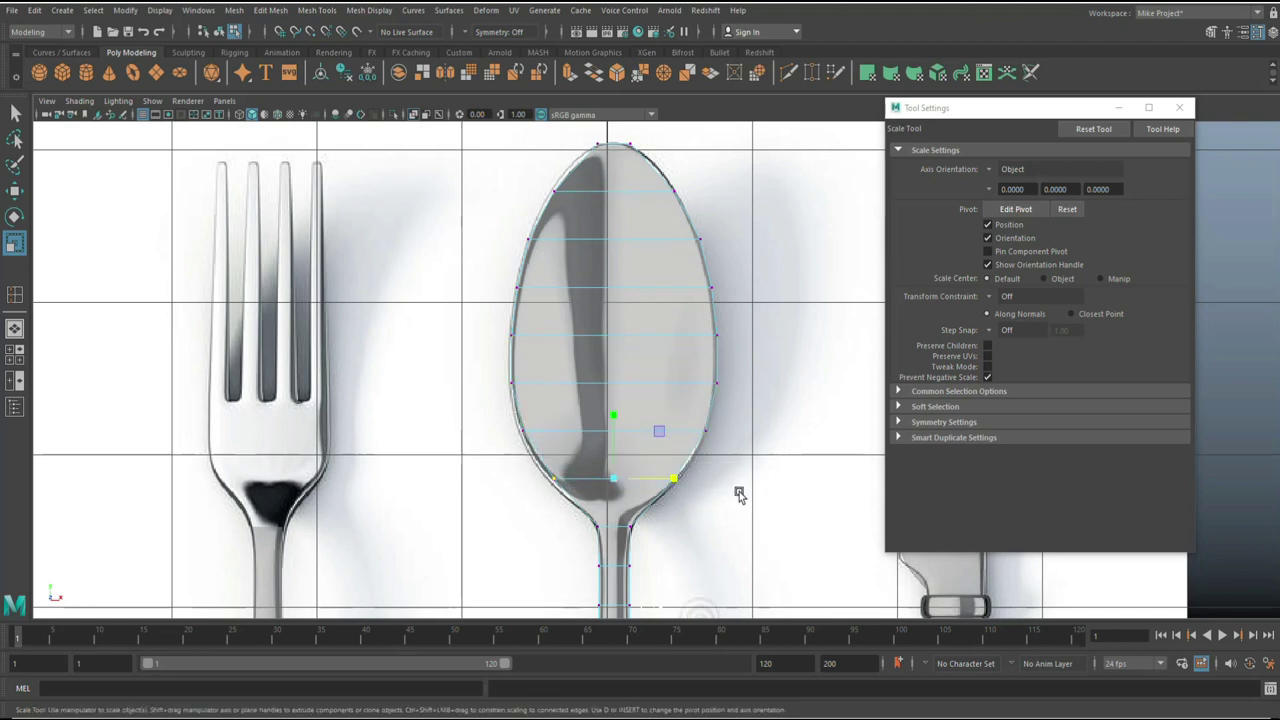
{"action": "left_click", "coordinate": [677, 480]}
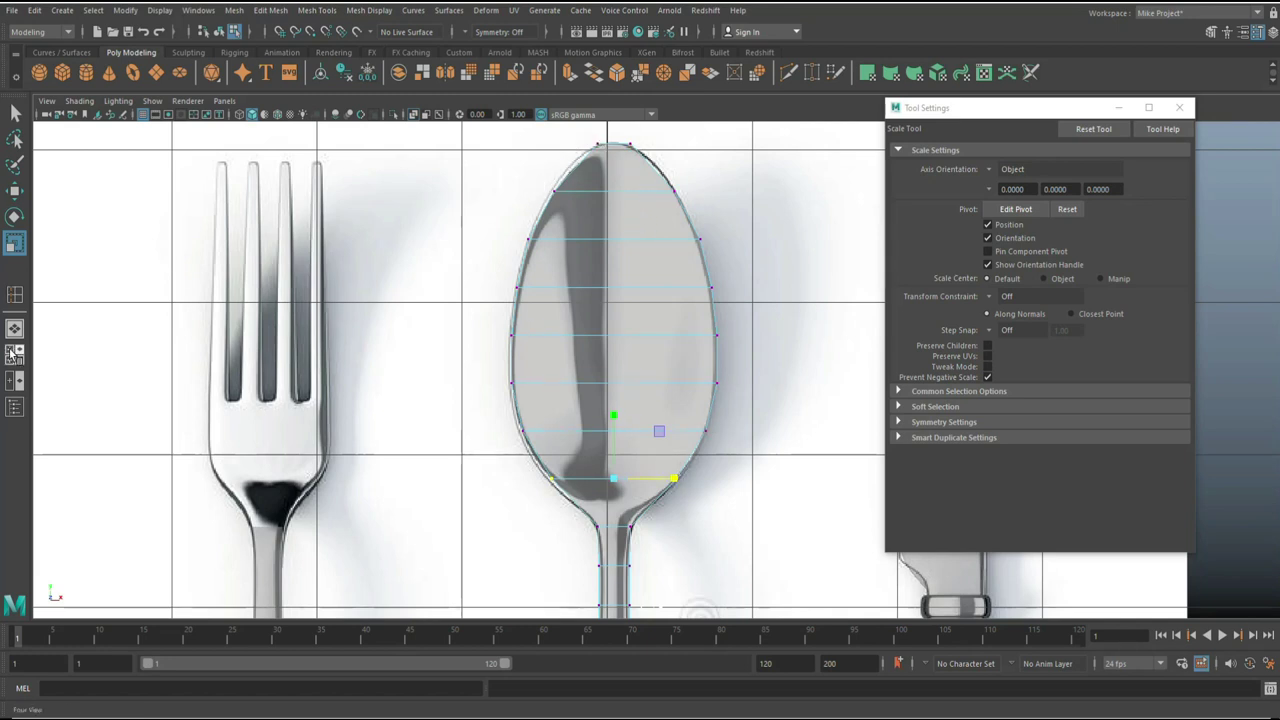
Step: Switch to the perspective view, close the tool settings and view the spoon from the side
{"action": "key", "text": "space"}
{"action": "key", "text": "space"}
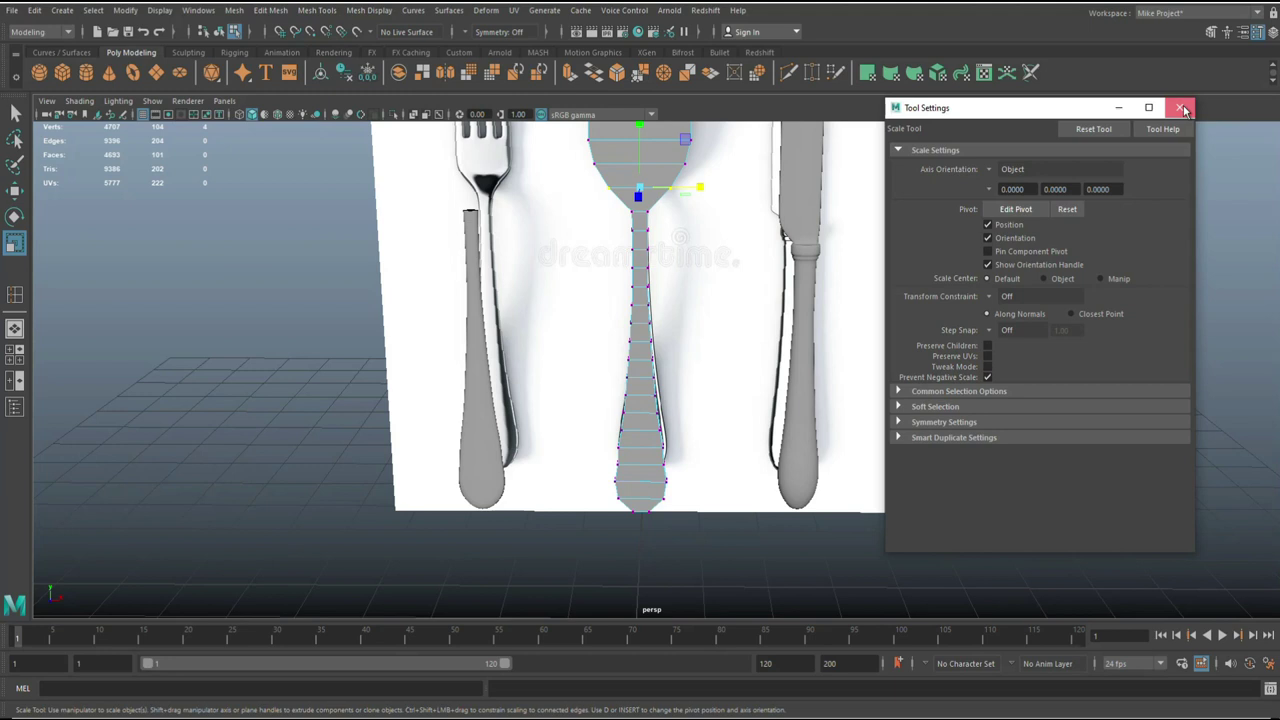
{"action": "left_click", "coordinate": [1180, 107]}
{"action": "scroll", "coordinate": [716, 428], "scroll_direction": "down", "scroll_amount": 5}
{"action": "left_click_drag", "start_coordinate": [724, 440], "coordinate": [860, 523], "text": "alt"}
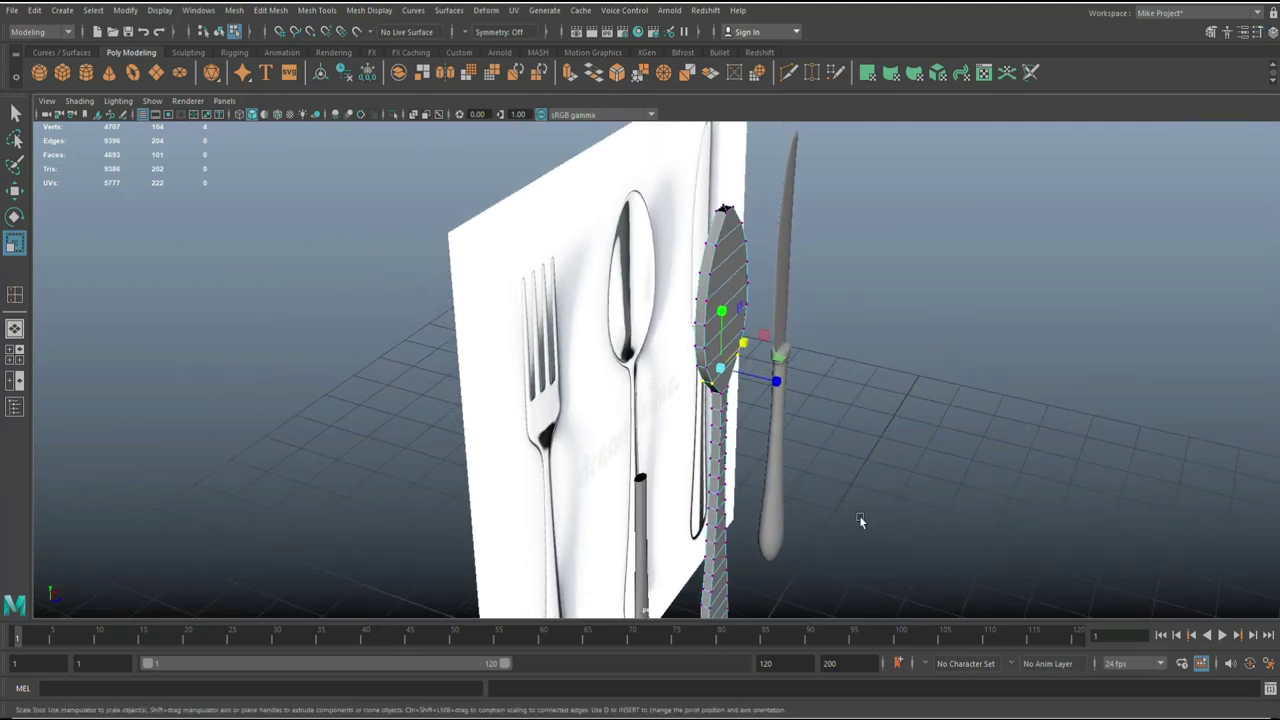
Step: Return the spoon to object mode, preview its smoothed shape from another angle and select the unsmoothed mesh
{"action": "right_click_drag", "start_coordinate": [724, 281], "coordinate": [774, 278]}
{"action": "key", "text": "3"}
{"action": "left_click", "coordinate": [916, 309]}
{"action": "left_click_drag", "start_coordinate": [1008, 374], "coordinate": [841, 366], "text": "alt"}
{"action": "left_click", "coordinate": [632, 360]}
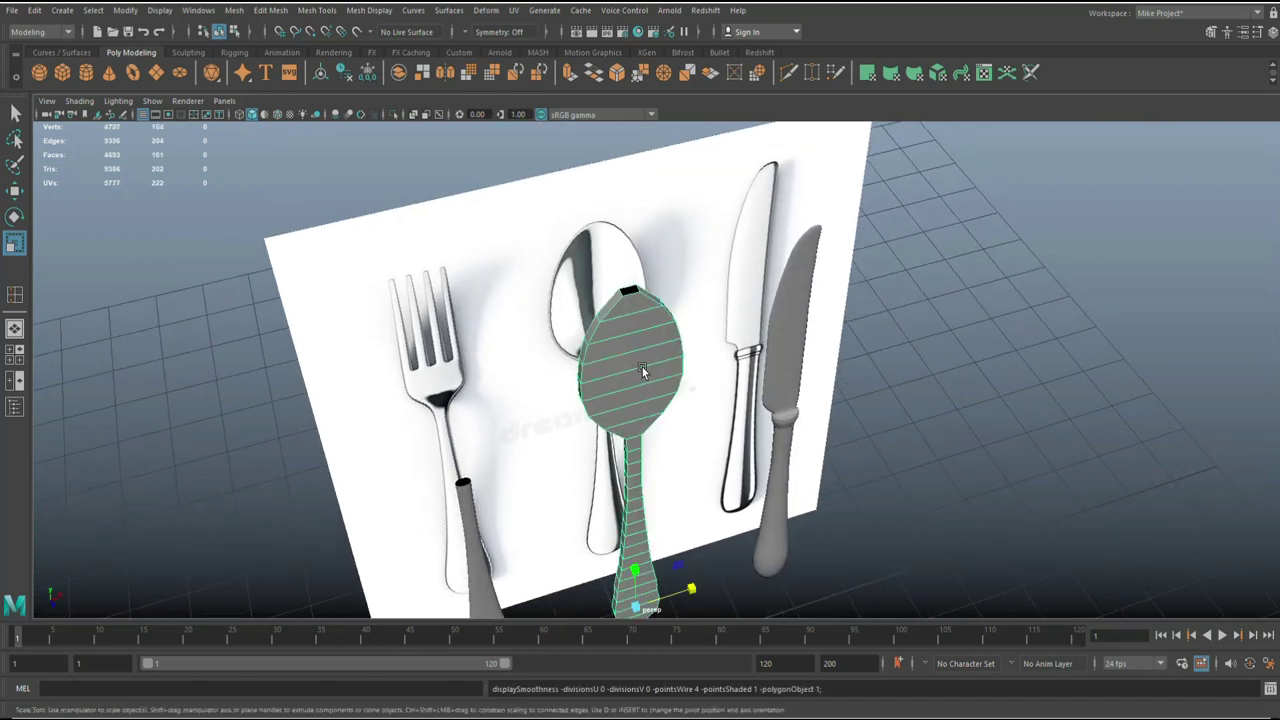
Step: Select the open border edges at the tip of the spoon's bowl and close the gap with Fill Hole
{"action": "scroll", "coordinate": [642, 367], "scroll_direction": "up", "scroll_amount": 3}
{"action": "right_click_drag", "start_coordinate": [621, 257], "coordinate": [620, 218]}
{"action": "left_click", "coordinate": [620, 262]}
{"action": "scroll", "coordinate": [560, 278], "scroll_direction": "up", "scroll_amount": 3}
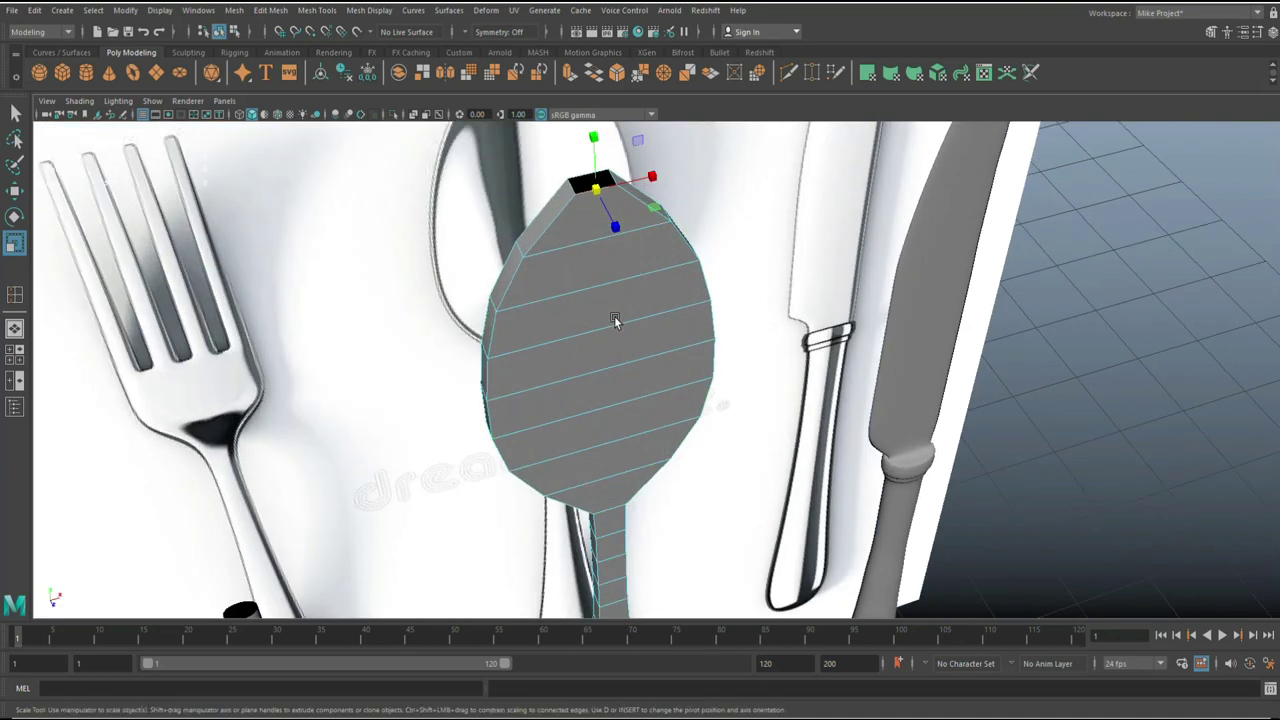
{"action": "scroll", "coordinate": [568, 272], "scroll_direction": "up", "scroll_amount": 2}
{"action": "scroll", "coordinate": [568, 272], "scroll_direction": "up", "scroll_amount": 2}
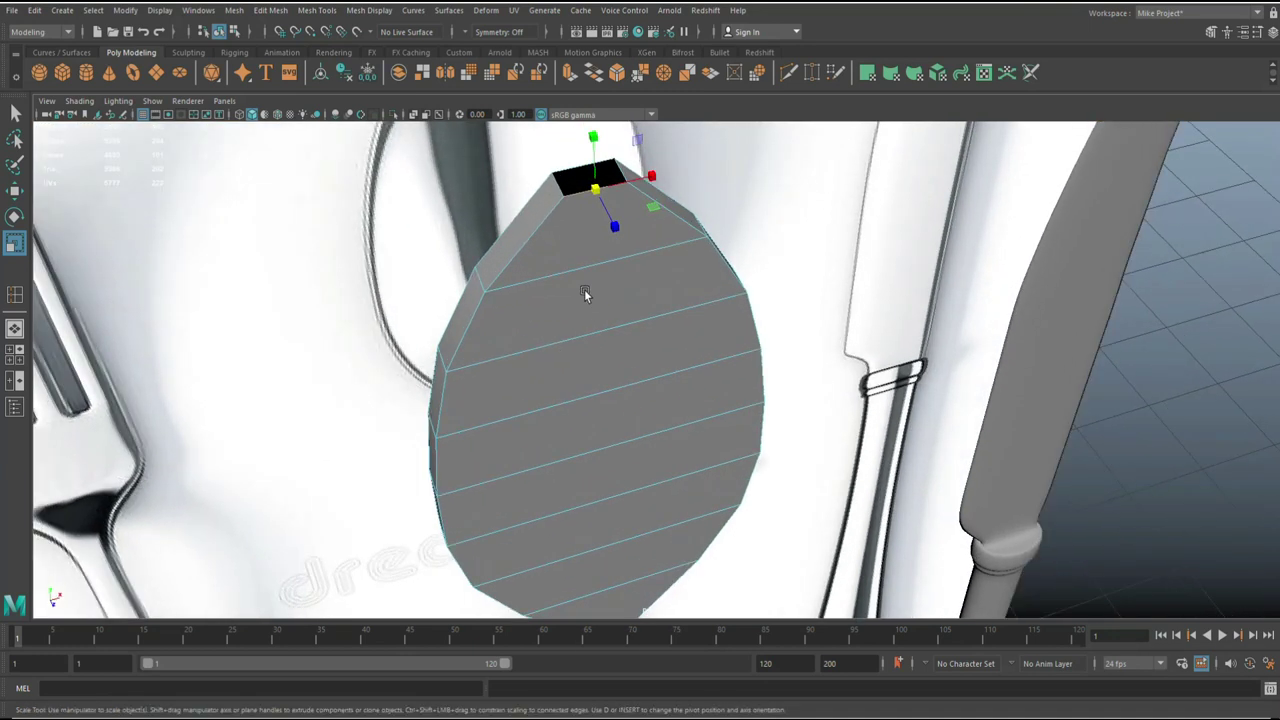
{"action": "double_click", "coordinate": [565, 195]}
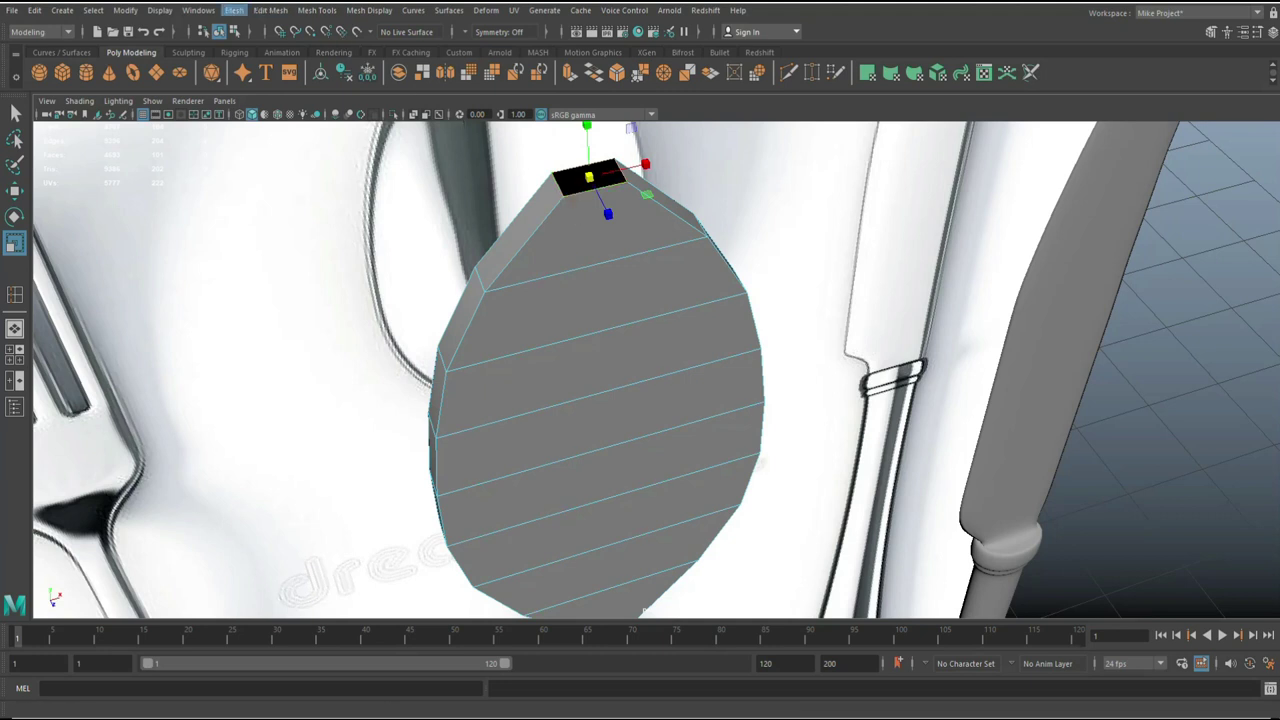
{"action": "left_click", "coordinate": [234, 10]}
{"action": "left_click", "coordinate": [285, 118]}
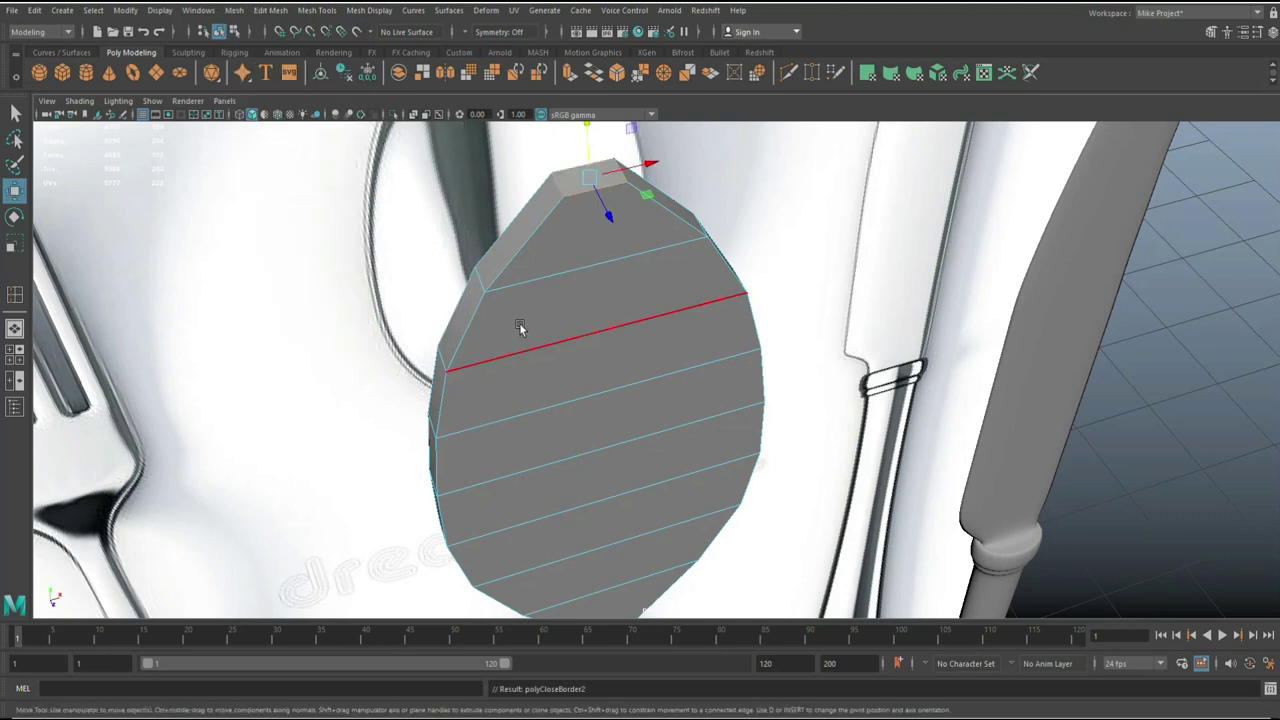
Step: Insert three lengthwise edge loops along the spoon, one through the centre and one midway on each side
{"action": "scroll", "coordinate": [577, 364], "scroll_direction": "down", "scroll_amount": 5}
{"action": "left_click_drag", "start_coordinate": [866, 460], "coordinate": [820, 485], "text": "alt"}
{"action": "middle_click_drag", "start_coordinate": [820, 485], "coordinate": [874, 400], "text": "alt"}
{"action": "scroll", "coordinate": [873, 400], "scroll_direction": "up", "scroll_amount": 2}
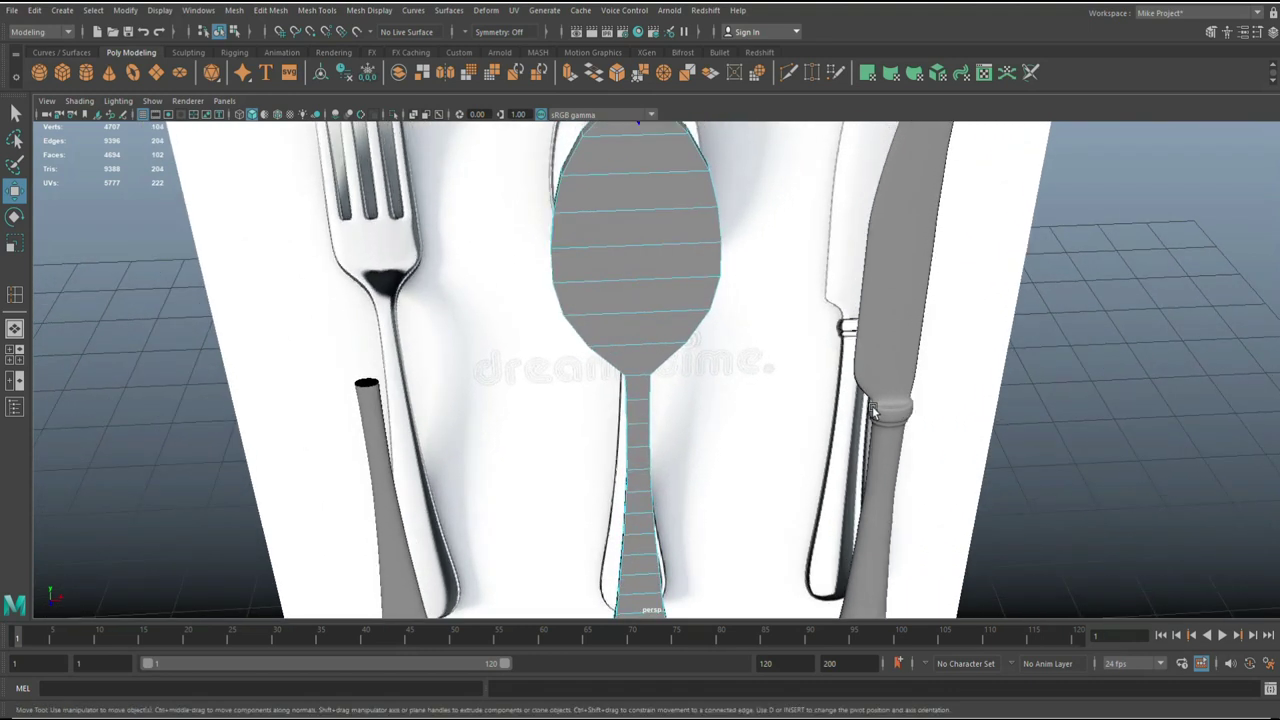
{"action": "key", "text": "y"}
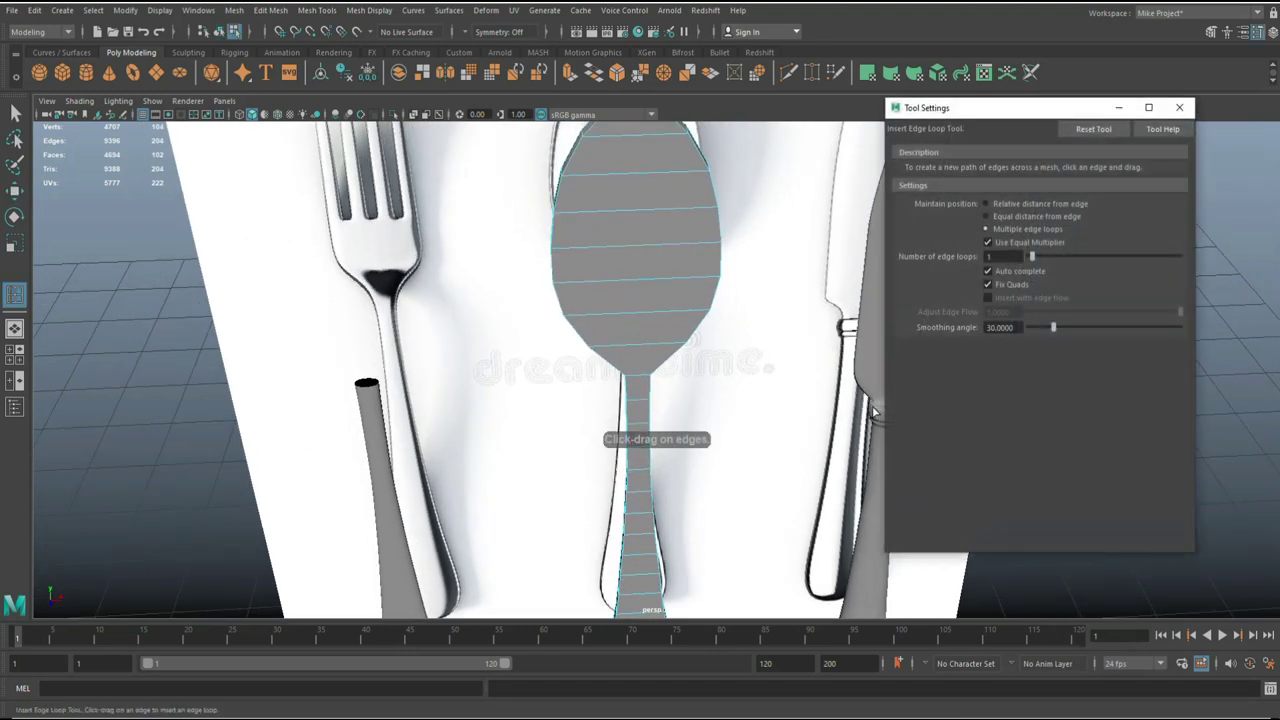
{"action": "left_click", "coordinate": [643, 317]}
{"action": "left_click", "coordinate": [674, 285]}
{"action": "left_click", "coordinate": [601, 284]}
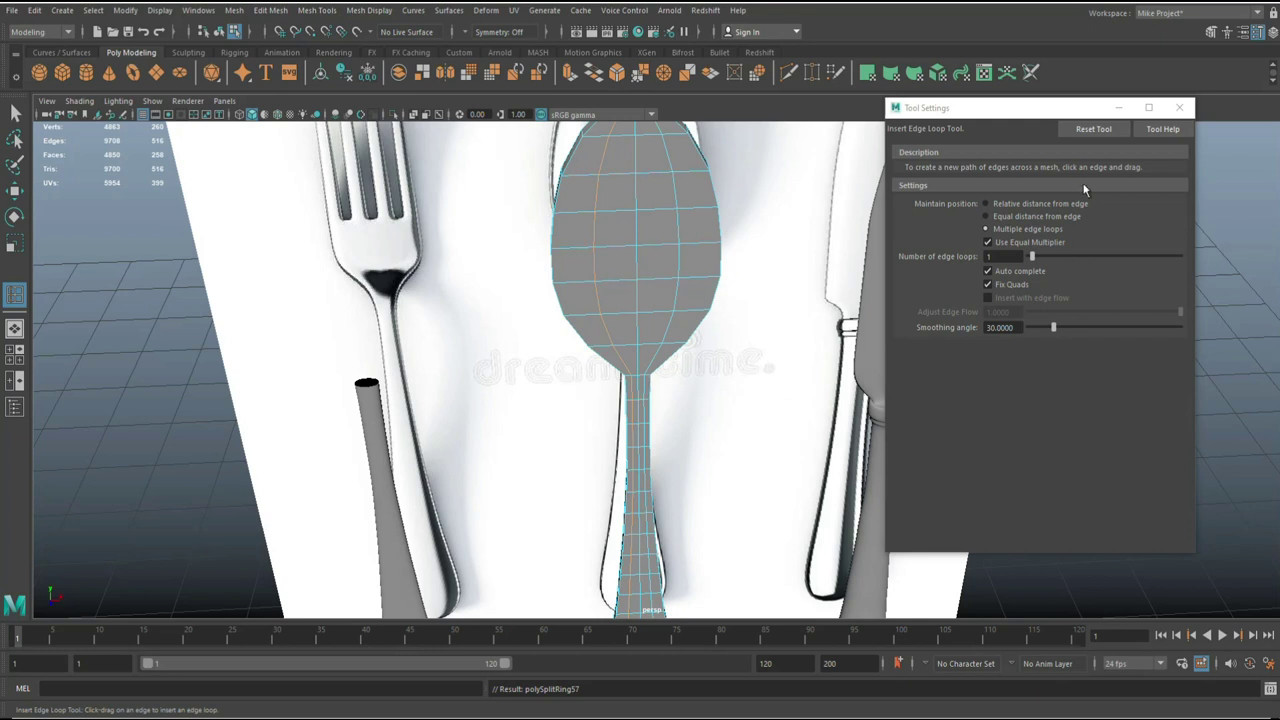
{"action": "left_click", "coordinate": [1179, 107]}
Step: Select the spoon bowl's interior vertices in the front view, leaving out the outline, tip and neck vertices
{"action": "left_click_drag", "start_coordinate": [624, 483], "coordinate": [657, 624], "text": "alt"}
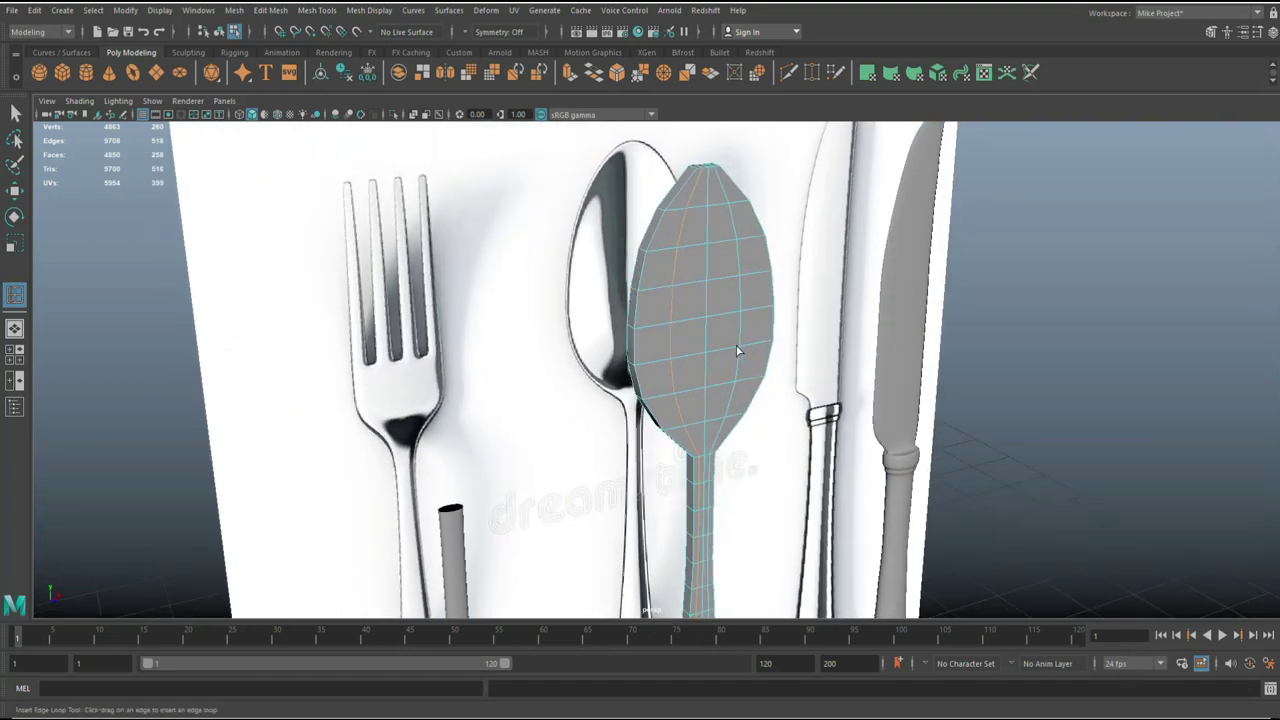
{"action": "right_click_drag", "start_coordinate": [709, 294], "coordinate": [643, 300]}
{"action": "left_click", "coordinate": [14, 354]}
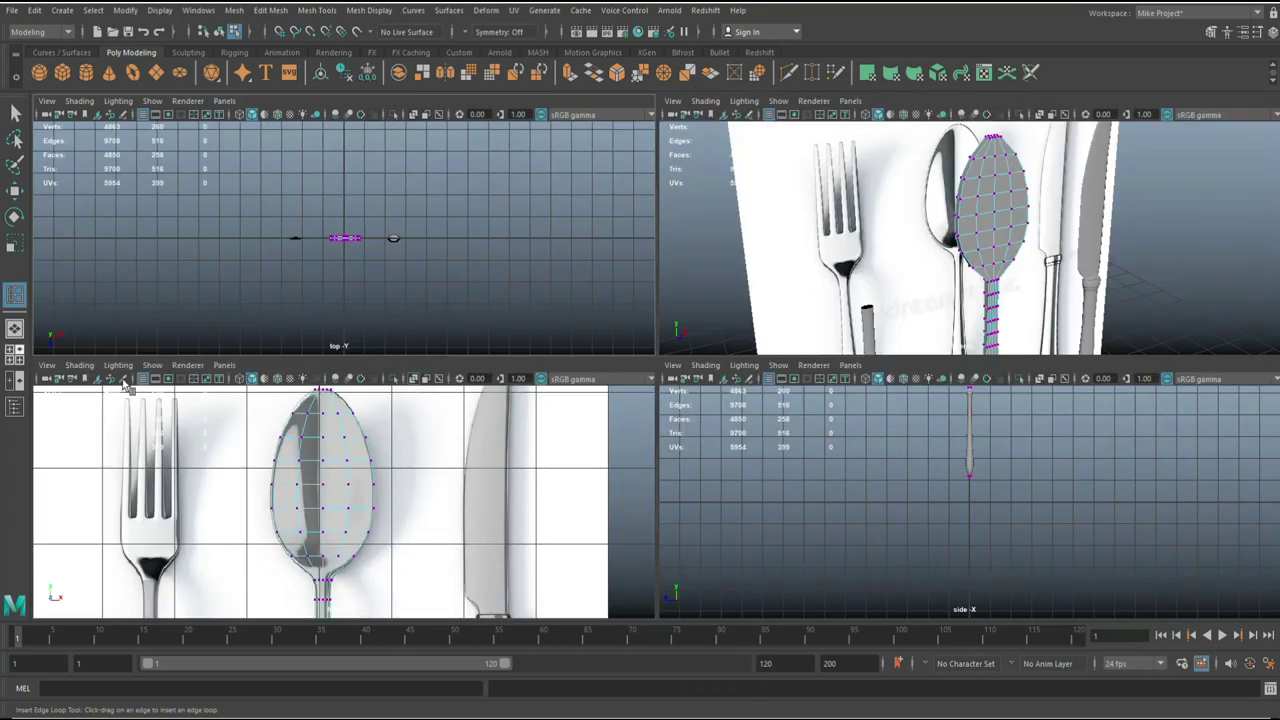
{"action": "key", "text": "space"}
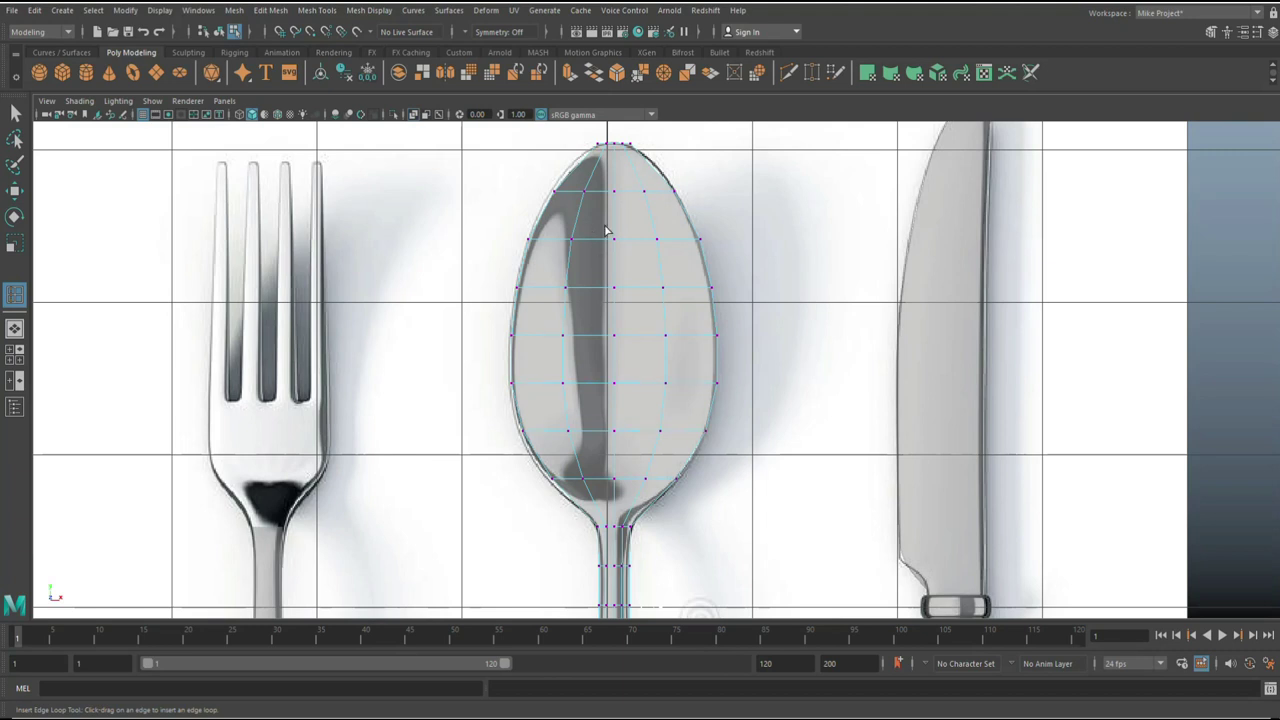
{"action": "left_click_drag", "start_coordinate": [563, 232], "coordinate": [672, 366]}
{"action": "key", "text": "q"}
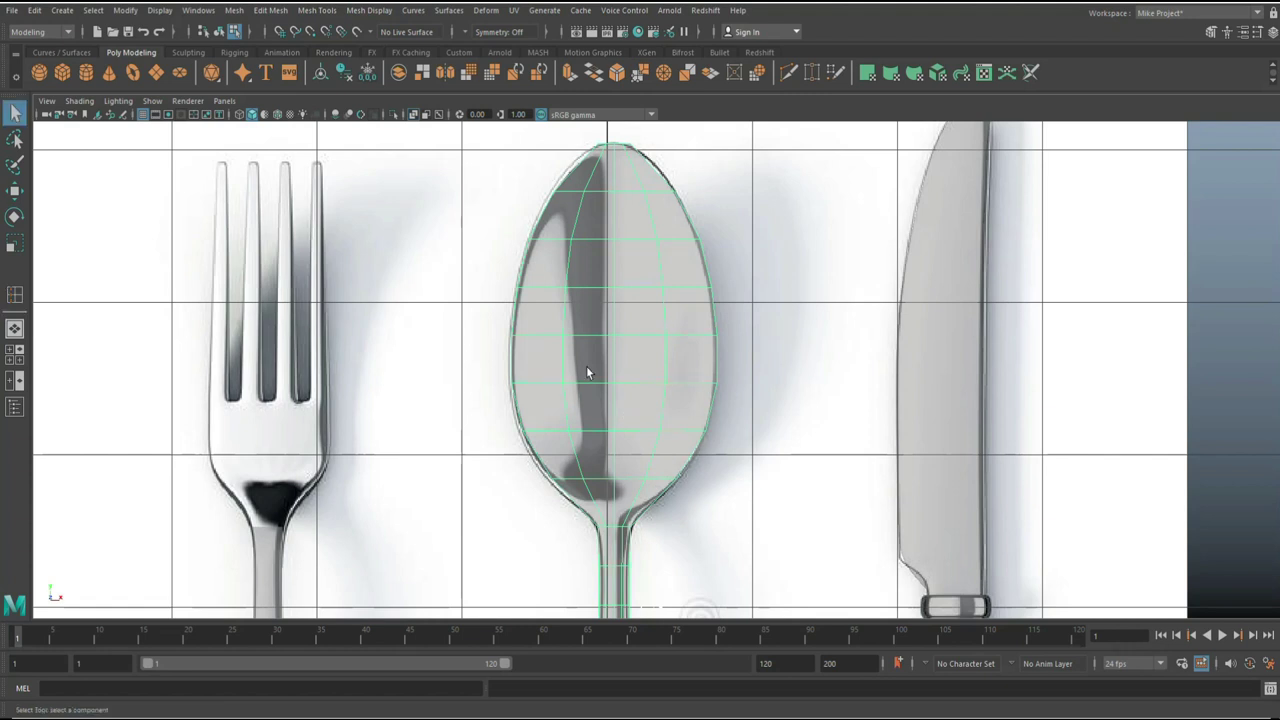
{"action": "right_click_drag", "start_coordinate": [586, 250], "coordinate": [538, 249]}
{"action": "left_click_drag", "start_coordinate": [580, 249], "coordinate": [675, 445]}
{"action": "key", "text": "space"}
{"action": "key", "text": "space"}
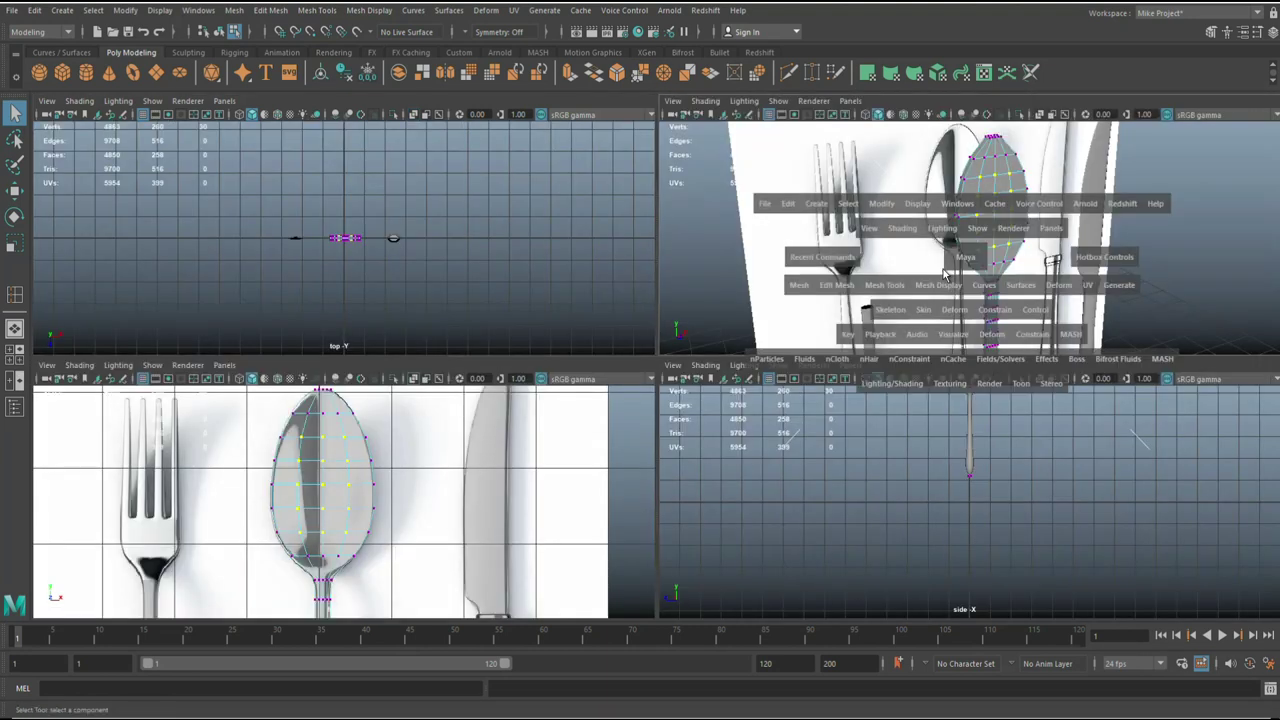
{"action": "left_click_drag", "start_coordinate": [688, 370], "coordinate": [652, 422], "text": "alt"}
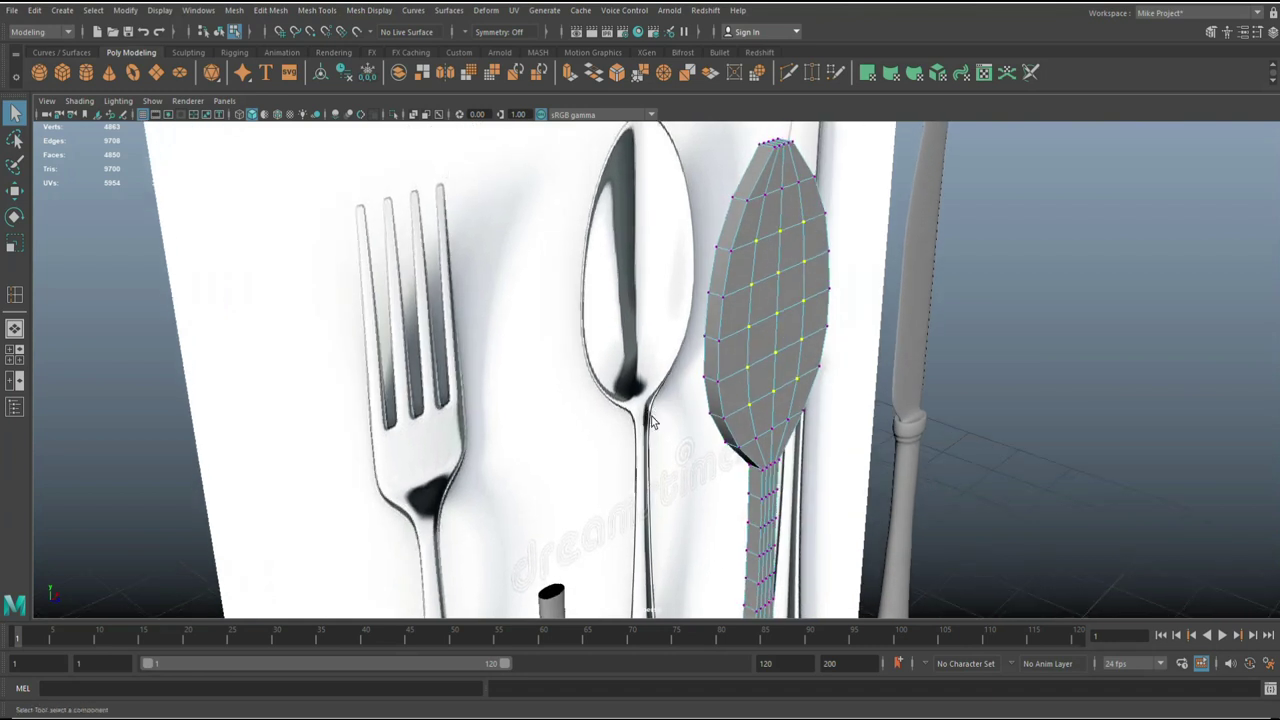
Step: Turn on soft selection for the bowl vertices and adjust its falloff radius so the handle stays outside it
{"action": "key", "text": "b"}
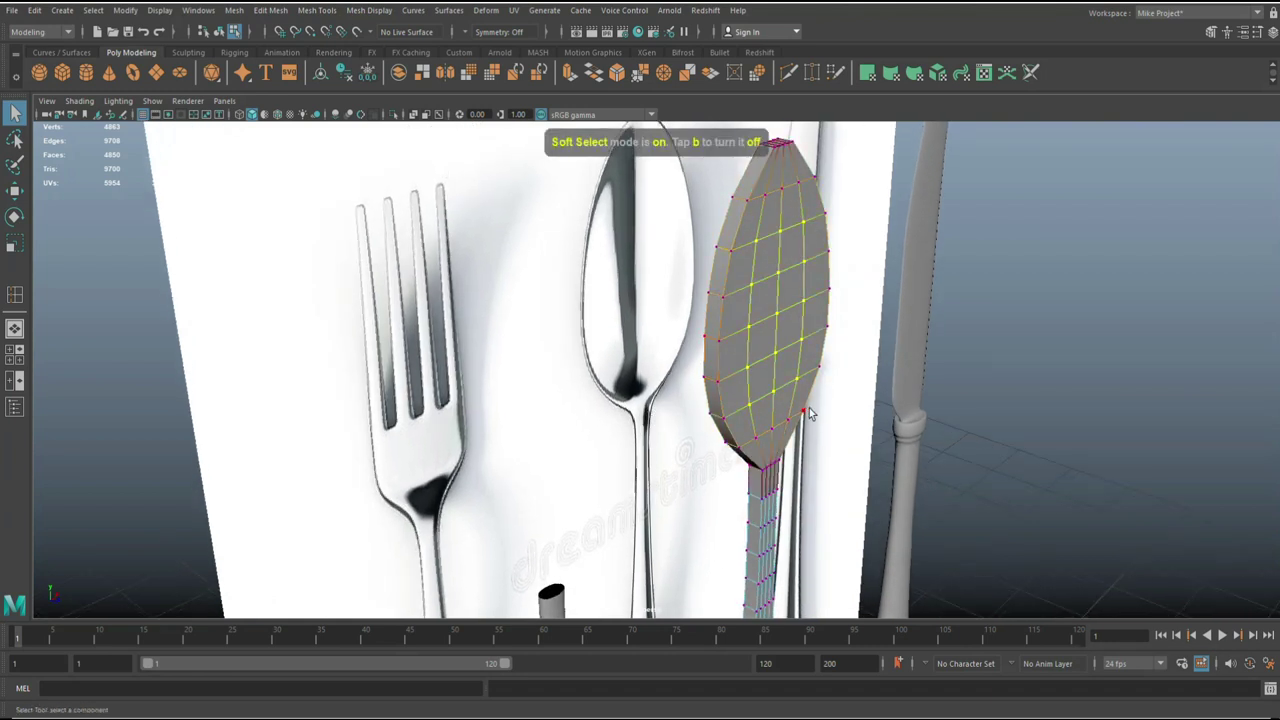
{"action": "key", "text": "b"}
{"action": "left_click_drag", "start_coordinate": [878, 414], "coordinate": [816, 420]}
{"action": "left_click_drag", "start_coordinate": [817, 414], "coordinate": [820, 415]}
{"action": "key", "text": "w"}
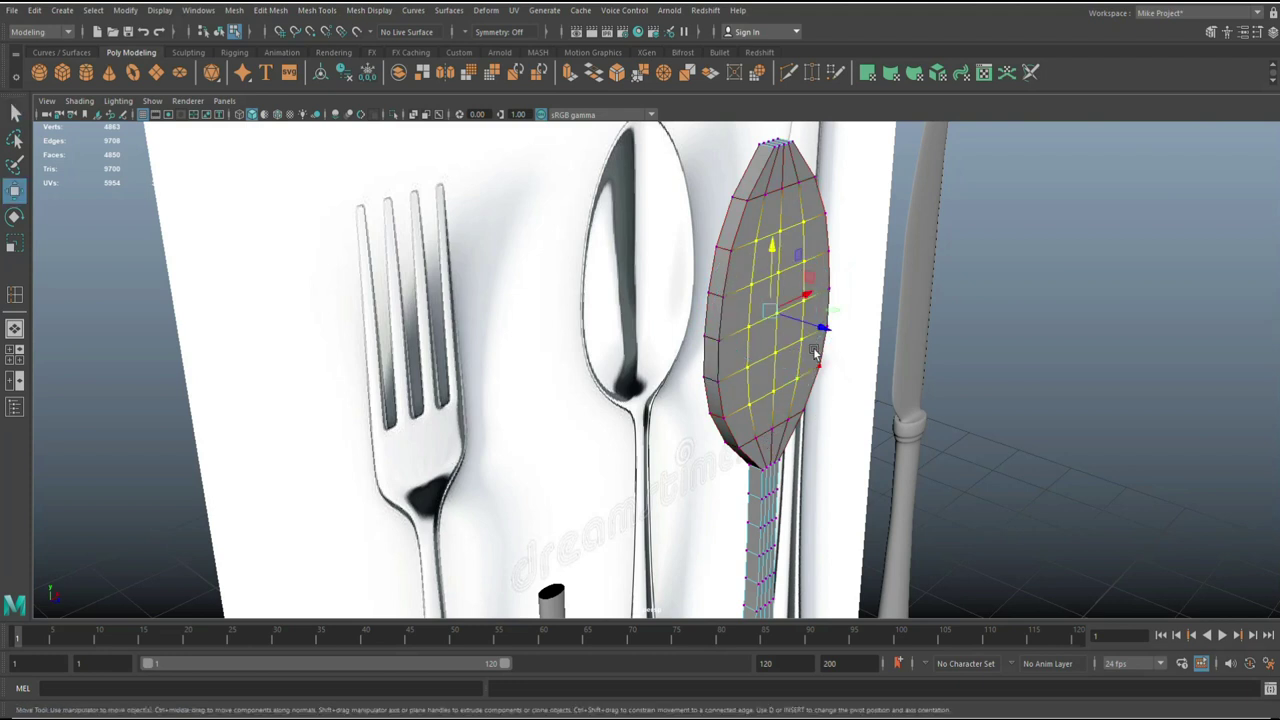
Step: Readjust the soft-selection falloff and push the selected interior vertices backward in depth to start hollowing the bowl
{"action": "left_click_drag", "start_coordinate": [824, 330], "coordinate": [819, 329]}
{"action": "middle_click_drag", "start_coordinate": [818, 330], "coordinate": [808, 332]}
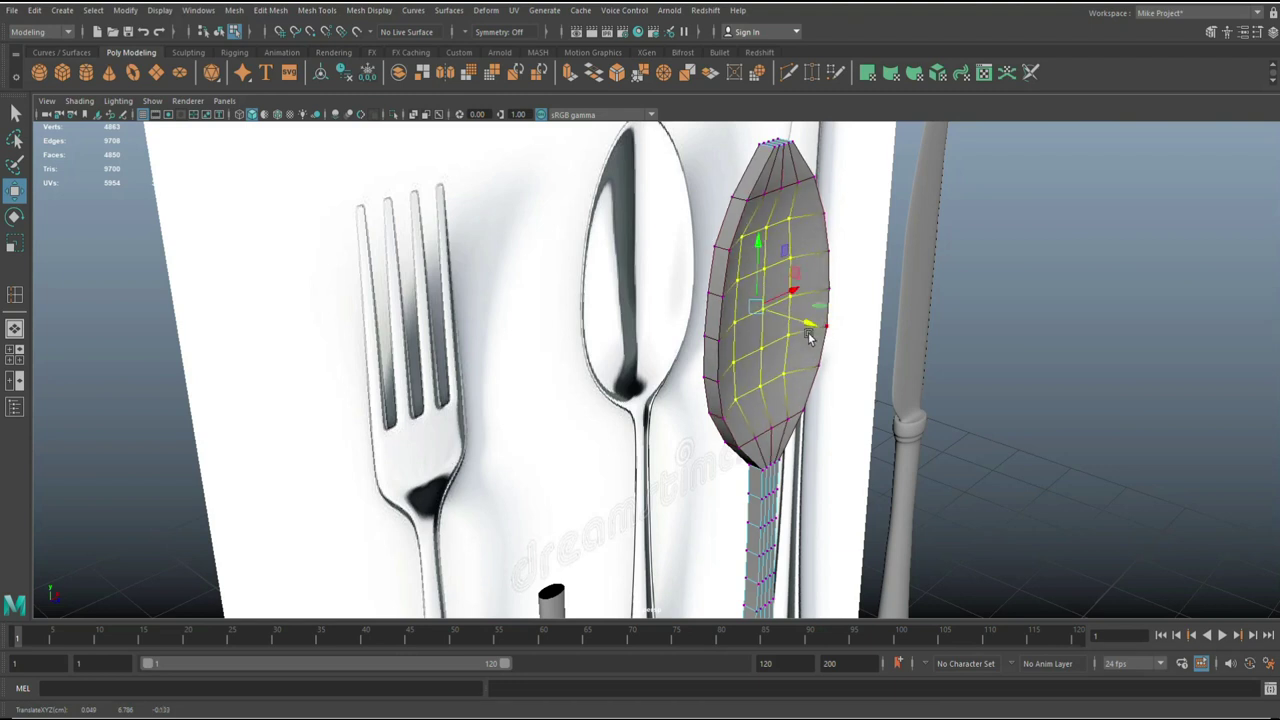
{"action": "key", "text": "ctrl+z"}
{"action": "key", "text": "b"}
{"action": "left_click_drag", "start_coordinate": [820, 334], "coordinate": [817, 327]}
{"action": "middle_click_drag", "start_coordinate": [818, 330], "coordinate": [801, 331]}
{"action": "left_click_drag", "start_coordinate": [683, 421], "coordinate": [614, 412], "text": "alt"}
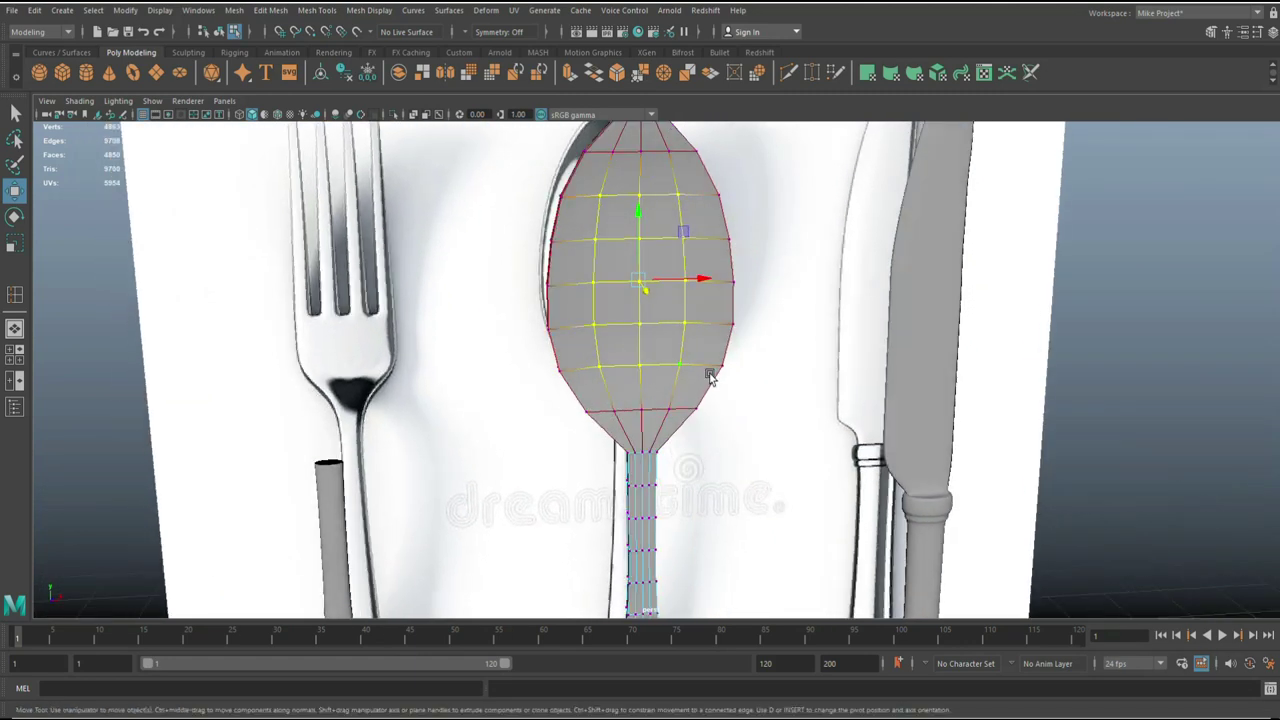
{"action": "left_click", "coordinate": [1136, 350]}
Step: Select the smaller central block of bowl vertices and move it along the depth axis to refine the hollow
{"action": "left_click_drag", "start_coordinate": [954, 395], "coordinate": [891, 408], "text": "alt"}
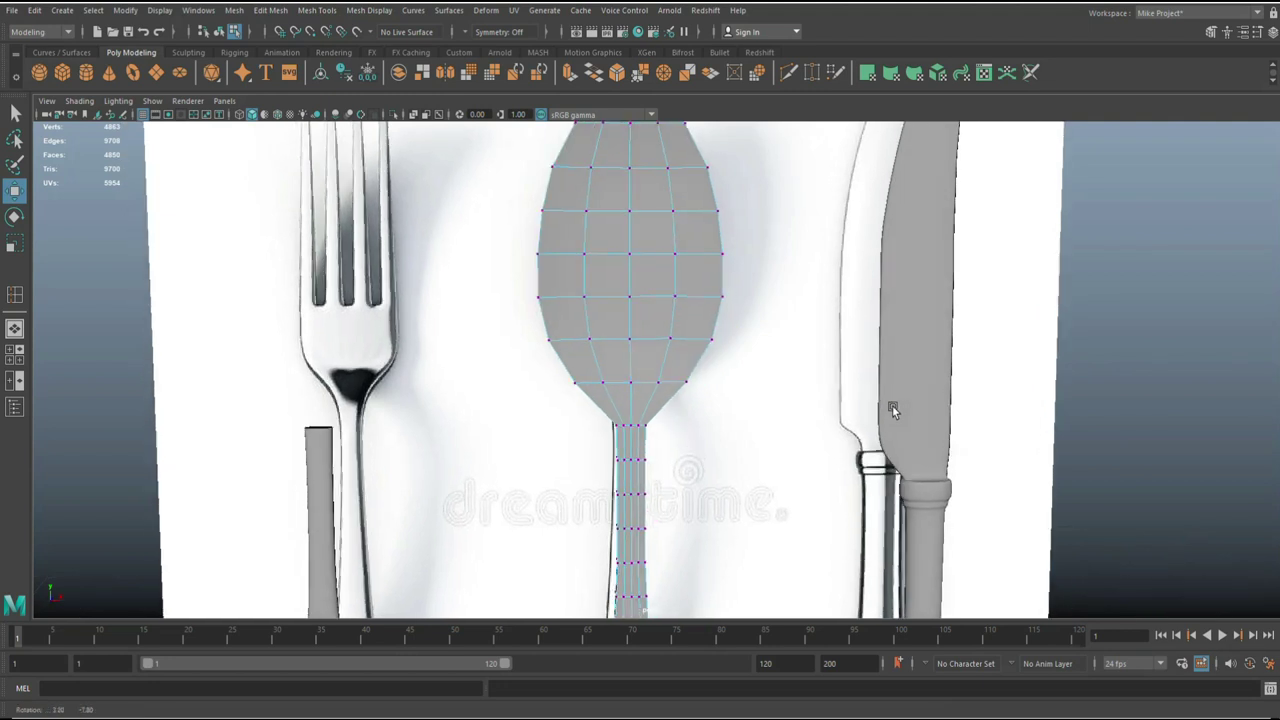
{"action": "left_click_drag", "start_coordinate": [577, 205], "coordinate": [731, 426]}
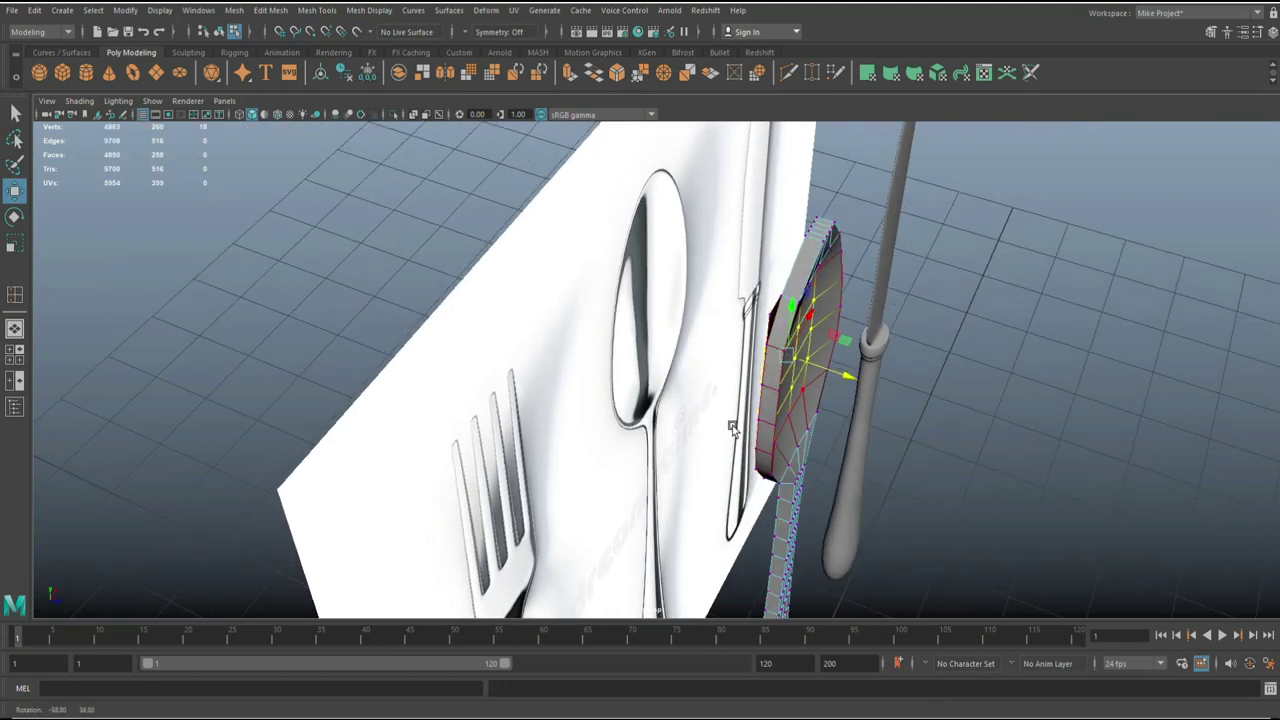
{"action": "left_click_drag", "start_coordinate": [855, 378], "coordinate": [892, 399]}
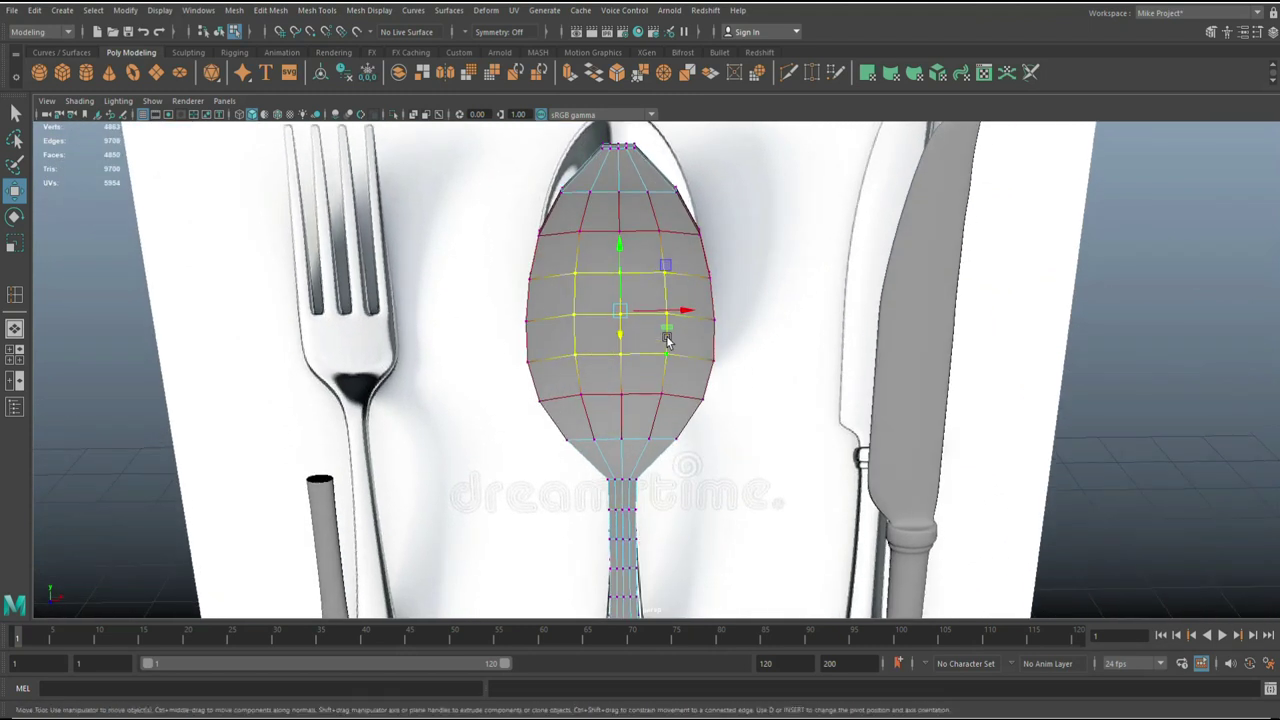
Step: Undo the last move of the bowl's central vertex and rework its inward push with a wider soft-selection falloff
{"action": "left_click_drag", "start_coordinate": [625, 330], "coordinate": [800, 422], "text": "alt"}
{"action": "left_click_drag", "start_coordinate": [829, 340], "coordinate": [857, 318], "text": "alt"}
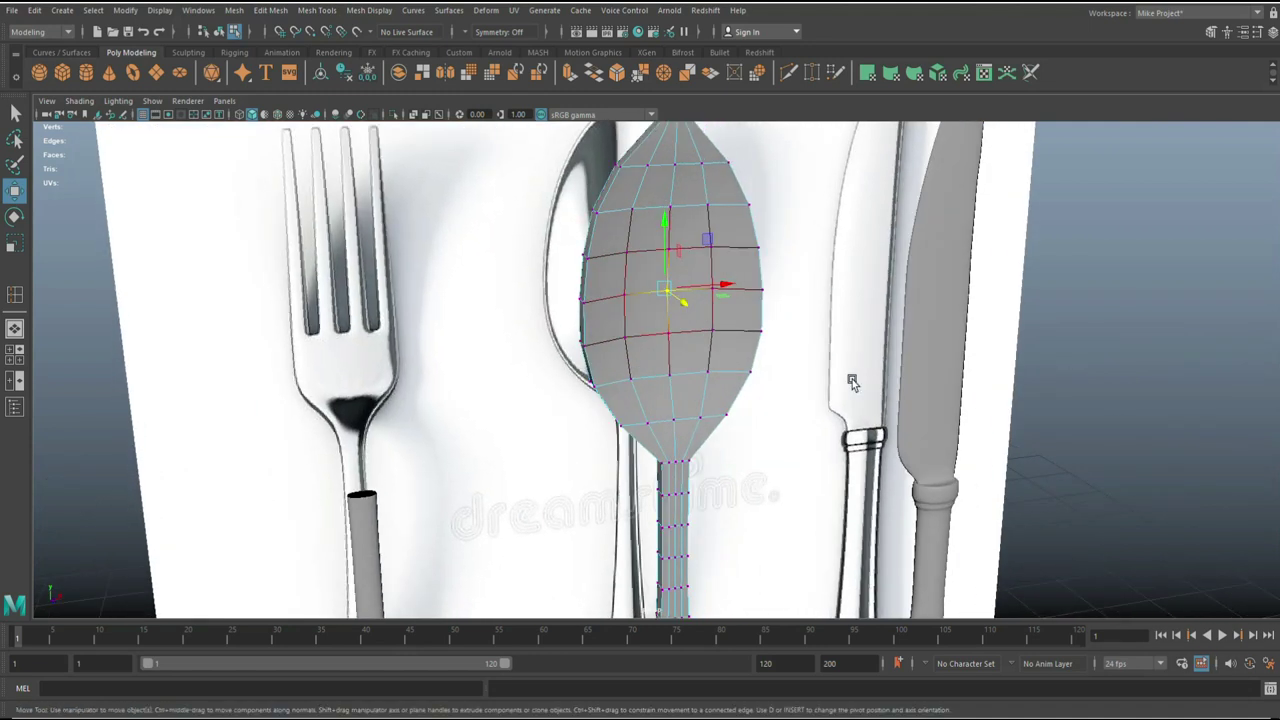
{"action": "key", "text": "ctrl+z"}
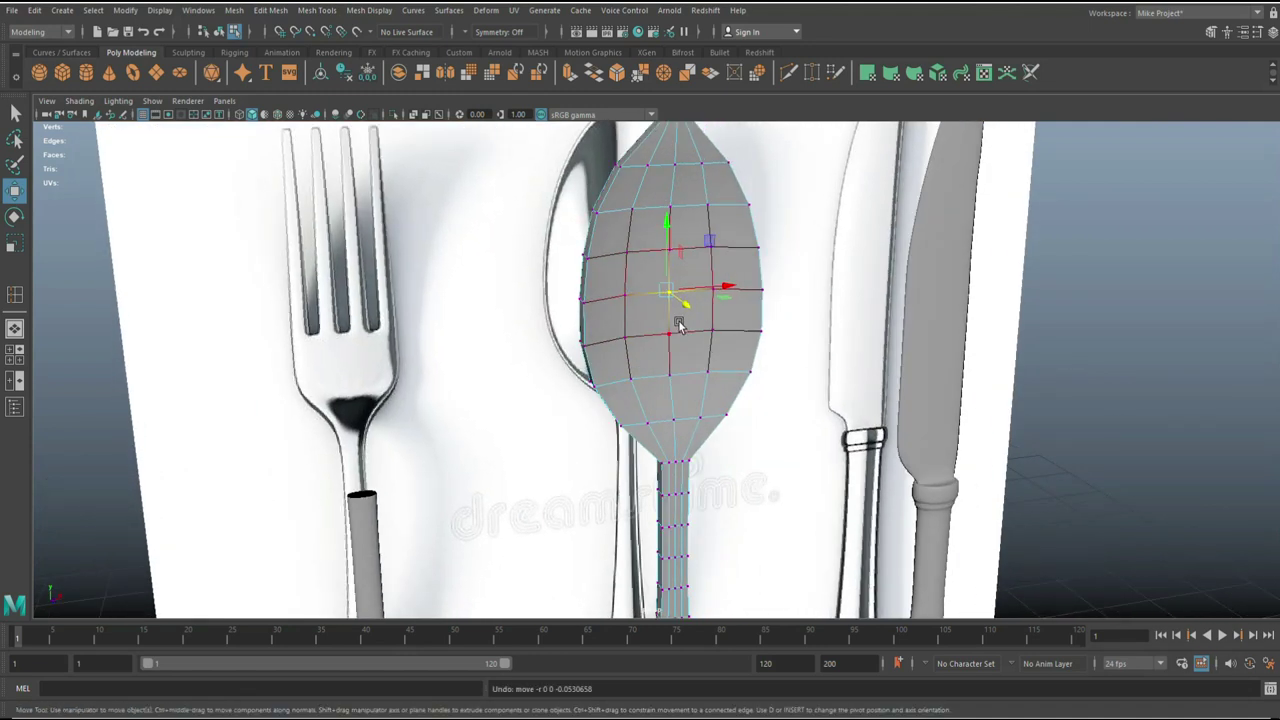
{"action": "key", "text": "b"}
{"action": "left_click_drag", "start_coordinate": [681, 314], "coordinate": [698, 325]}
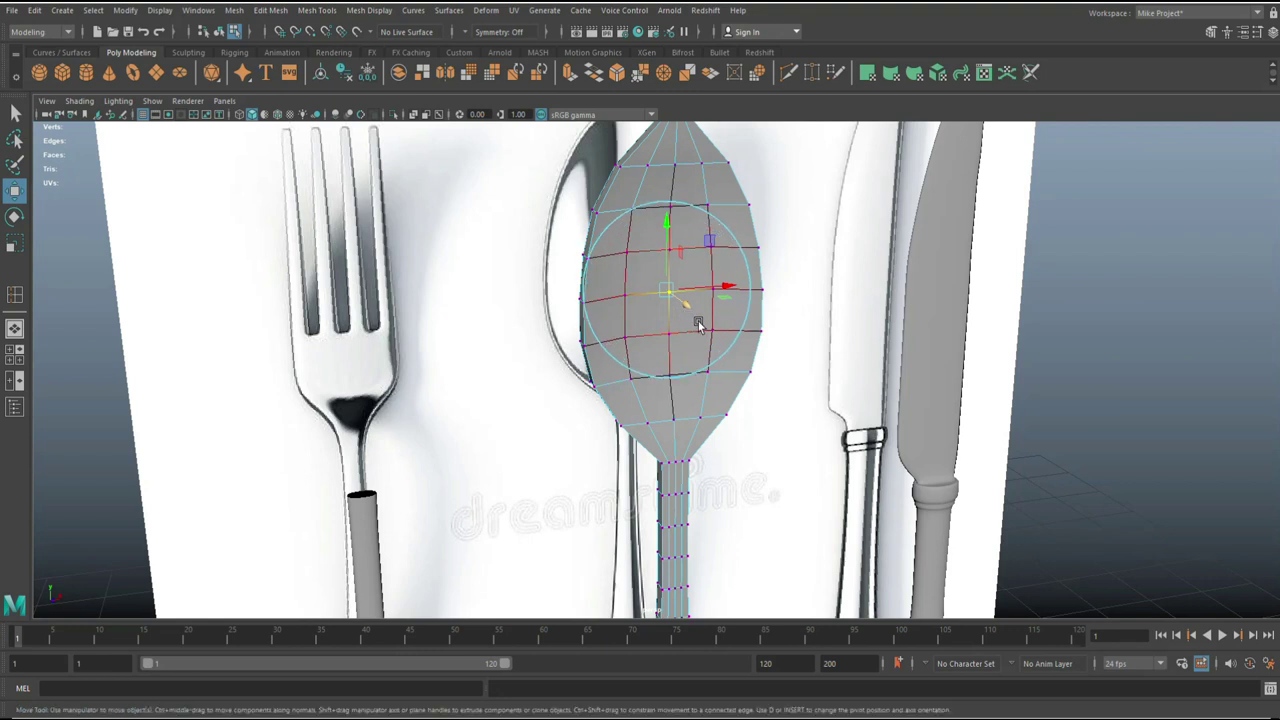
{"action": "left_click_drag", "start_coordinate": [712, 398], "coordinate": [807, 302], "text": "alt"}
{"action": "left_click", "coordinate": [1034, 314]}
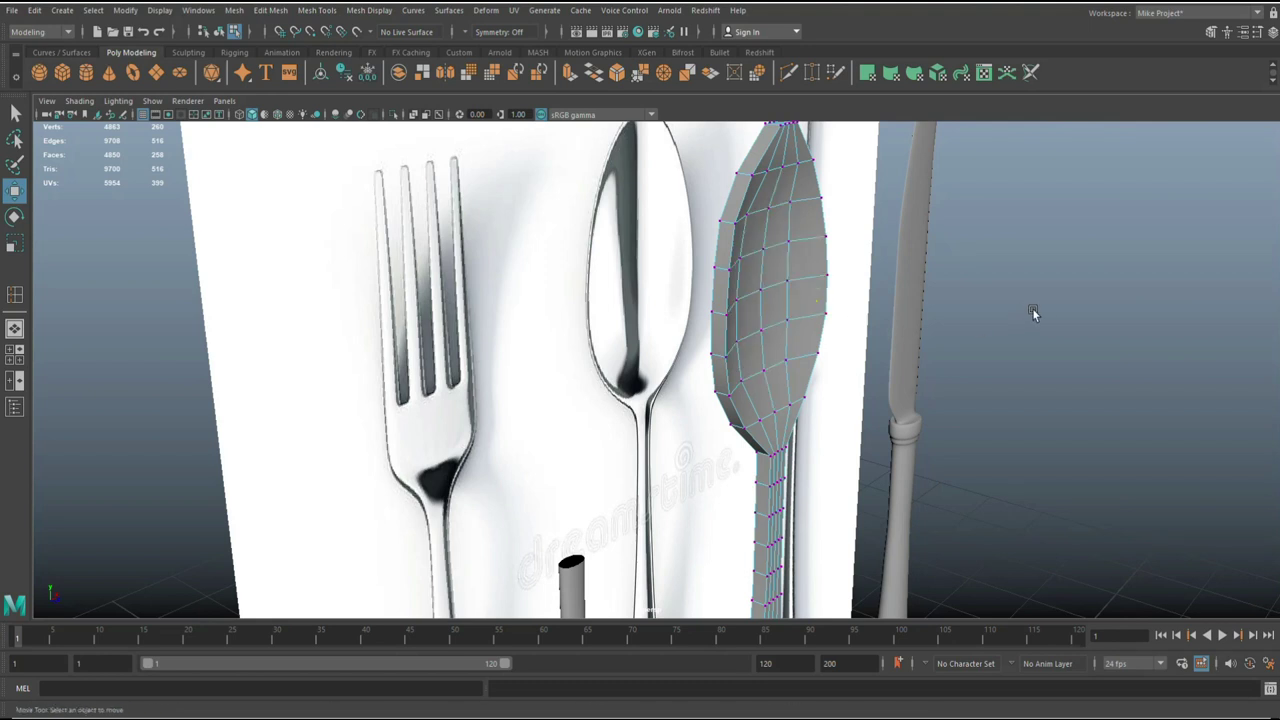
Step: Display the whole spoon in smooth preview and examine the shape of the hollowed bowl
{"action": "right_click_drag", "start_coordinate": [826, 286], "coordinate": [854, 230]}
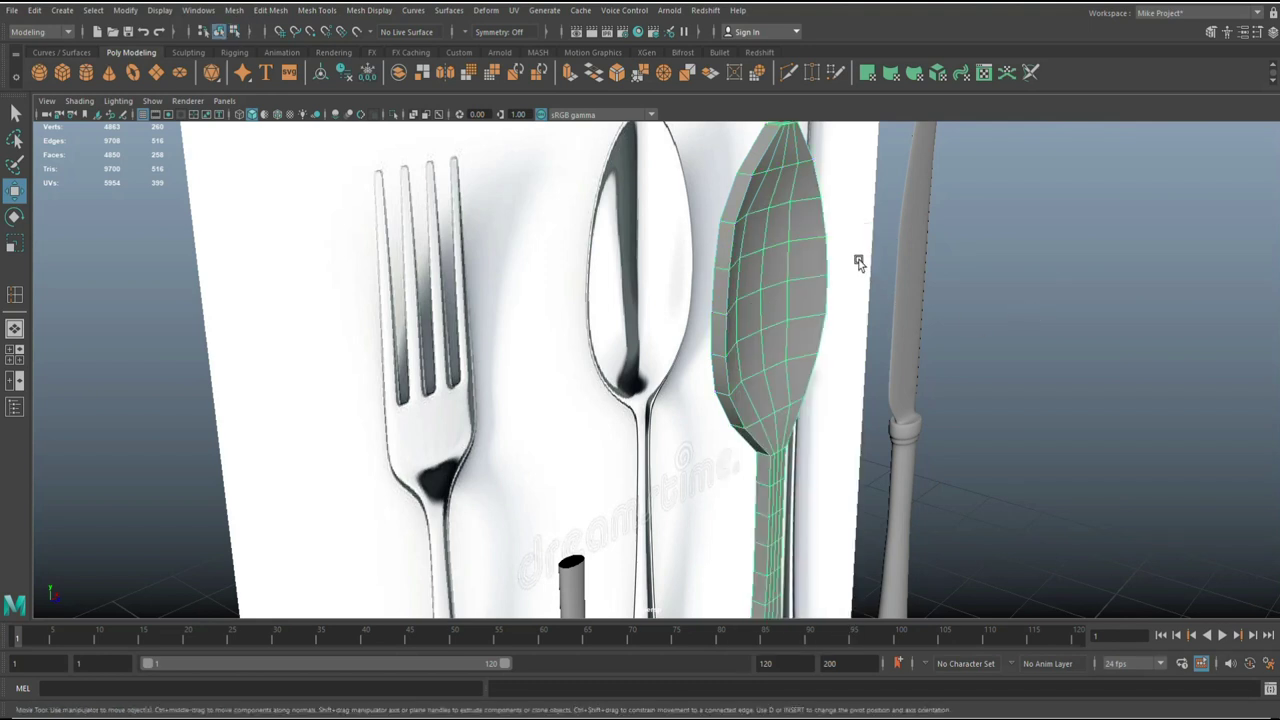
{"action": "key", "text": "3"}
{"action": "left_click", "coordinate": [1034, 276]}
{"action": "scroll", "coordinate": [1026, 290], "scroll_direction": "down", "scroll_amount": 4}
{"action": "left_click_drag", "start_coordinate": [1019, 303], "coordinate": [927, 437], "text": "alt"}
{"action": "left_click", "coordinate": [725, 360]}
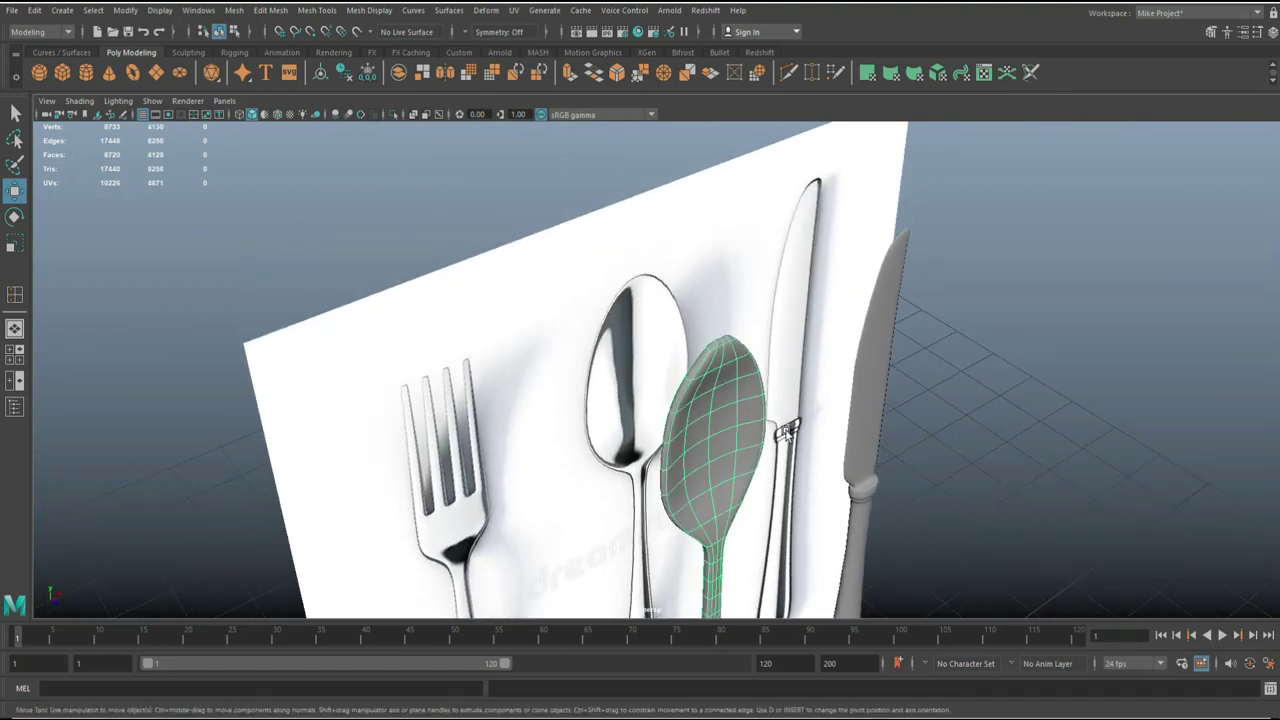
Step: Select the centre-line vertex in the upper part of the bowl and shift it in depth with soft selection
{"action": "scroll", "coordinate": [748, 428], "scroll_direction": "up", "scroll_amount": 5}
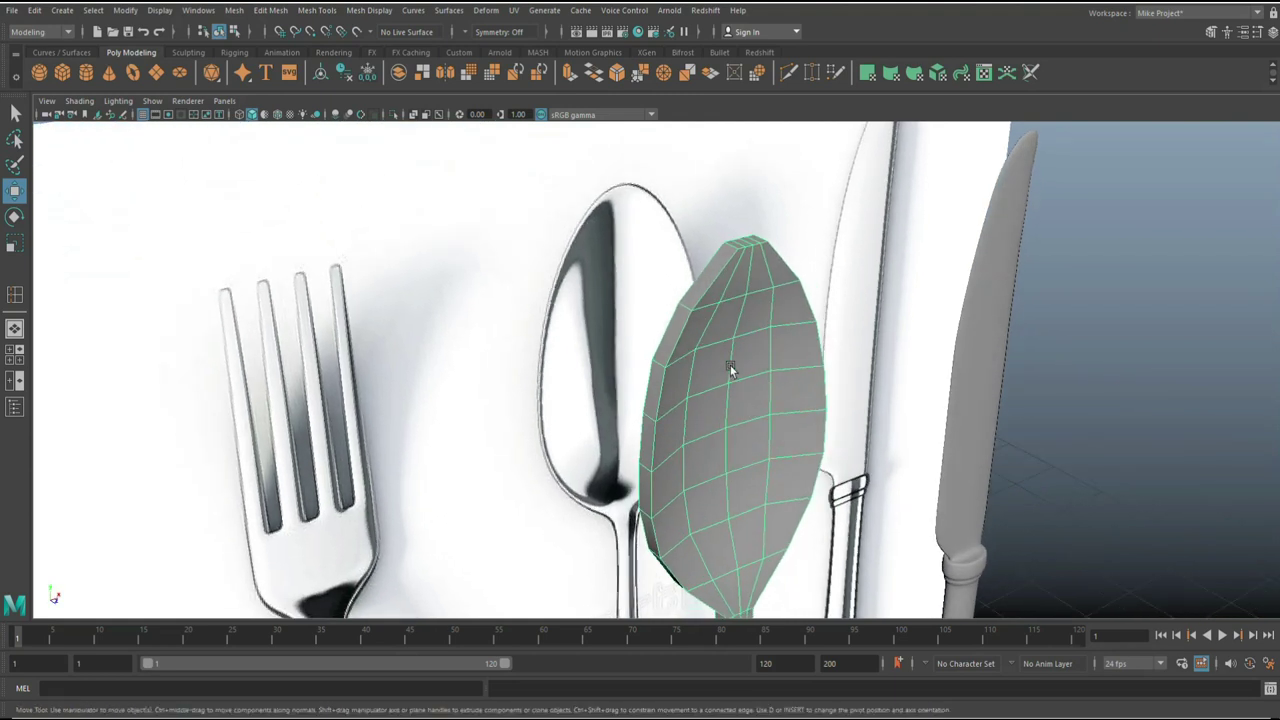
{"action": "right_click_drag", "start_coordinate": [737, 300], "coordinate": [688, 300]}
{"action": "left_click", "coordinate": [734, 341]}
{"action": "left_click", "coordinate": [748, 294]}
{"action": "left_click_drag", "start_coordinate": [787, 317], "coordinate": [783, 320]}
{"action": "left_click", "coordinate": [736, 341]}
{"action": "left_click", "coordinate": [775, 360]}
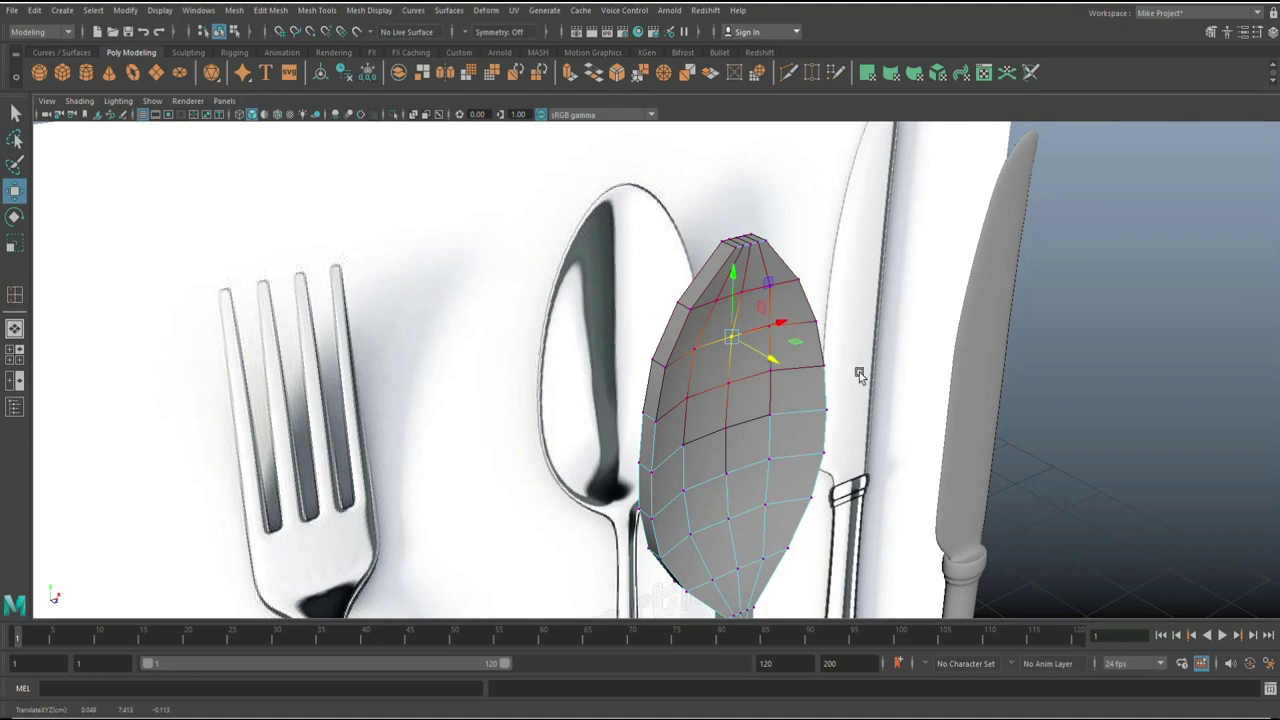
Step: Return to object selection and check the spoon's adjusted bowl in smooth preview
{"action": "right_click_drag", "start_coordinate": [727, 385], "coordinate": [788, 327]}
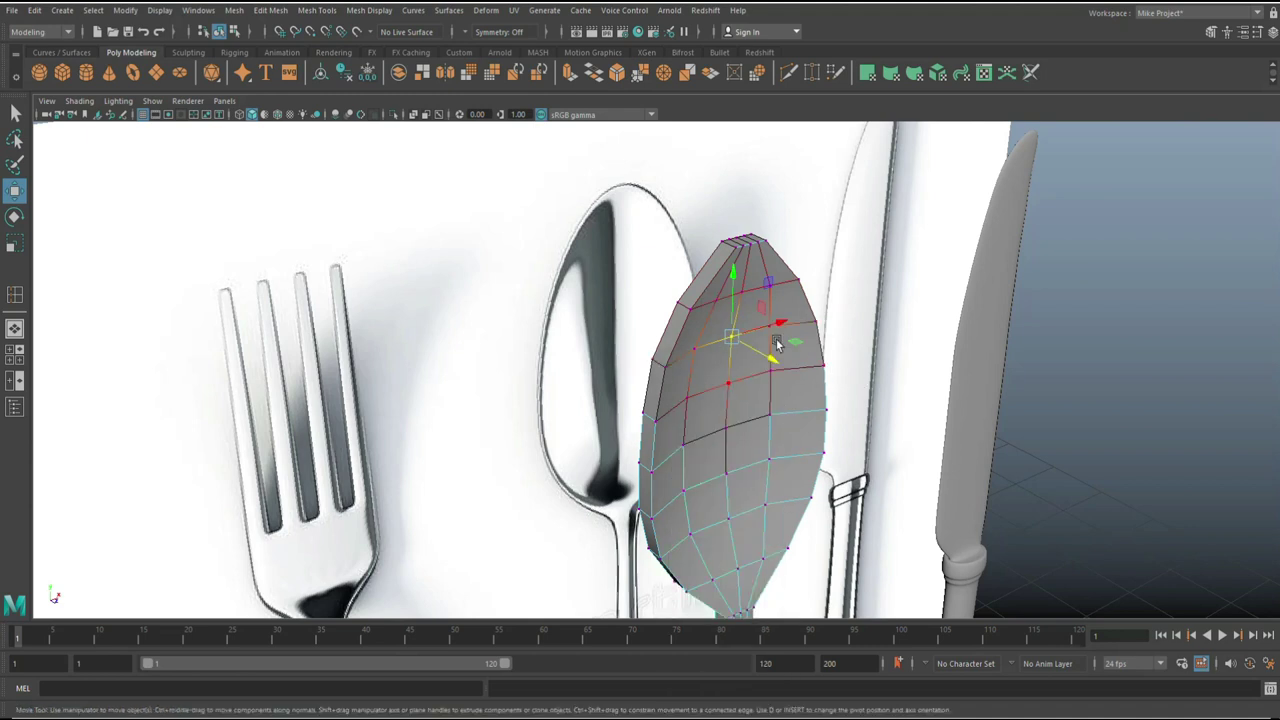
{"action": "key", "text": "3"}
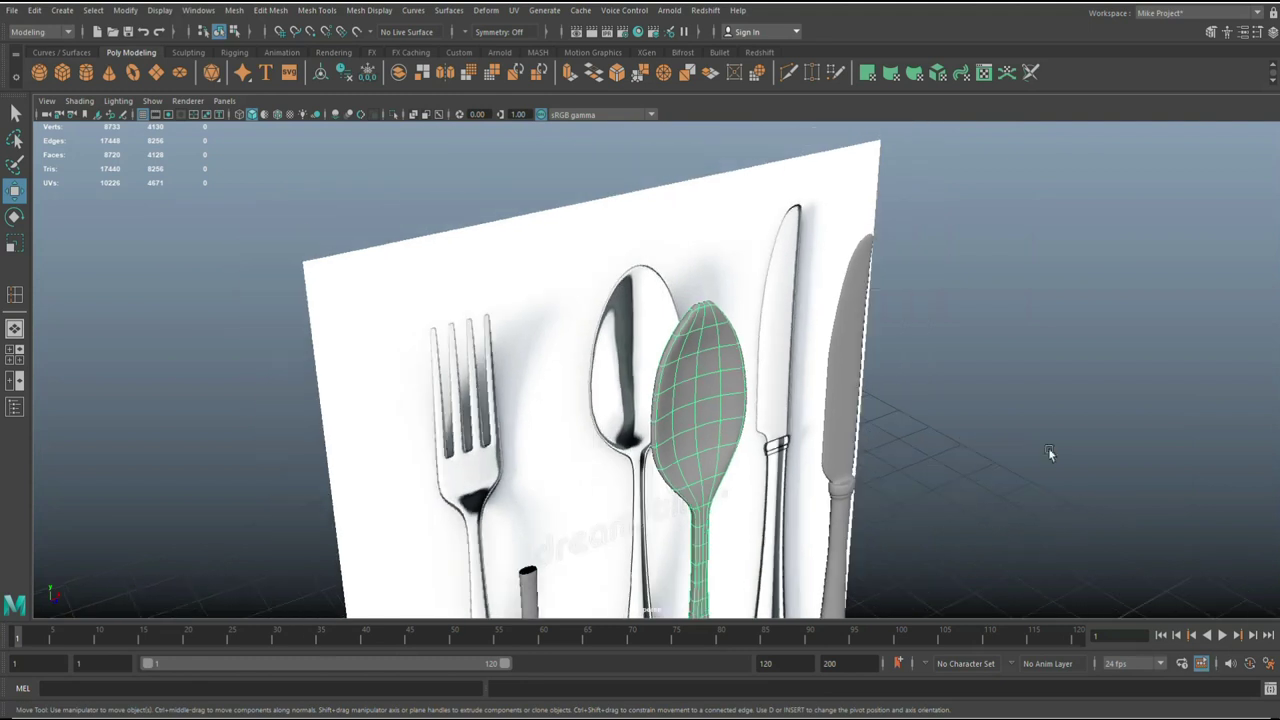
{"action": "left_click_drag", "start_coordinate": [1048, 448], "coordinate": [929, 466], "text": "alt"}
{"action": "scroll", "coordinate": [1005, 423], "scroll_direction": "down", "scroll_amount": 5}
{"action": "scroll", "coordinate": [690, 430], "scroll_direction": "up", "scroll_amount": 5}
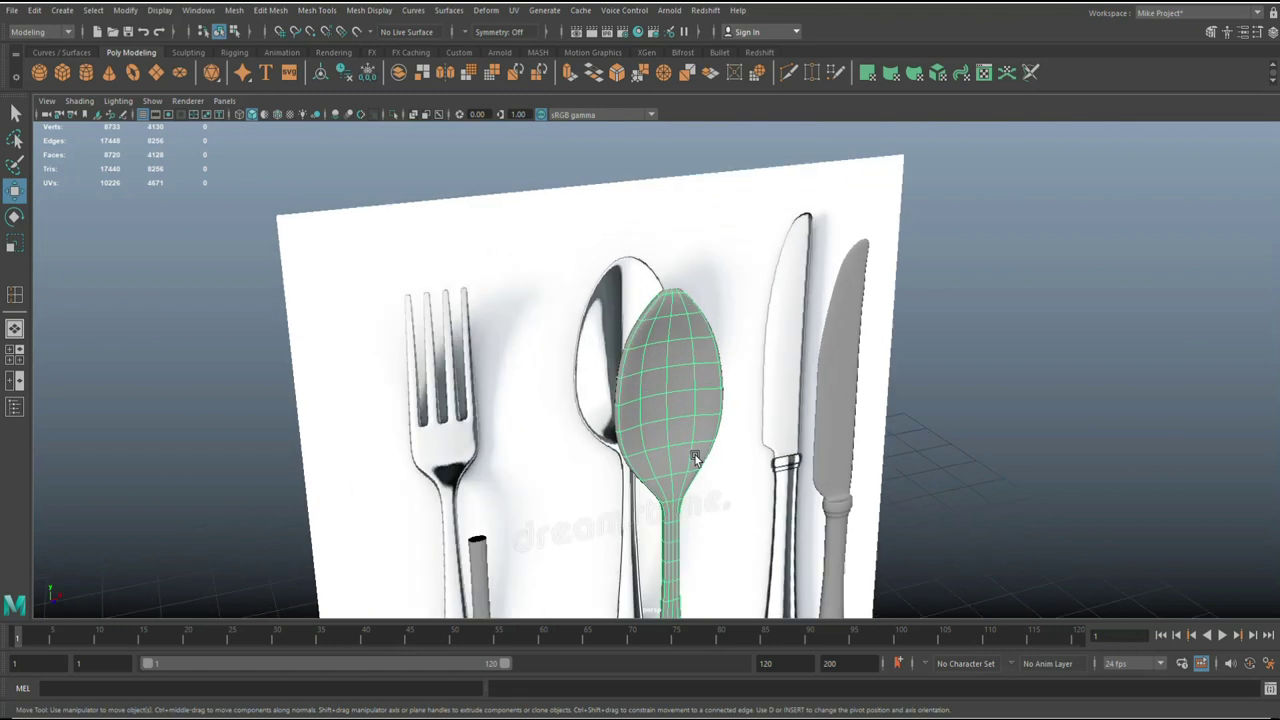
Step: Select the two outer corner edges of the bowl's flat tip and lower them slightly
{"action": "left_click_drag", "start_coordinate": [690, 430], "coordinate": [814, 360], "text": "alt"}
{"action": "scroll", "coordinate": [722, 437], "scroll_direction": "up", "scroll_amount": 5}
{"action": "scroll", "coordinate": [751, 426], "scroll_direction": "down", "scroll_amount": 3}
{"action": "scroll", "coordinate": [858, 408], "scroll_direction": "up", "scroll_amount": 3}
{"action": "middle_click_drag", "start_coordinate": [814, 360], "coordinate": [796, 447], "text": "alt"}
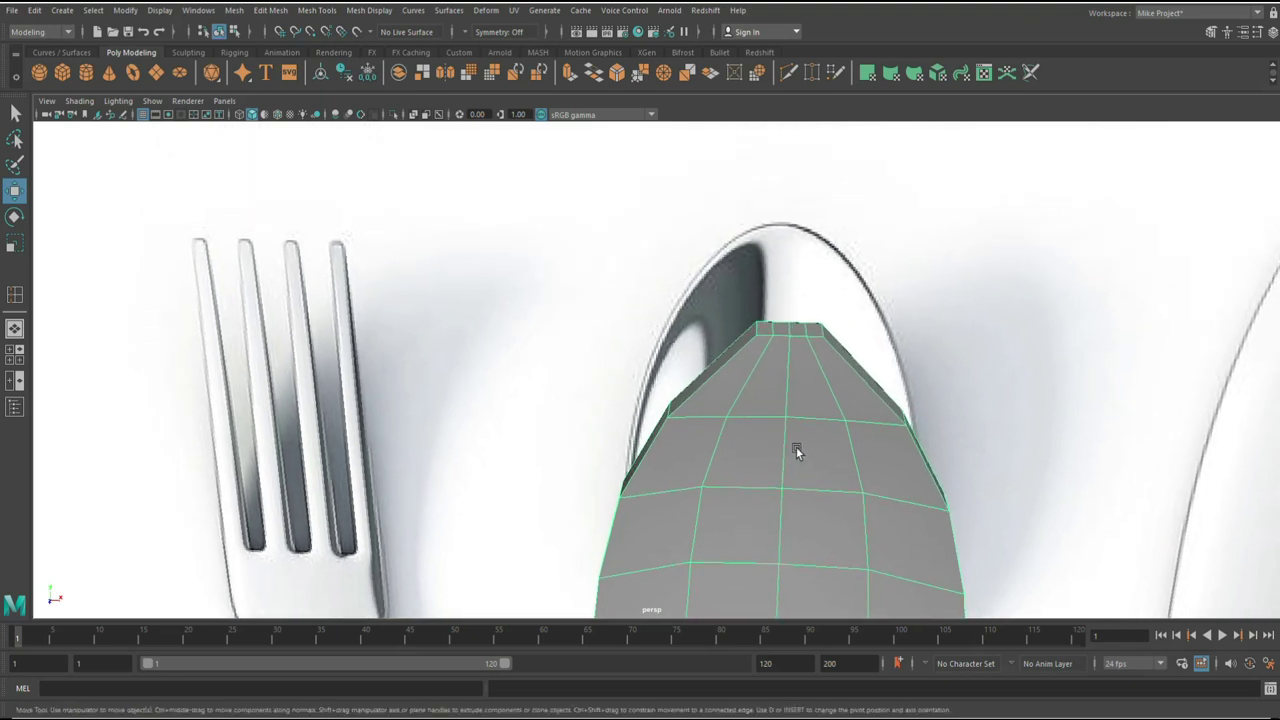
{"action": "scroll", "coordinate": [796, 448], "scroll_direction": "up", "scroll_amount": 2}
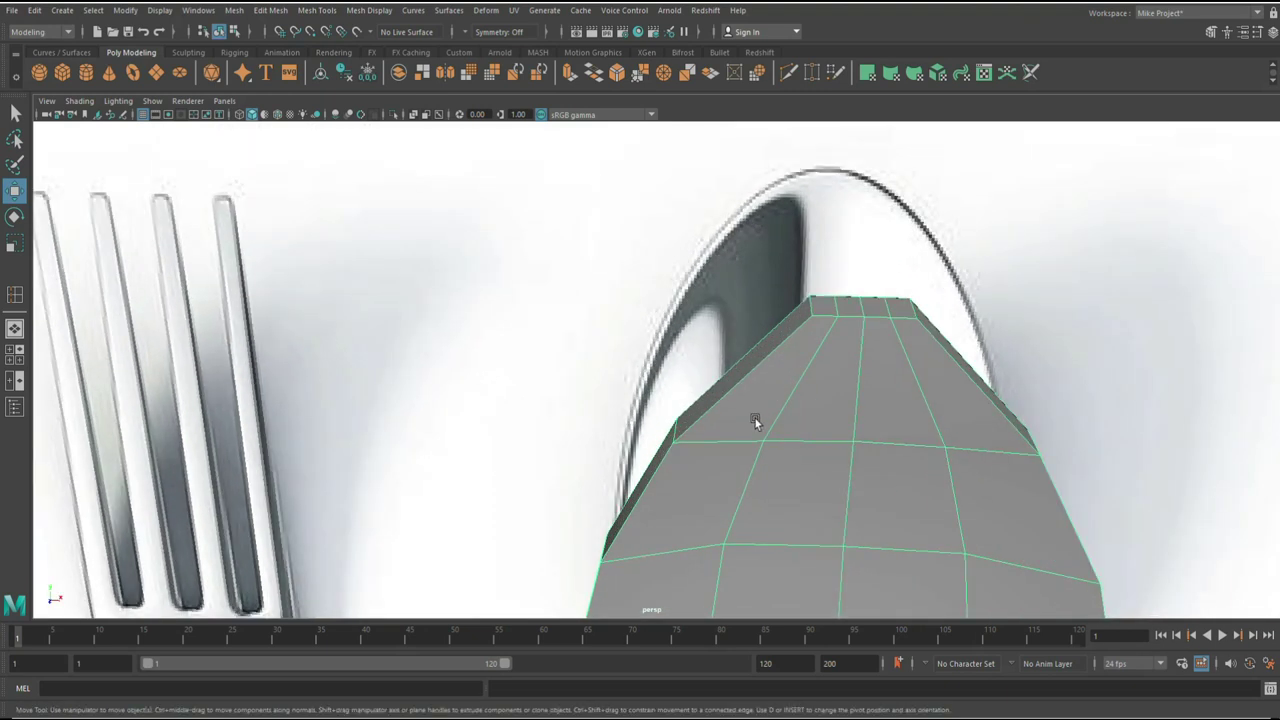
{"action": "right_click", "coordinate": [810, 312]}
{"action": "right_click_drag", "start_coordinate": [815, 325], "coordinate": [811, 278]}
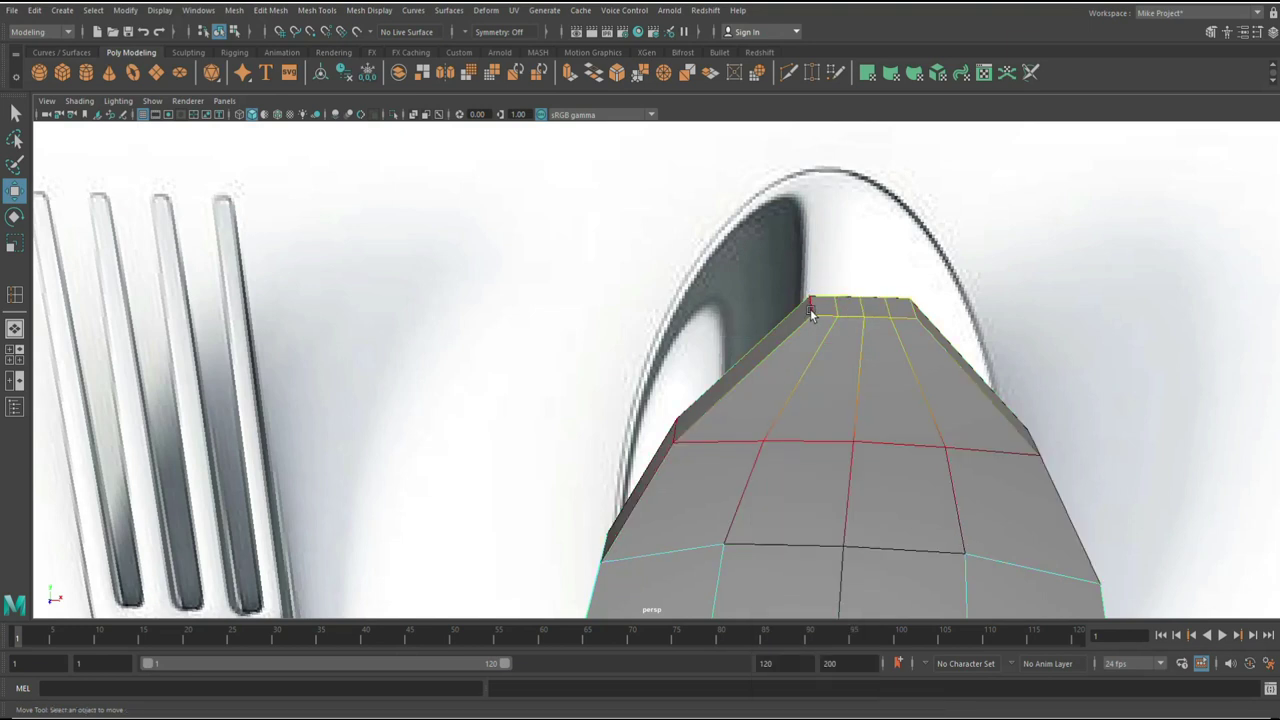
{"action": "left_click", "coordinate": [812, 310]}
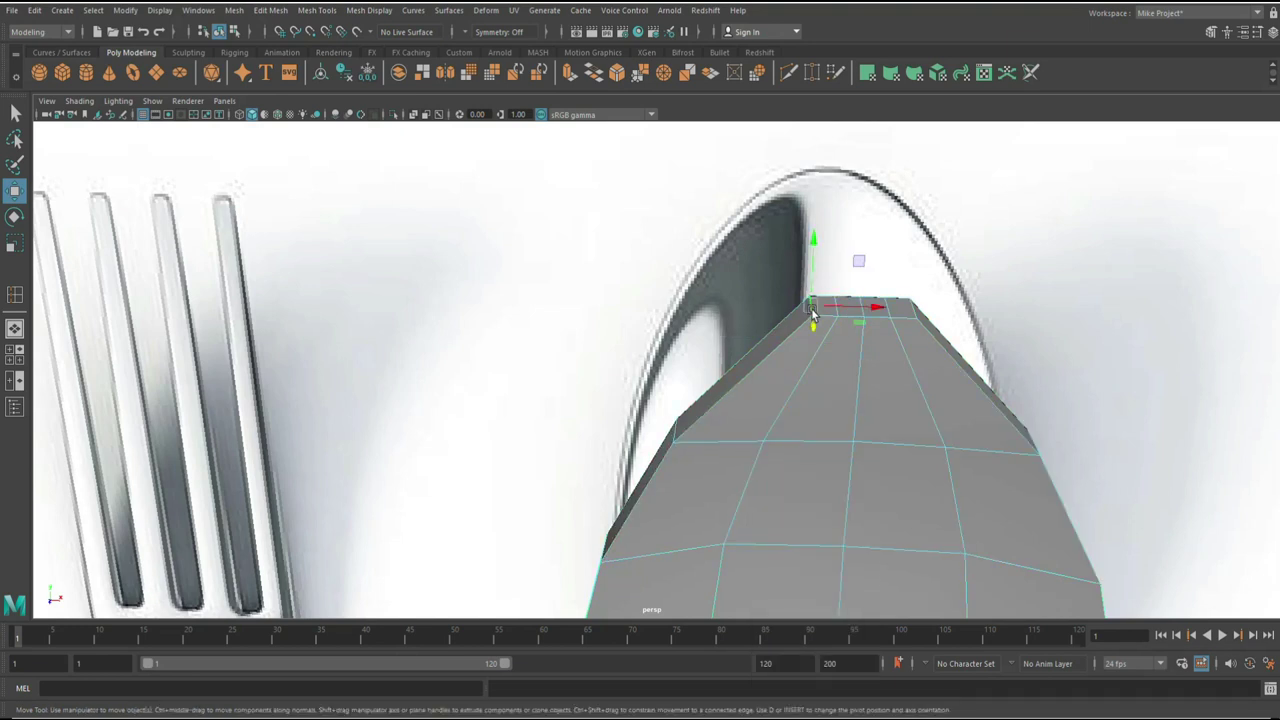
{"action": "left_click", "coordinate": [918, 312], "text": "shift"}
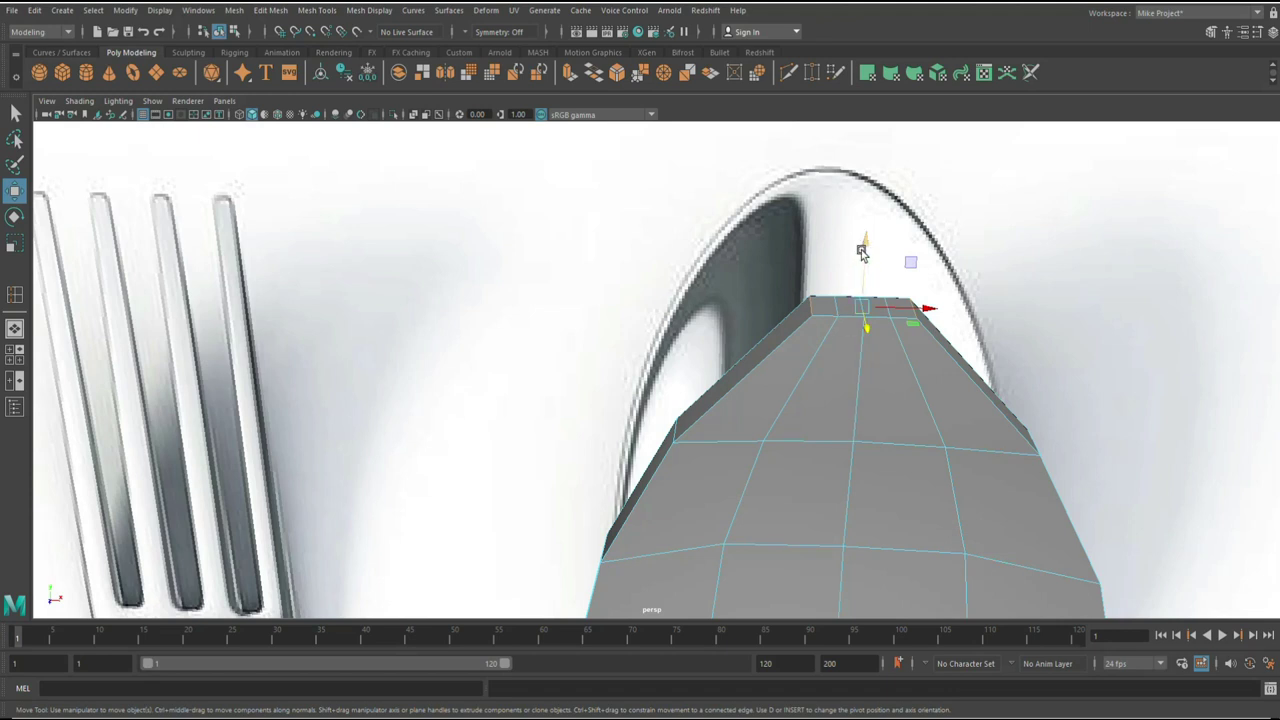
{"action": "left_click_drag", "start_coordinate": [866, 250], "coordinate": [868, 256]}
Step: Scale the two corner edges at the bowl's tip slightly apart and fine-tune their height
{"action": "key", "text": "r"}
{"action": "left_click_drag", "start_coordinate": [922, 316], "coordinate": [934, 316]}
{"action": "key", "text": "w"}
{"action": "left_click_drag", "start_coordinate": [865, 254], "coordinate": [865, 255]}
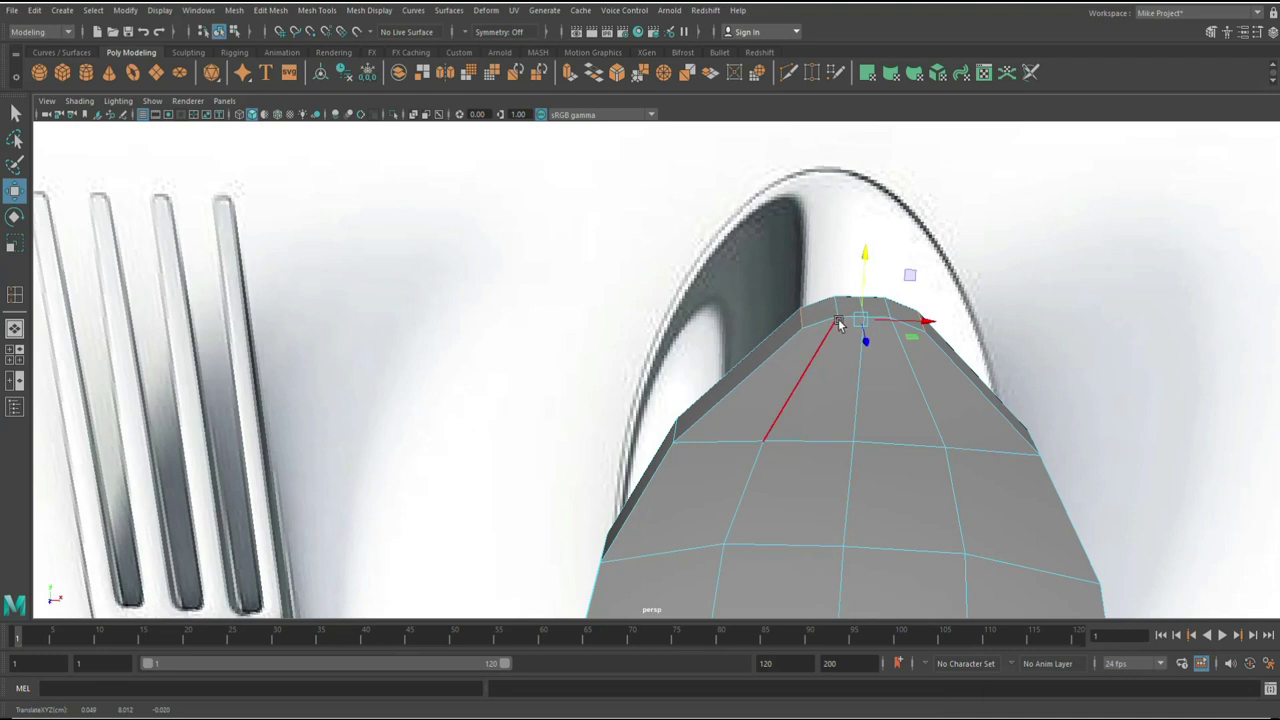
Step: Lower the two edges beside the tip's centre slightly, then check the rounded tip in object mode with smooth preview
{"action": "left_click", "coordinate": [839, 307]}
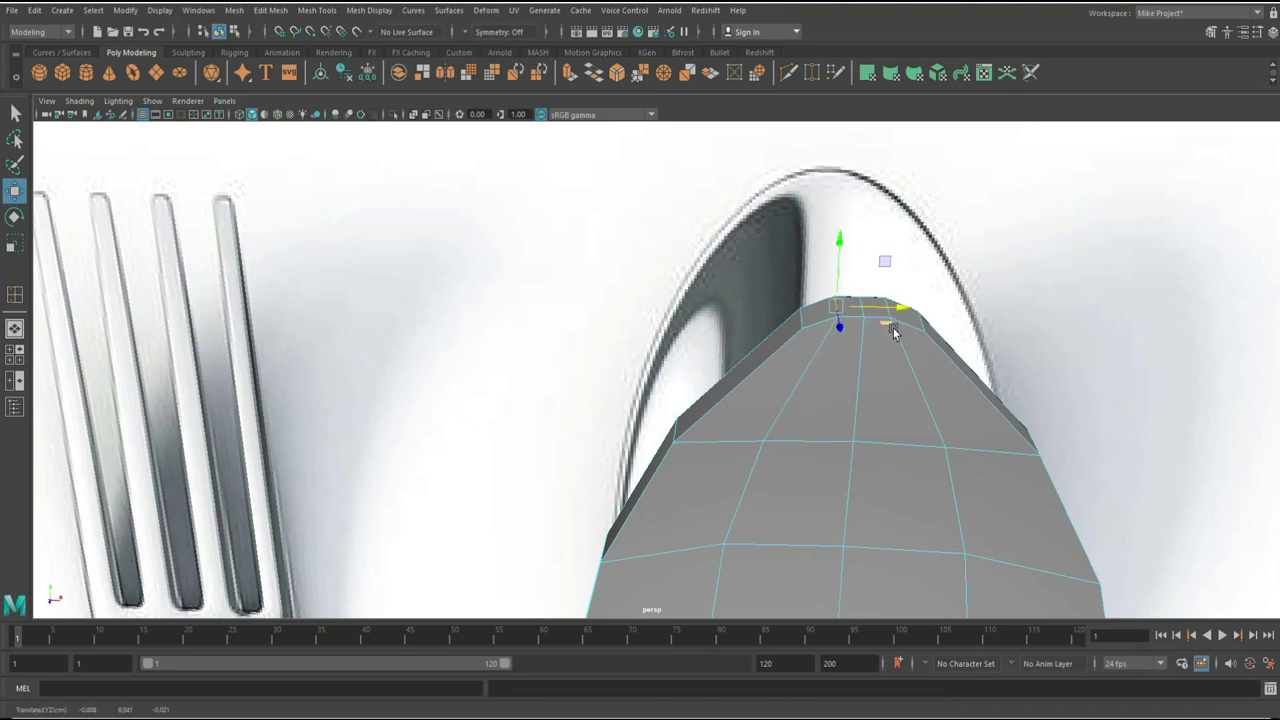
{"action": "scroll", "coordinate": [891, 340], "scroll_direction": "up", "scroll_amount": 2}
{"action": "left_click", "coordinate": [1059, 270], "text": "shift"}
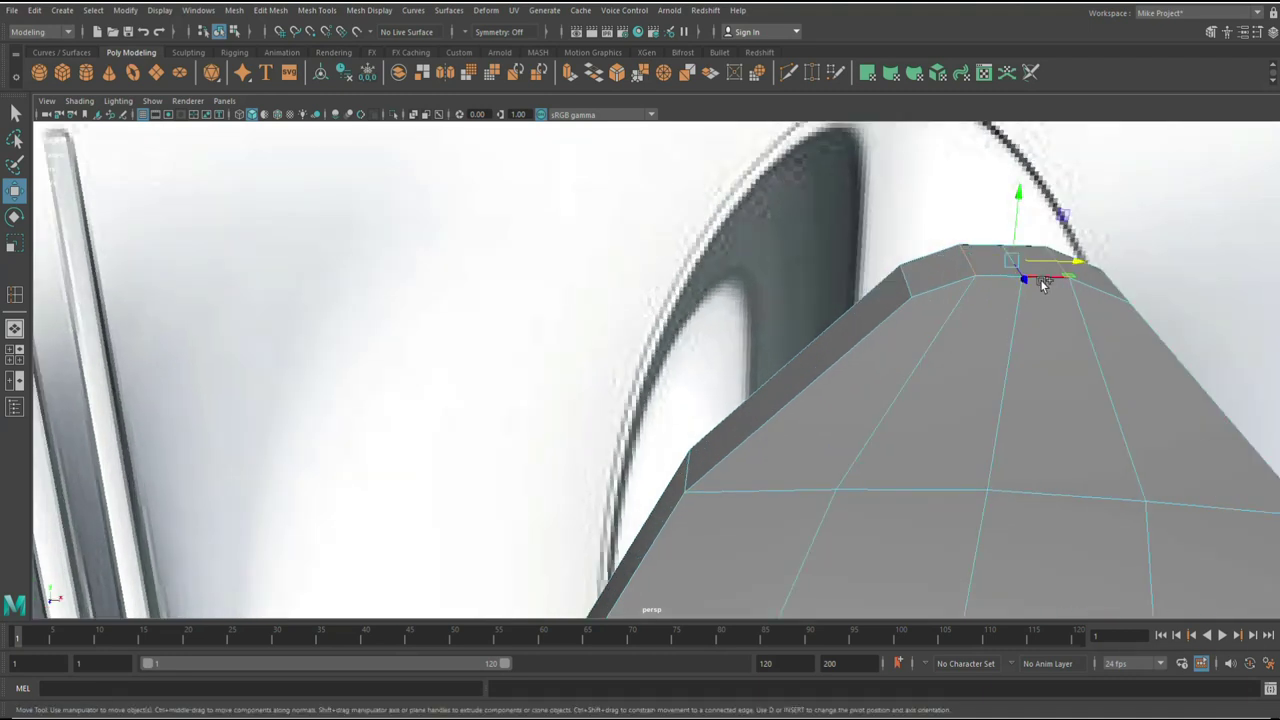
{"action": "left_click_drag", "start_coordinate": [1021, 200], "coordinate": [1022, 203]}
{"action": "right_click_drag", "start_coordinate": [980, 343], "coordinate": [1068, 323]}
{"action": "key", "text": "3"}
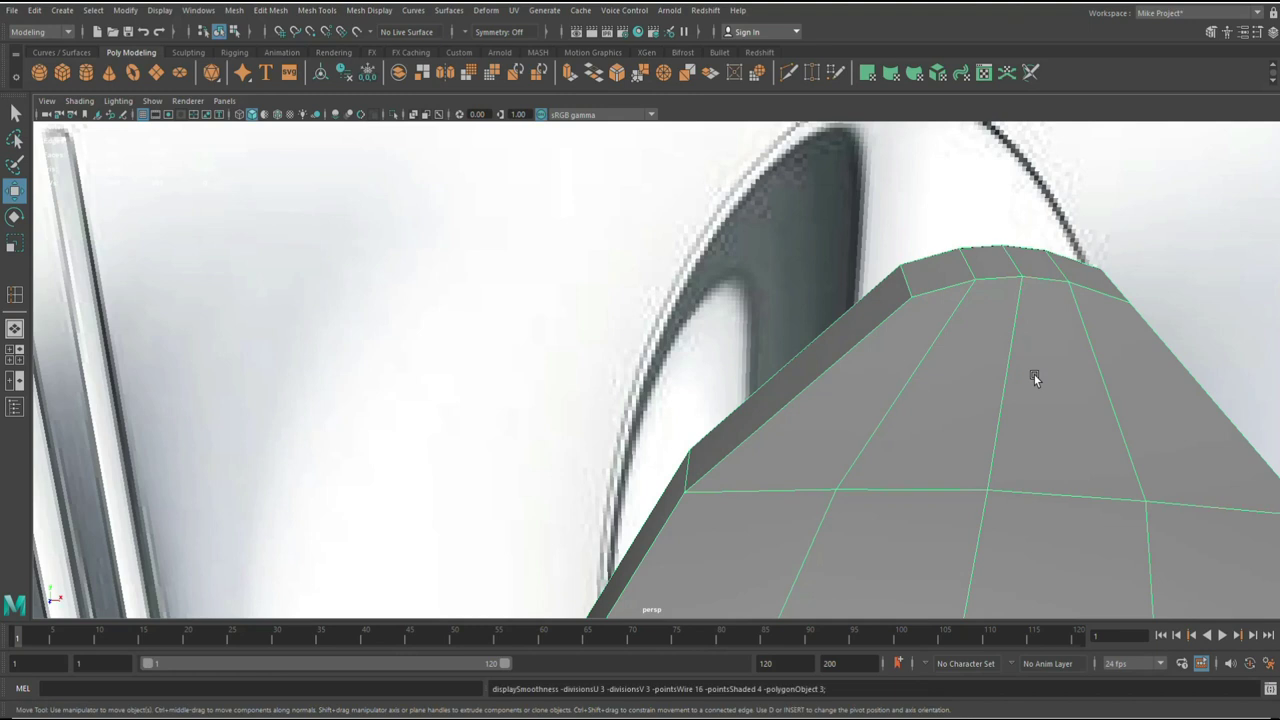
{"action": "right_click_drag", "start_coordinate": [1033, 375], "coordinate": [849, 377], "text": "alt"}
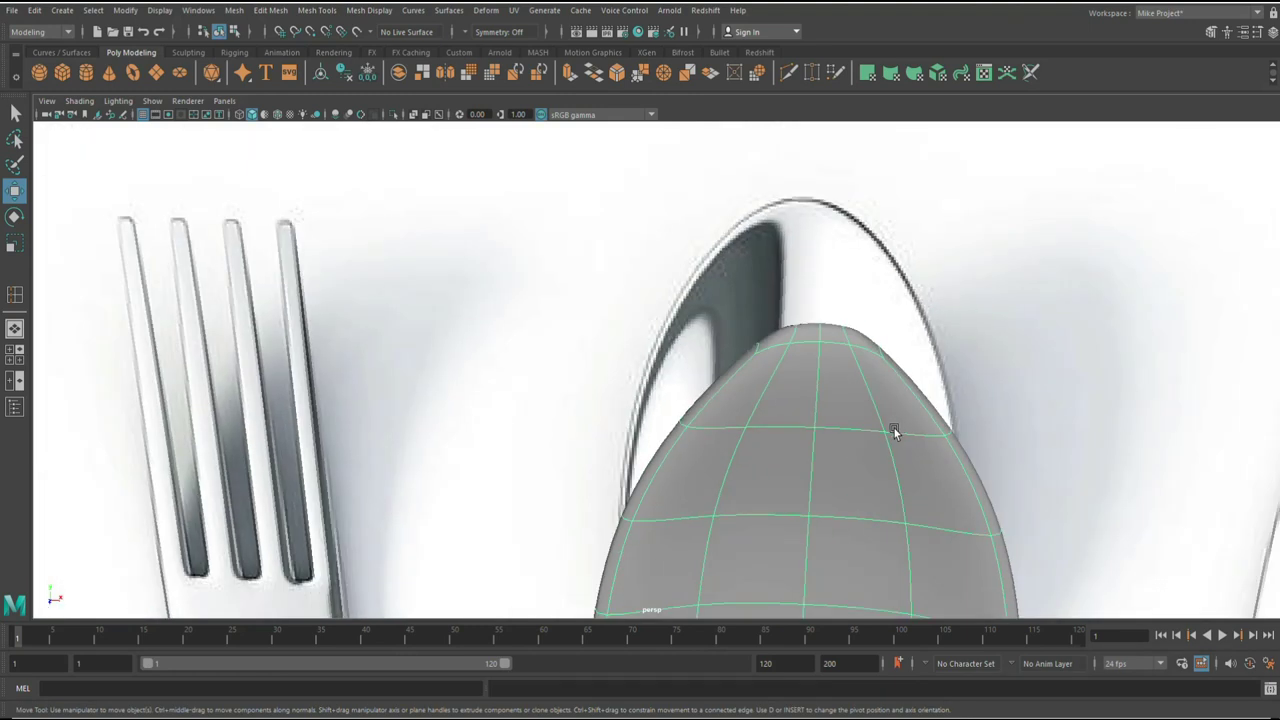
{"action": "scroll", "coordinate": [877, 435], "scroll_direction": "up", "scroll_amount": 2}
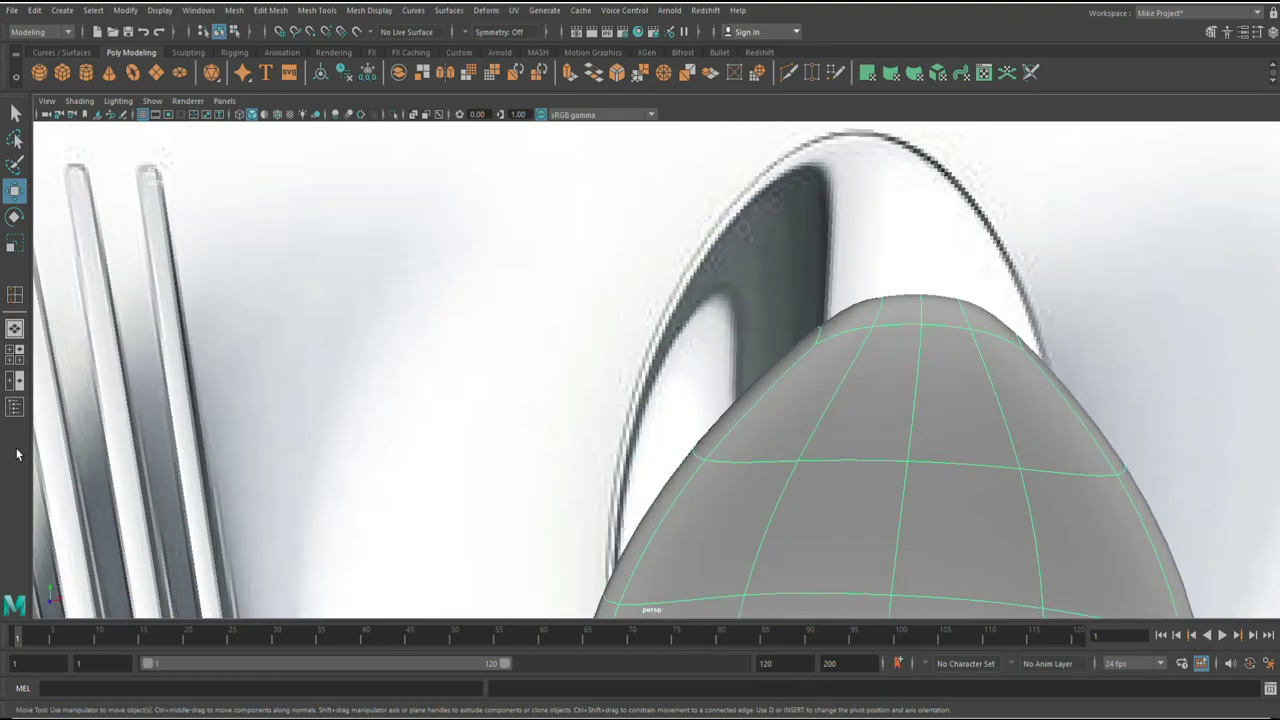
Step: In the front view, turn off smooth preview and insert one edge loop across the bowl just below its tip
{"action": "left_click", "coordinate": [14, 354]}
{"action": "key", "text": "space"}
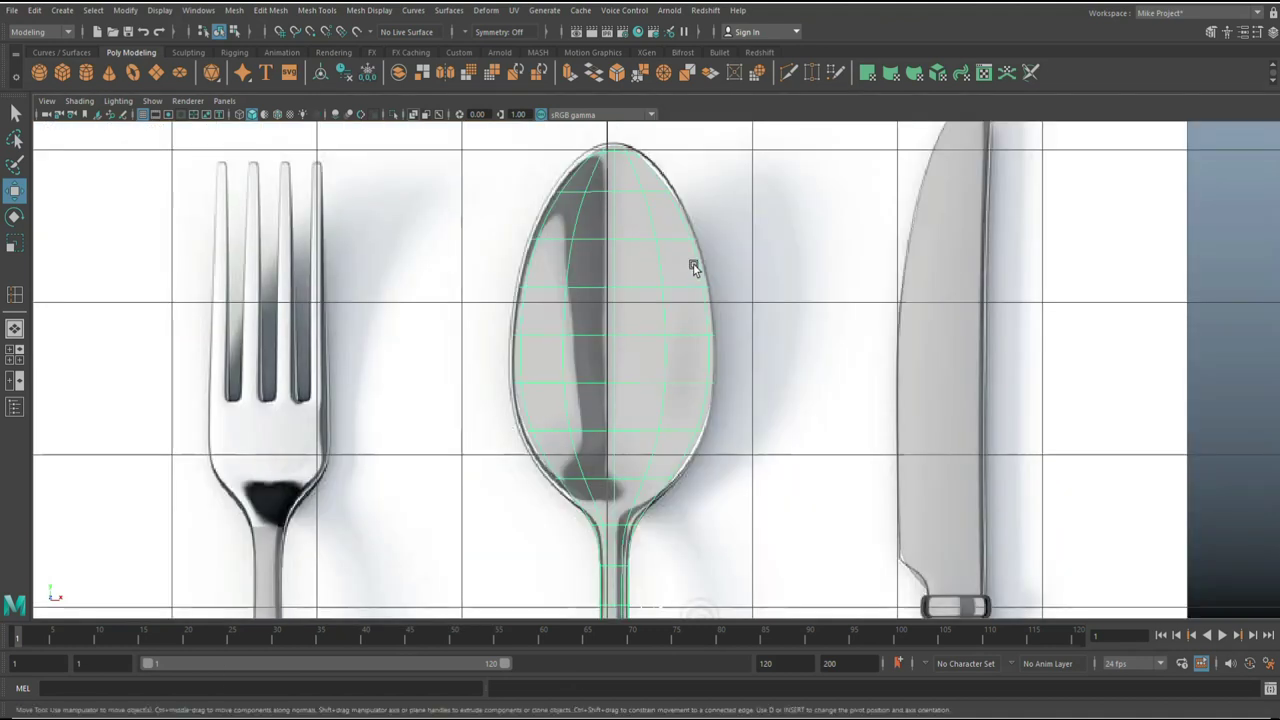
{"action": "scroll", "coordinate": [708, 428], "scroll_direction": "up", "scroll_amount": 5}
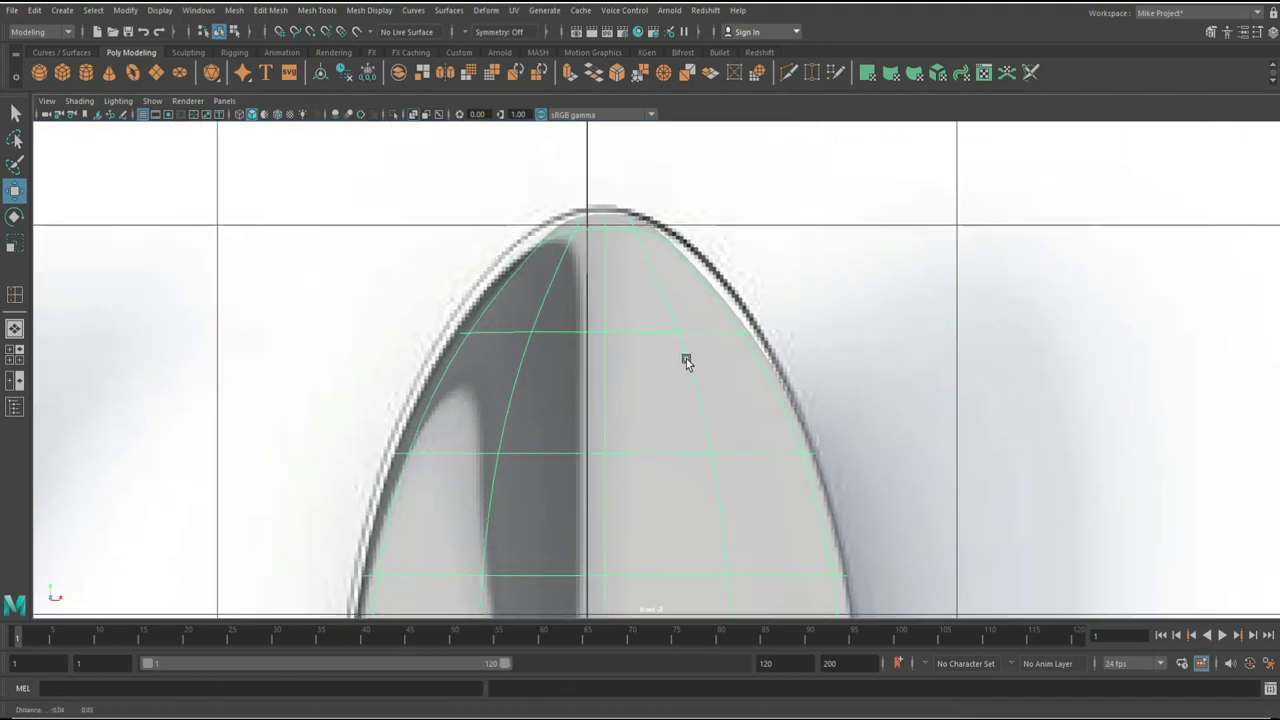
{"action": "scroll", "coordinate": [746, 430], "scroll_direction": "up", "scroll_amount": 3}
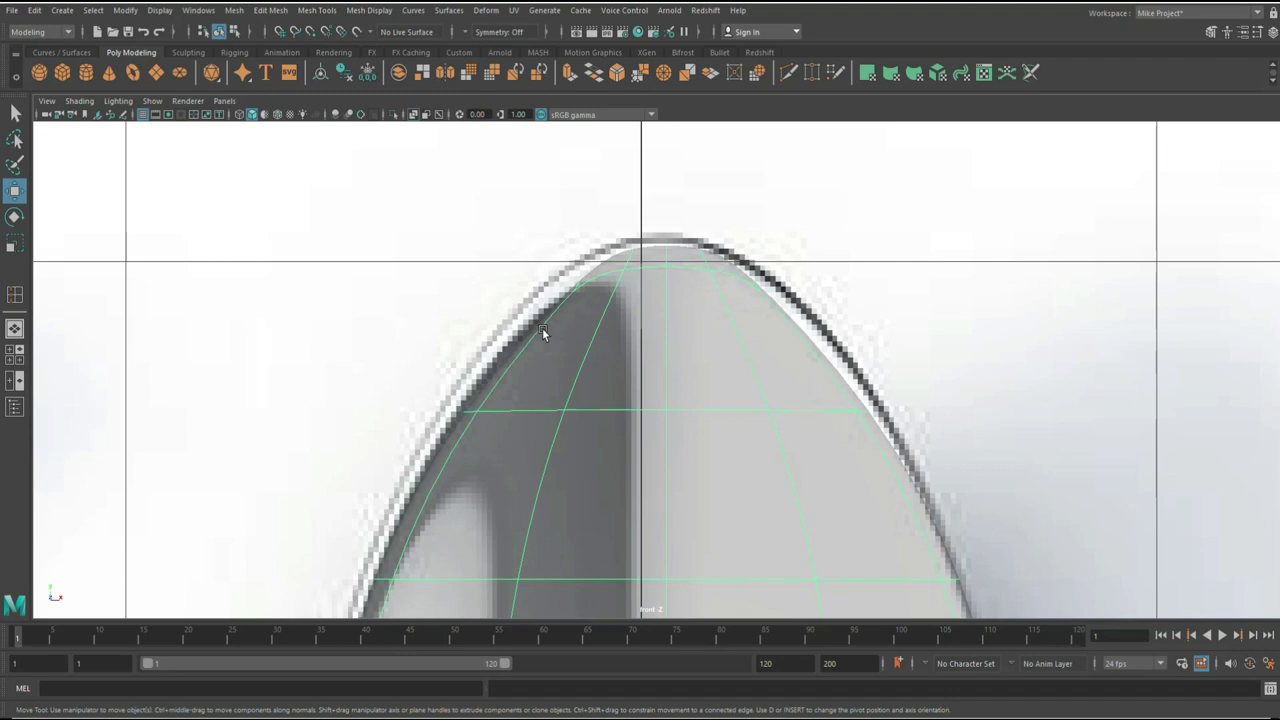
{"action": "key", "text": "1"}
{"action": "right_click", "coordinate": [599, 275]}
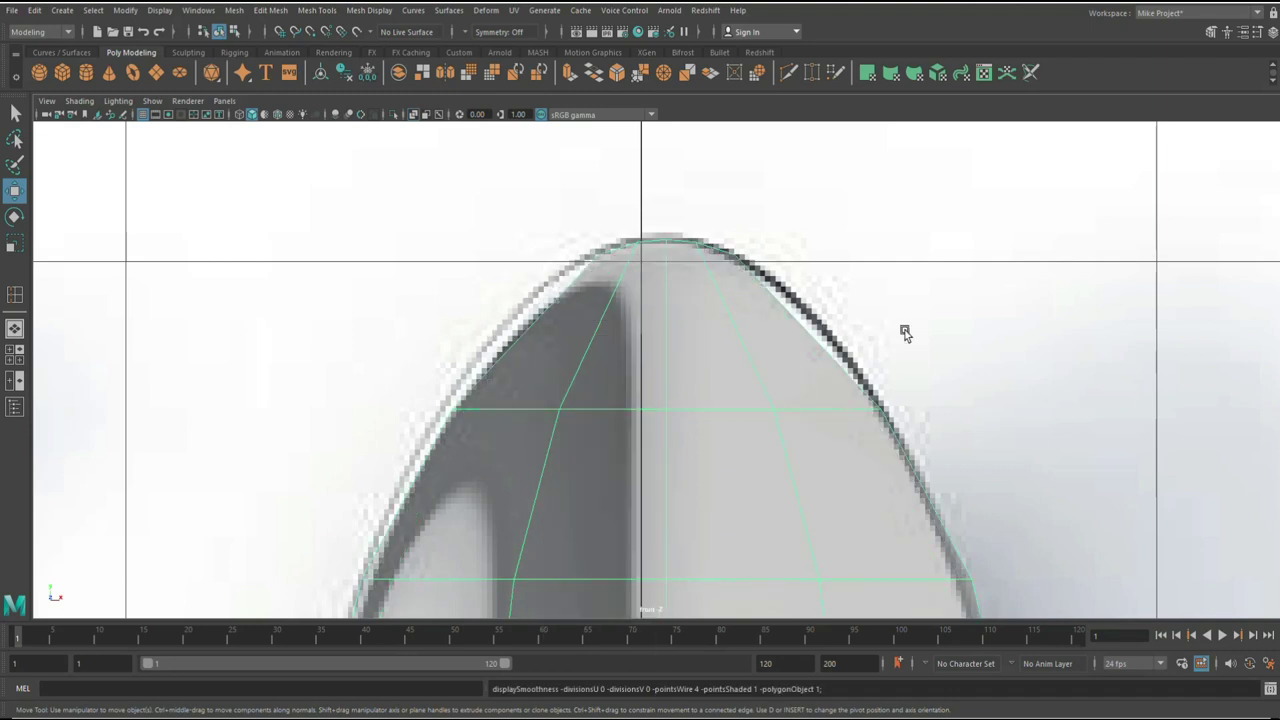
{"action": "key", "text": "ctrl+shift+e"}
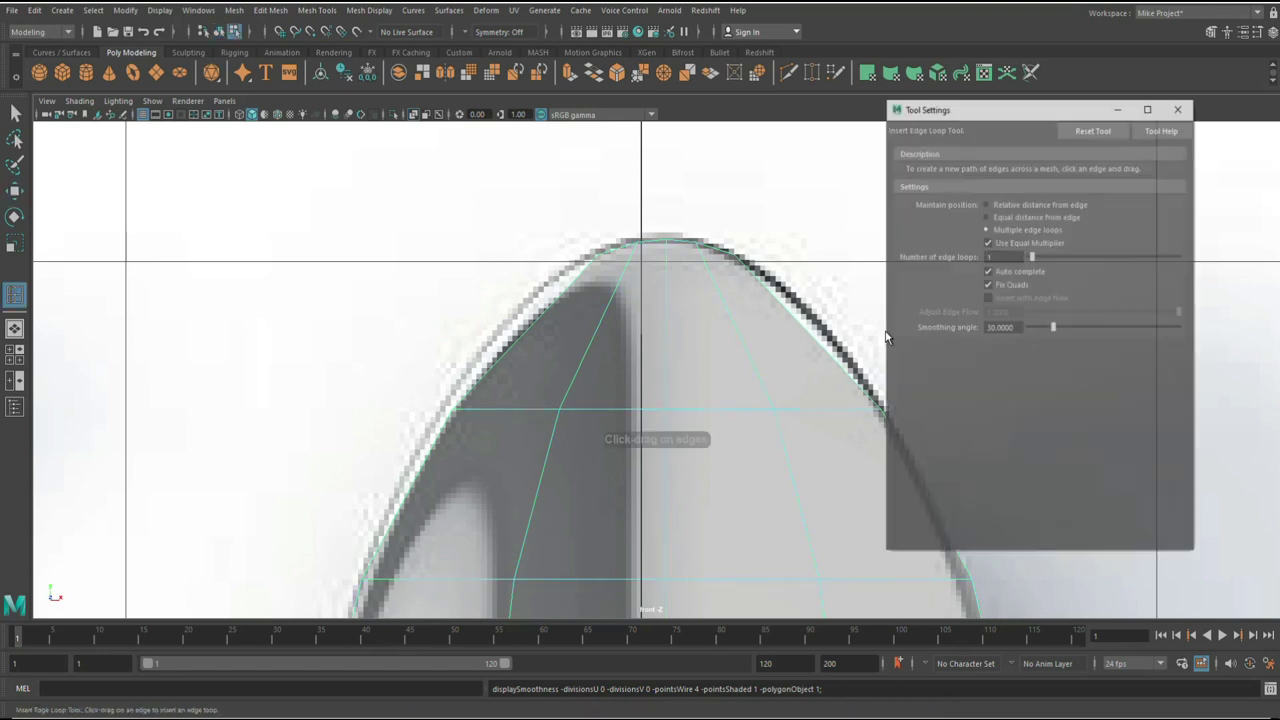
{"action": "left_click", "coordinate": [597, 338]}
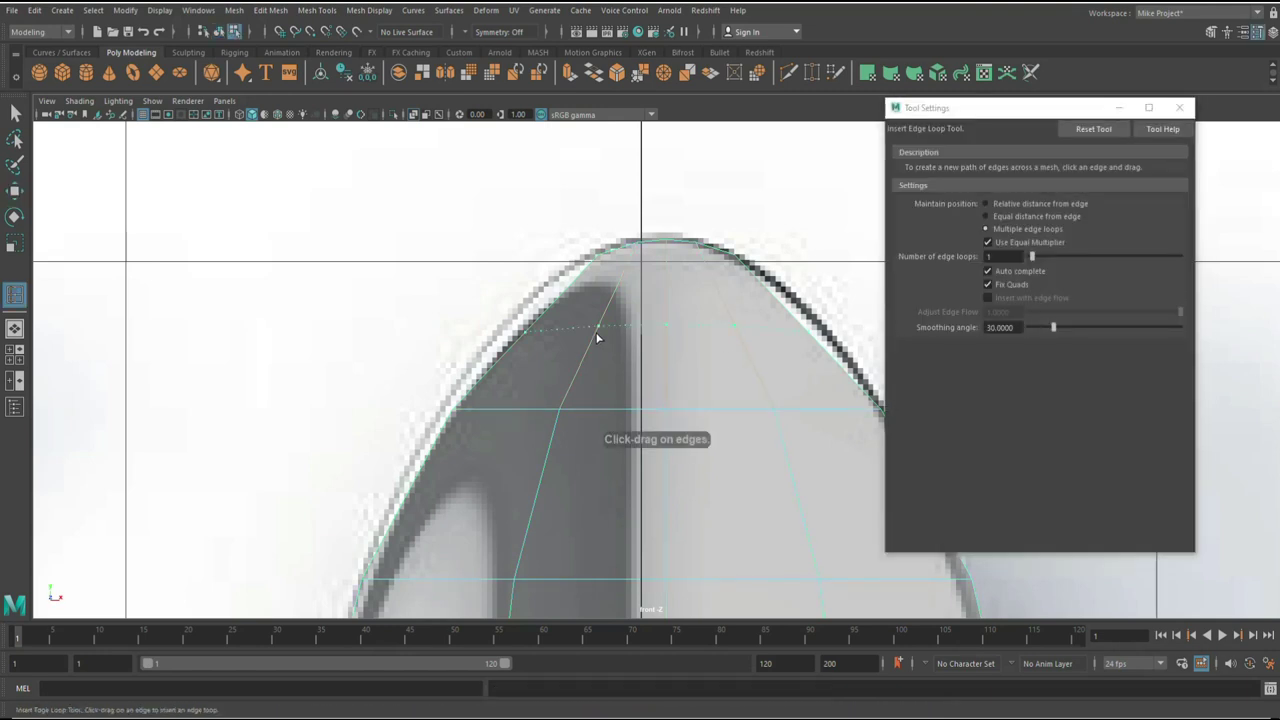
{"action": "left_click", "coordinate": [1179, 108]}
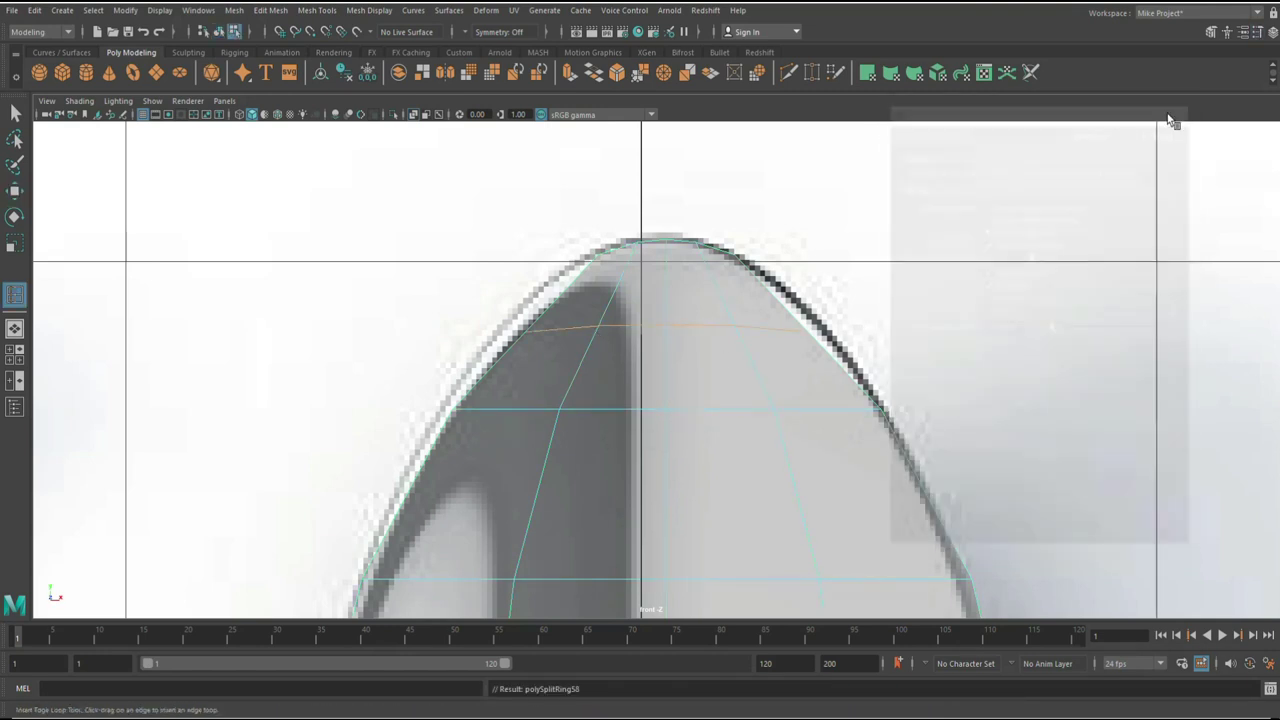
Step: Widen the new edge loop to match the reference spoon's outline and return the object to smooth preview
{"action": "key", "text": "r"}
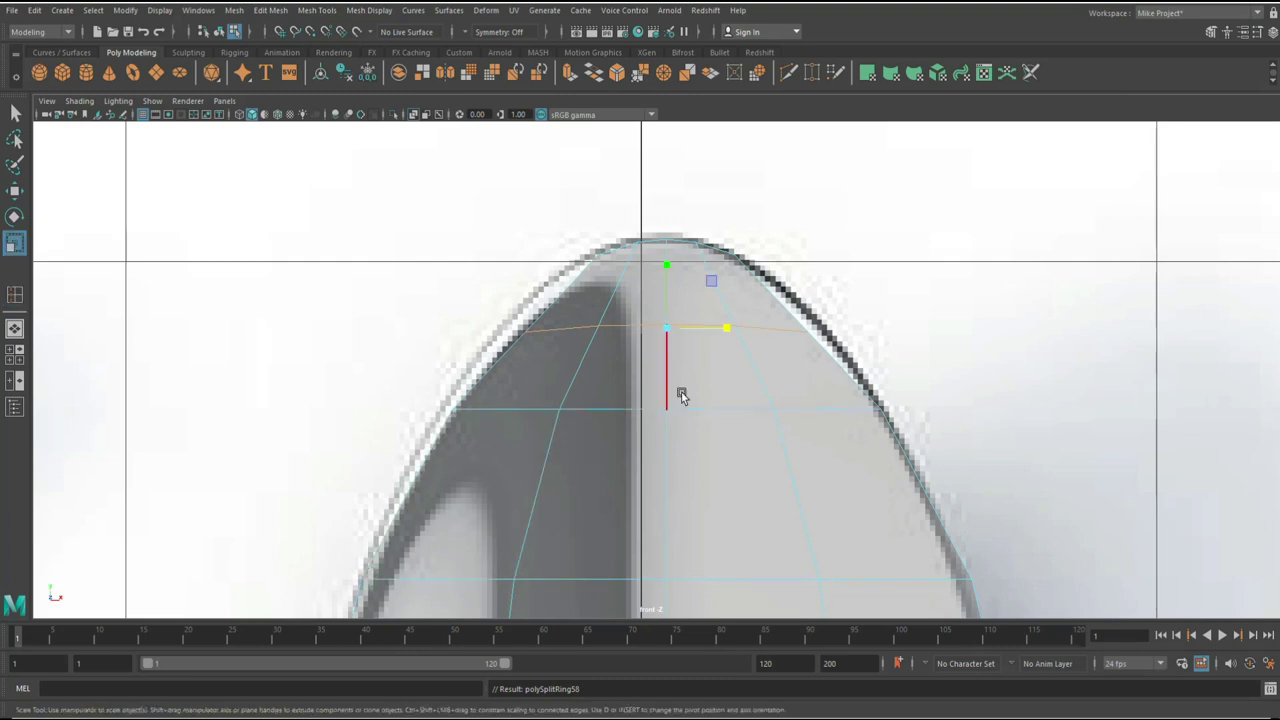
{"action": "left_click_drag", "start_coordinate": [730, 330], "coordinate": [737, 329]}
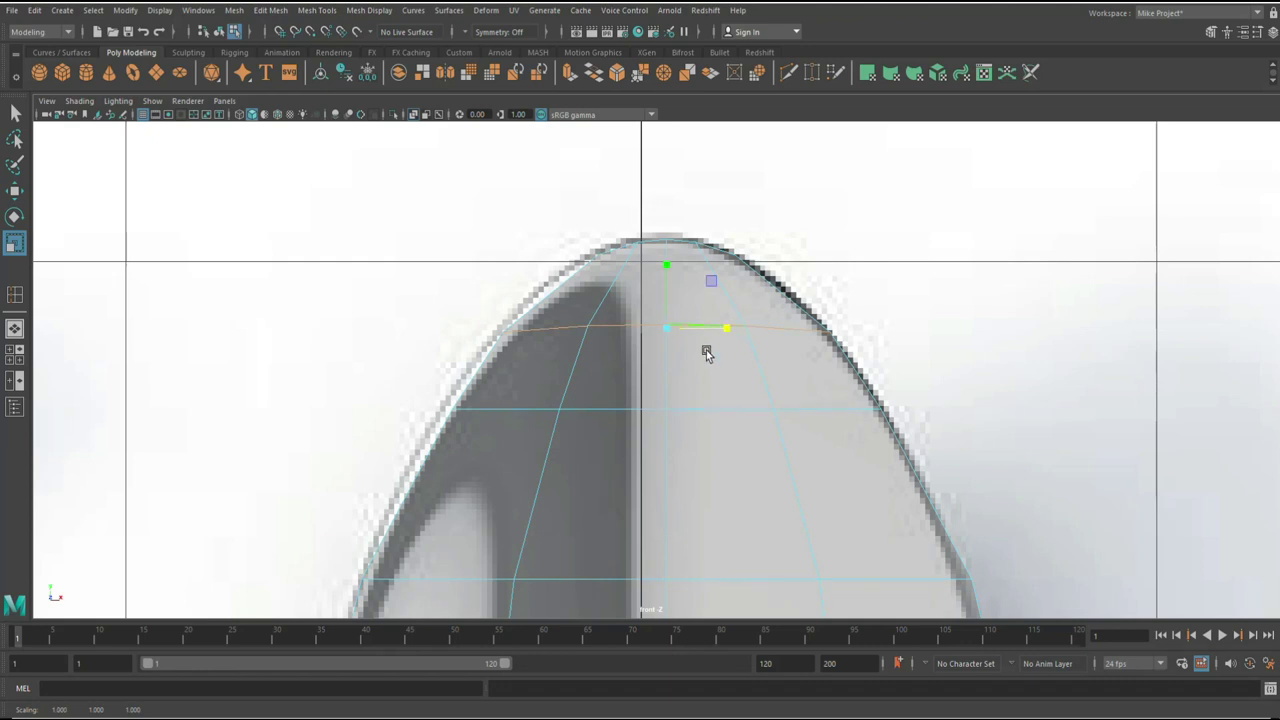
{"action": "key", "text": "q"}
{"action": "right_click_drag", "start_coordinate": [648, 376], "coordinate": [706, 357]}
{"action": "key", "text": "3"}
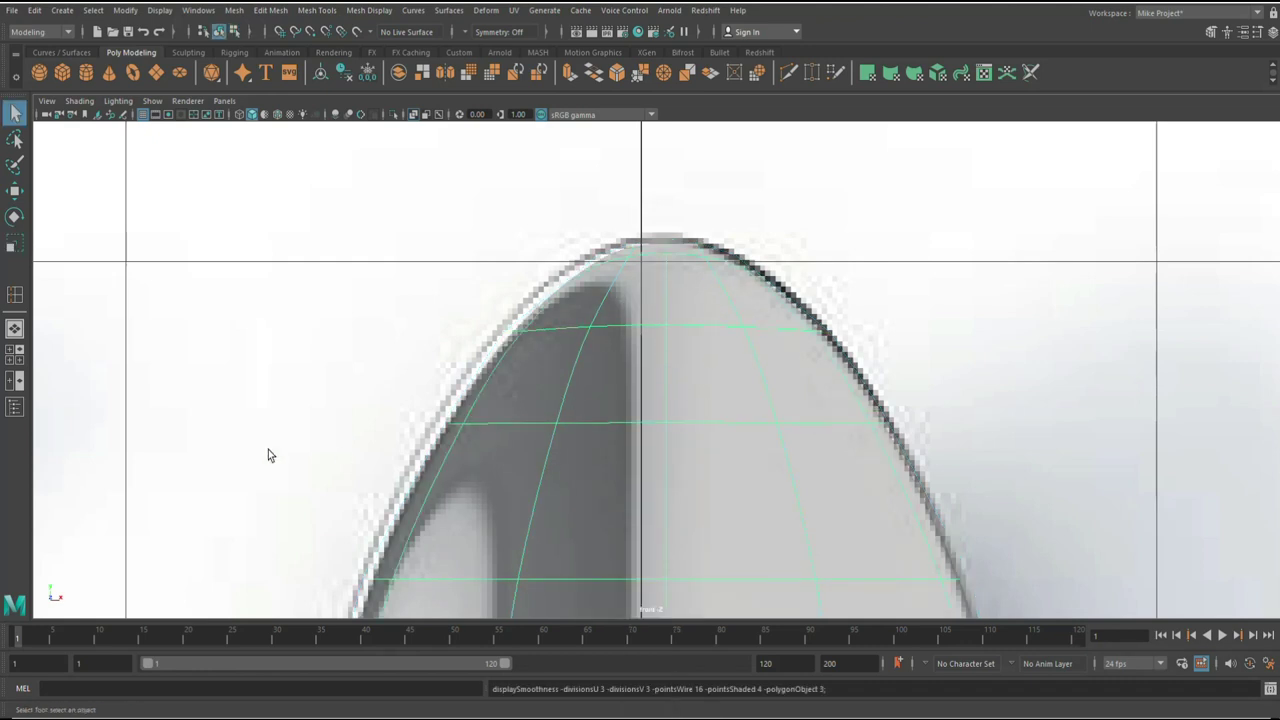
Step: Return to the perspective view and examine the smoothed bowl with the spoon deselected
{"action": "left_click", "coordinate": [16, 358]}
{"action": "key", "text": "space"}
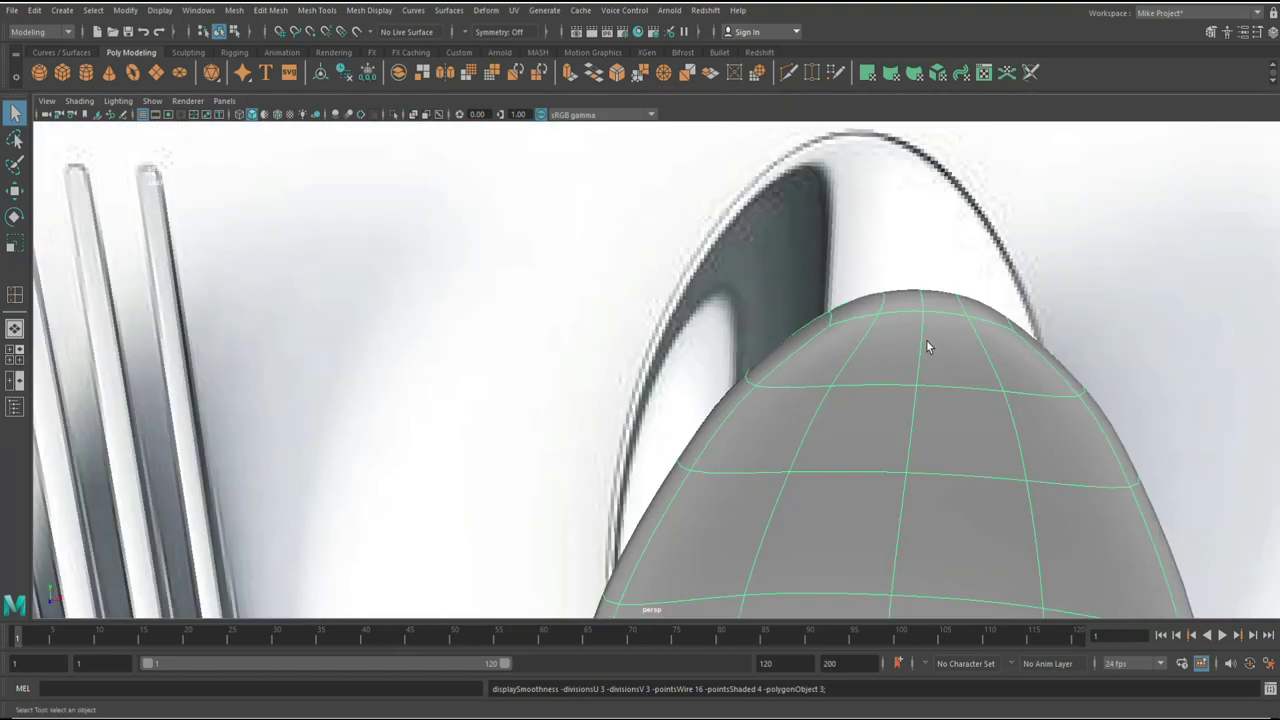
{"action": "scroll", "coordinate": [920, 346], "scroll_direction": "down", "scroll_amount": 6}
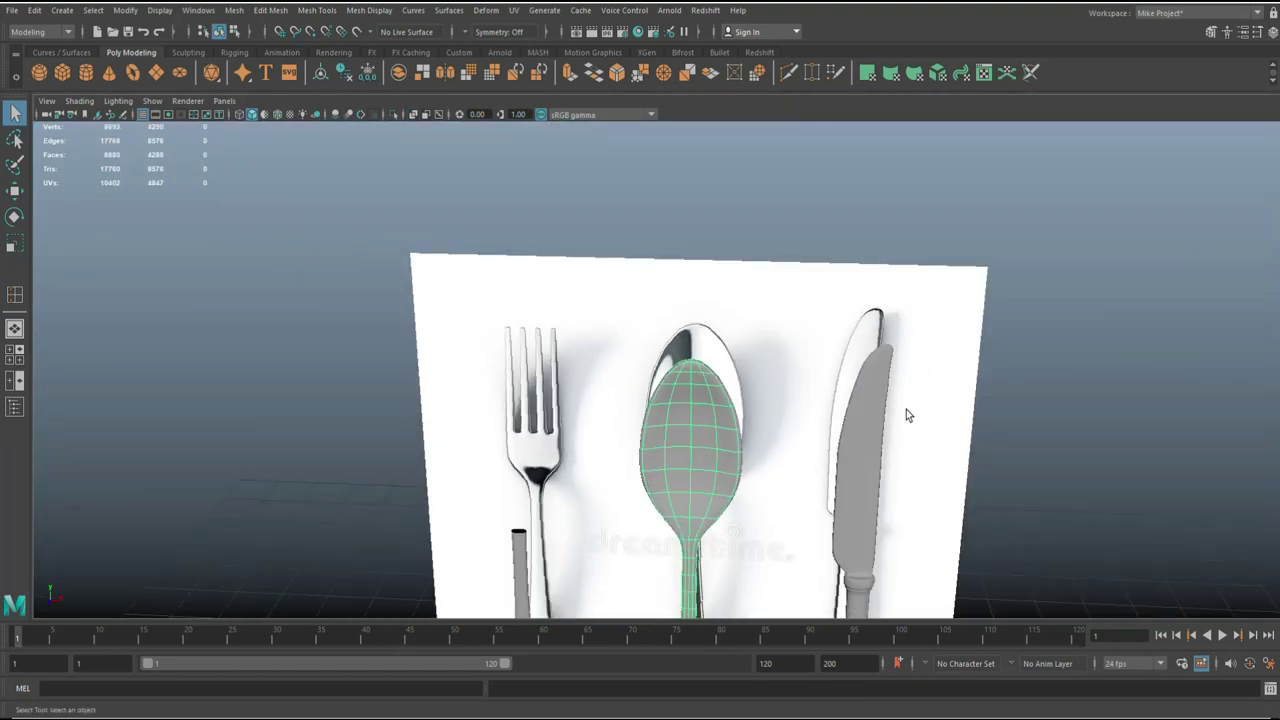
{"action": "left_click_drag", "start_coordinate": [906, 415], "coordinate": [880, 395], "text": "alt"}
{"action": "left_click", "coordinate": [1049, 391]}
{"action": "scroll", "coordinate": [1043, 396], "scroll_direction": "up", "scroll_amount": 3}
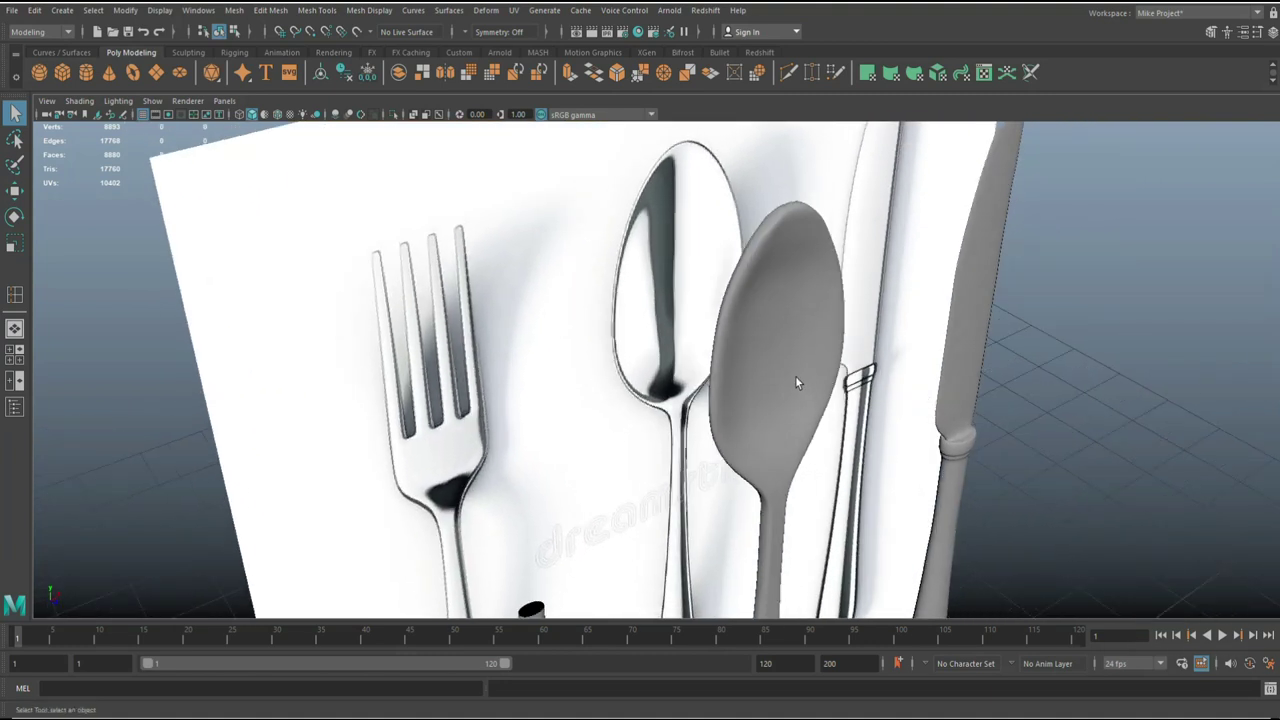
Step: Select the vertices along the centre of the spoon's bowl and push them further back with soft selection
{"action": "left_click", "coordinate": [765, 362]}
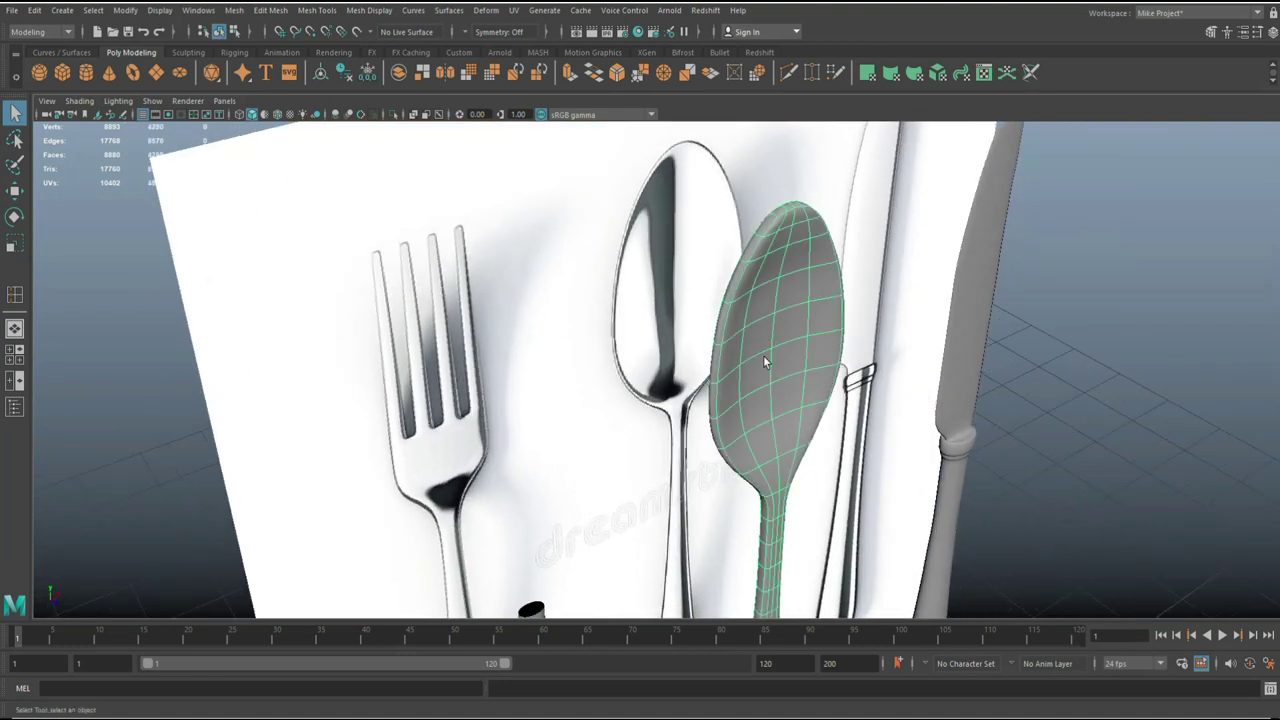
{"action": "left_click_drag", "start_coordinate": [772, 384], "coordinate": [706, 335], "text": "alt"}
{"action": "right_click_drag", "start_coordinate": [703, 303], "coordinate": [636, 296]}
{"action": "left_click_drag", "start_coordinate": [690, 350], "coordinate": [686, 349], "text": "alt"}
{"action": "left_click_drag", "start_coordinate": [657, 246], "coordinate": [820, 443]}
{"action": "key", "text": "b"}
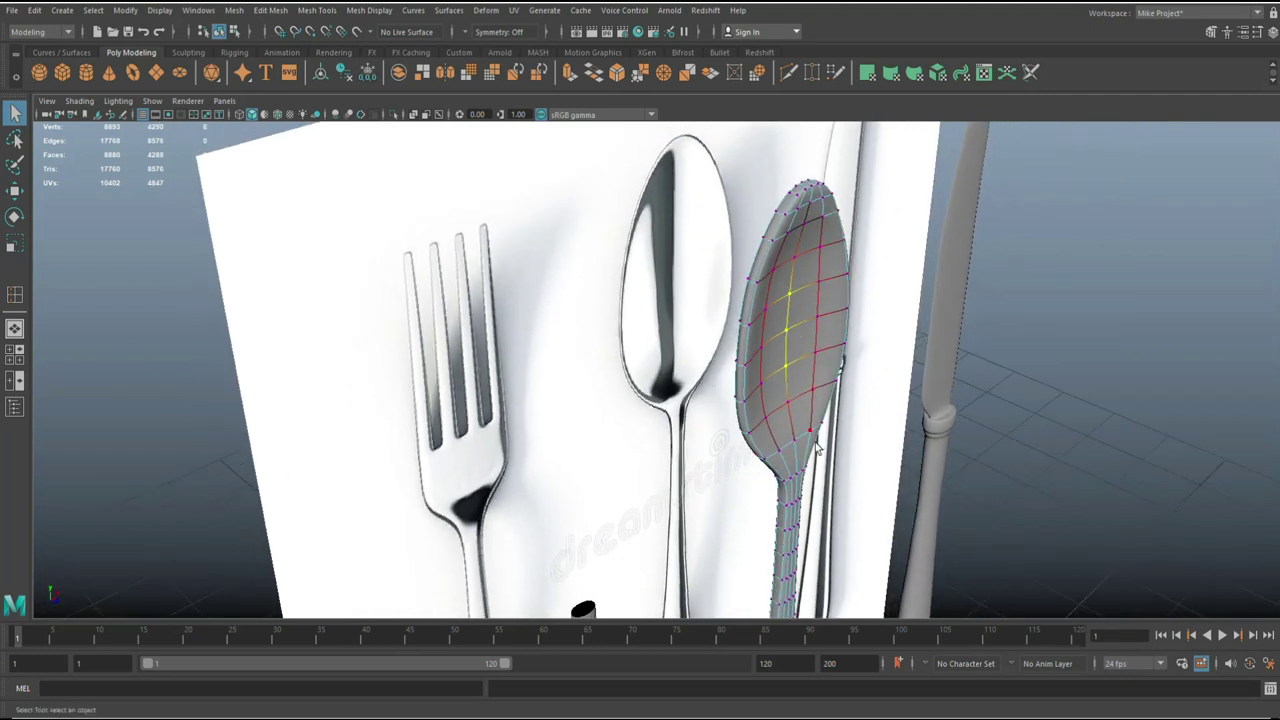
{"action": "key", "text": "w"}
{"action": "left_click_drag", "start_coordinate": [838, 366], "coordinate": [823, 347]}
{"action": "left_click", "coordinate": [1074, 353]}
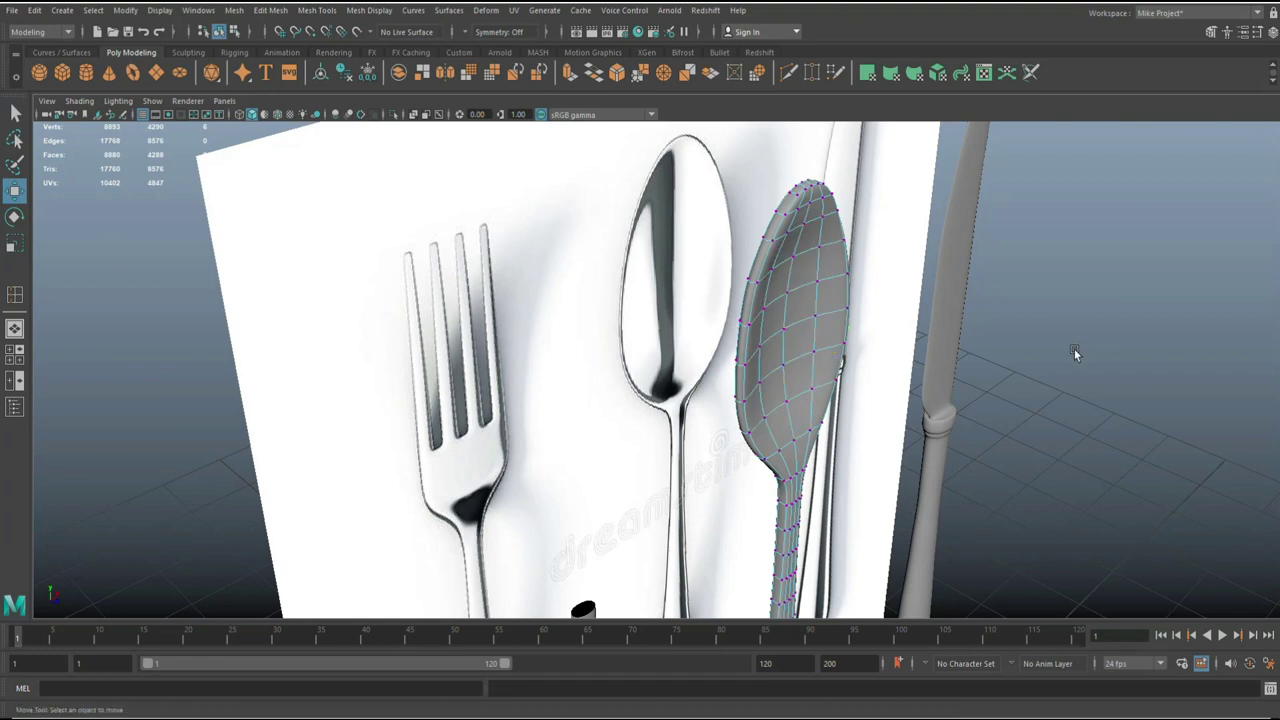
Step: Select the single central vertex of the bowl and push it slightly deeper with soft selection
{"action": "left_click_drag", "start_coordinate": [1101, 437], "coordinate": [1031, 429], "text": "alt"}
{"action": "left_click", "coordinate": [686, 353]}
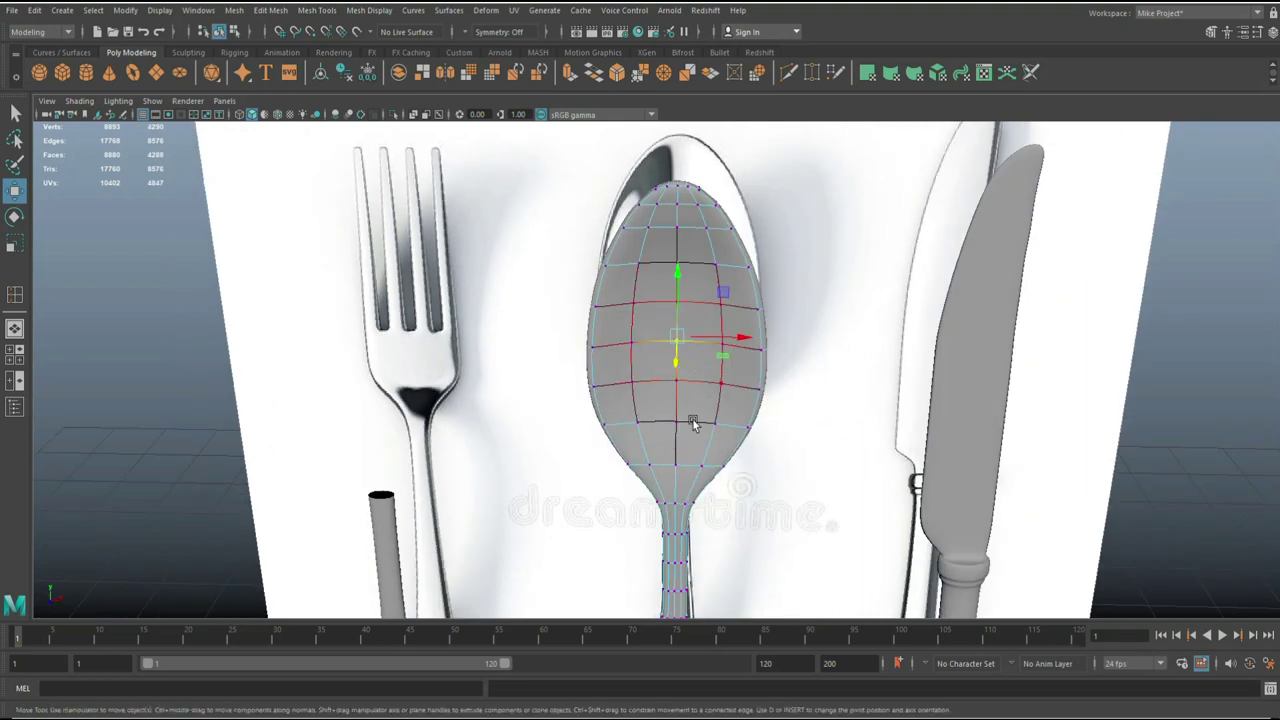
{"action": "left_click_drag", "start_coordinate": [691, 423], "coordinate": [828, 420], "text": "alt"}
{"action": "left_click_drag", "start_coordinate": [851, 331], "coordinate": [849, 327]}
{"action": "left_click", "coordinate": [1025, 338]}
Step: Examine the deepened bowl and the whole spoon from several angles
{"action": "scroll", "coordinate": [1060, 355], "scroll_direction": "down", "scroll_amount": 5}
{"action": "left_click_drag", "start_coordinate": [1050, 385], "coordinate": [911, 434], "text": "alt"}
{"action": "scroll", "coordinate": [966, 407], "scroll_direction": "up", "scroll_amount": 3}
{"action": "left_click_drag", "start_coordinate": [1034, 396], "coordinate": [1057, 349], "text": "alt"}
{"action": "left_click_drag", "start_coordinate": [1066, 400], "coordinate": [1143, 386], "text": "alt"}
{"action": "left_click_drag", "start_coordinate": [929, 391], "coordinate": [685, 290], "text": "alt"}
Step: Return to object selection and rotate the whole spoon from upright to lying horizontally
{"action": "right_click_drag", "start_coordinate": [724, 270], "coordinate": [762, 265]}
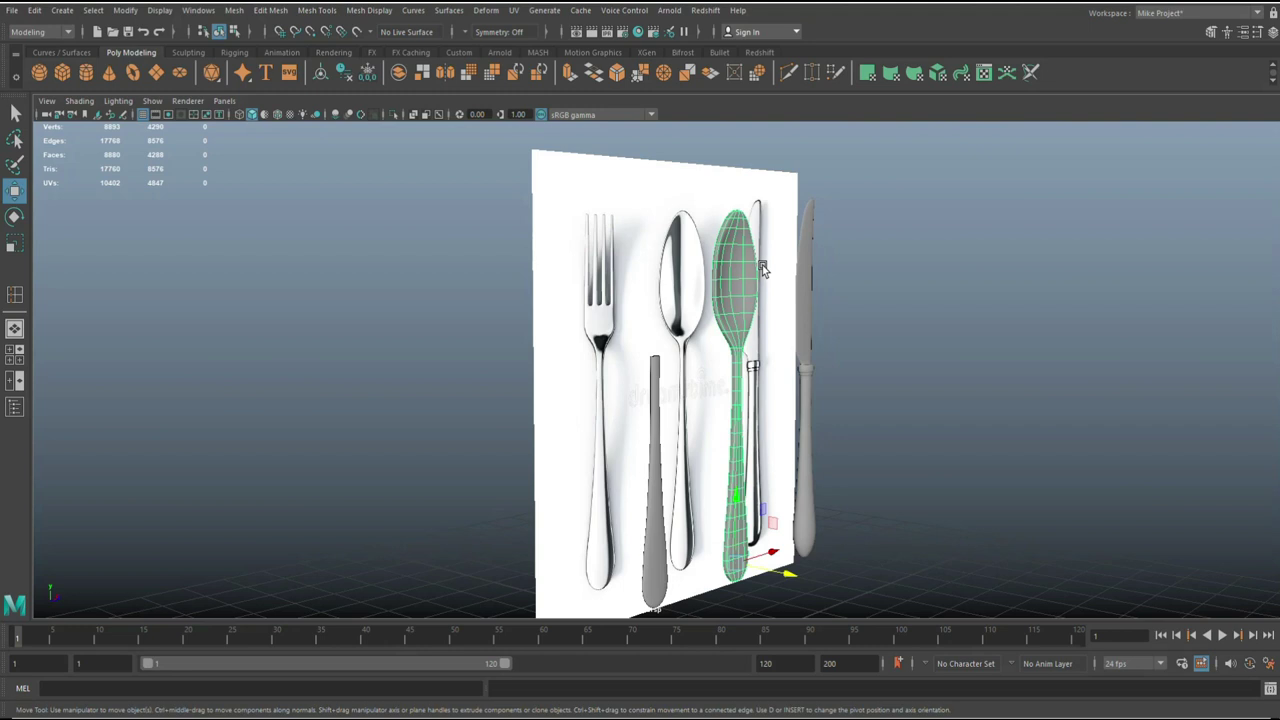
{"action": "key", "text": "e"}
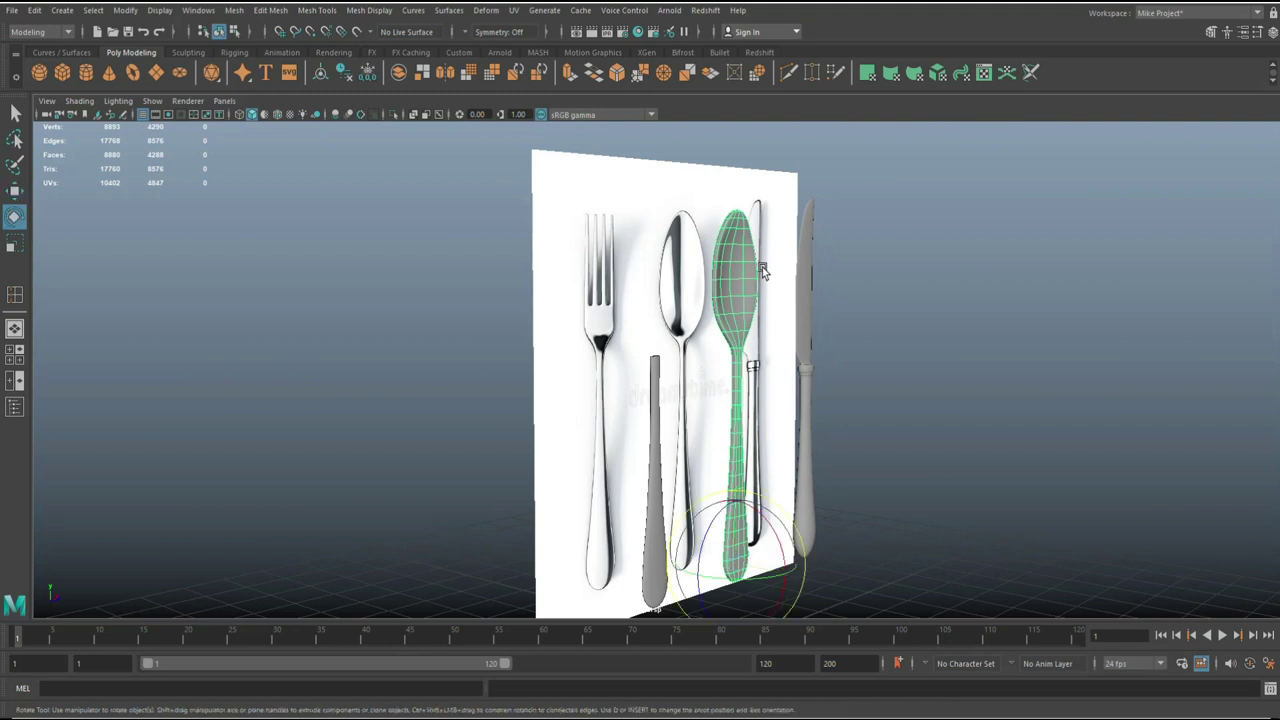
{"action": "left_click_drag", "start_coordinate": [783, 553], "coordinate": [726, 464]}
{"action": "scroll", "coordinate": [716, 467], "scroll_direction": "down", "scroll_amount": 5}
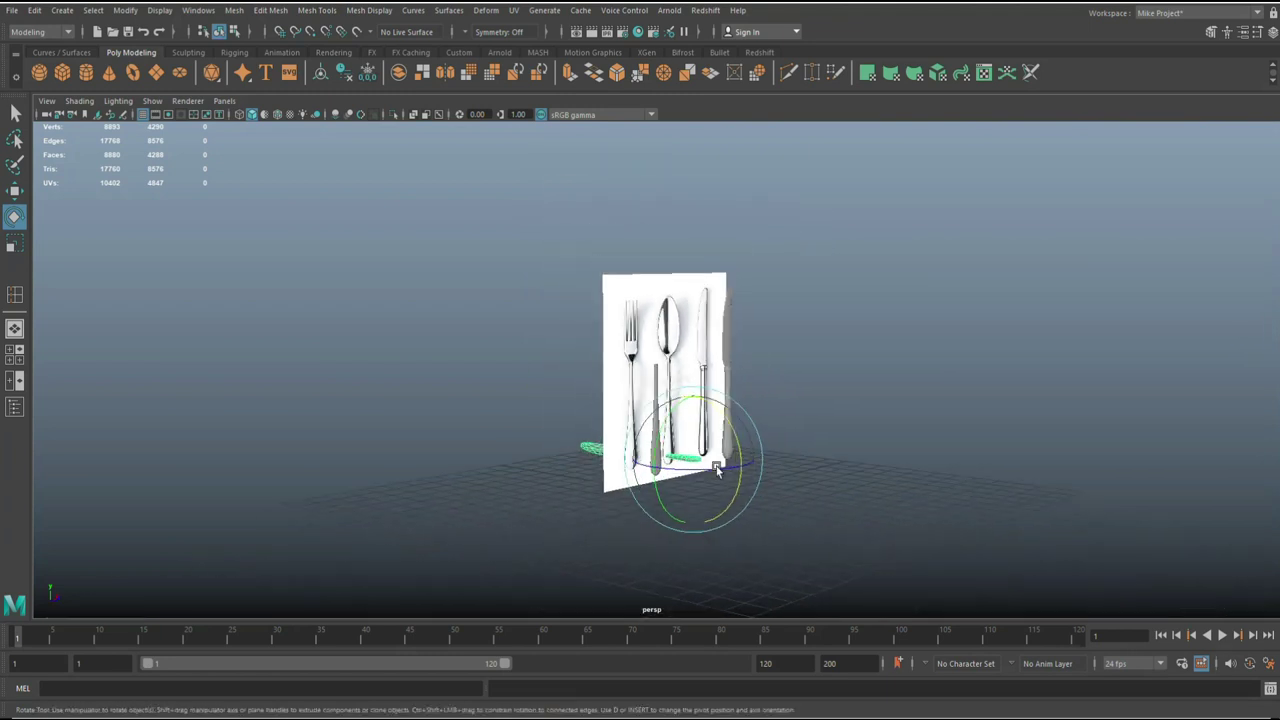
Step: Move the horizontal spoon along its depth axis, clear of the reference image, and frame it from the side
{"action": "key", "text": "w"}
{"action": "left_click_drag", "start_coordinate": [740, 469], "coordinate": [959, 524]}
{"action": "key", "text": "f"}
{"action": "scroll", "coordinate": [408, 402], "scroll_direction": "down", "scroll_amount": 5}
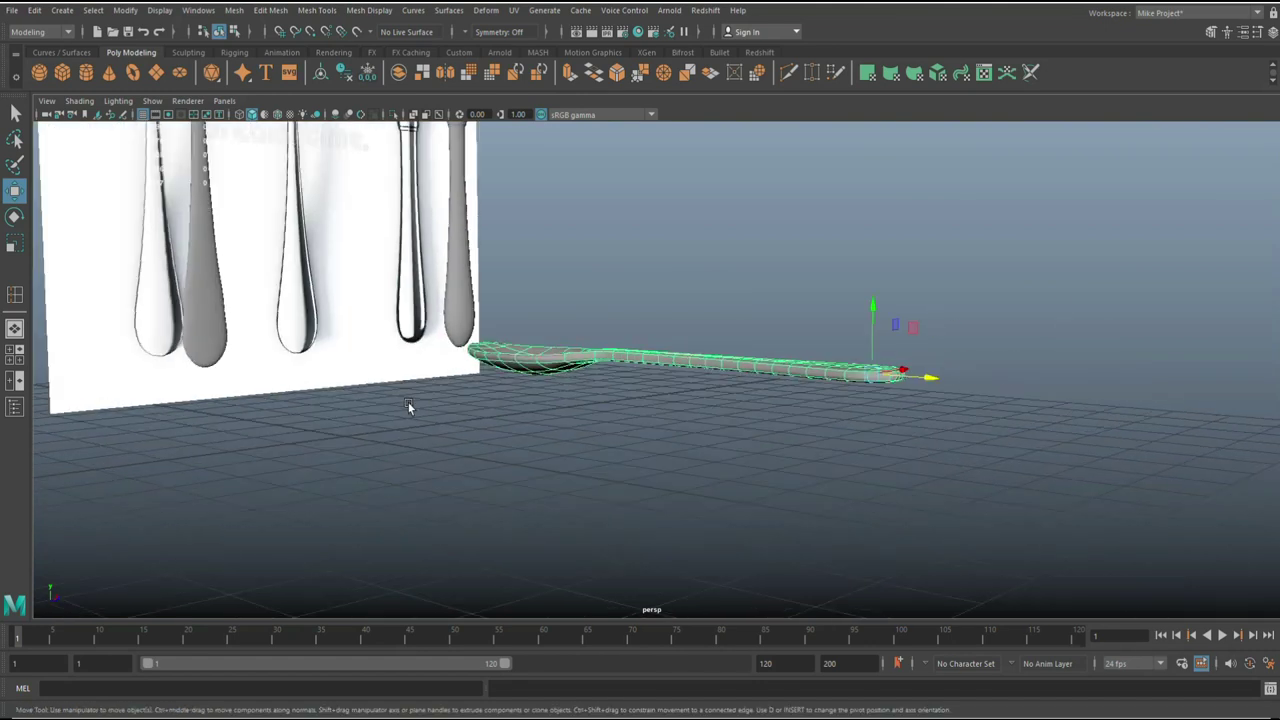
{"action": "left_click_drag", "start_coordinate": [424, 436], "coordinate": [585, 457], "text": "alt"}
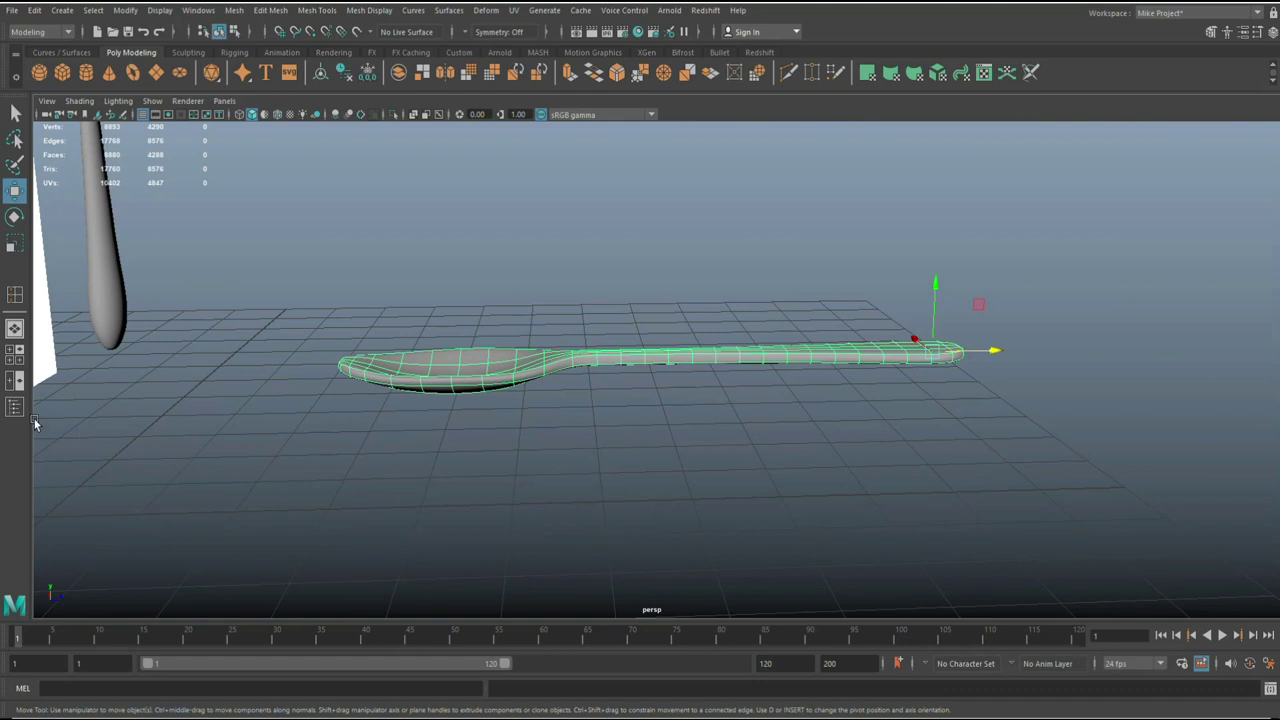
Step: In side view, select the vertices of the handle section behind the bowl and scale them thinner vertically with soft selection
{"action": "left_click", "coordinate": [15, 353]}
{"action": "key", "text": "space"}
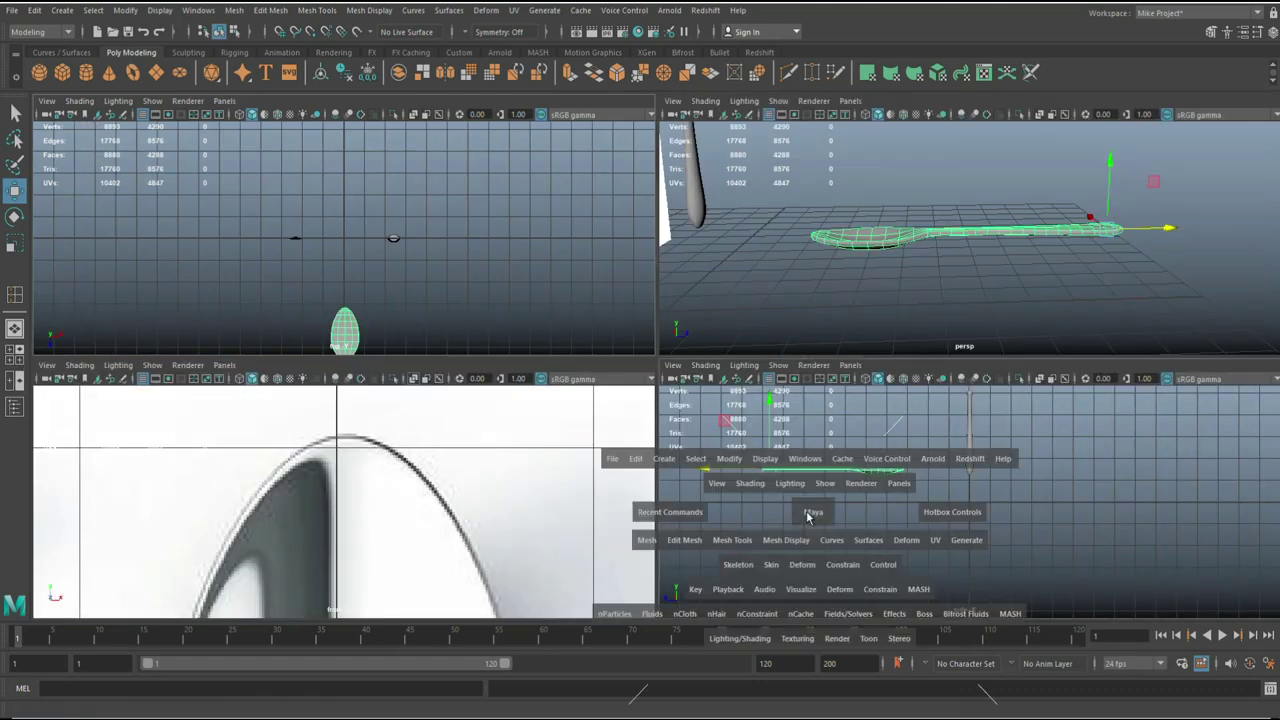
{"action": "middle_click_drag", "start_coordinate": [368, 446], "coordinate": [843, 546], "text": "alt"}
{"action": "scroll", "coordinate": [746, 490], "scroll_direction": "up", "scroll_amount": 7}
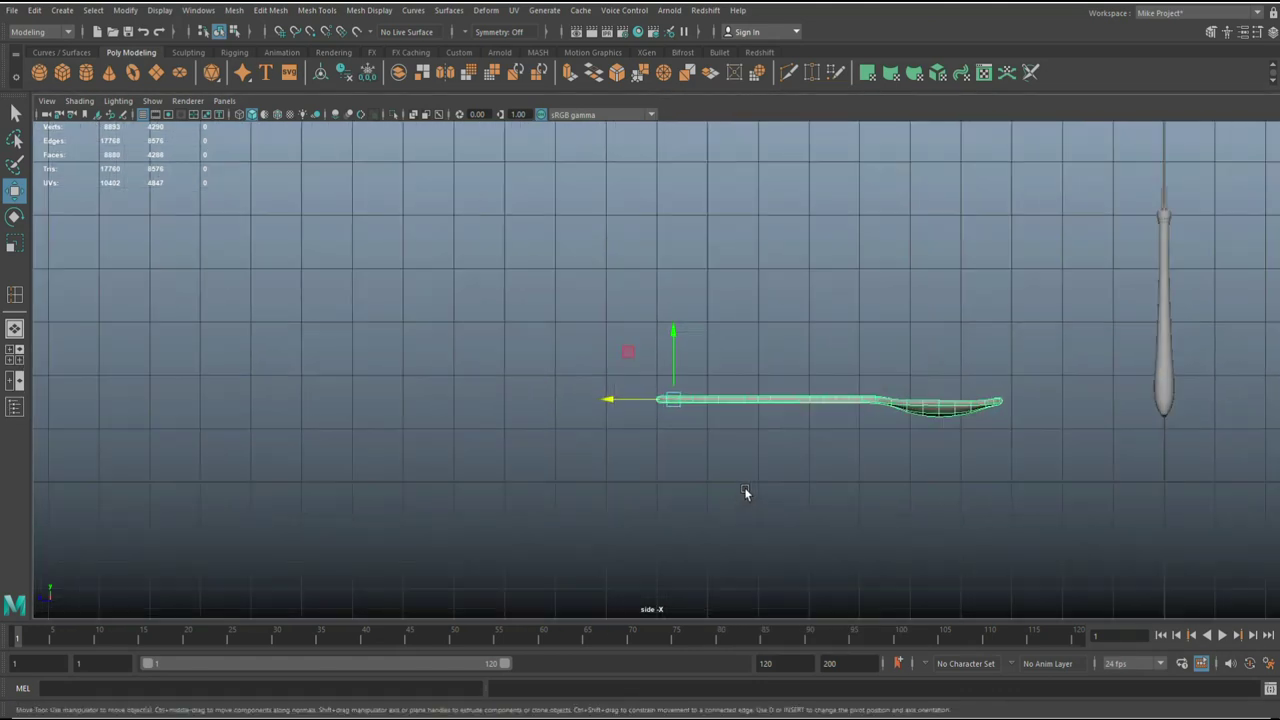
{"action": "middle_click_drag", "start_coordinate": [823, 470], "coordinate": [520, 442], "text": "alt"}
{"action": "right_click_drag", "start_coordinate": [668, 417], "coordinate": [612, 350]}
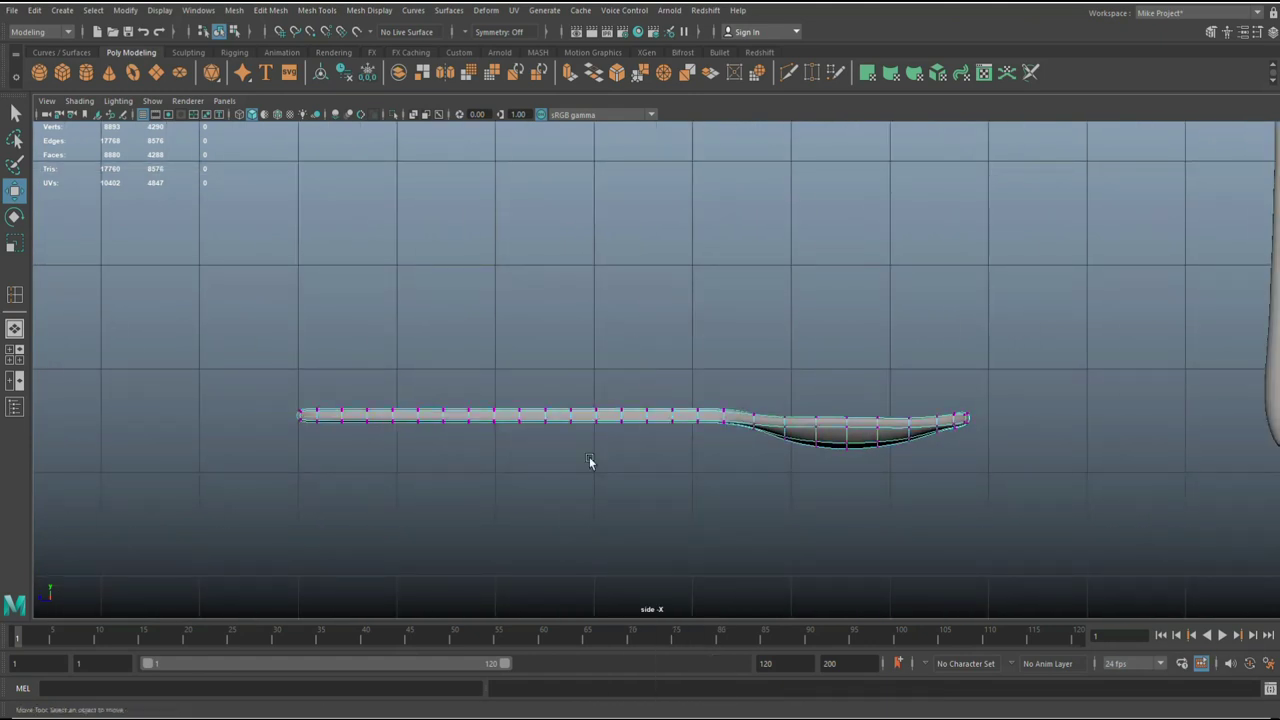
{"action": "left_click_drag", "start_coordinate": [701, 370], "coordinate": [532, 466]}
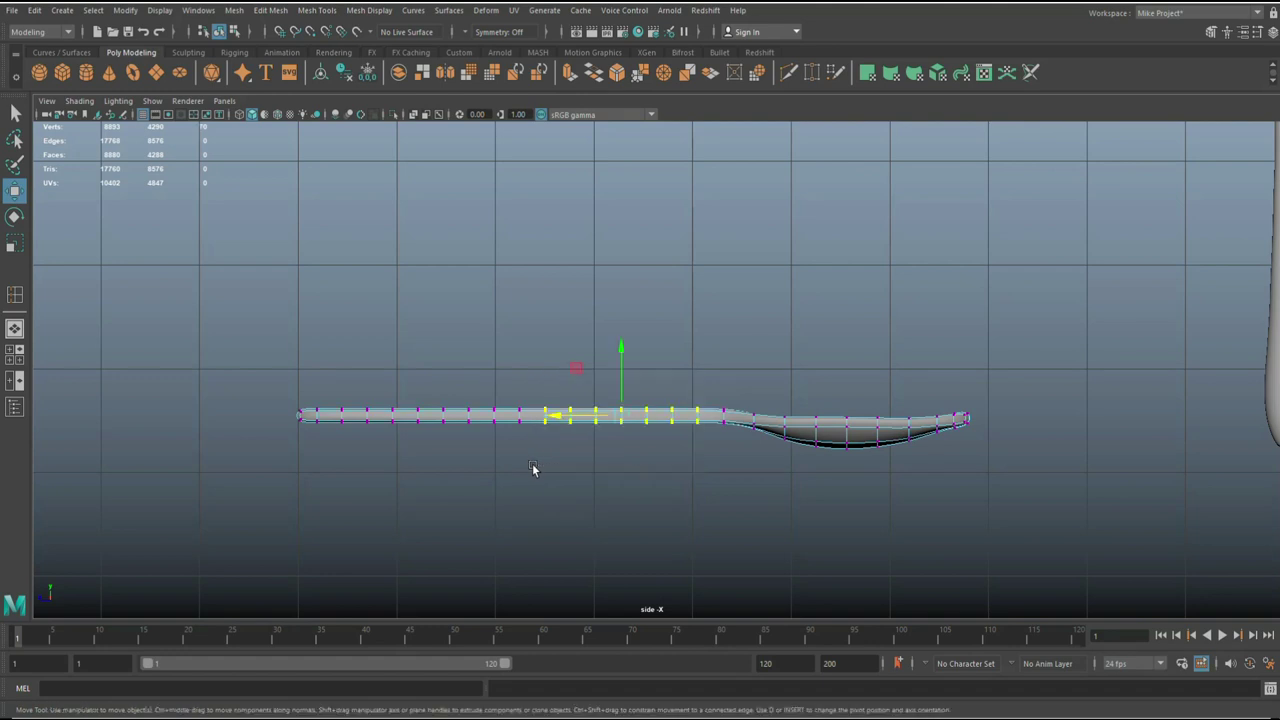
{"action": "key", "text": "b"}
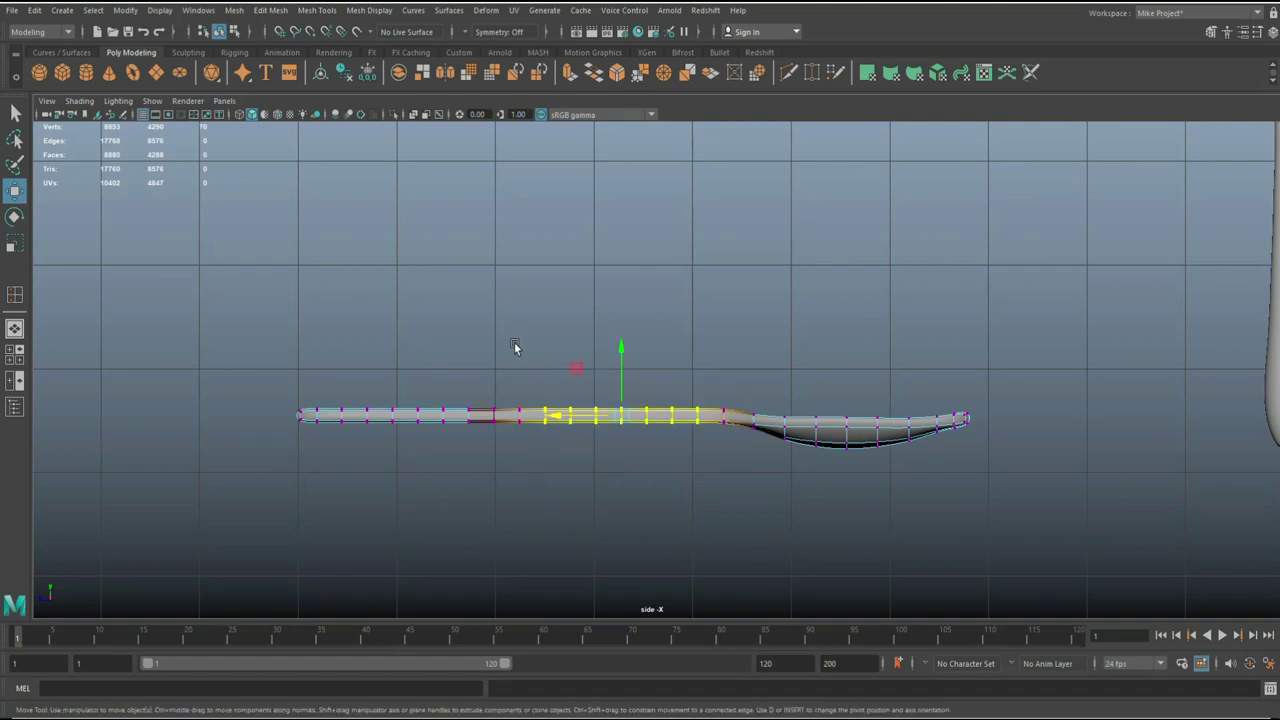
{"action": "key", "text": "r"}
{"action": "left_click_drag", "start_coordinate": [621, 351], "coordinate": [624, 386]}
{"action": "left_click", "coordinate": [638, 487]}
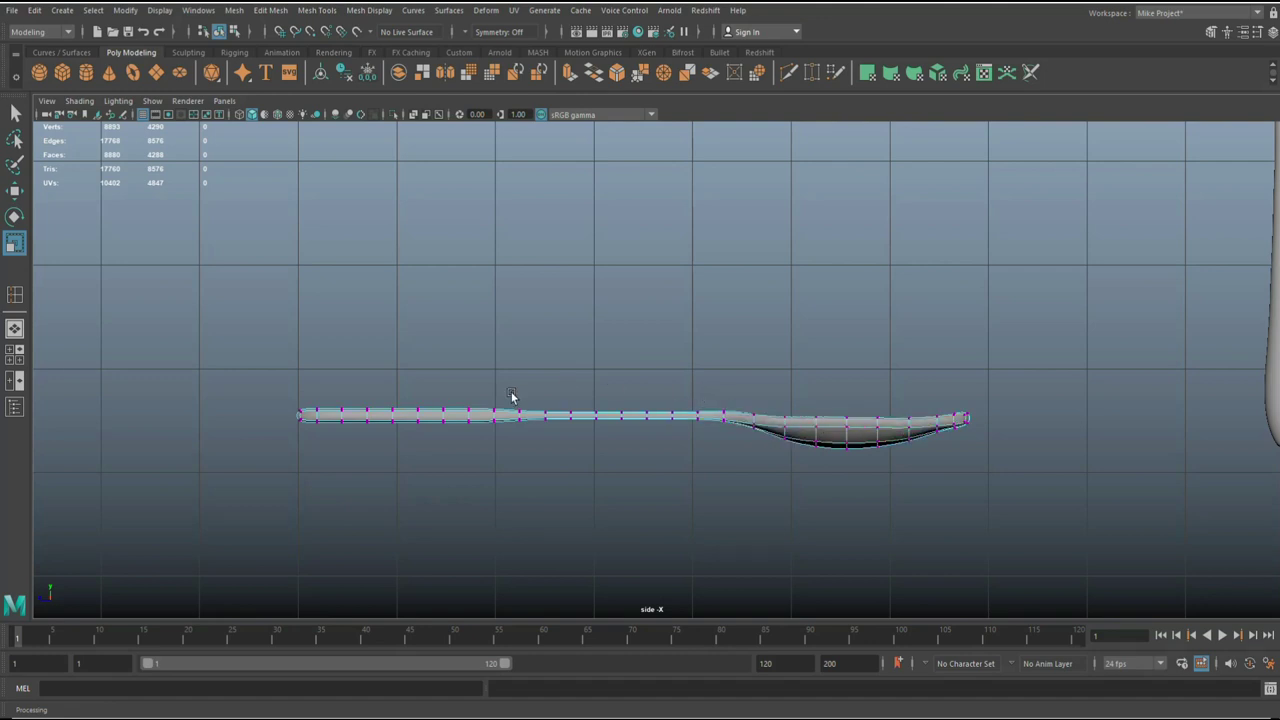
Step: Raise the narrow handle section near the bowl with soft selection to form a gentle upward arch
{"action": "left_click_drag", "start_coordinate": [634, 378], "coordinate": [710, 467]}
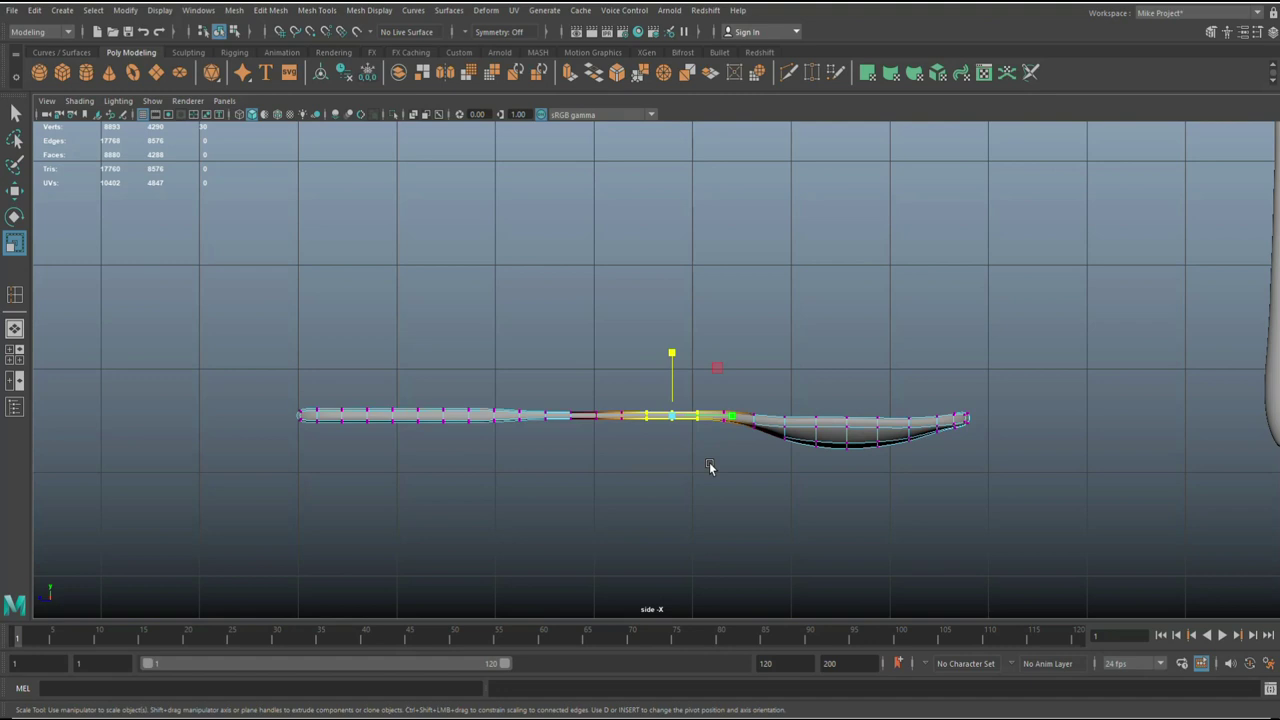
{"action": "key", "text": "w"}
{"action": "left_click", "coordinate": [670, 354]}
{"action": "left_click_drag", "start_coordinate": [671, 353], "coordinate": [690, 457]}
{"action": "left_click_drag", "start_coordinate": [699, 349], "coordinate": [681, 452]}
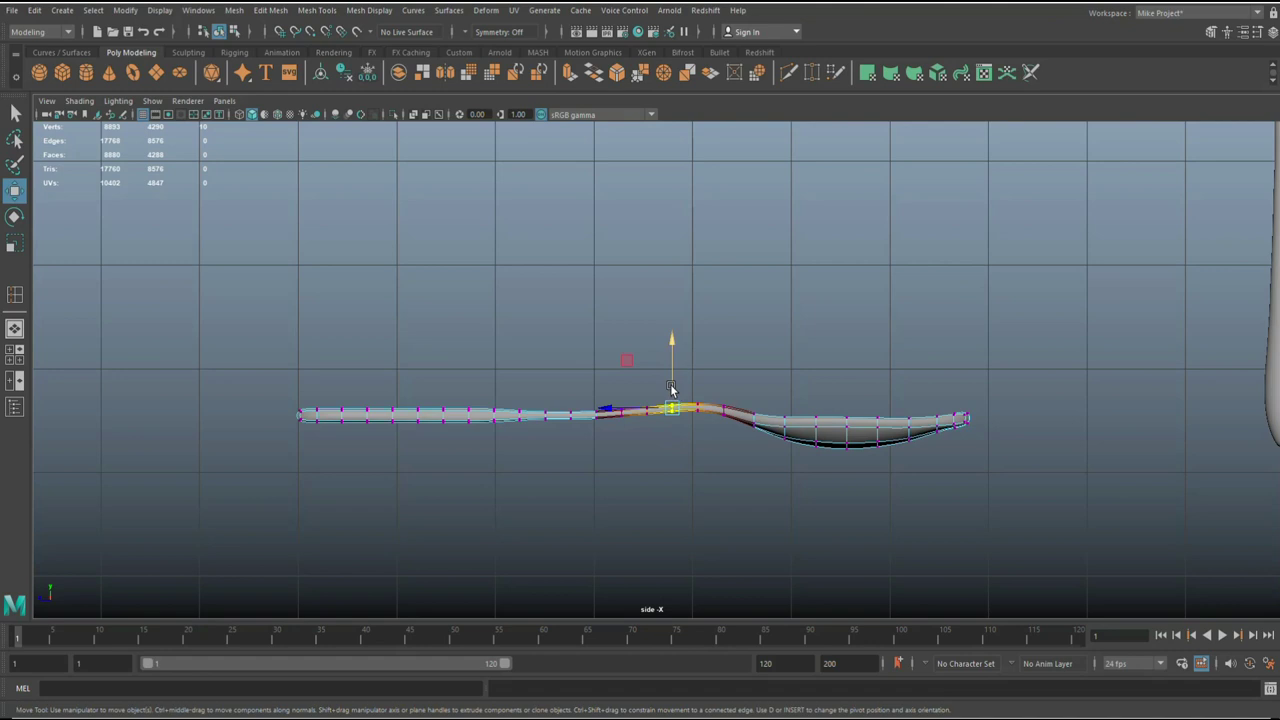
{"action": "left_click_drag", "start_coordinate": [673, 346], "coordinate": [672, 343]}
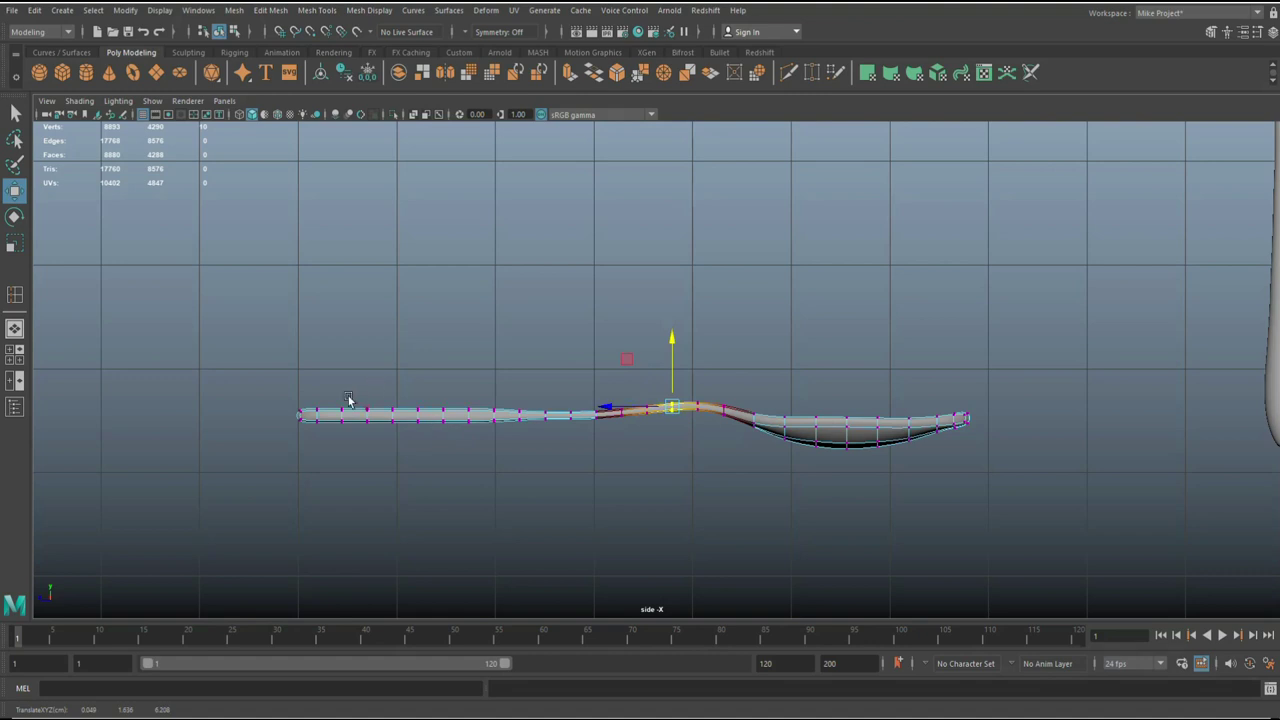
Step: Select the vertices at the handle's free end and raise them with soft selection so the tip curves upward
{"action": "left_click_drag", "start_coordinate": [269, 378], "coordinate": [309, 457]}
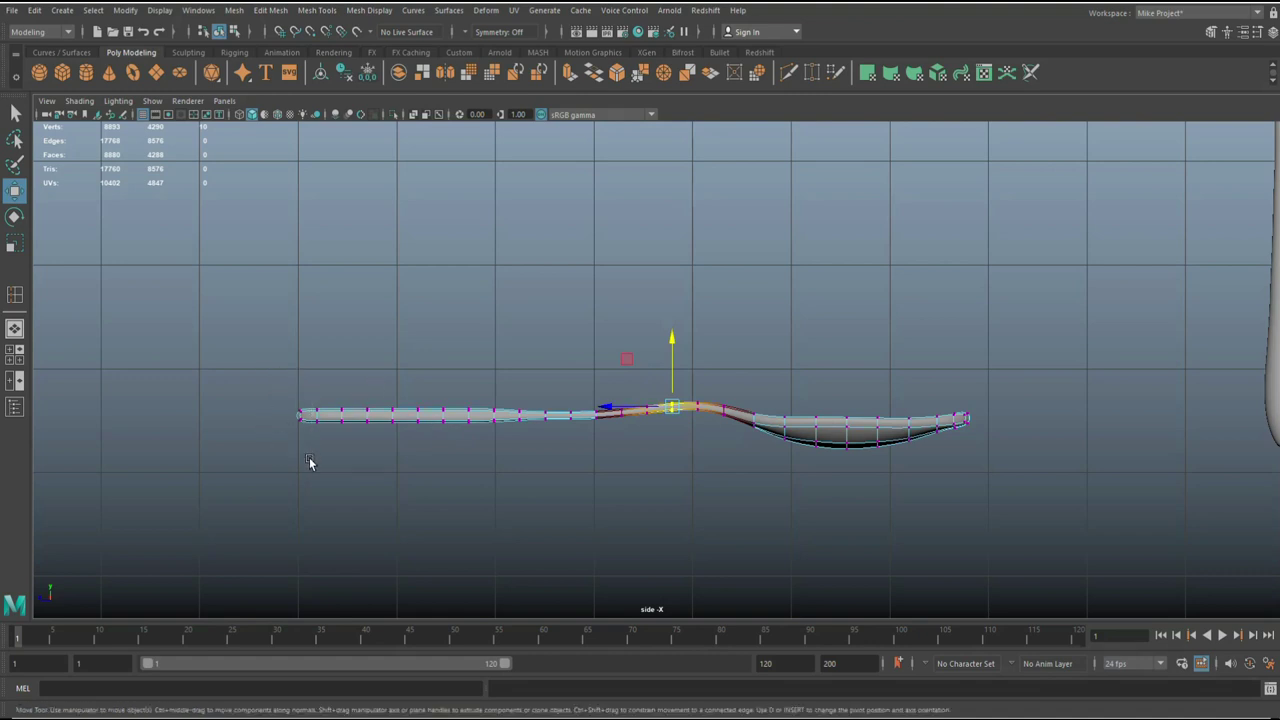
{"action": "left_click_drag", "start_coordinate": [291, 343], "coordinate": [331, 410]}
{"action": "key", "text": "ctrl+z"}
{"action": "left_click_drag", "start_coordinate": [240, 351], "coordinate": [415, 483]}
{"action": "left_click_drag", "start_coordinate": [343, 350], "coordinate": [345, 345]}
{"action": "left_click", "coordinate": [596, 490]}
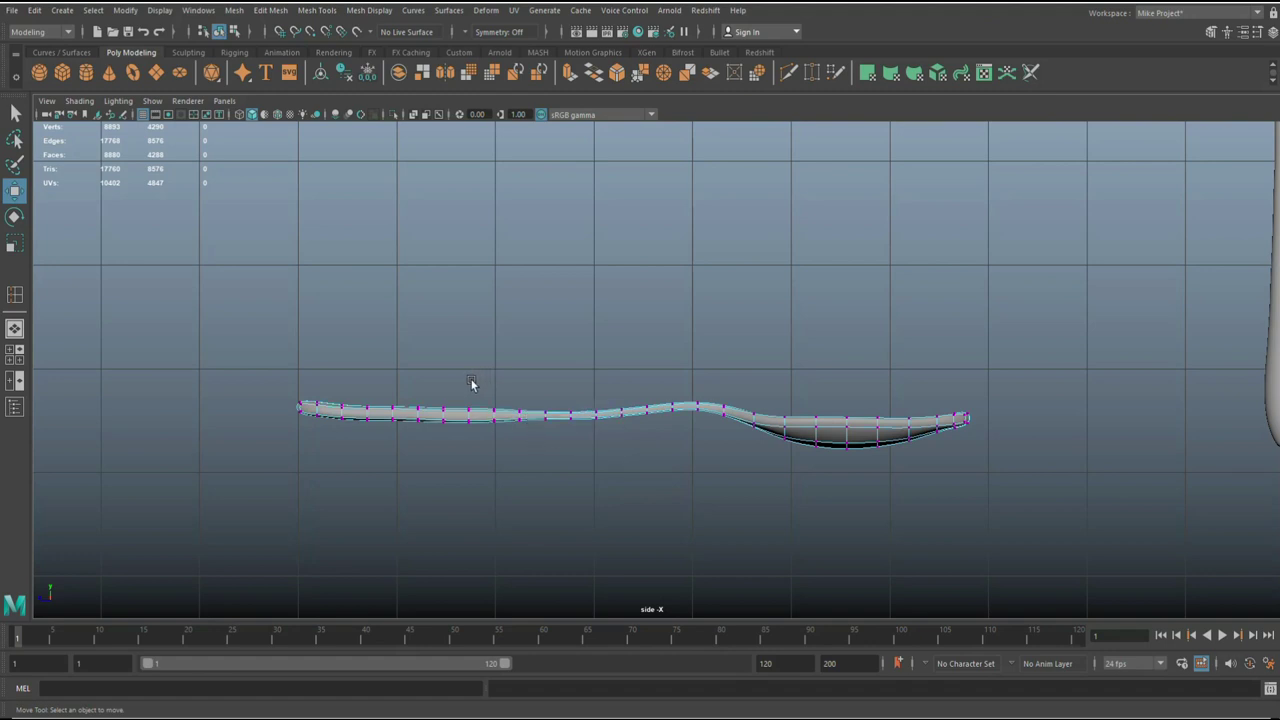
Step: Nudge the vertices in the wide part of the handle vertically to smooth its side curve
{"action": "left_click_drag", "start_coordinate": [384, 381], "coordinate": [431, 462]}
{"action": "left_click_drag", "start_coordinate": [406, 352], "coordinate": [405, 347]}
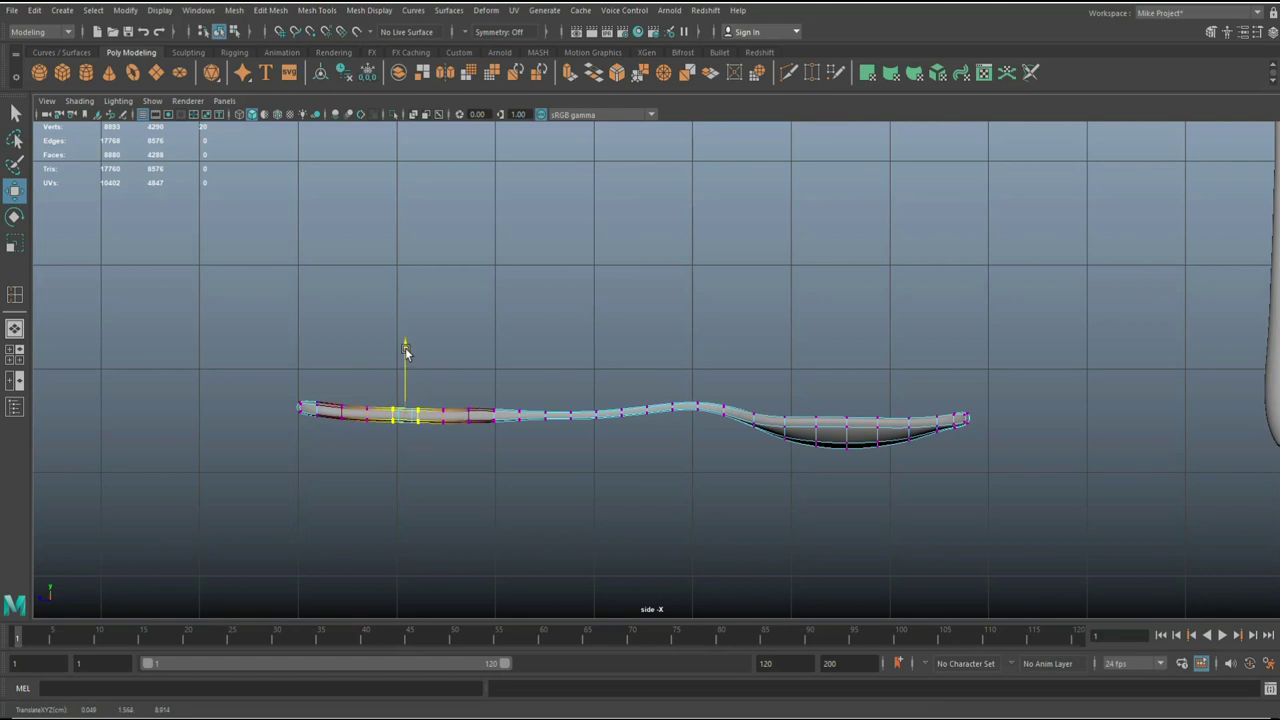
{"action": "left_click", "coordinate": [596, 529]}
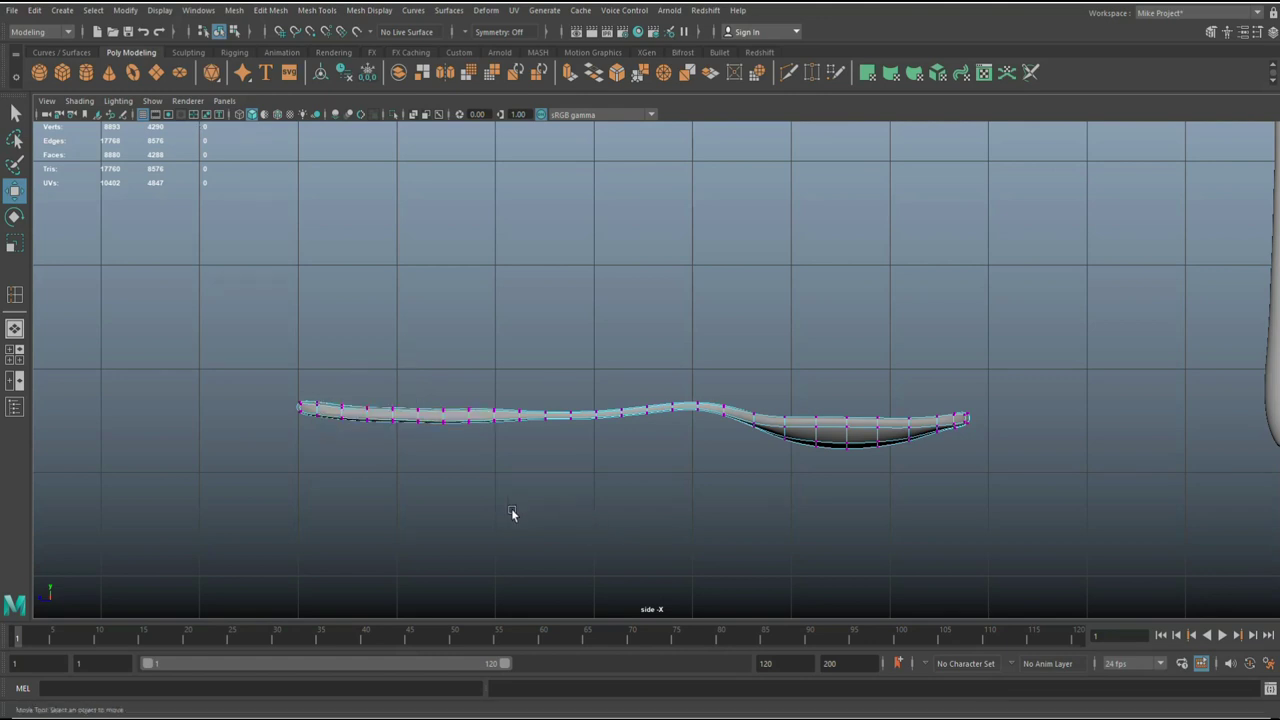
Step: Return to object selection in perspective view and lower the whole spoon onto the ground grid
{"action": "left_click", "coordinate": [15, 354]}
{"action": "key", "text": "space"}
{"action": "left_click_drag", "start_coordinate": [872, 426], "coordinate": [630, 452], "text": "alt"}
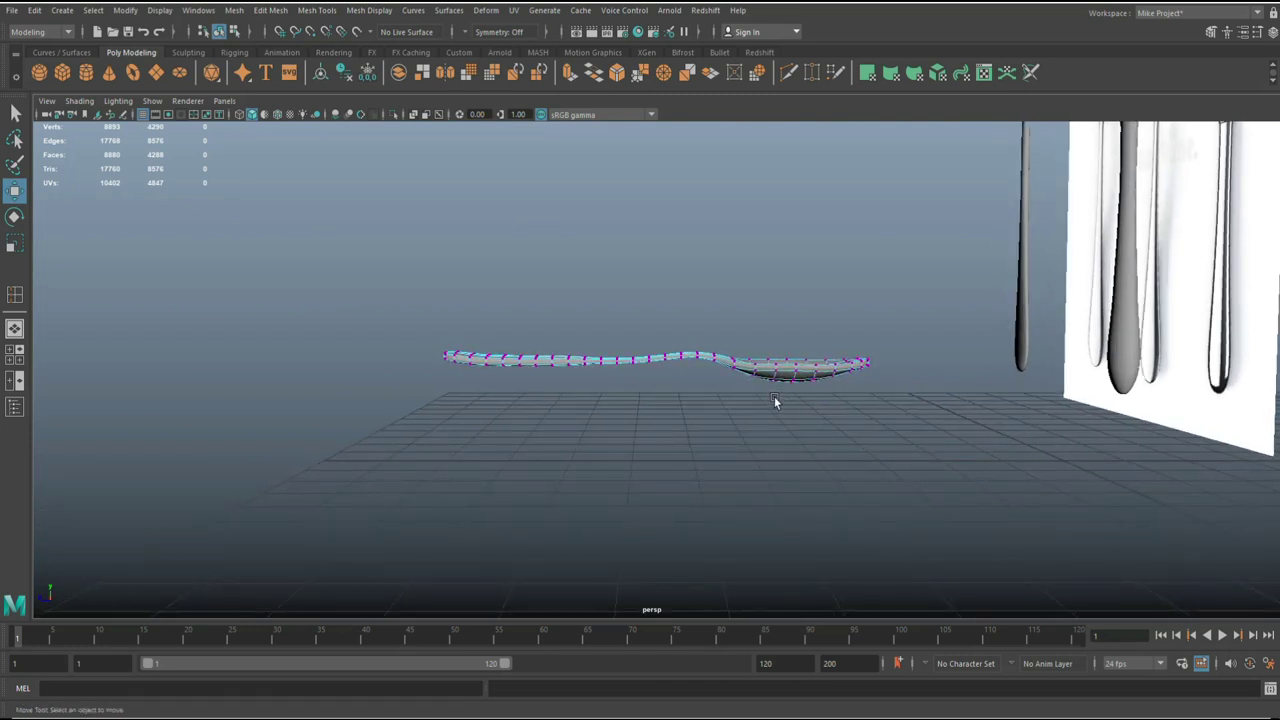
{"action": "right_click_drag", "start_coordinate": [812, 378], "coordinate": [838, 345]}
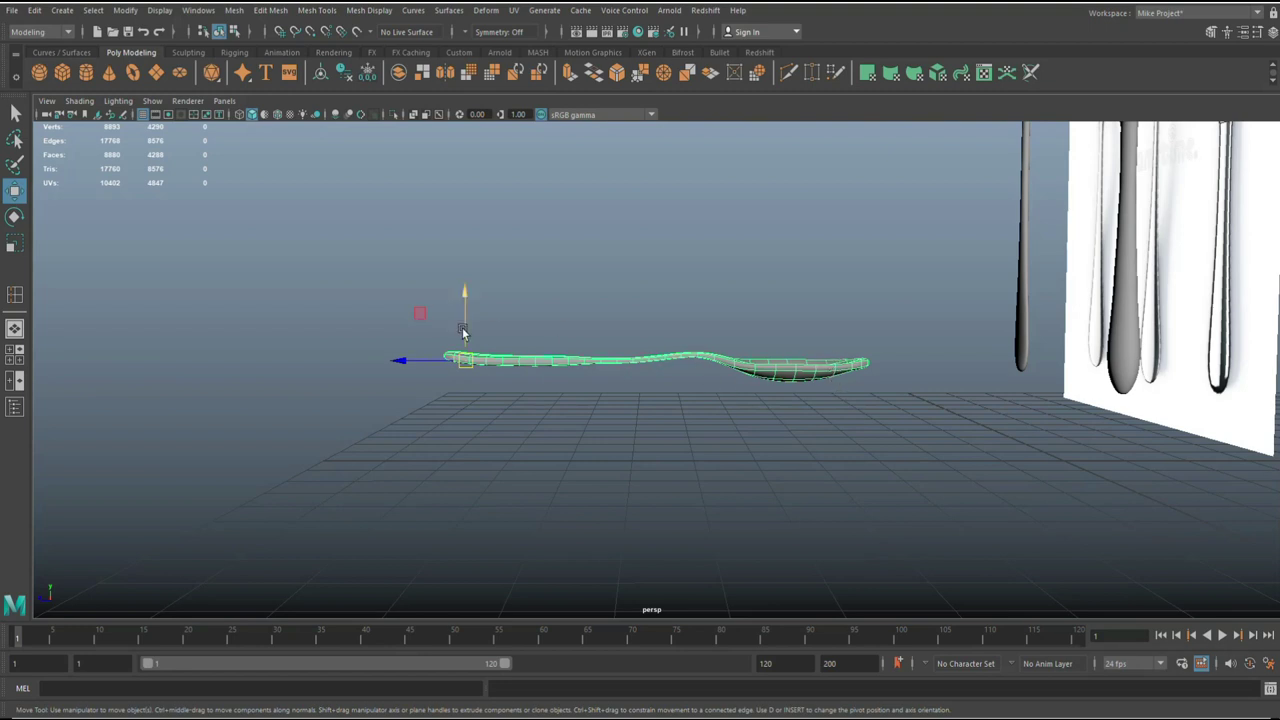
{"action": "left_click_drag", "start_coordinate": [465, 296], "coordinate": [405, 377]}
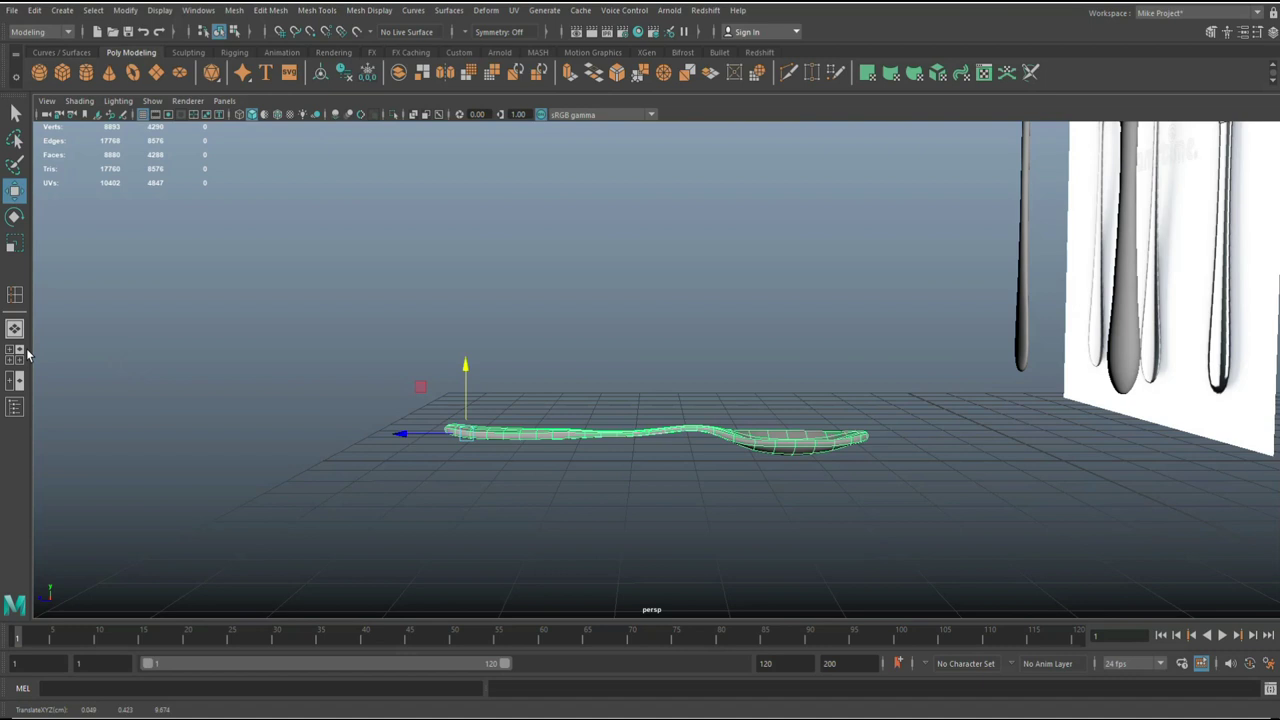
Step: In side view, fine-tune the spoon's height and tilt so the handle and bowl both rest near the ground line
{"action": "key", "text": "space"}
{"action": "key", "text": "space"}
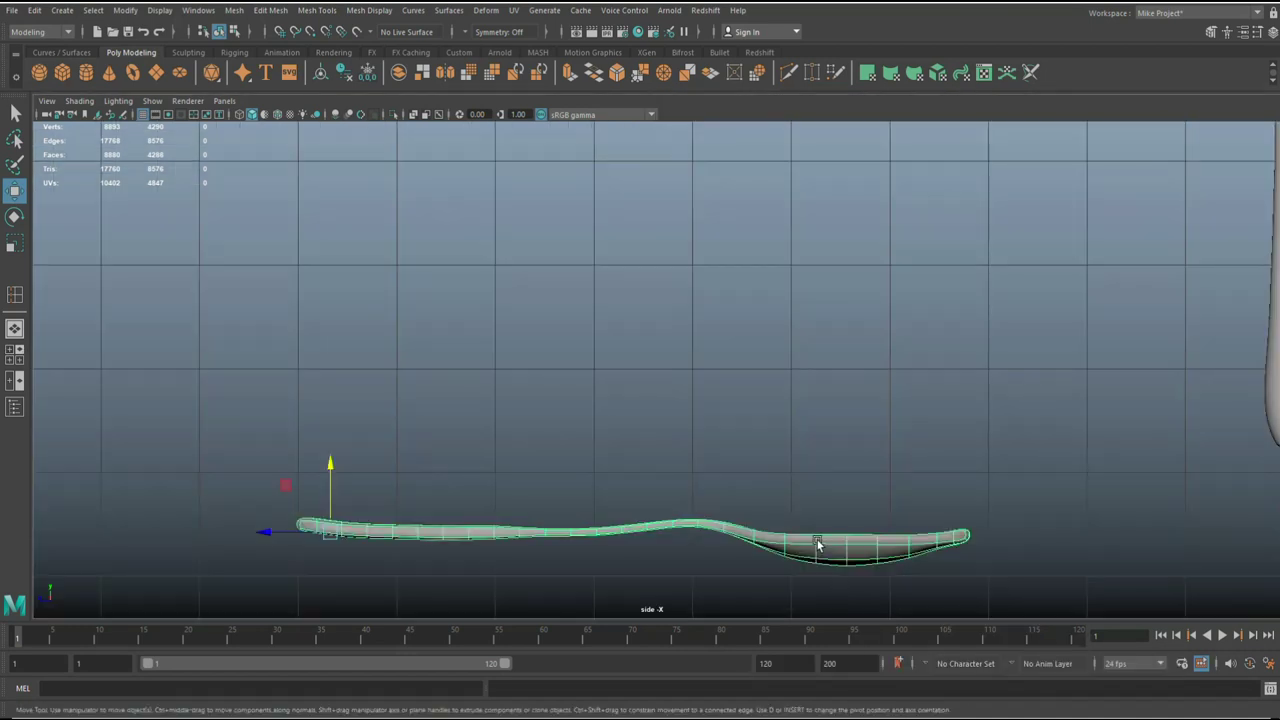
{"action": "middle_click_drag", "start_coordinate": [802, 514], "coordinate": [886, 392], "text": "alt"}
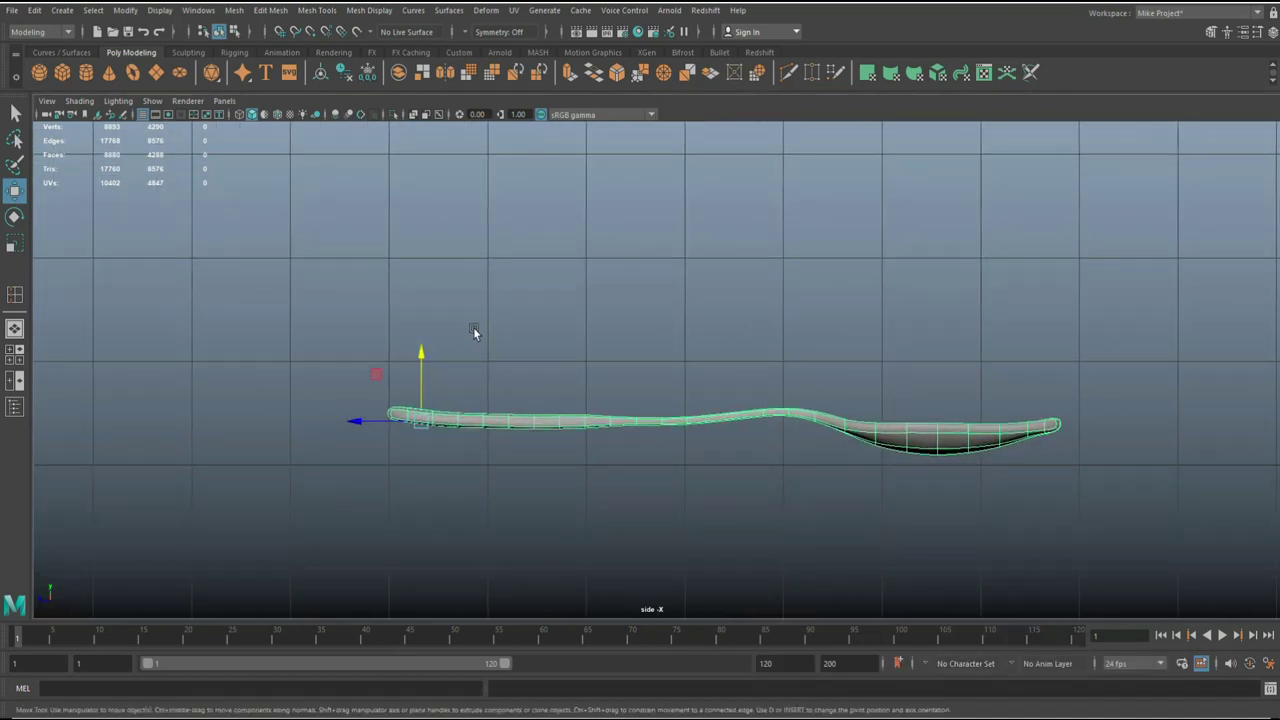
{"action": "left_click_drag", "start_coordinate": [422, 356], "coordinate": [461, 408]}
{"action": "key", "text": "e"}
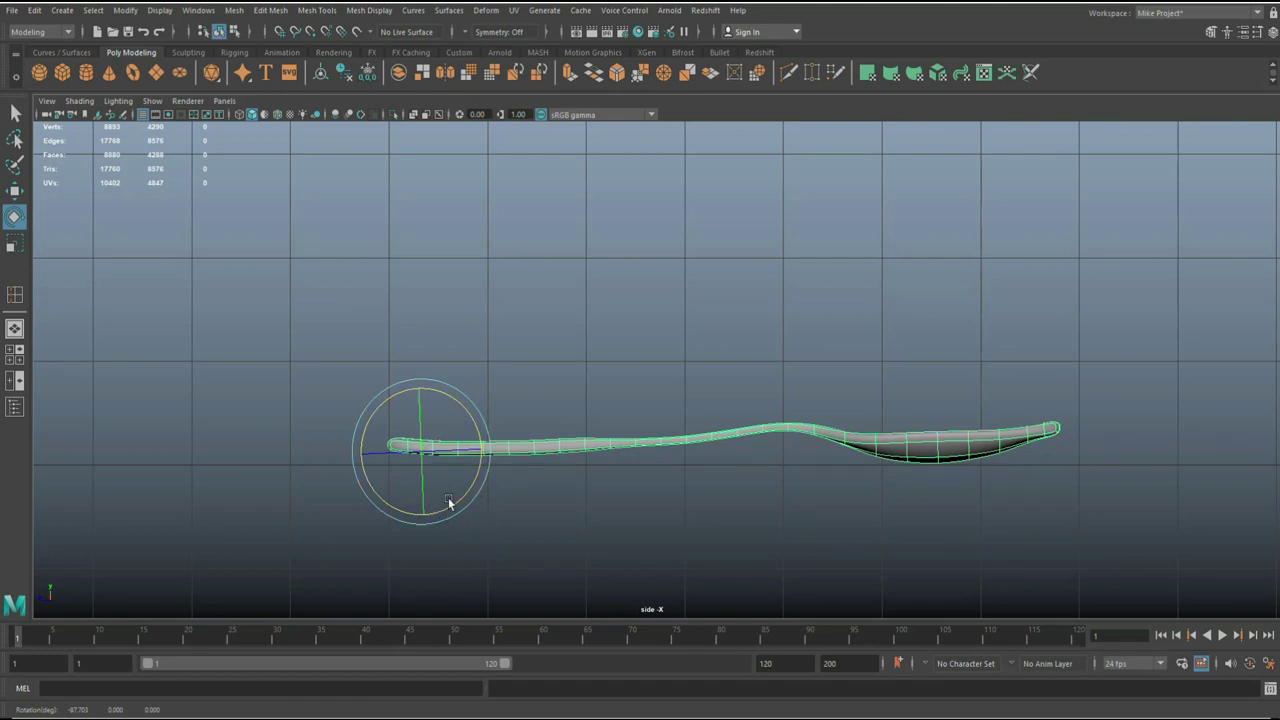
{"action": "key", "text": "w"}
{"action": "left_click_drag", "start_coordinate": [421, 387], "coordinate": [420, 401]}
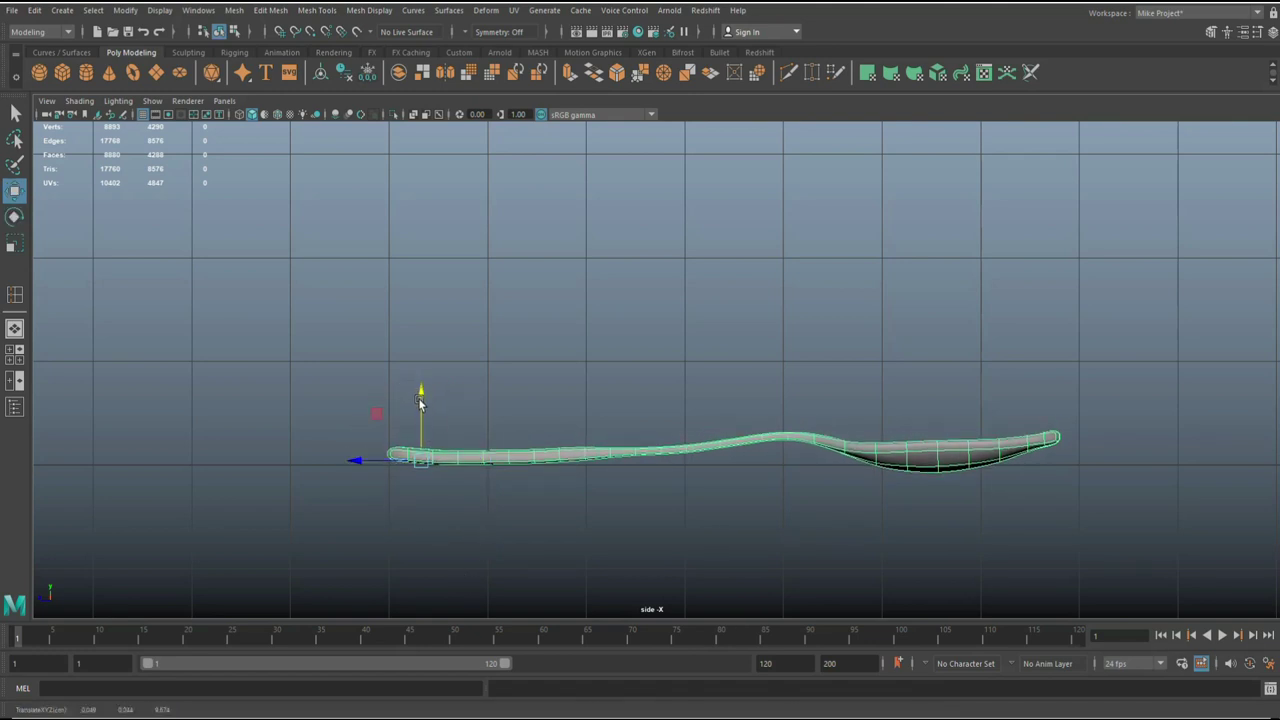
{"action": "key", "text": "e"}
{"action": "left_click_drag", "start_coordinate": [476, 441], "coordinate": [474, 442]}
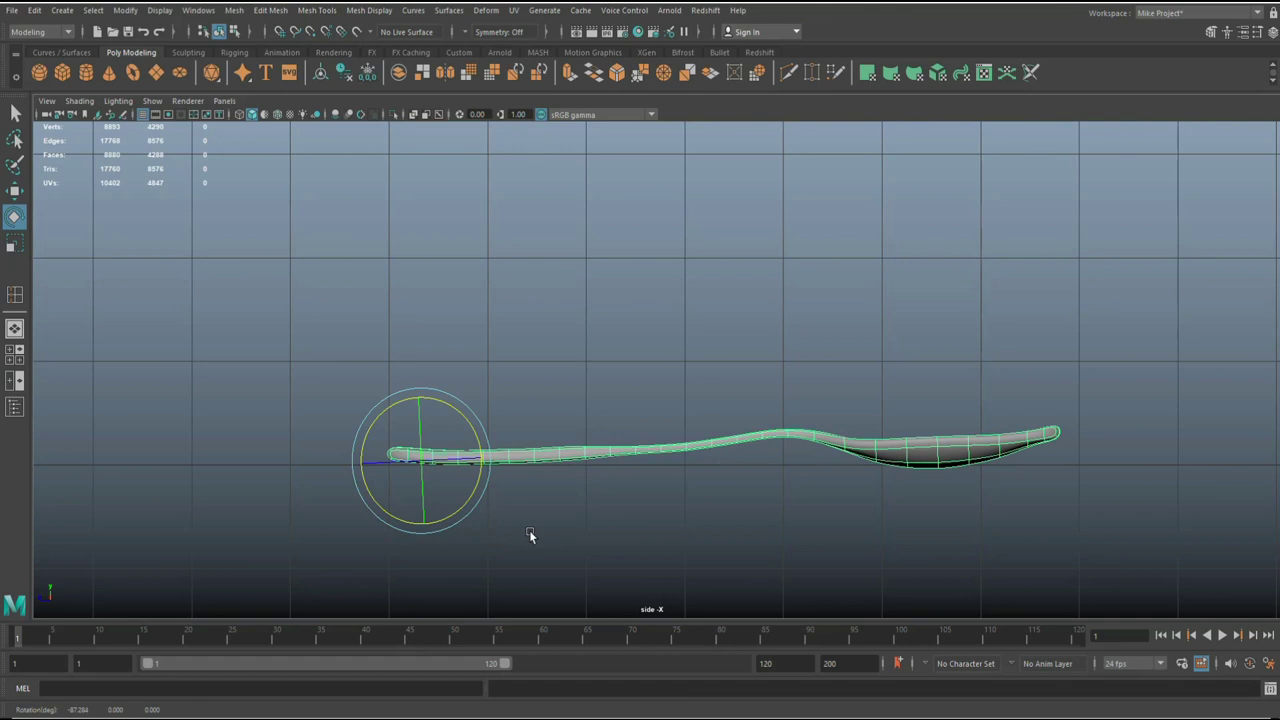
Step: Rotate the whole spoon from lying flat back to an upright position in perspective view
{"action": "left_click", "coordinate": [20, 353]}
{"action": "key", "text": "space"}
{"action": "left_click_drag", "start_coordinate": [900, 372], "coordinate": [776, 514], "text": "alt"}
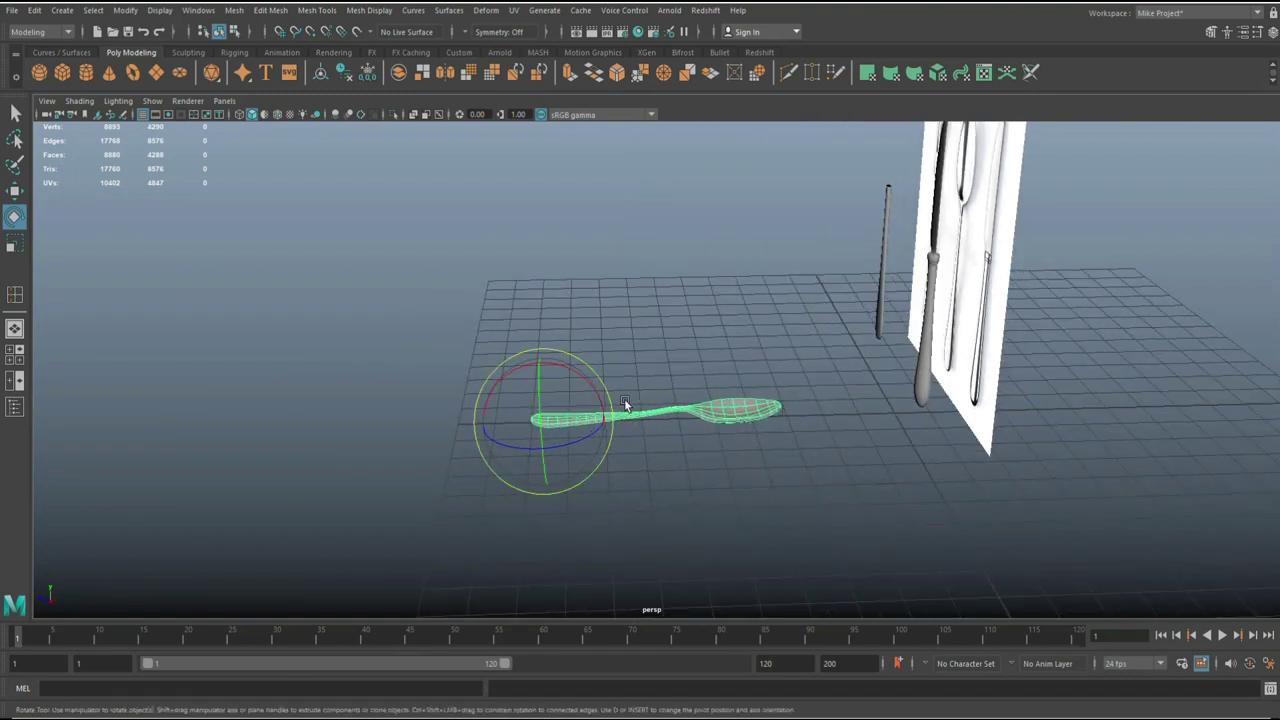
{"action": "left_click_drag", "start_coordinate": [503, 374], "coordinate": [459, 463]}
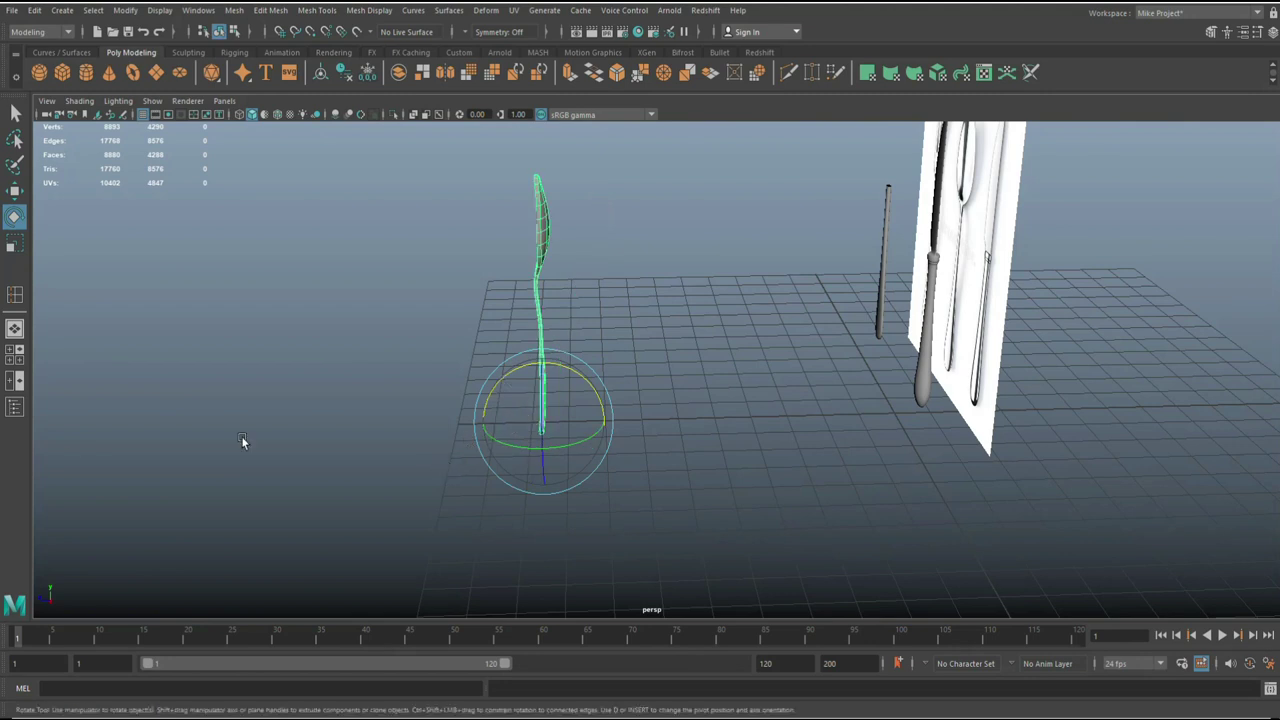
Step: In top view, move the spoon along the depth axis back in line with the fork handle and knife
{"action": "left_click", "coordinate": [14, 355]}
{"action": "key", "text": "space"}
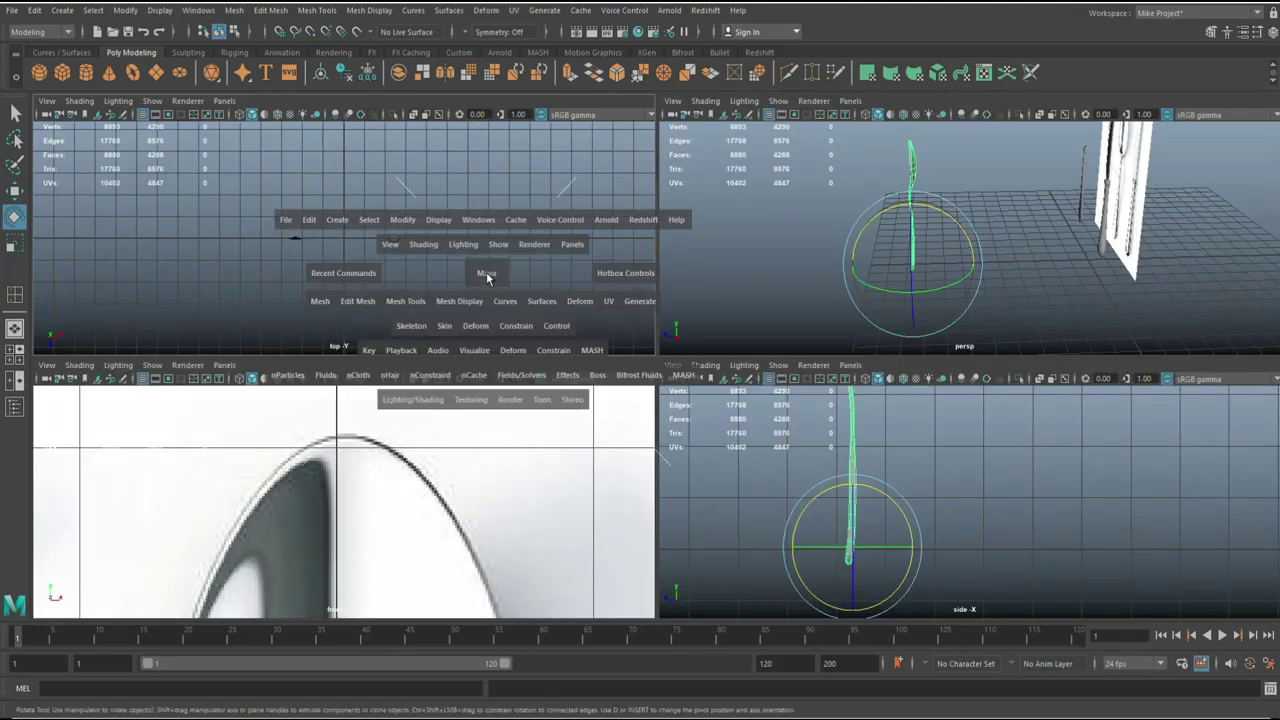
{"action": "key", "text": "f"}
{"action": "scroll", "coordinate": [624, 420], "scroll_direction": "down", "scroll_amount": 10}
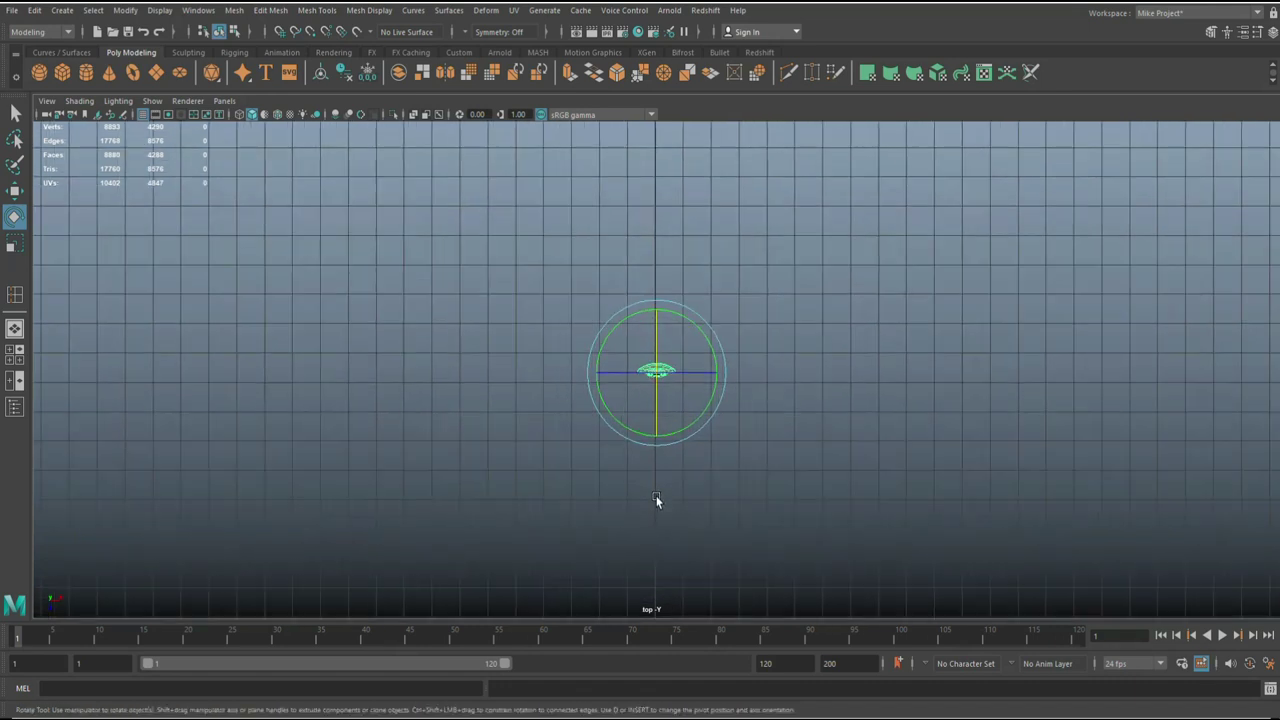
{"action": "key", "text": "w"}
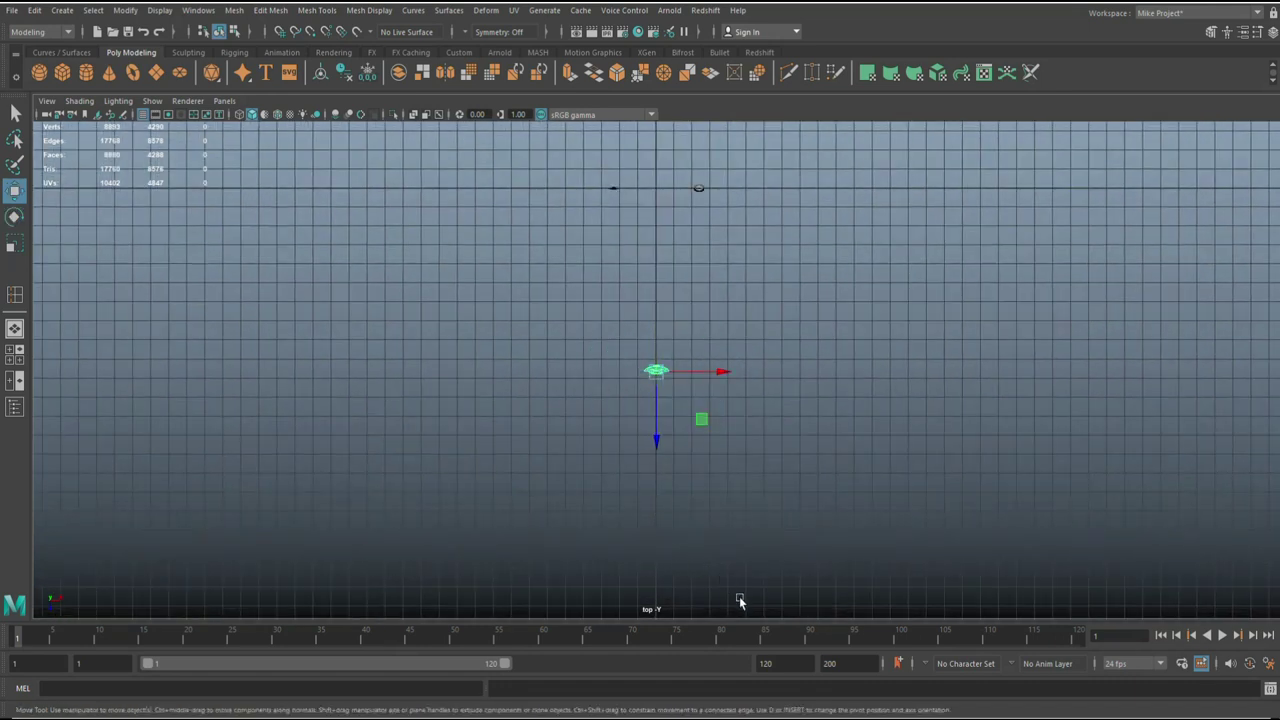
{"action": "left_click_drag", "start_coordinate": [654, 437], "coordinate": [686, 190]}
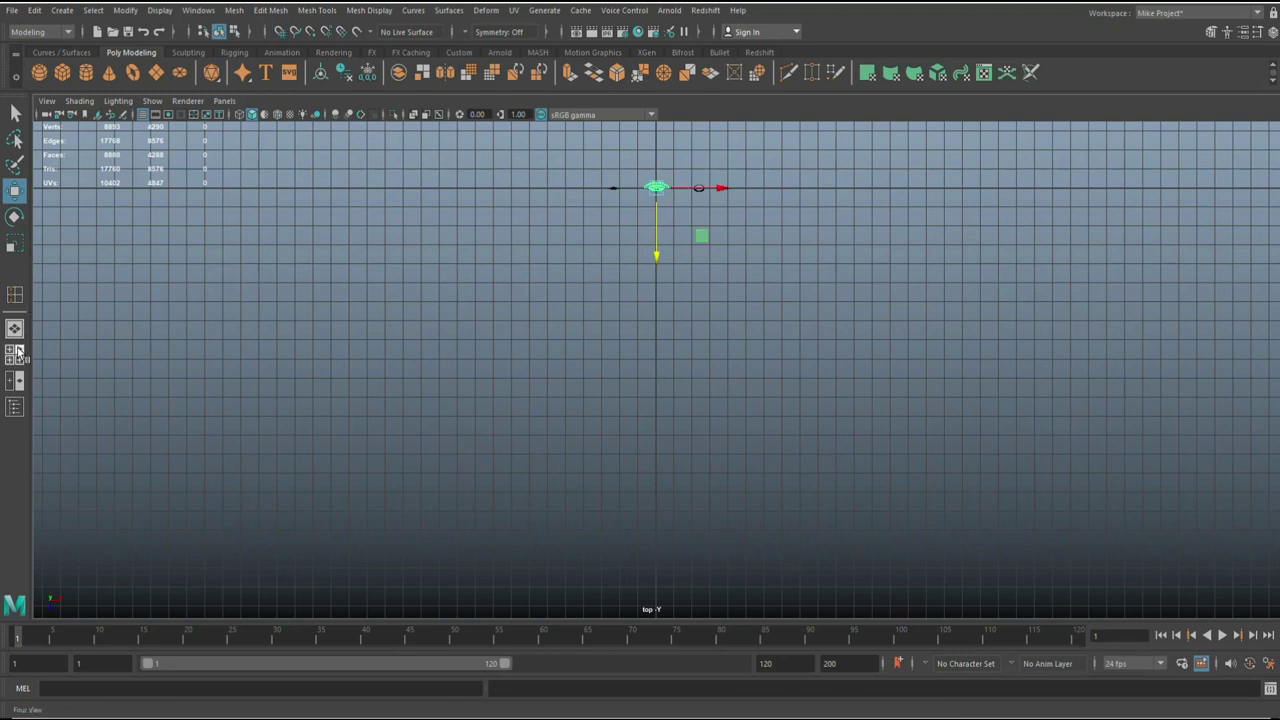
Step: Raise the spoon and align its height with the spoon in the reference image in front view
{"action": "left_click", "coordinate": [16, 352]}
{"action": "key", "text": "space"}
{"action": "left_click_drag", "start_coordinate": [832, 460], "coordinate": [766, 500], "text": "alt"}
{"action": "left_click_drag", "start_coordinate": [668, 395], "coordinate": [645, 366]}
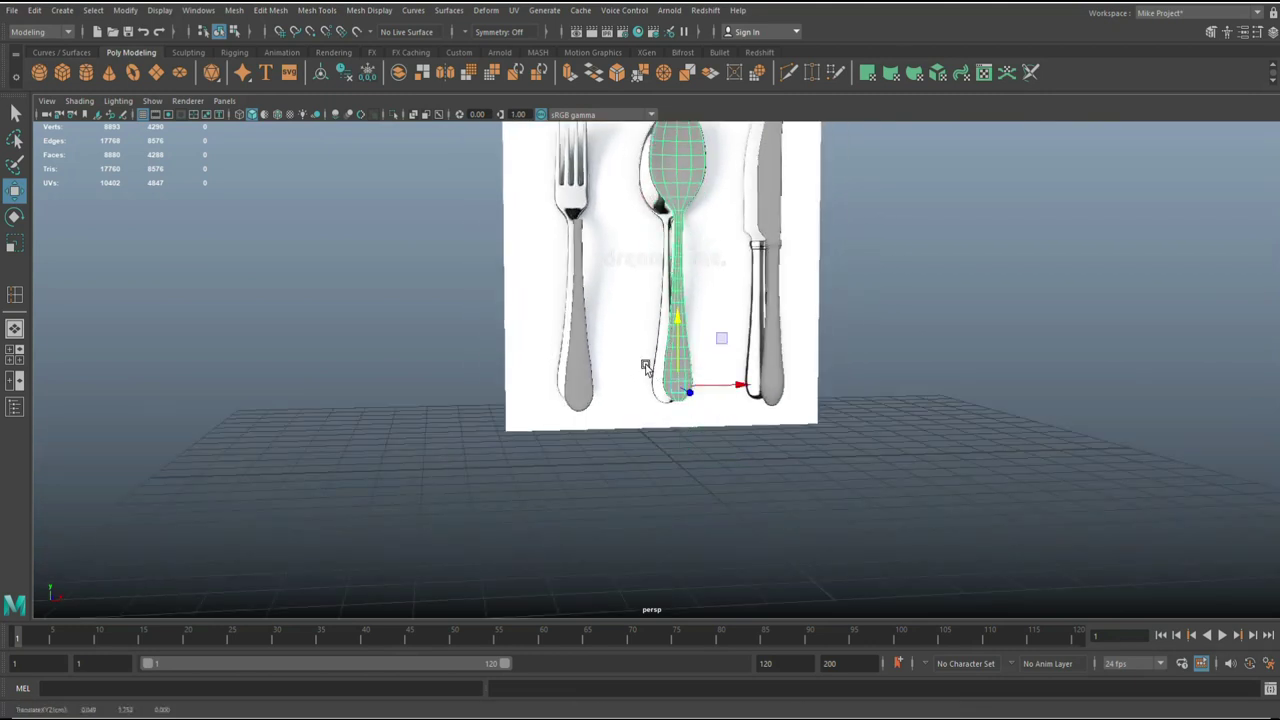
{"action": "left_click", "coordinate": [16, 352]}
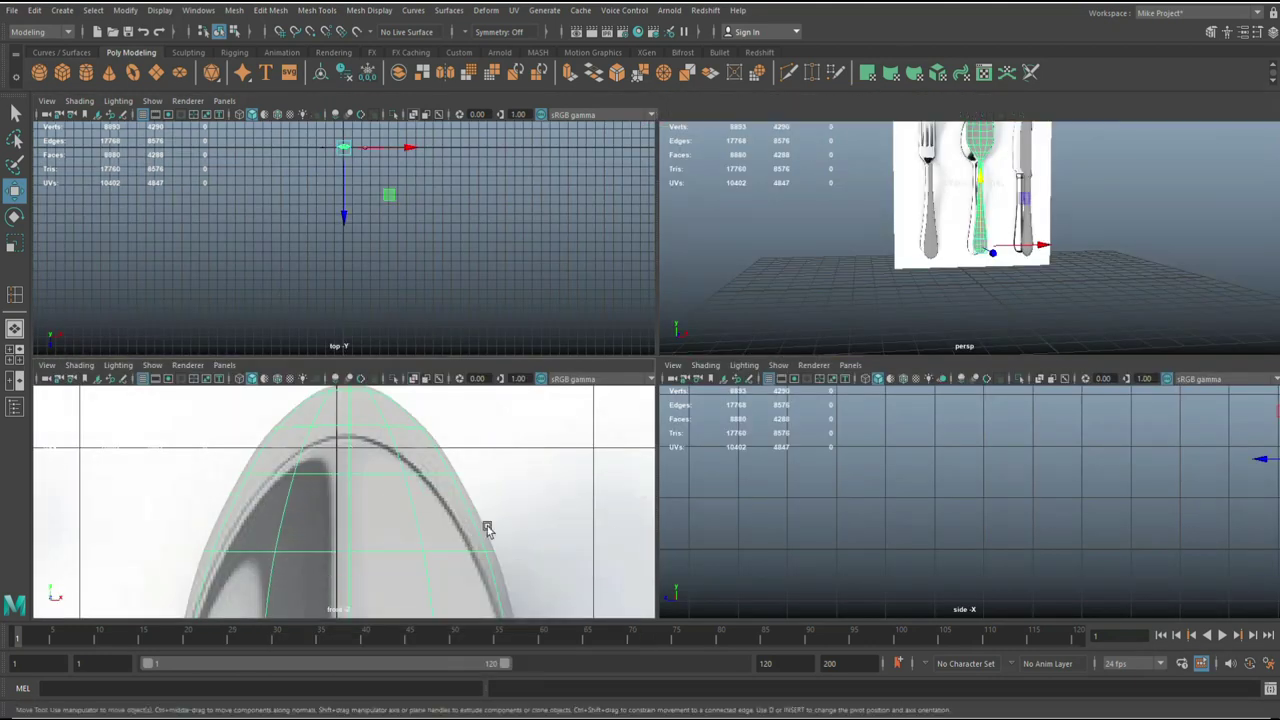
{"action": "key", "text": "space"}
{"action": "scroll", "coordinate": [713, 476], "scroll_direction": "down", "scroll_amount": 6}
{"action": "middle_click_drag", "start_coordinate": [712, 512], "coordinate": [723, 277], "text": "alt"}
{"action": "left_click_drag", "start_coordinate": [672, 445], "coordinate": [670, 455]}
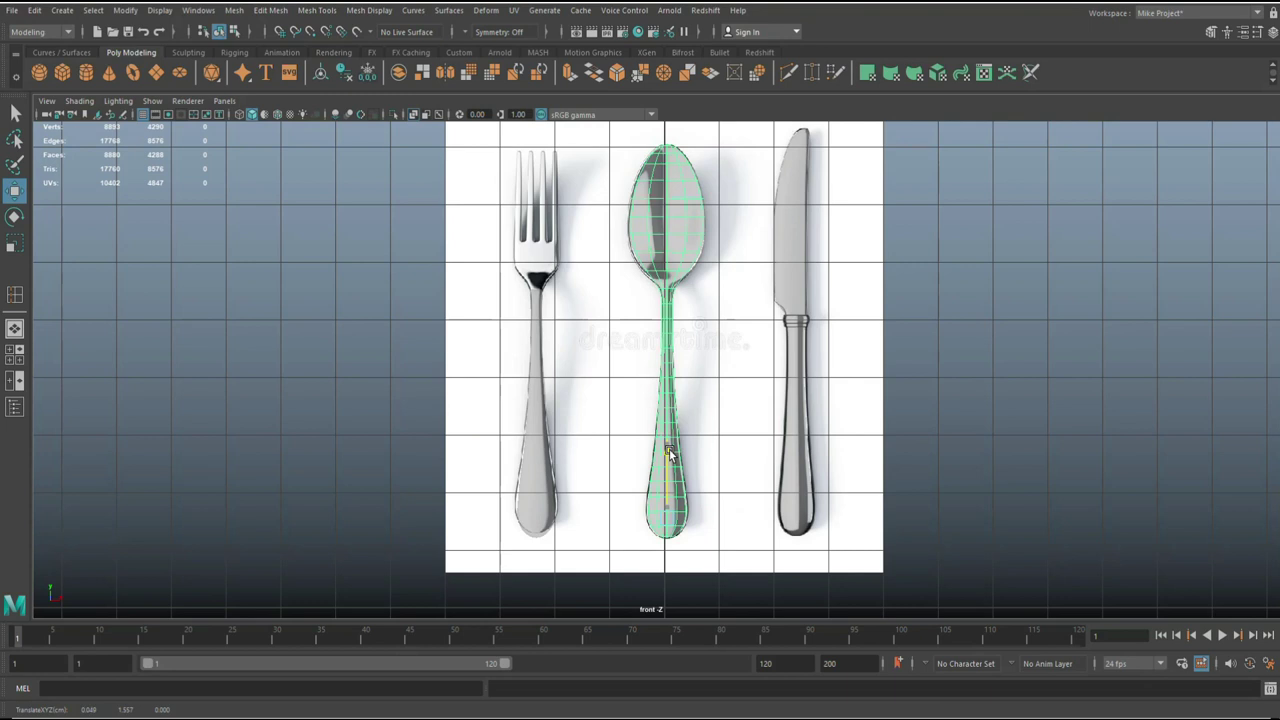
Step: Delete the old fork handle and move a duplicate of the spoon over the fork in the reference image
{"action": "left_click", "coordinate": [538, 512]}
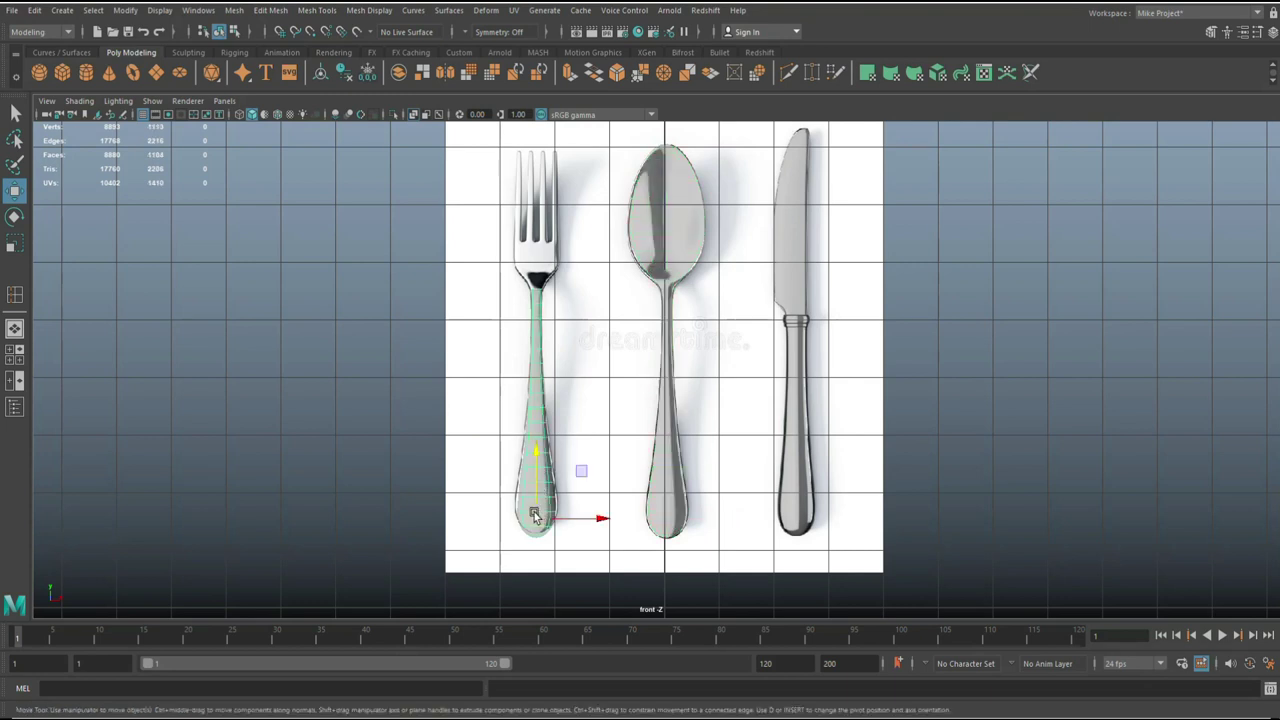
{"action": "left_click", "coordinate": [596, 404]}
{"action": "left_click", "coordinate": [666, 404]}
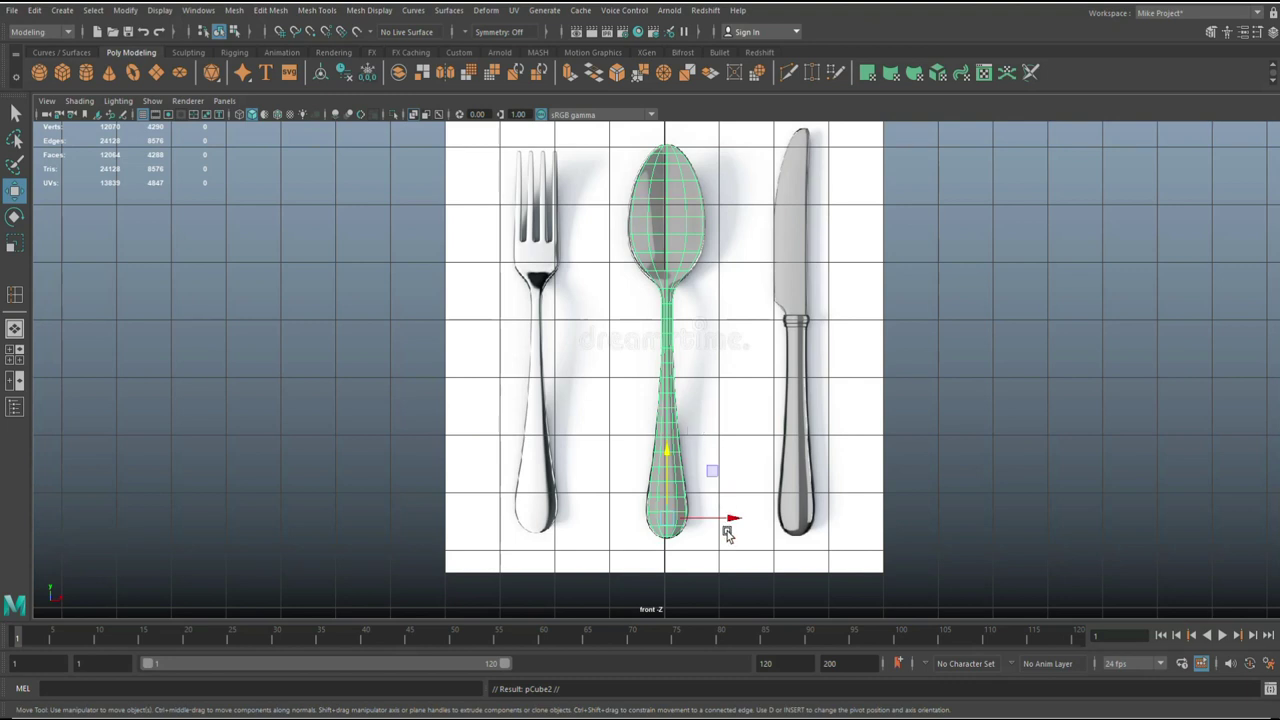
{"action": "left_click_drag", "start_coordinate": [733, 522], "coordinate": [603, 519]}
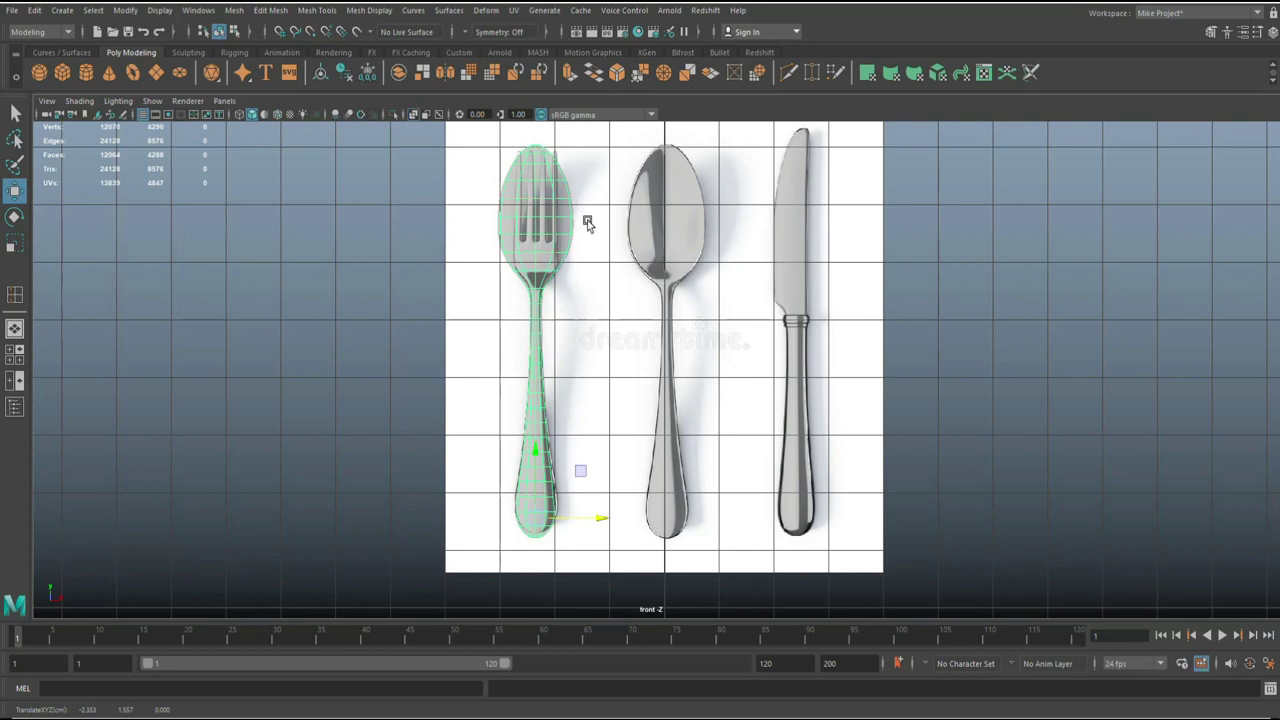
Step: Delete the bowl faces of the duplicated spoon so only the handle and neck remain over the reference fork
{"action": "right_click", "coordinate": [549, 205]}
{"action": "left_click", "coordinate": [563, 238]}
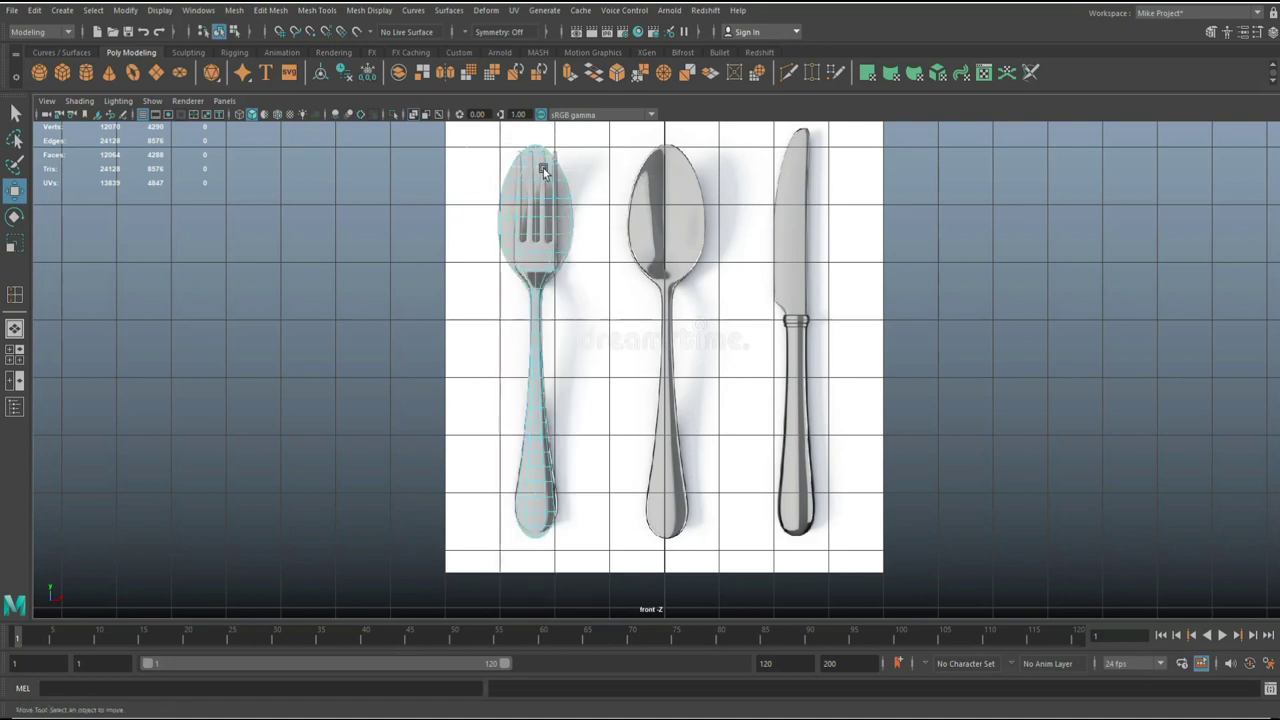
{"action": "left_click_drag", "start_coordinate": [605, 281], "coordinate": [606, 263]}
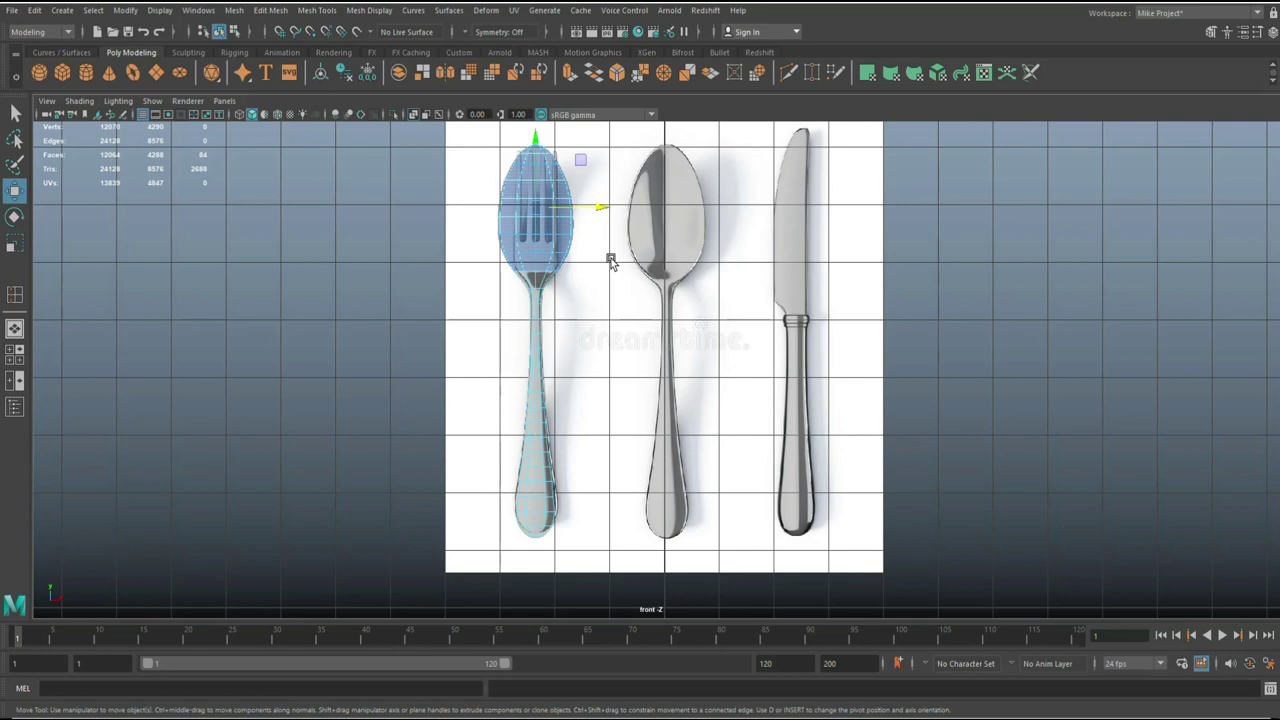
{"action": "key", "text": "Delete"}
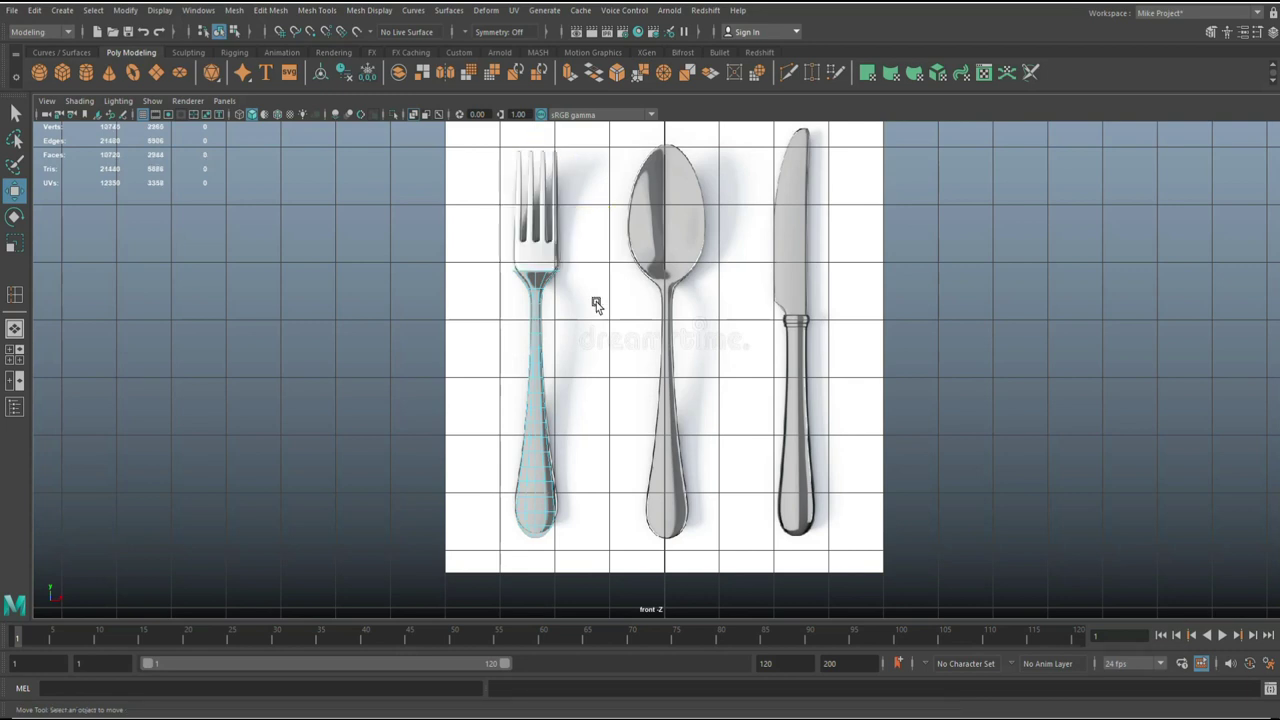
Step: In perspective view, extrude the open edge loop at the top of the fork neck straight up to form the fork head
{"action": "left_click", "coordinate": [15, 355]}
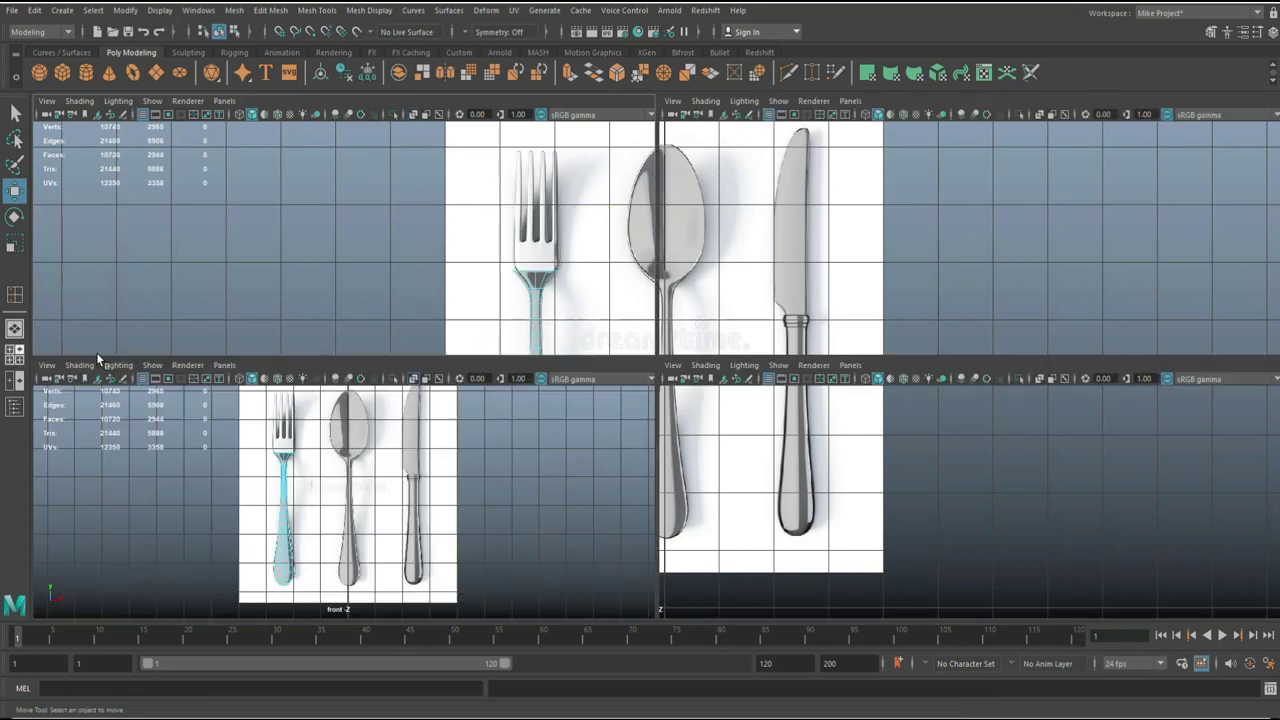
{"action": "key", "text": "space"}
{"action": "key", "text": "a"}
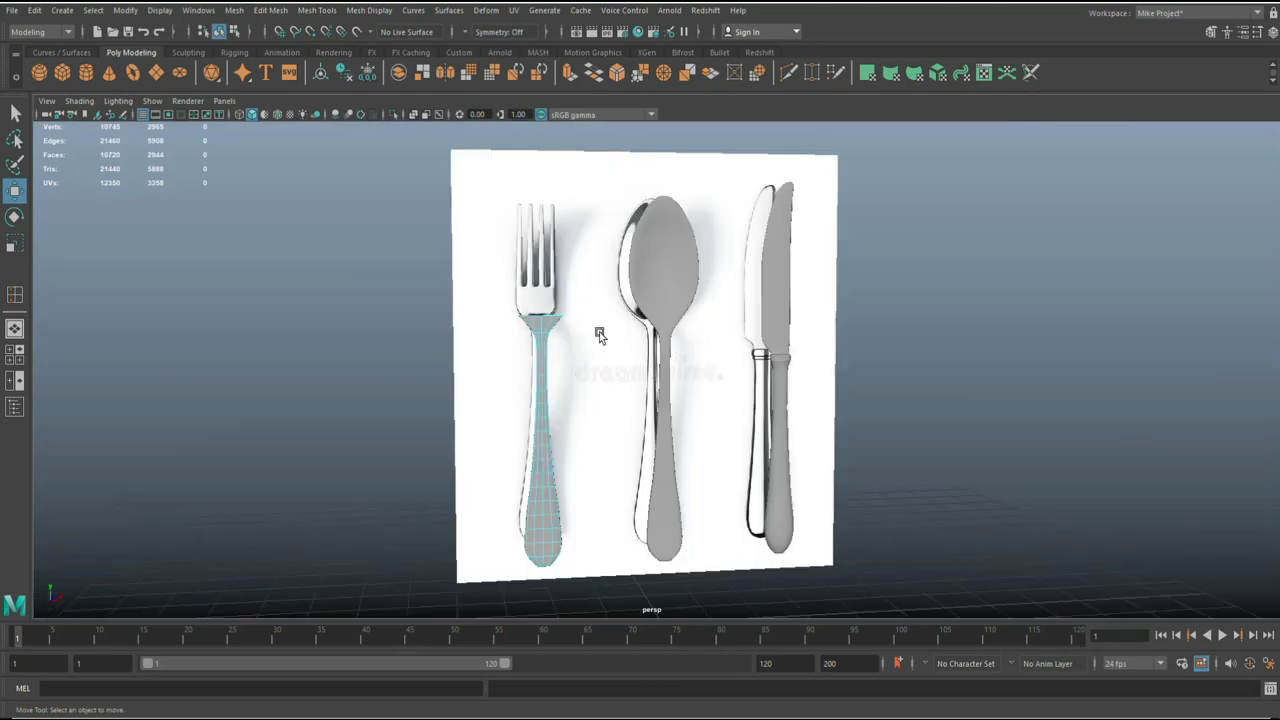
{"action": "scroll", "coordinate": [572, 348], "scroll_direction": "up", "scroll_amount": 3}
{"action": "left_click_drag", "start_coordinate": [572, 347], "coordinate": [538, 375], "text": "alt"}
{"action": "middle_click_drag", "start_coordinate": [538, 370], "coordinate": [540, 373], "text": "alt"}
{"action": "scroll", "coordinate": [540, 376], "scroll_direction": "down", "scroll_amount": 2}
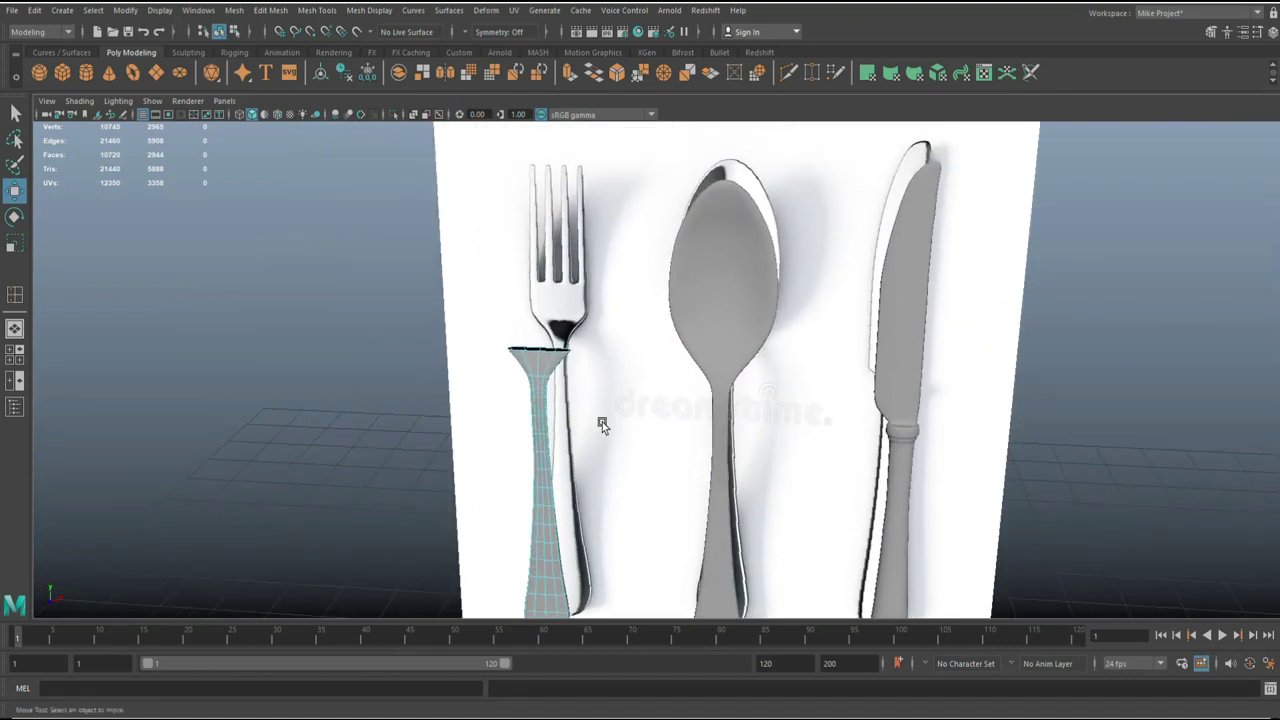
{"action": "scroll", "coordinate": [583, 398], "scroll_direction": "up", "scroll_amount": 3}
{"action": "left_click_drag", "start_coordinate": [583, 398], "coordinate": [711, 445], "text": "alt"}
{"action": "right_click_drag", "start_coordinate": [650, 403], "coordinate": [642, 302]}
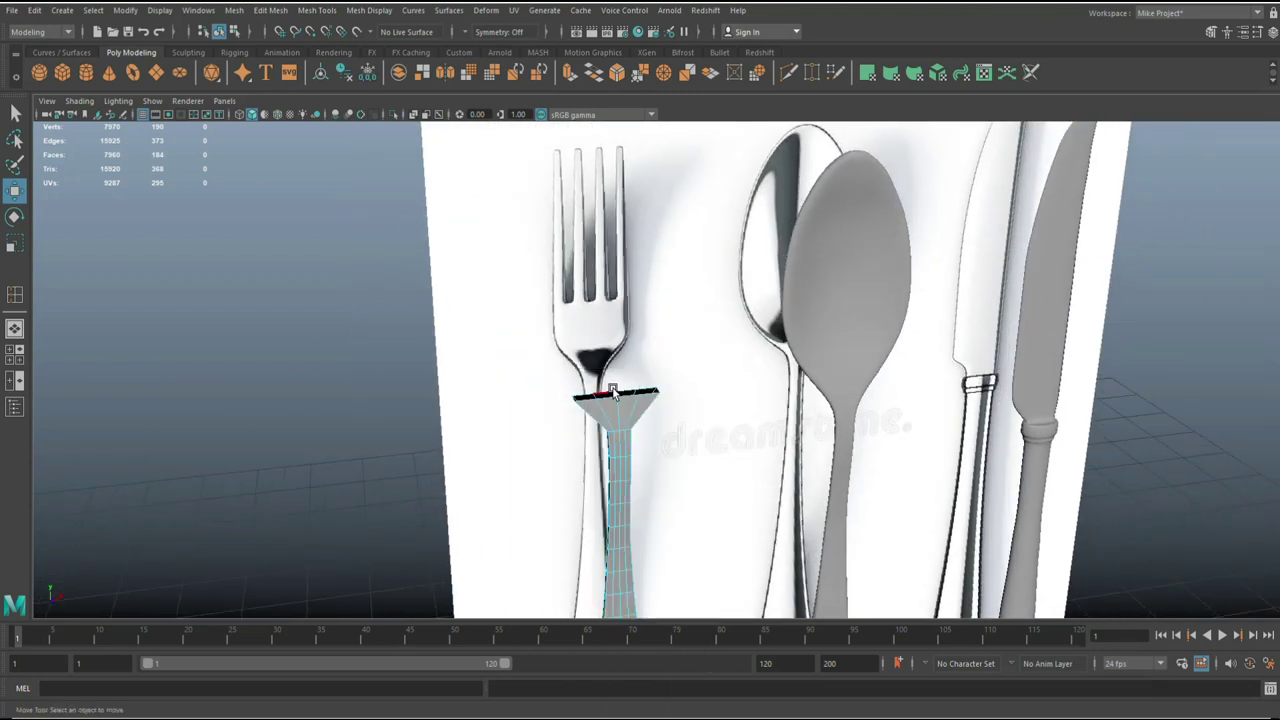
{"action": "left_click", "coordinate": [646, 398]}
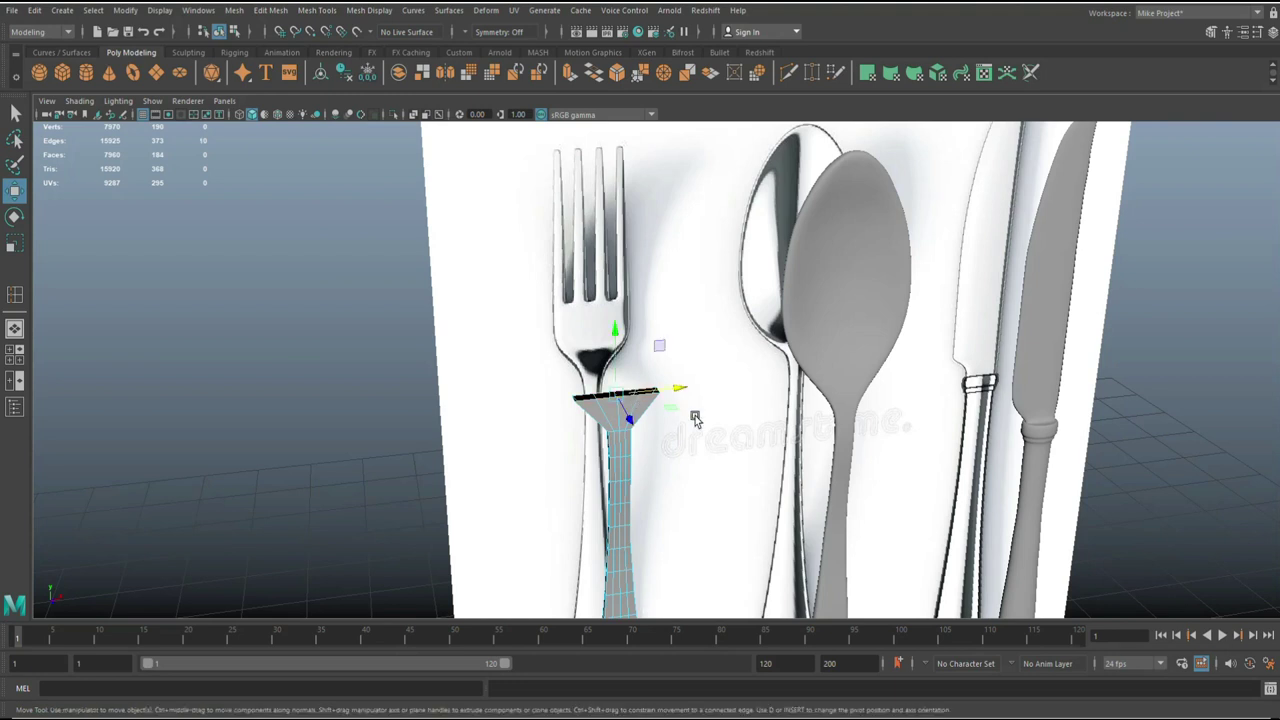
{"action": "key", "text": "ctrl+e"}
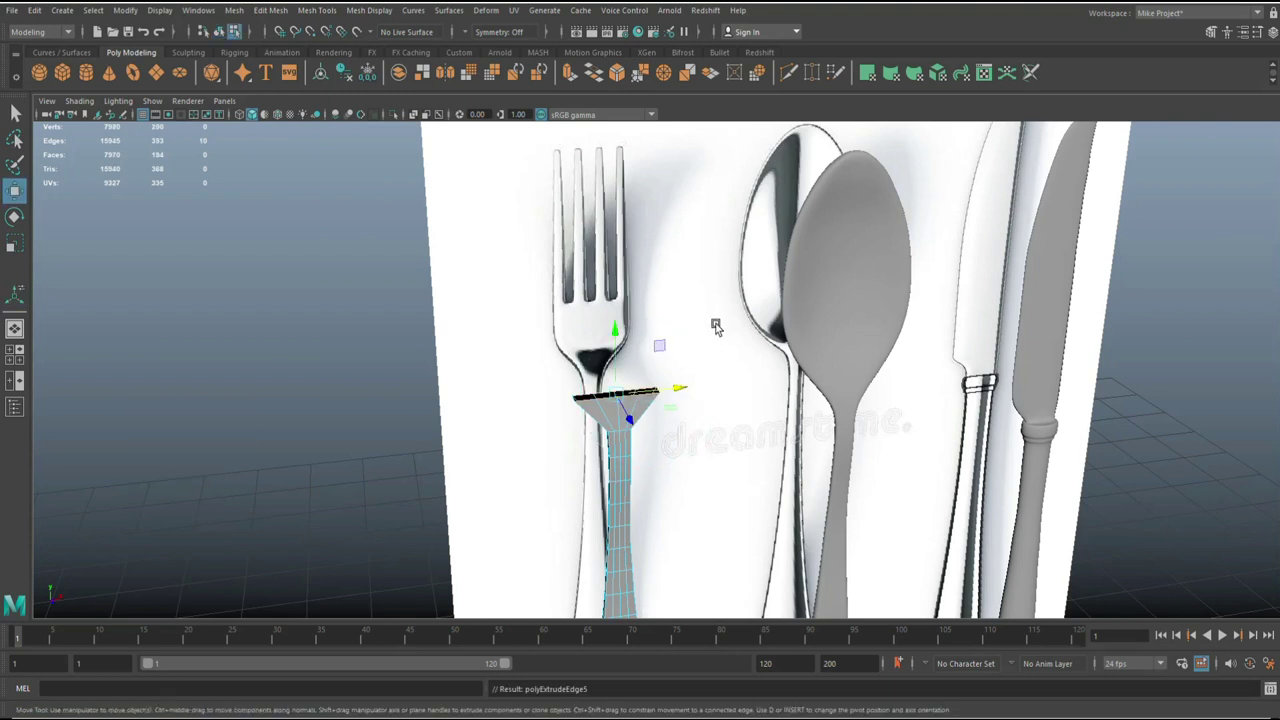
{"action": "left_click_drag", "start_coordinate": [613, 335], "coordinate": [624, 168]}
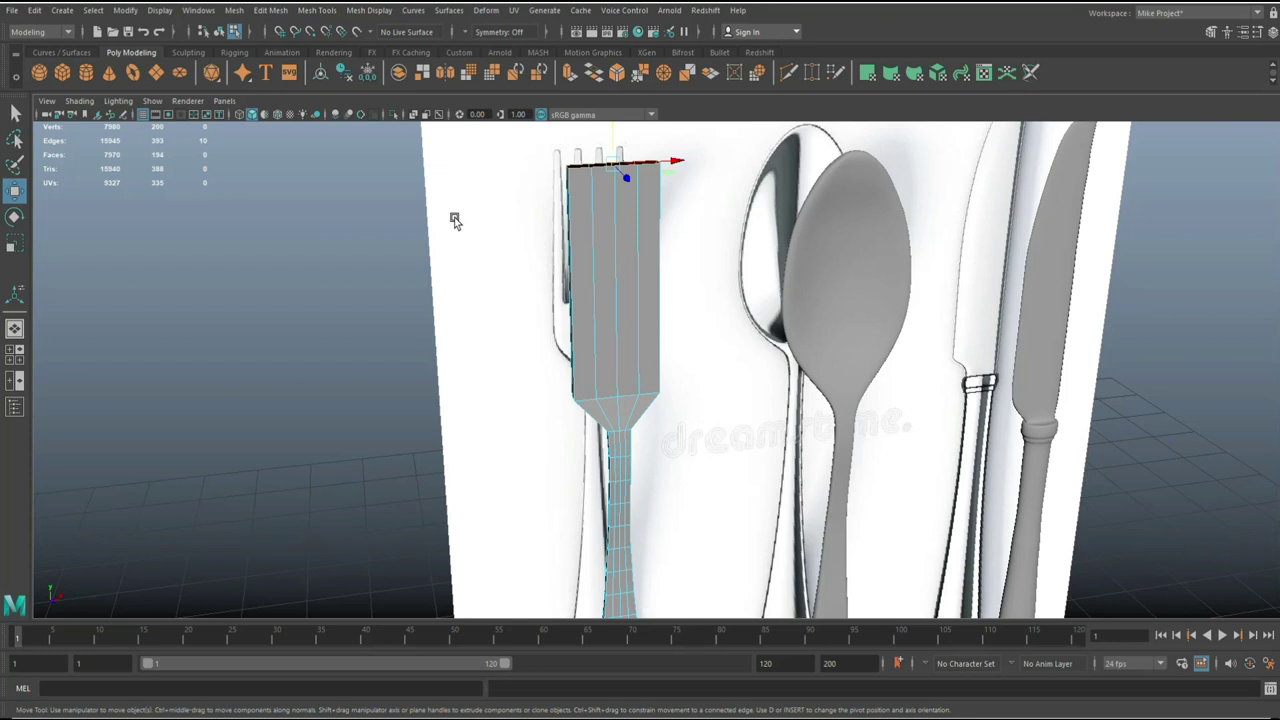
Step: In front view, lower the extruded top edge loop to line up with the tine tips in the reference image
{"action": "left_click", "coordinate": [15, 355]}
{"action": "key", "text": "space"}
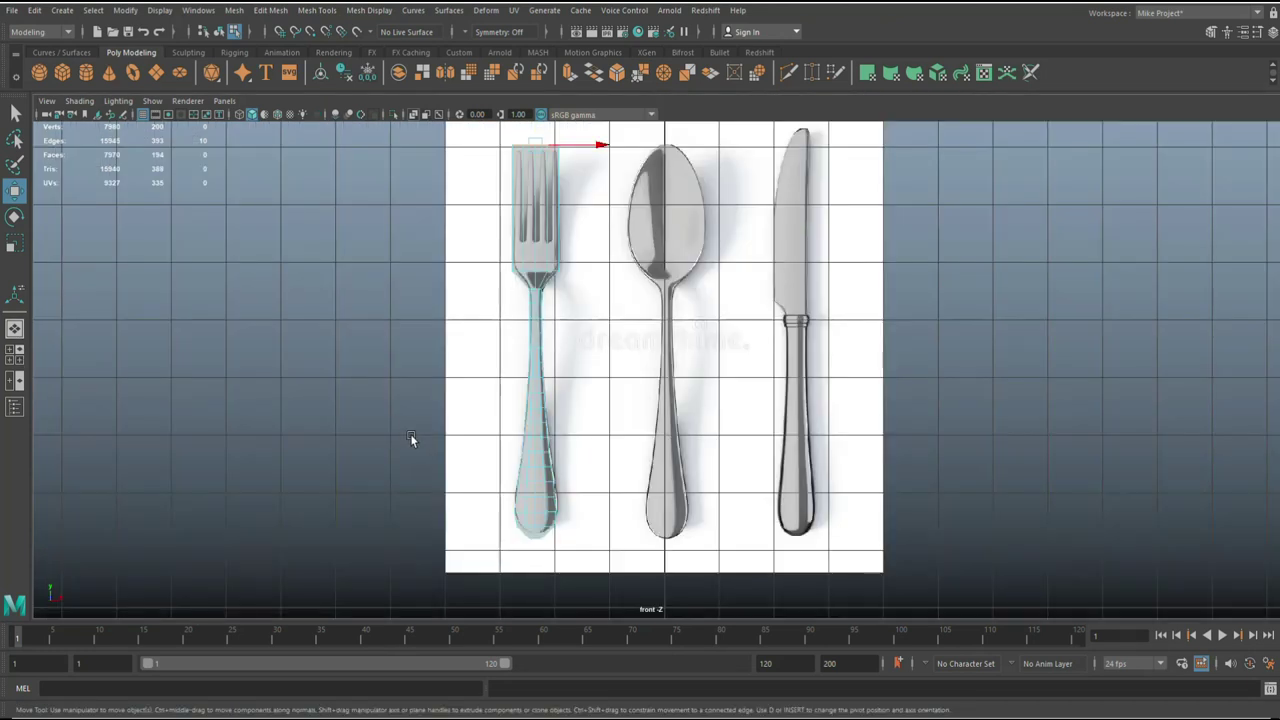
{"action": "key", "text": "f"}
{"action": "scroll", "coordinate": [569, 477], "scroll_direction": "down", "scroll_amount": 8}
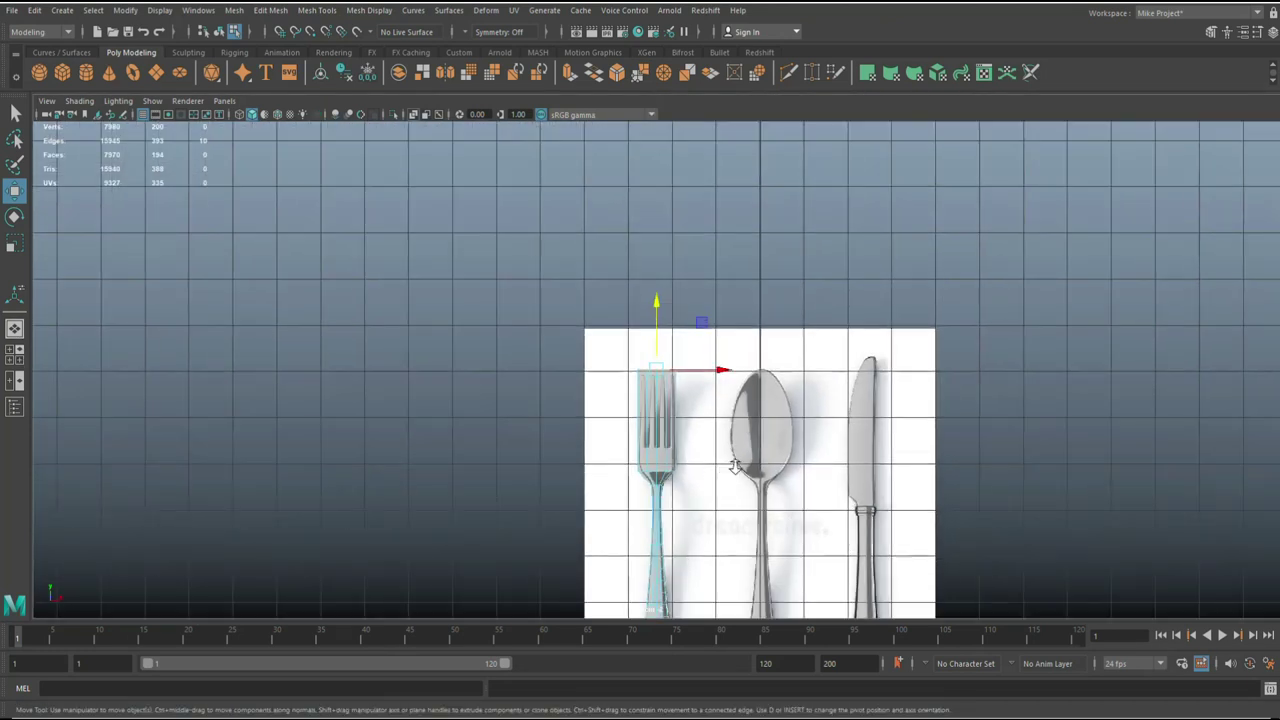
{"action": "scroll", "coordinate": [735, 465], "scroll_direction": "up", "scroll_amount": 5}
{"action": "left_click_drag", "start_coordinate": [655, 305], "coordinate": [658, 316]}
{"action": "scroll", "coordinate": [763, 508], "scroll_direction": "up", "scroll_amount": 2}
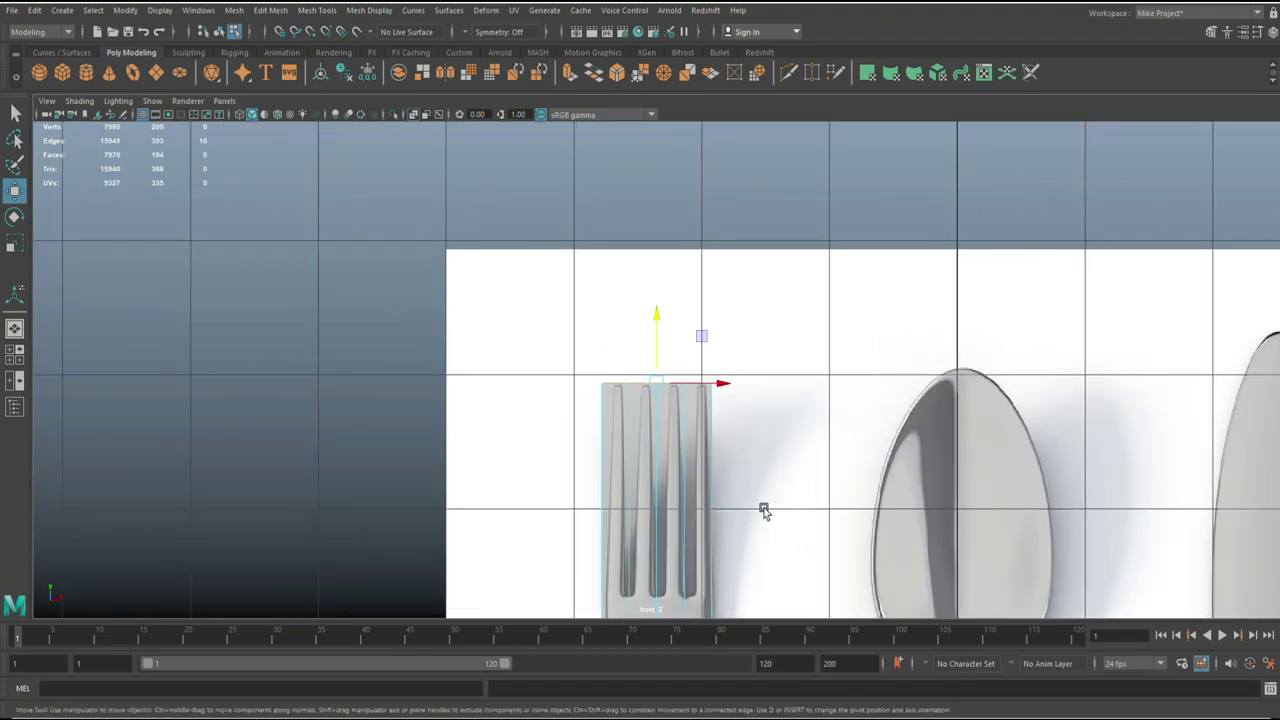
{"action": "scroll", "coordinate": [764, 509], "scroll_direction": "up", "scroll_amount": 1}
{"action": "middle_click_drag", "start_coordinate": [764, 509], "coordinate": [778, 401], "text": "alt"}
{"action": "scroll", "coordinate": [778, 403], "scroll_direction": "up", "scroll_amount": 3}
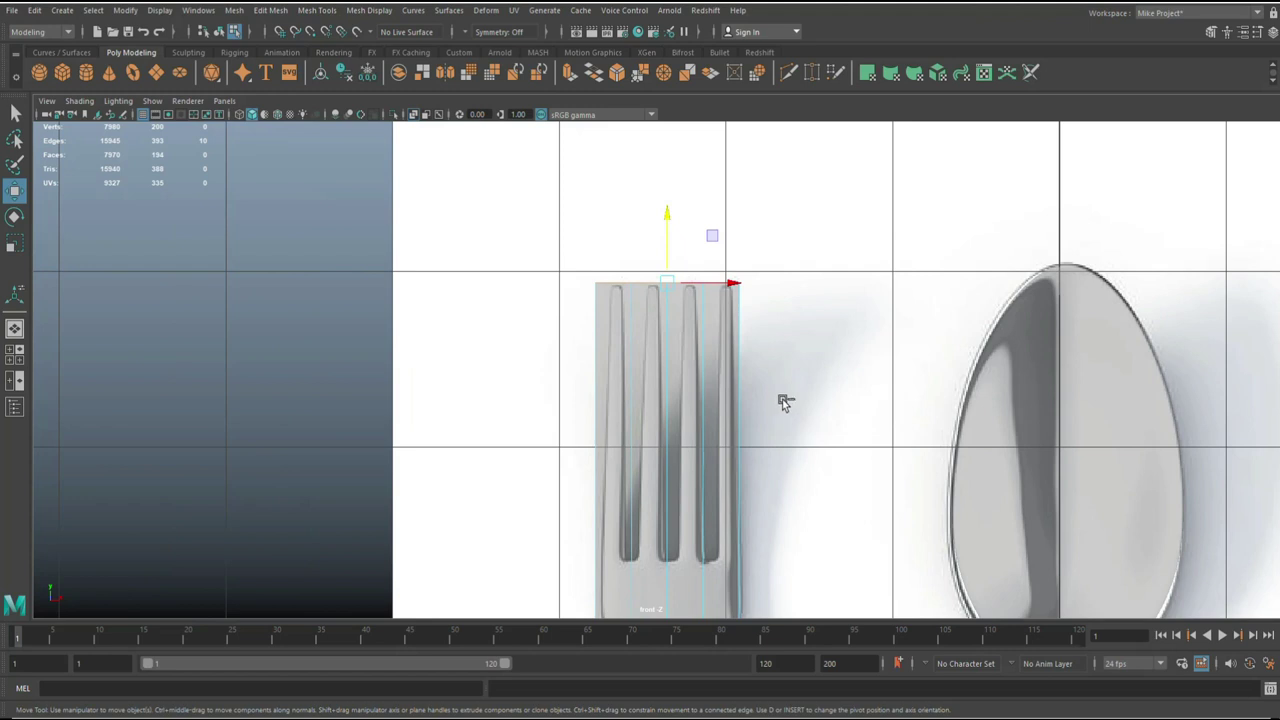
Step: Insert seven evenly spaced horizontal edge loops across the fork head, with one level with the base of the tine gaps
{"action": "key", "text": "g"}
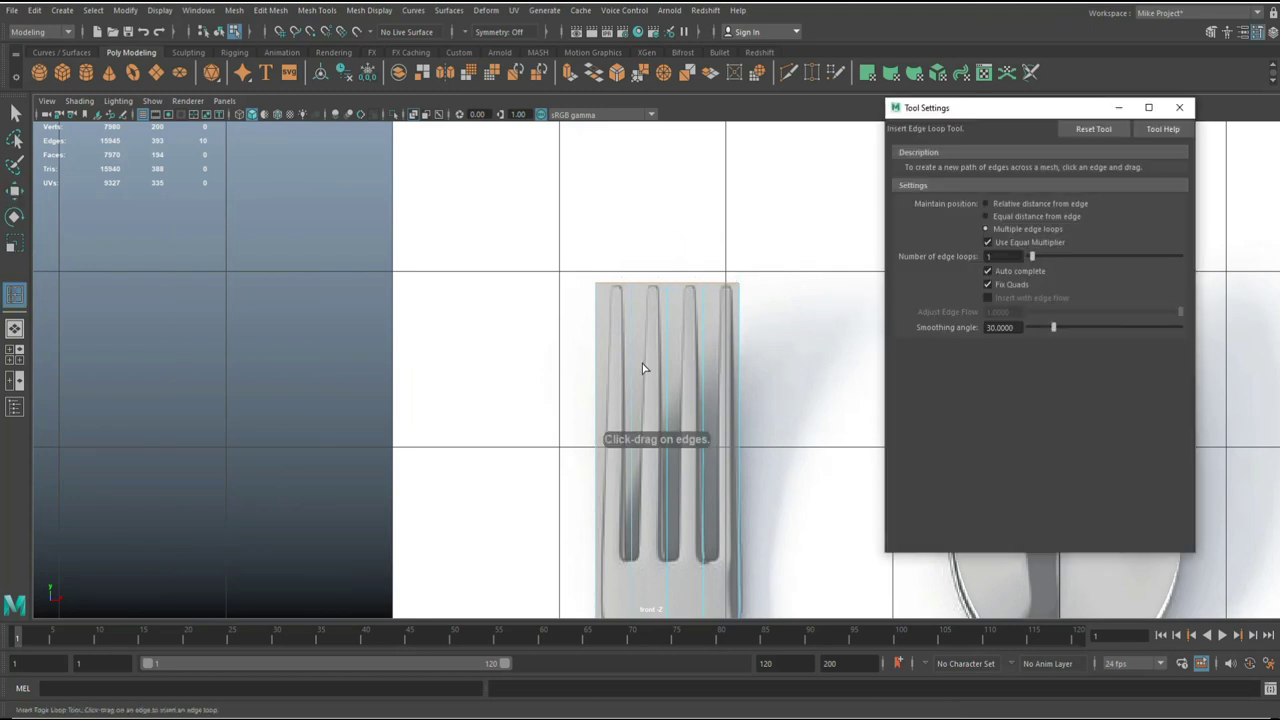
{"action": "mouse_move", "coordinate": [660, 391]}
{"action": "left_mouse_down"}
{"action": "mouse_move", "coordinate": [668, 412]}
{"action": "mouse_move", "coordinate": [666, 401]}
{"action": "left_mouse_up"}
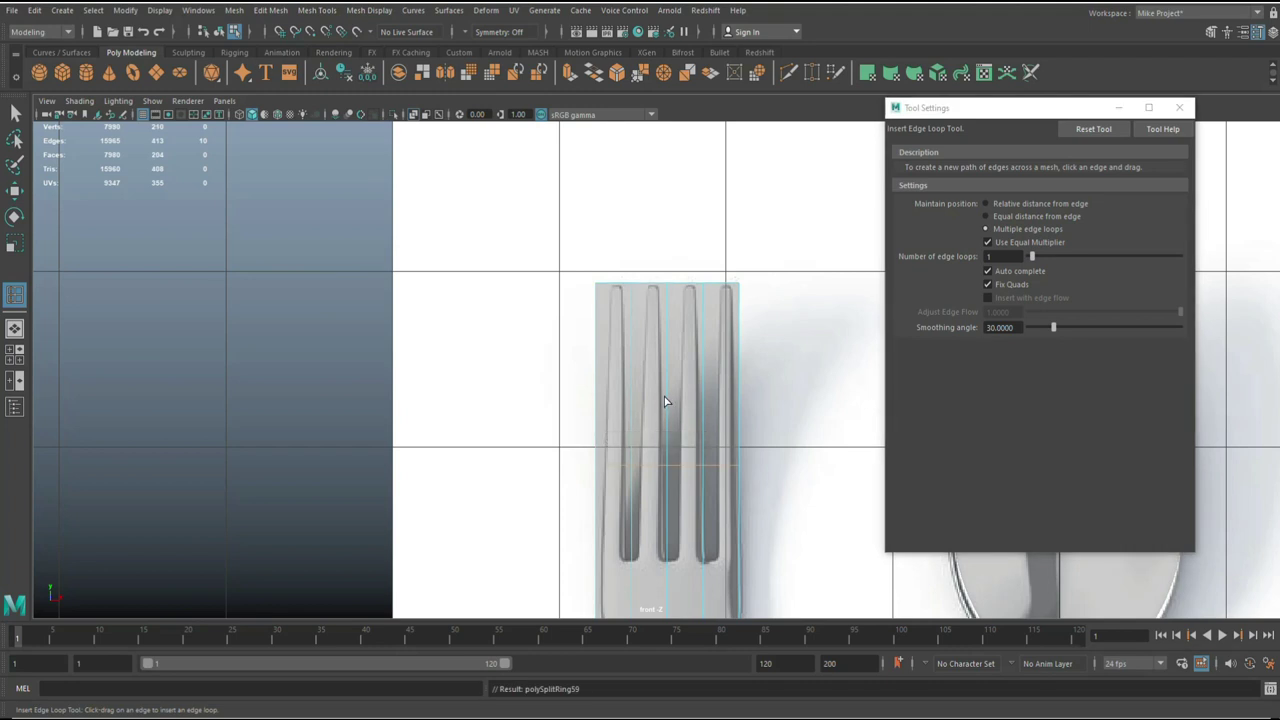
{"action": "left_click_drag", "start_coordinate": [663, 515], "coordinate": [670, 555]}
{"action": "middle_click_drag", "start_coordinate": [638, 546], "coordinate": [560, 331], "text": "alt"}
{"action": "right_click_drag", "start_coordinate": [560, 331], "coordinate": [611, 411], "text": "alt"}
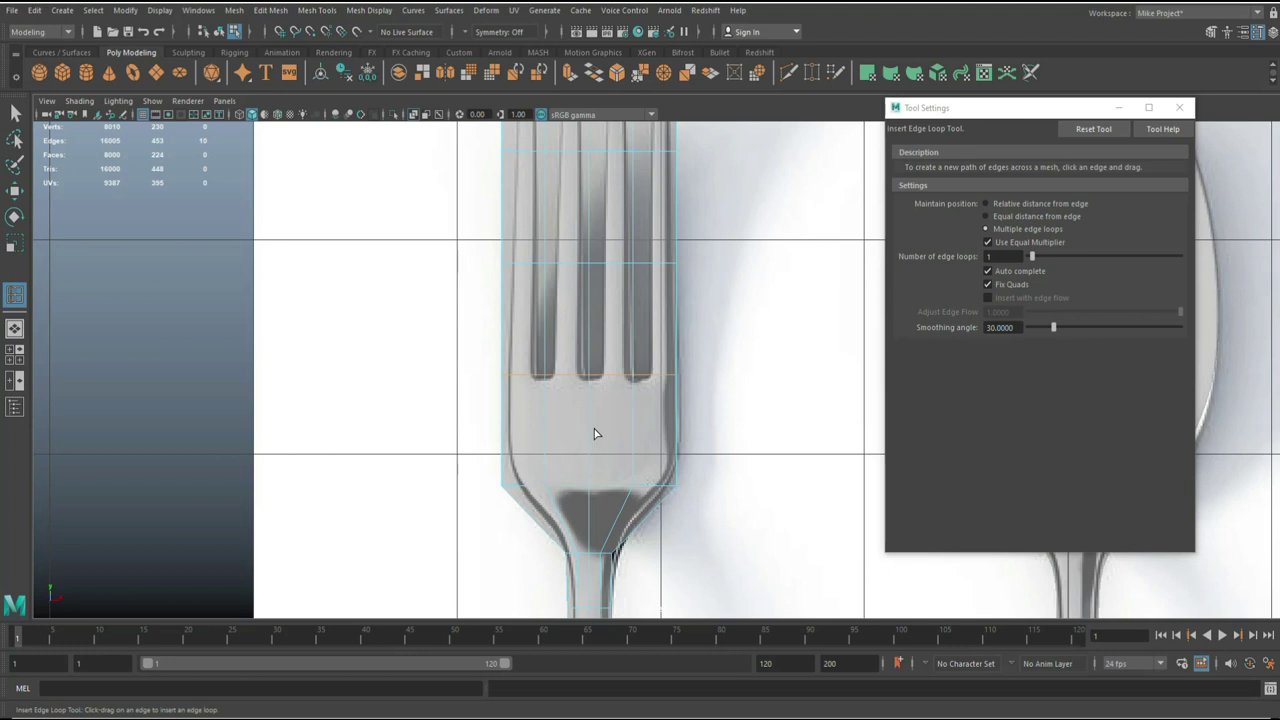
{"action": "left_click", "coordinate": [590, 432]}
{"action": "scroll", "coordinate": [717, 369], "scroll_direction": "down", "scroll_amount": 5}
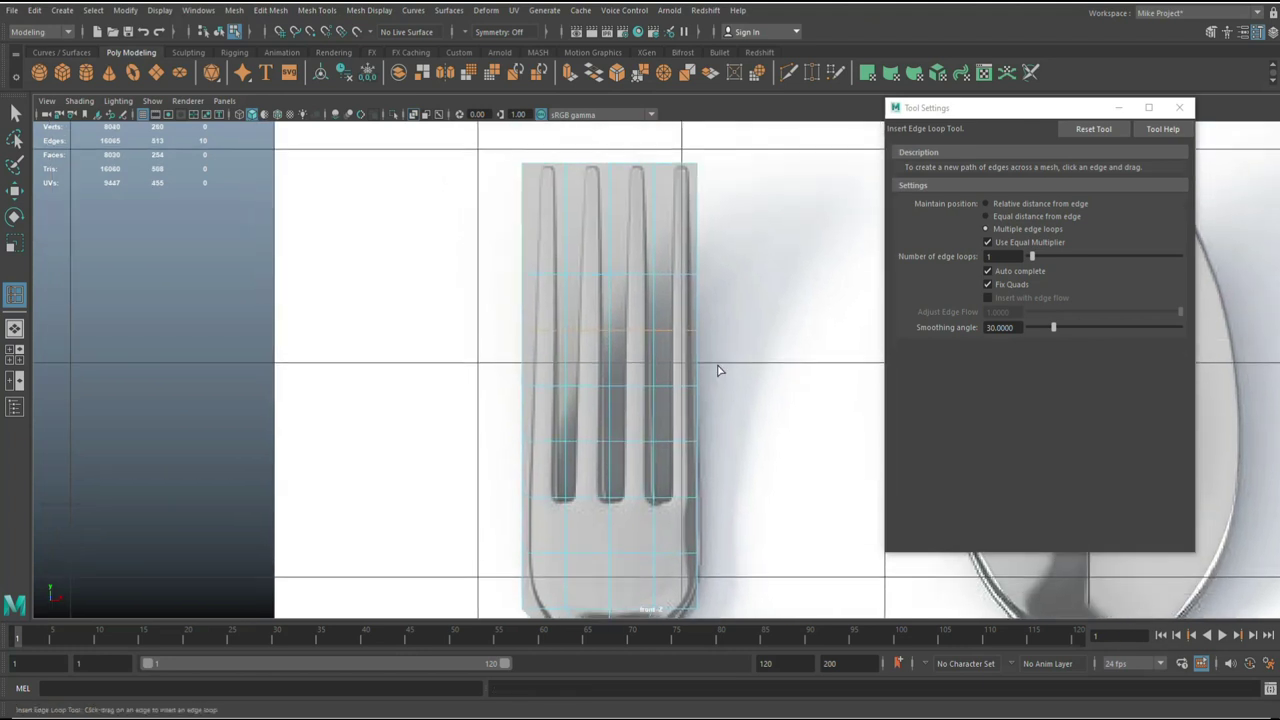
{"action": "scroll", "coordinate": [656, 340], "scroll_direction": "up", "scroll_amount": 2}
{"action": "left_click", "coordinate": [643, 327]}
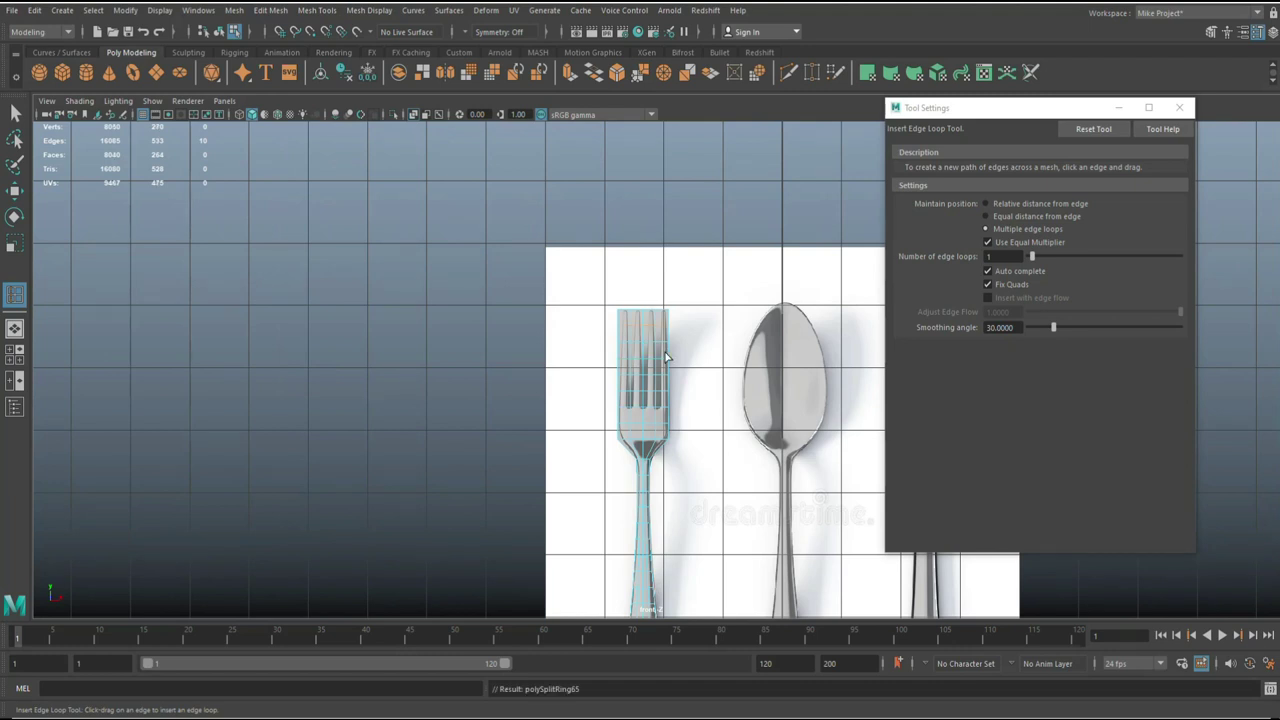
{"action": "scroll", "coordinate": [704, 458], "scroll_direction": "up", "scroll_amount": 5}
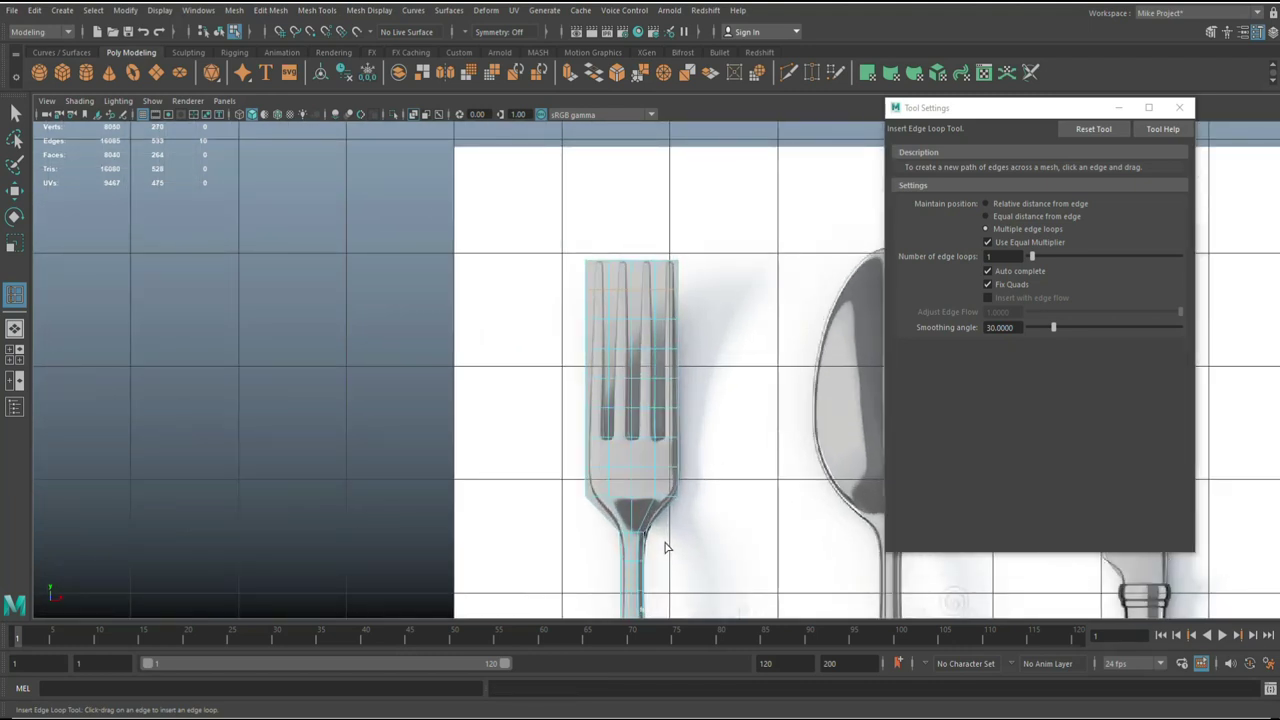
Step: Scale the vertex row at the base of the fork head inward horizontally to match the reference shoulder
{"action": "key", "text": "q"}
{"action": "scroll", "coordinate": [645, 509], "scroll_direction": "up", "scroll_amount": 2}
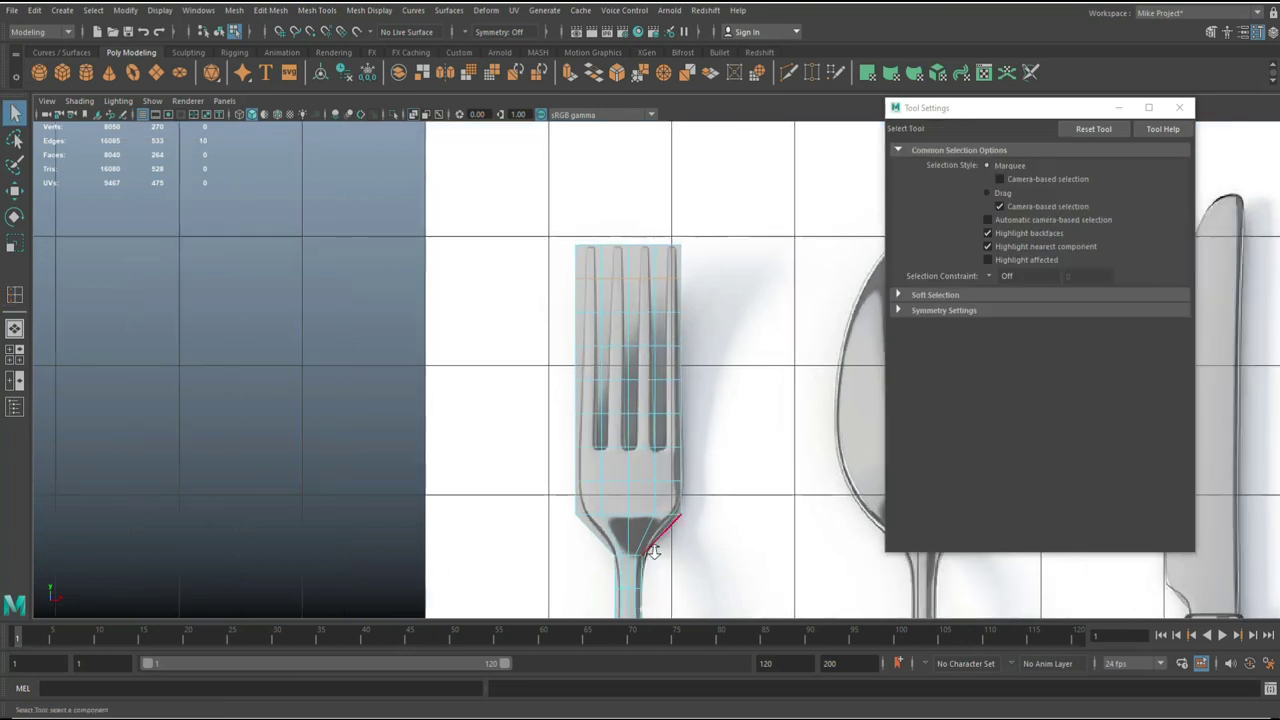
{"action": "right_click_drag", "start_coordinate": [645, 509], "coordinate": [578, 345]}
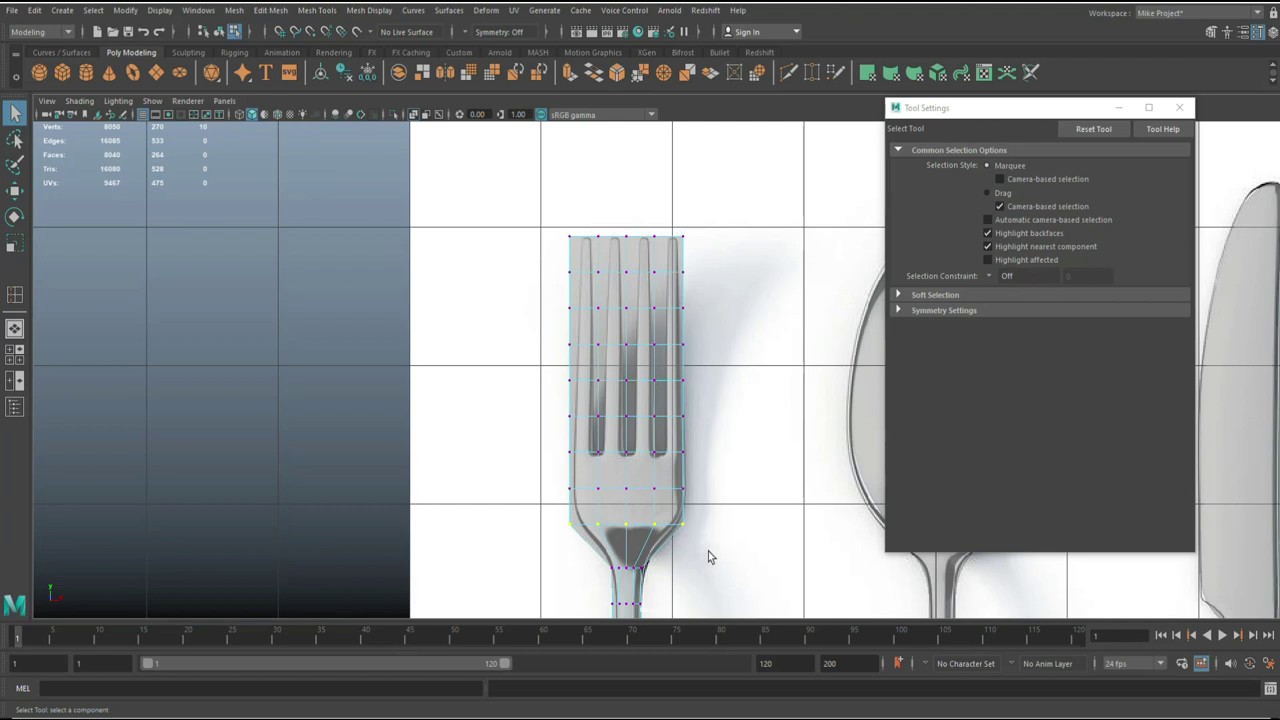
{"action": "key", "text": "r"}
{"action": "left_click_drag", "start_coordinate": [688, 525], "coordinate": [677, 531]}
Step: Scale the upper vertex rows inward horizontally in progressively smaller groups, tapering the fork head toward the tips to follow the reference outline
{"action": "left_click_drag", "start_coordinate": [551, 486], "coordinate": [751, 509]}
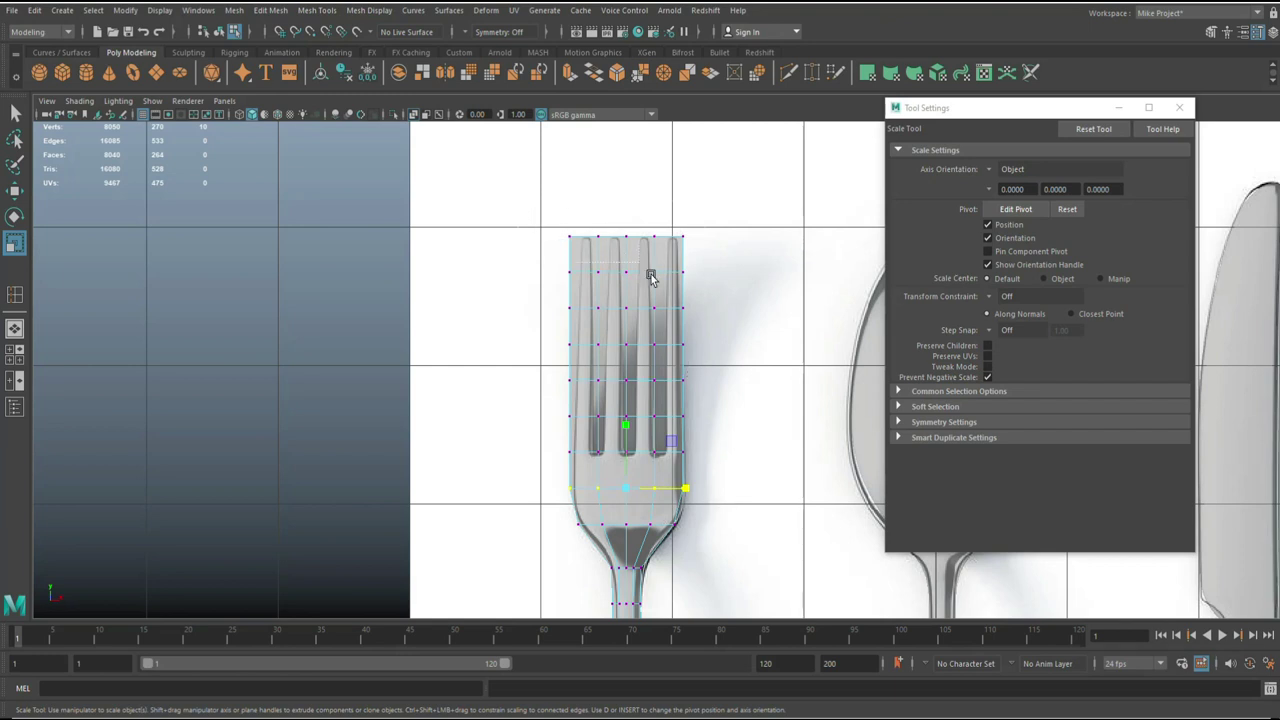
{"action": "left_click_drag", "start_coordinate": [745, 502], "coordinate": [743, 501]}
{"action": "left_click_drag", "start_coordinate": [688, 368], "coordinate": [685, 370]}
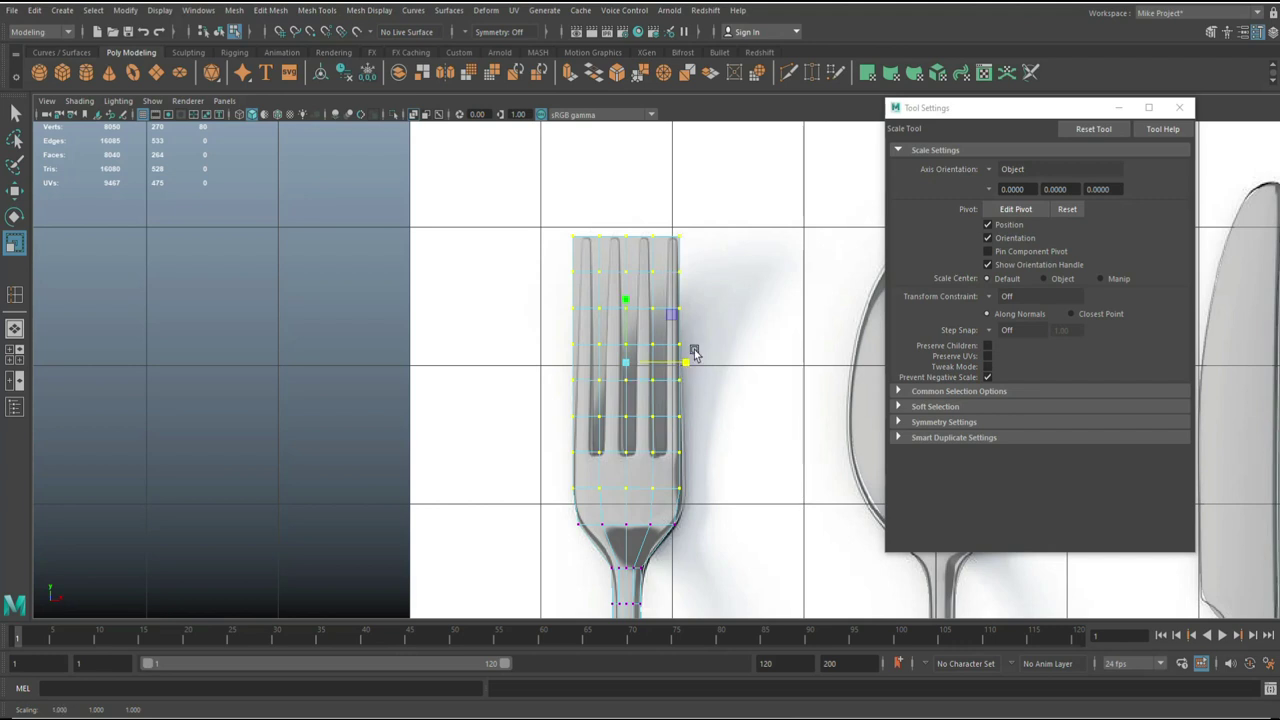
{"action": "left_click_drag", "start_coordinate": [760, 478], "coordinate": [731, 419]}
{"action": "left_click_drag", "start_coordinate": [689, 332], "coordinate": [686, 329]}
{"action": "left_click_drag", "start_coordinate": [533, 217], "coordinate": [731, 391]}
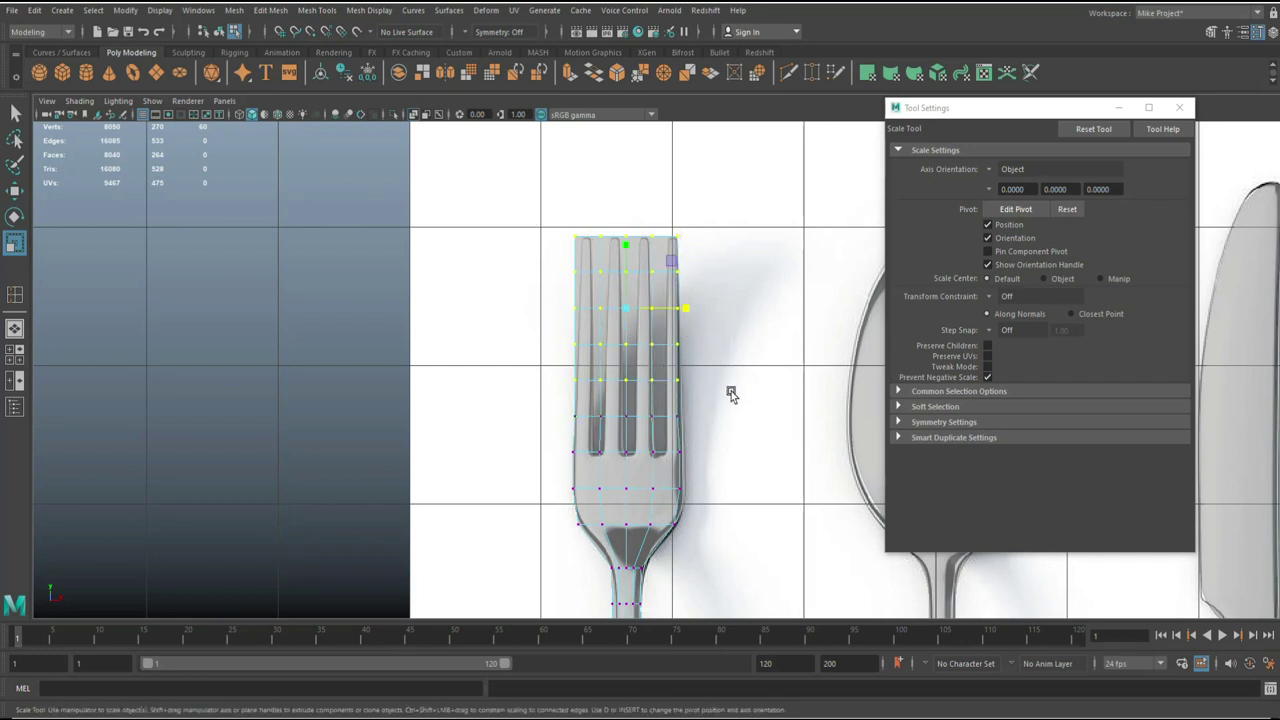
{"action": "left_click_drag", "start_coordinate": [688, 315], "coordinate": [735, 356]}
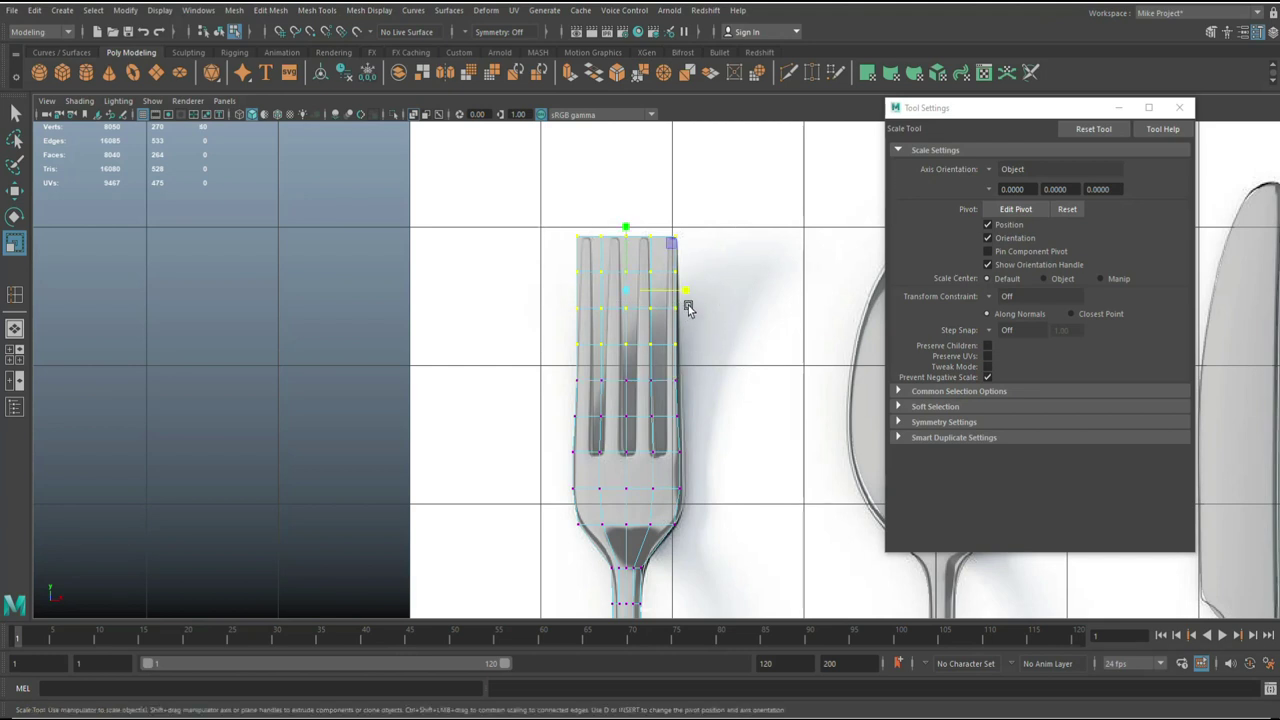
{"action": "left_click_drag", "start_coordinate": [536, 198], "coordinate": [741, 326]}
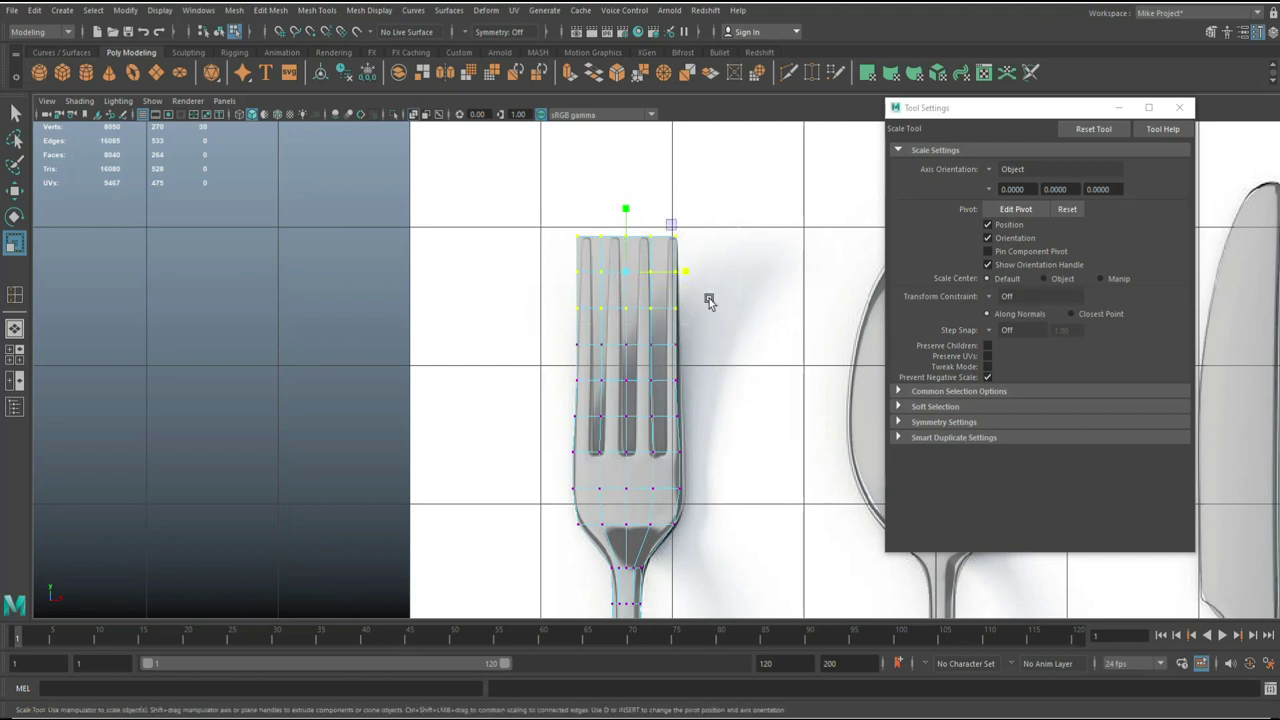
{"action": "left_click_drag", "start_coordinate": [686, 272], "coordinate": [686, 275]}
{"action": "left_click_drag", "start_coordinate": [535, 191], "coordinate": [687, 235]}
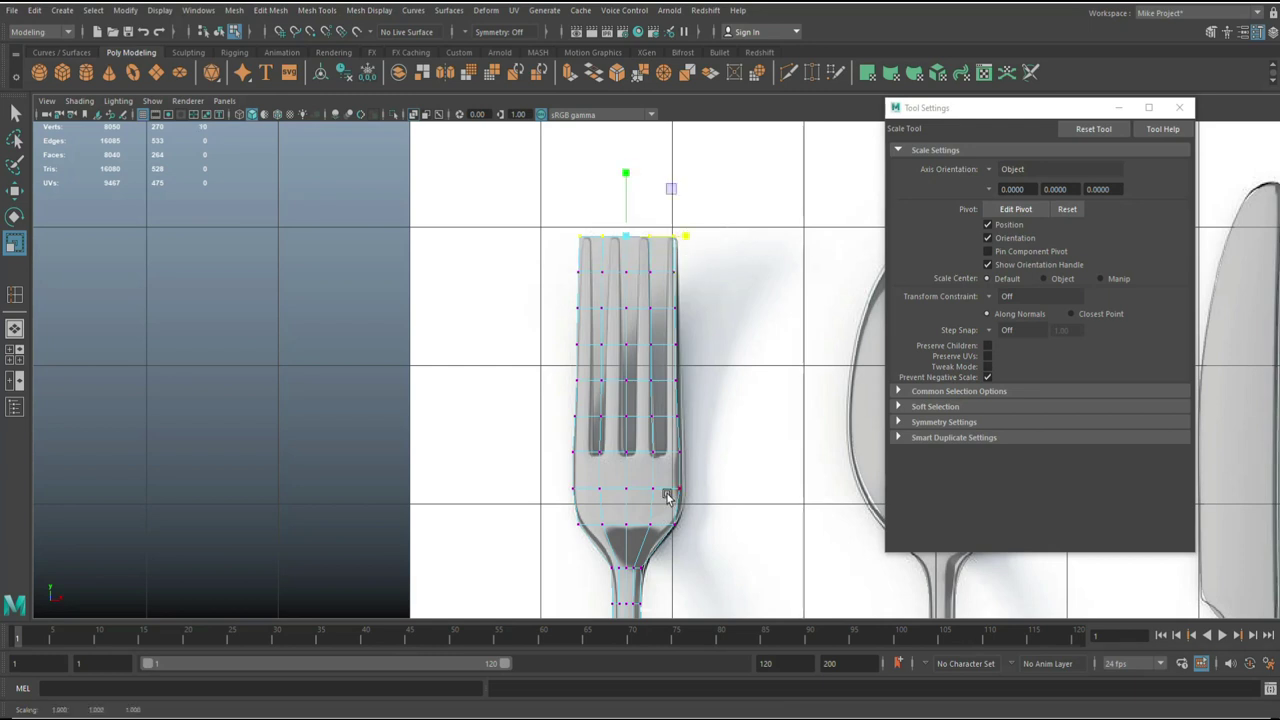
Step: Select the three inner vertical edges just above the base of the tine gaps in front view
{"action": "scroll", "coordinate": [667, 497], "scroll_direction": "up", "scroll_amount": 4}
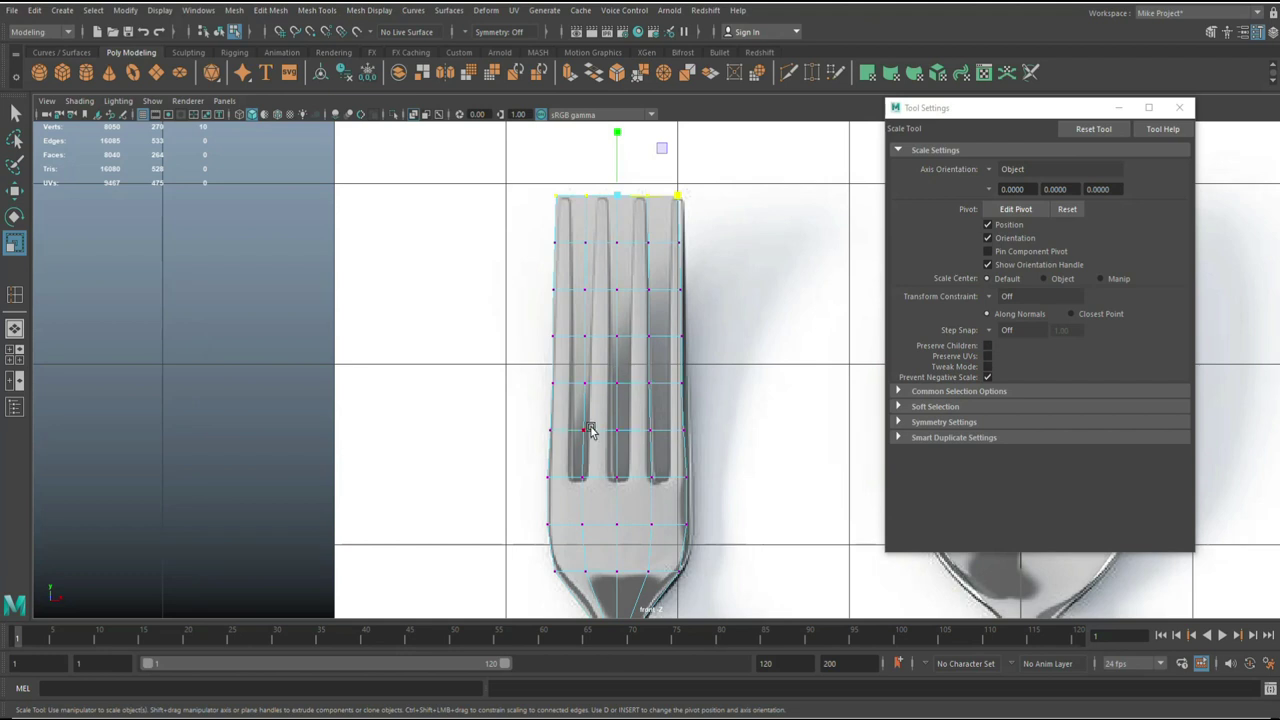
{"action": "right_click_drag", "start_coordinate": [587, 247], "coordinate": [589, 198]}
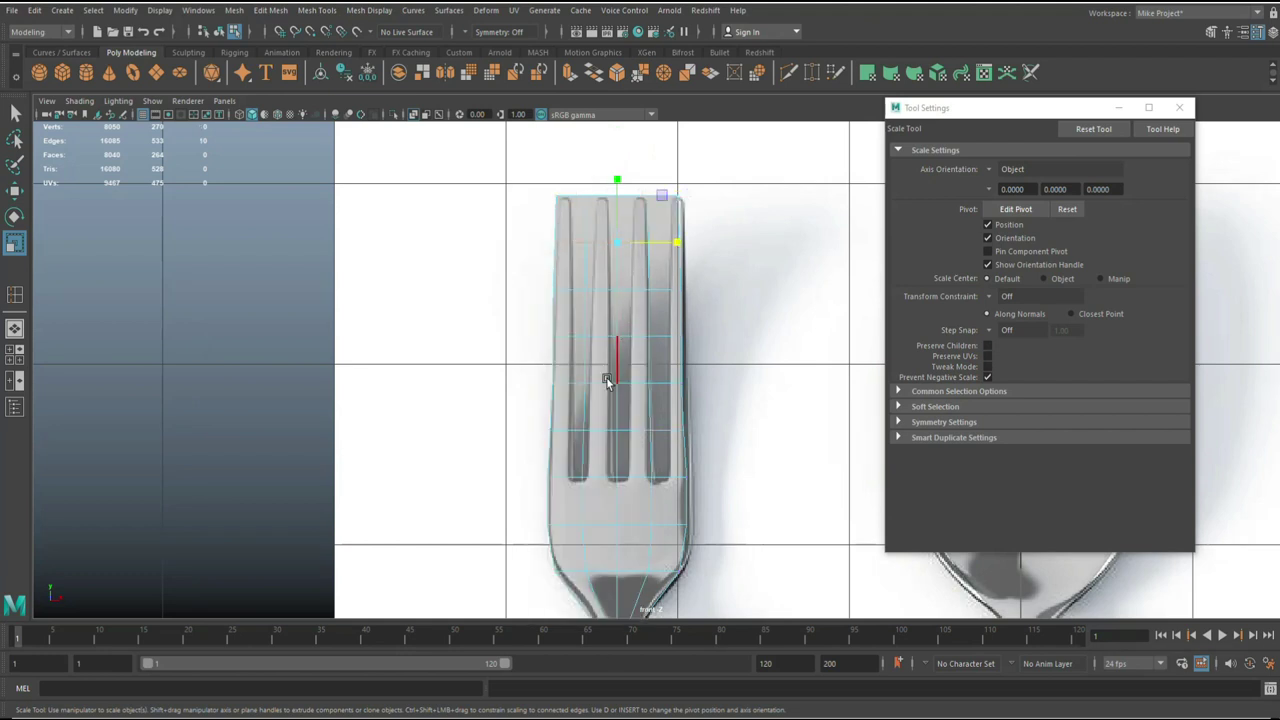
{"action": "left_click", "coordinate": [587, 465]}
{"action": "left_click", "coordinate": [620, 470], "text": "shift"}
{"action": "left_click", "coordinate": [654, 474], "text": "shift"}
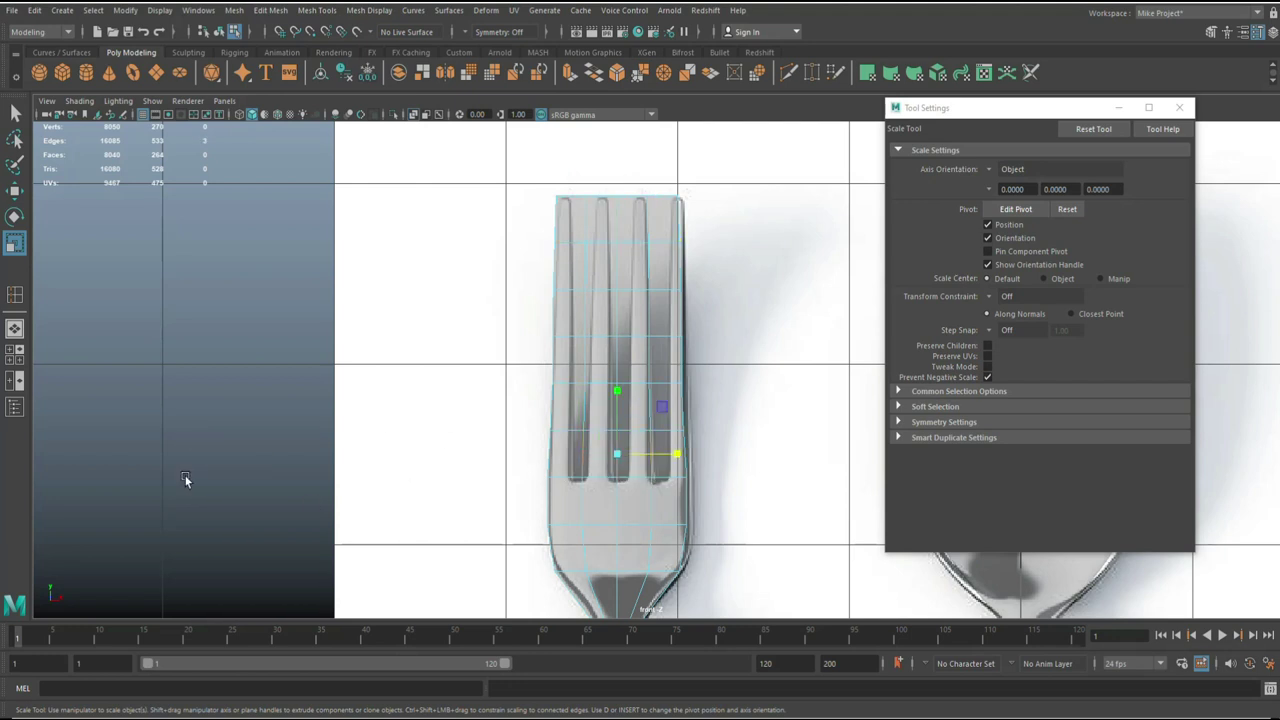
Step: Select the three inner vertical edge lines on the front of the fork head, from the tine-gap base up to the tips
{"action": "left_click", "coordinate": [15, 354]}
{"action": "key", "text": "space"}
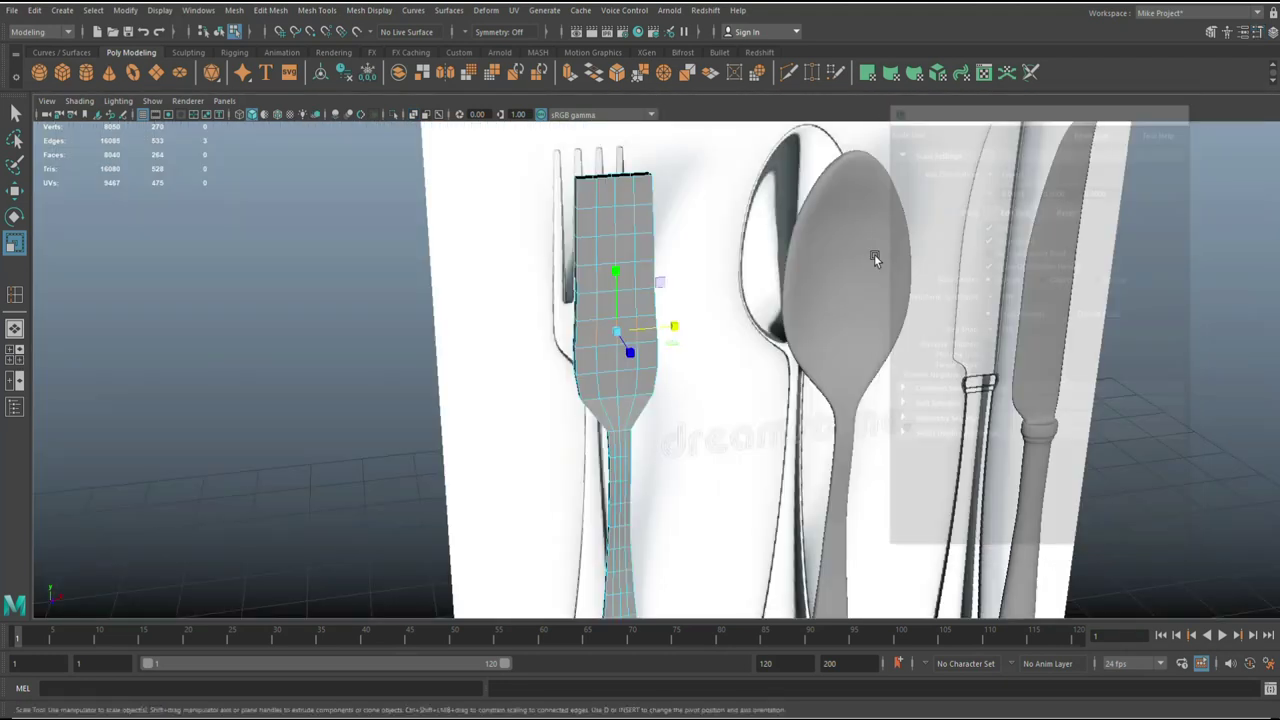
{"action": "scroll", "coordinate": [714, 409], "scroll_direction": "up", "scroll_amount": 5}
{"action": "scroll", "coordinate": [713, 410], "scroll_direction": "down", "scroll_amount": 2}
{"action": "mouse_move", "coordinate": [653, 441]}
{"action": "left_mouse_down", "text": "alt"}
{"action": "mouse_move", "coordinate": [718, 457]}
{"action": "mouse_move", "coordinate": [657, 451]}
{"action": "left_mouse_up", "text": "alt"}
{"action": "double_click", "coordinate": [558, 163]}
{"action": "left_click", "coordinate": [573, 366]}
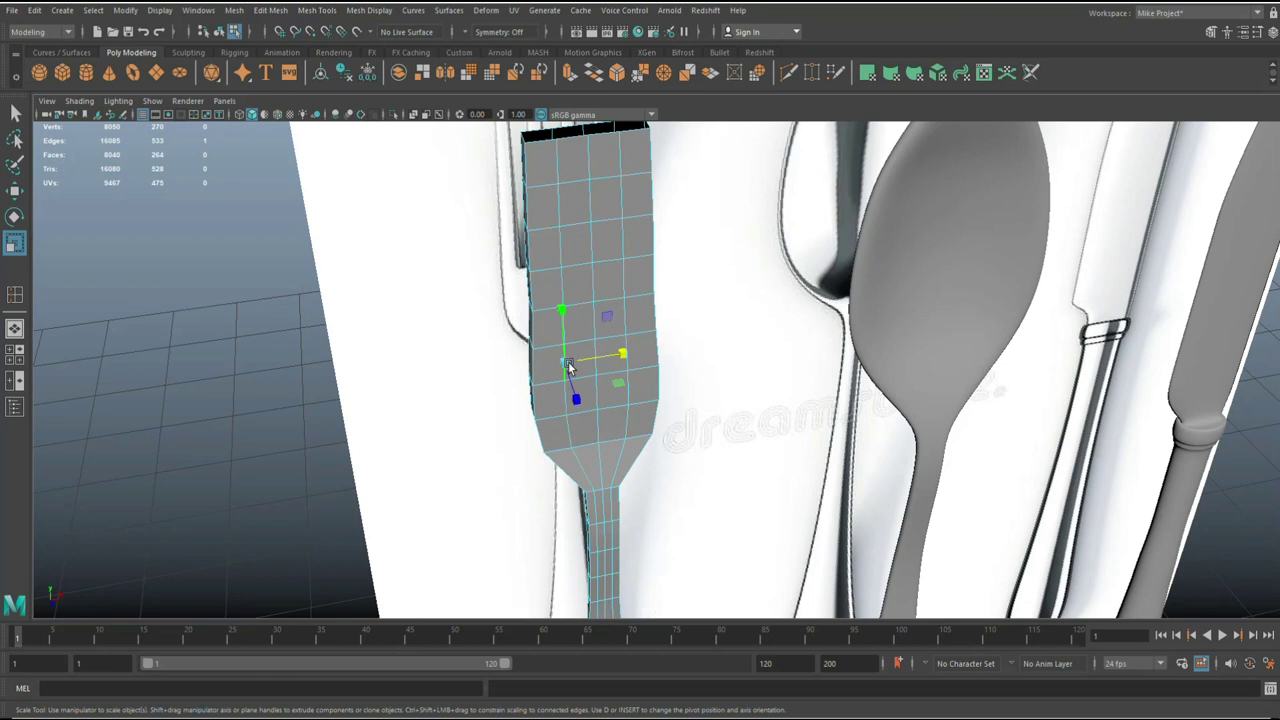
{"action": "left_click", "coordinate": [561, 175], "text": "shift"}
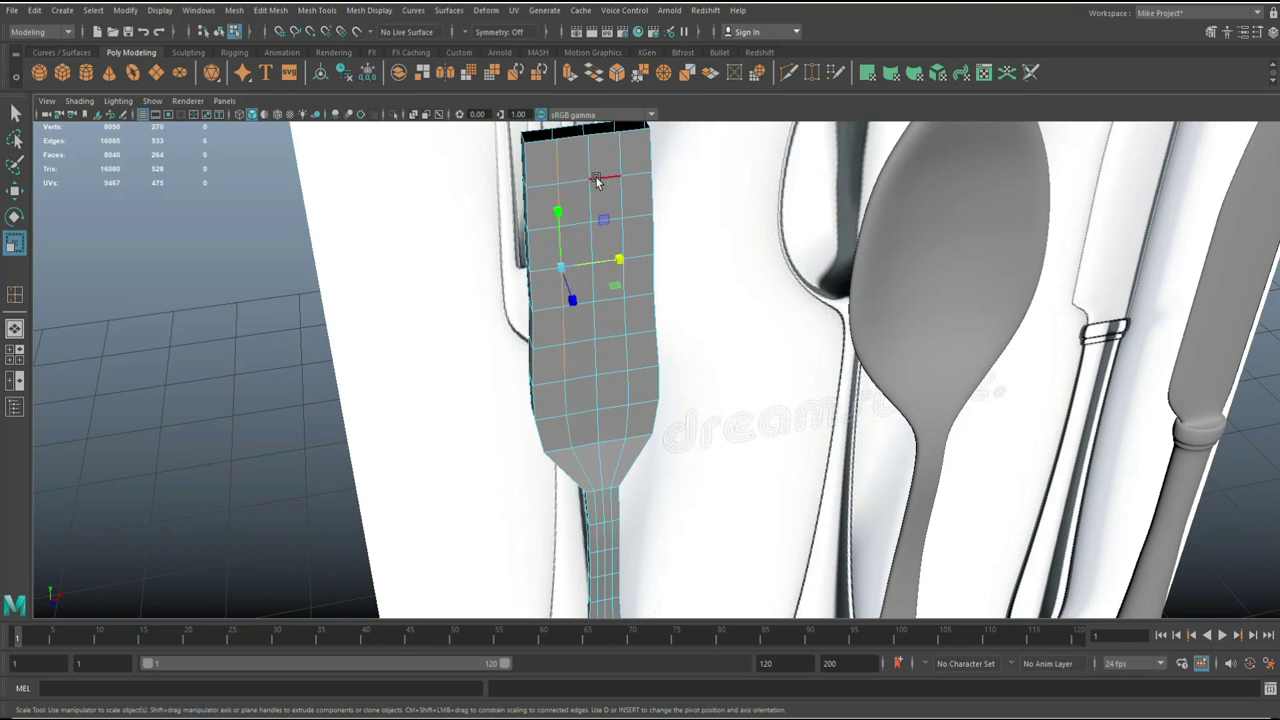
{"action": "left_click", "coordinate": [594, 170], "text": "shift"}
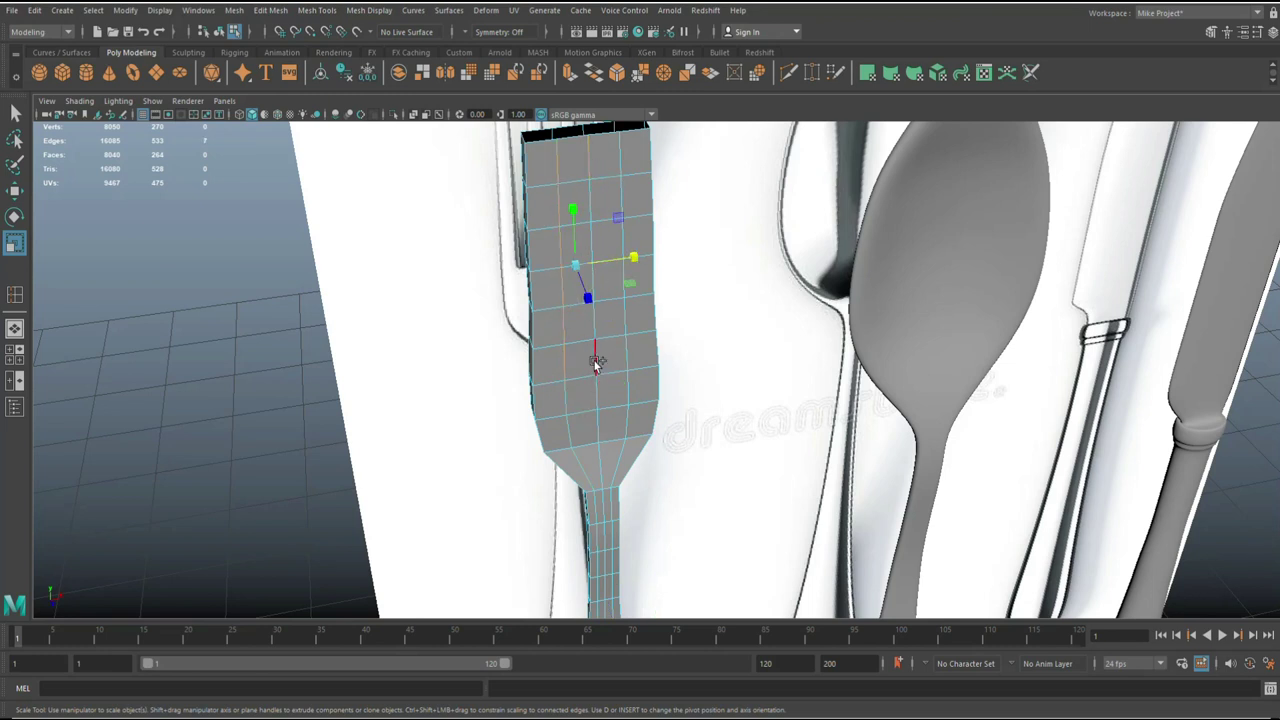
{"action": "double_click", "coordinate": [594, 360], "text": "shift"}
{"action": "left_click", "coordinate": [628, 356], "text": "shift"}
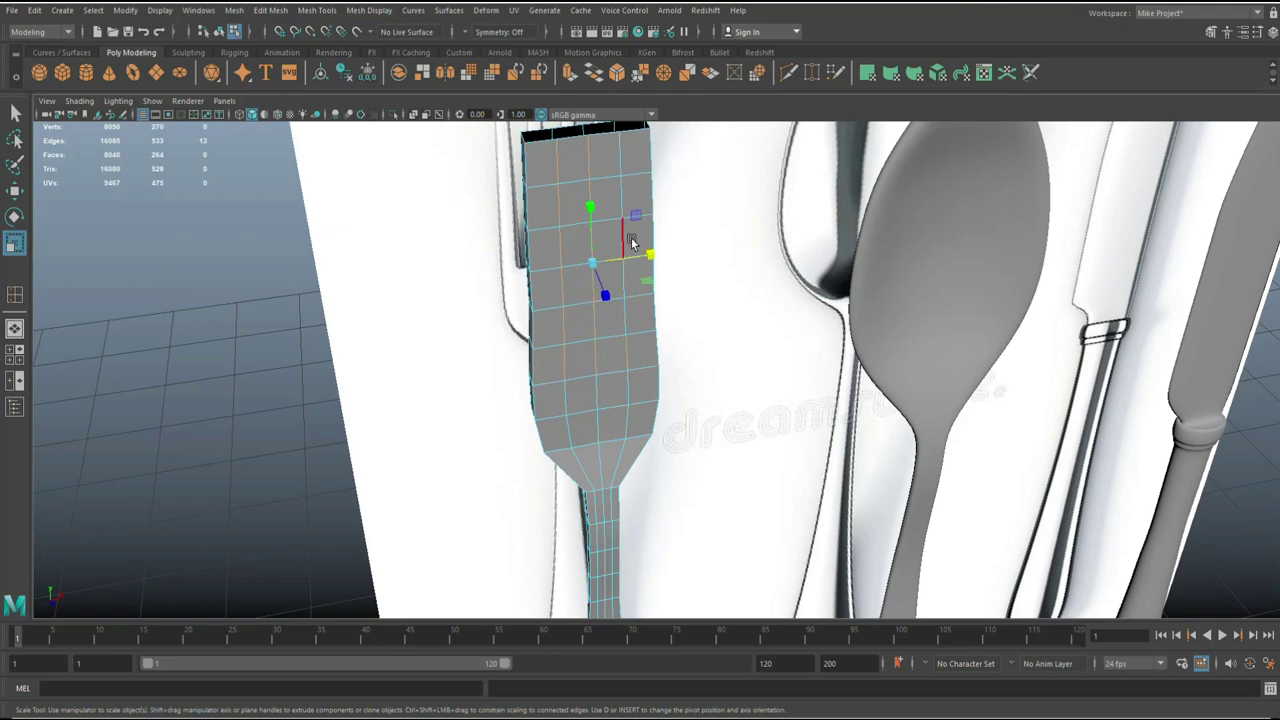
Step: Add the matching three inner vertical edge lines on the back of the fork head to the selection
{"action": "left_click_drag", "start_coordinate": [516, 378], "coordinate": [768, 383], "text": "alt"}
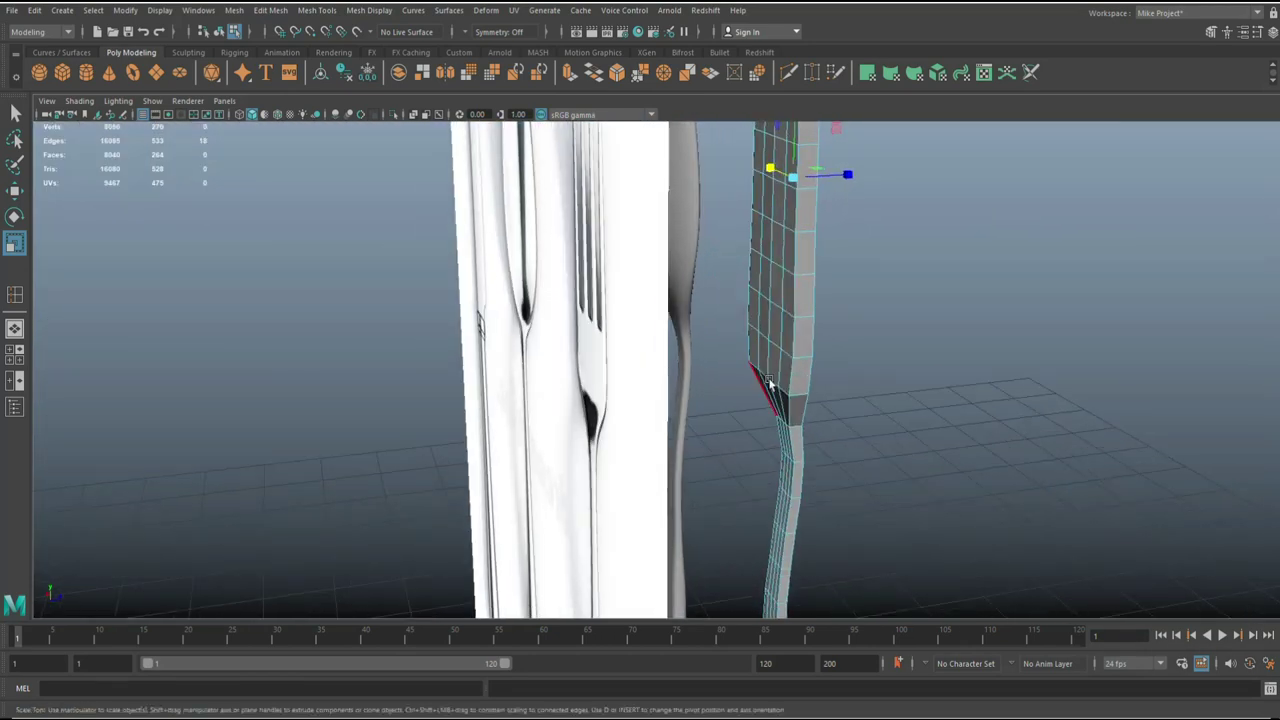
{"action": "left_click", "coordinate": [784, 298], "text": "shift"}
{"action": "left_click_drag", "start_coordinate": [806, 271], "coordinate": [854, 257], "text": "alt"}
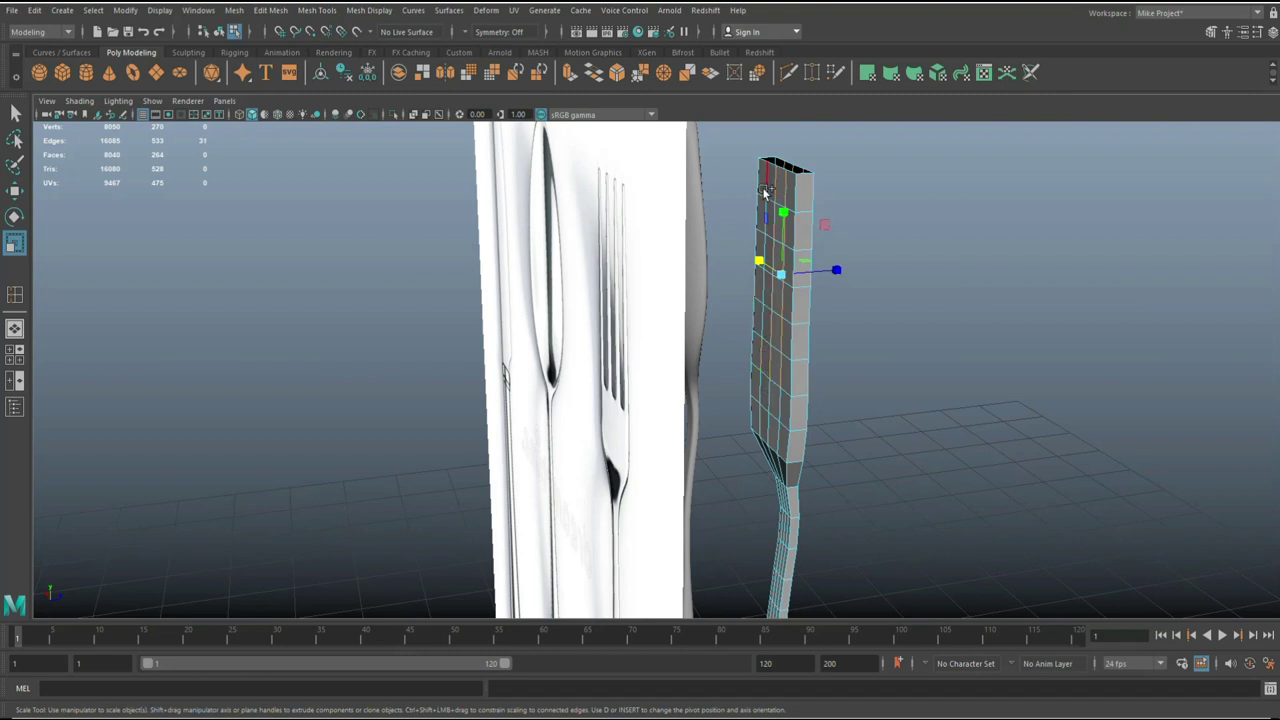
{"action": "left_click_drag", "start_coordinate": [975, 366], "coordinate": [869, 437], "text": "alt"}
Step: Bevel the selected vertical edges with a fraction of 0.5 and one segment to outline the three tine gaps
{"action": "left_click", "coordinate": [27, 352]}
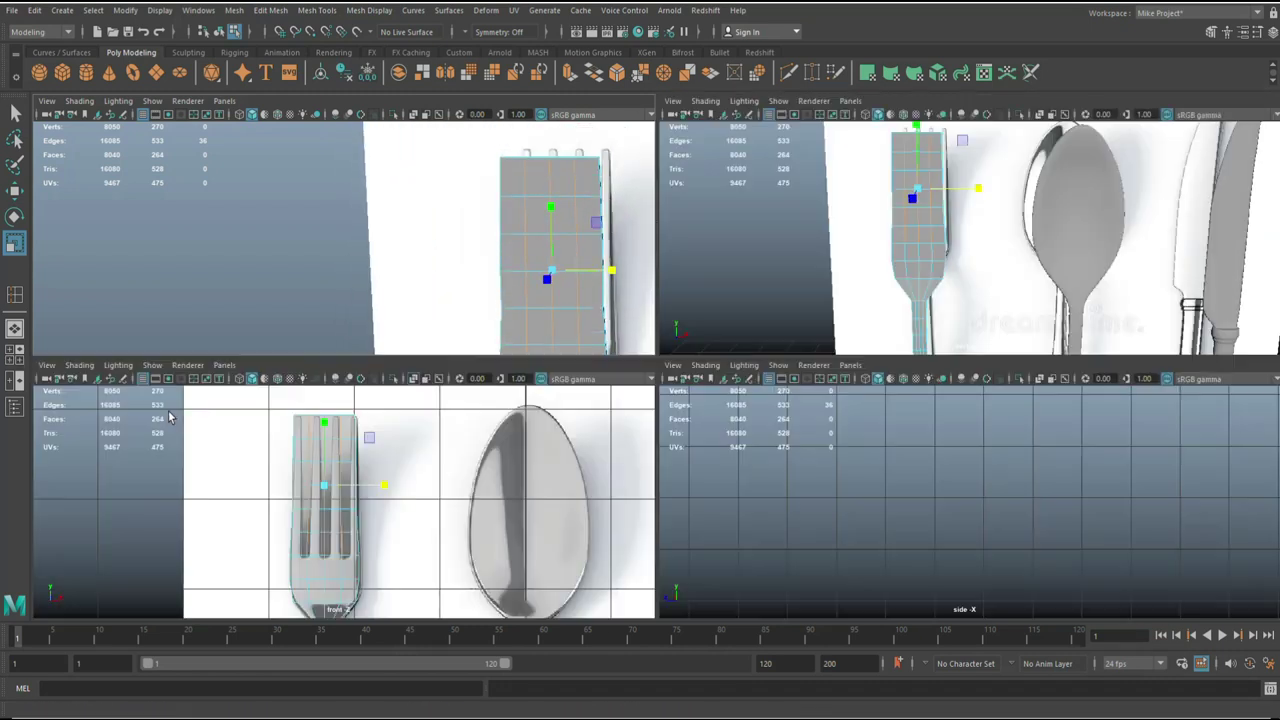
{"action": "key", "text": "space"}
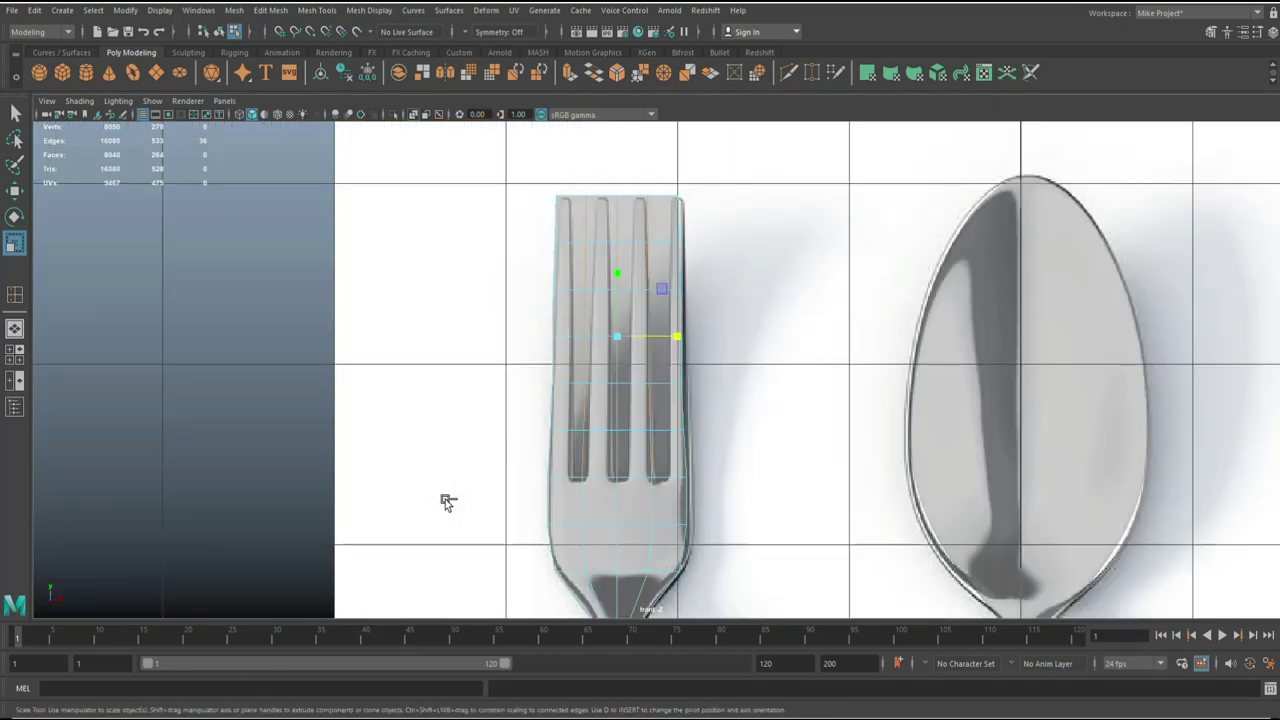
{"action": "key", "text": "ctrl+b"}
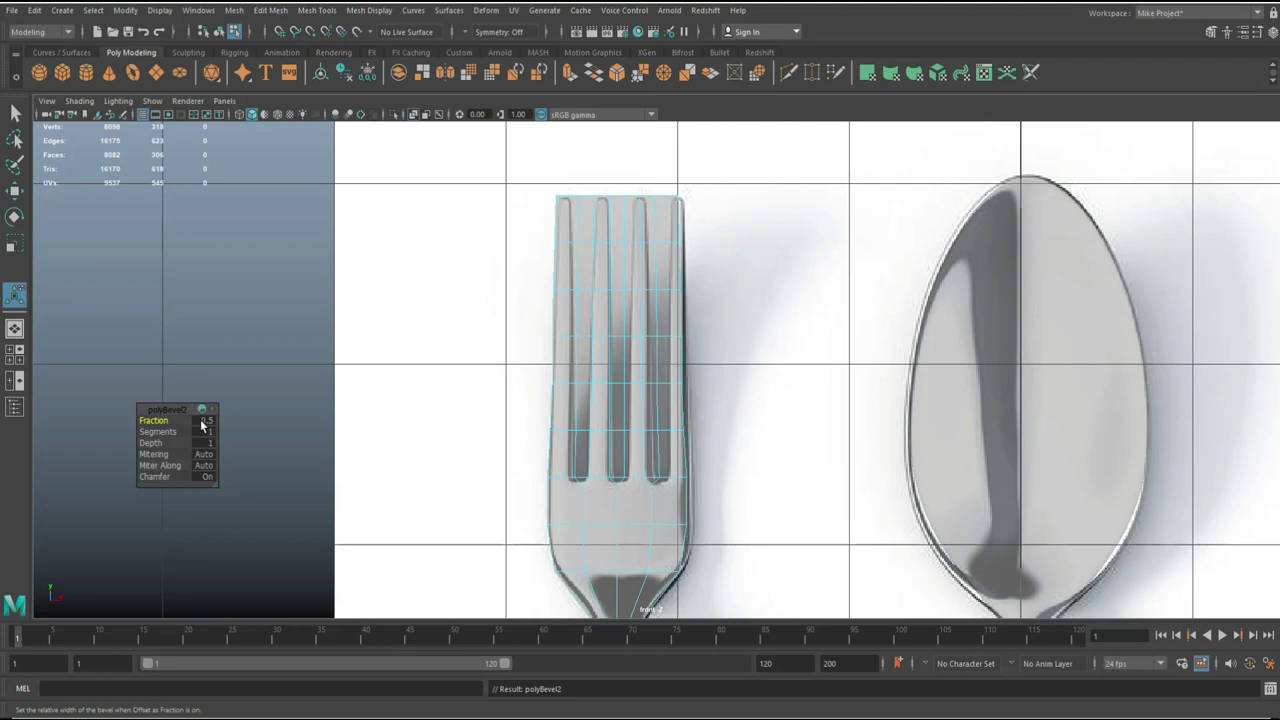
Step: Delete the three front face strips between the beveled edges, from the tips down to the base of the tine gaps
{"action": "scroll", "coordinate": [609, 388], "scroll_direction": "up", "scroll_amount": 1}
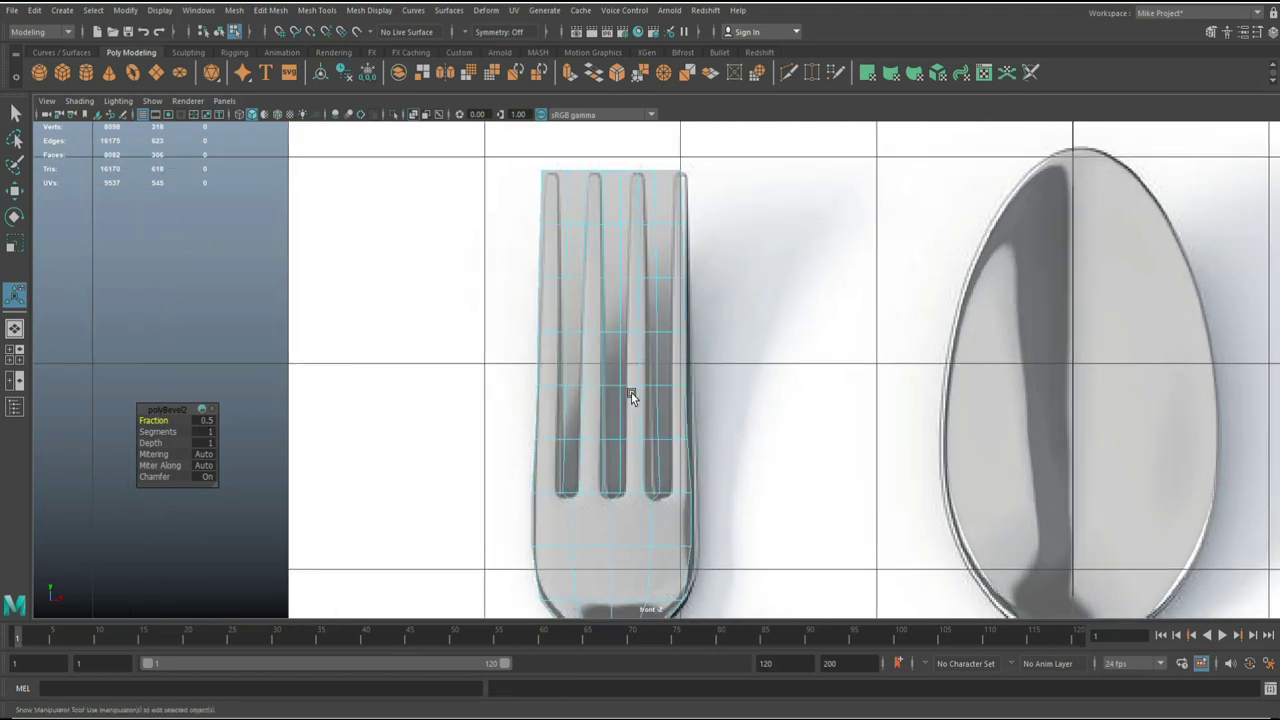
{"action": "scroll", "coordinate": [636, 393], "scroll_direction": "up", "scroll_amount": 1}
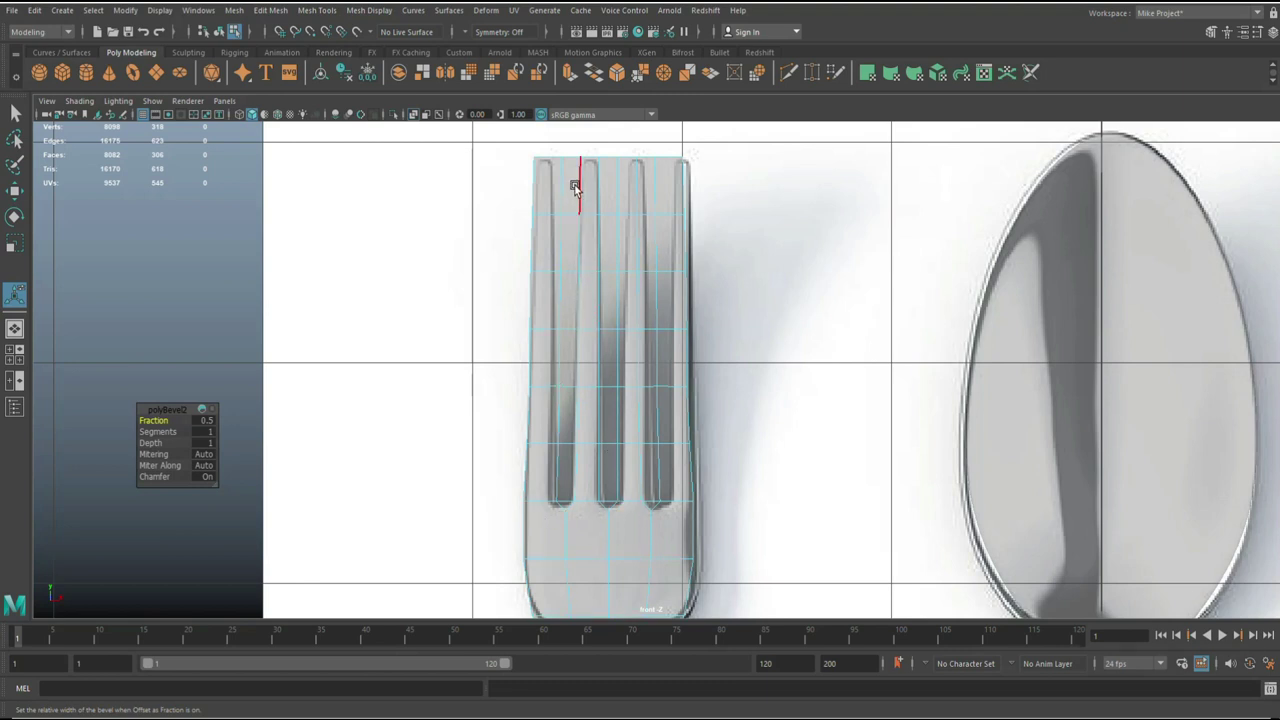
{"action": "right_click_drag", "start_coordinate": [576, 188], "coordinate": [579, 236]}
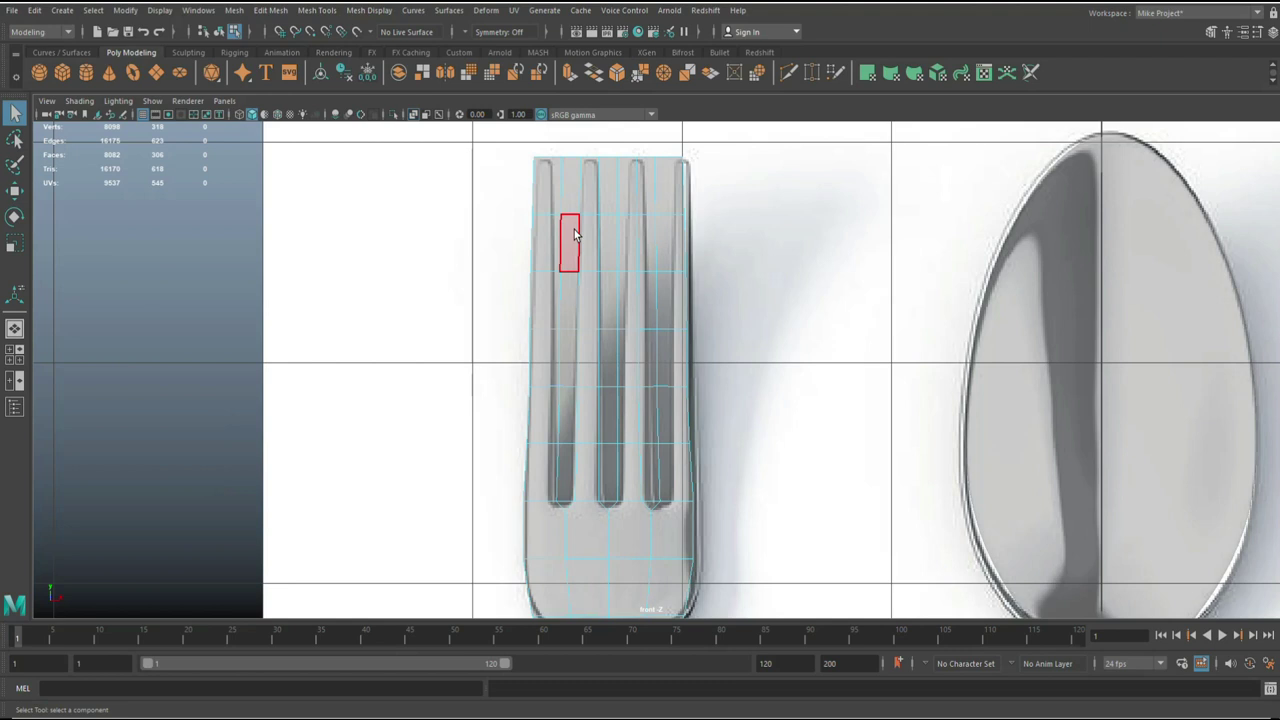
{"action": "left_click", "coordinate": [573, 194]}
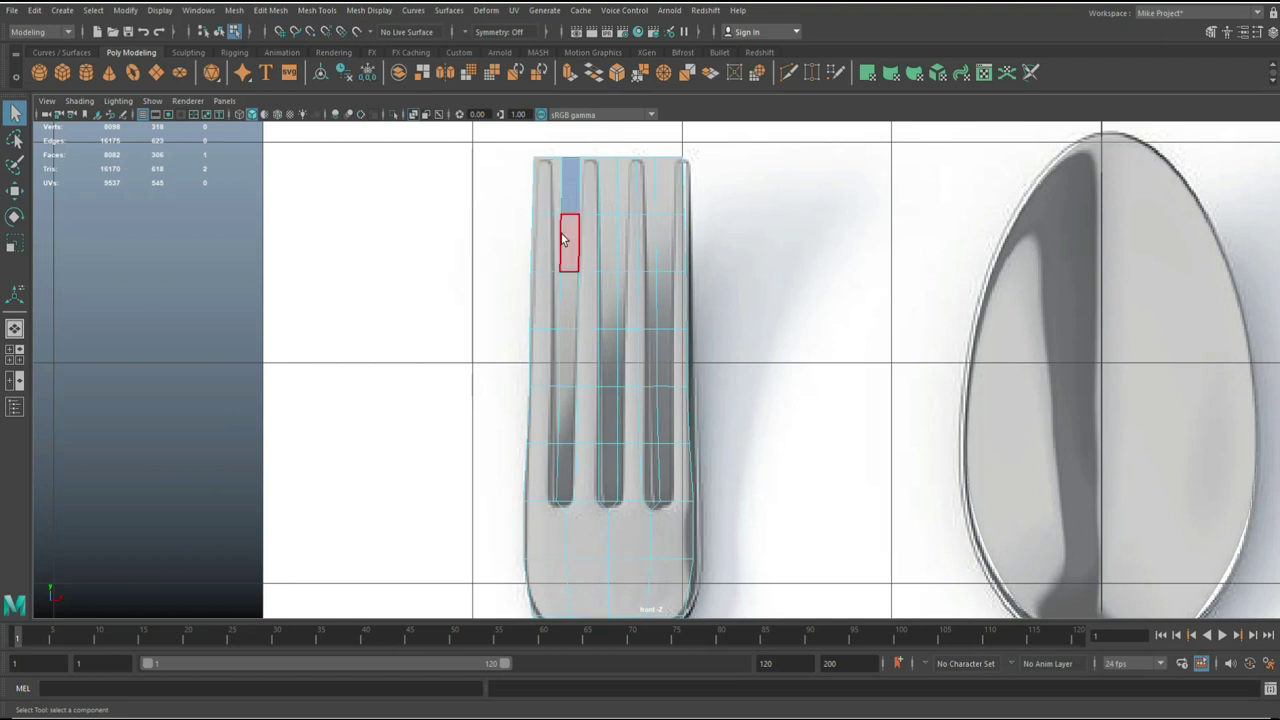
{"action": "double_click", "coordinate": [574, 487], "text": "shift"}
{"action": "left_click", "coordinate": [604, 190], "text": "shift"}
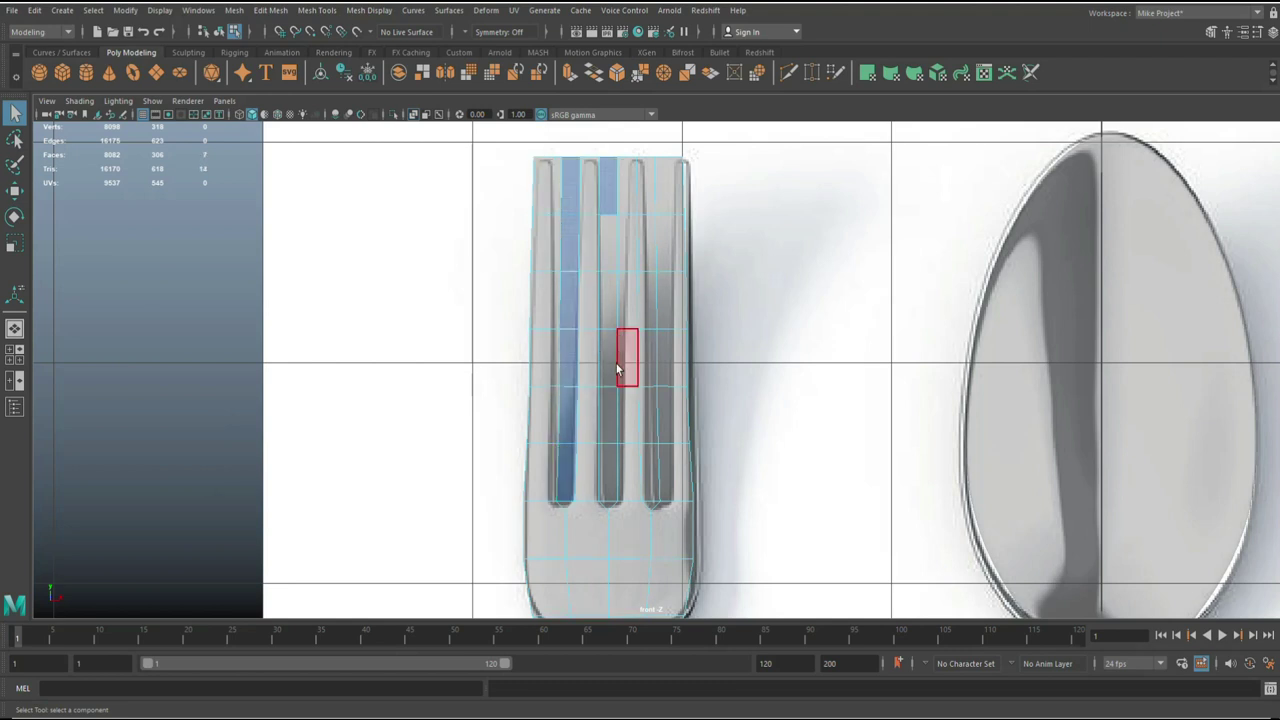
{"action": "double_click", "coordinate": [610, 467], "text": "shift"}
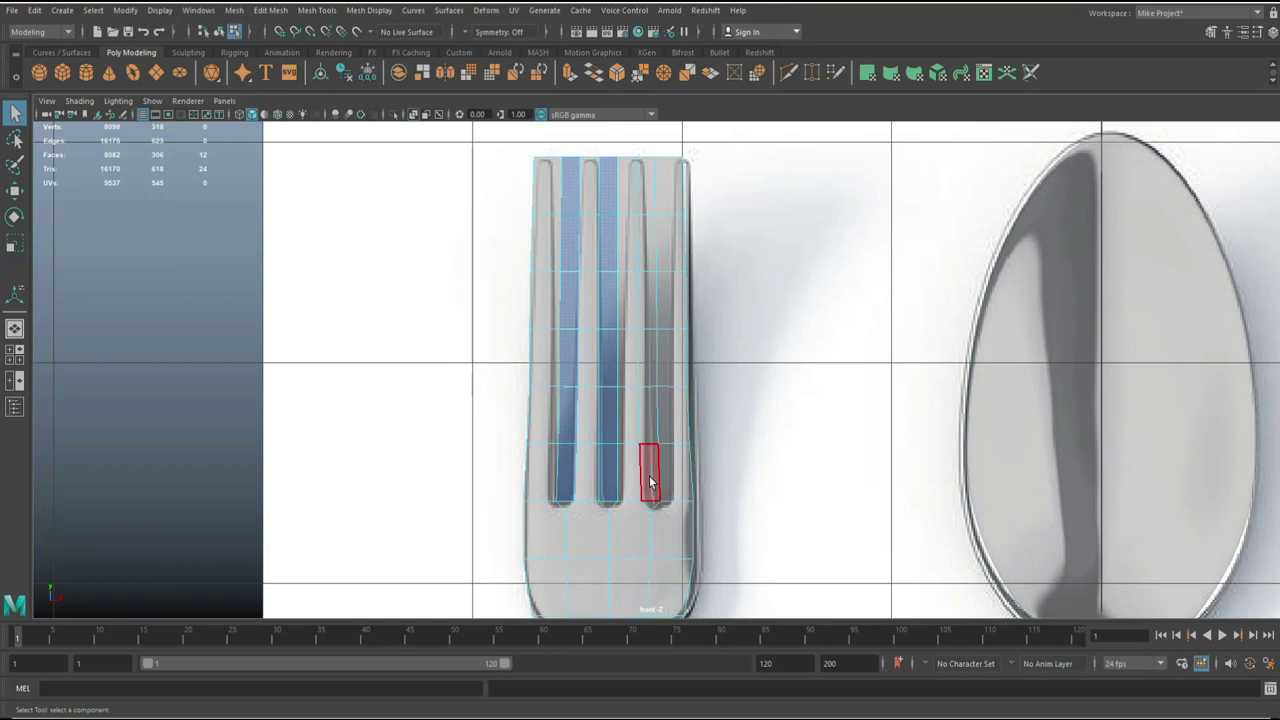
{"action": "left_click", "coordinate": [644, 195], "text": "shift"}
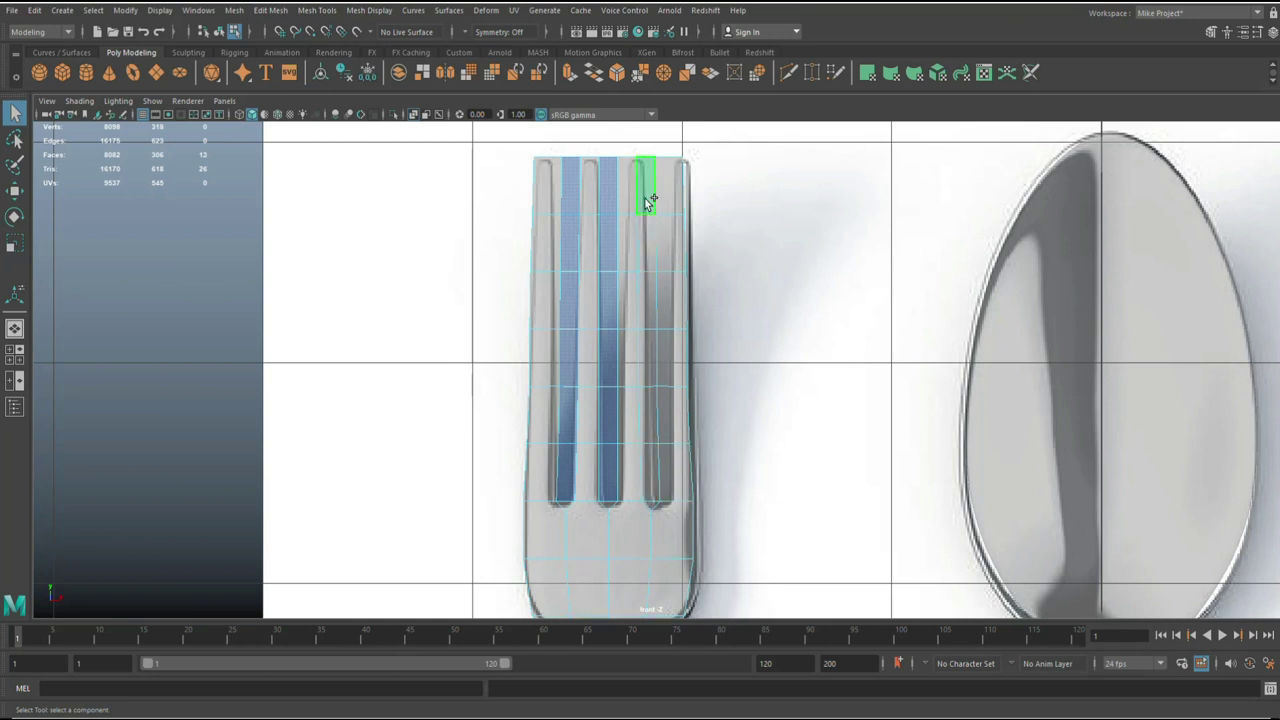
{"action": "double_click", "coordinate": [651, 487], "text": "shift"}
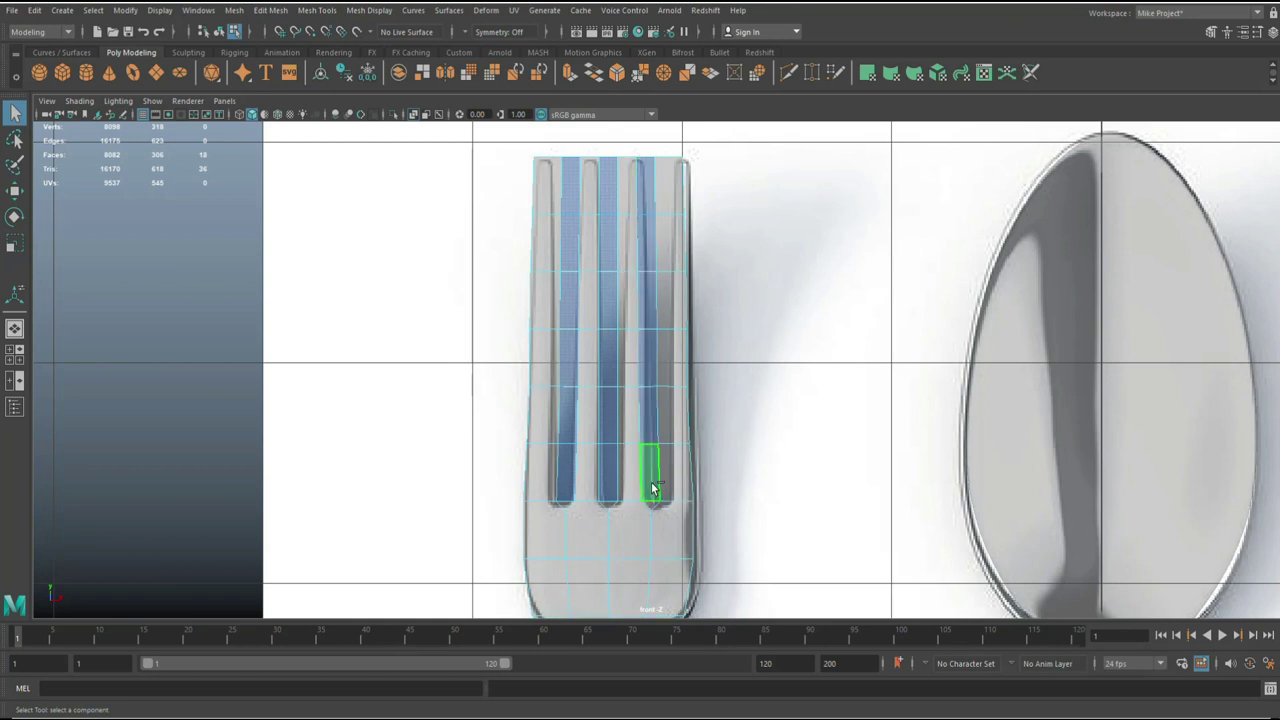
{"action": "key", "text": "Delete"}
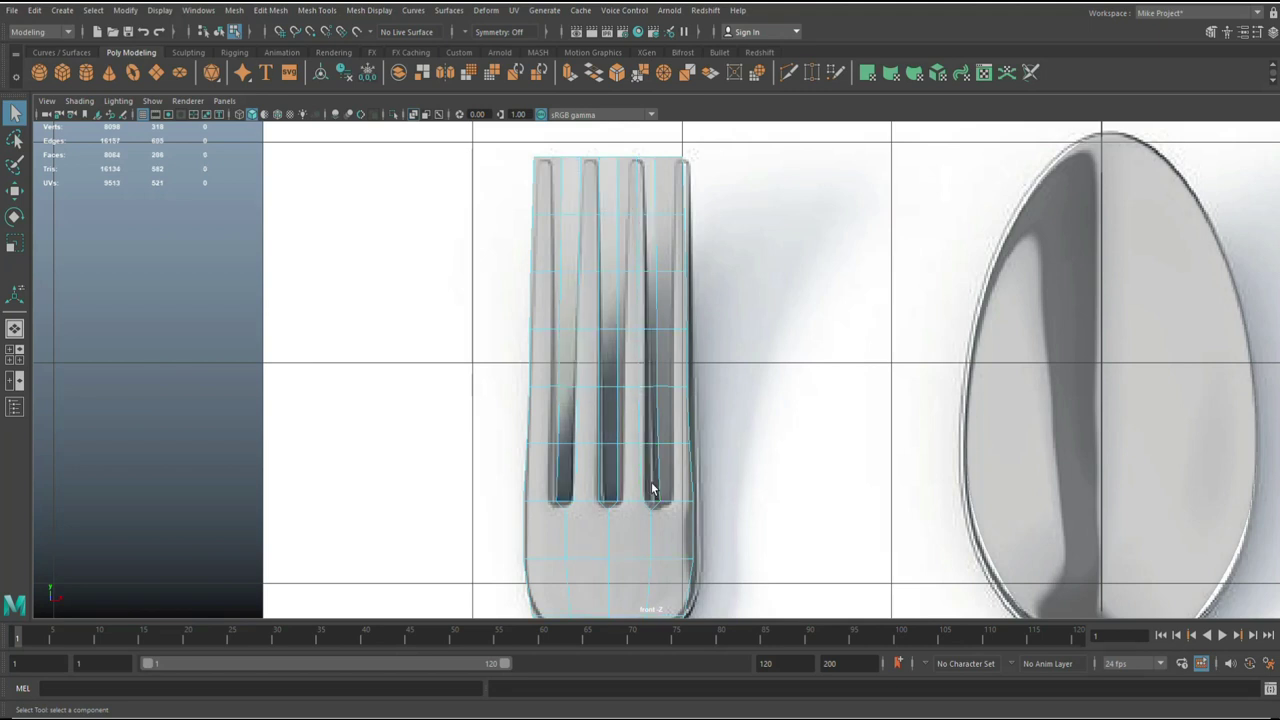
Step: Delete the three matching back face strips so the gaps between the tines are open right through
{"action": "left_click", "coordinate": [571, 192]}
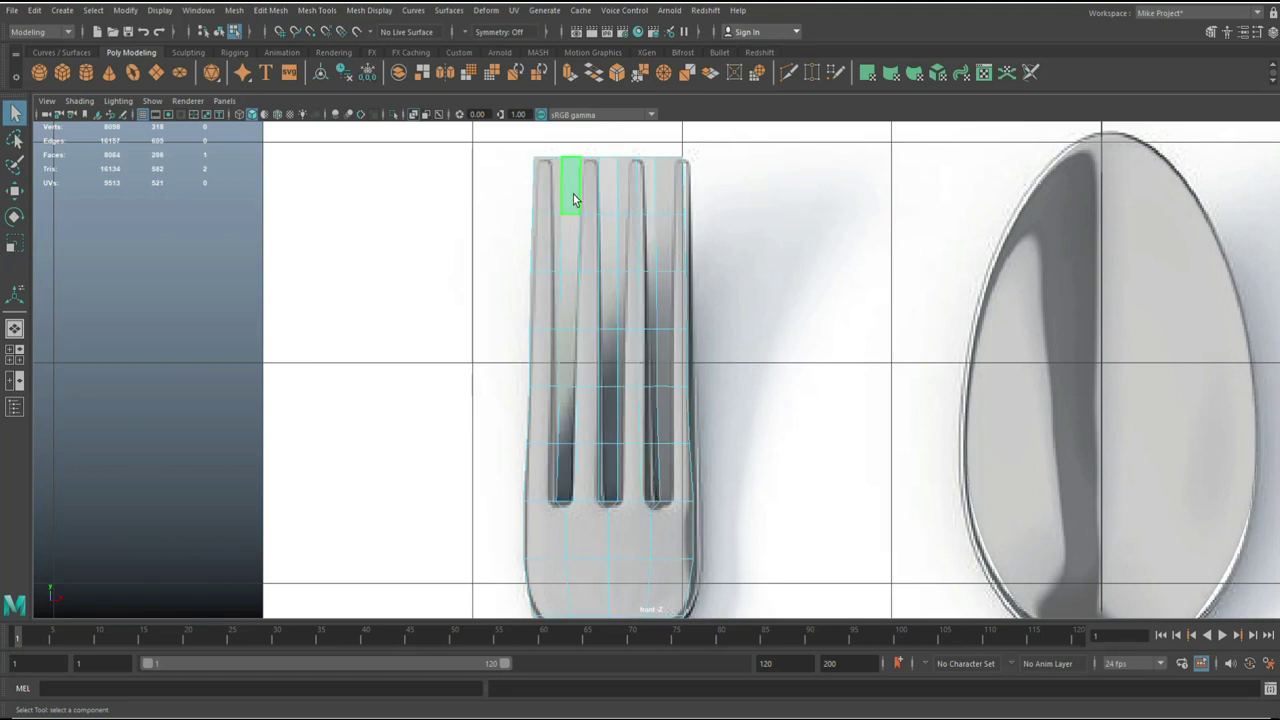
{"action": "double_click", "coordinate": [567, 465], "text": "shift"}
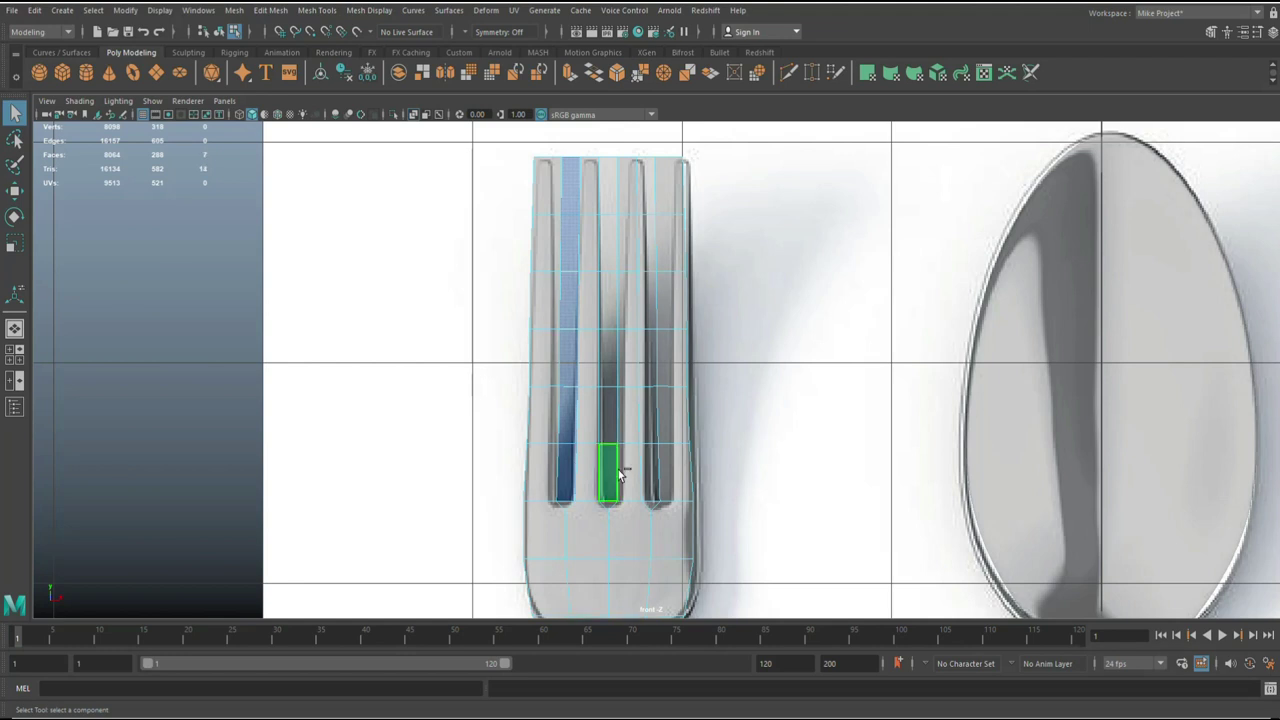
{"action": "double_click", "coordinate": [612, 193], "text": "shift"}
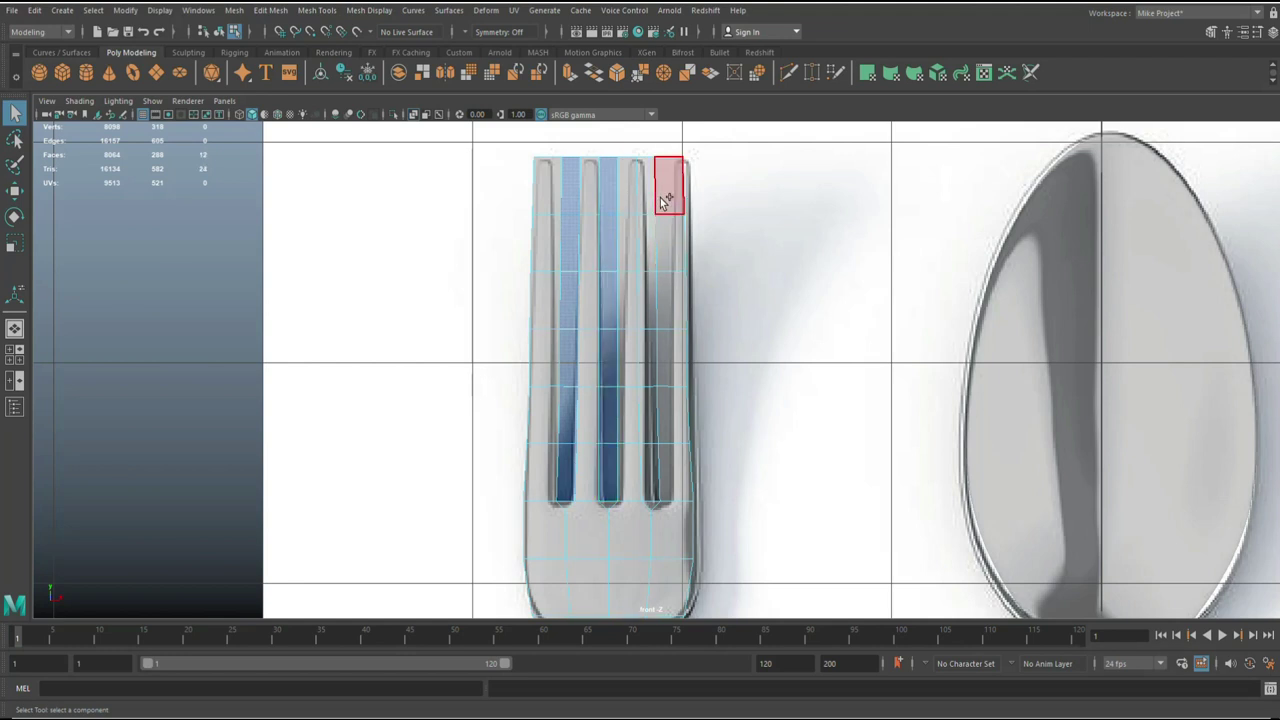
{"action": "double_click", "coordinate": [650, 456], "text": "shift"}
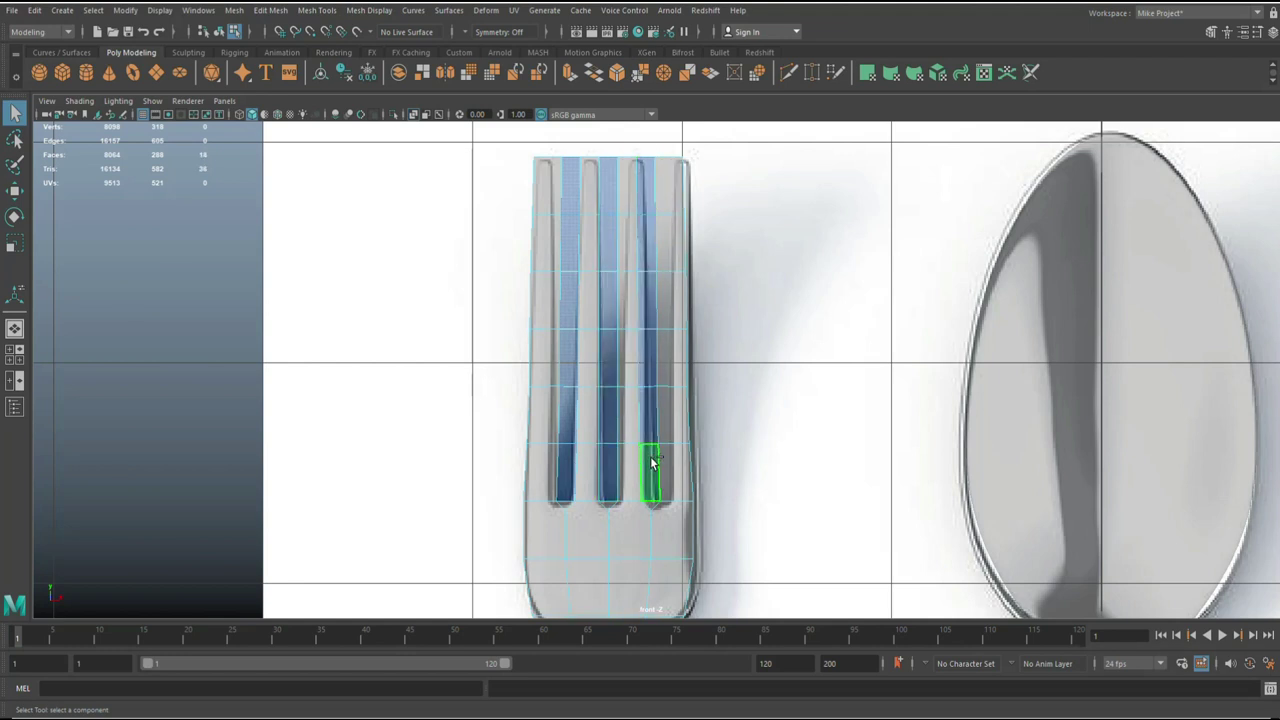
{"action": "key", "text": "Delete"}
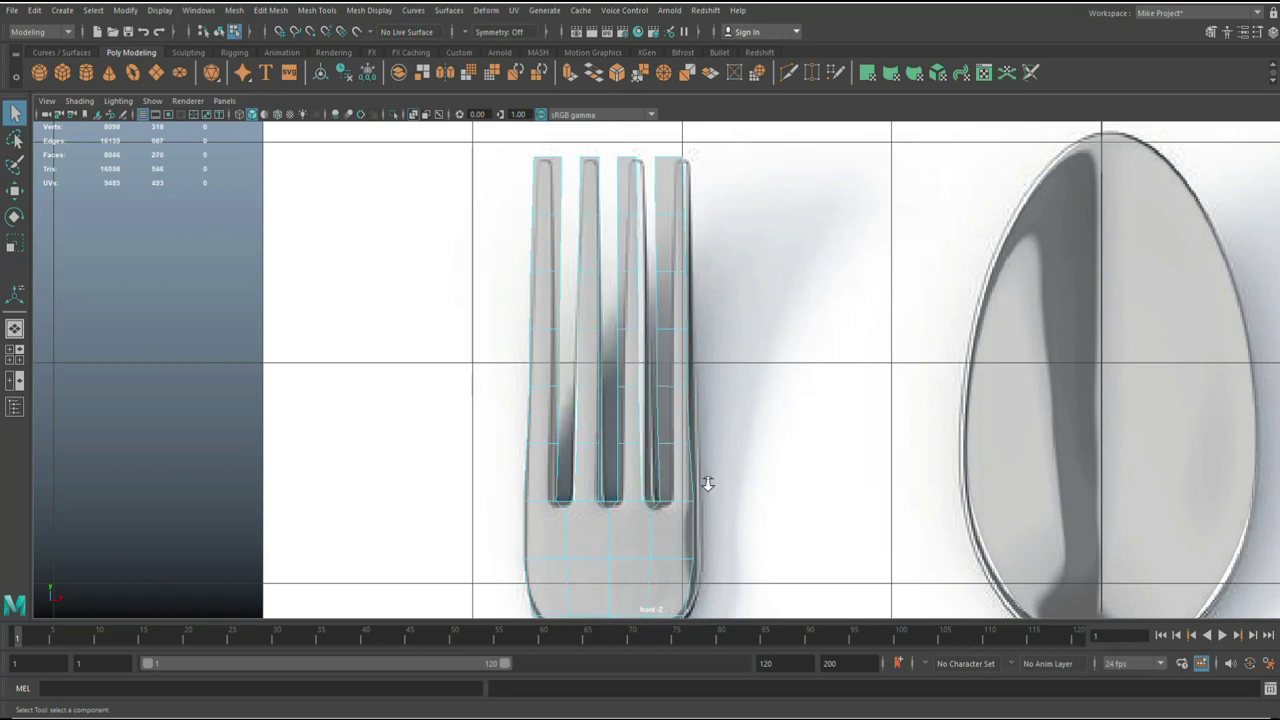
Step: Scale the inner vertices of the two outer tines outward horizontally at the tips and on the second row to match the reference
{"action": "scroll", "coordinate": [707, 482], "scroll_direction": "up", "scroll_amount": 2}
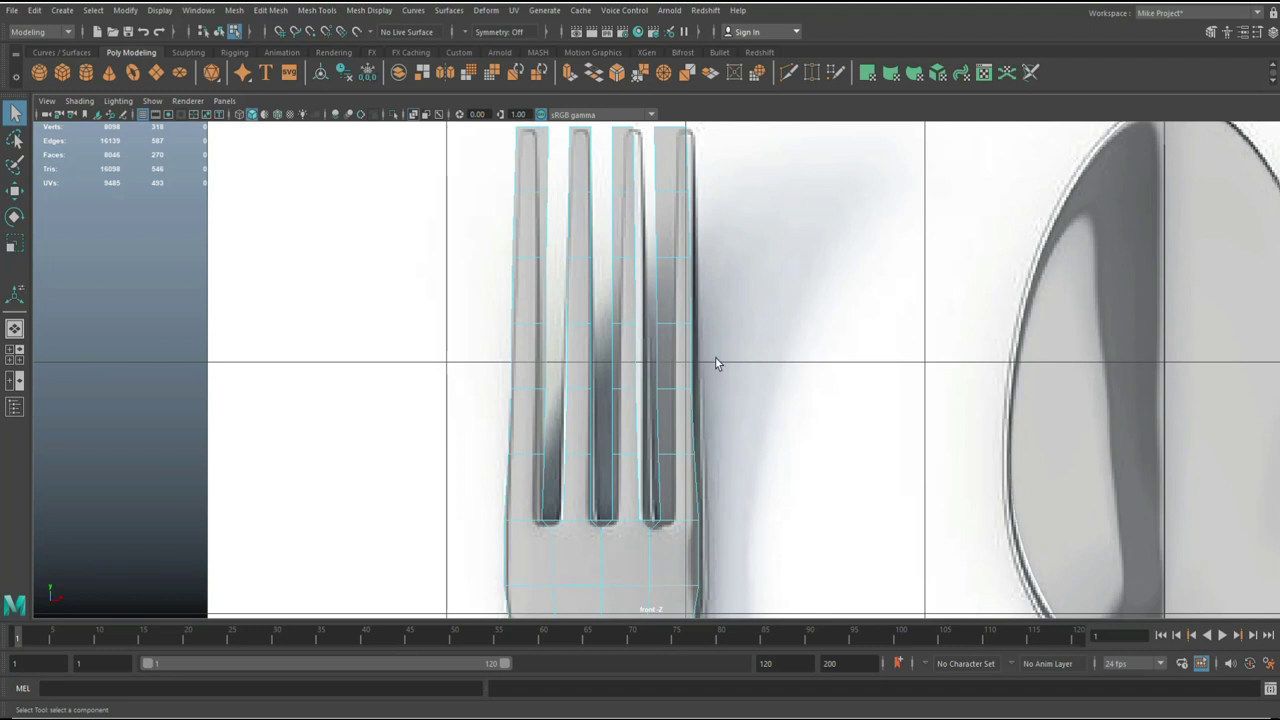
{"action": "middle_click_drag", "start_coordinate": [706, 300], "coordinate": [711, 439], "text": "alt"}
{"action": "scroll", "coordinate": [711, 439], "scroll_direction": "down", "scroll_amount": 4}
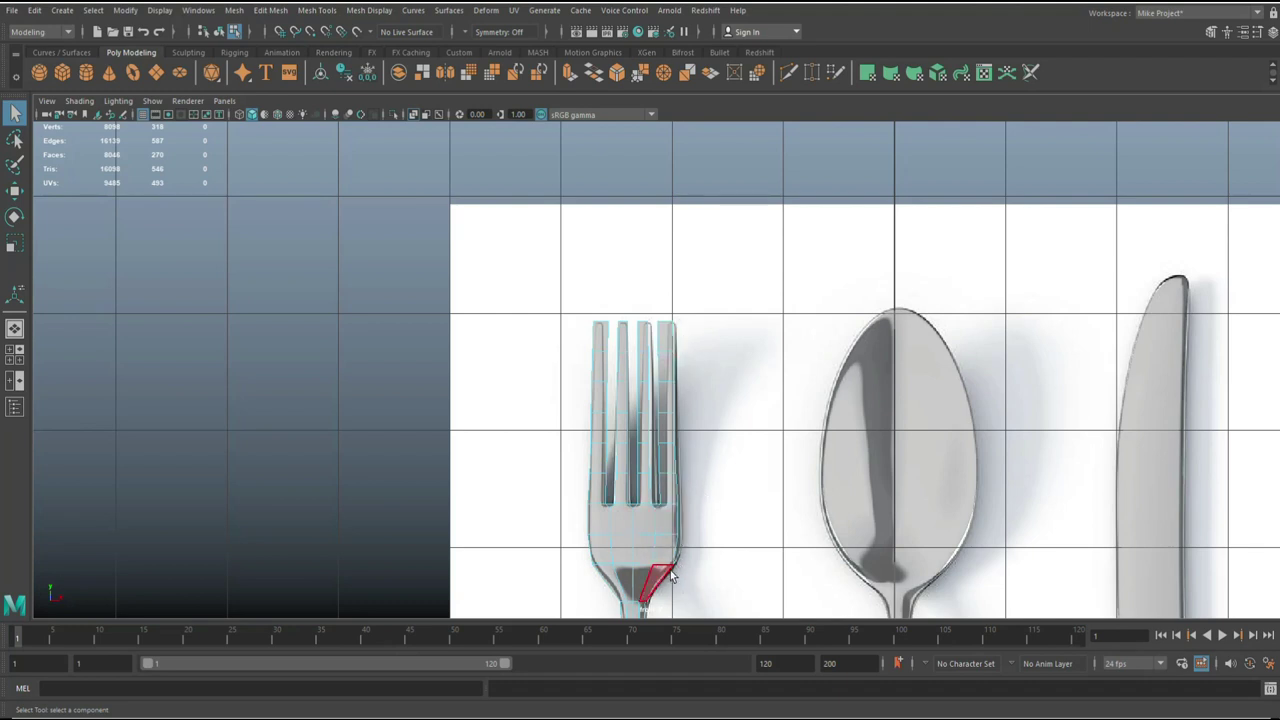
{"action": "scroll", "coordinate": [669, 571], "scroll_direction": "up", "scroll_amount": 2}
{"action": "scroll", "coordinate": [646, 570], "scroll_direction": "down", "scroll_amount": 2}
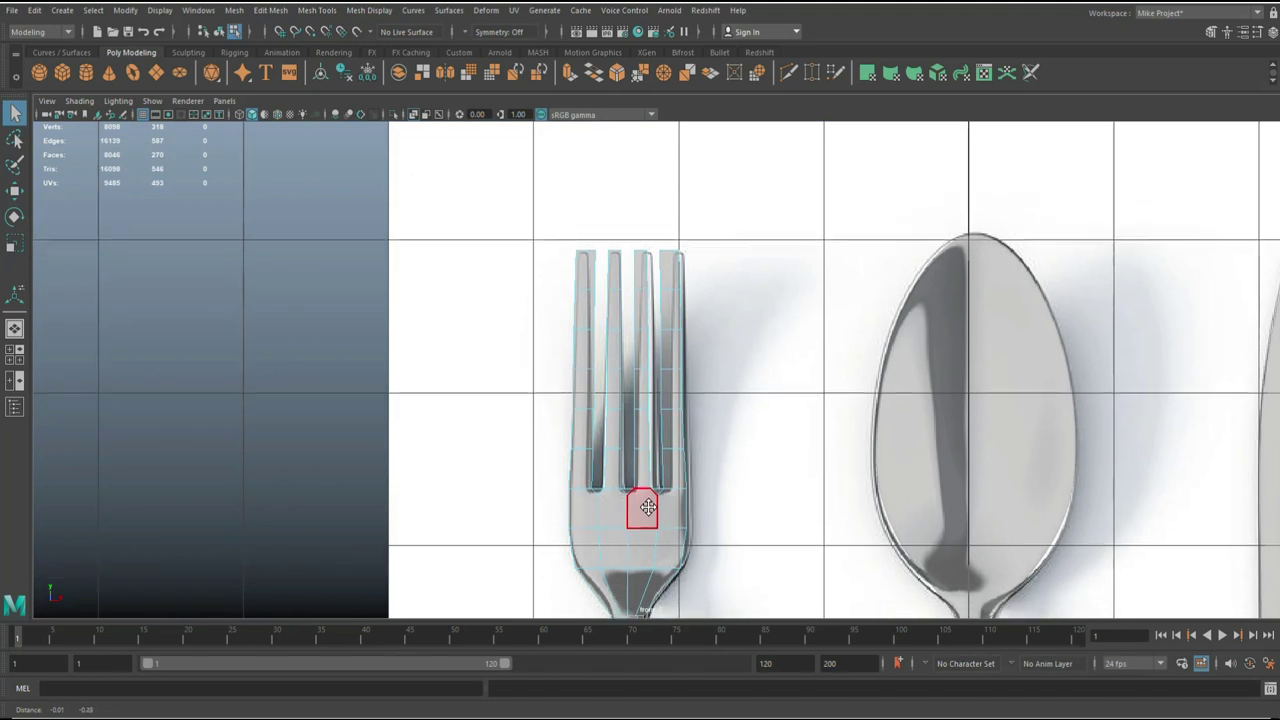
{"action": "scroll", "coordinate": [641, 534], "scroll_direction": "up", "scroll_amount": 3}
{"action": "scroll", "coordinate": [641, 533], "scroll_direction": "up", "scroll_amount": 2}
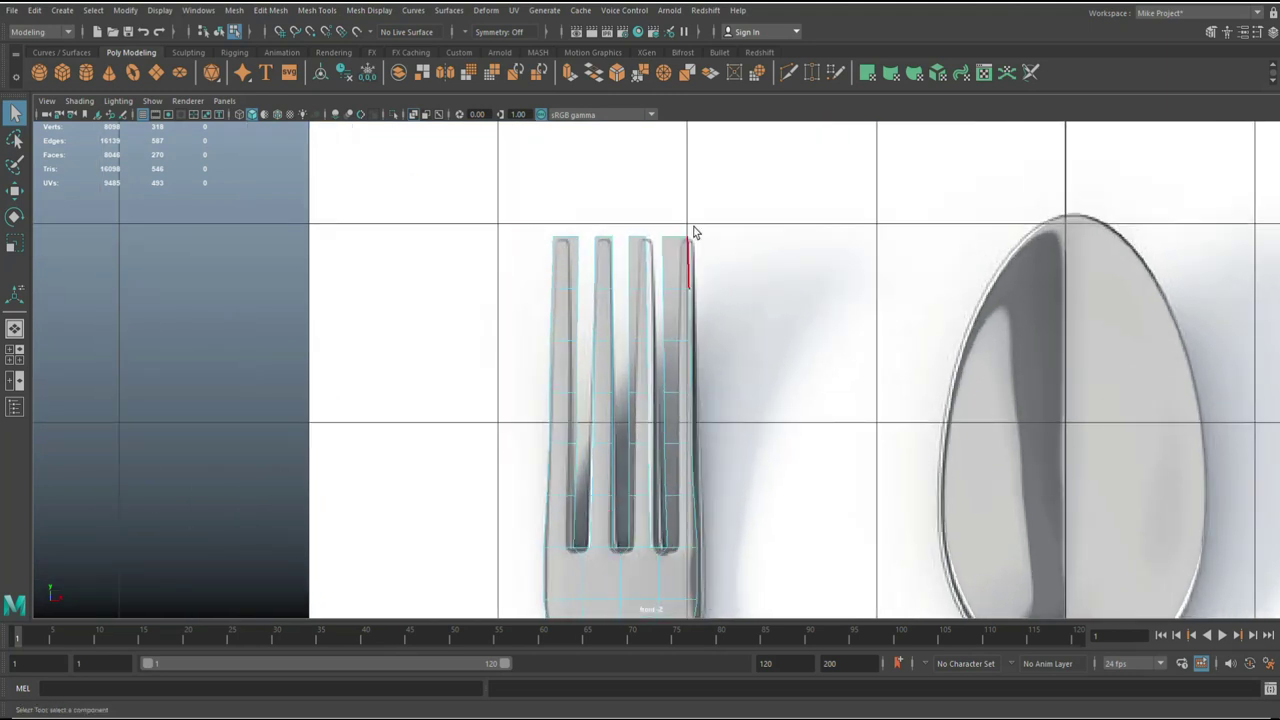
{"action": "right_click", "coordinate": [595, 509]}
{"action": "right_click_drag", "start_coordinate": [535, 352], "coordinate": [536, 352]}
{"action": "key", "text": "r"}
{"action": "left_click_drag", "start_coordinate": [687, 238], "coordinate": [697, 246]}
{"action": "left_click_drag", "start_coordinate": [585, 281], "coordinate": [571, 299]}
{"action": "left_click_drag", "start_coordinate": [656, 282], "coordinate": [689, 293], "text": "shift"}
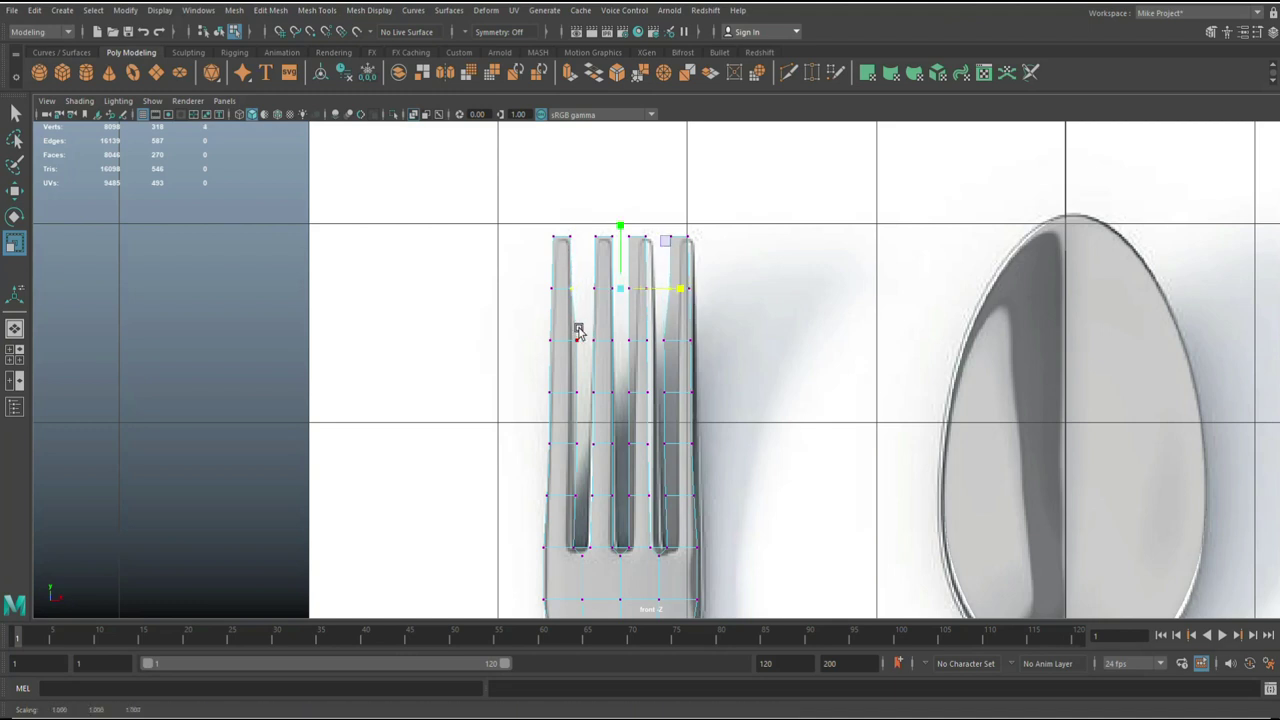
Step: Scale the inner vertices of the two outer tines outward horizontally on the third and fourth rows from the tips
{"action": "left_click_drag", "start_coordinate": [583, 325], "coordinate": [566, 358]}
{"action": "left_click_drag", "start_coordinate": [659, 329], "coordinate": [690, 344], "text": "shift"}
{"action": "left_click_drag", "start_coordinate": [584, 377], "coordinate": [569, 408]}
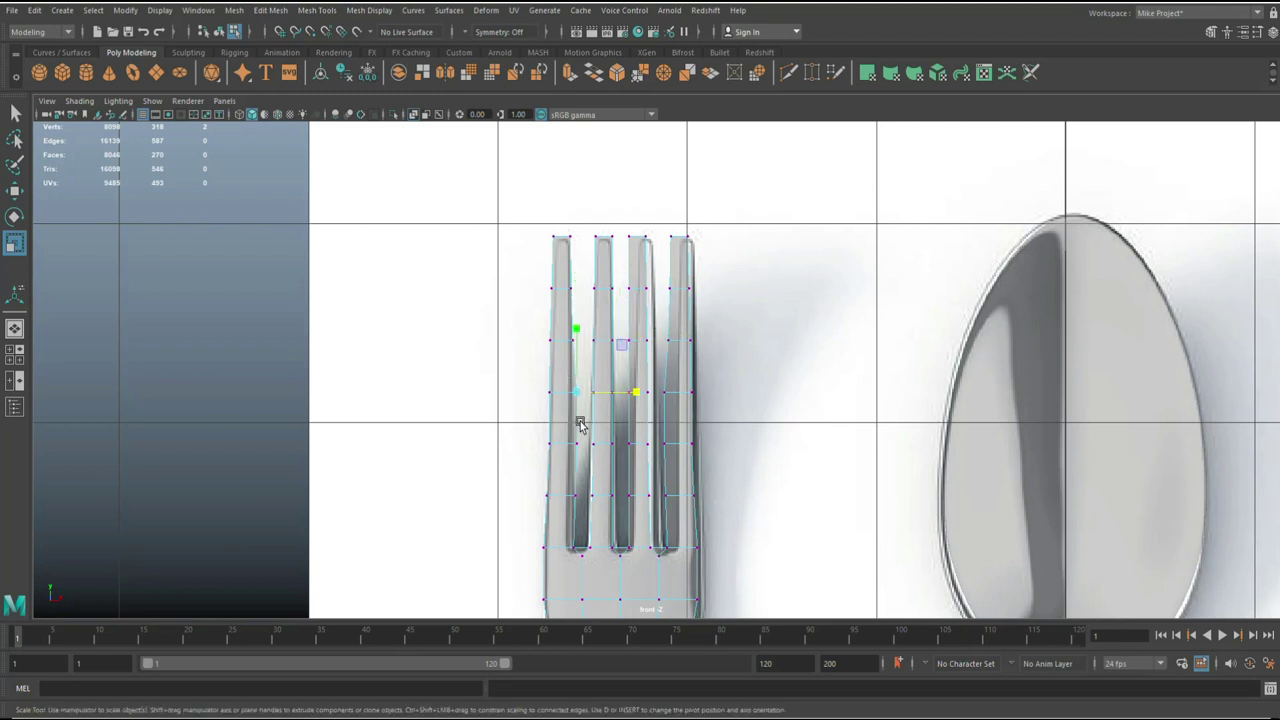
{"action": "left_click_drag", "start_coordinate": [660, 385], "coordinate": [690, 395], "text": "shift"}
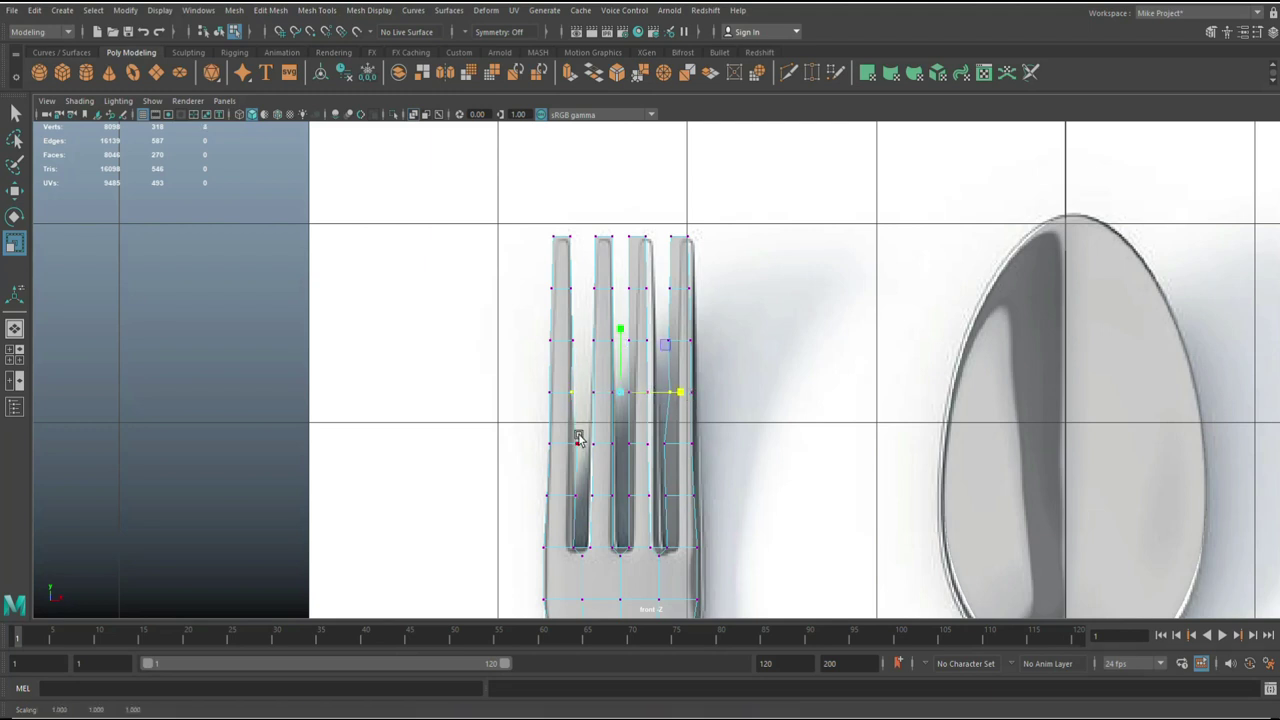
Step: Scale the inner vertices of the two outer tines outward horizontally on the fifth and sixth rows and at the gap base
{"action": "left_click", "coordinate": [577, 445]}
{"action": "left_click_drag", "start_coordinate": [660, 440], "coordinate": [697, 453], "text": "shift"}
{"action": "left_click_drag", "start_coordinate": [580, 484], "coordinate": [567, 505]}
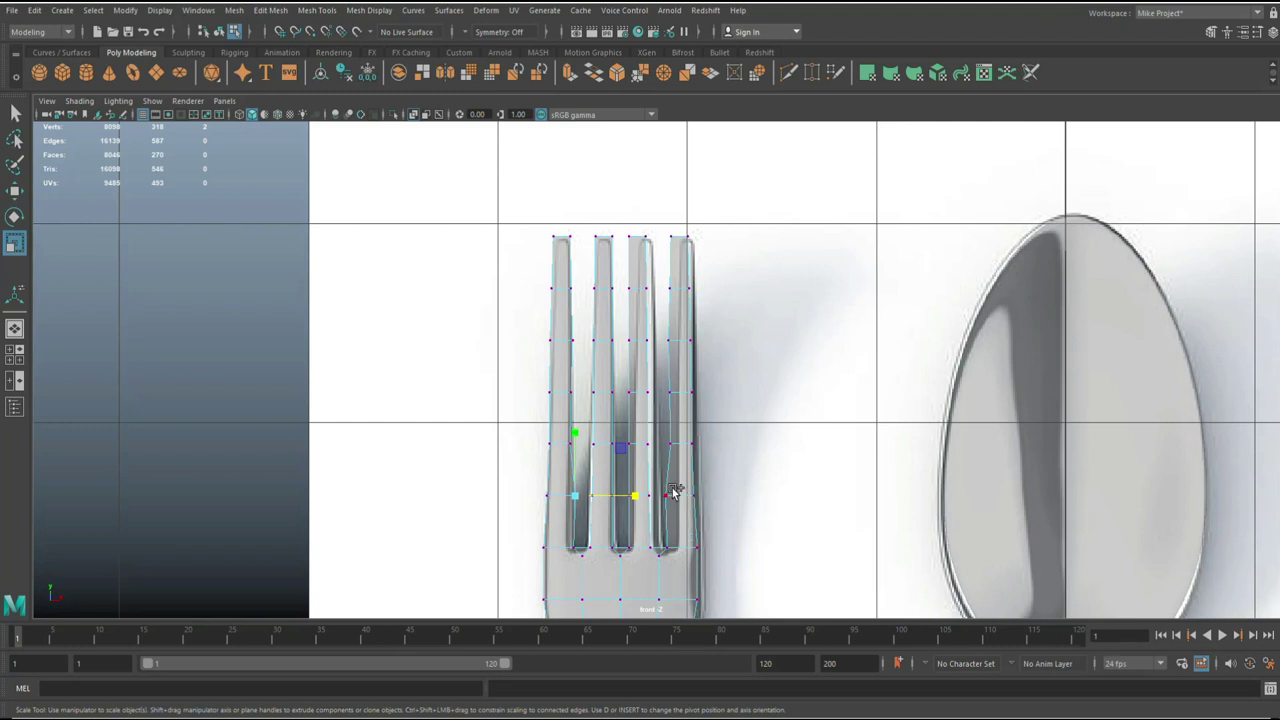
{"action": "left_click", "coordinate": [667, 495], "text": "shift"}
{"action": "left_click_drag", "start_coordinate": [679, 497], "coordinate": [686, 505]}
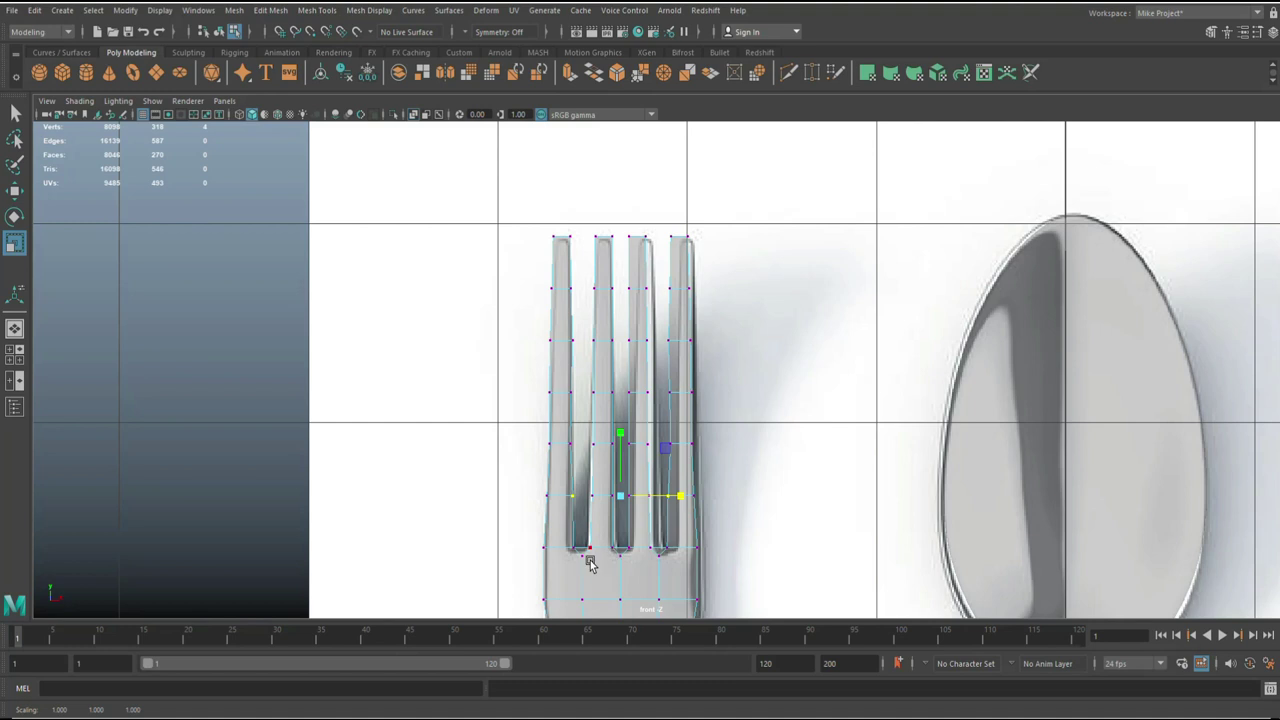
{"action": "left_click_drag", "start_coordinate": [578, 541], "coordinate": [565, 556]}
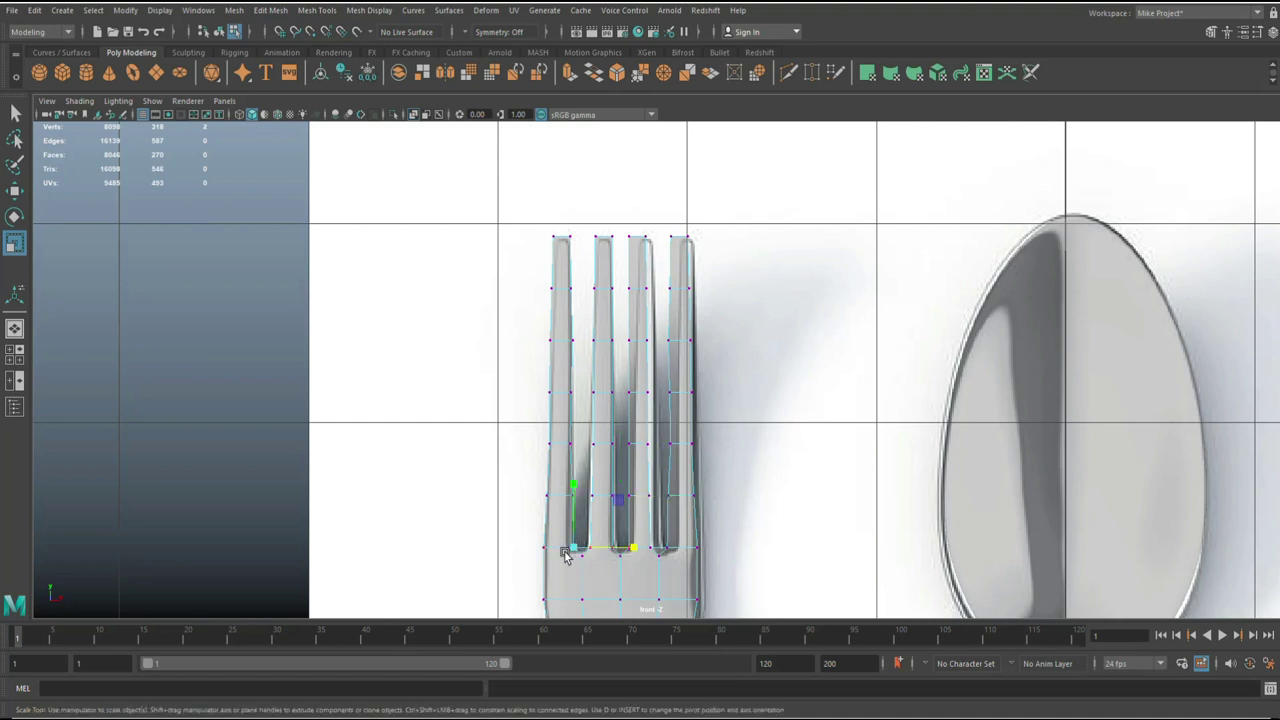
{"action": "mouse_move", "coordinate": [673, 553]}
{"action": "left_mouse_down", "text": "shift"}
{"action": "mouse_move", "coordinate": [703, 566]}
{"action": "mouse_move", "coordinate": [667, 558]}
{"action": "left_mouse_up", "text": "shift"}
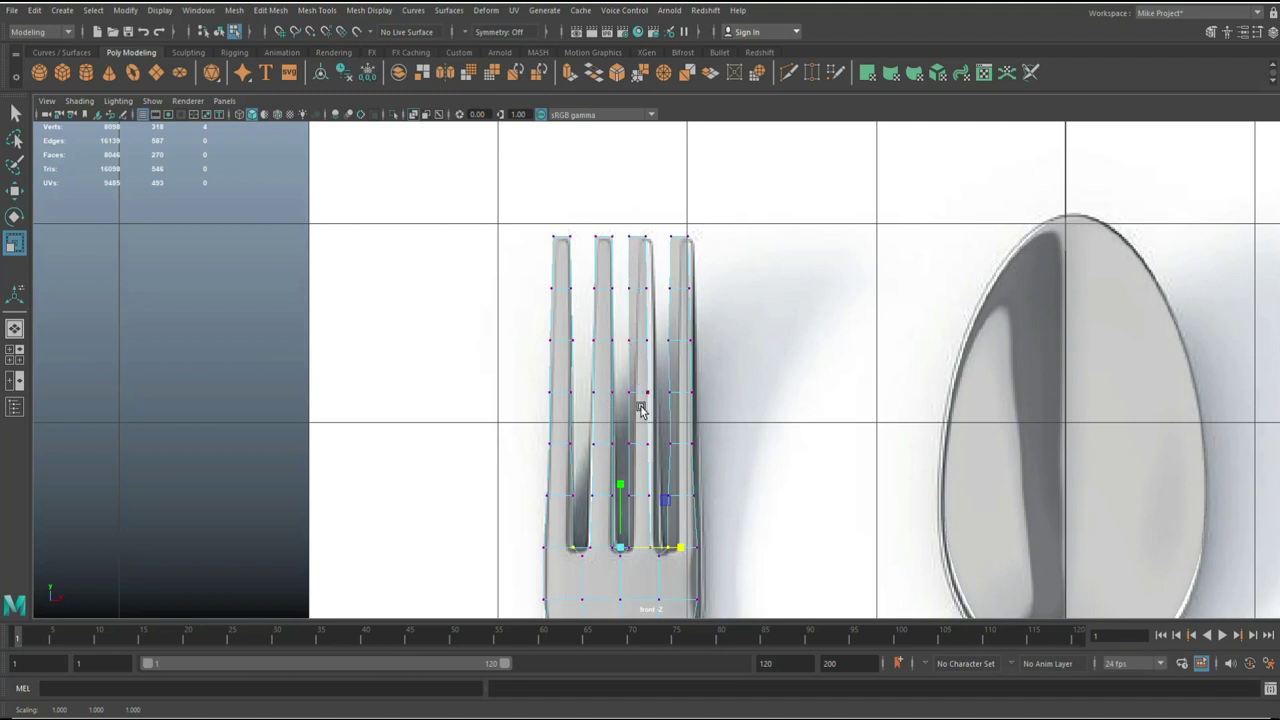
Step: Return to the perspective view, leave vertex editing and hide the reference image plane behind the cutlery
{"action": "left_click", "coordinate": [15, 354]}
{"action": "key", "text": "space"}
{"action": "left_click_drag", "start_coordinate": [866, 305], "coordinate": [644, 448], "text": "alt"}
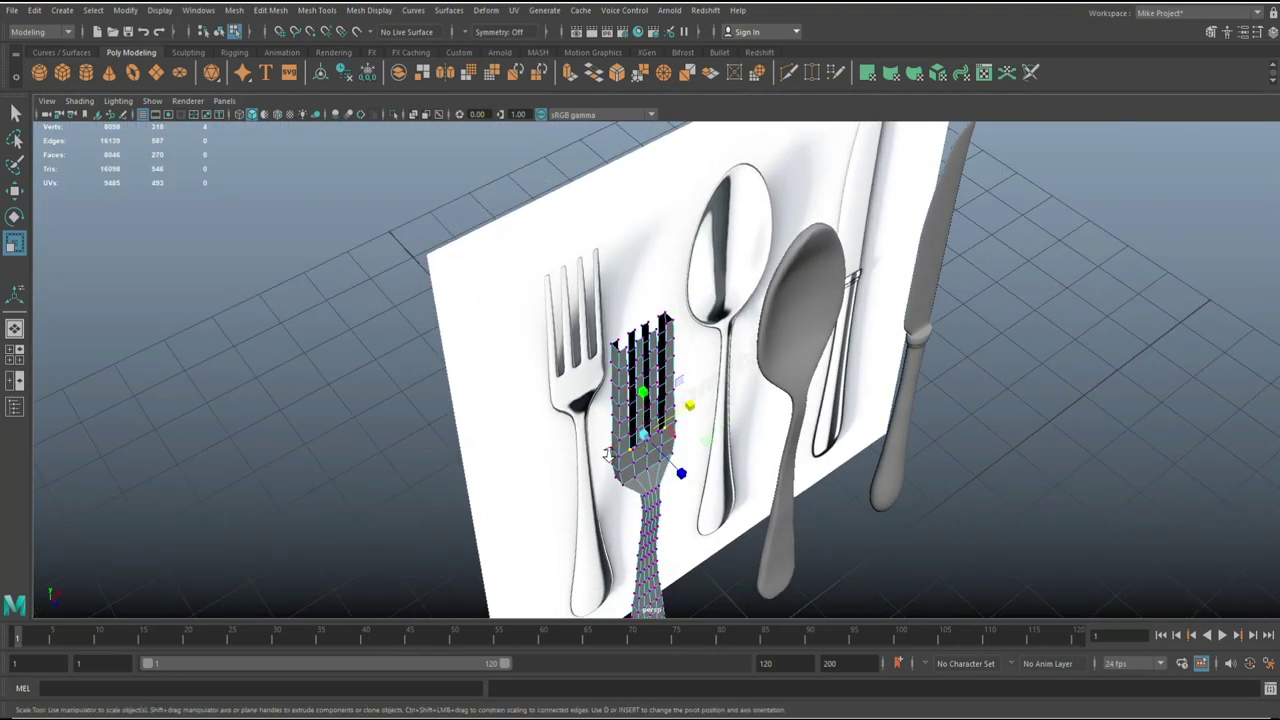
{"action": "scroll", "coordinate": [610, 457], "scroll_direction": "up", "scroll_amount": 3}
{"action": "right_click_drag", "start_coordinate": [372, 355], "coordinate": [403, 366]}
{"action": "left_click", "coordinate": [314, 336]}
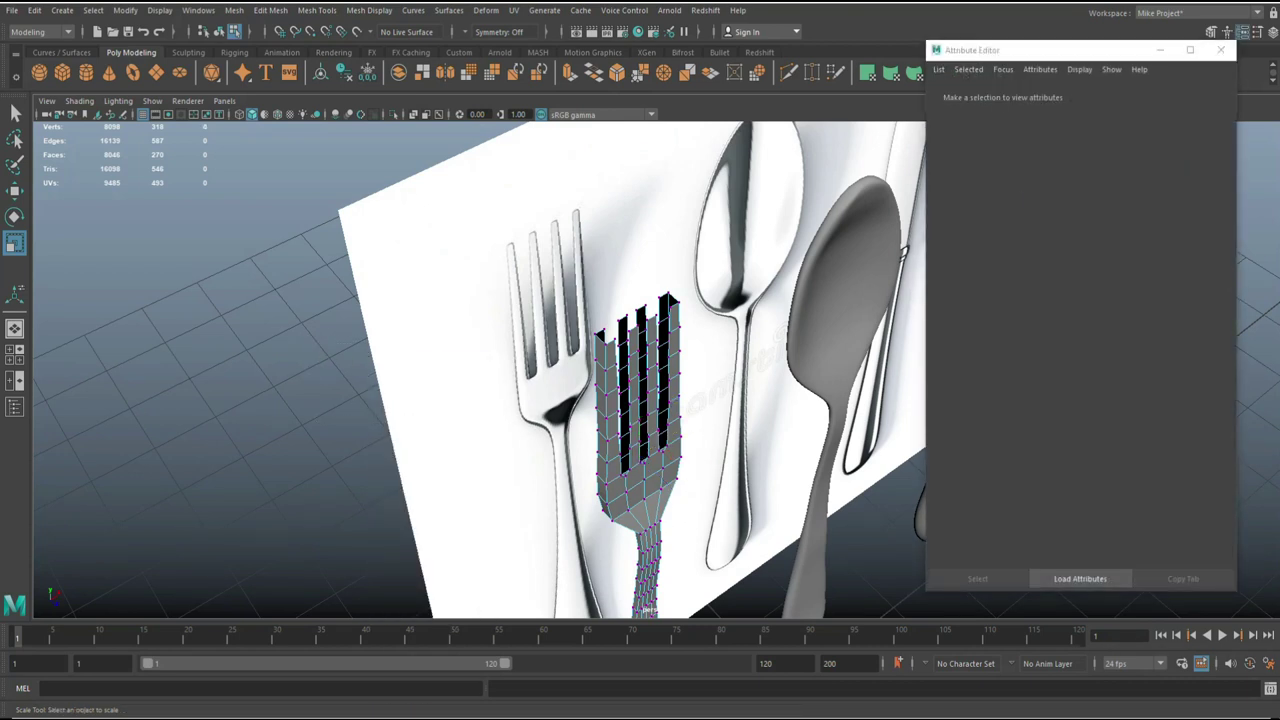
{"action": "left_click", "coordinate": [1221, 49]}
{"action": "right_click_drag", "start_coordinate": [295, 439], "coordinate": [360, 338]}
{"action": "left_click", "coordinate": [428, 529]}
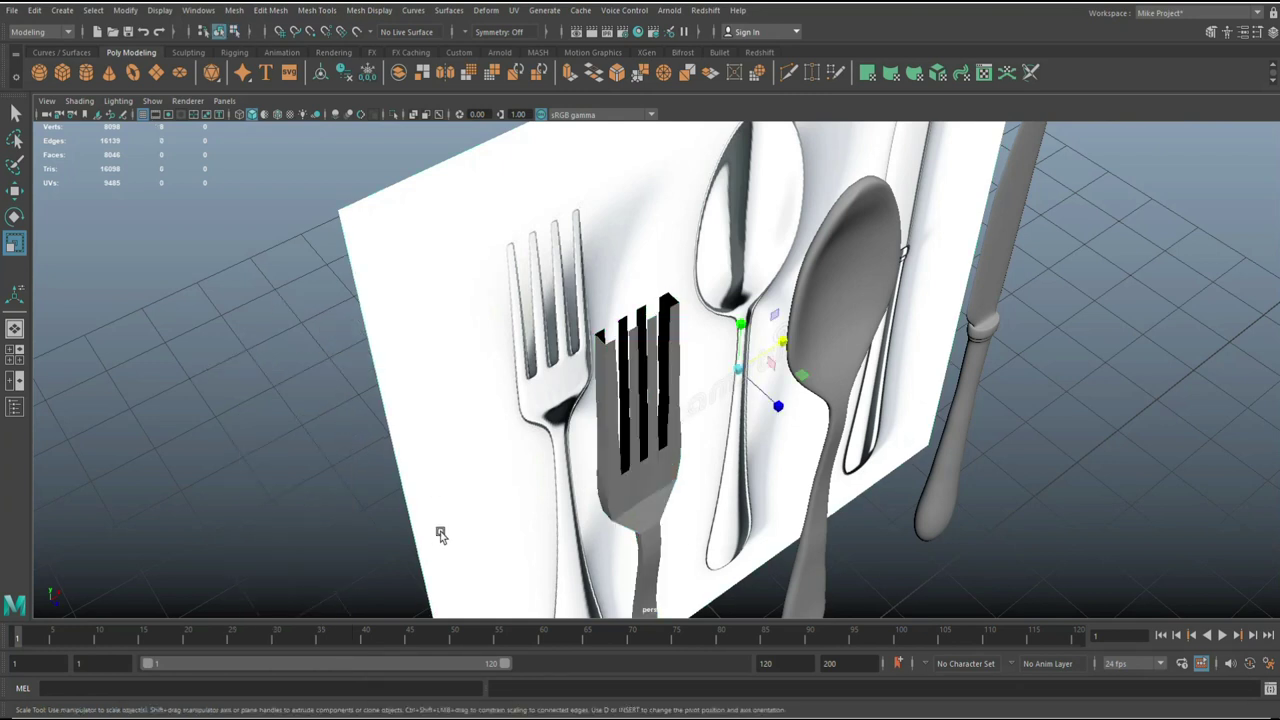
{"action": "key", "text": "h"}
Step: Bridge the front and back tip edges of both middle tines and one outer tine to cap them
{"action": "left_click_drag", "start_coordinate": [573, 344], "coordinate": [852, 432], "text": "alt"}
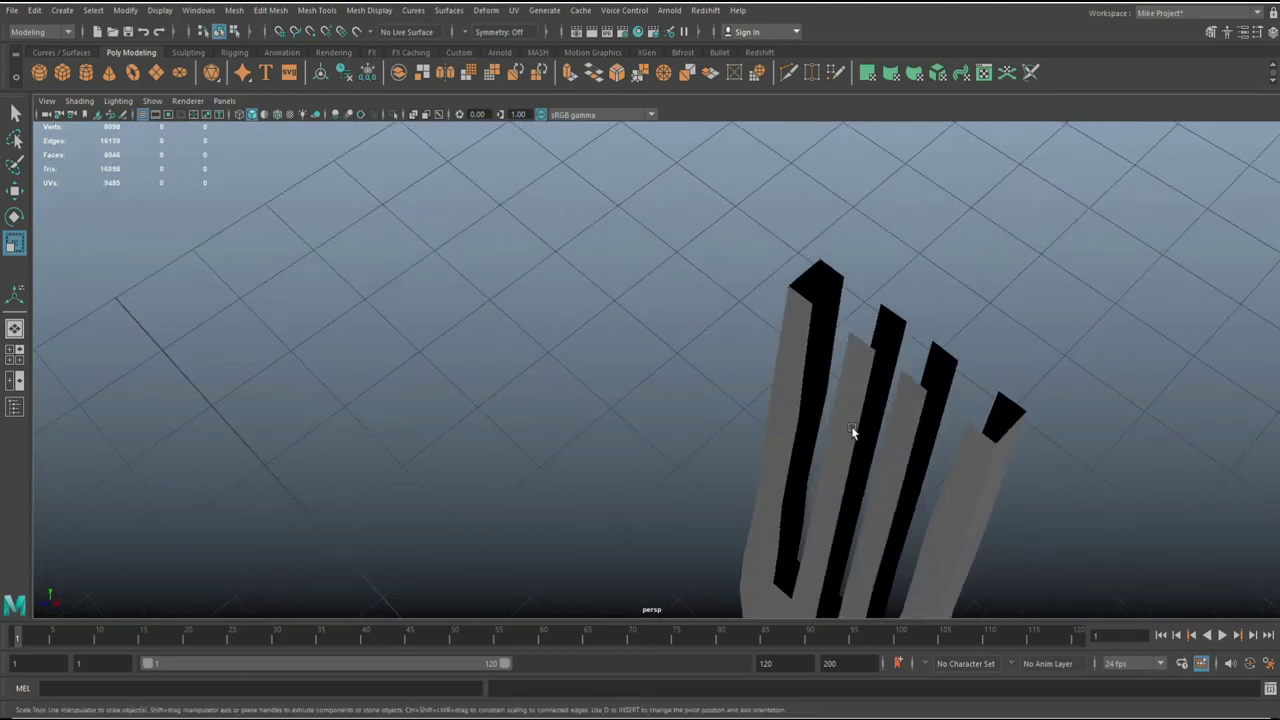
{"action": "left_click", "coordinate": [860, 354]}
{"action": "right_click_drag", "start_coordinate": [857, 358], "coordinate": [862, 305]}
{"action": "left_click", "coordinate": [868, 346]}
{"action": "left_click", "coordinate": [893, 315], "text": "shift"}
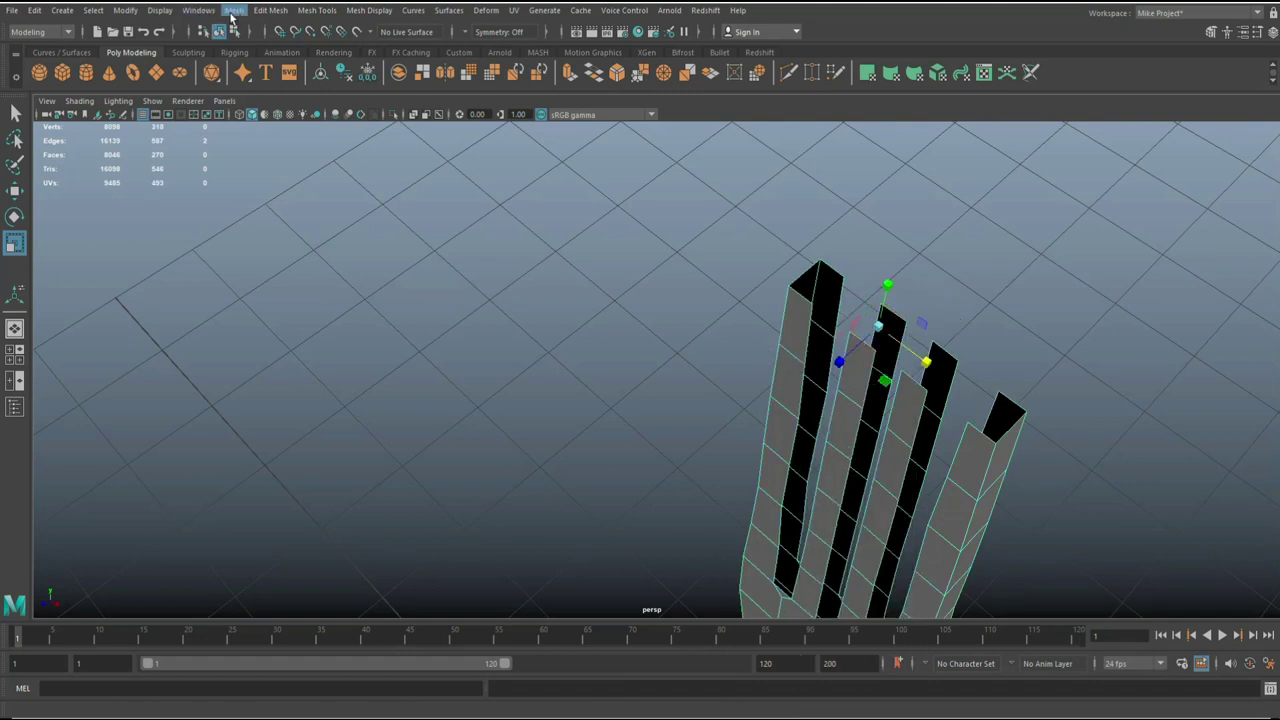
{"action": "left_click", "coordinate": [270, 10]}
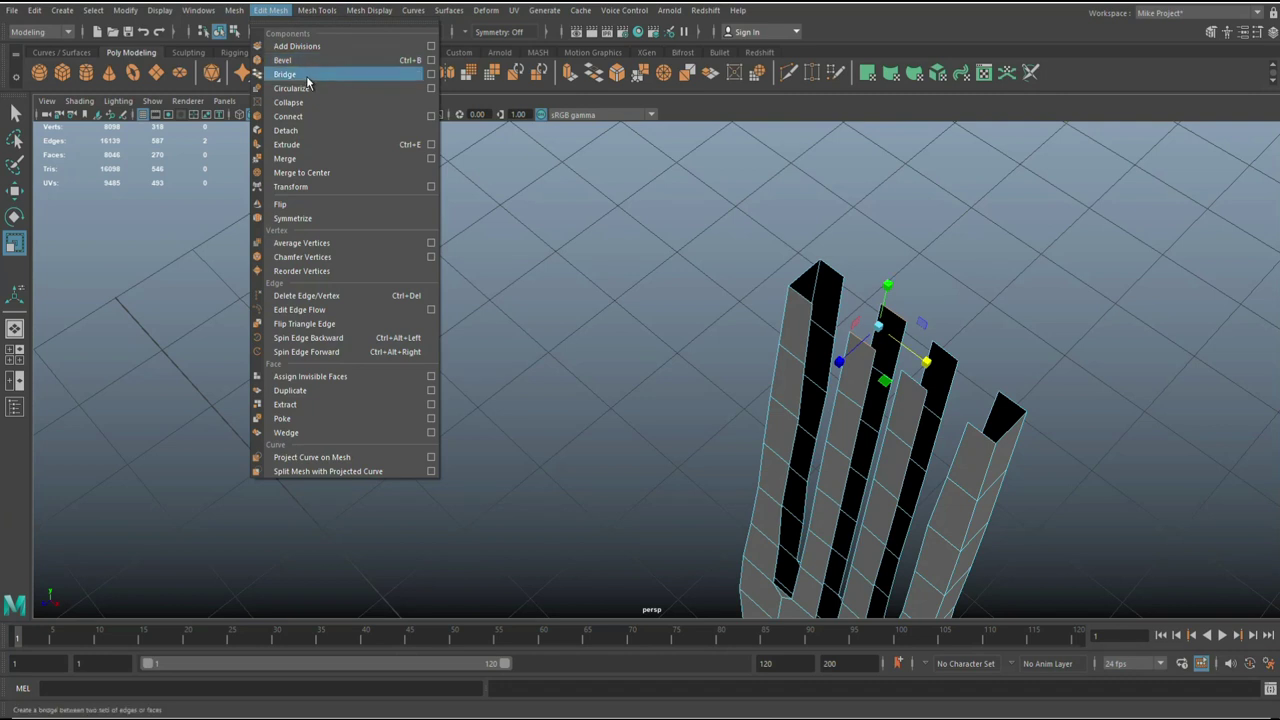
{"action": "left_click", "coordinate": [308, 75]}
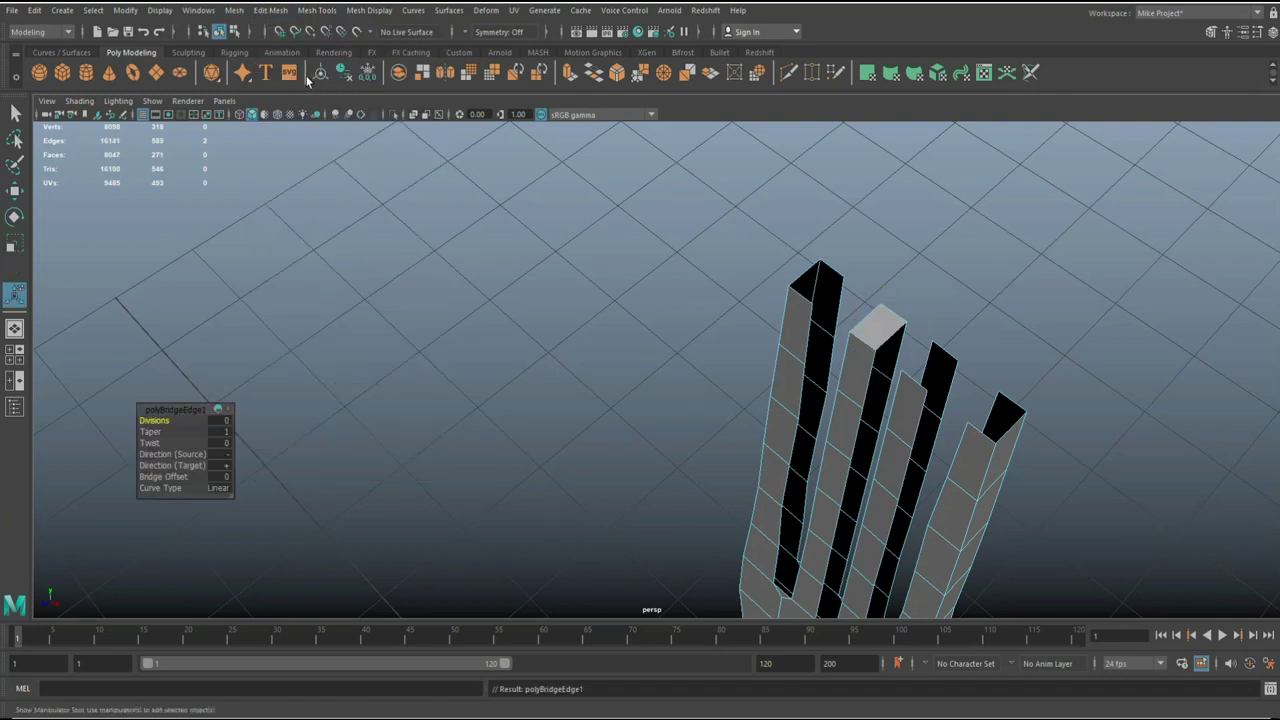
{"action": "left_click", "coordinate": [917, 383]}
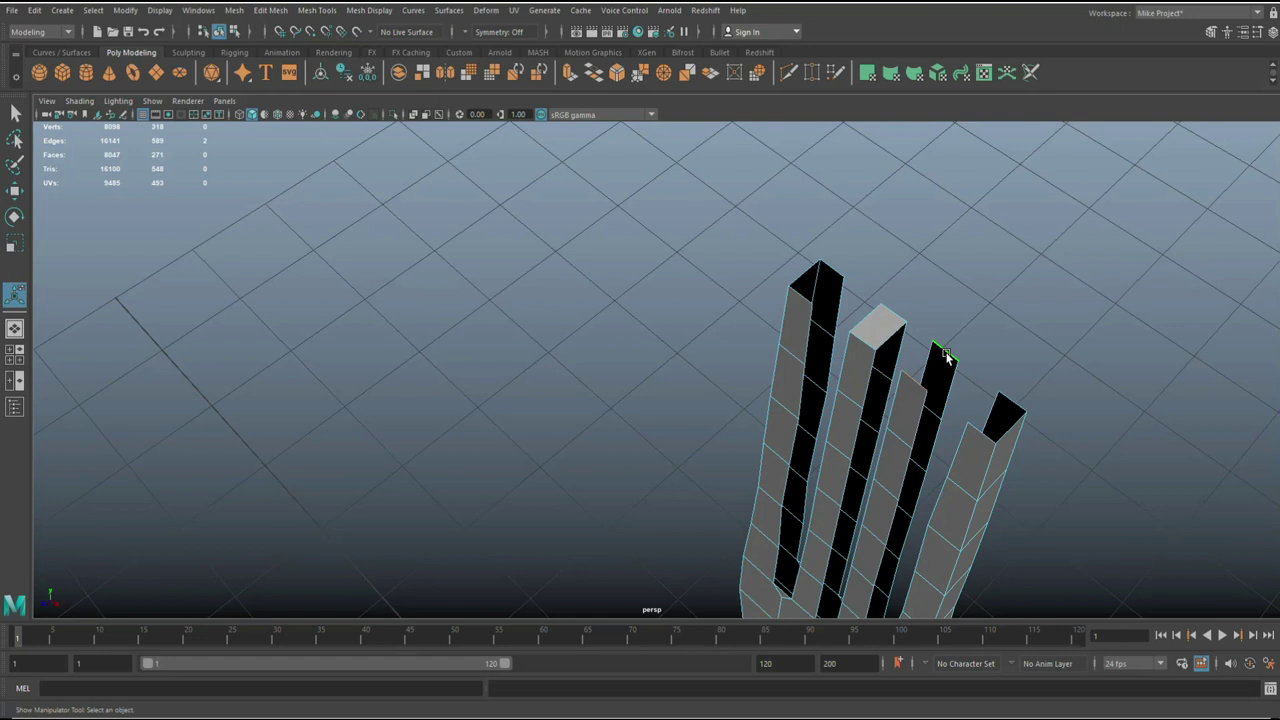
{"action": "key", "text": "g"}
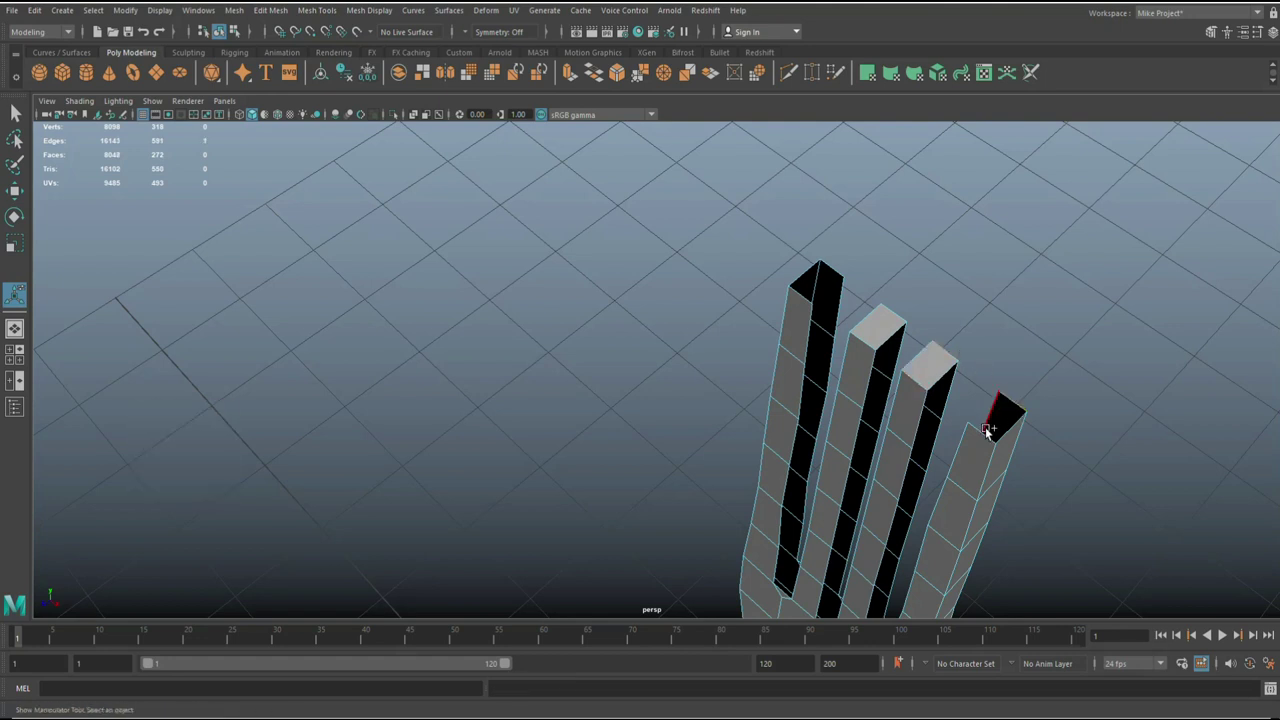
{"action": "key", "text": "g"}
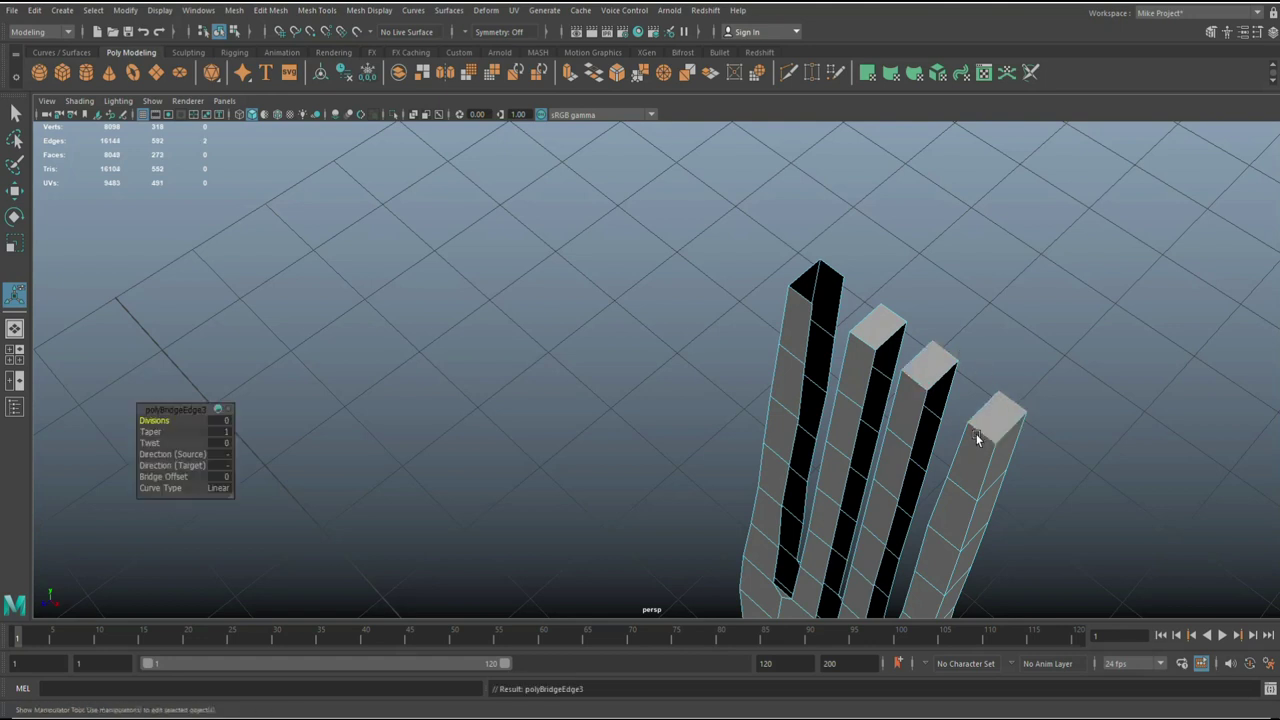
Step: Cap the remaining outer tine's tip and bridge the open side of the middle tine beside it, segment by segment
{"action": "left_click_drag", "start_coordinate": [829, 271], "coordinate": [920, 340], "text": "alt"}
{"action": "left_click", "coordinate": [820, 232]}
{"action": "key", "text": "g"}
{"action": "key", "text": "g"}
{"action": "key", "text": "g"}
{"action": "key", "text": "g"}
{"action": "key", "text": "g"}
{"action": "key", "text": "g"}
{"action": "key", "text": "g"}
{"action": "key", "text": "g"}
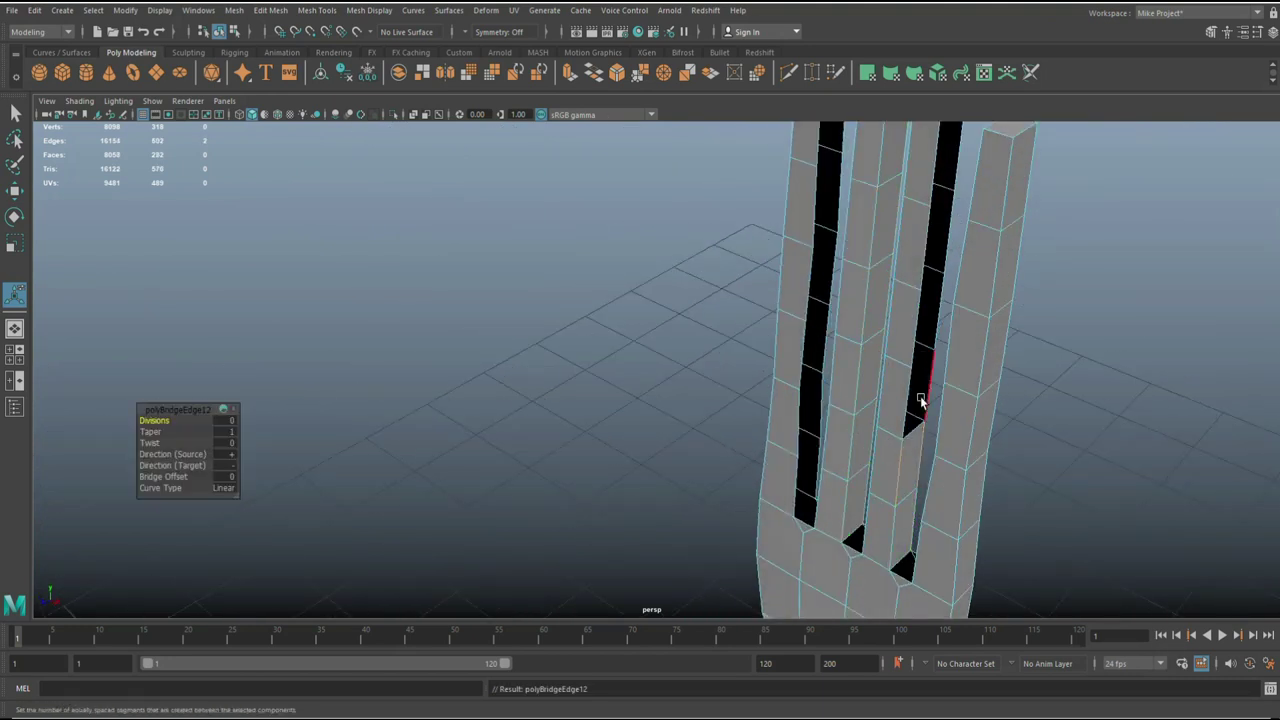
Step: Bridge the remaining open side segments of the other middle tine up to its tip
{"action": "key", "text": "g"}
{"action": "key", "text": "g"}
{"action": "left_click", "coordinate": [943, 249]}
{"action": "key", "text": "g"}
{"action": "key", "text": "g"}
{"action": "scroll", "coordinate": [955, 206], "scroll_direction": "down", "scroll_amount": 1}
{"action": "key", "text": "g"}
Step: Bridge the open inner side of the first outer tine from the tip down to the gap base
{"action": "left_click", "coordinate": [788, 215]}
{"action": "left_click", "coordinate": [809, 220], "text": "shift"}
{"action": "key", "text": "g"}
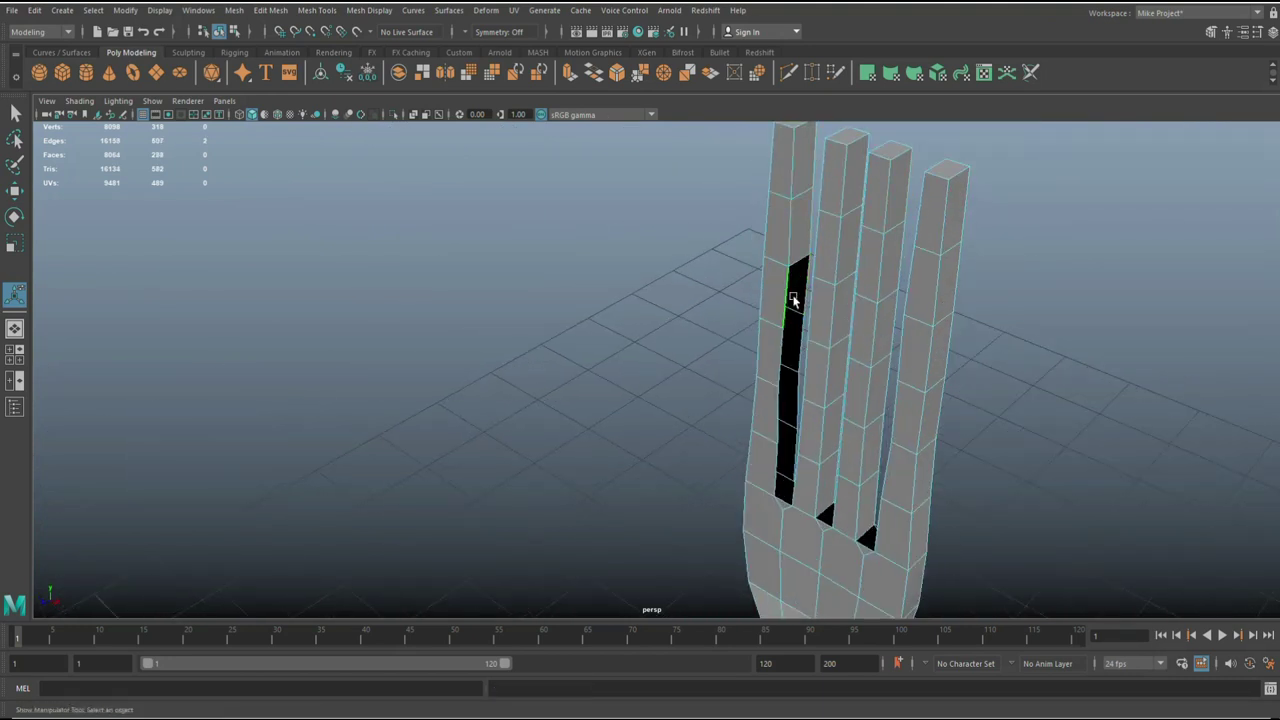
{"action": "key", "text": "g"}
{"action": "key", "text": "g"}
{"action": "key", "text": "g"}
{"action": "key", "text": "g"}
Step: View the fork from the opposite side and bridge the other outer tine's open inner side from tip to gap base
{"action": "left_click_drag", "start_coordinate": [780, 440], "coordinate": [600, 300], "text": "alt"}
{"action": "left_click", "coordinate": [595, 166]}
{"action": "left_click", "coordinate": [613, 168], "text": "shift"}
{"action": "key", "text": "g"}
{"action": "key", "text": "g"}
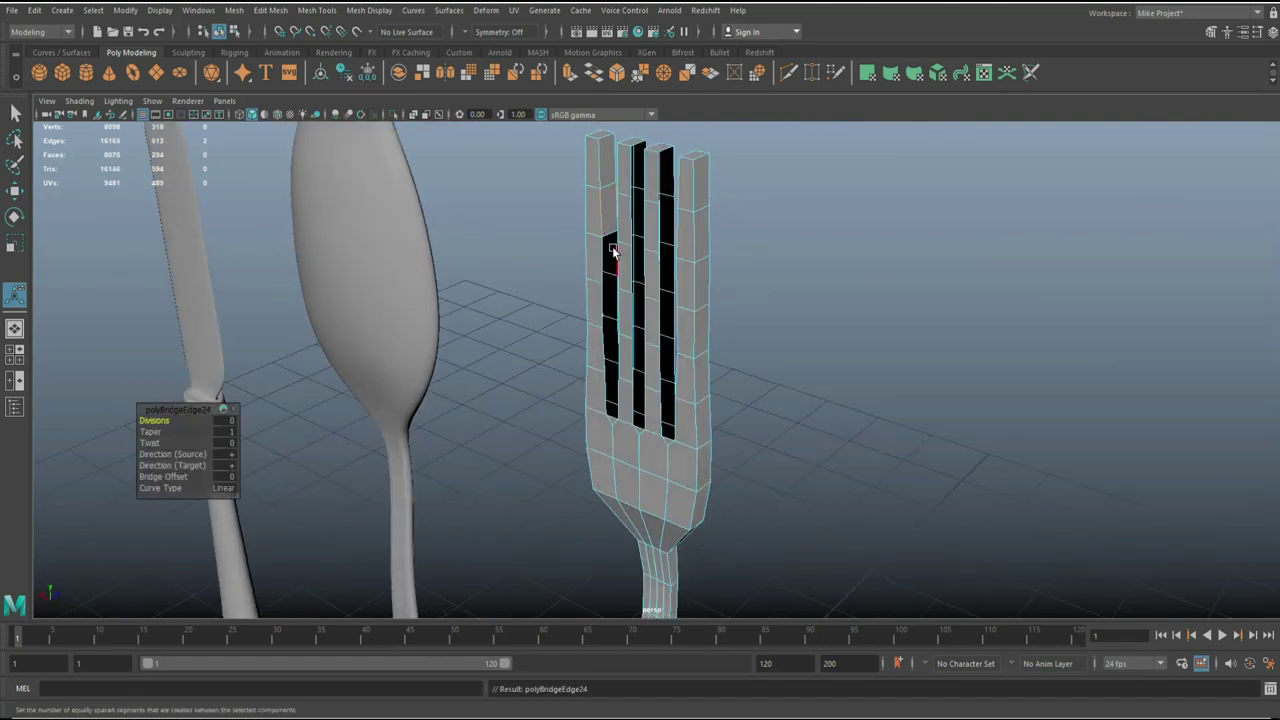
{"action": "left_click_drag", "start_coordinate": [611, 249], "coordinate": [668, 262], "text": "alt"}
{"action": "scroll", "coordinate": [600, 277], "scroll_direction": "up", "scroll_amount": 2}
{"action": "key", "text": "g"}
{"action": "key", "text": "g"}
{"action": "key", "text": "g"}
{"action": "key", "text": "g"}
Step: Bridge the open side of the neighbouring middle tine from the gap base up to the tip
{"action": "left_click_drag", "start_coordinate": [645, 445], "coordinate": [659, 438]}
{"action": "key", "text": "g"}
{"action": "key", "text": "g"}
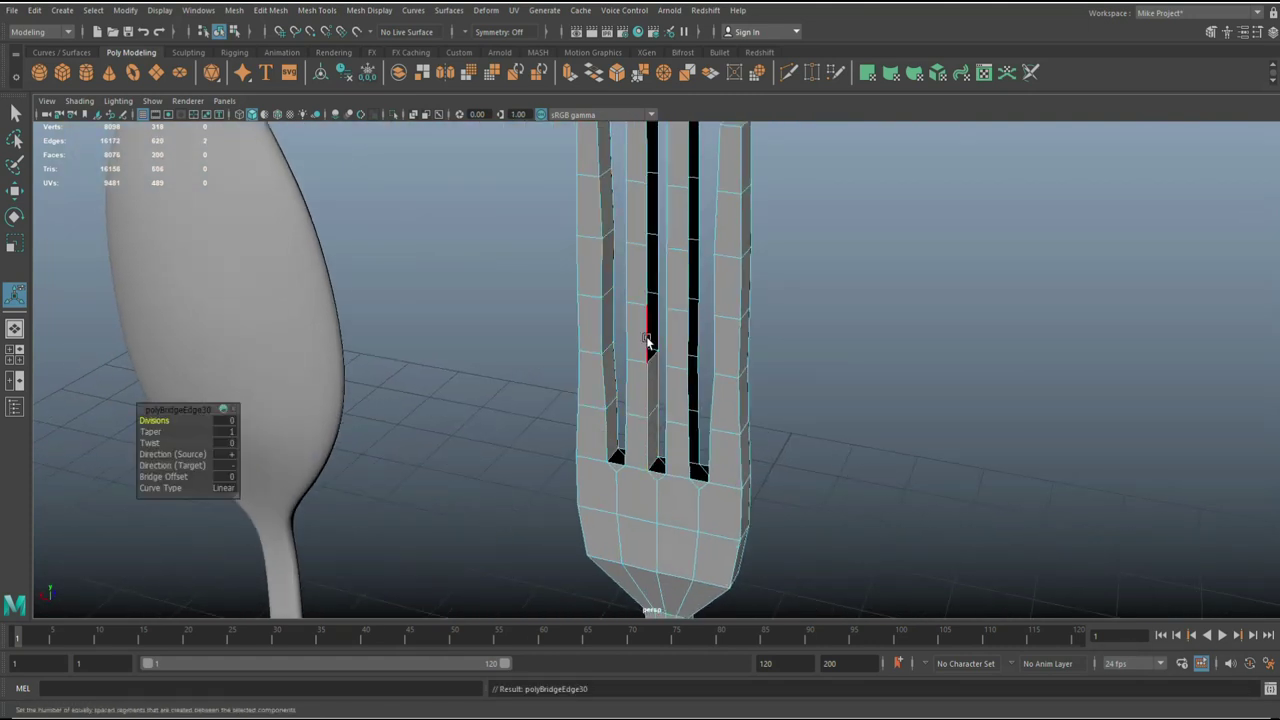
{"action": "left_click_drag", "start_coordinate": [644, 262], "coordinate": [659, 254]}
{"action": "key", "text": "g"}
{"action": "key", "text": "g"}
{"action": "key", "text": "g"}
{"action": "key", "text": "g"}
Step: Bridge the last middle tine's open side from the tip down to the gap base
{"action": "scroll", "coordinate": [654, 157], "scroll_direction": "down", "scroll_amount": 1}
{"action": "middle_click_drag", "start_coordinate": [654, 157], "coordinate": [660, 186], "text": "alt"}
{"action": "key", "text": "g"}
{"action": "left_click_drag", "start_coordinate": [676, 200], "coordinate": [695, 264]}
{"action": "key", "text": "g"}
{"action": "key", "text": "g"}
{"action": "key", "text": "g"}
{"action": "key", "text": "g"}
Step: Bridge the front and back edges at the bases of all three gaps to close them
{"action": "mouse_move", "coordinate": [676, 448]}
{"action": "left_mouse_down"}
{"action": "mouse_move", "coordinate": [694, 462]}
{"action": "mouse_move", "coordinate": [700, 520]}
{"action": "left_mouse_up"}
{"action": "key", "text": "g"}
{"action": "scroll", "coordinate": [681, 460], "scroll_direction": "up", "scroll_amount": 1}
{"action": "key", "text": "g"}
{"action": "key", "text": "g"}
{"action": "scroll", "coordinate": [645, 537], "scroll_direction": "up", "scroll_amount": 1}
{"action": "key", "text": "g"}
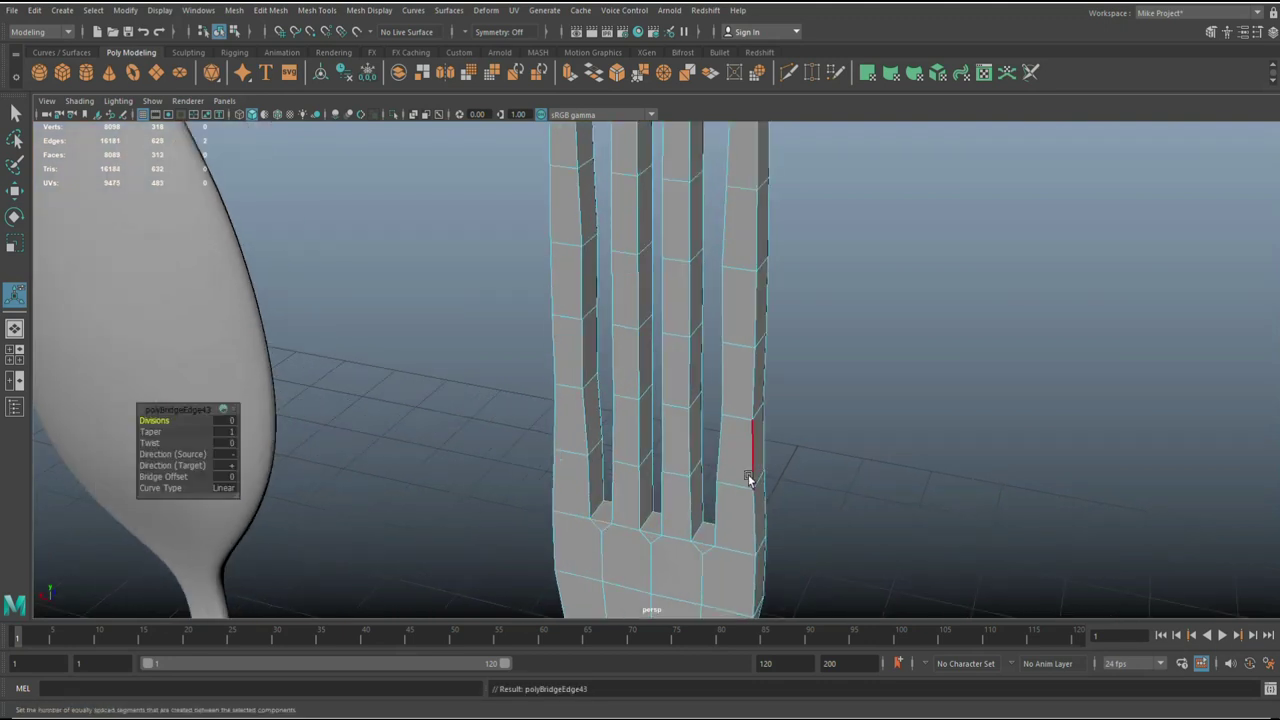
Step: Select all of the fork's vertices and merge the coincident ones
{"action": "scroll", "coordinate": [760, 469], "scroll_direction": "down", "scroll_amount": 5}
{"action": "left_click_drag", "start_coordinate": [760, 469], "coordinate": [540, 459], "text": "alt"}
{"action": "middle_click_drag", "start_coordinate": [540, 459], "coordinate": [380, 355], "text": "alt"}
{"action": "scroll", "coordinate": [465, 389], "scroll_direction": "down", "scroll_amount": 5}
{"action": "right_click_drag", "start_coordinate": [465, 390], "coordinate": [466, 403], "text": "alt"}
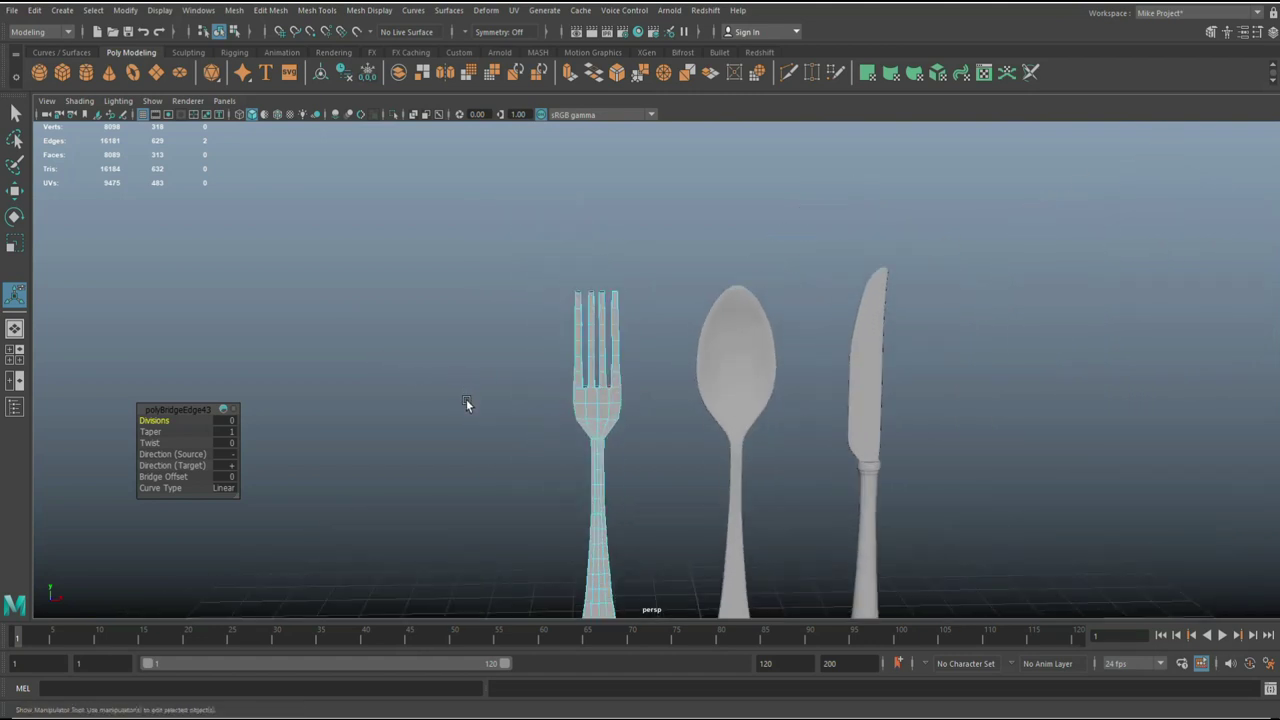
{"action": "right_click_drag", "start_coordinate": [590, 346], "coordinate": [526, 344]}
{"action": "left_click_drag", "start_coordinate": [486, 252], "coordinate": [676, 616]}
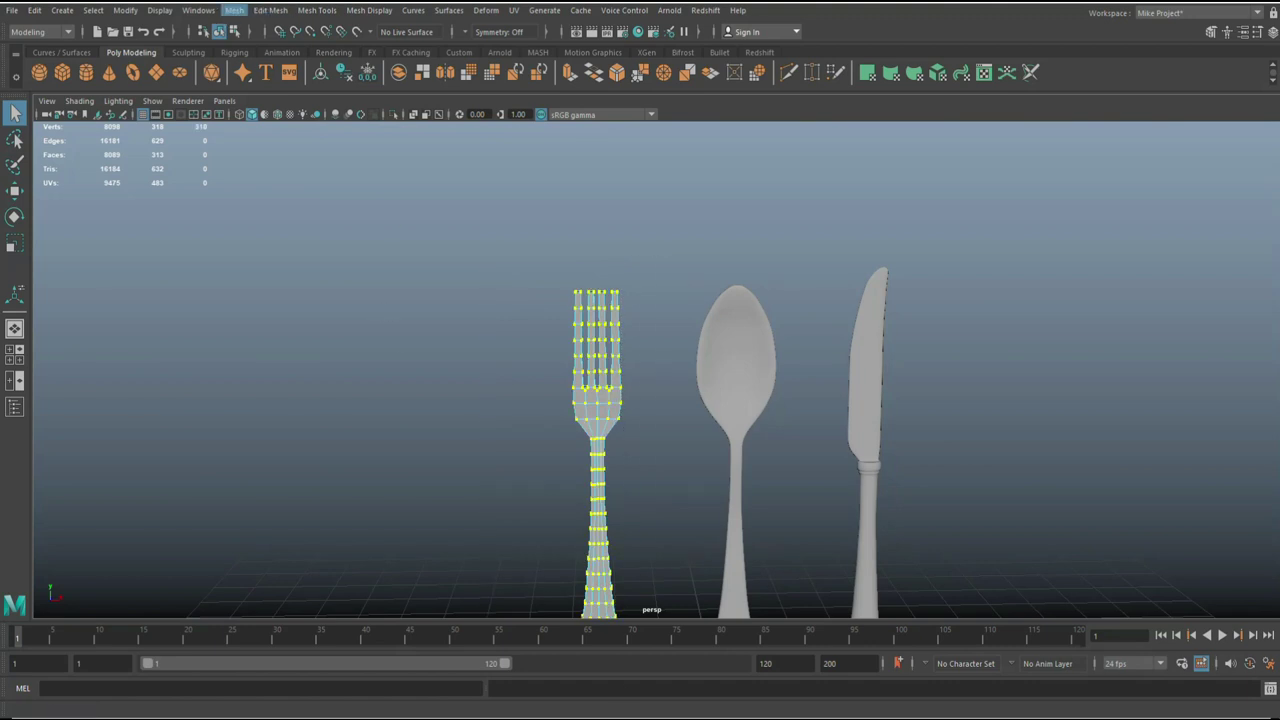
{"action": "left_click", "coordinate": [270, 10]}
{"action": "left_click", "coordinate": [286, 158]}
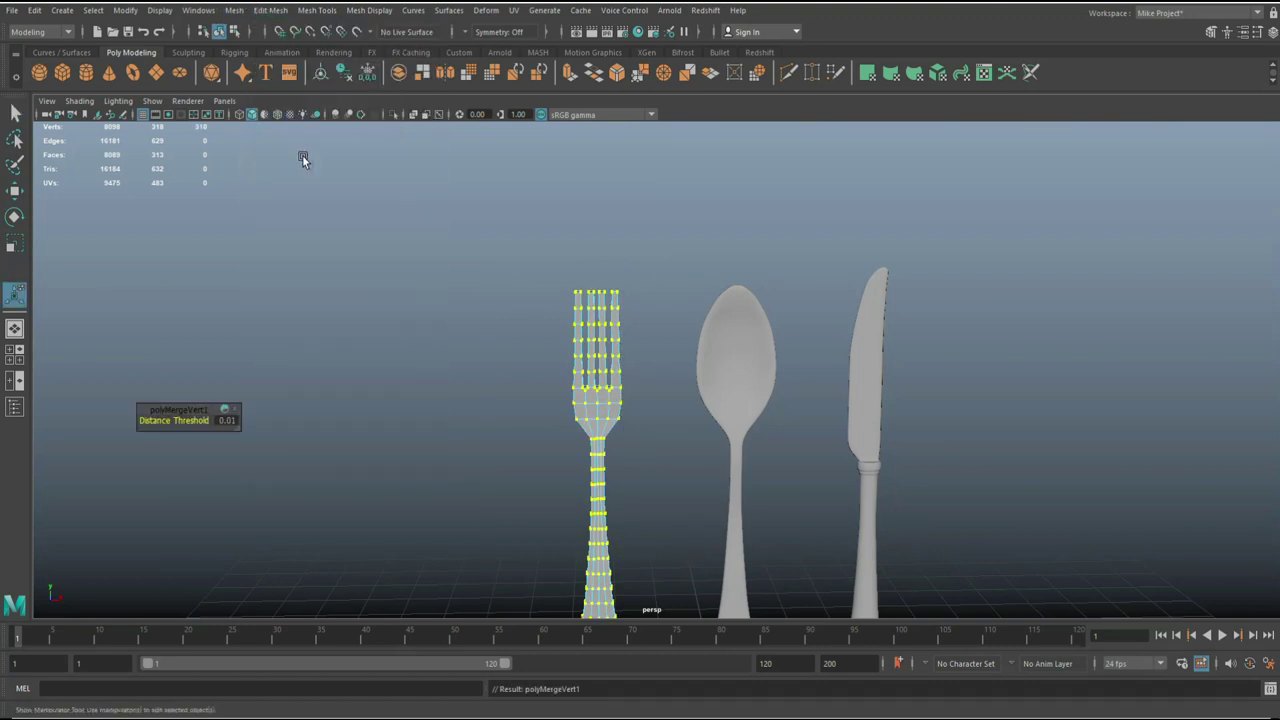
{"action": "left_click", "coordinate": [290, 428]}
Step: Return the fork to object mode and examine its smoothed preview beside the spoon and knife
{"action": "scroll", "coordinate": [386, 471], "scroll_direction": "up", "scroll_amount": 5}
{"action": "right_click_drag", "start_coordinate": [526, 344], "coordinate": [584, 340]}
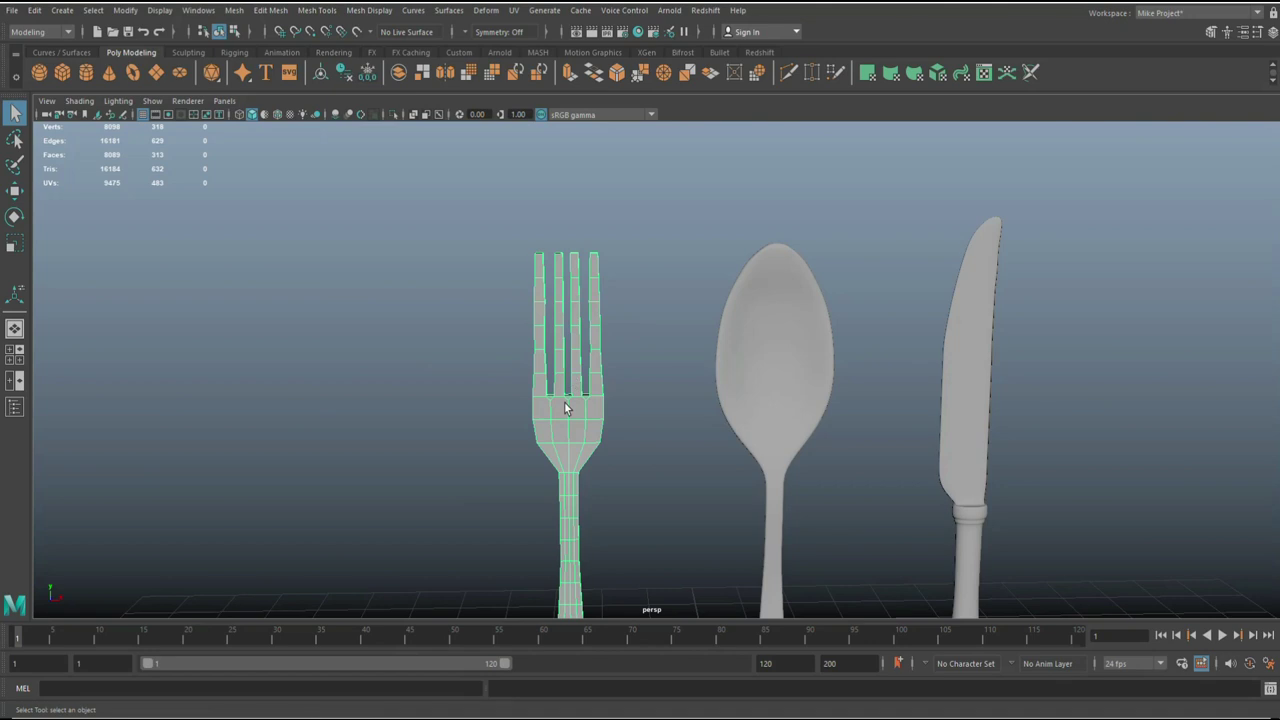
{"action": "left_click", "coordinate": [503, 397]}
{"action": "left_click_drag", "start_coordinate": [468, 389], "coordinate": [563, 408], "text": "alt"}
{"action": "scroll", "coordinate": [580, 380], "scroll_direction": "up", "scroll_amount": 5}
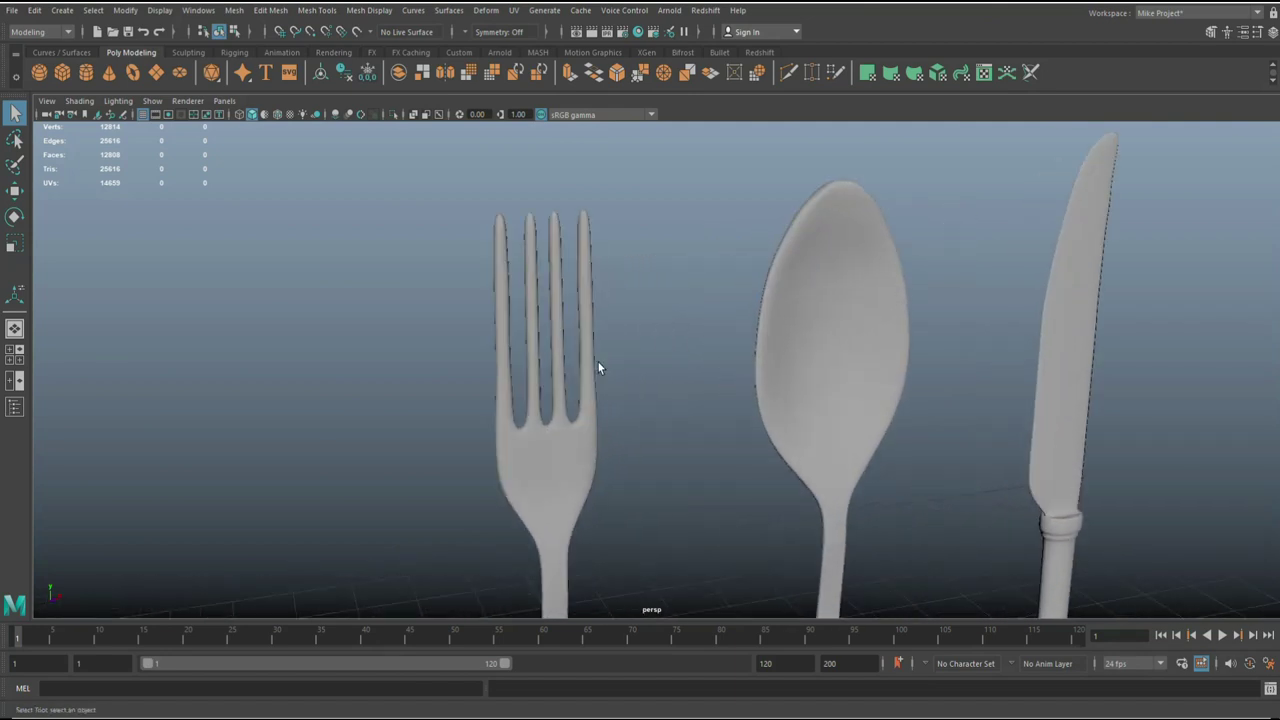
Step: Turn off the fork's smooth preview and insert one edge loop near the tip of each of the four tines
{"action": "left_click", "coordinate": [570, 255]}
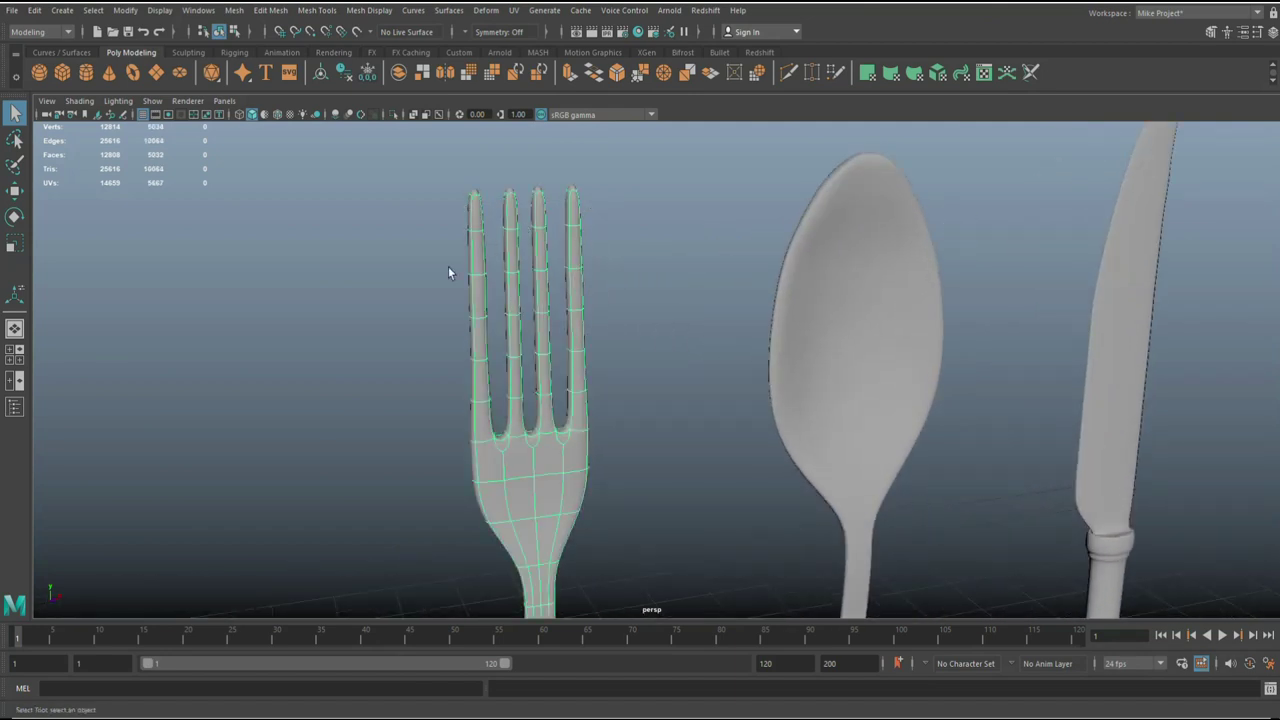
{"action": "key", "text": "1"}
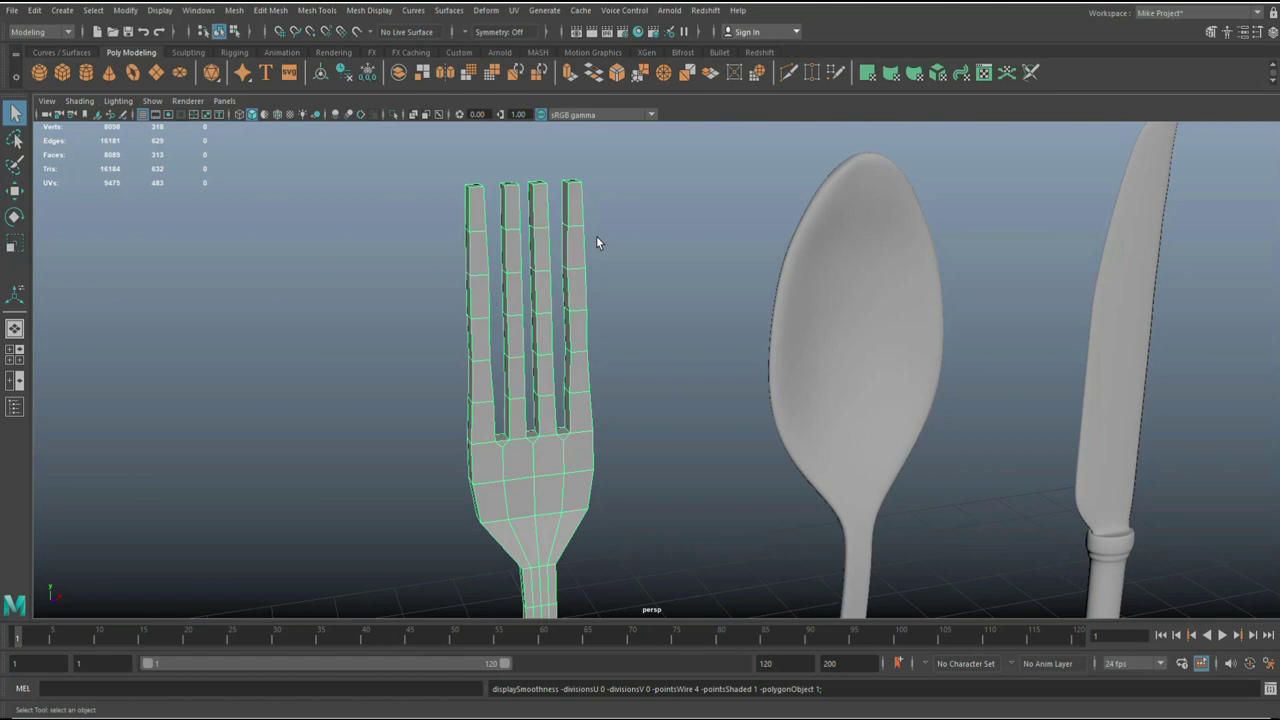
{"action": "key", "text": "g"}
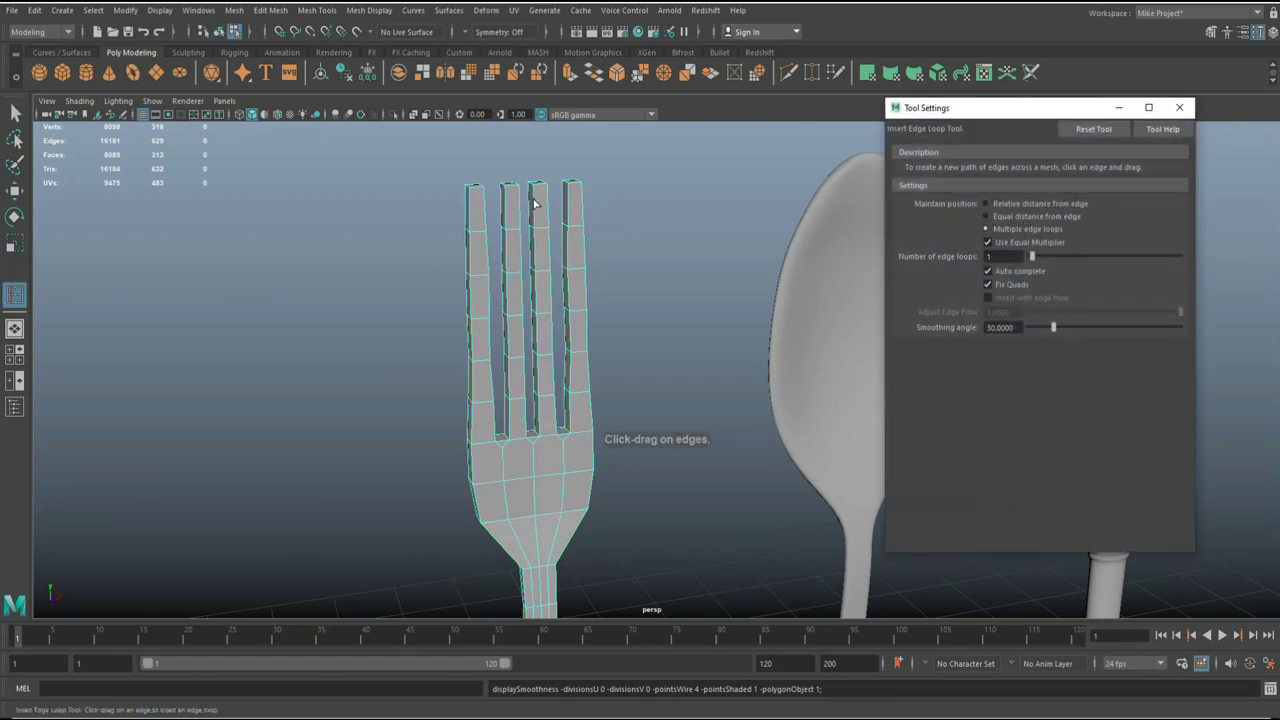
{"action": "left_click", "coordinate": [468, 215]}
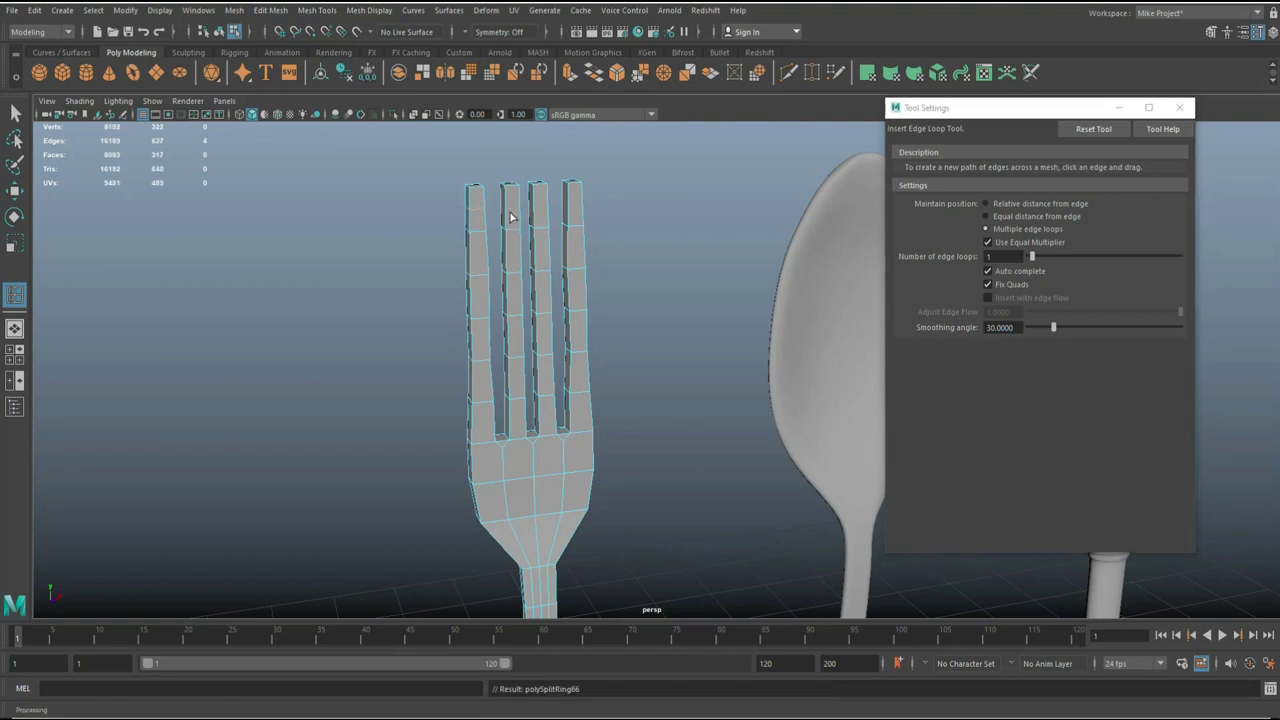
{"action": "left_click", "coordinate": [505, 210]}
{"action": "left_click", "coordinate": [531, 210]}
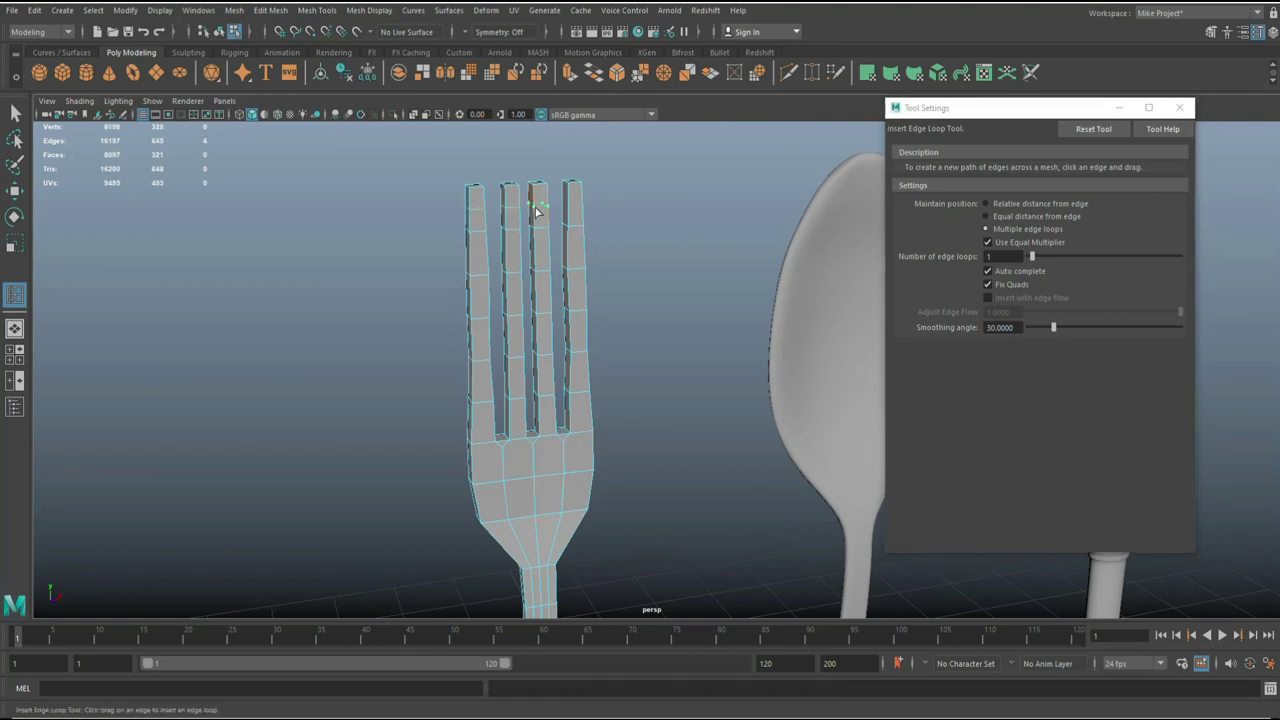
{"action": "left_click", "coordinate": [564, 213]}
Step: Set the number of edge loops to 2 and insert them lengthwise along the fork's side thickness
{"action": "left_click_drag", "start_coordinate": [614, 366], "coordinate": [698, 403], "text": "alt"}
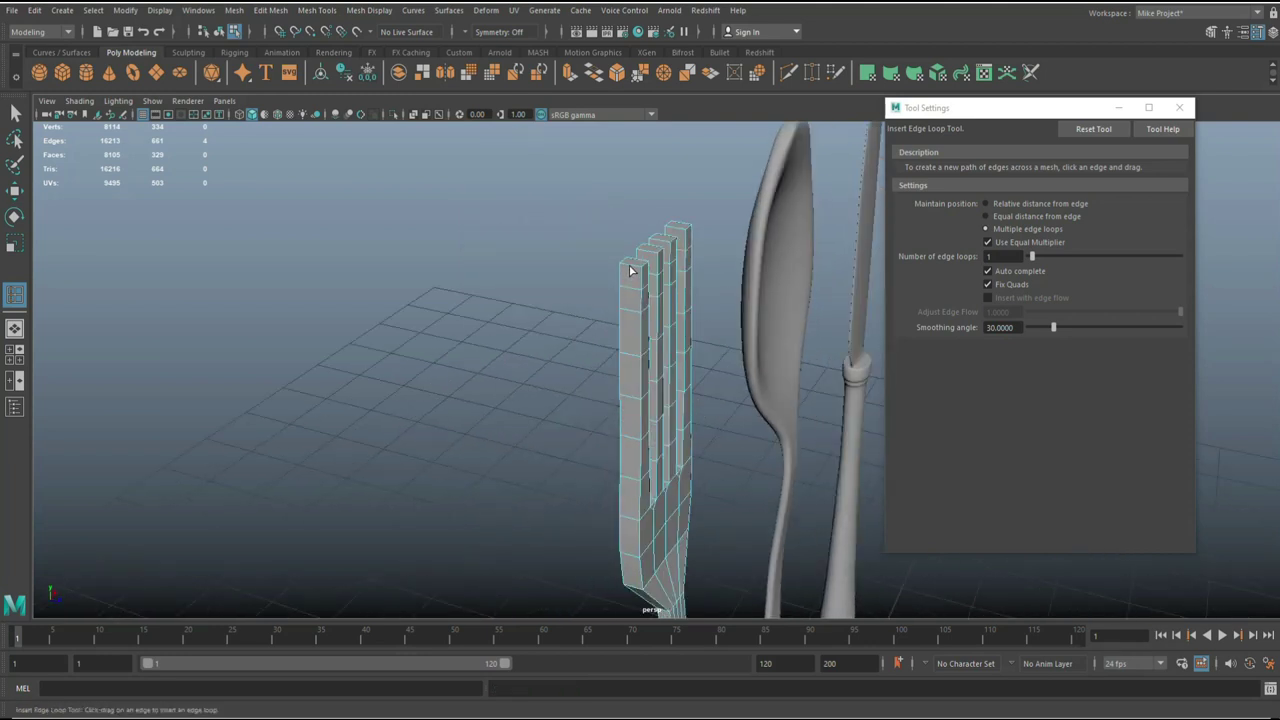
{"action": "left_click_drag", "start_coordinate": [1014, 257], "coordinate": [925, 263]}
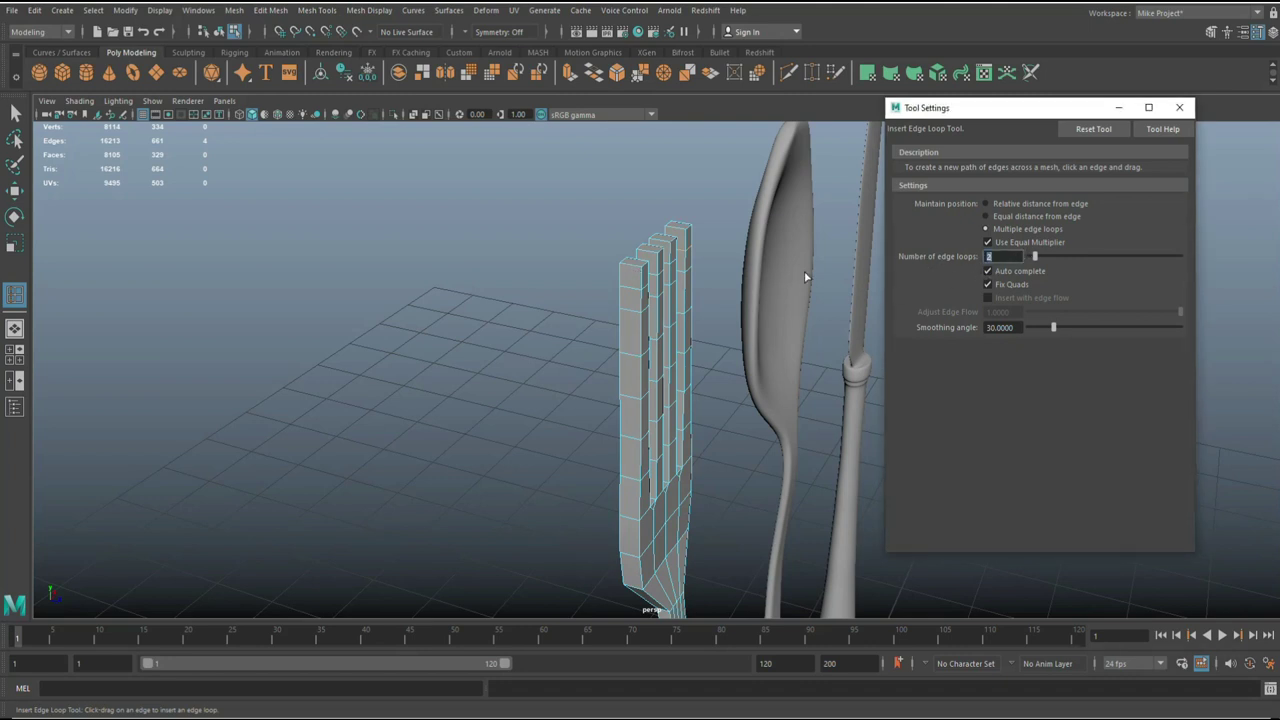
{"action": "left_click", "coordinate": [628, 272]}
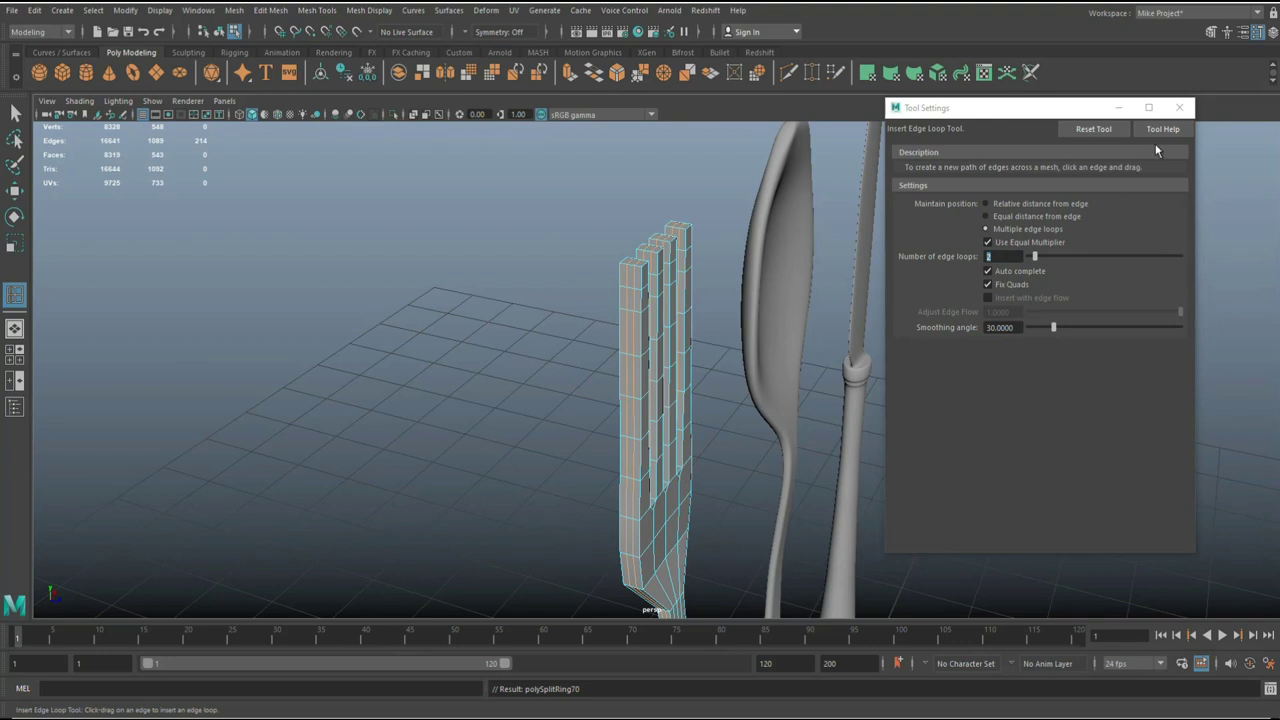
{"action": "left_click", "coordinate": [1179, 107]}
Step: Return the fork to object mode, turn on its smooth preview and clear the selection
{"action": "left_click_drag", "start_coordinate": [580, 370], "coordinate": [617, 374], "text": "alt"}
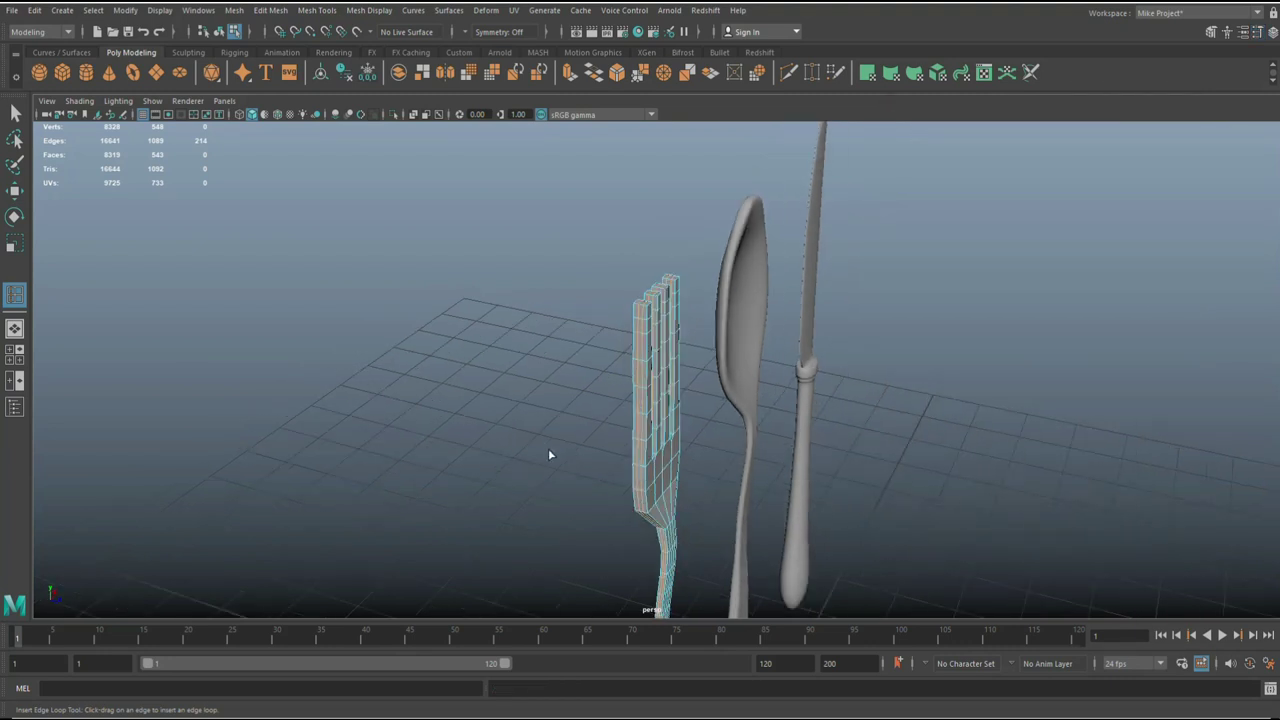
{"action": "key", "text": "q"}
{"action": "right_click_drag", "start_coordinate": [661, 360], "coordinate": [712, 325]}
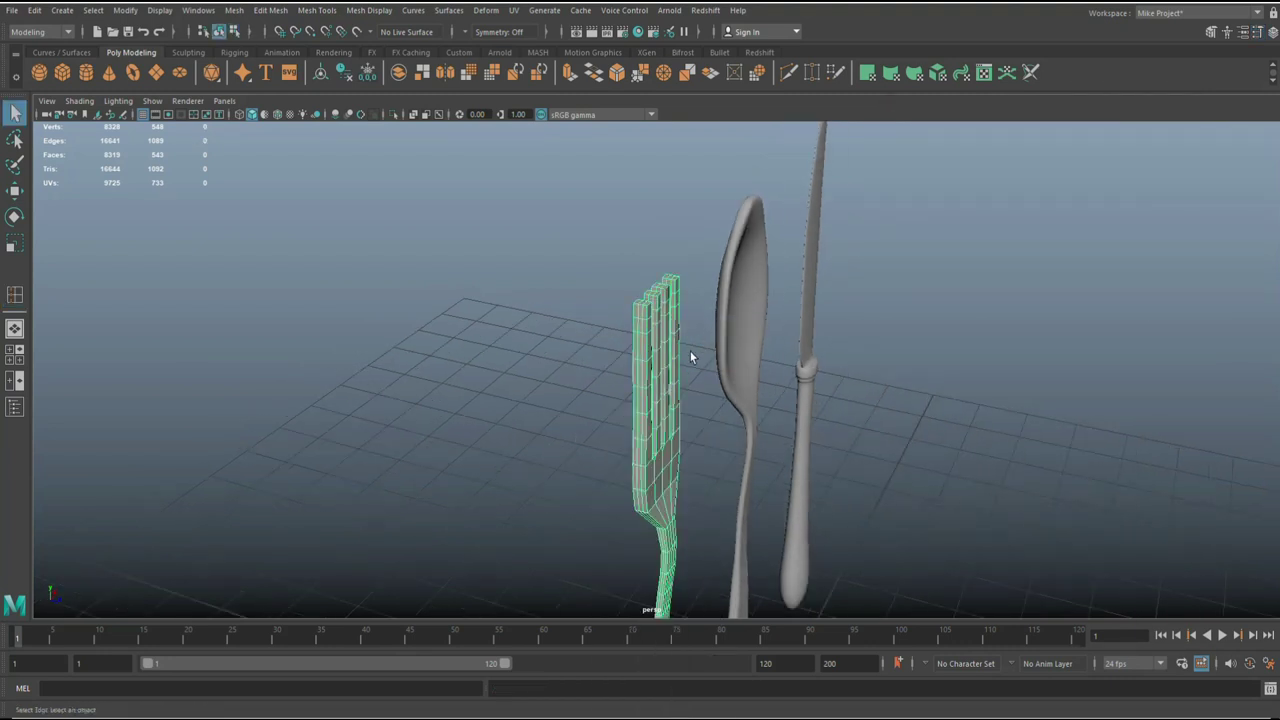
{"action": "key", "text": "3"}
{"action": "left_click", "coordinate": [505, 393]}
{"action": "left_click_drag", "start_coordinate": [777, 477], "coordinate": [737, 446], "text": "alt"}
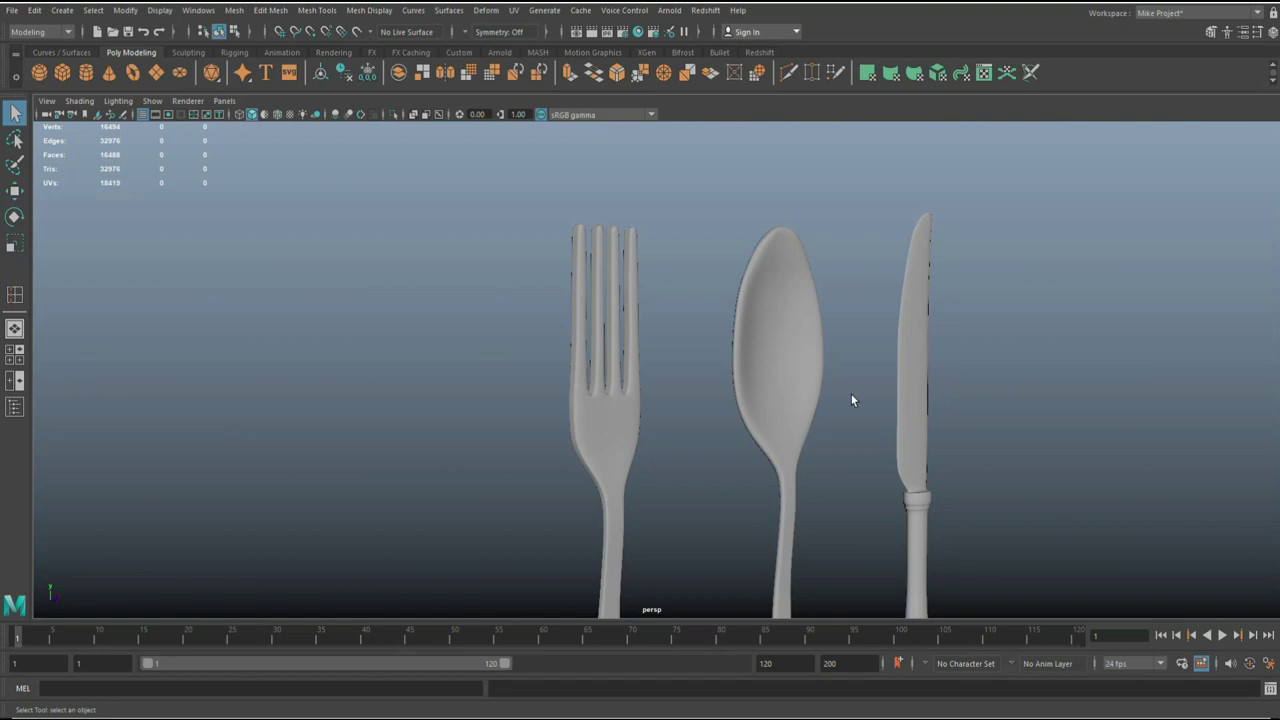
Step: Hide the knife and frame the fork's tines in a wireframe side view over the spoon's bowl profile
{"action": "left_click", "coordinate": [908, 443]}
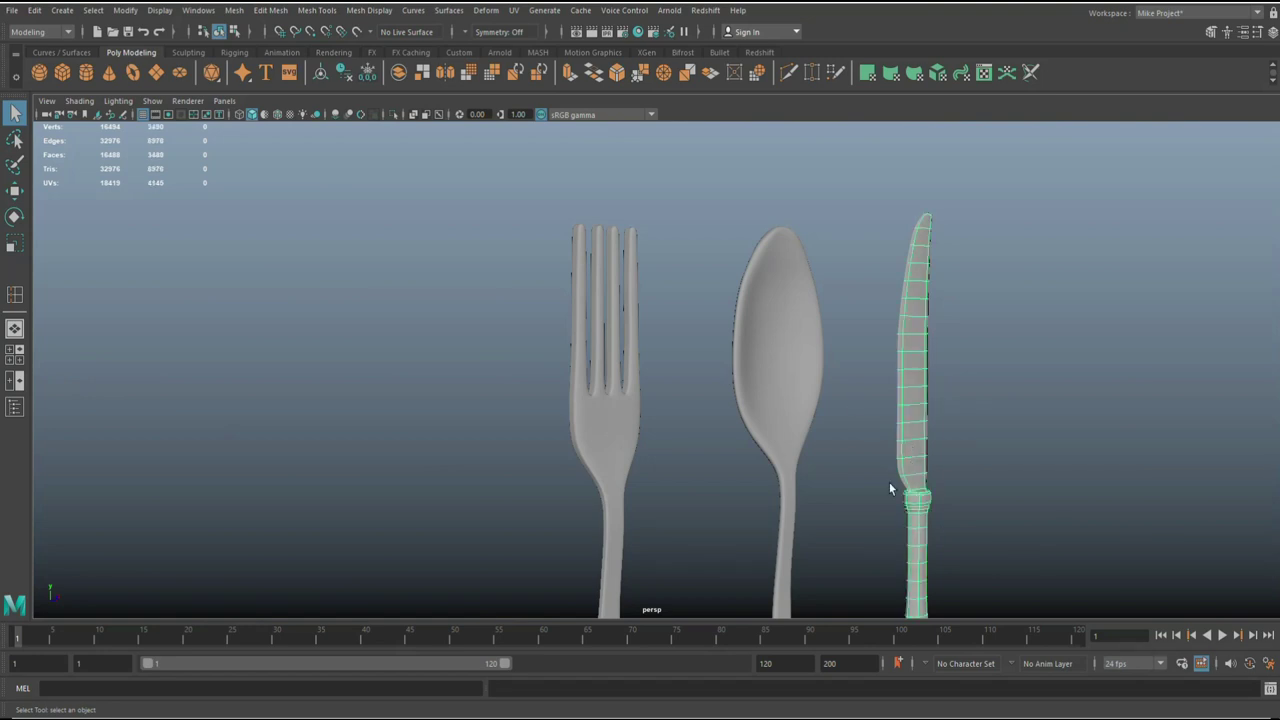
{"action": "key", "text": "h"}
{"action": "left_click", "coordinate": [613, 451]}
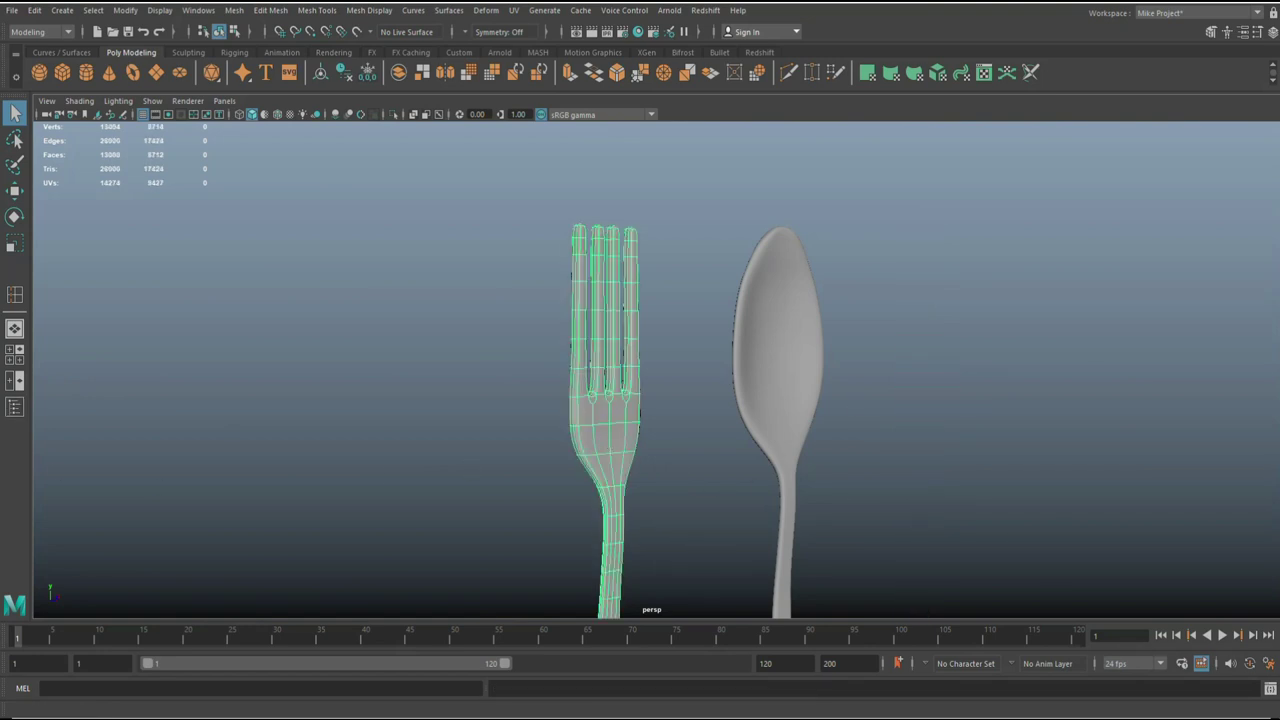
{"action": "key", "text": "space"}
{"action": "scroll", "coordinate": [845, 447], "scroll_direction": "down", "scroll_amount": 3}
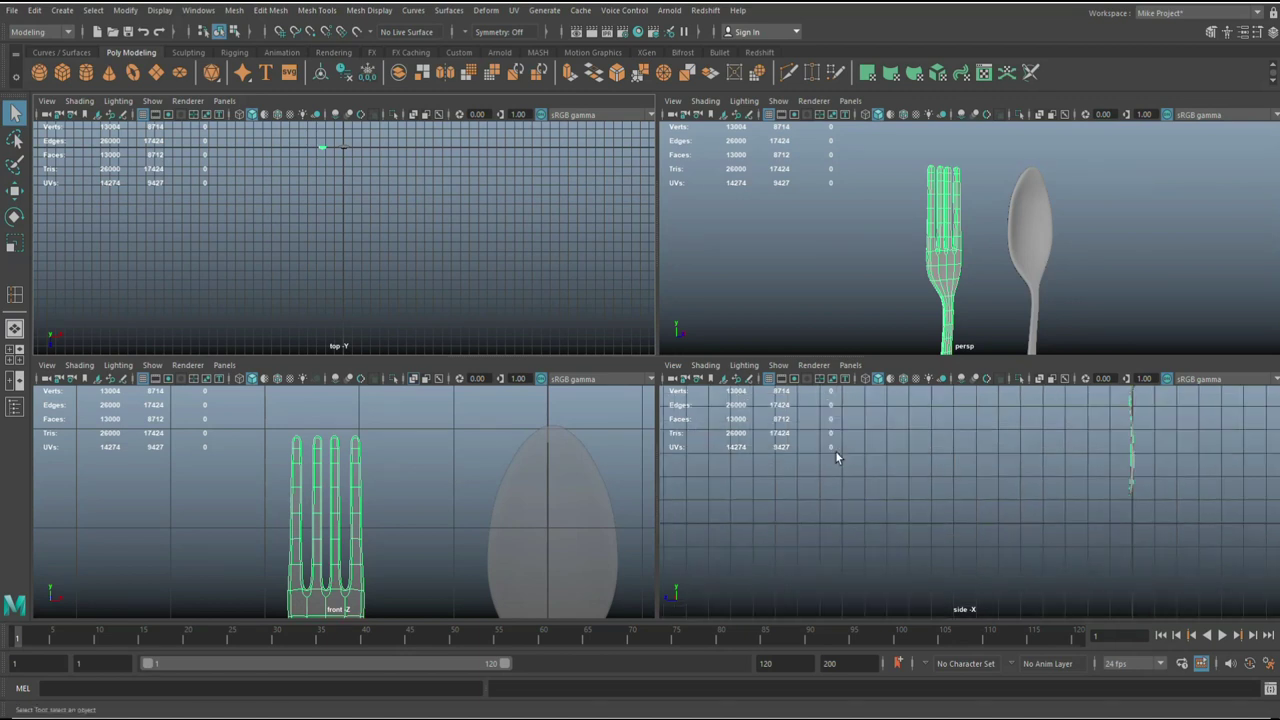
{"action": "key", "text": "space"}
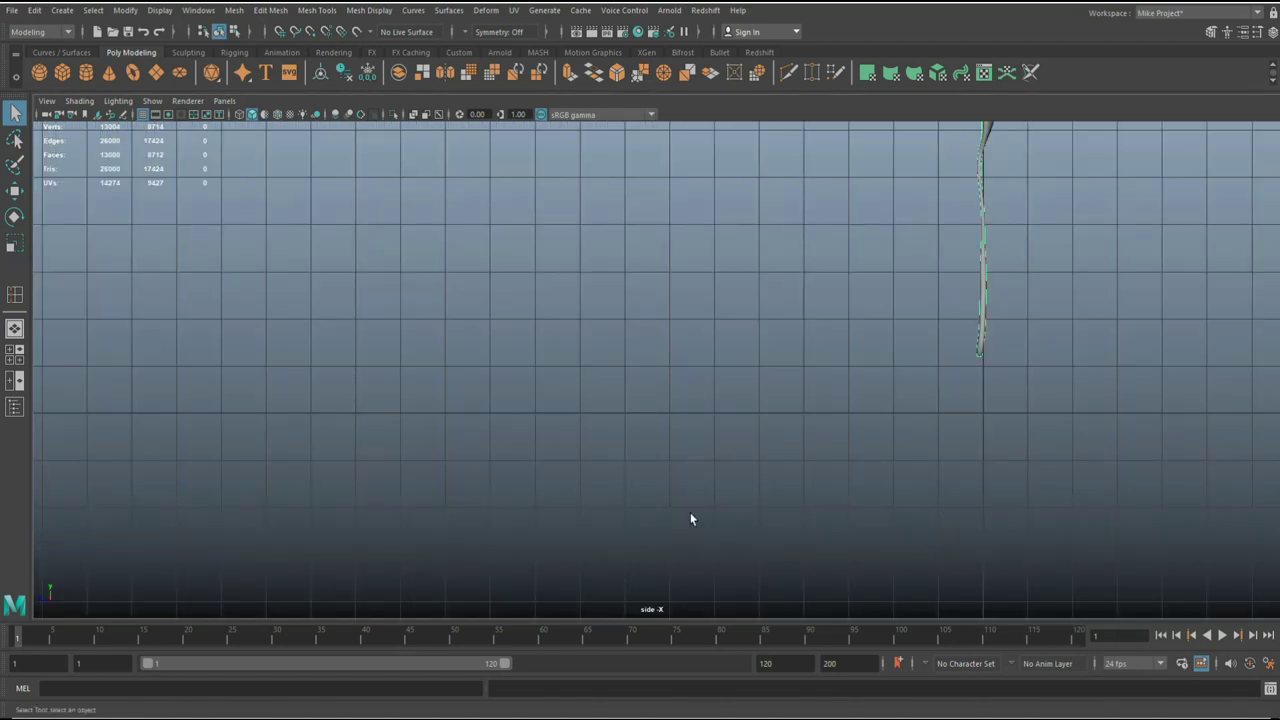
{"action": "key", "text": "f"}
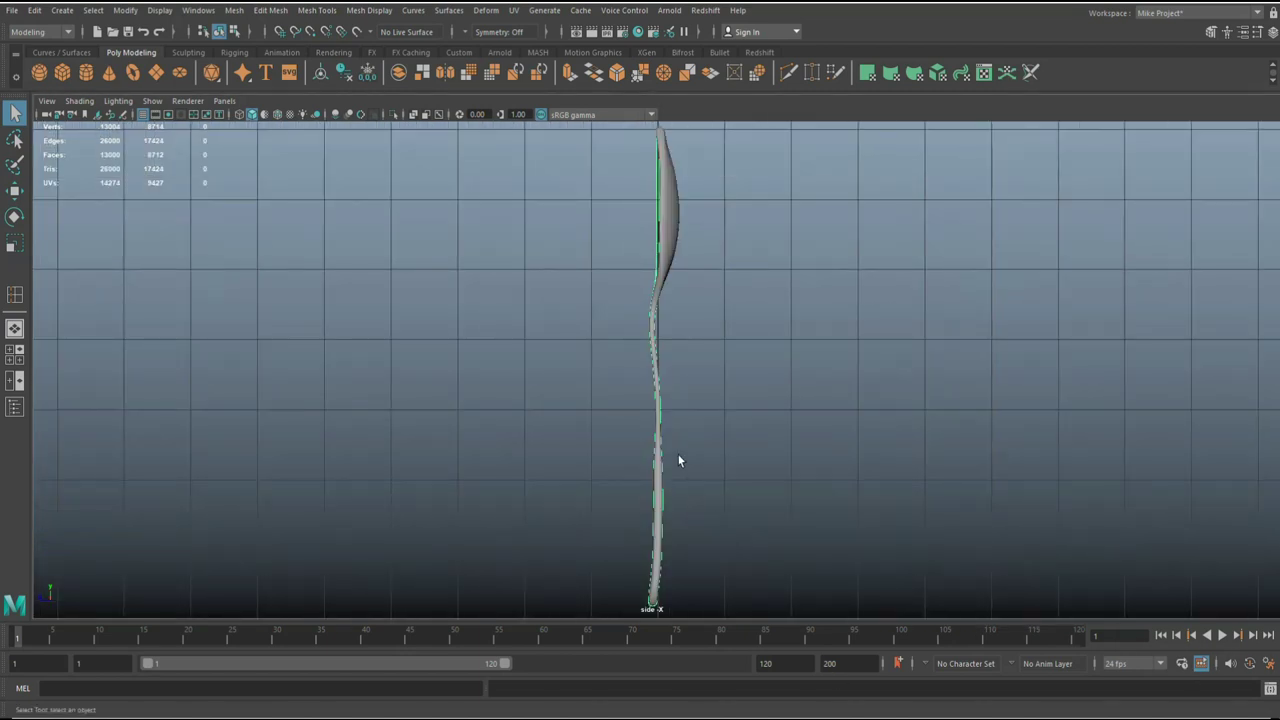
{"action": "key", "text": "4"}
{"action": "middle_click_drag", "start_coordinate": [740, 297], "coordinate": [759, 432], "text": "alt"}
{"action": "scroll", "coordinate": [744, 495], "scroll_direction": "up", "scroll_amount": 4}
{"action": "scroll", "coordinate": [745, 497], "scroll_direction": "up", "scroll_amount": 4}
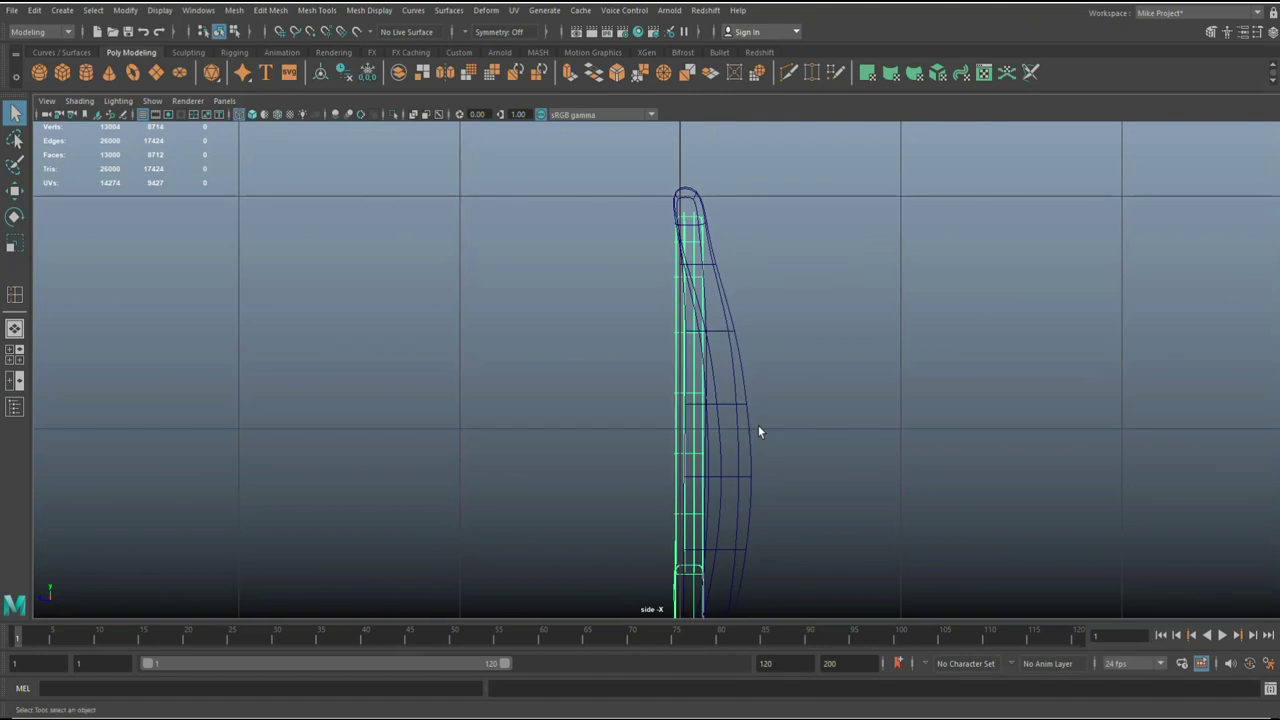
{"action": "scroll", "coordinate": [726, 437], "scroll_direction": "down", "scroll_amount": 4}
{"action": "scroll", "coordinate": [720, 430], "scroll_direction": "up", "scroll_amount": 2}
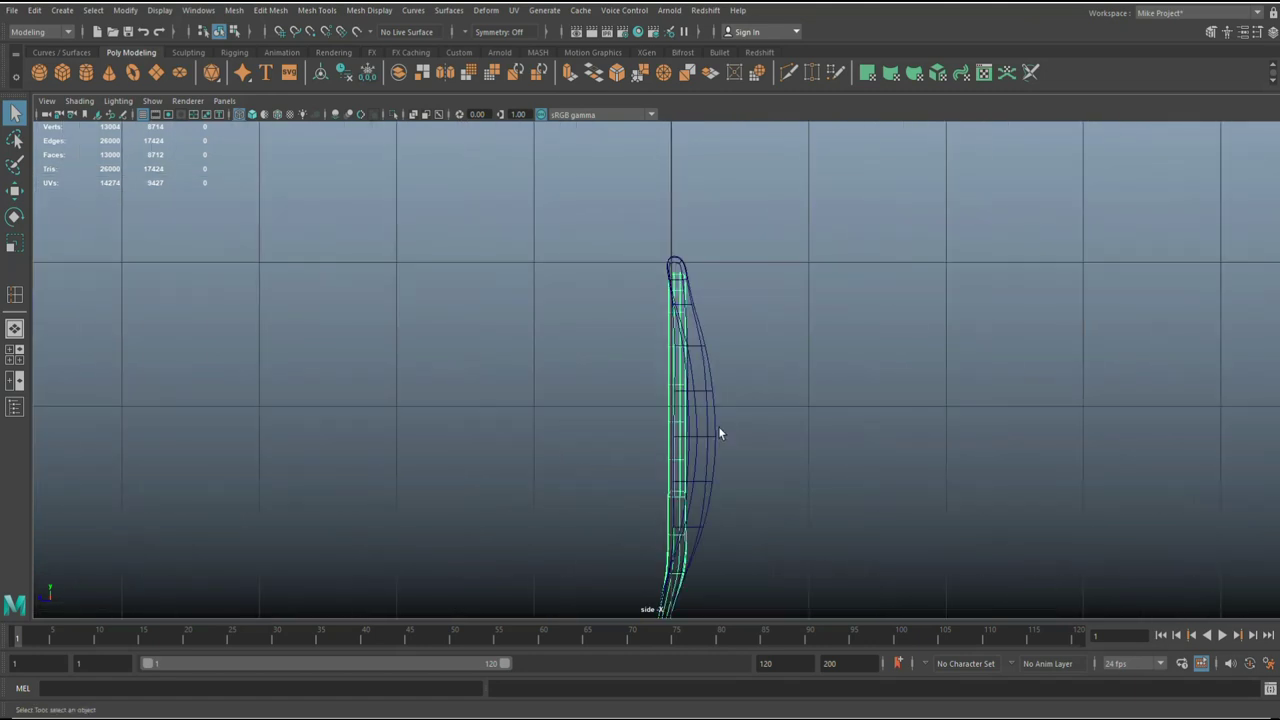
Step: Switch the fork to vertex mode and shift the vertices below the tine tips toward the back of the spoon's bowl
{"action": "right_click_drag", "start_coordinate": [641, 358], "coordinate": [576, 355]}
{"action": "scroll", "coordinate": [665, 332], "scroll_direction": "up", "scroll_amount": 1}
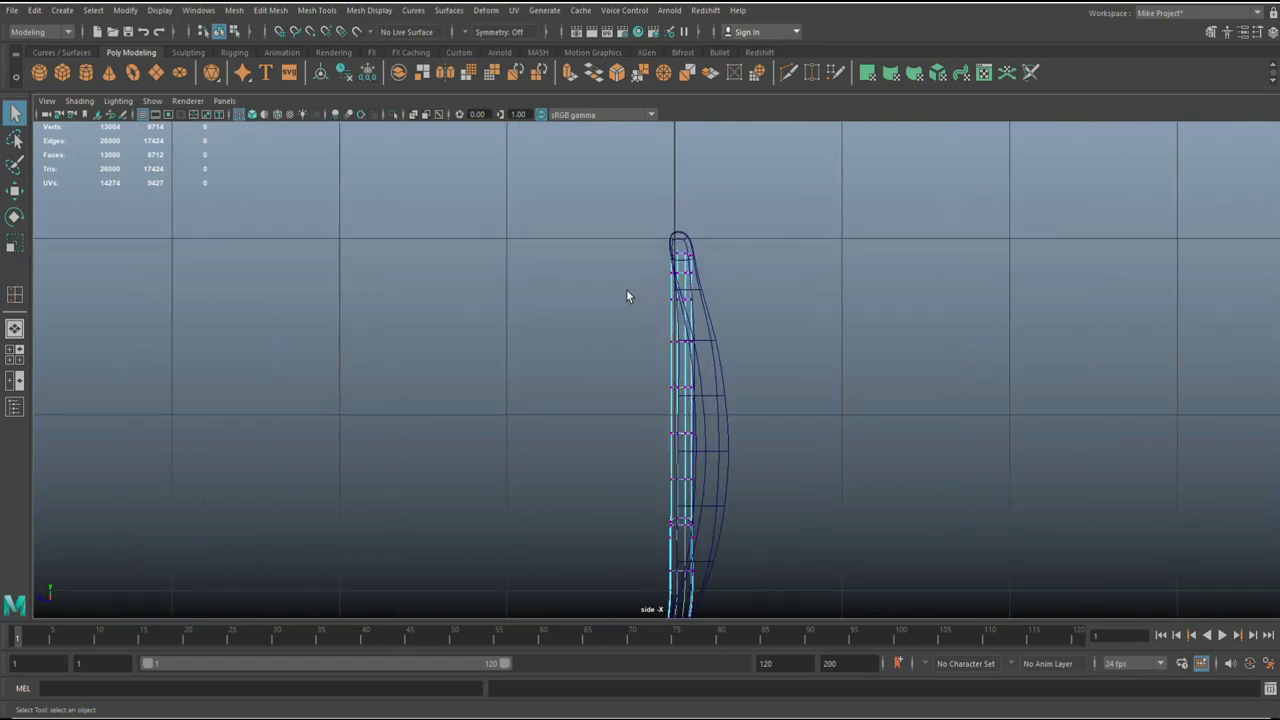
{"action": "left_click_drag", "start_coordinate": [628, 294], "coordinate": [755, 585]}
{"action": "key", "text": "w"}
{"action": "left_click_drag", "start_coordinate": [613, 434], "coordinate": [630, 434]}
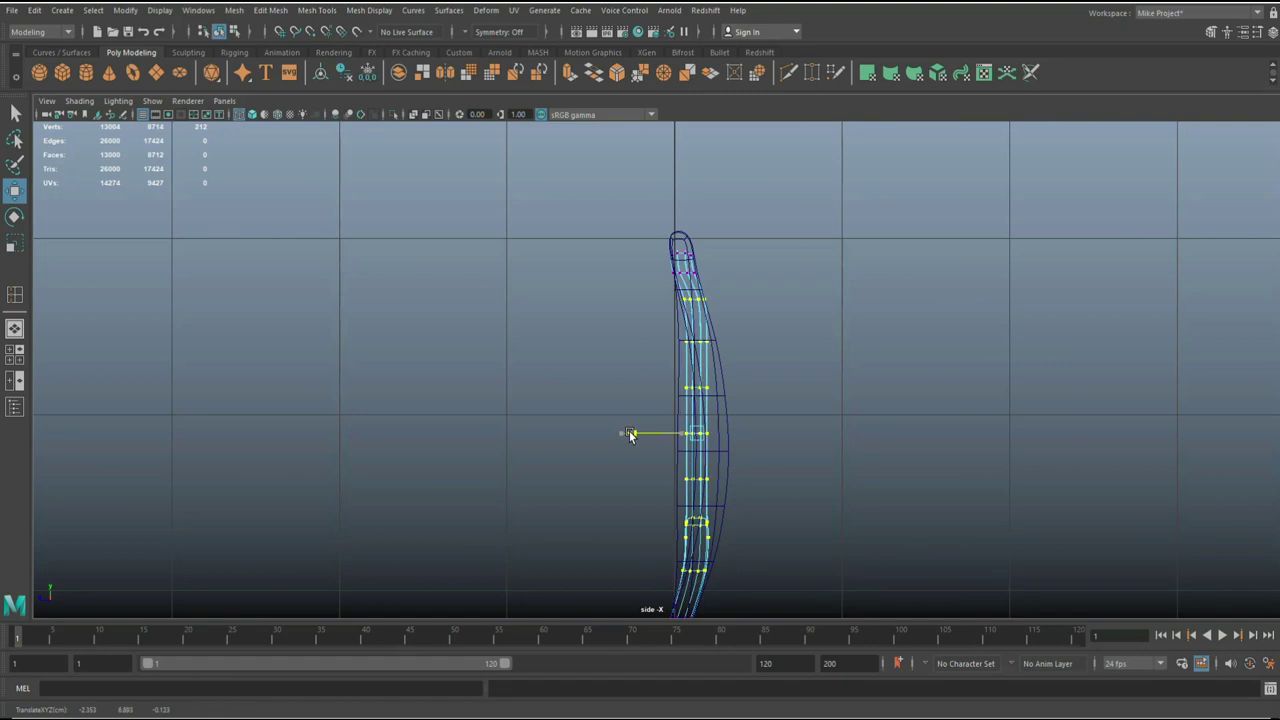
Step: Move successively narrower groups of the tines' middle vertex rows further back to follow the spoon bowl's curve
{"action": "left_click_drag", "start_coordinate": [634, 322], "coordinate": [692, 365]}
{"action": "left_click_drag", "start_coordinate": [760, 548], "coordinate": [766, 563]}
{"action": "left_click_drag", "start_coordinate": [617, 437], "coordinate": [776, 463]}
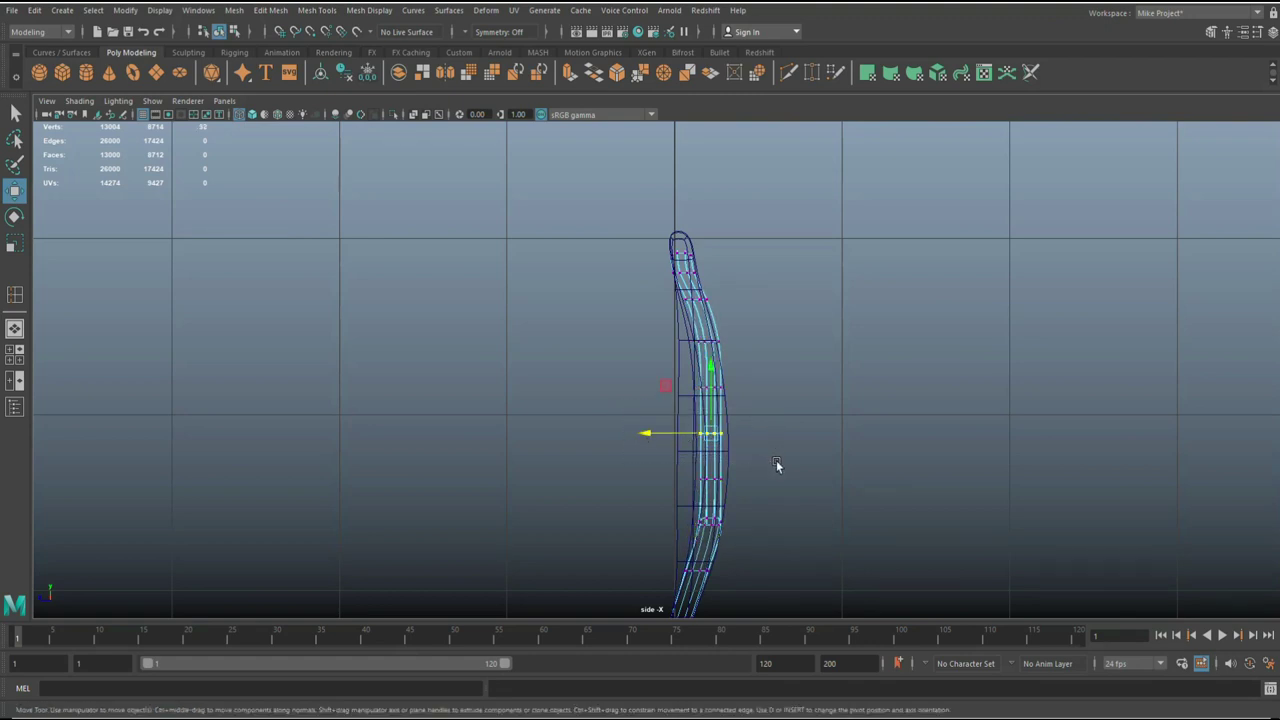
{"action": "left_click_drag", "start_coordinate": [651, 372], "coordinate": [766, 483]}
{"action": "left_click_drag", "start_coordinate": [646, 434], "coordinate": [658, 441]}
Step: Return the fork to object mode in the perspective view and examine its curved tines from the side
{"action": "left_click", "coordinate": [14, 354]}
{"action": "key", "text": "space"}
{"action": "left_click_drag", "start_coordinate": [412, 443], "coordinate": [543, 388], "text": "alt"}
{"action": "scroll", "coordinate": [530, 385], "scroll_direction": "up", "scroll_amount": 7}
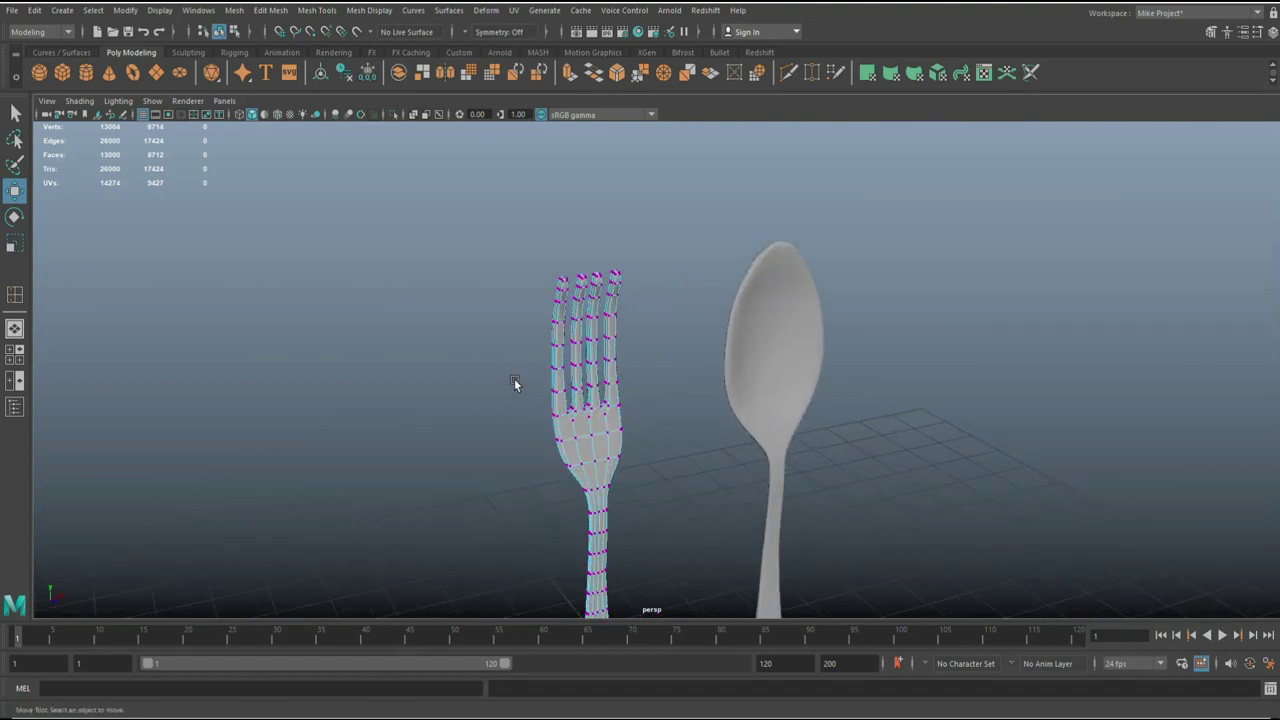
{"action": "right_click_drag", "start_coordinate": [572, 470], "coordinate": [594, 442]}
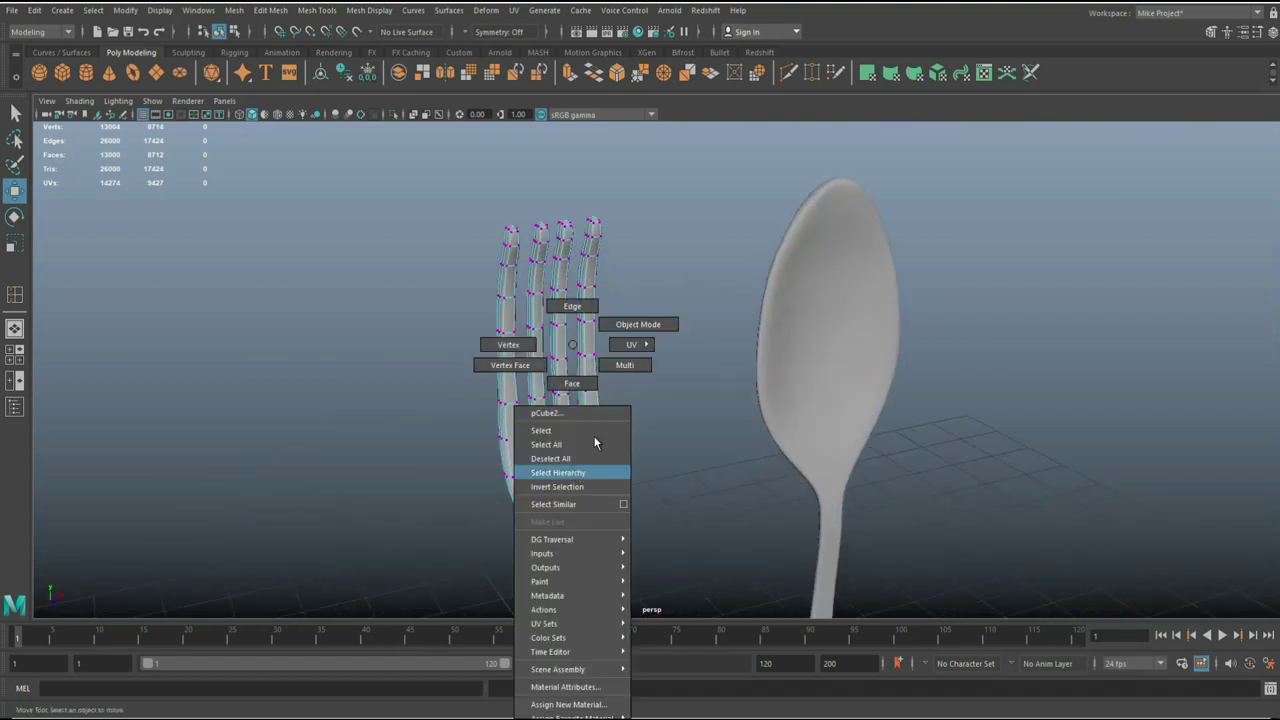
{"action": "left_click", "coordinate": [645, 320]}
{"action": "left_click", "coordinate": [666, 387]}
{"action": "scroll", "coordinate": [673, 380], "scroll_direction": "down", "scroll_amount": 4}
{"action": "left_click_drag", "start_coordinate": [686, 400], "coordinate": [805, 351], "text": "alt"}
{"action": "scroll", "coordinate": [805, 351], "scroll_direction": "up", "scroll_amount": 4}
{"action": "middle_click_drag", "start_coordinate": [804, 330], "coordinate": [823, 481], "text": "alt"}
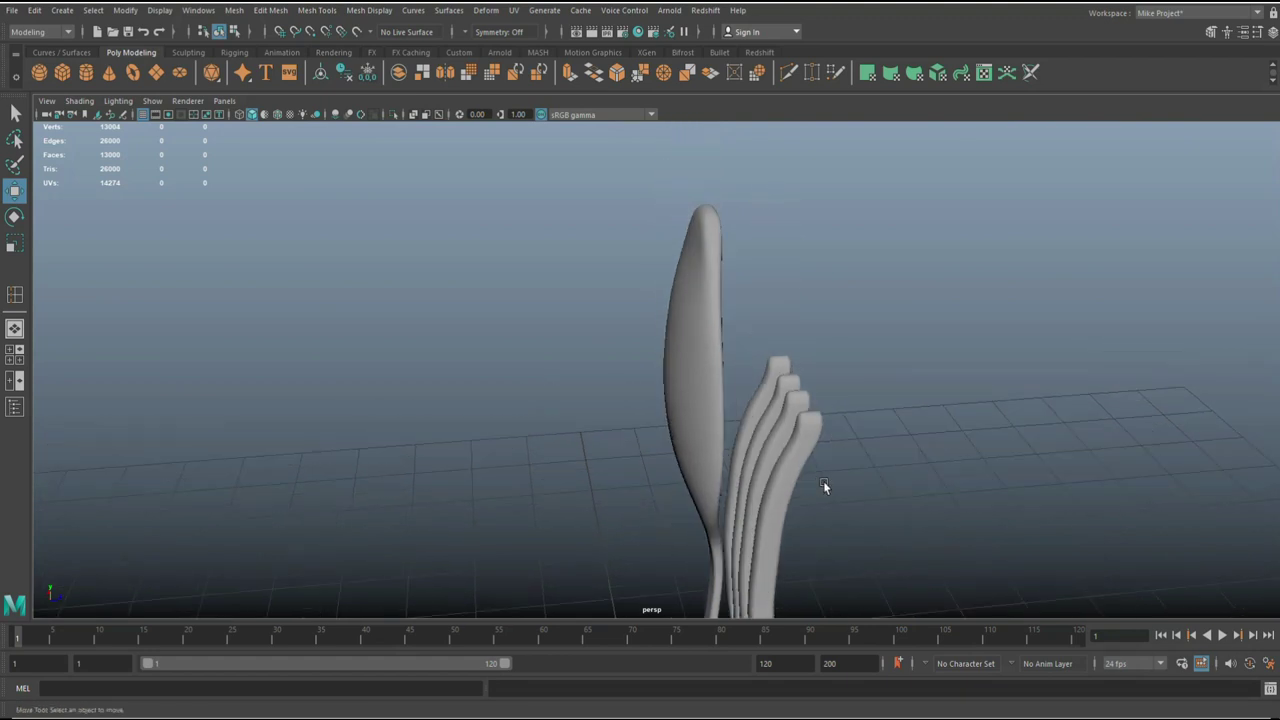
{"action": "left_click_drag", "start_coordinate": [823, 481], "coordinate": [814, 460], "text": "alt"}
Step: Turn off the fork's smooth preview and move the tine-tip vertices so the ends continue the bend
{"action": "left_click", "coordinate": [774, 337]}
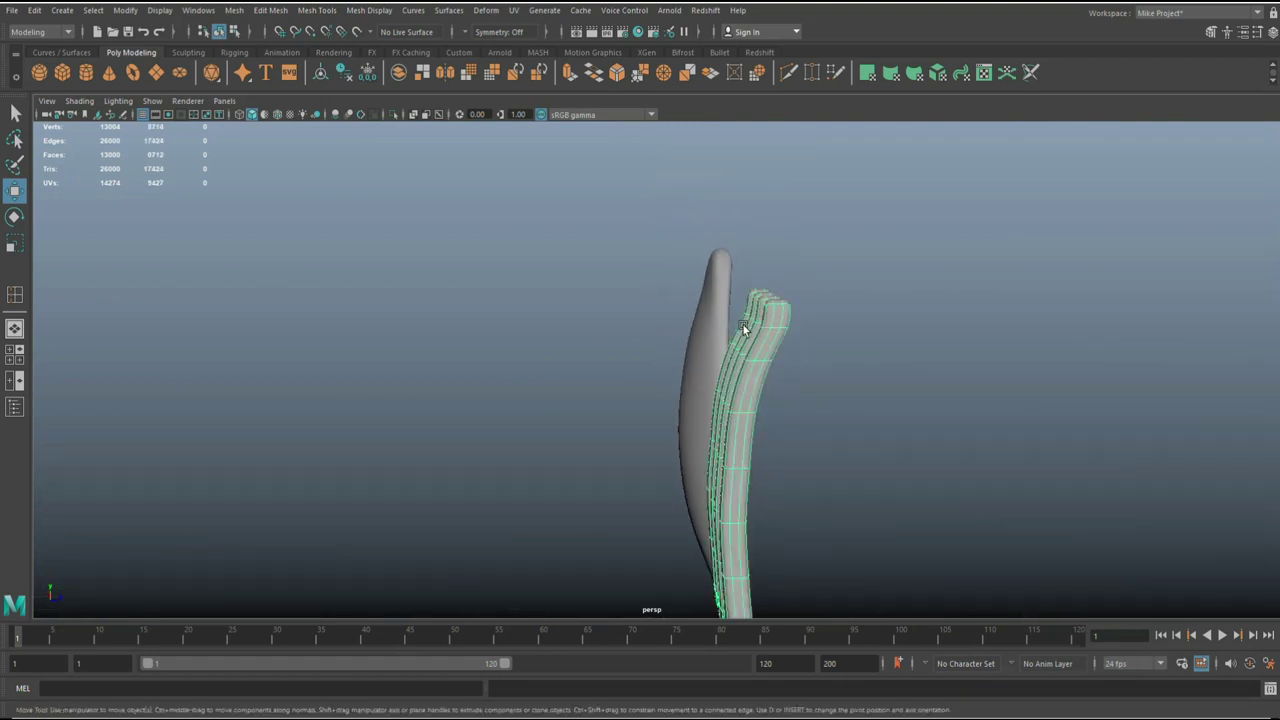
{"action": "key", "text": "1"}
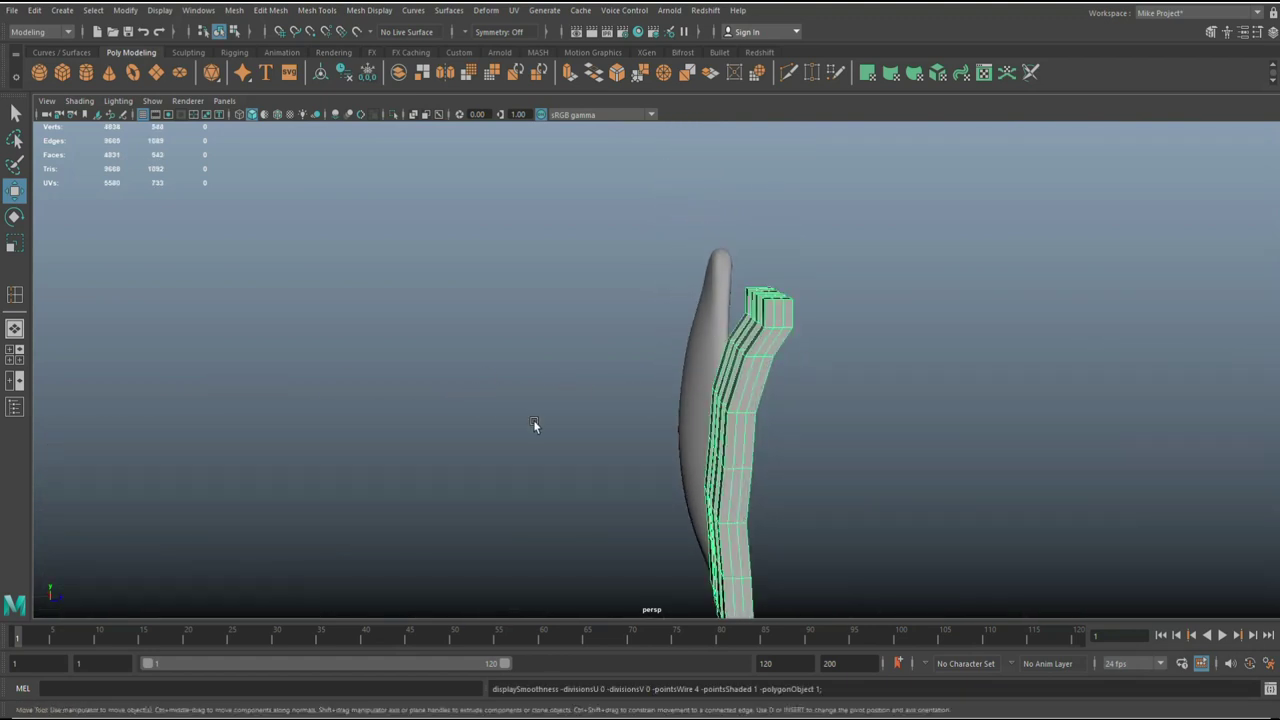
{"action": "left_click_drag", "start_coordinate": [769, 417], "coordinate": [806, 409], "text": "alt"}
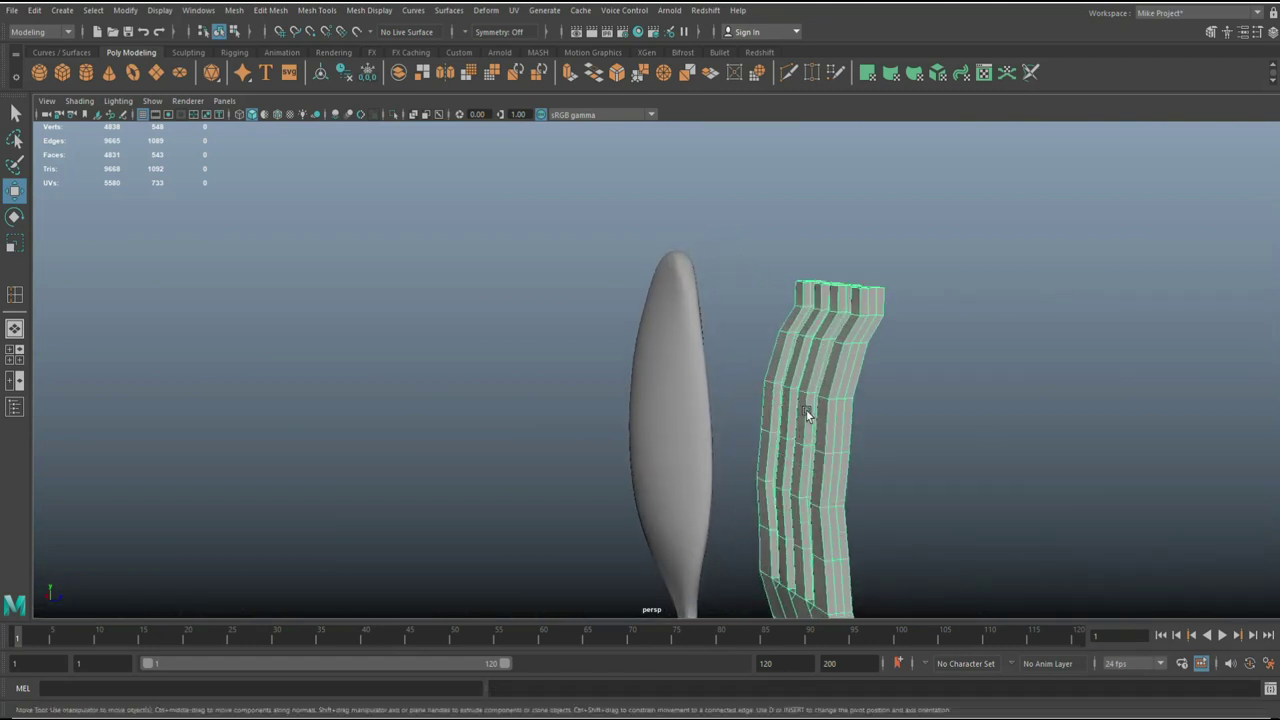
{"action": "right_click_drag", "start_coordinate": [870, 323], "coordinate": [818, 311]}
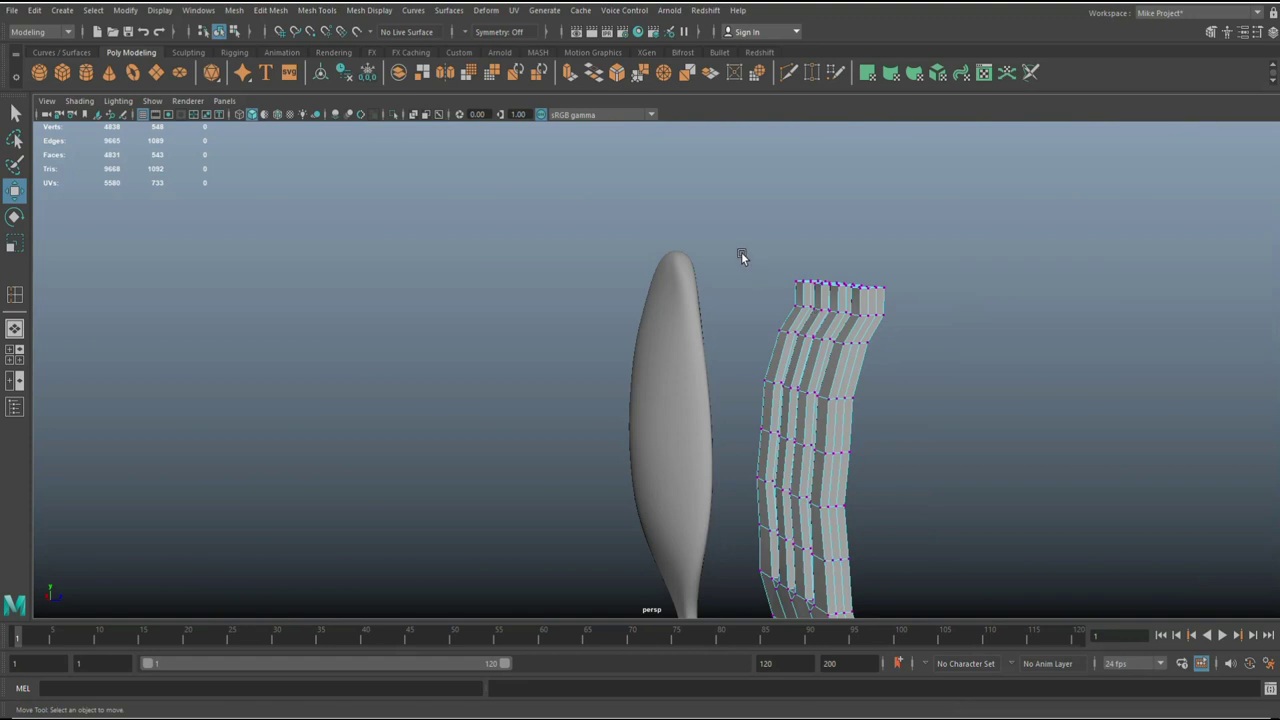
{"action": "left_click_drag", "start_coordinate": [960, 301], "coordinate": [865, 383]}
{"action": "left_click_drag", "start_coordinate": [808, 286], "coordinate": [822, 304]}
Step: Hide the spoon and frame the upper part of the fork in the side view
{"action": "left_click", "coordinate": [728, 281]}
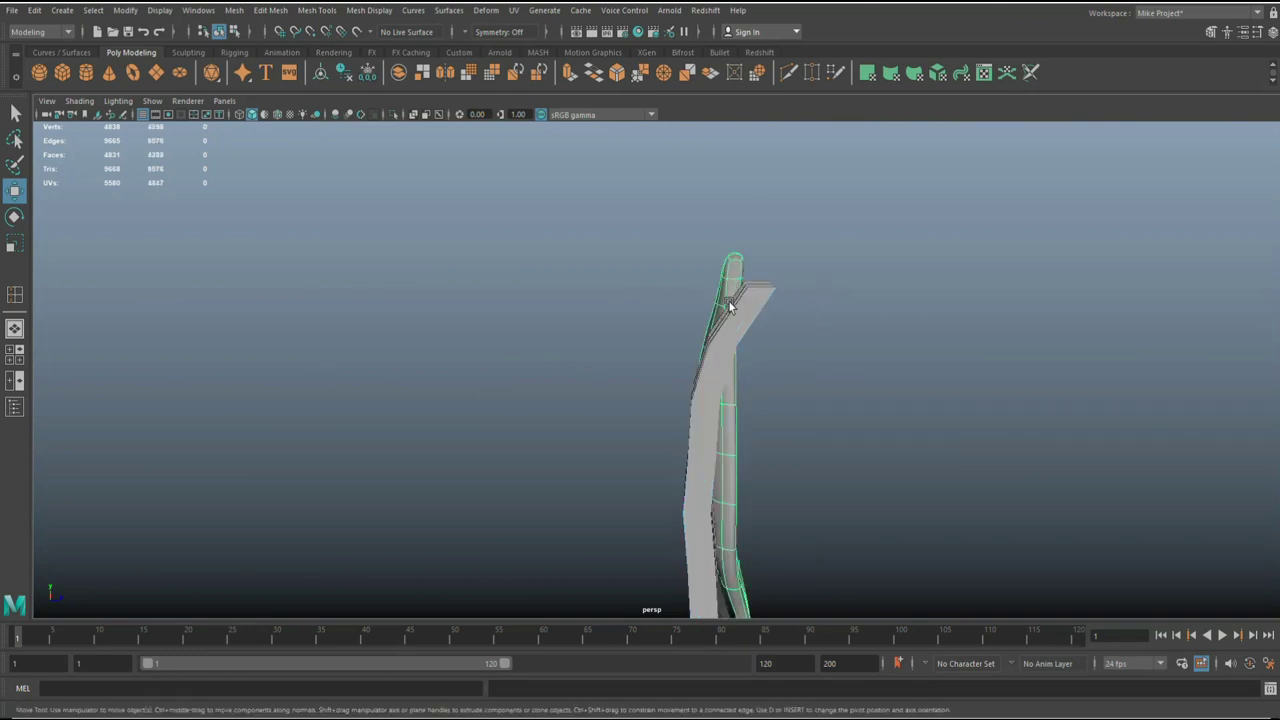
{"action": "key", "text": "ctrl+h"}
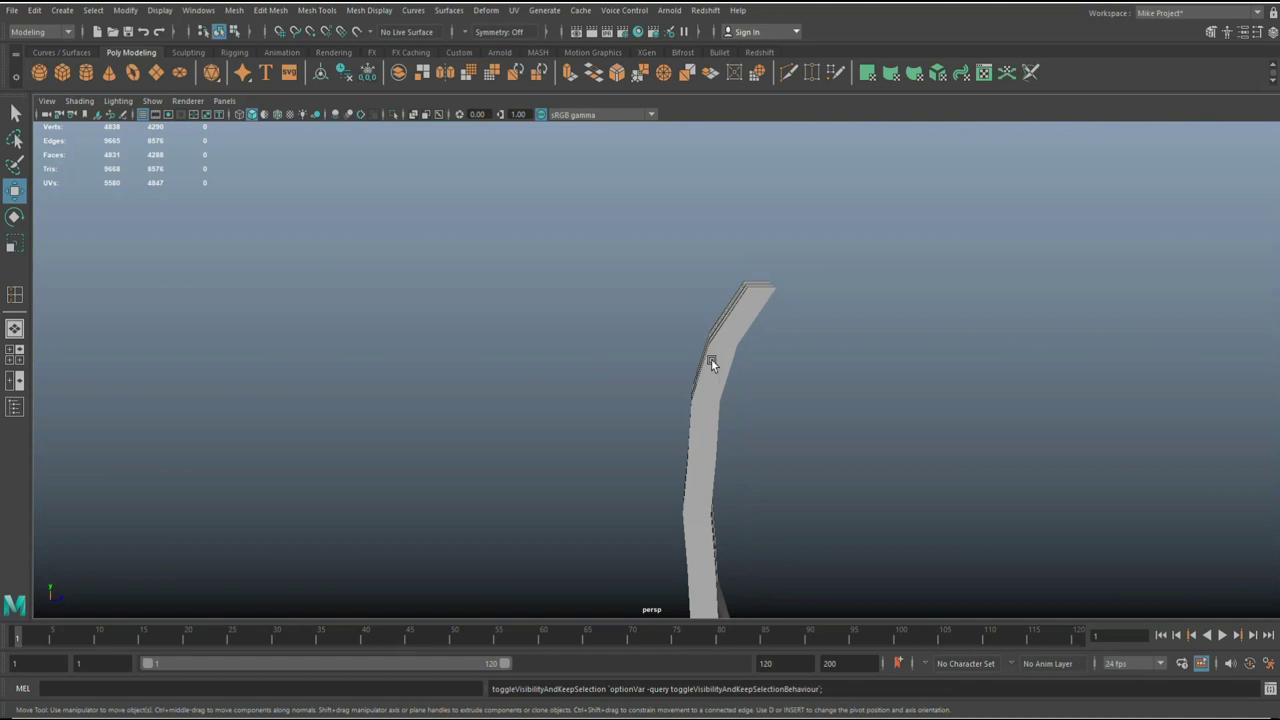
{"action": "left_click", "coordinate": [711, 364]}
{"action": "left_click", "coordinate": [15, 355]}
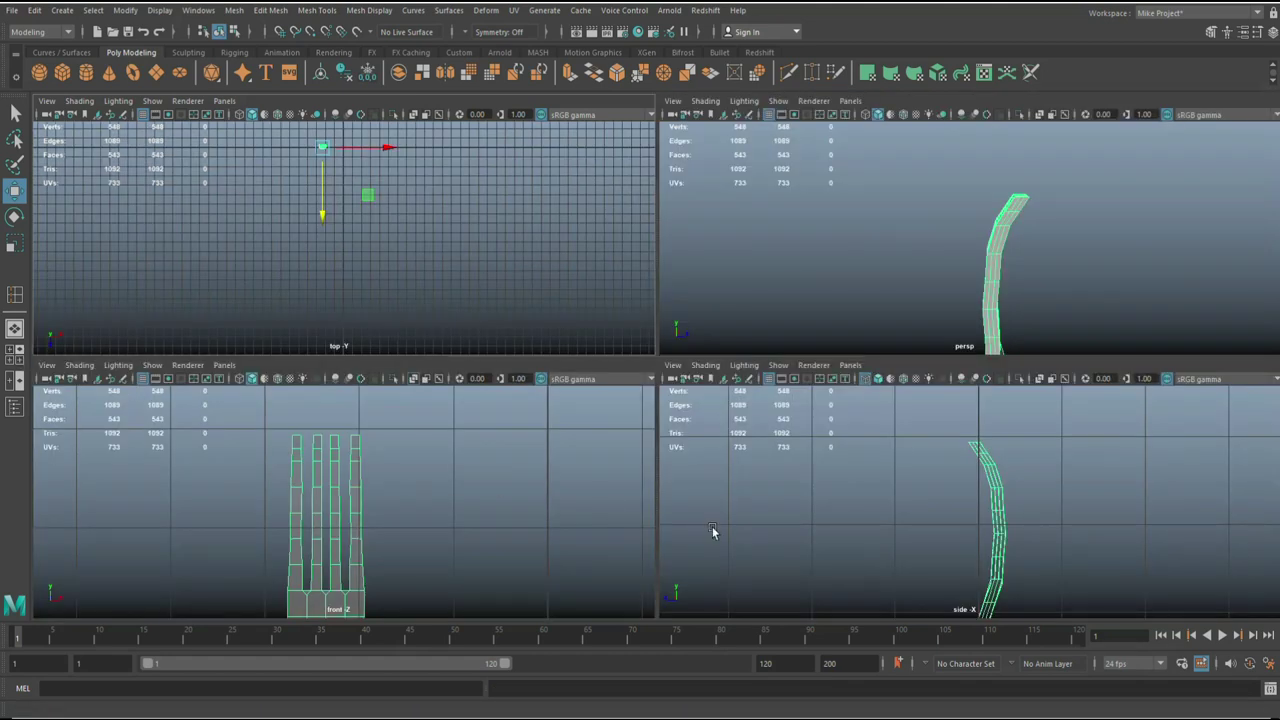
{"action": "key", "text": "space"}
{"action": "middle_click_drag", "start_coordinate": [737, 500], "coordinate": [720, 176], "text": "alt"}
{"action": "scroll", "coordinate": [711, 357], "scroll_direction": "down", "scroll_amount": 7}
{"action": "scroll", "coordinate": [716, 463], "scroll_direction": "up", "scroll_amount": 5}
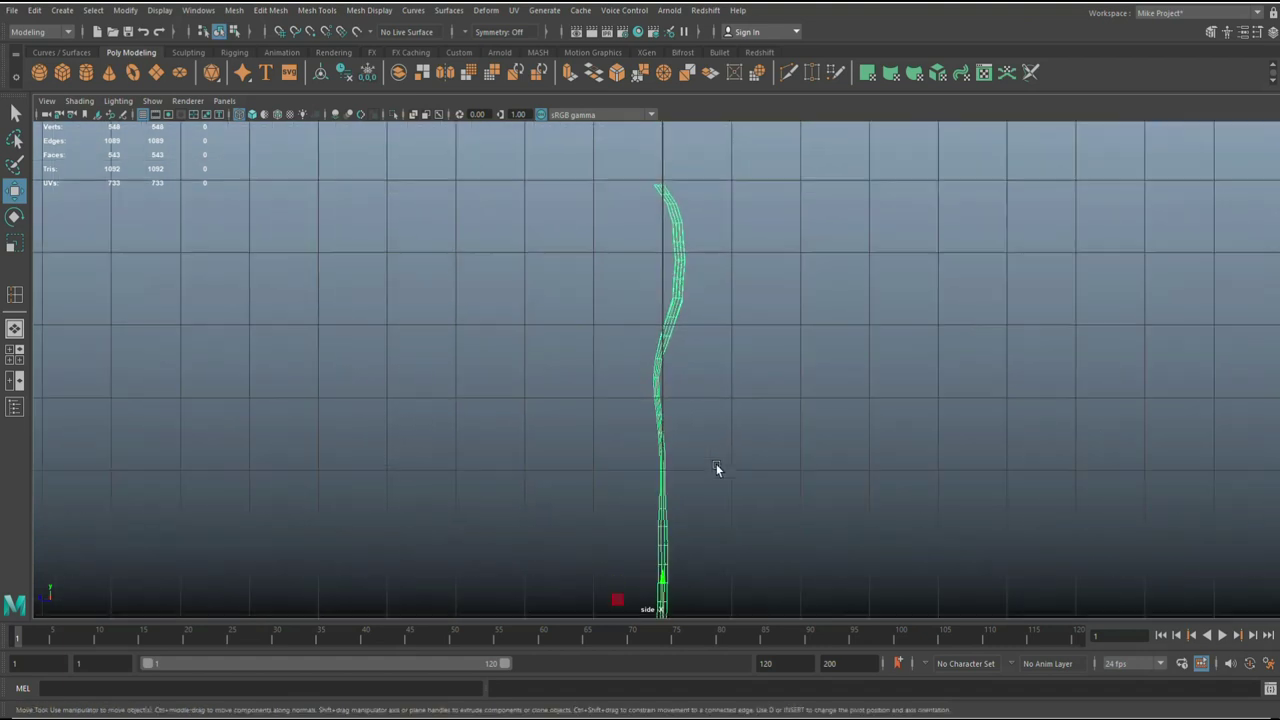
{"action": "scroll", "coordinate": [766, 429], "scroll_direction": "up", "scroll_amount": 6}
Step: Reposition individual vertex rows along the fork's tines to even out the curve of the side profile
{"action": "right_click_drag", "start_coordinate": [723, 344], "coordinate": [658, 344]}
{"action": "left_click_drag", "start_coordinate": [691, 421], "coordinate": [636, 421]}
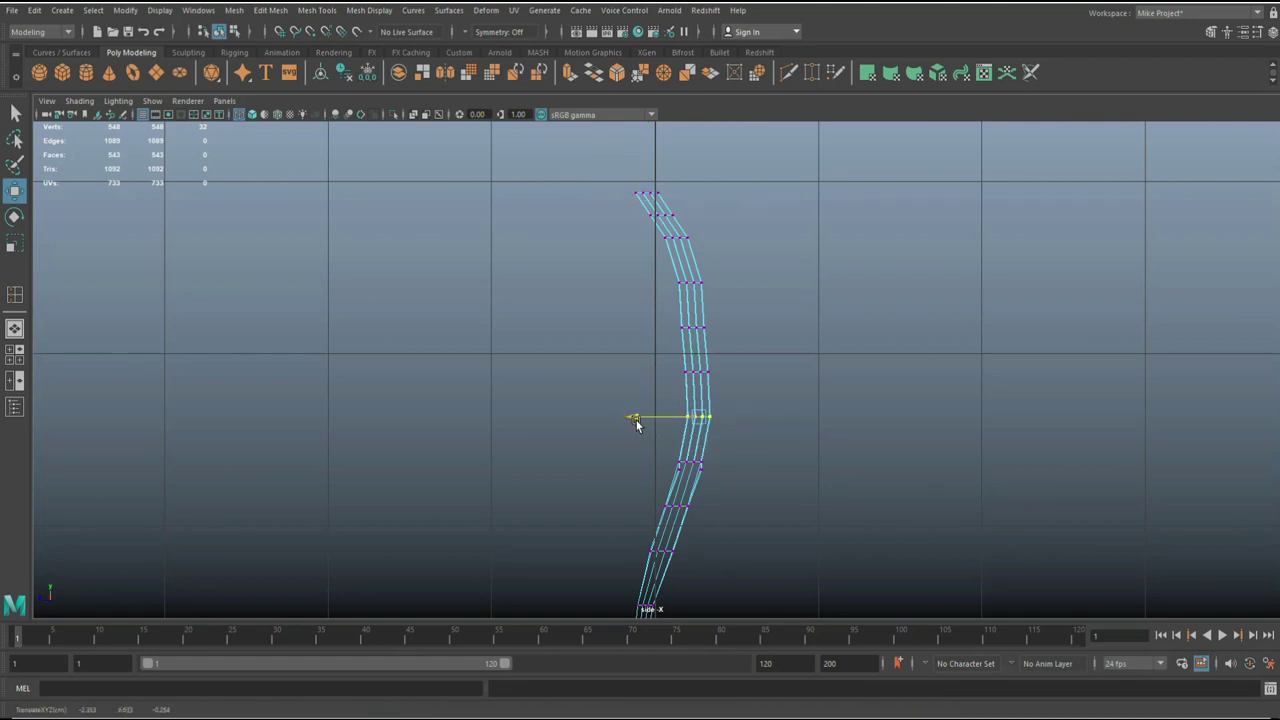
{"action": "middle_click_drag", "start_coordinate": [664, 368], "coordinate": [700, 385]}
{"action": "key", "text": "ctrl+z"}
{"action": "left_click_drag", "start_coordinate": [608, 346], "coordinate": [760, 396]}
{"action": "left_click_drag", "start_coordinate": [632, 375], "coordinate": [636, 377]}
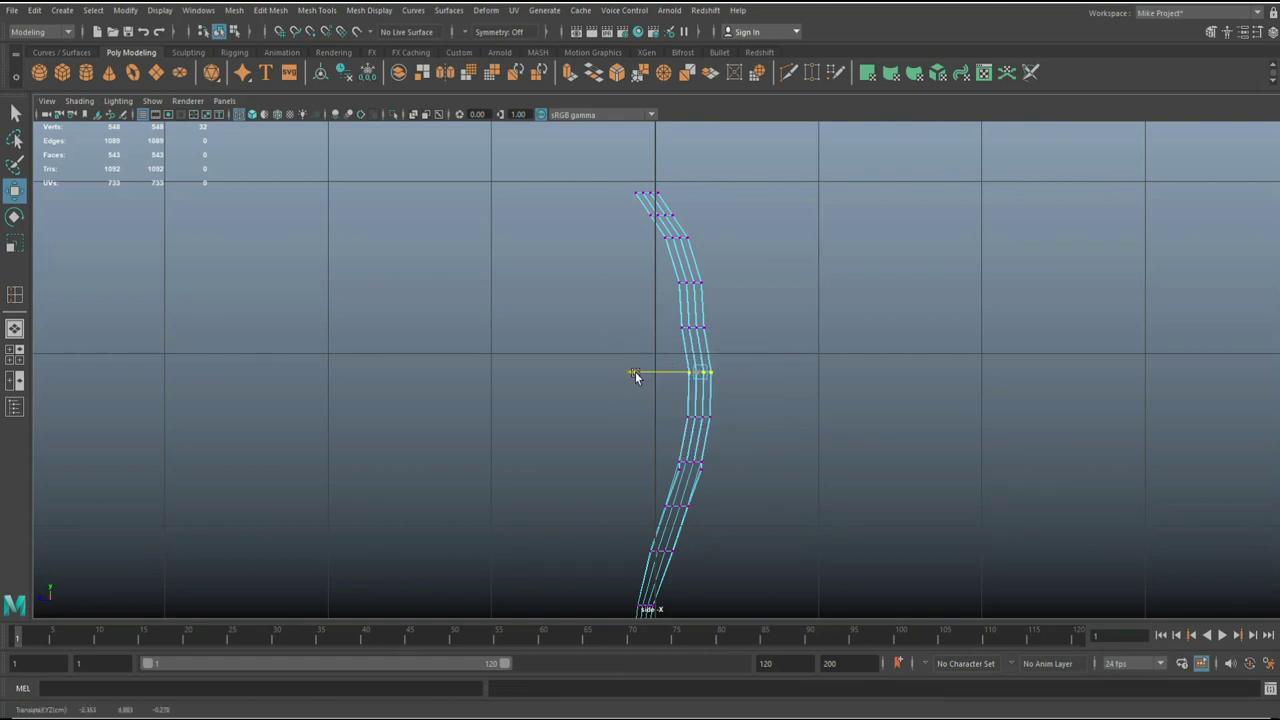
{"action": "left_click_drag", "start_coordinate": [608, 309], "coordinate": [726, 349]}
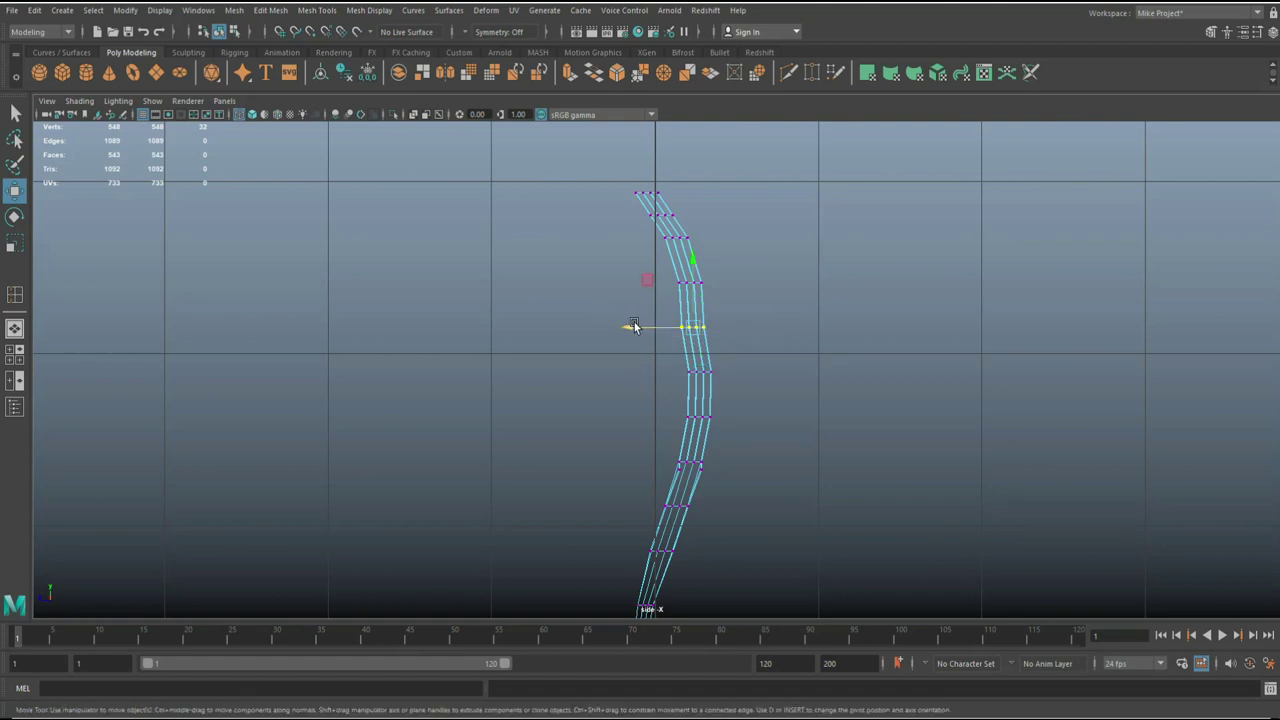
{"action": "left_click_drag", "start_coordinate": [632, 330], "coordinate": [637, 332]}
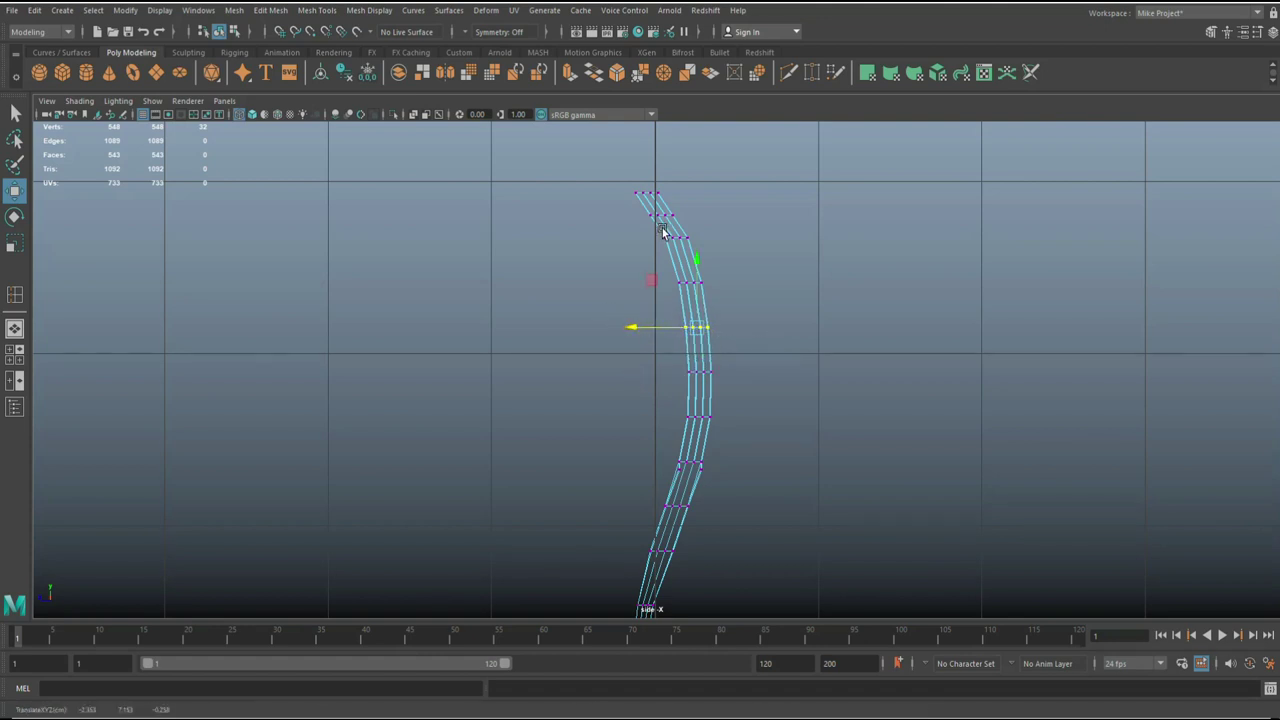
{"action": "mouse_move", "coordinate": [629, 234]}
{"action": "left_mouse_down"}
{"action": "mouse_move", "coordinate": [743, 249]}
{"action": "mouse_move", "coordinate": [609, 240]}
{"action": "left_mouse_up"}
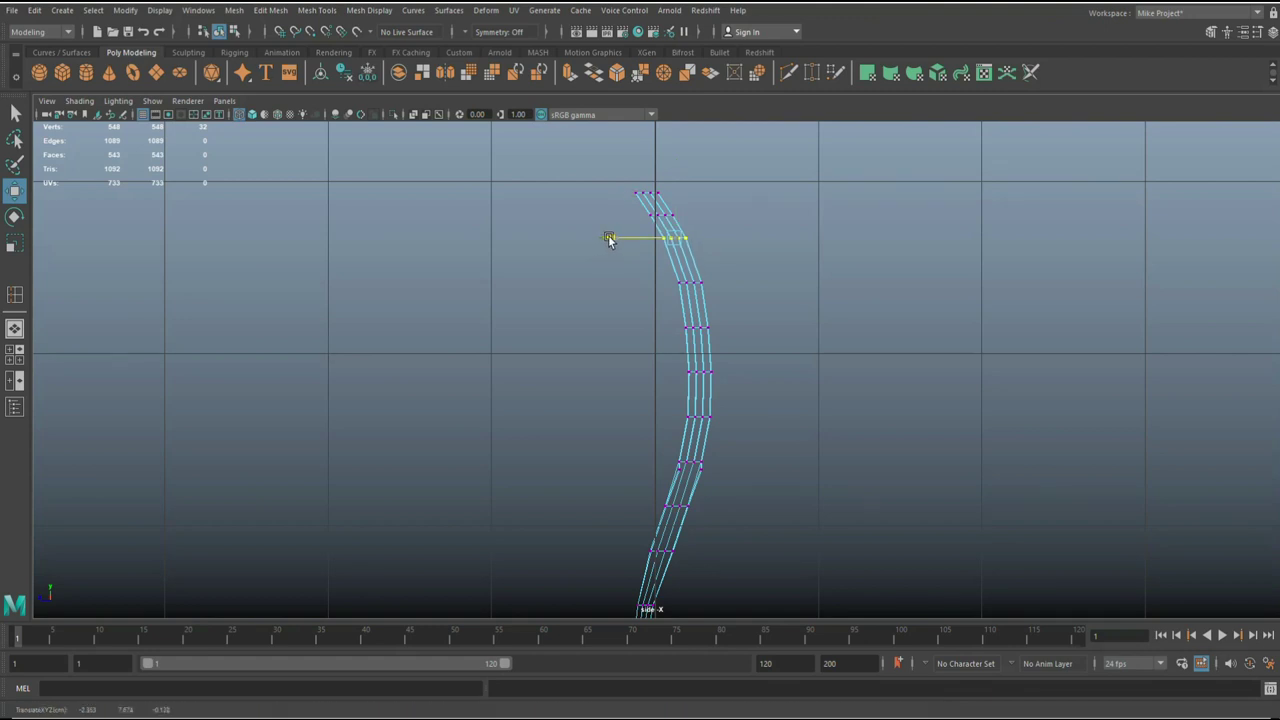
Step: Show all hidden objects in the perspective view and delete the reference image plane
{"action": "left_click", "coordinate": [17, 356]}
{"action": "key", "text": "space"}
{"action": "left_click", "coordinate": [1021, 319]}
{"action": "left_click", "coordinate": [153, 12]}
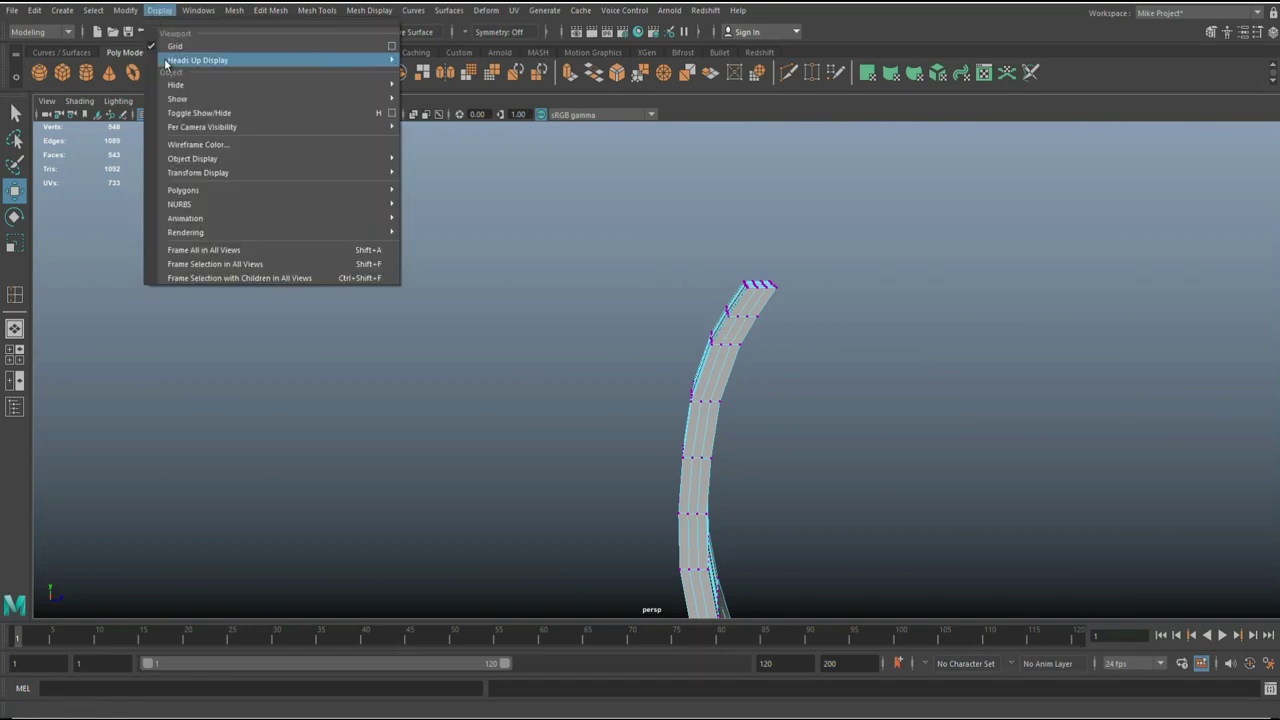
{"action": "mouse_move", "coordinate": [196, 99]}
{"action": "left_click", "coordinate": [447, 167]}
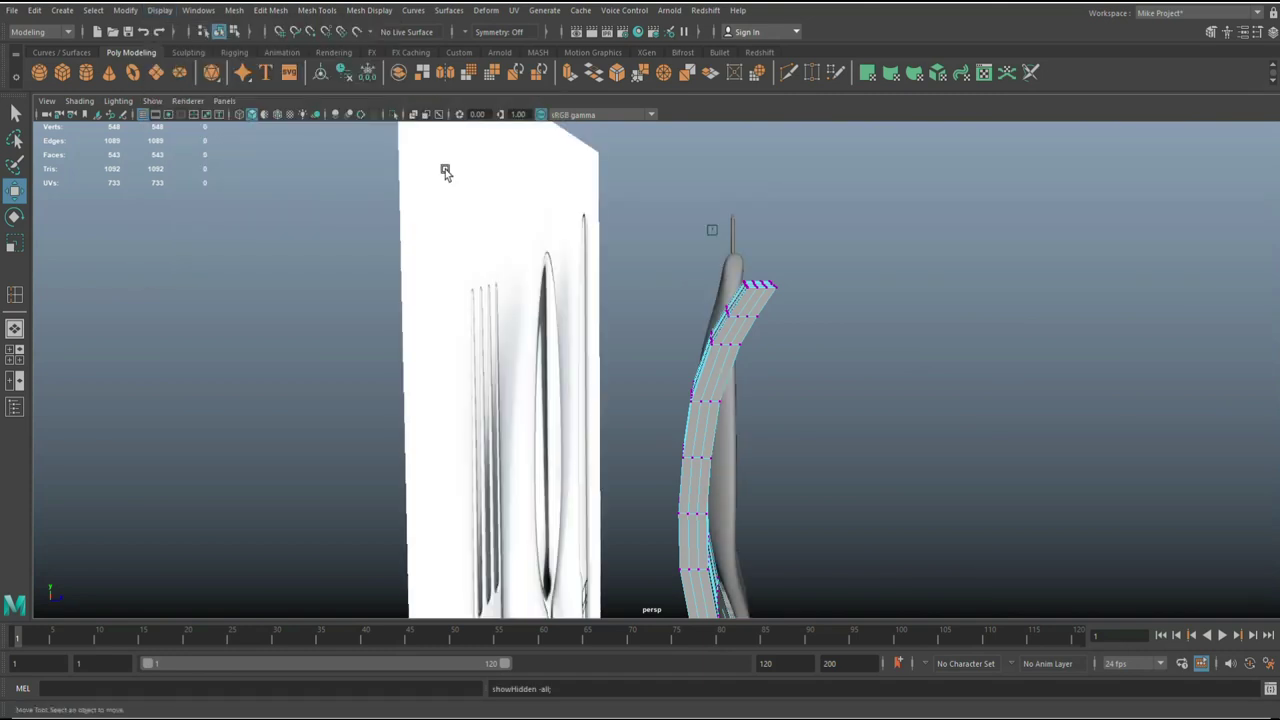
{"action": "left_click", "coordinate": [569, 435]}
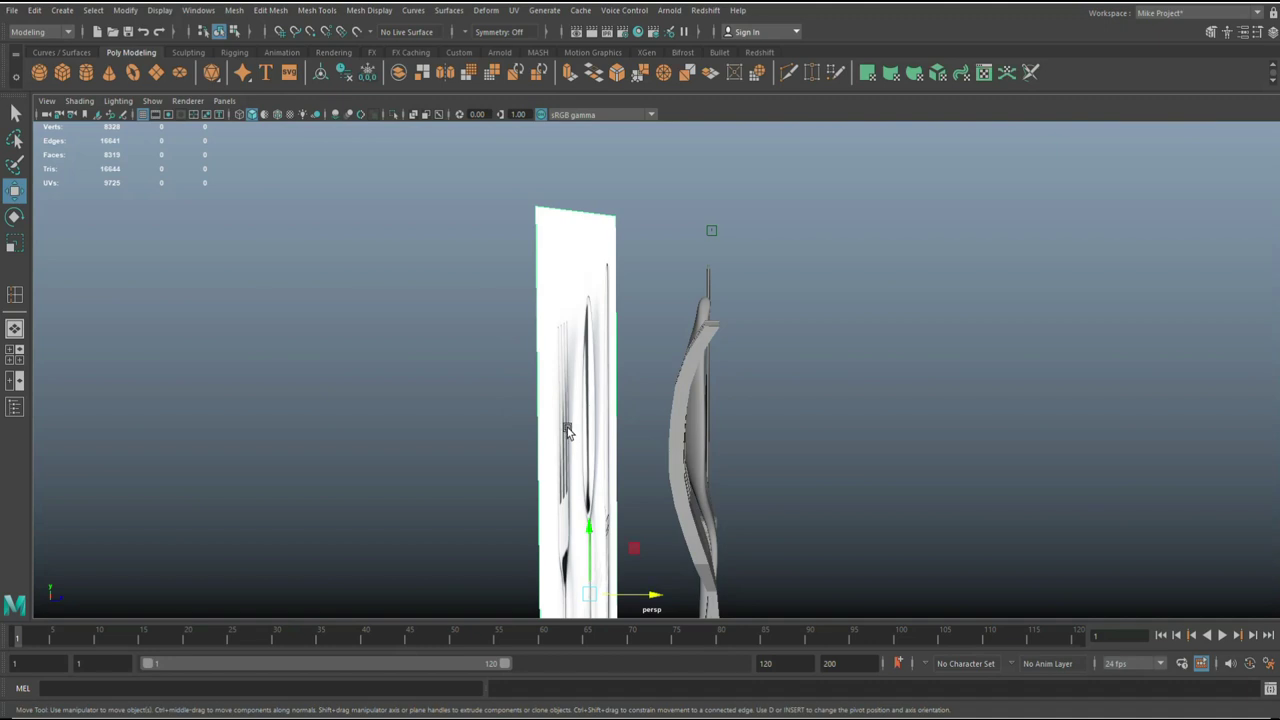
{"action": "key", "text": "Delete"}
Step: Turn on smooth preview for the fork, spoon and knife, clear the selection and view the whole set
{"action": "left_click_drag", "start_coordinate": [916, 372], "coordinate": [779, 417], "text": "alt"}
{"action": "left_click_drag", "start_coordinate": [364, 285], "coordinate": [1041, 495]}
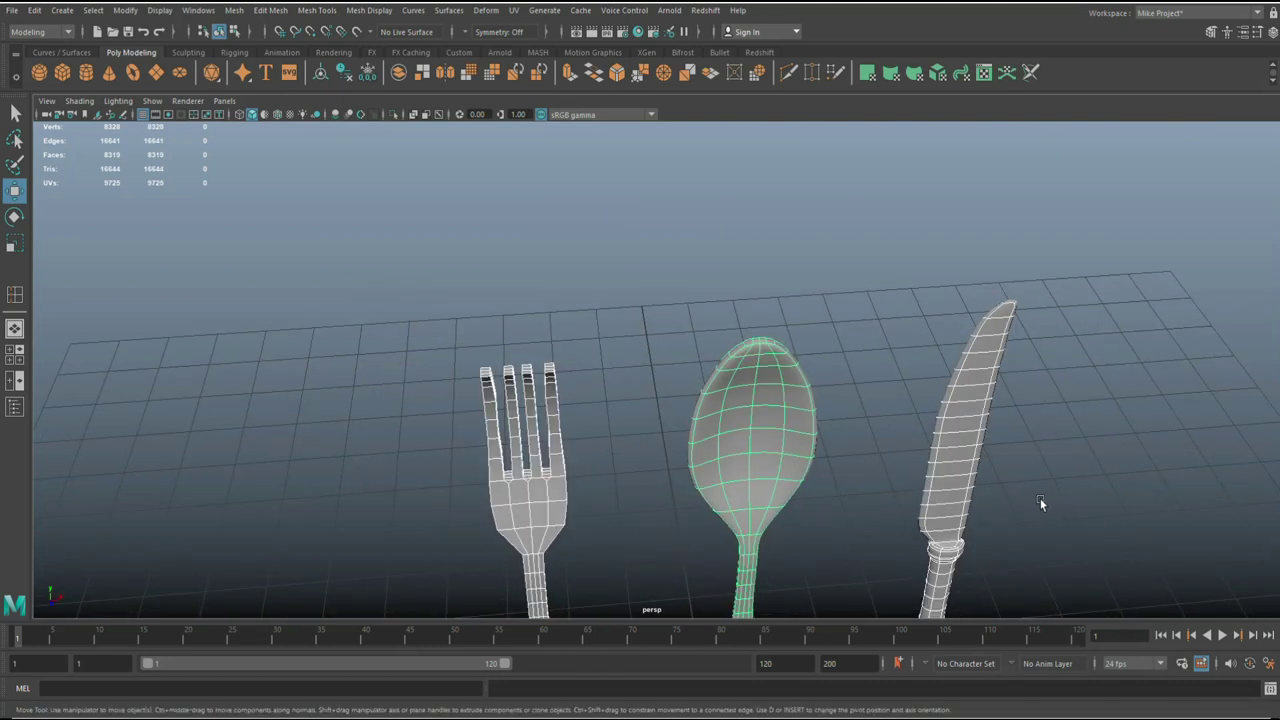
{"action": "key", "text": "3"}
{"action": "left_click", "coordinate": [1128, 428]}
{"action": "scroll", "coordinate": [1100, 428], "scroll_direction": "down", "scroll_amount": 5}
{"action": "scroll", "coordinate": [1066, 423], "scroll_direction": "down", "scroll_amount": 4}
{"action": "scroll", "coordinate": [1052, 418], "scroll_direction": "up", "scroll_amount": 3}
{"action": "left_click_drag", "start_coordinate": [1052, 419], "coordinate": [924, 350], "text": "alt"}
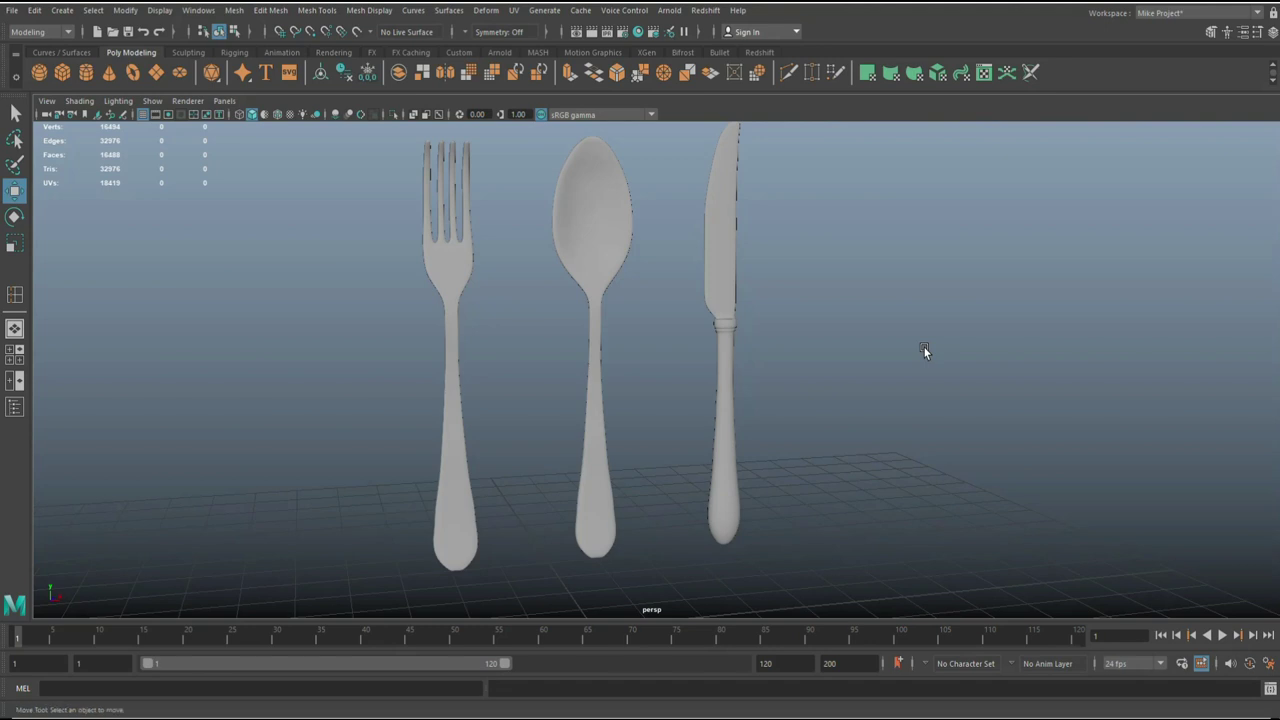